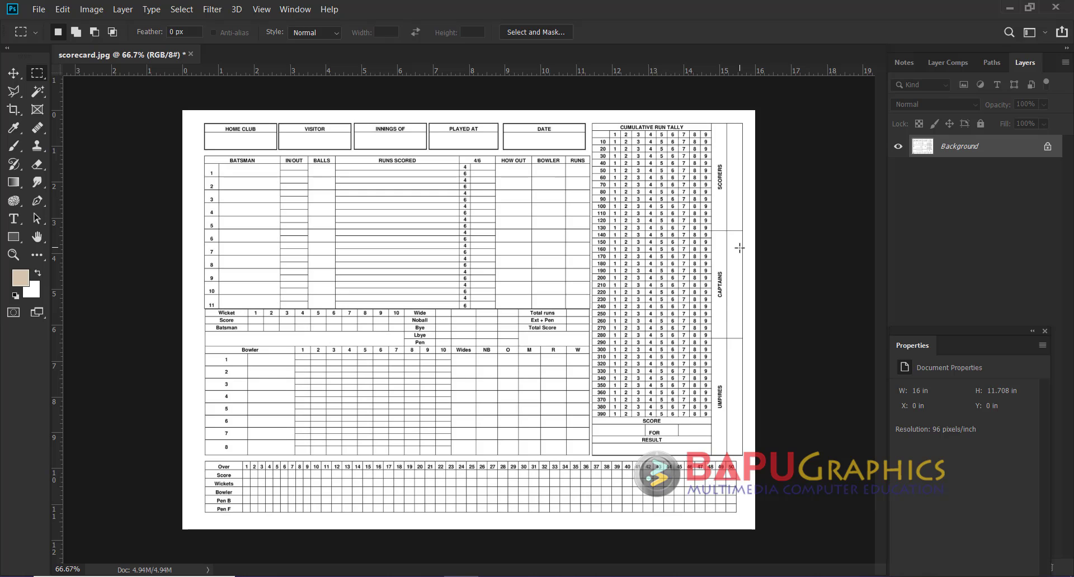
# Examine the scorecard image's batting, bowling, run tally and over-by-over tables up close, including their column and row layout
pyautogui.click(625, 229)
pyautogui.moveTo(542, 259); pyautogui.dragTo(509, 272)
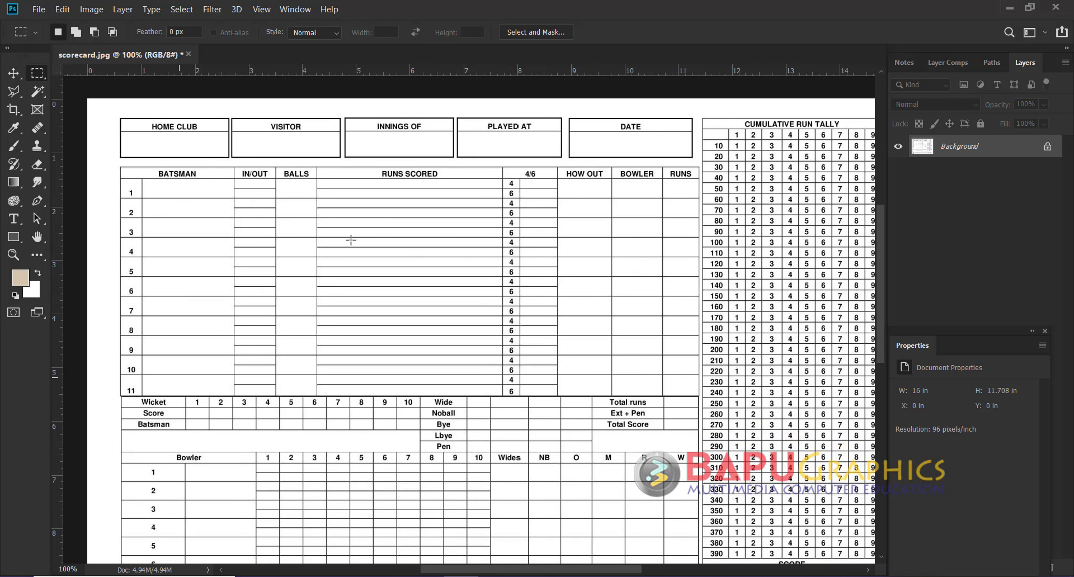
pyautogui.hscroll(2, 520, 245)
pyautogui.scroll(-3, 611, 281)
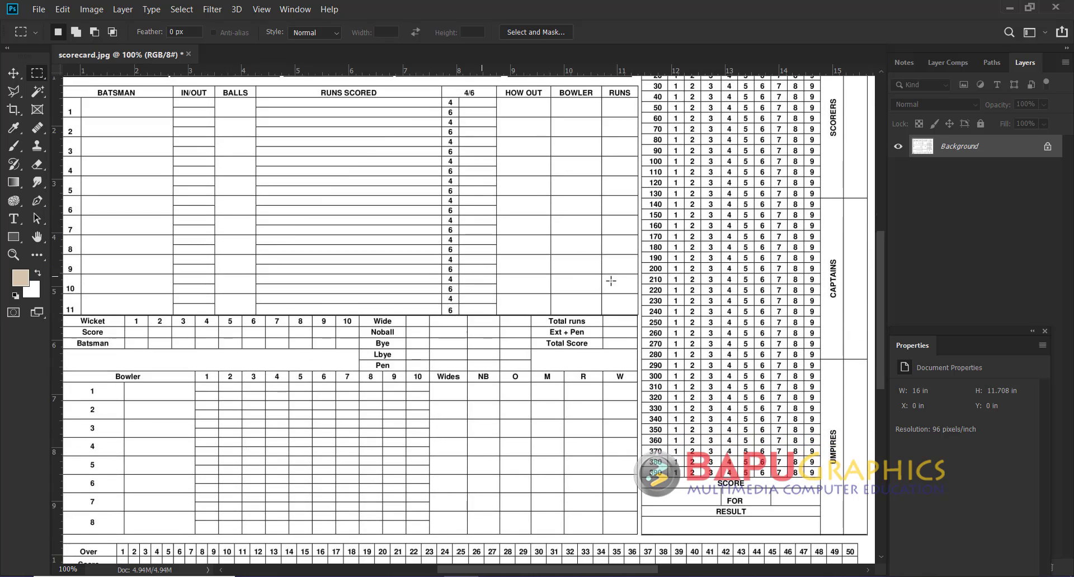
pyautogui.moveTo(420, 401); pyautogui.dragTo(444, 331)
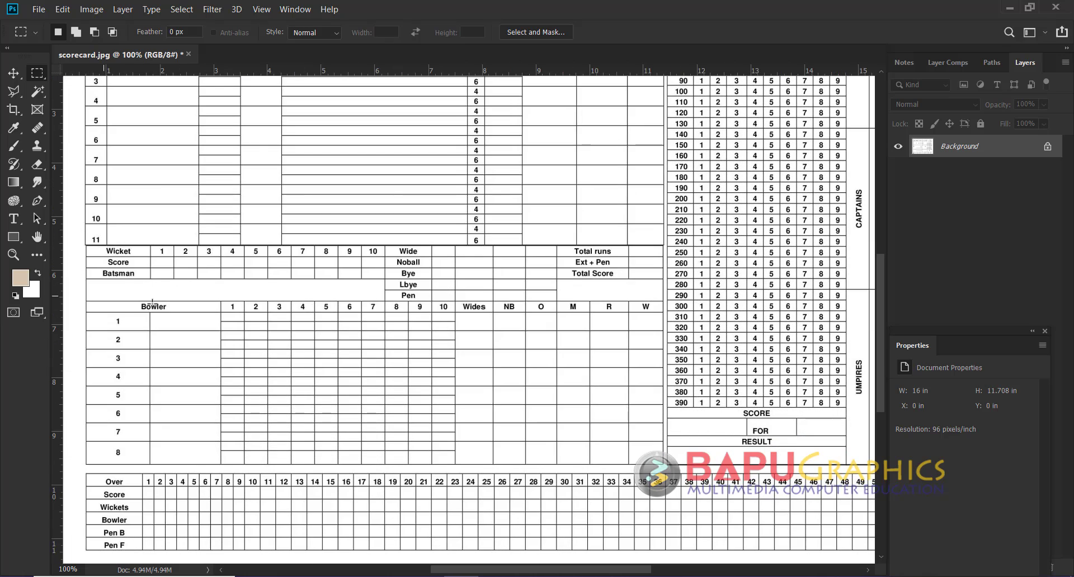
pyautogui.moveTo(625, 430); pyautogui.dragTo(523, 448)
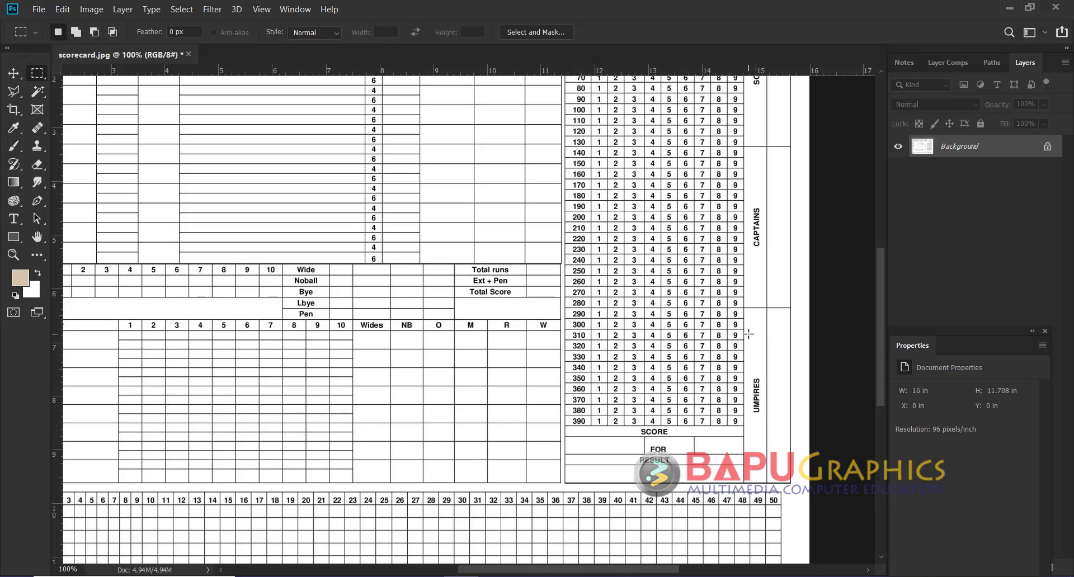
pyautogui.keyDown('alt'); pyautogui.click(518, 303); pyautogui.keyUp('alt')
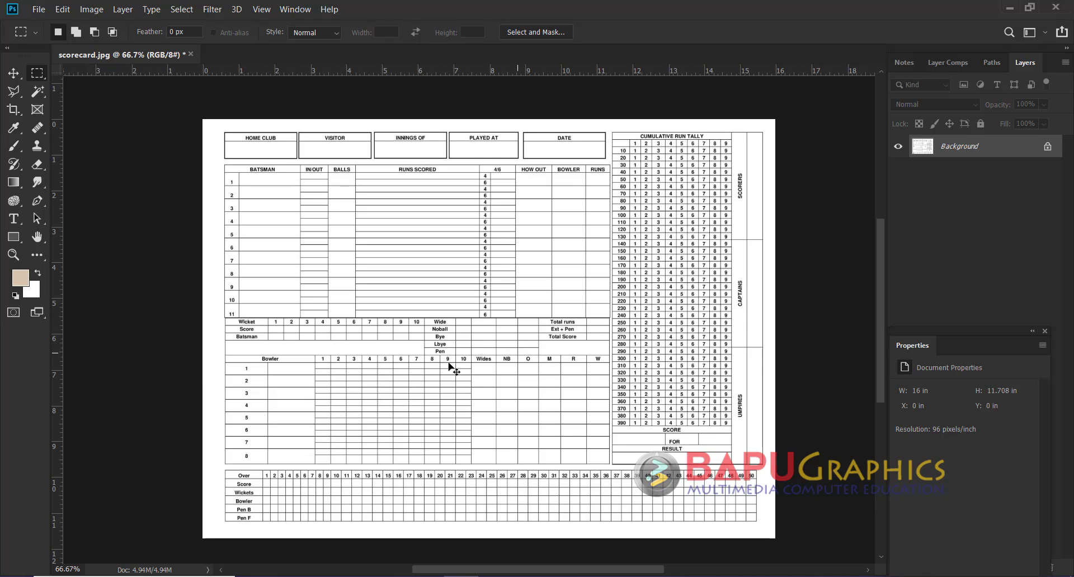
pyautogui.moveTo(449, 366); pyautogui.dragTo(533, 290)
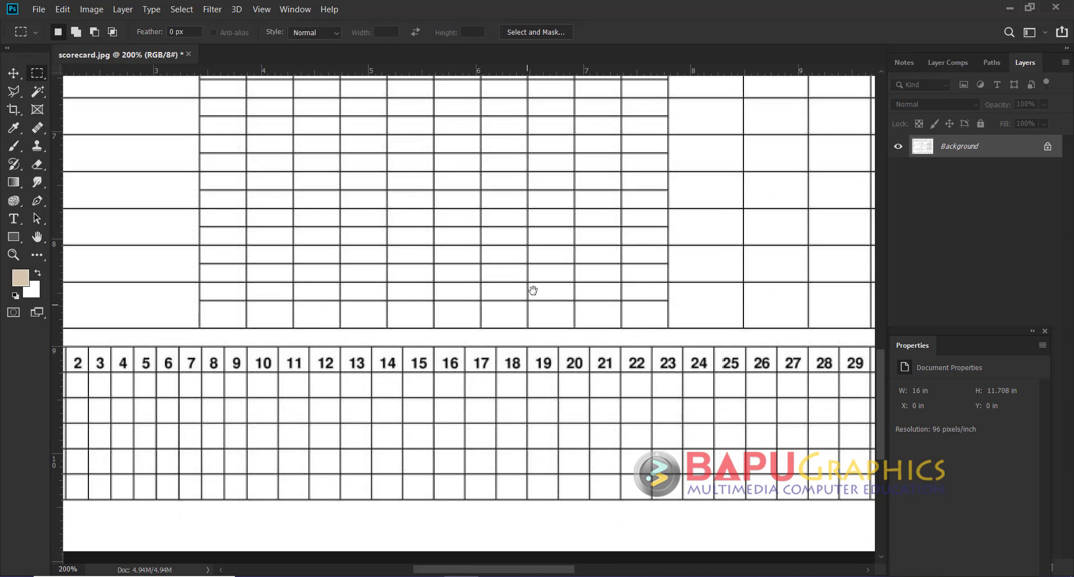
pyautogui.hscroll(-6, 486, 357)
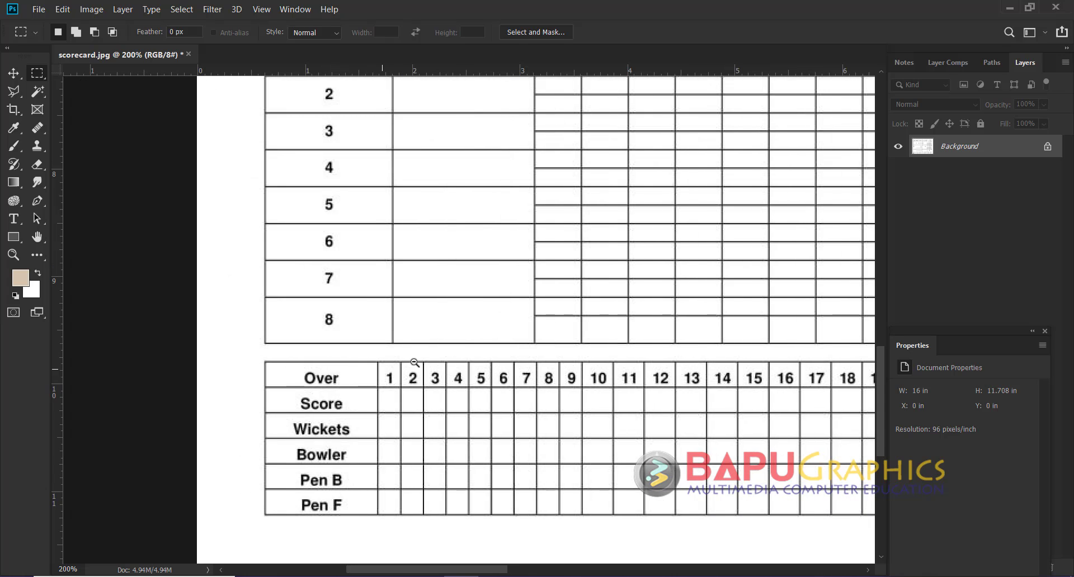
pyautogui.scroll(-2, 515, 336)
pyautogui.scroll(-2, 618, 243)
pyautogui.scroll(-1, 505, 315)
pyautogui.scroll(-1, 505, 314)
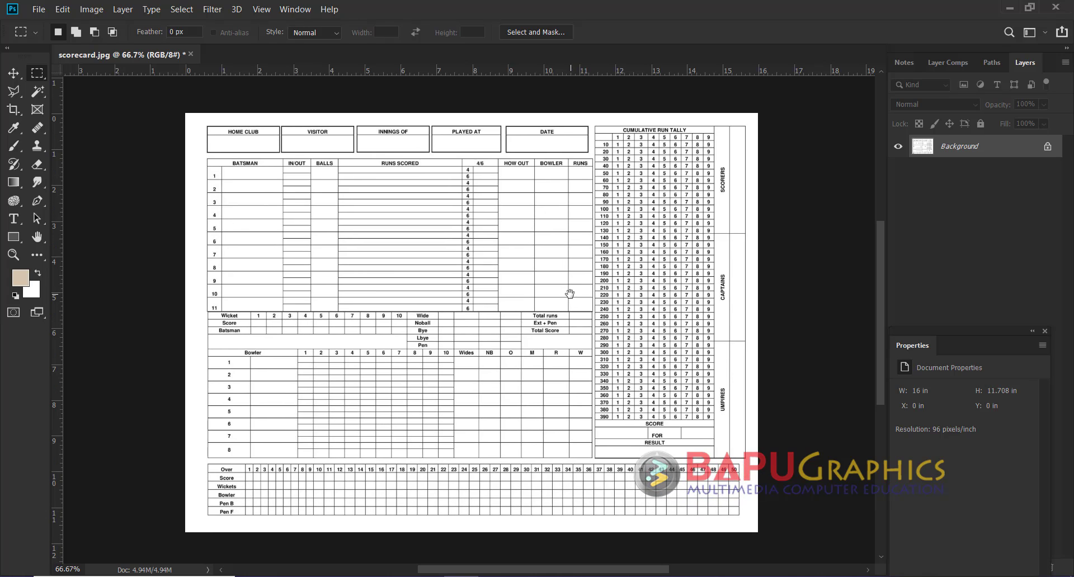
# Show the Info readout and measure the outer width and height of the scorecard's tables with a rectangular selection
pyautogui.click(298, 11)
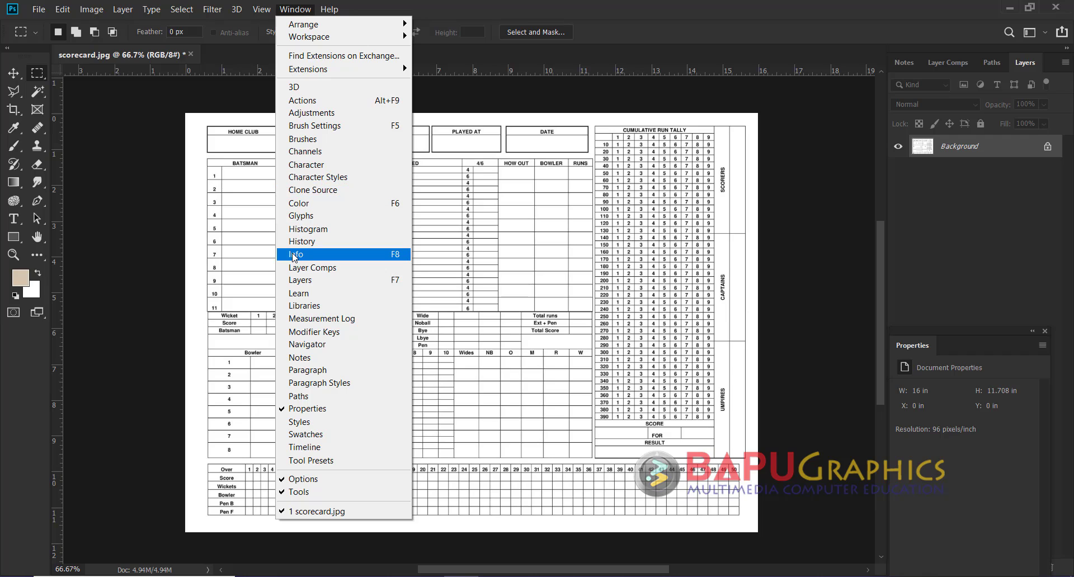
pyautogui.click(314, 254)
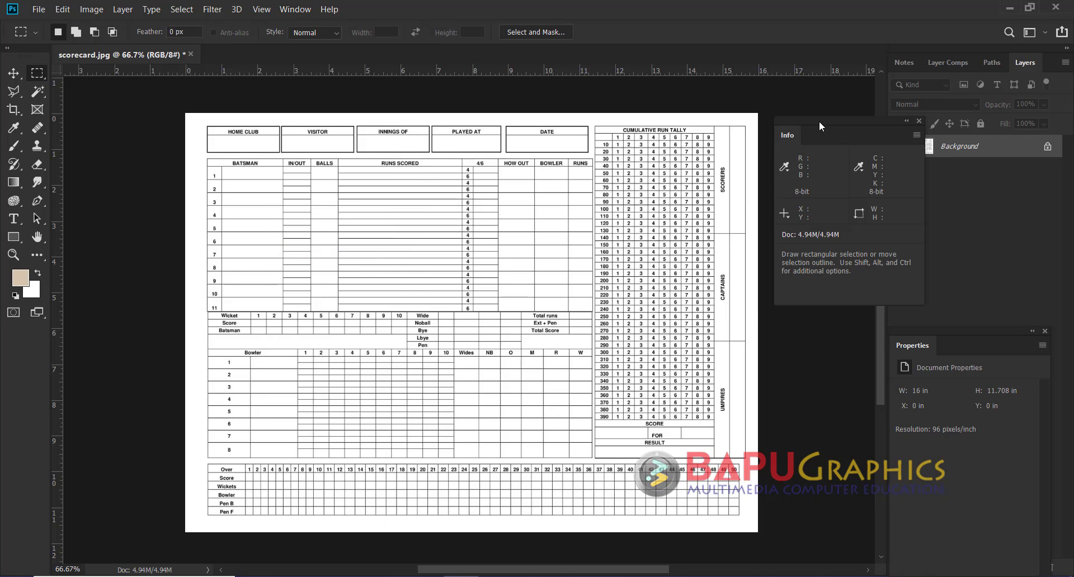
pyautogui.moveTo(819, 121)
pyautogui.mouseDown()
pyautogui.moveTo(801, 132)
pyautogui.moveTo(813, 118)
pyautogui.mouseUp()
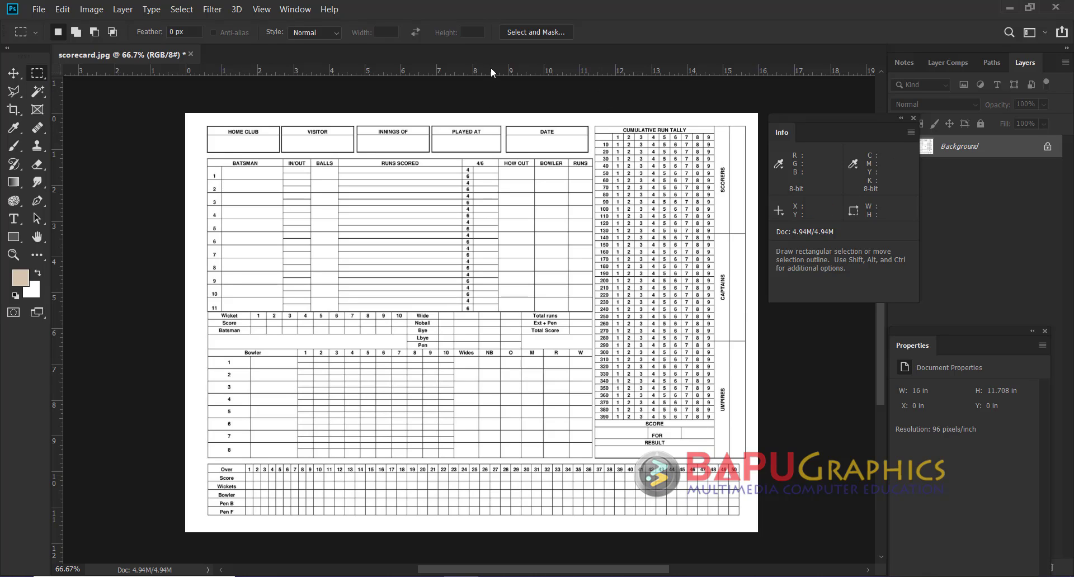
pyautogui.rightClick(521, 70)
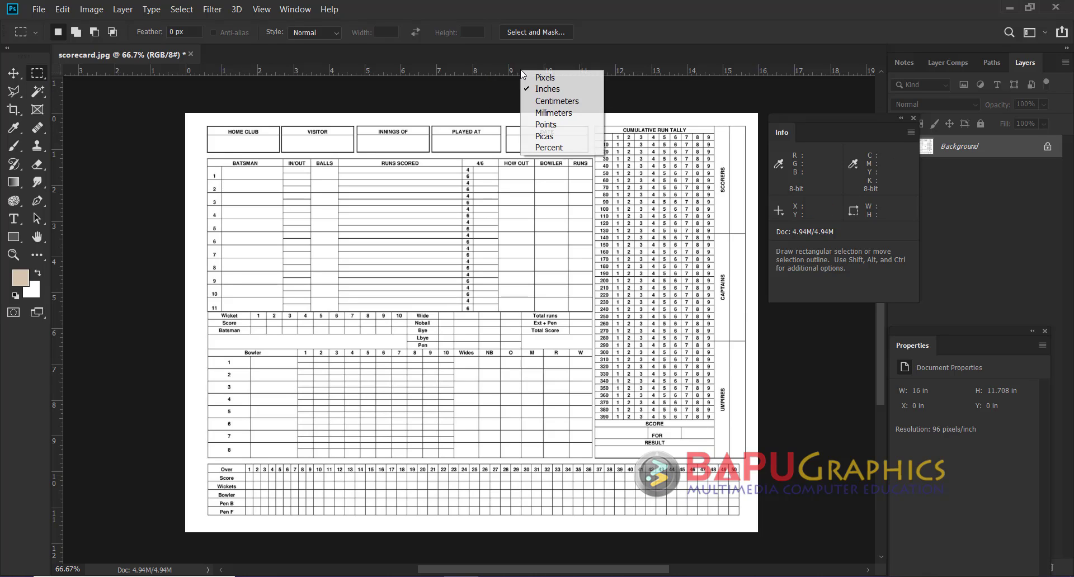
pyautogui.click(635, 69)
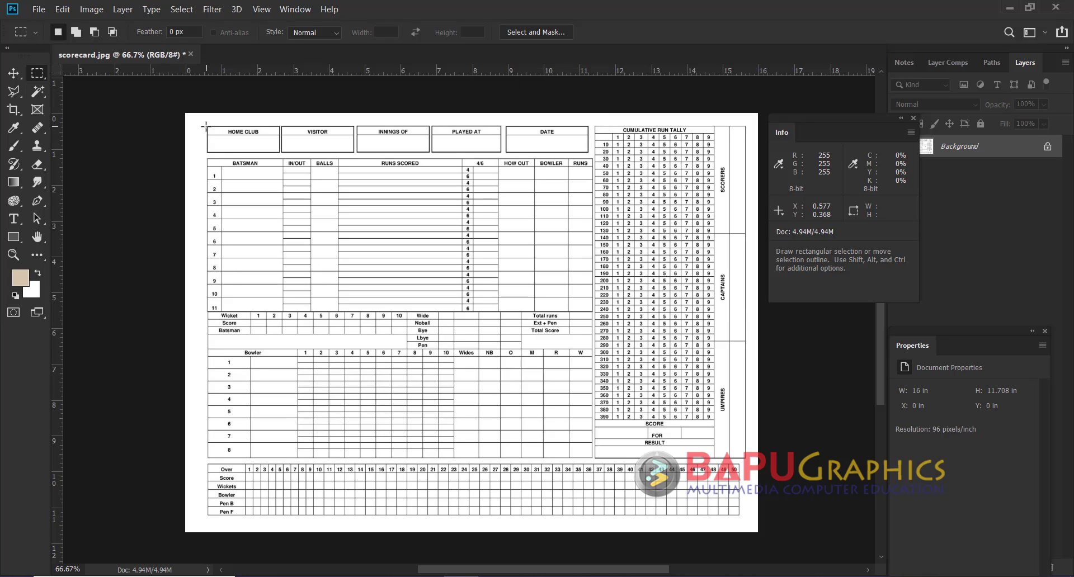
pyautogui.moveTo(206, 126); pyautogui.dragTo(746, 515)
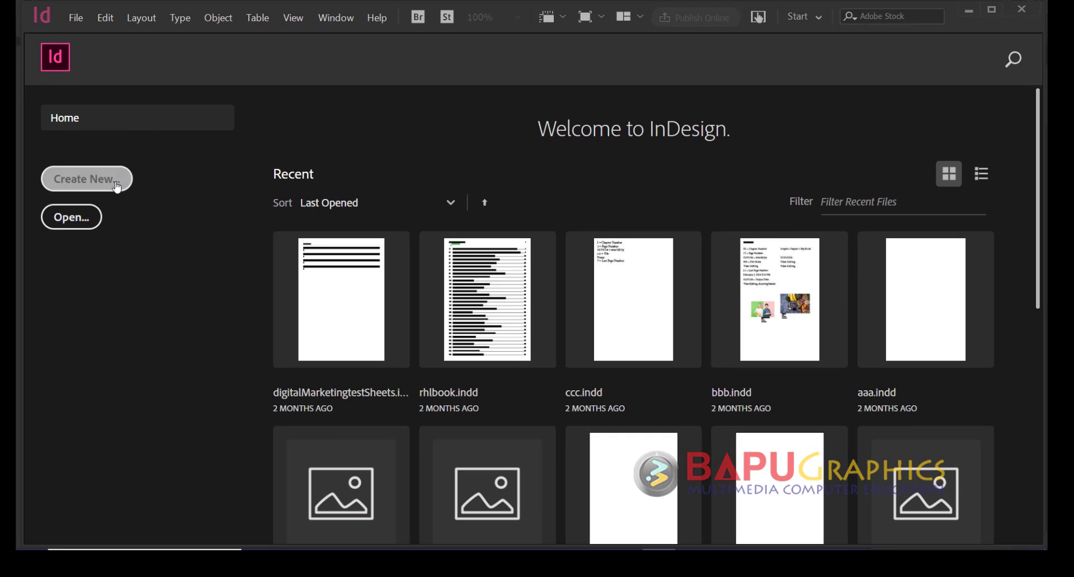
# Switch to InDesign and create a new one-page document 18 in wide and 14 in high
pyautogui.click(117, 187)
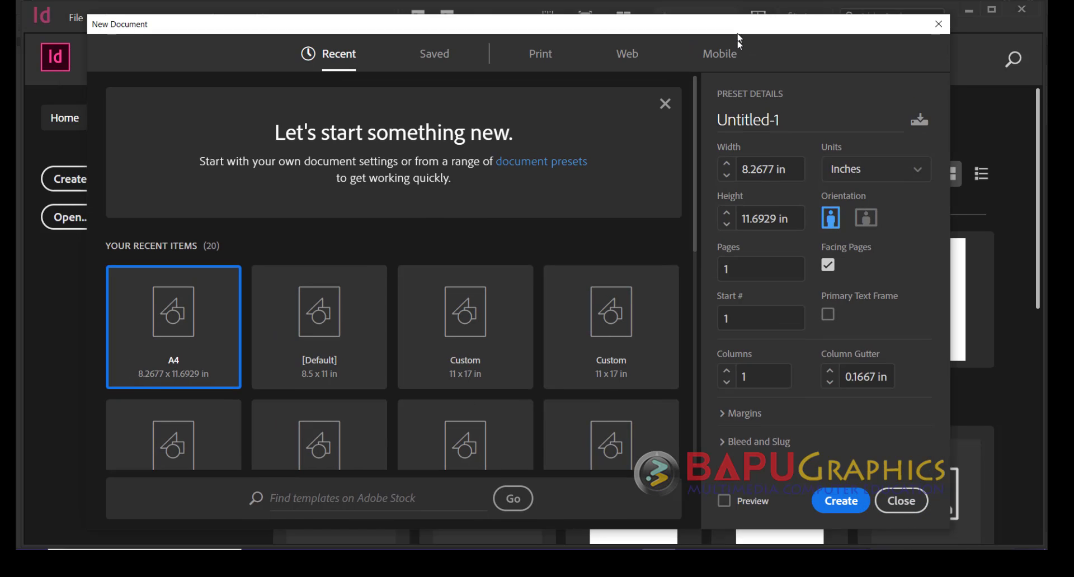
pyautogui.tripleClick(777, 169)
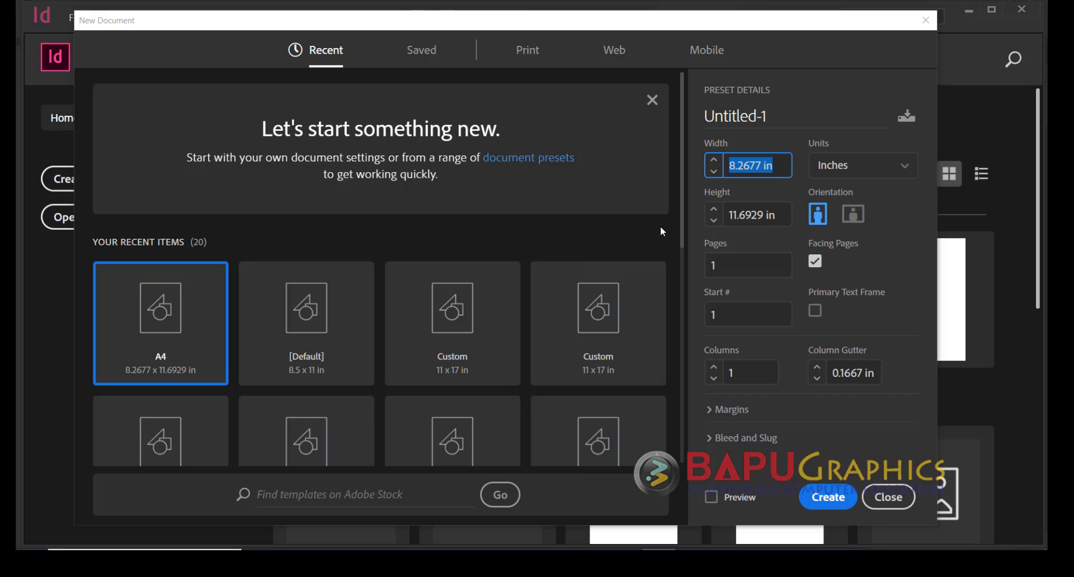
pyautogui.write('18')
pyautogui.press('Tab')
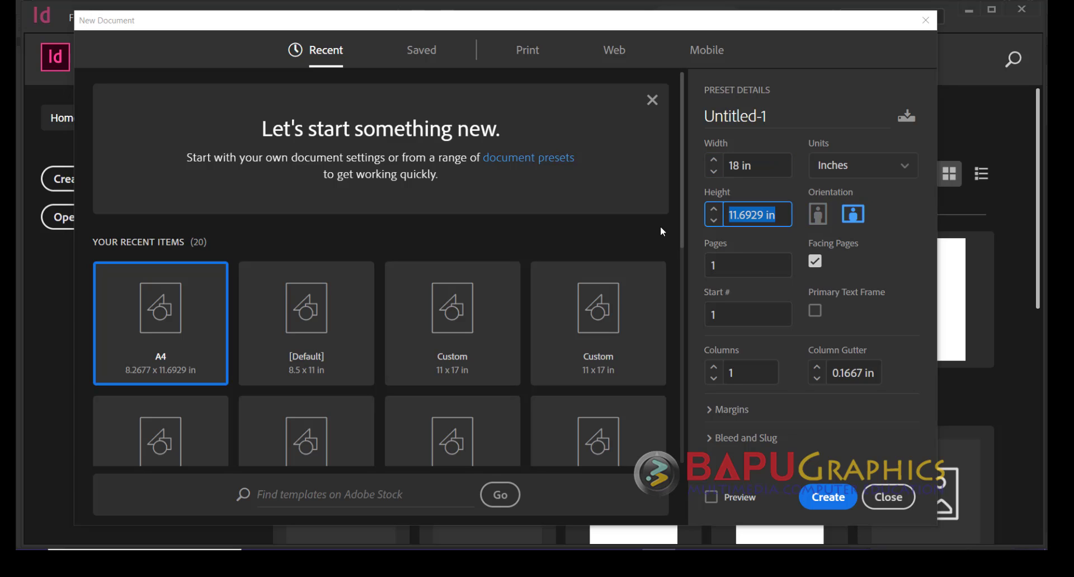
pyautogui.write('14')
pyautogui.press('Tab')
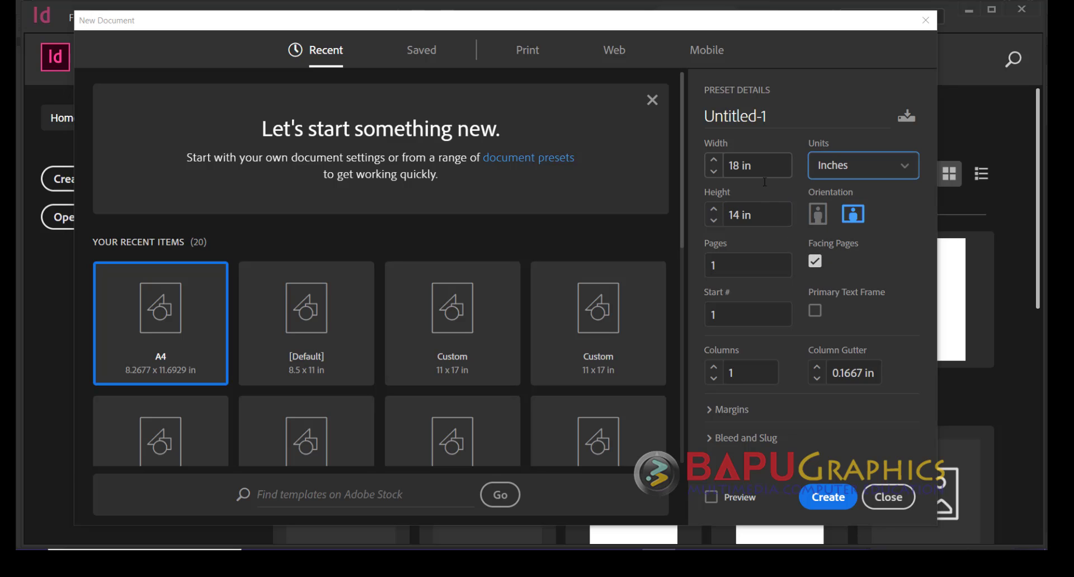
pyautogui.click(722, 411)
pyautogui.scroll(-2, 720, 405)
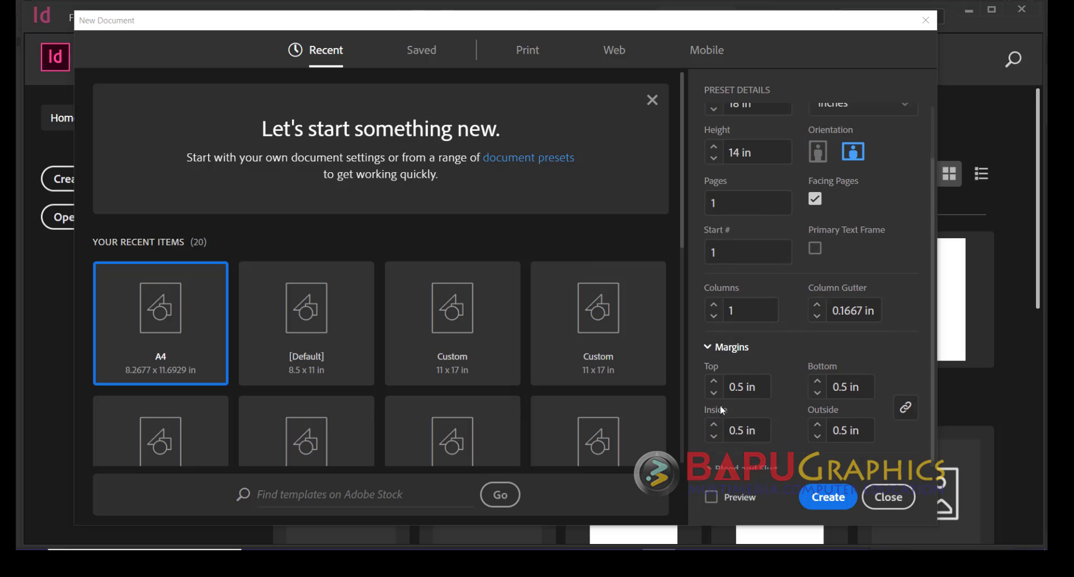
pyautogui.click(823, 501)
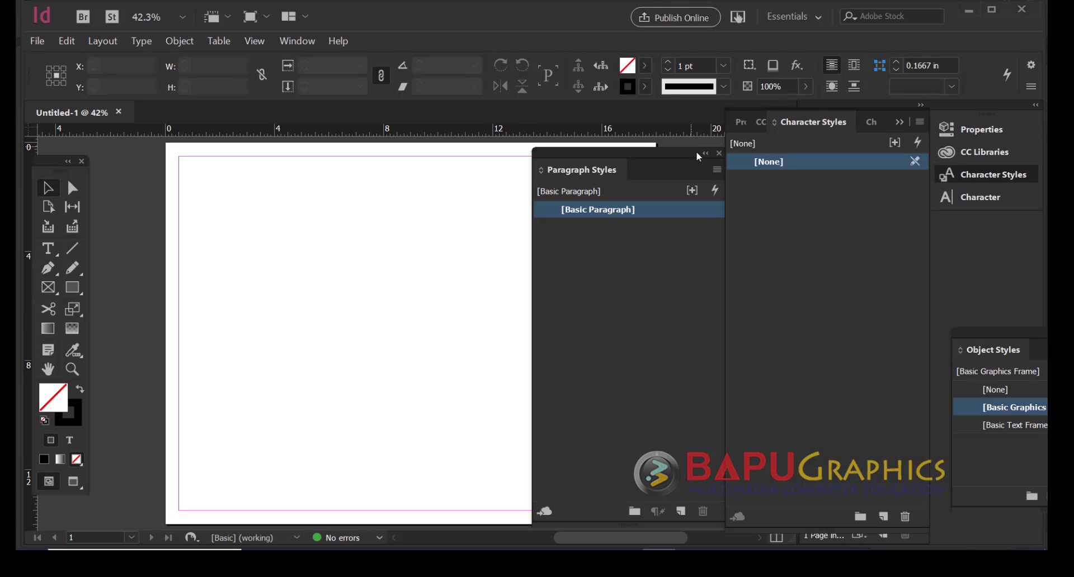
# Clear the open Paragraph Styles and Character Styles panels out of the workspace
pyautogui.click(719, 154)
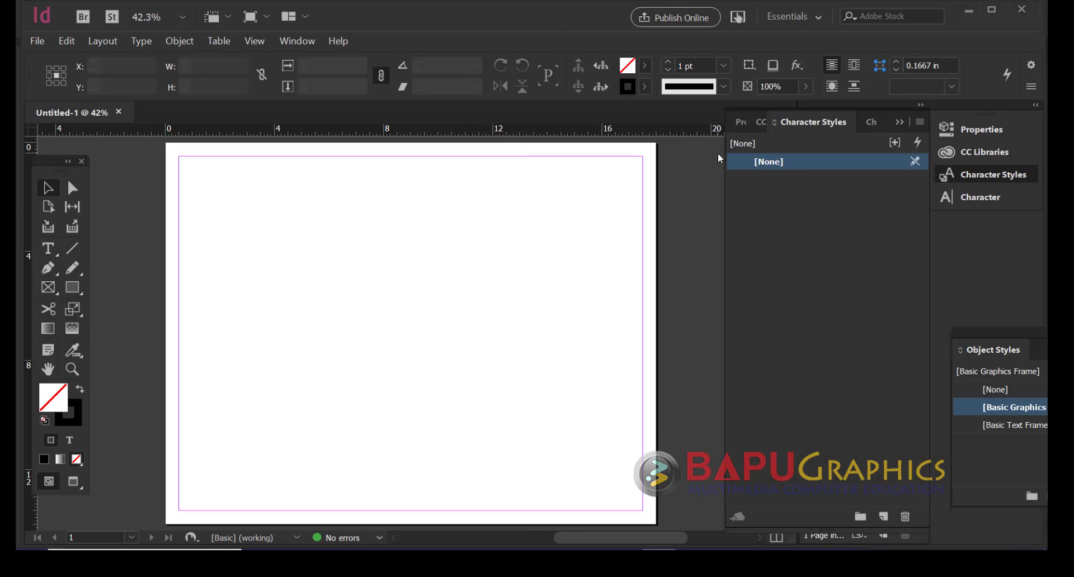
pyautogui.click(919, 108)
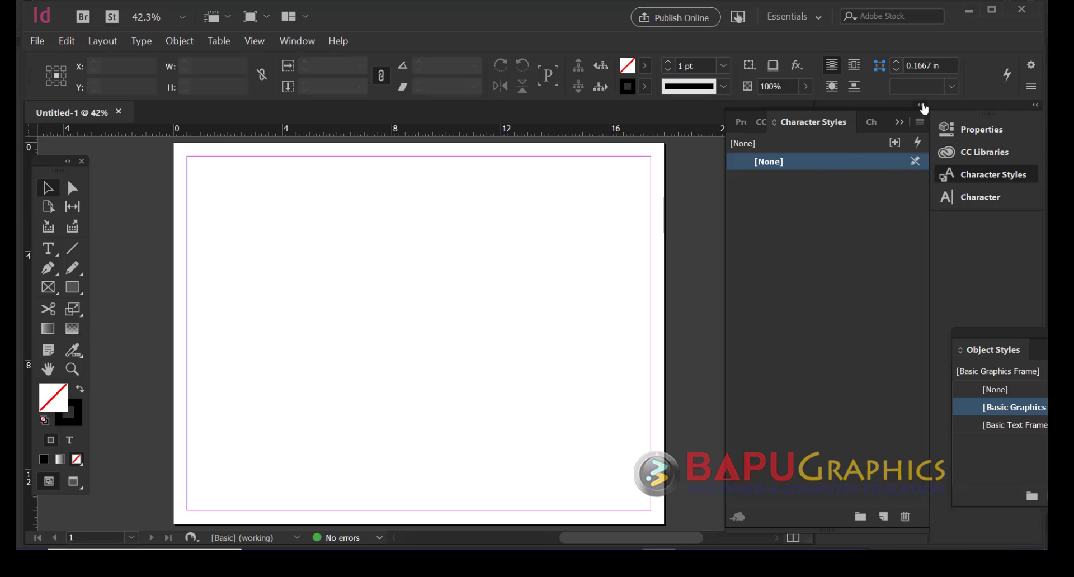
pyautogui.click(922, 107)
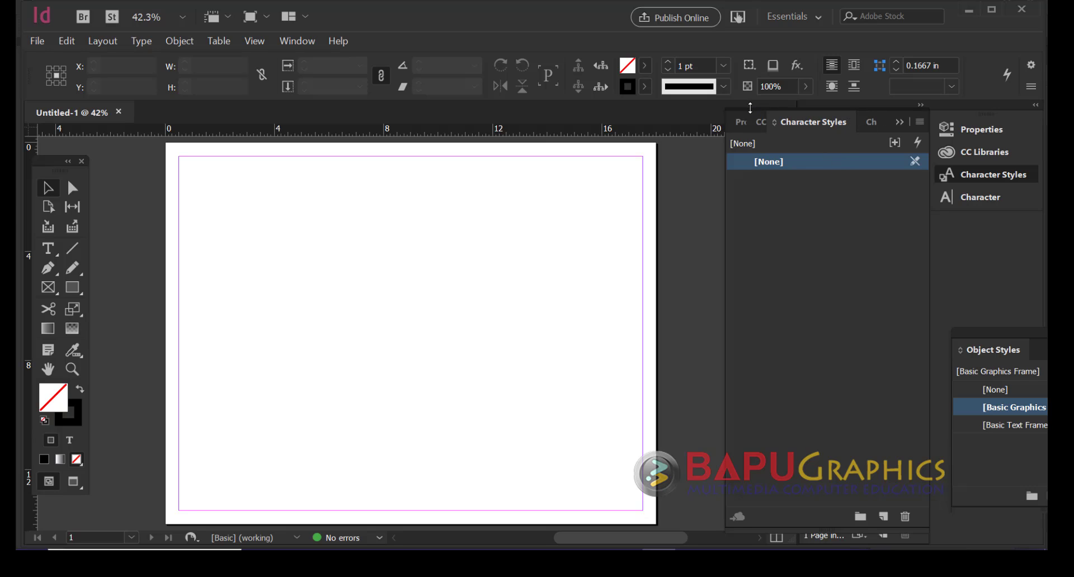
pyautogui.moveTo(765, 107); pyautogui.dragTo(791, 235)
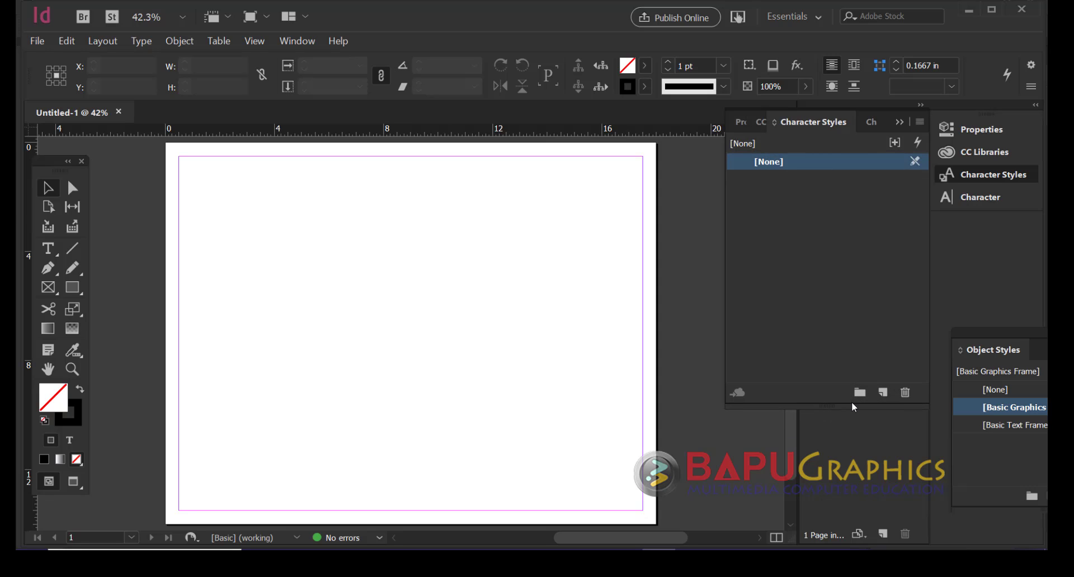
pyautogui.moveTo(844, 407); pyautogui.dragTo(835, 213)
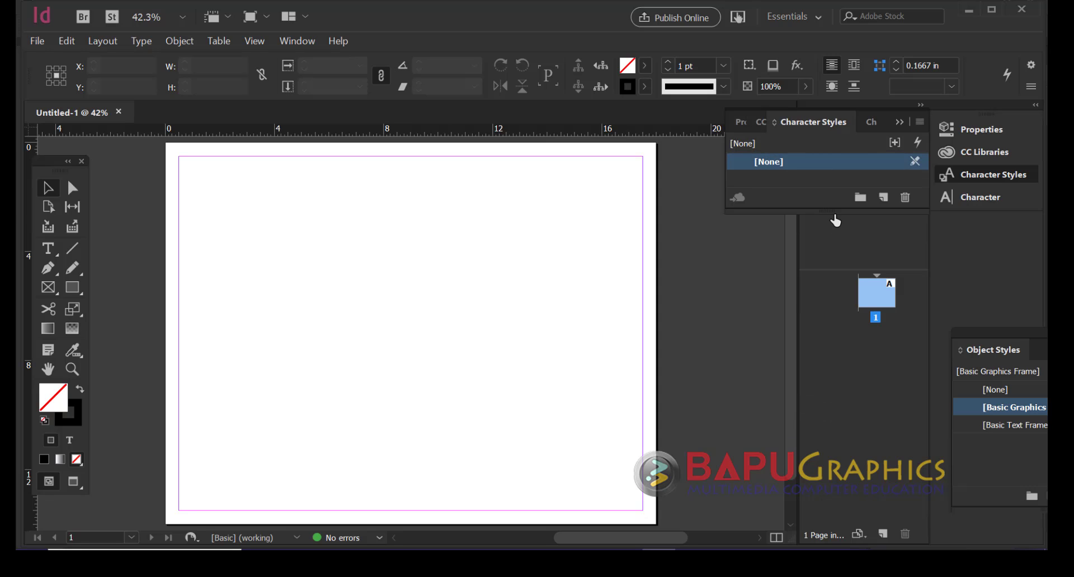
pyautogui.click(906, 121)
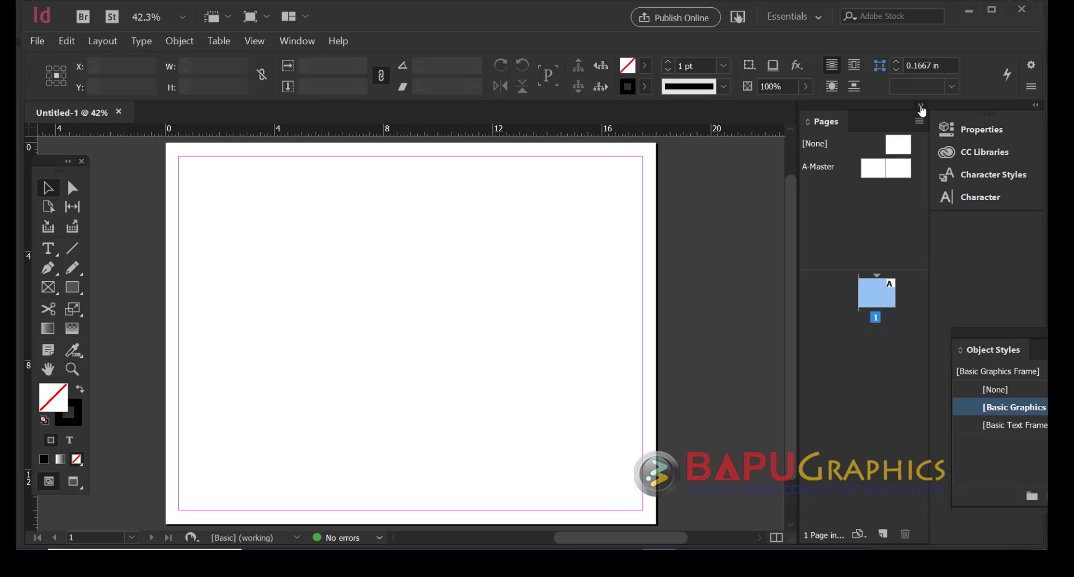
# Detach the Pages panel from its dock and close it to free up the workspace
pyautogui.click(921, 106)
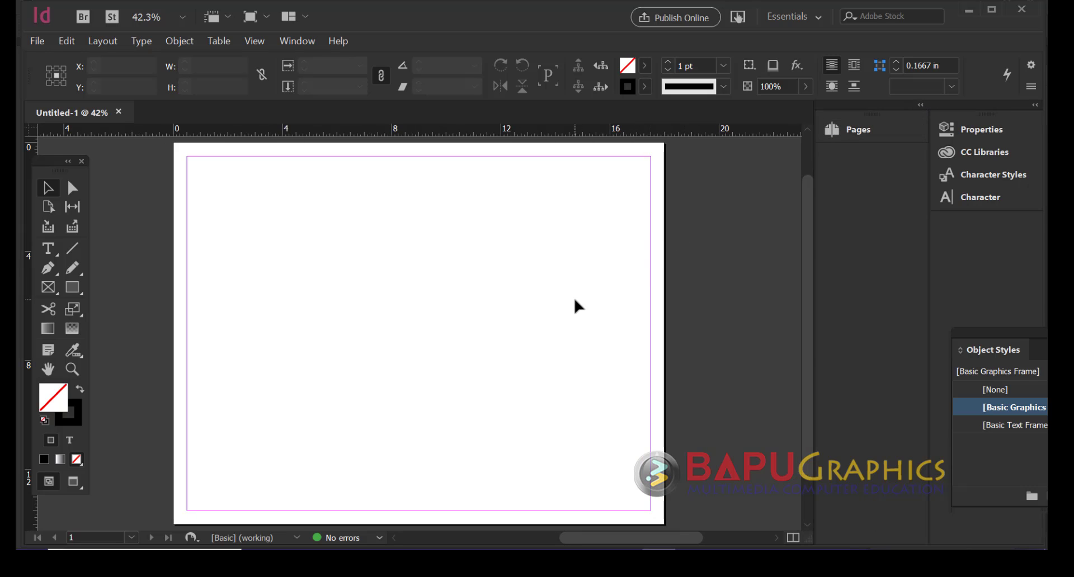
pyautogui.click(921, 106)
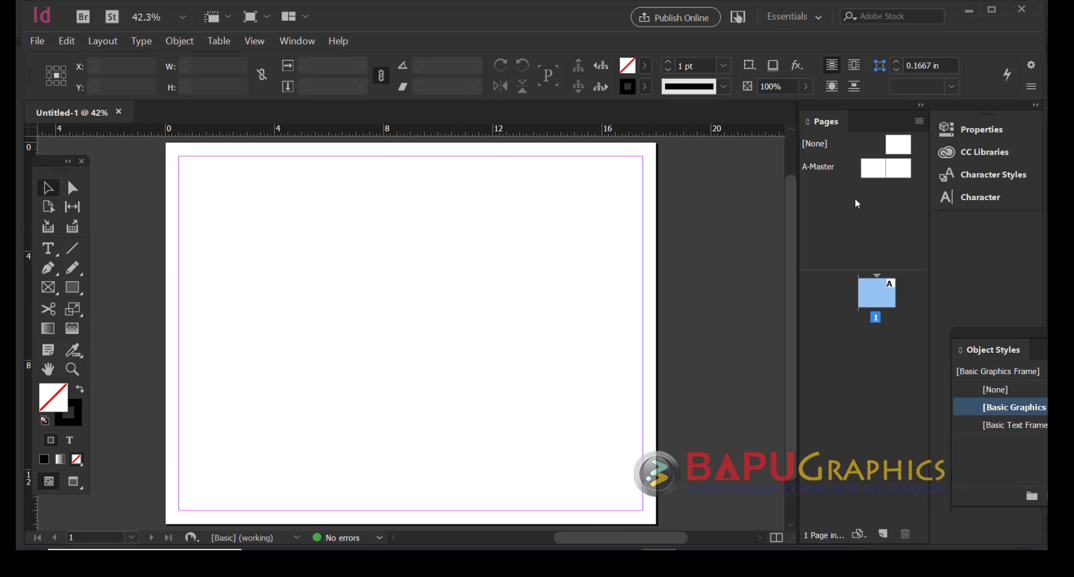
pyautogui.moveTo(834, 135); pyautogui.dragTo(738, 184)
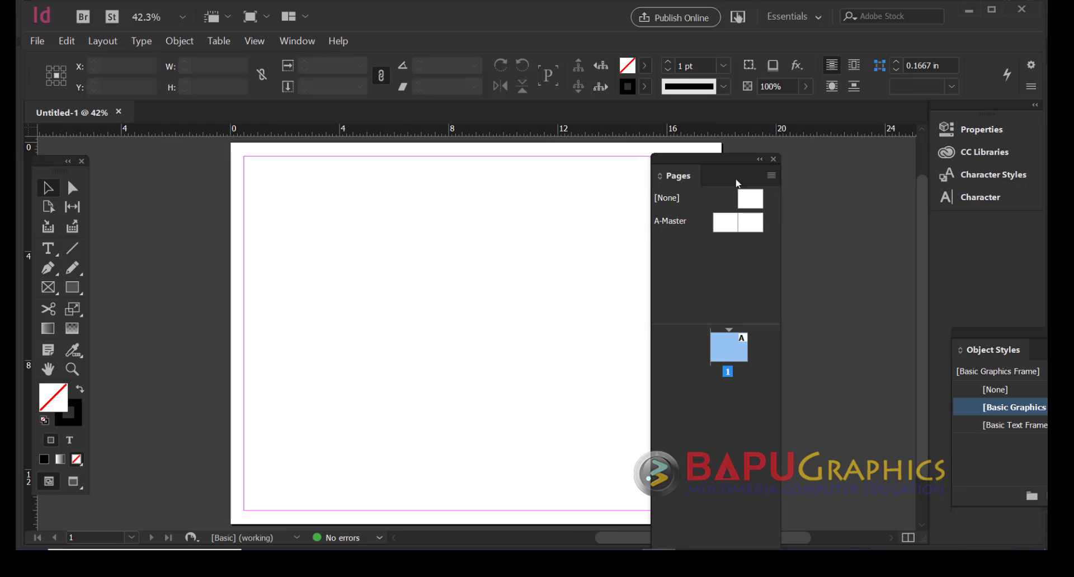
pyautogui.click(775, 160)
# Draw a rectangle about 8.9 in wide and 7 in high inside the page margins
pyautogui.moveTo(455, 275); pyautogui.dragTo(518, 278)
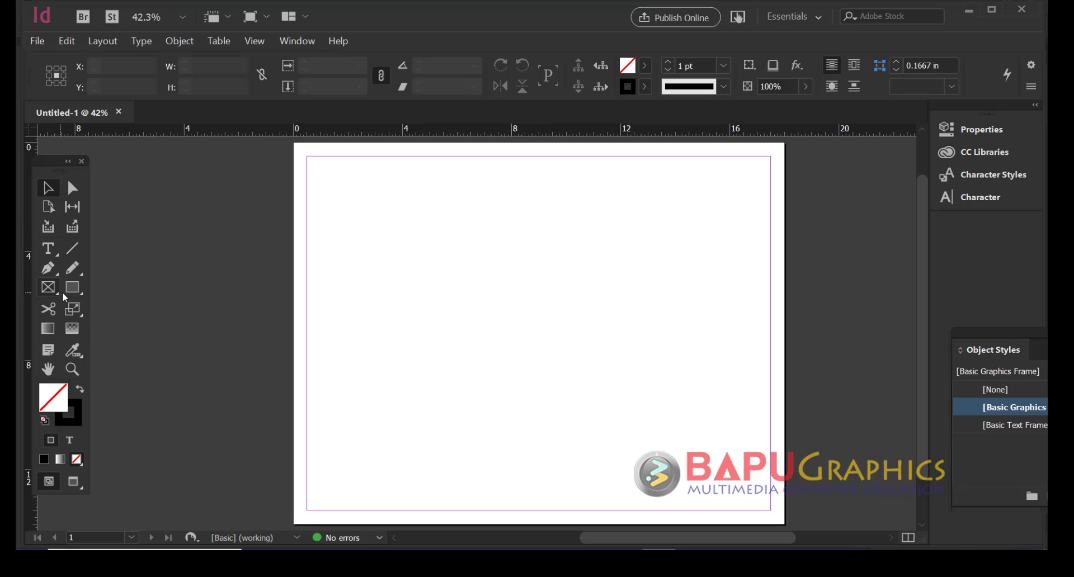
pyautogui.click(72, 287)
pyautogui.moveTo(379, 192); pyautogui.dragTo(621, 384)
pyautogui.click(48, 188)
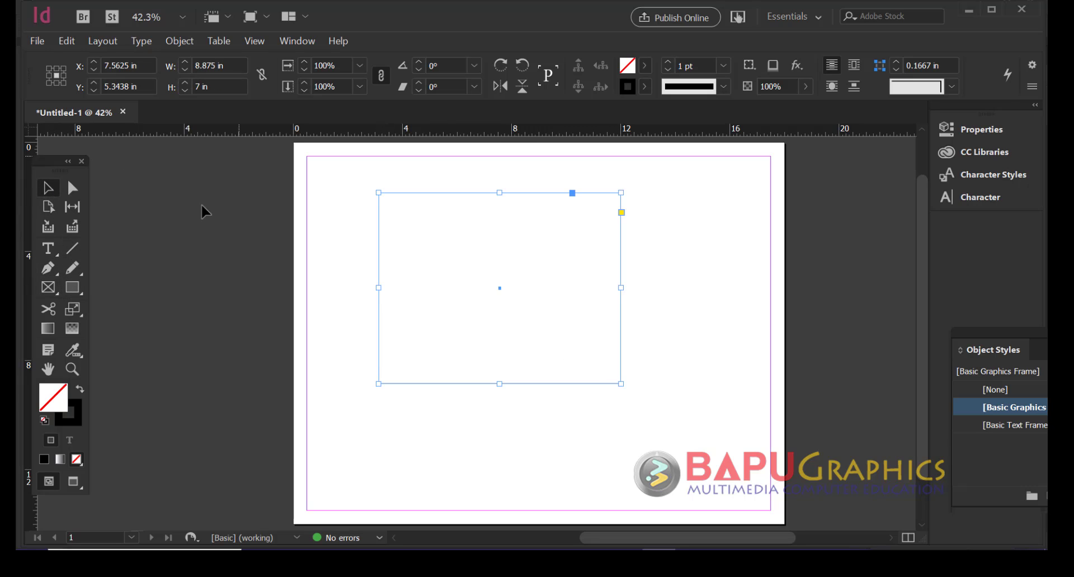
# Set the rectangle's width to 15 in and its height to 11 in
pyautogui.click(228, 65)
pyautogui.write('1')
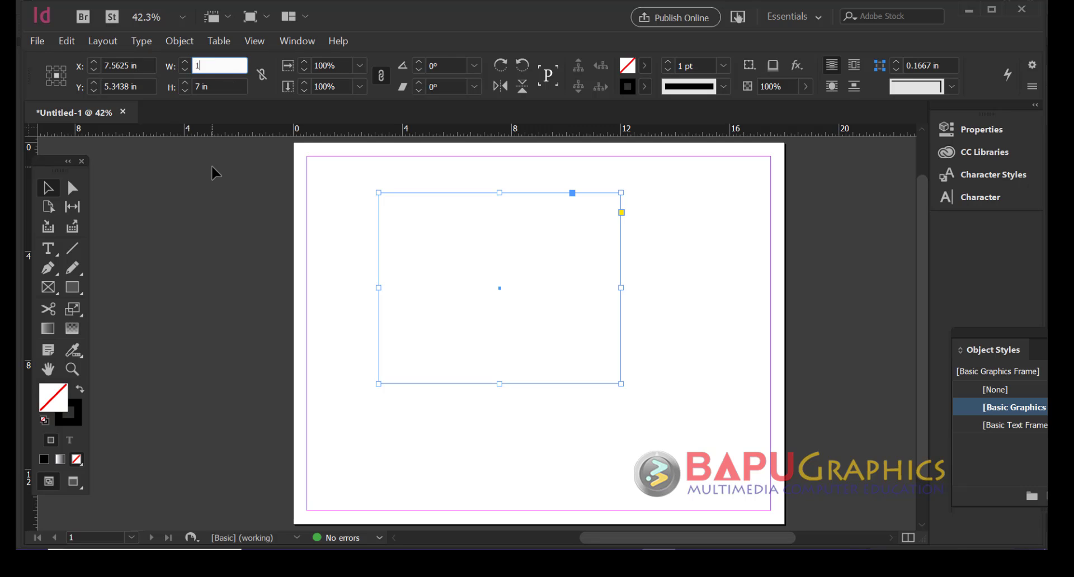
pyautogui.write('5')
pyautogui.press('Tab')
pyautogui.write('1')
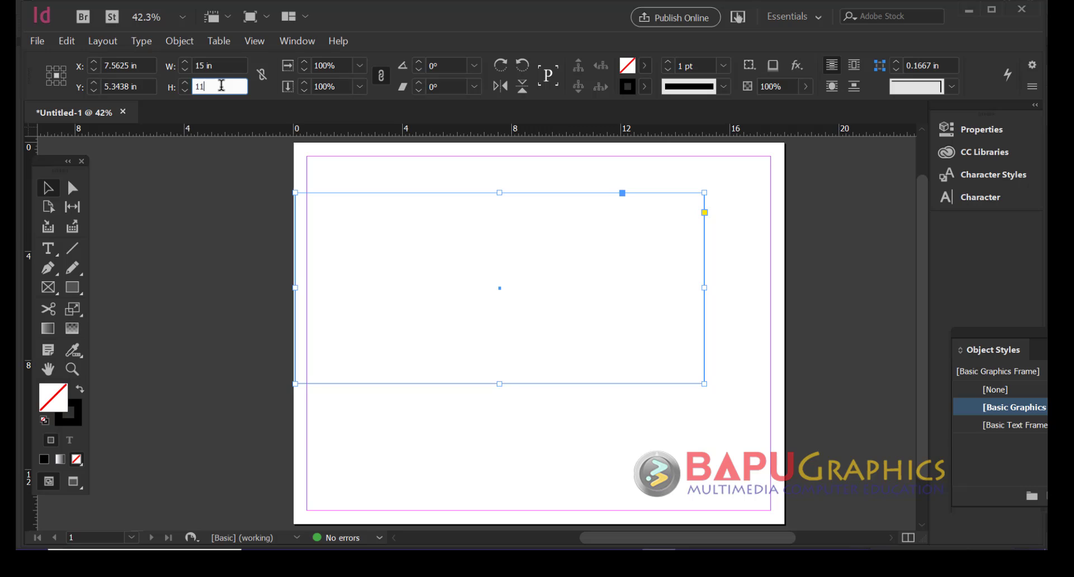
pyautogui.press('Return')
# Move the 15 × 11 in rectangle inside the page margins to X 9 in, Y 6.875 in
pyautogui.click(491, 233)
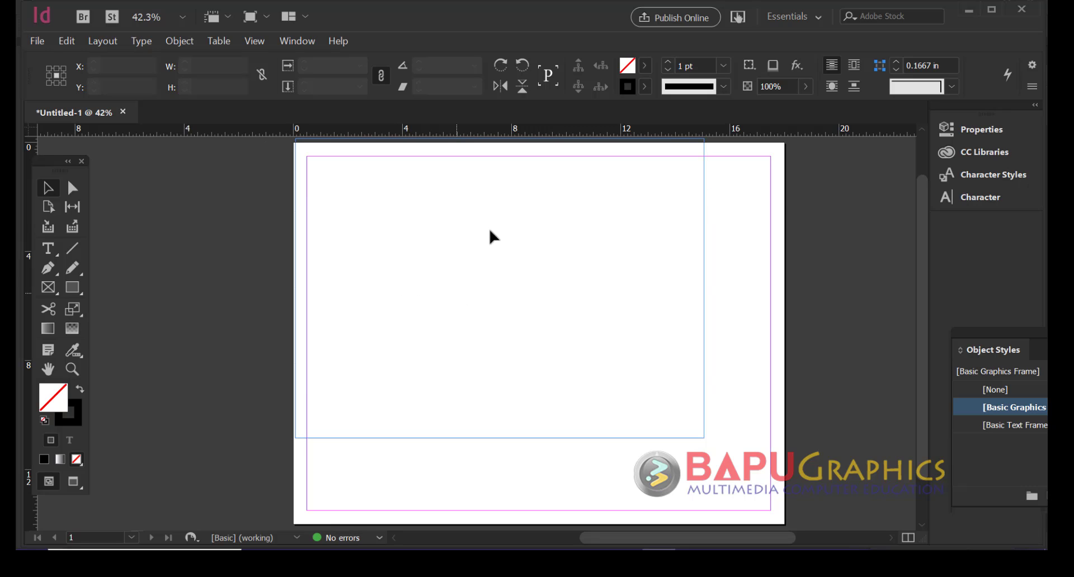
pyautogui.hotkey('ctrl', 'v')
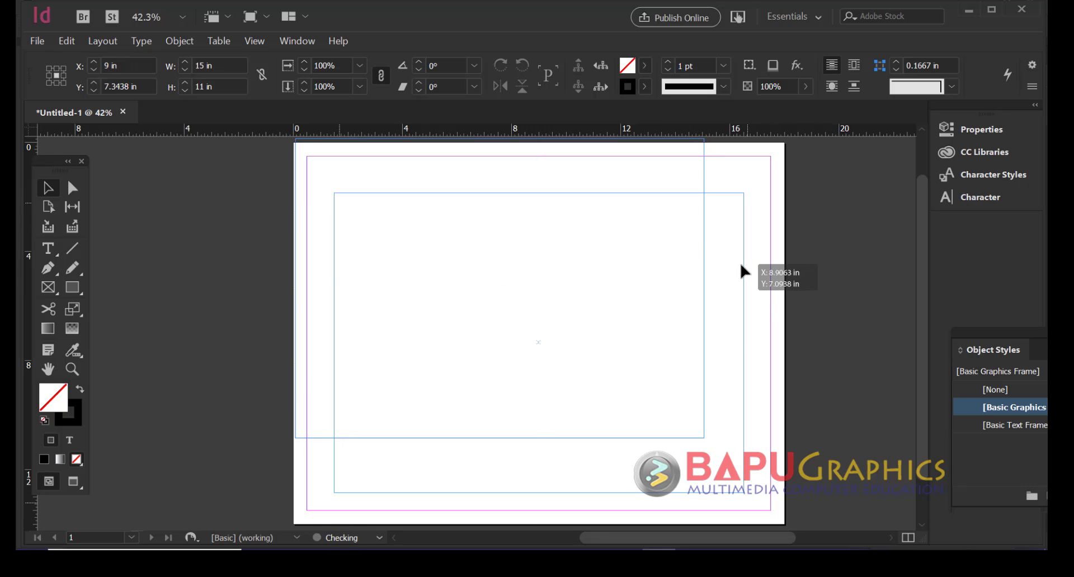
pyautogui.moveTo(741, 271); pyautogui.dragTo(739, 260)
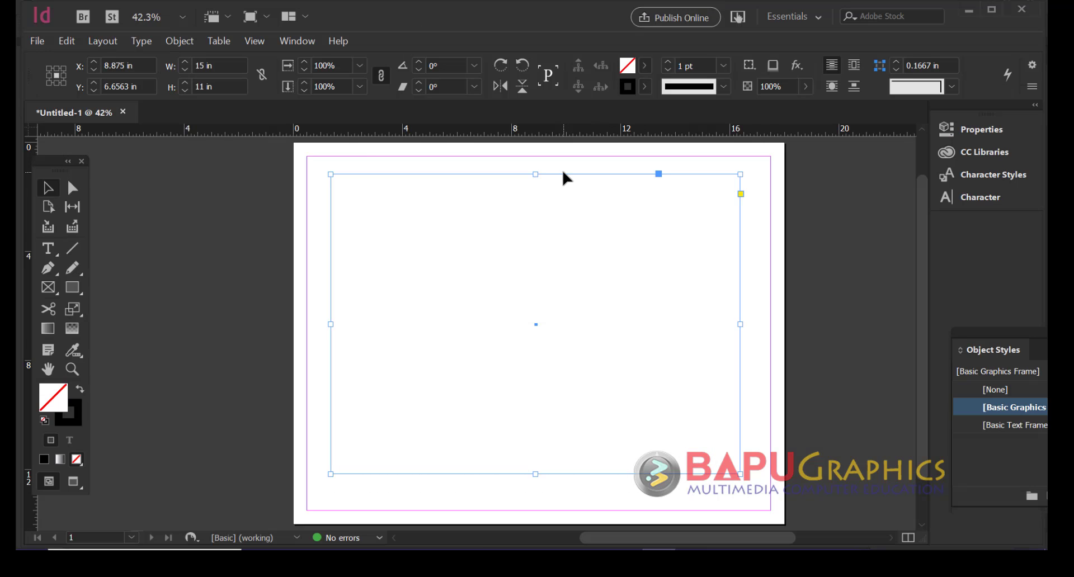
pyautogui.moveTo(562, 173); pyautogui.dragTo(566, 179)
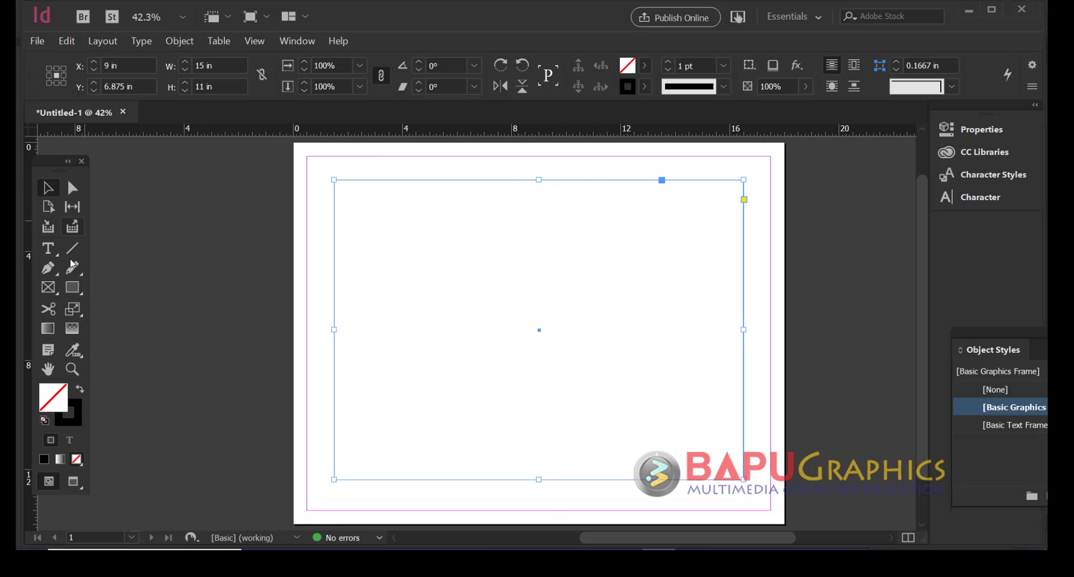
# Draw an 18 × 14 in rectangle covering the whole page
pyautogui.click(72, 287)
pyautogui.moveTo(294, 146); pyautogui.dragTo(785, 525)
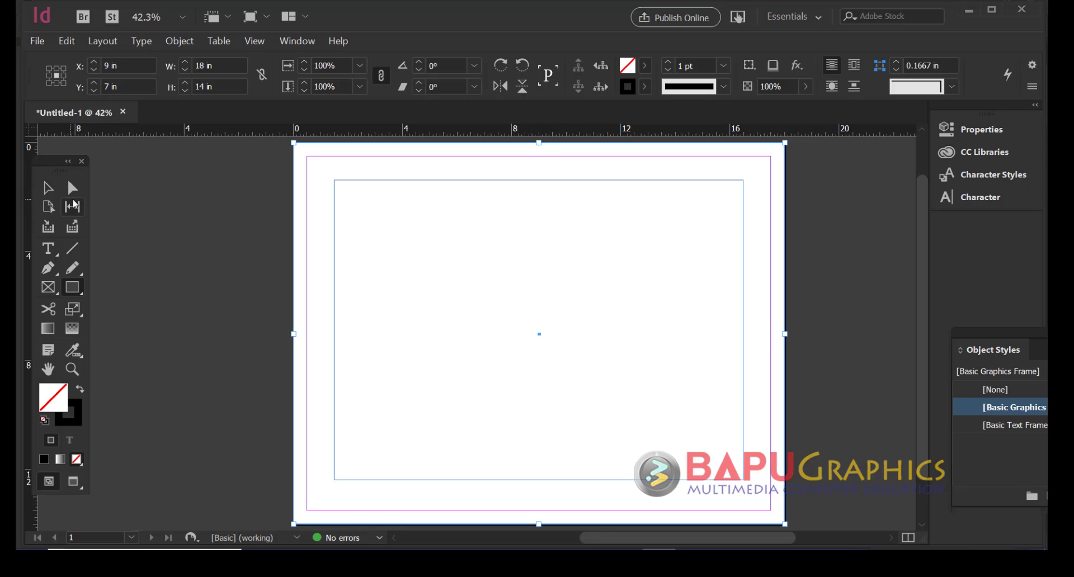
pyautogui.click(49, 192)
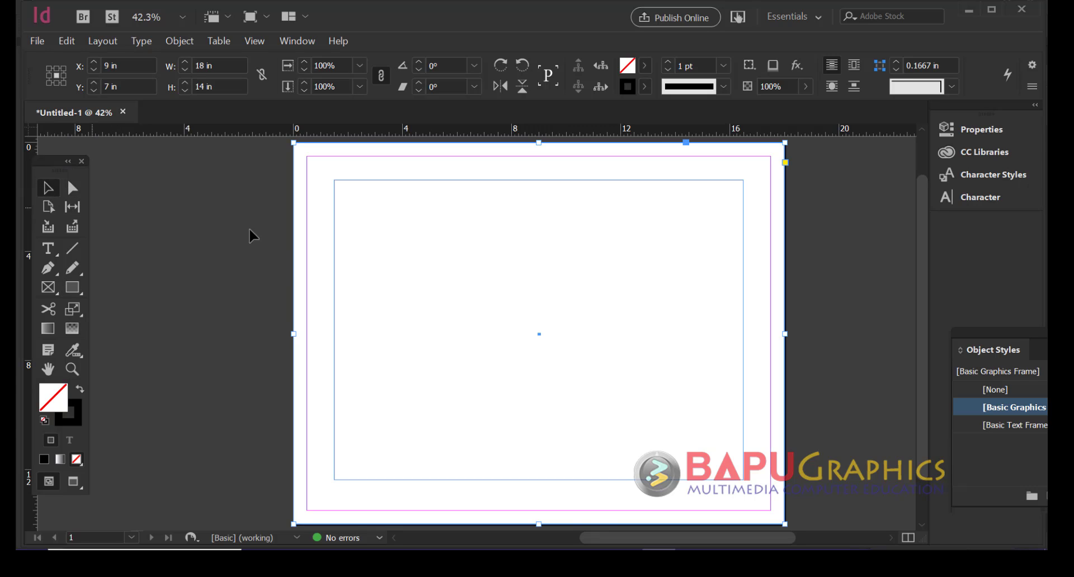
pyautogui.click(283, 270)
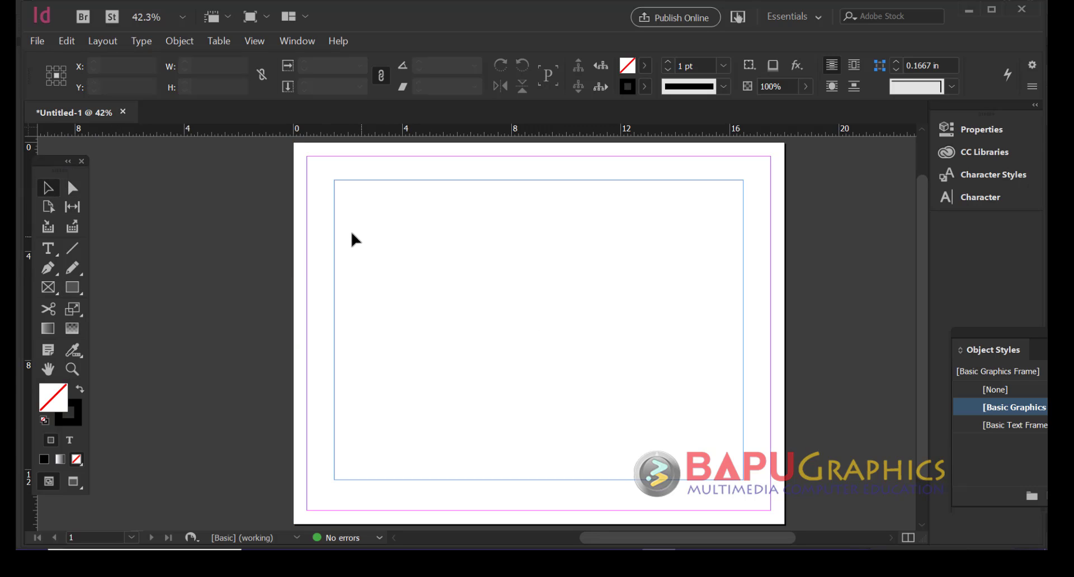
# Shift the 15 × 11 in rectangle slightly to X 8.875 in, Y 6.7813 in
pyautogui.moveTo(334, 233); pyautogui.dragTo(331, 230)
pyautogui.keyDown('ctrl'); pyautogui.click(565, 264); pyautogui.keyUp('ctrl')
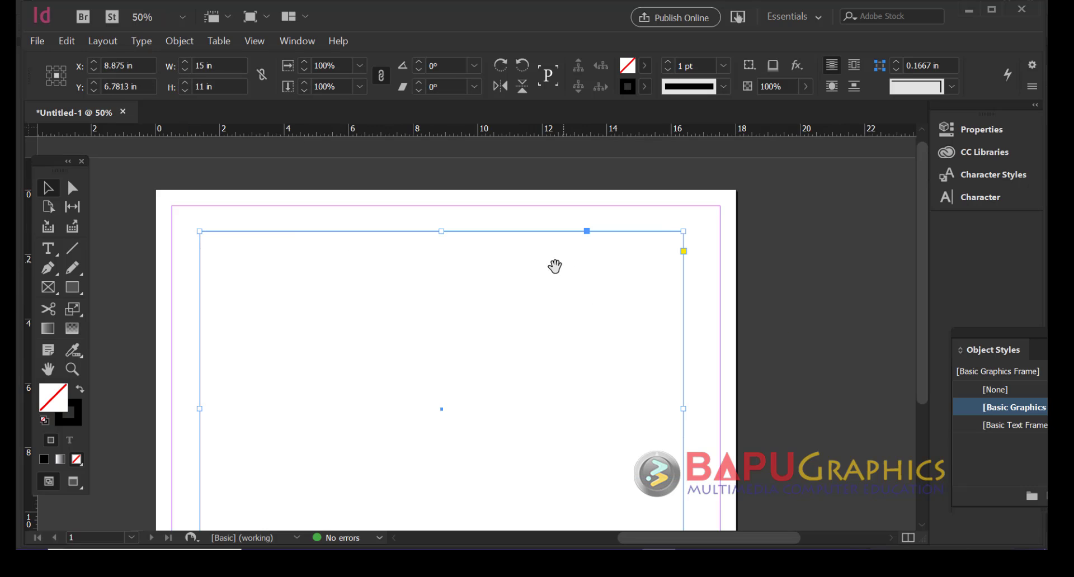
pyautogui.moveTo(507, 274)
pyautogui.mouseDown()
pyautogui.moveTo(671, 202)
pyautogui.moveTo(599, 256)
pyautogui.moveTo(554, 265)
pyautogui.moveTo(578, 239)
pyautogui.moveTo(528, 249)
pyautogui.mouseUp()
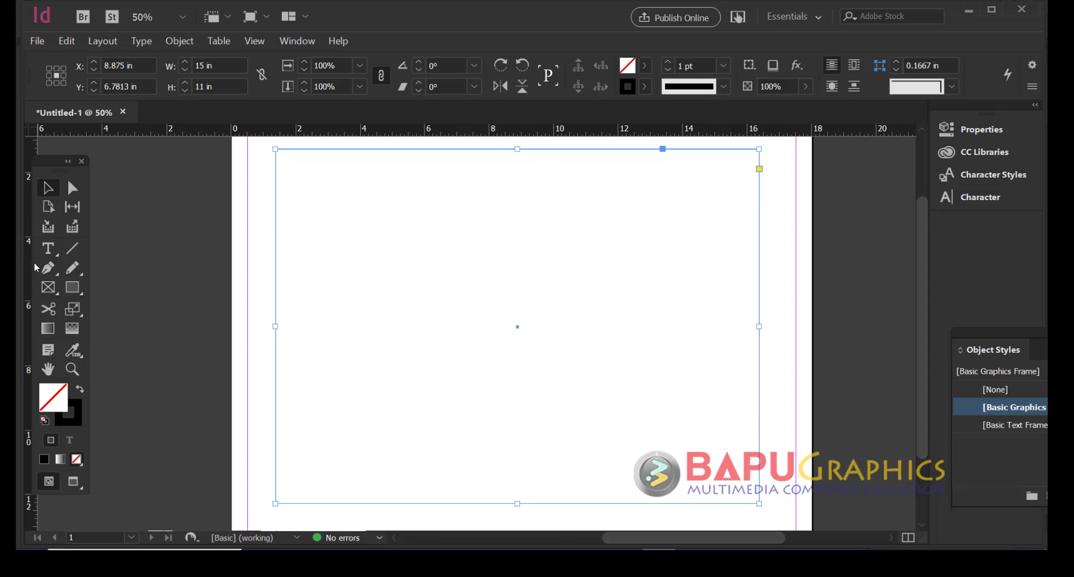
# Convert the 15 × 11 in rectangle into a text frame and open the Insert Table settings for it
pyautogui.click(48, 247)
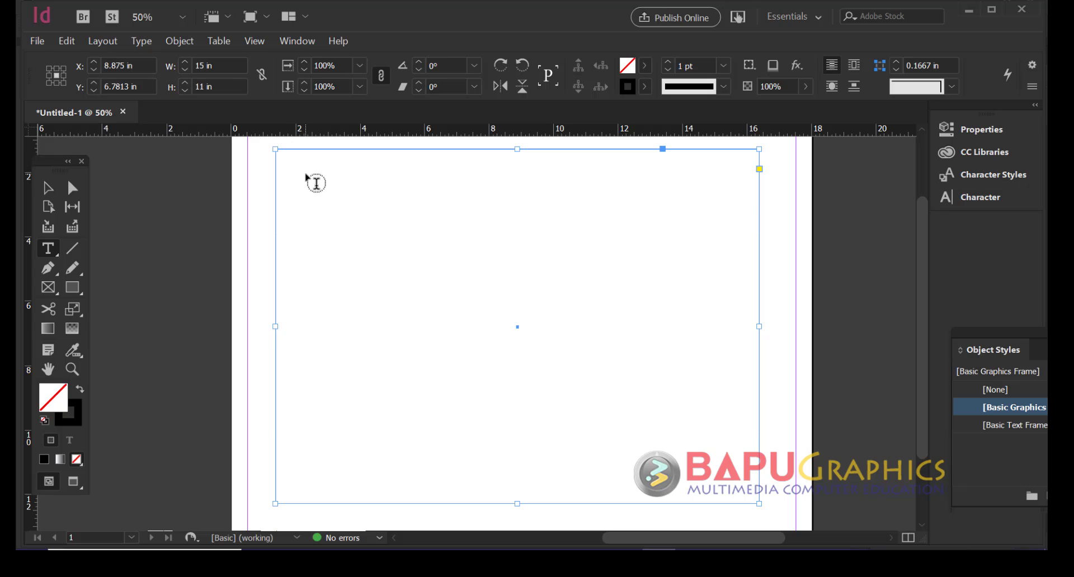
pyautogui.click(306, 174)
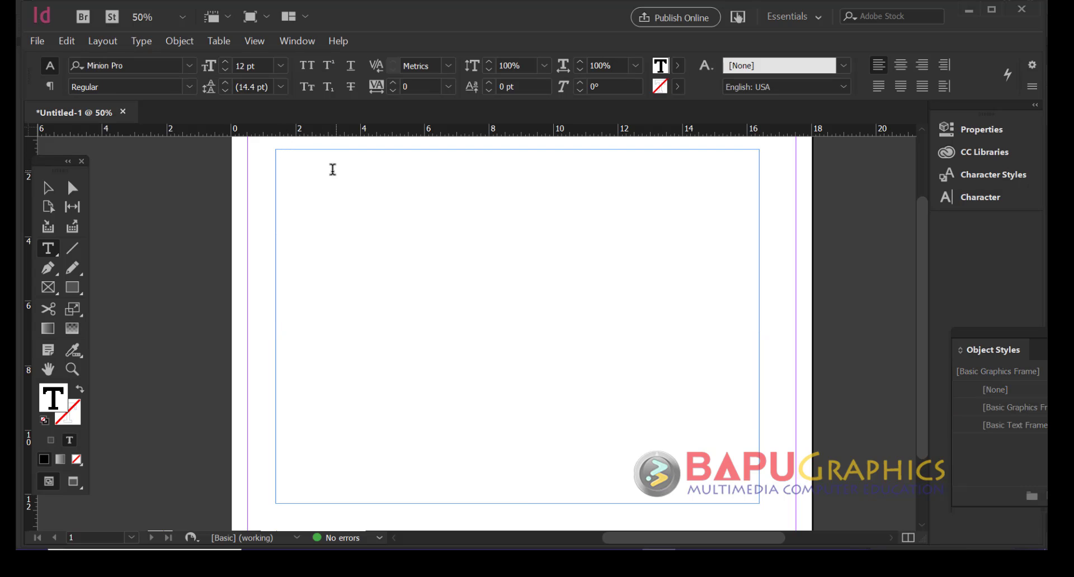
pyautogui.click(218, 40)
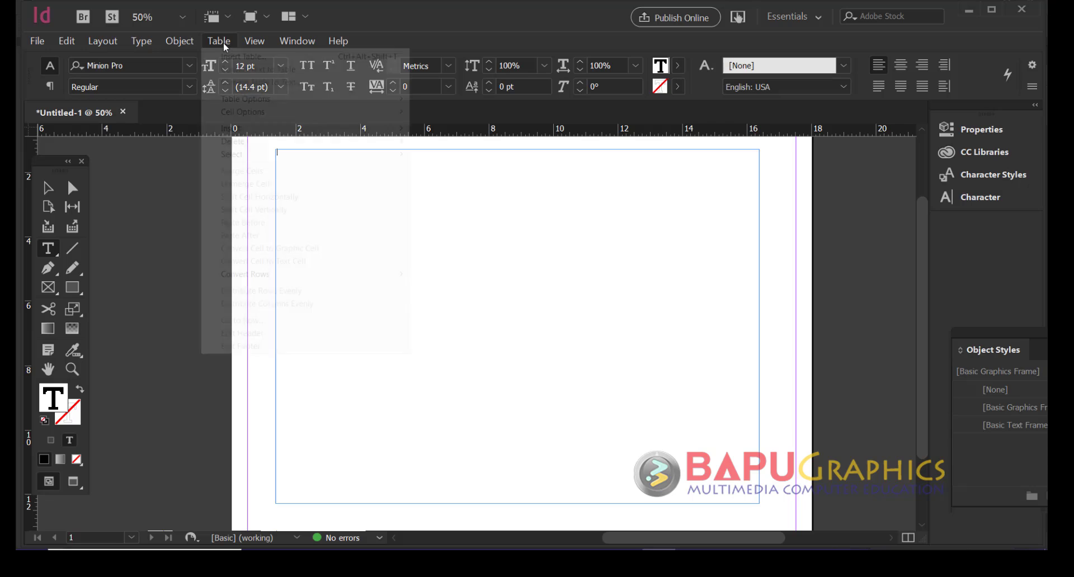
pyautogui.click(253, 57)
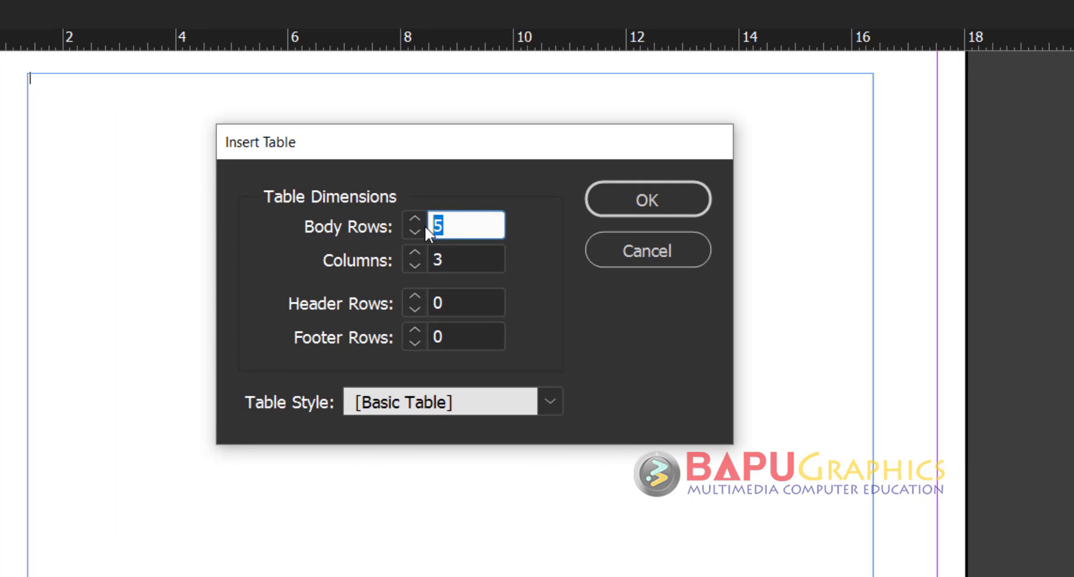
pyautogui.press('Tab')
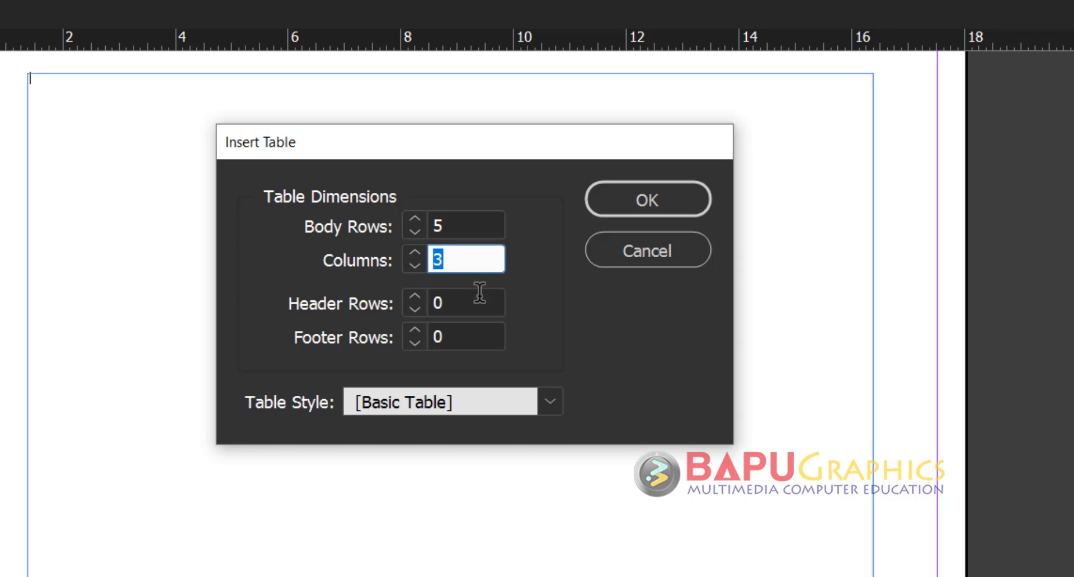
pyautogui.press('Tab')
pyautogui.press('Tab')
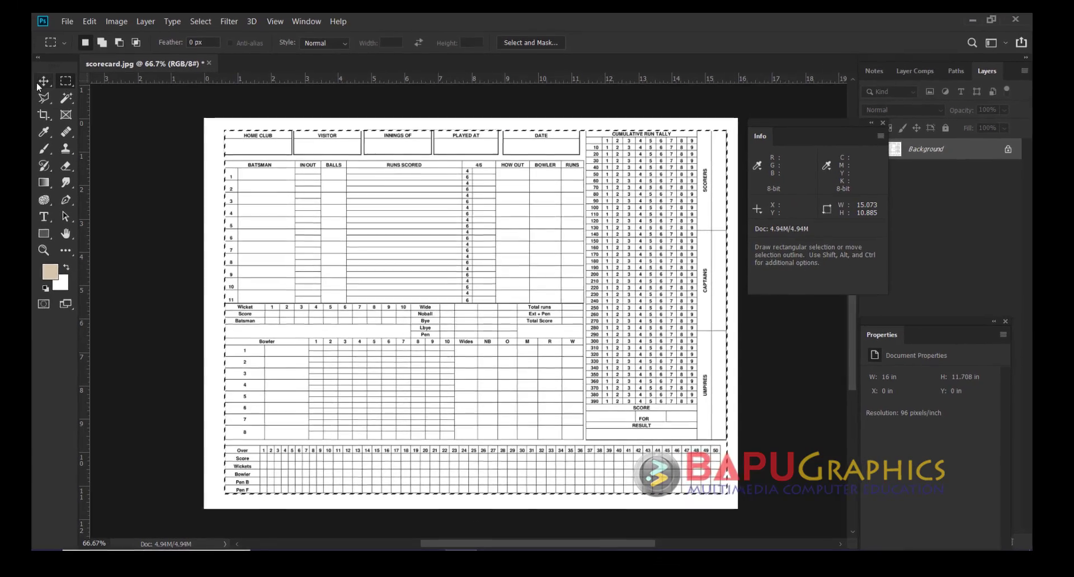
# Switch to the scorecard image in Photoshop and examine the rows of the Cumulative Run Tally from its heading to the card's bottom
pyautogui.click(37, 84)
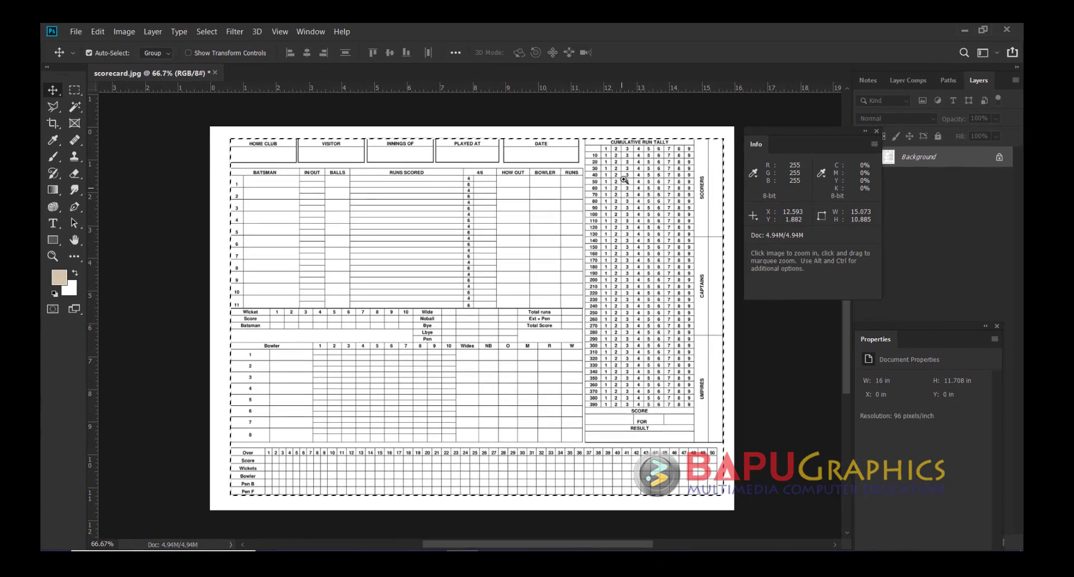
pyautogui.keyDown('ctrl'); pyautogui.click(607, 207); pyautogui.keyUp('ctrl')
pyautogui.keyDown('ctrl'); pyautogui.click(599, 205); pyautogui.keyUp('ctrl')
pyautogui.scroll(5, 537, 190)
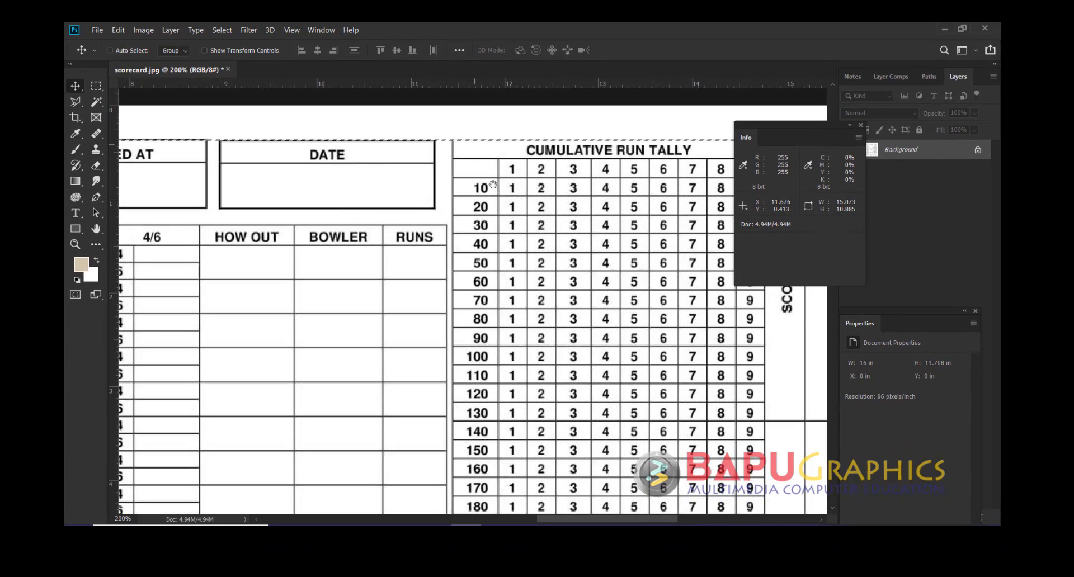
pyautogui.moveTo(491, 184); pyautogui.dragTo(456, 178)
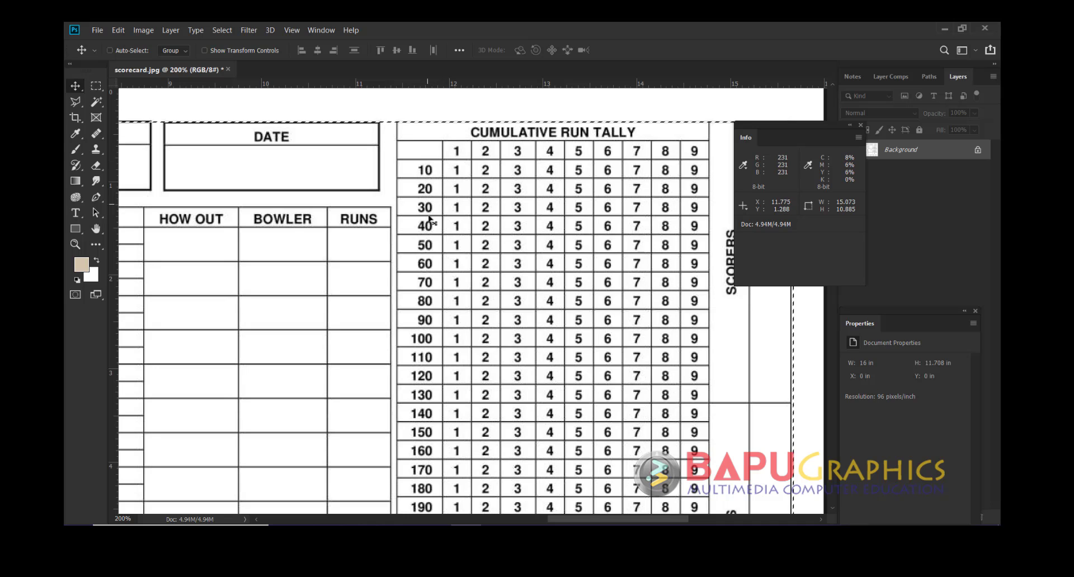
pyautogui.scroll(-5, 437, 391)
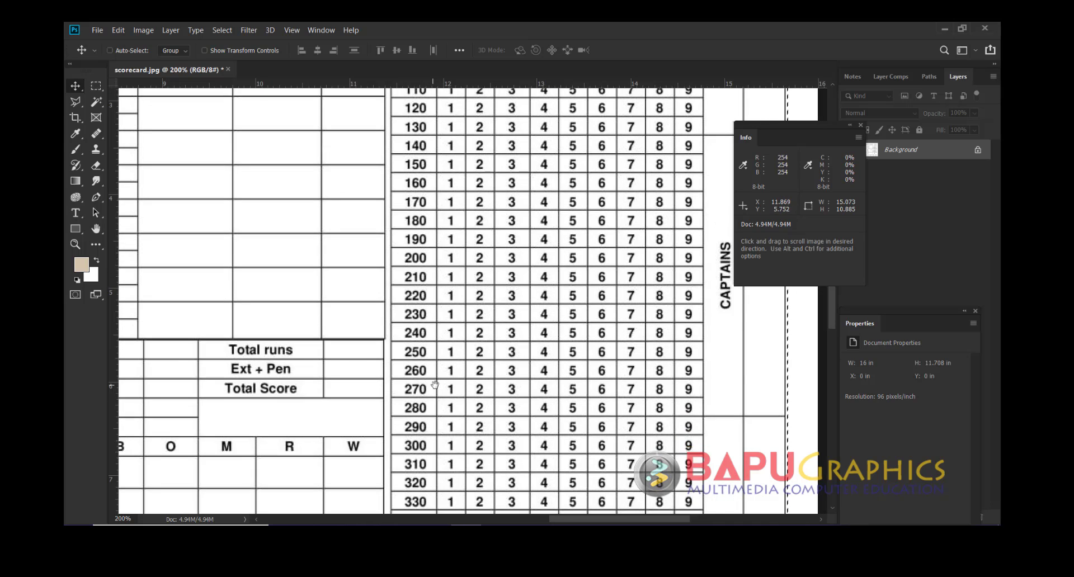
pyautogui.scroll(-3, 435, 385)
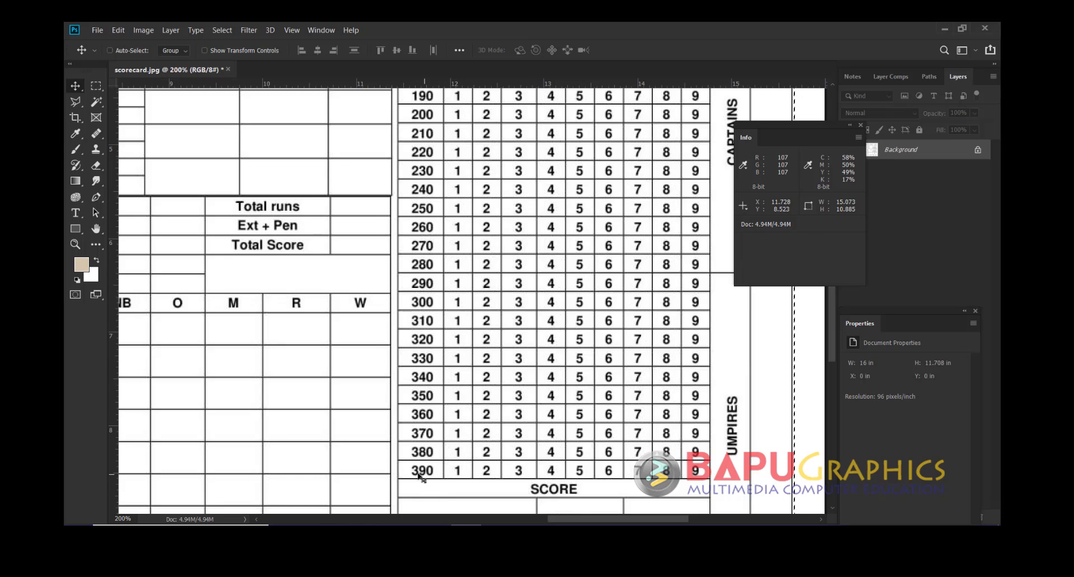
pyautogui.moveTo(443, 206); pyautogui.dragTo(450, 298)
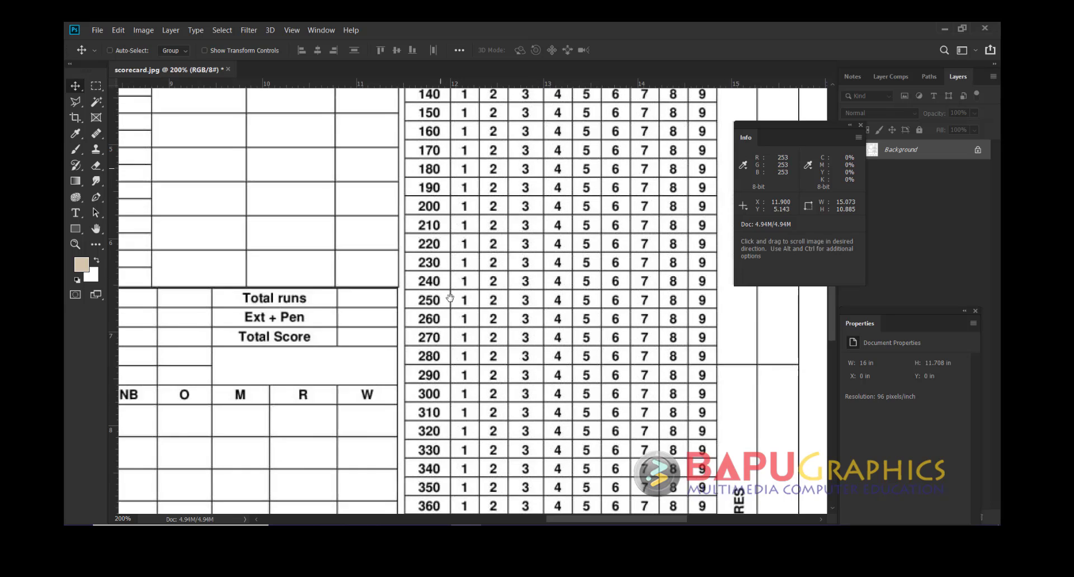
pyautogui.scroll(8, 449, 298)
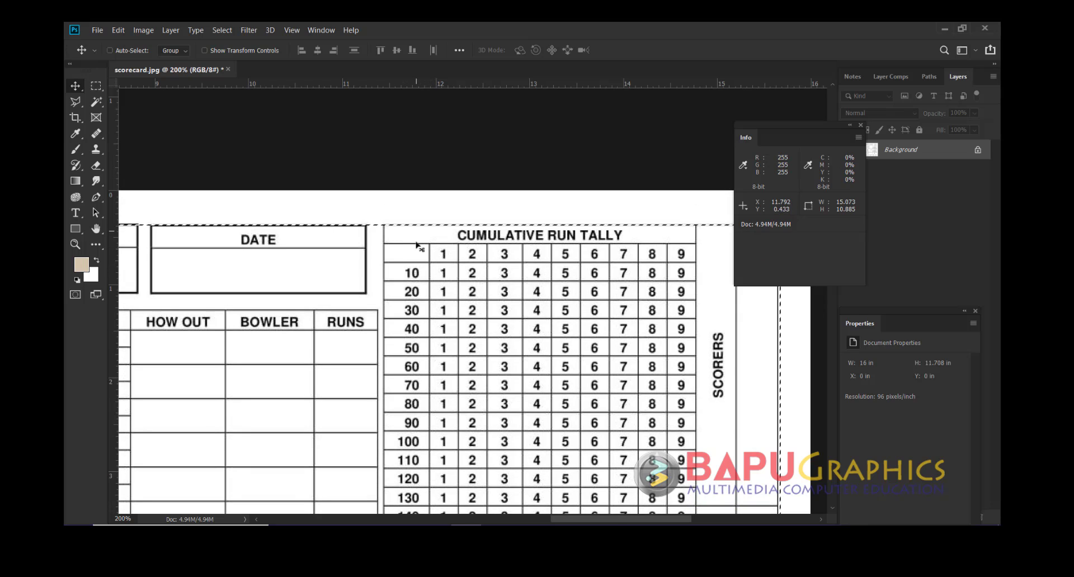
pyautogui.scroll(-7, 431, 441)
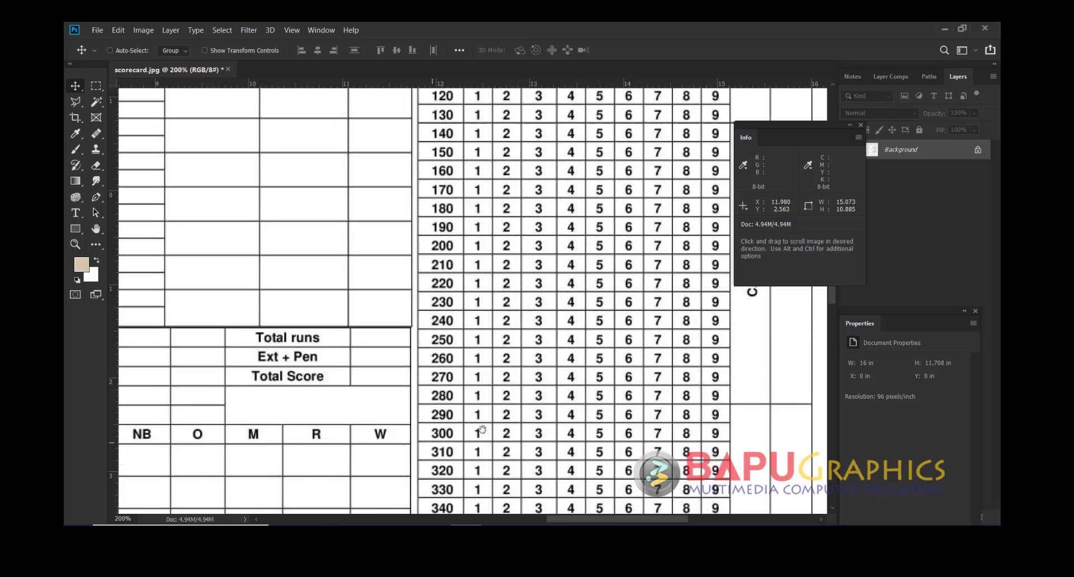
pyautogui.scroll(-8, 482, 429)
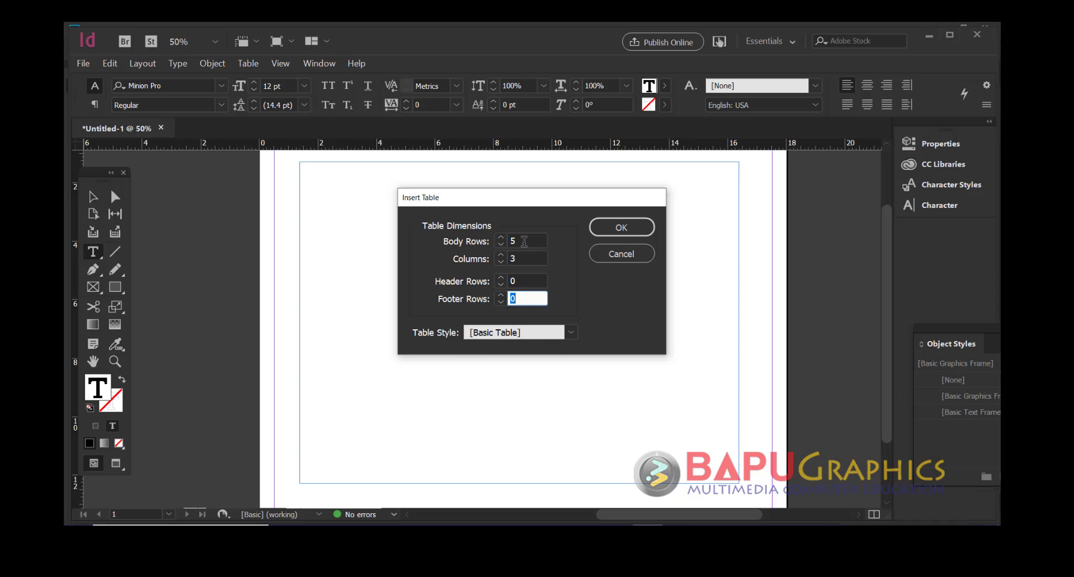
# Return to InDesign and set the new table's body rows to 54
pyautogui.click(524, 241)
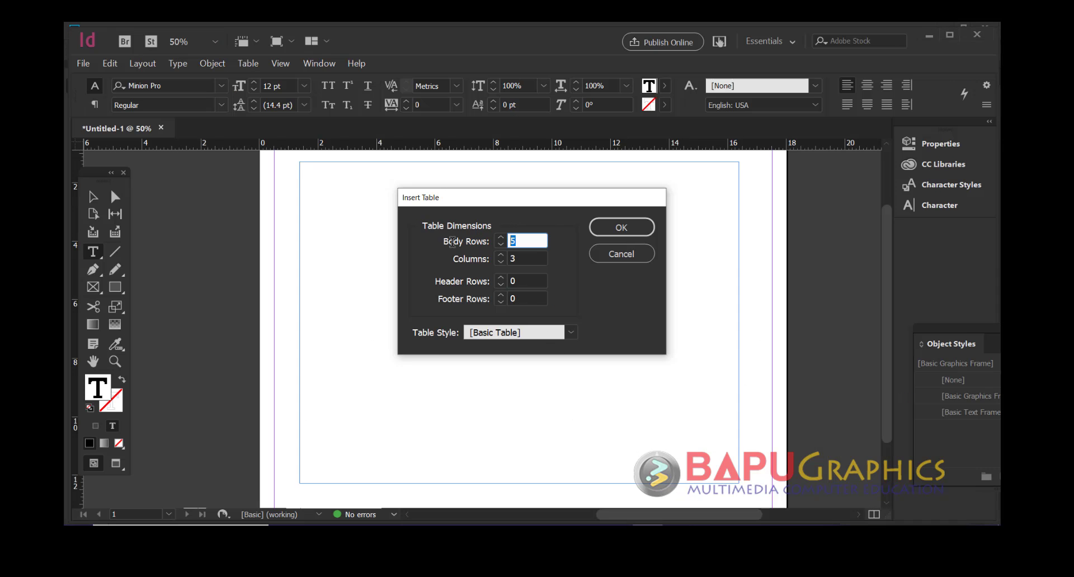
pyautogui.write('54')
pyautogui.press('Tab')
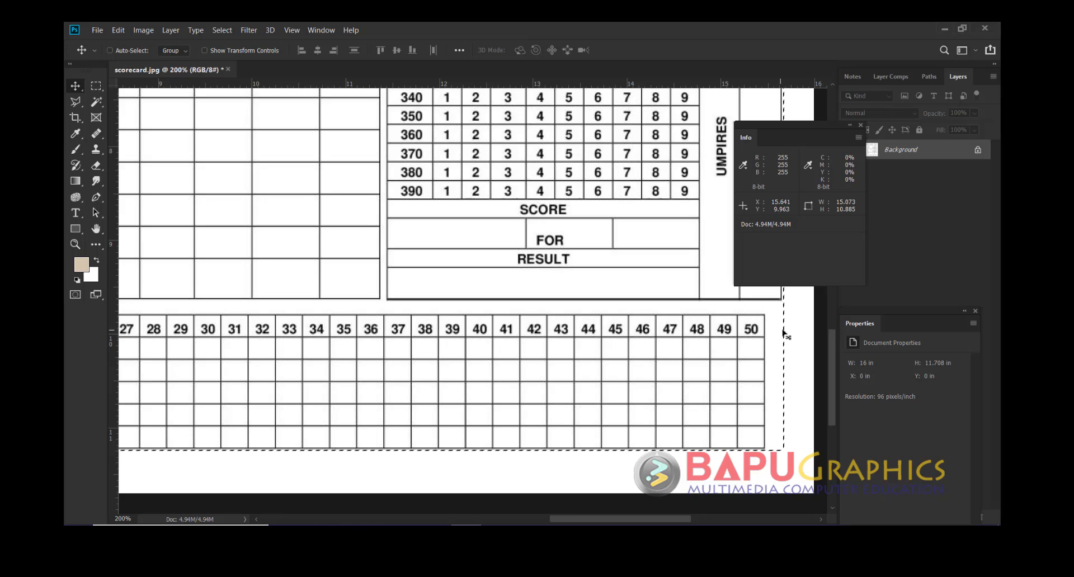
# Check the columns of the over grid in the Photoshop reference, then insert the InDesign table with 55 columns
pyautogui.press('space')
pyautogui.moveTo(366, 388); pyautogui.dragTo(635, 384)
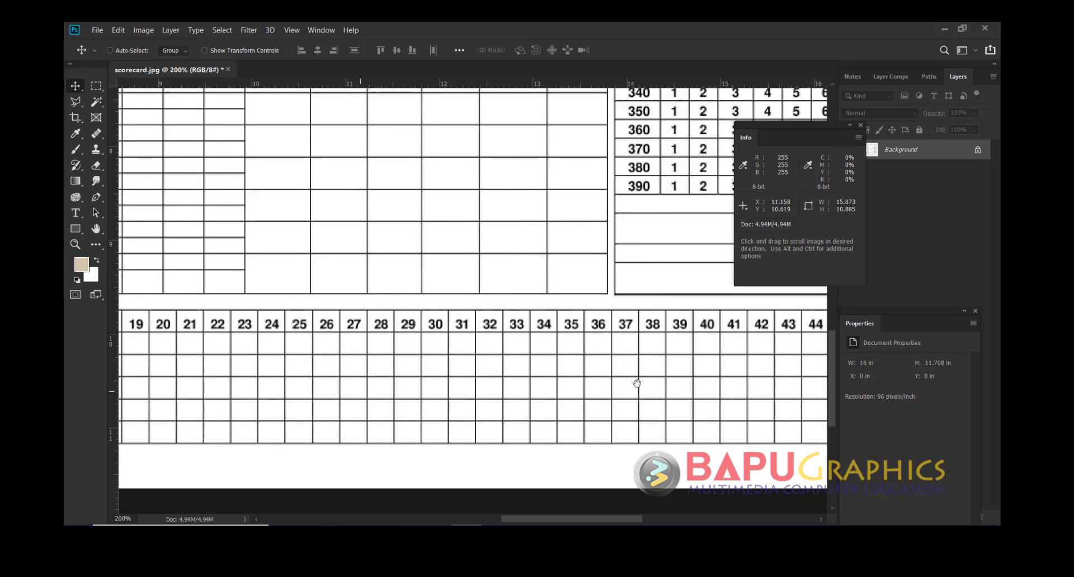
pyautogui.moveTo(221, 381); pyautogui.dragTo(700, 375)
pyautogui.moveTo(293, 374); pyautogui.dragTo(569, 379)
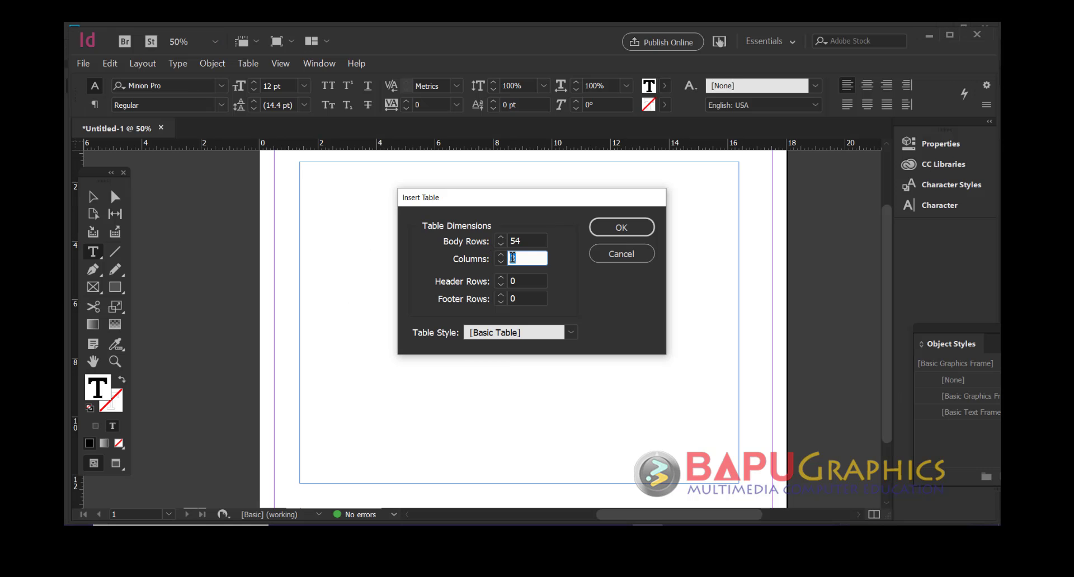
pyautogui.press('Tab')
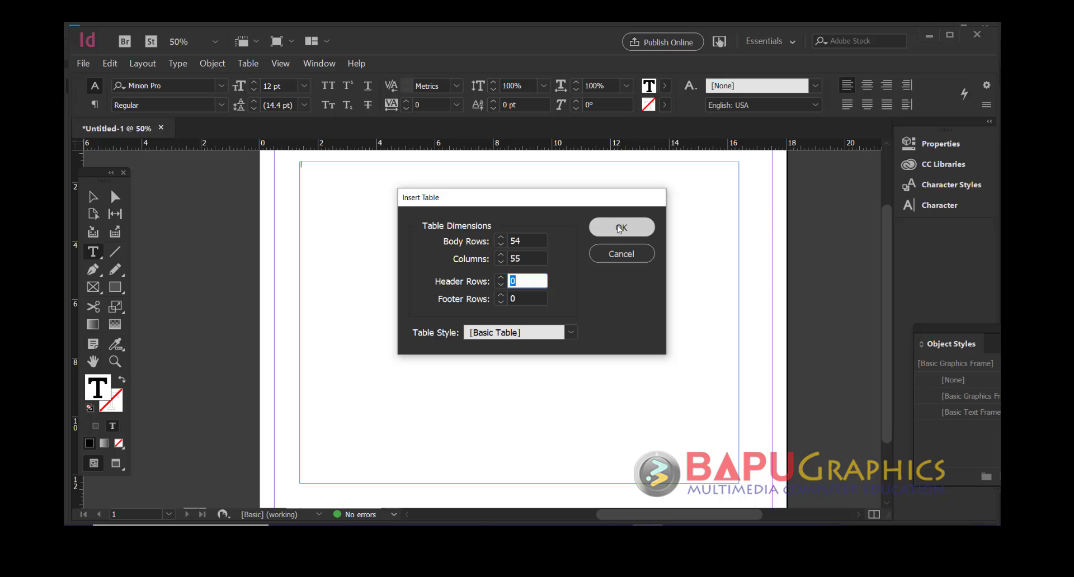
pyautogui.click(618, 228)
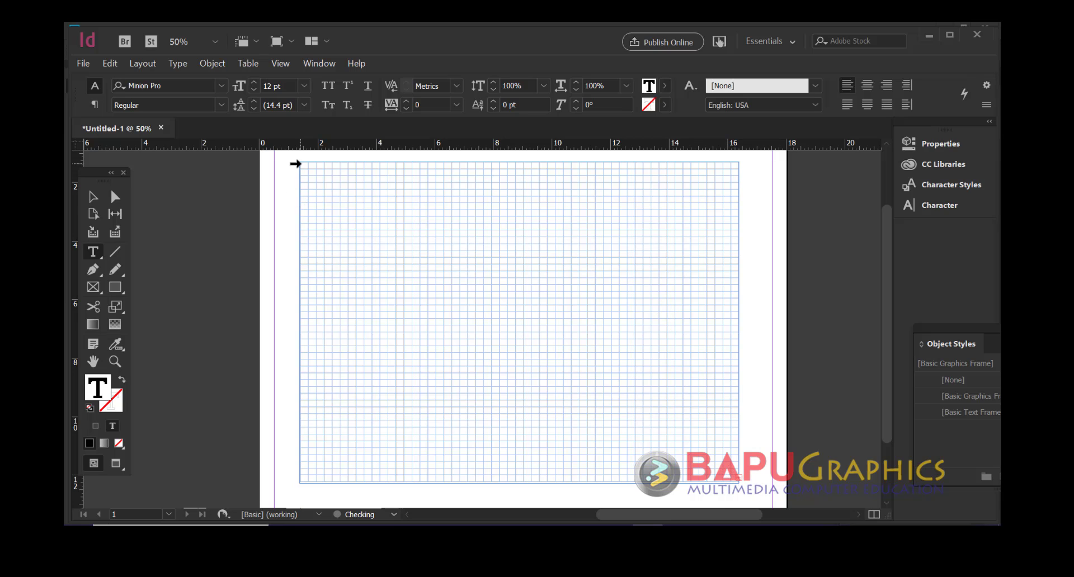
# Select the entire table, bring up the paragraph styles and create a new paragraph style
pyautogui.click(295, 164)
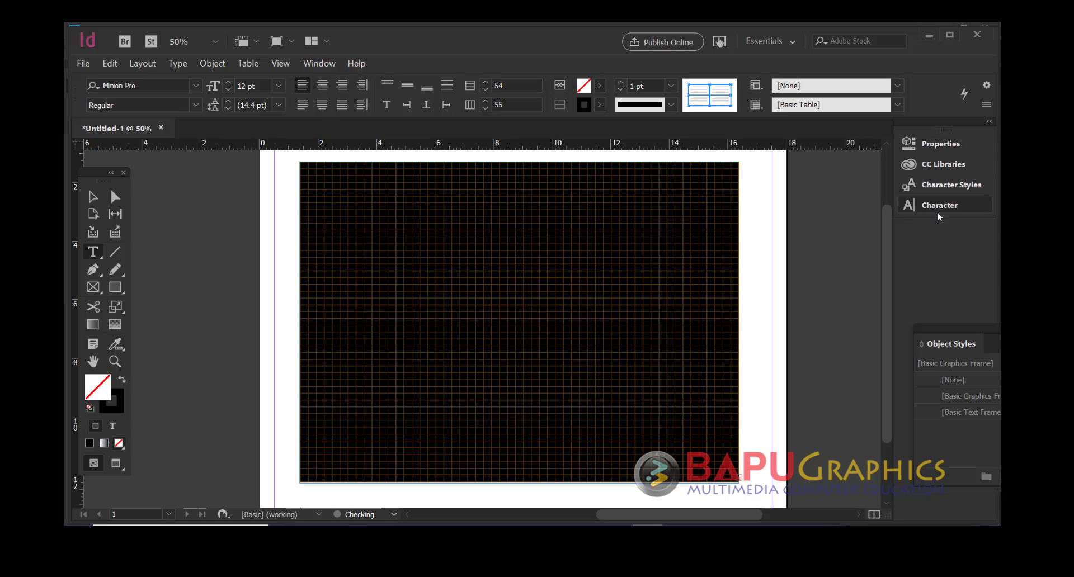
pyautogui.click(320, 64)
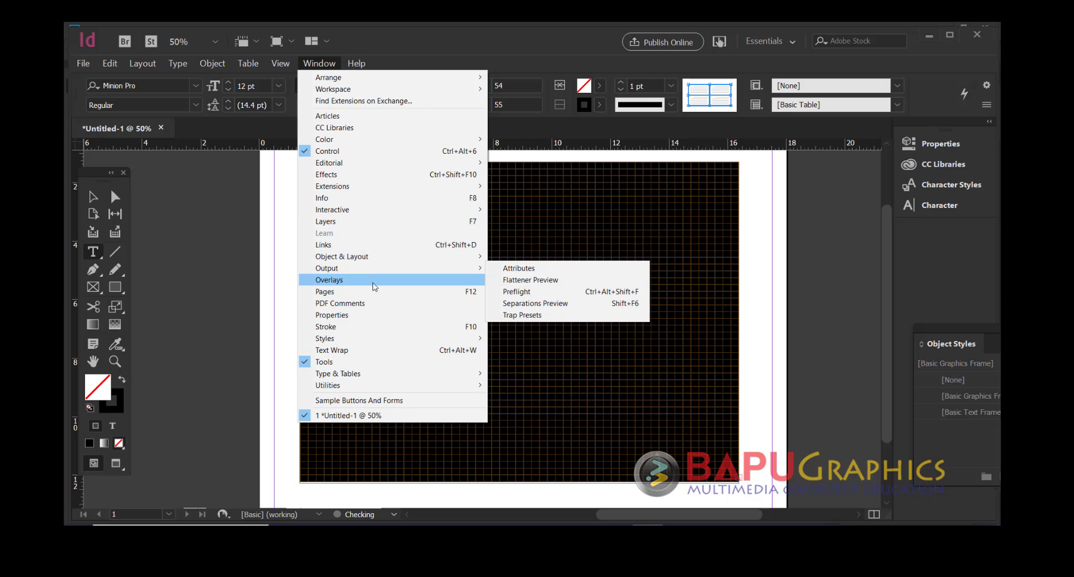
pyautogui.moveTo(364, 346)
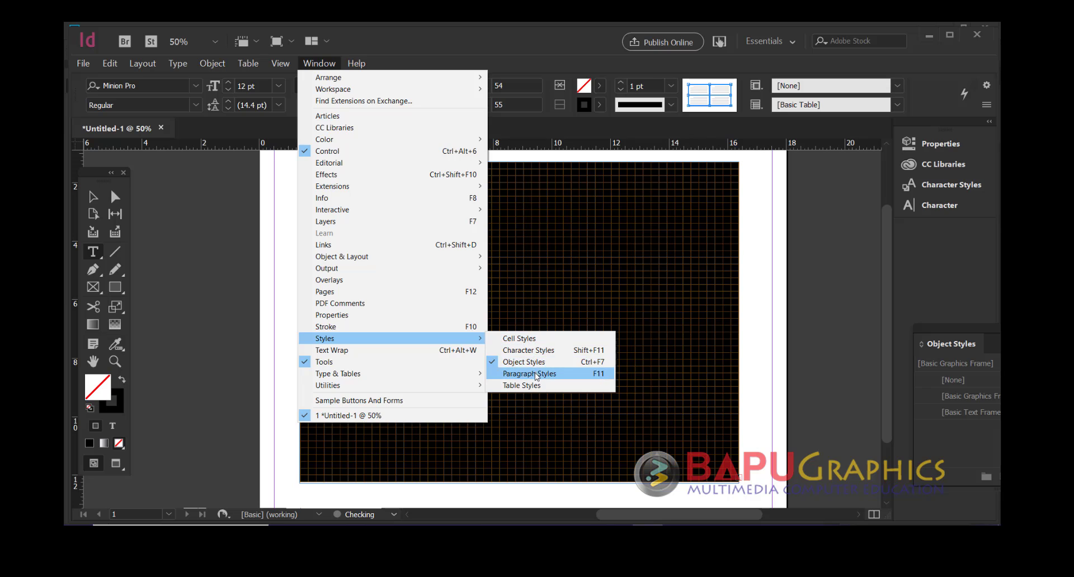
pyautogui.click(565, 371)
pyautogui.moveTo(638, 165); pyautogui.dragTo(844, 136)
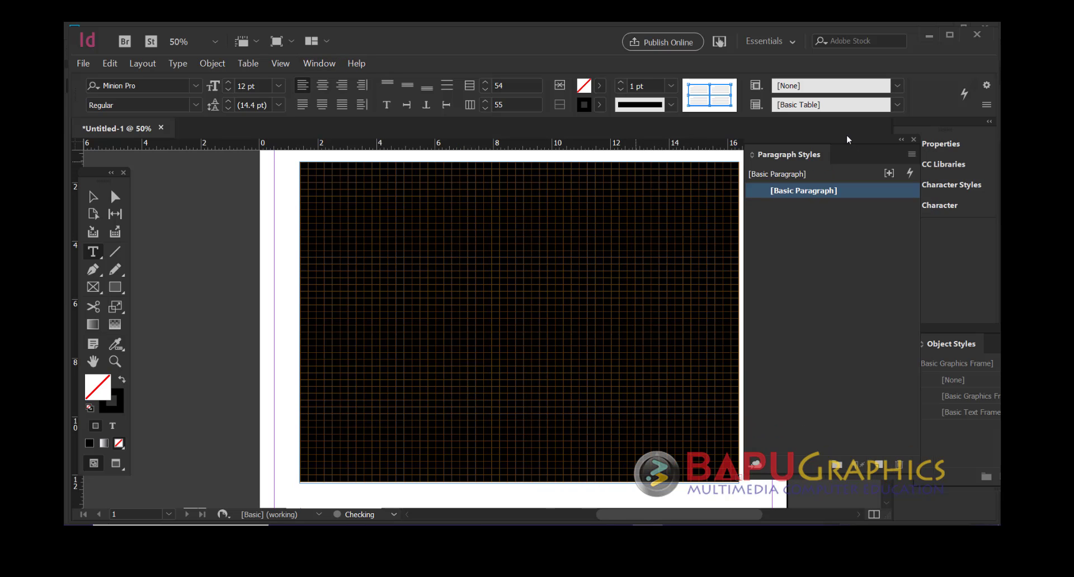
pyautogui.click(877, 463)
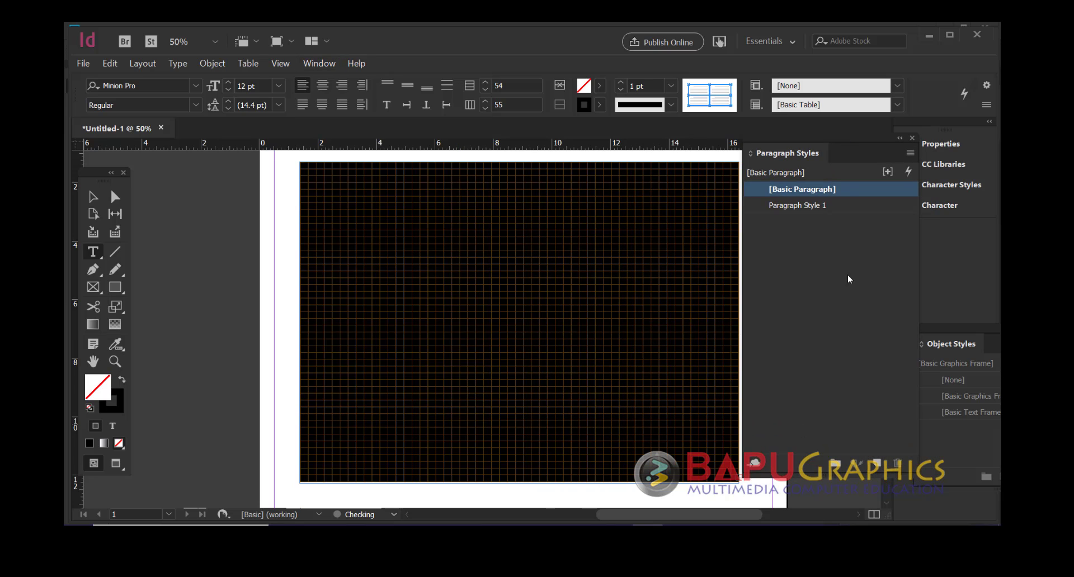
# Apply Paragraph Style 1 to the whole table and set the style's font size to 8 pt
pyautogui.click(854, 206)
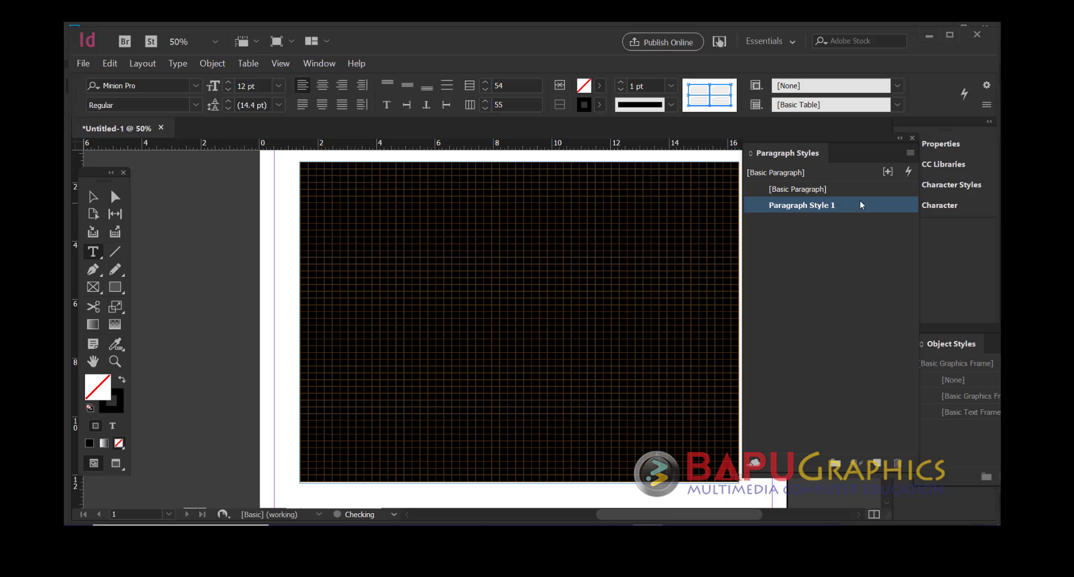
pyautogui.doubleClick(857, 206)
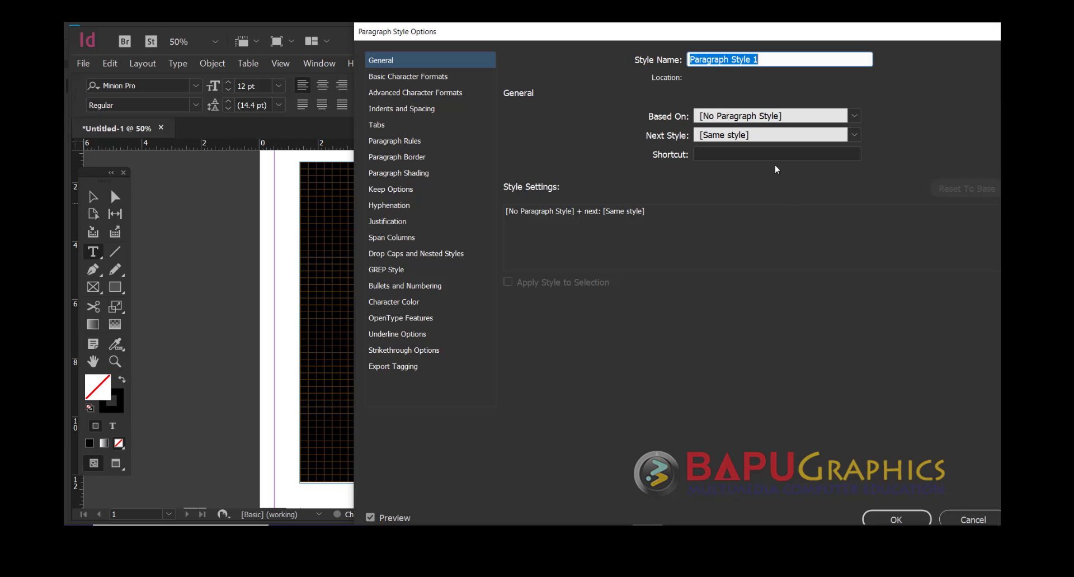
pyautogui.click(421, 108)
pyautogui.click(419, 78)
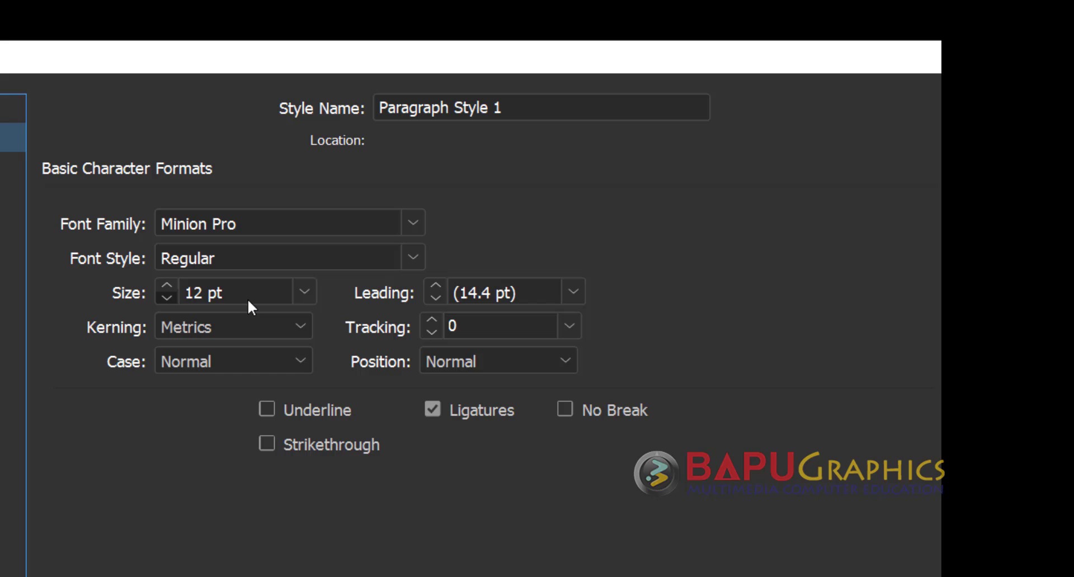
pyautogui.scroll(-3, 249, 299)
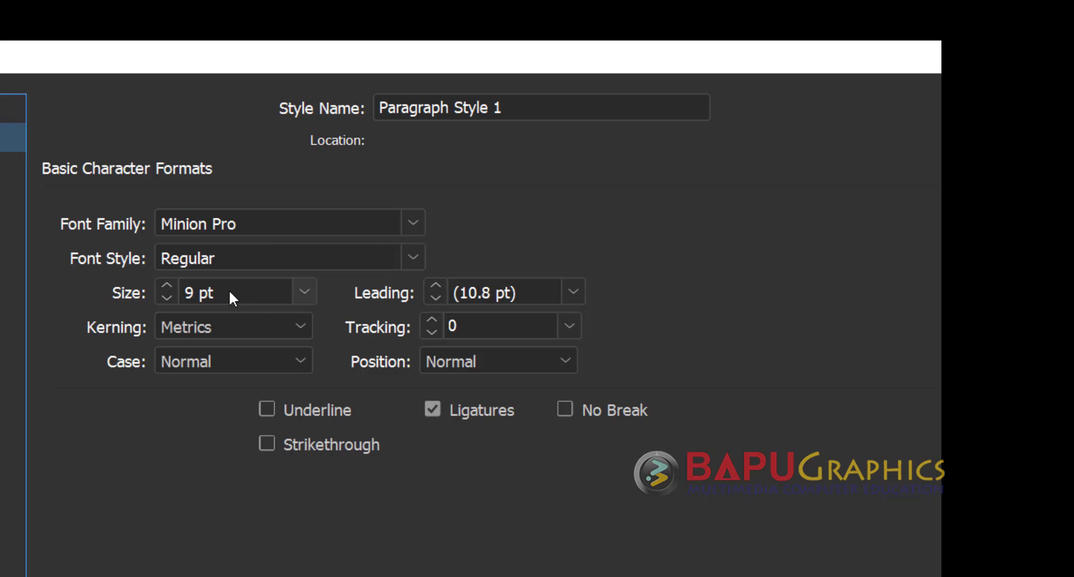
pyautogui.click(230, 290)
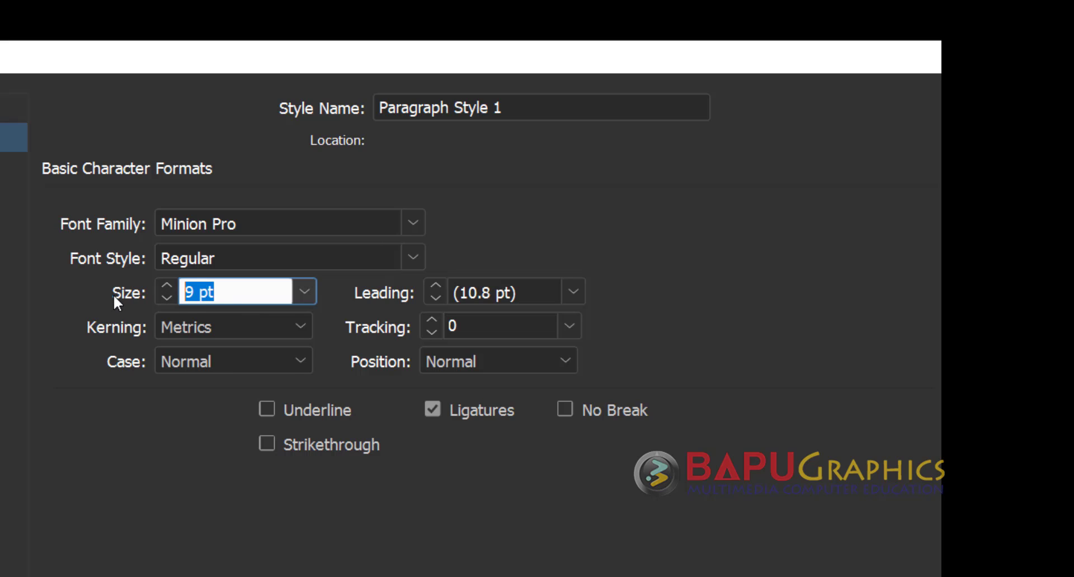
pyautogui.press('Tab')
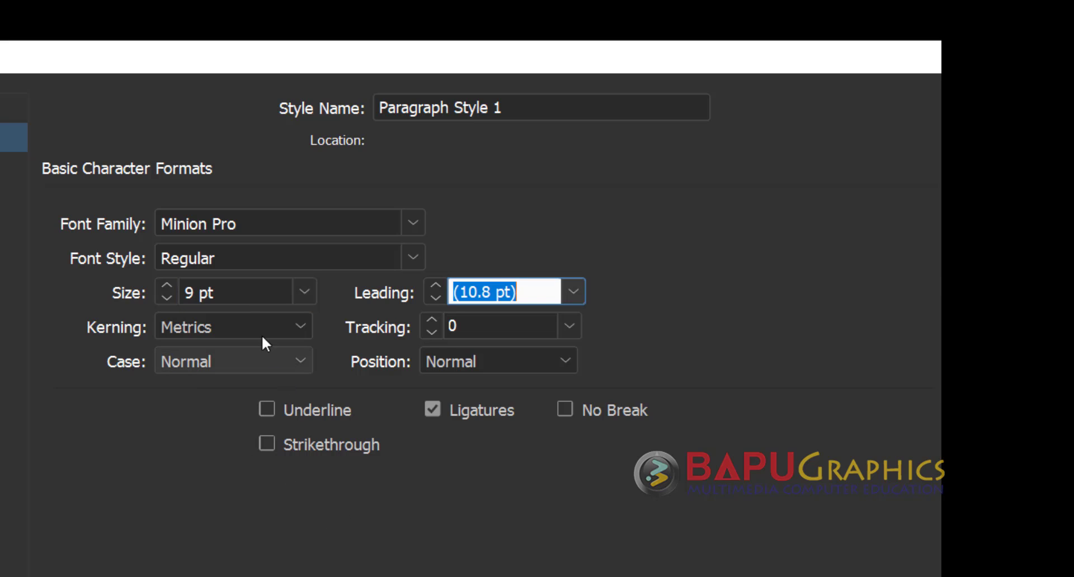
pyautogui.click(241, 287)
pyautogui.write('8')
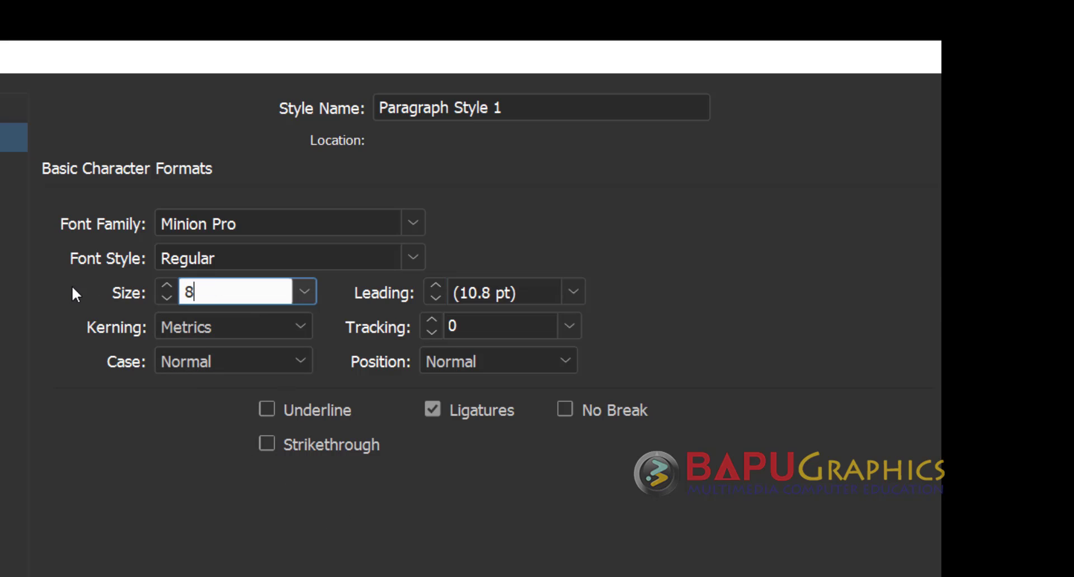
pyautogui.press('Tab')
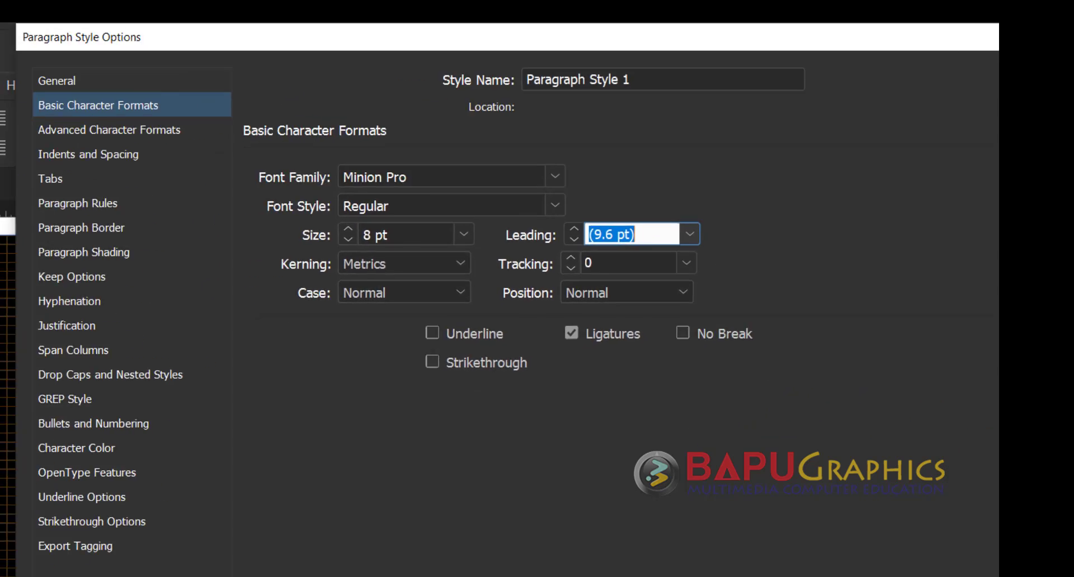
pyautogui.press('Return')
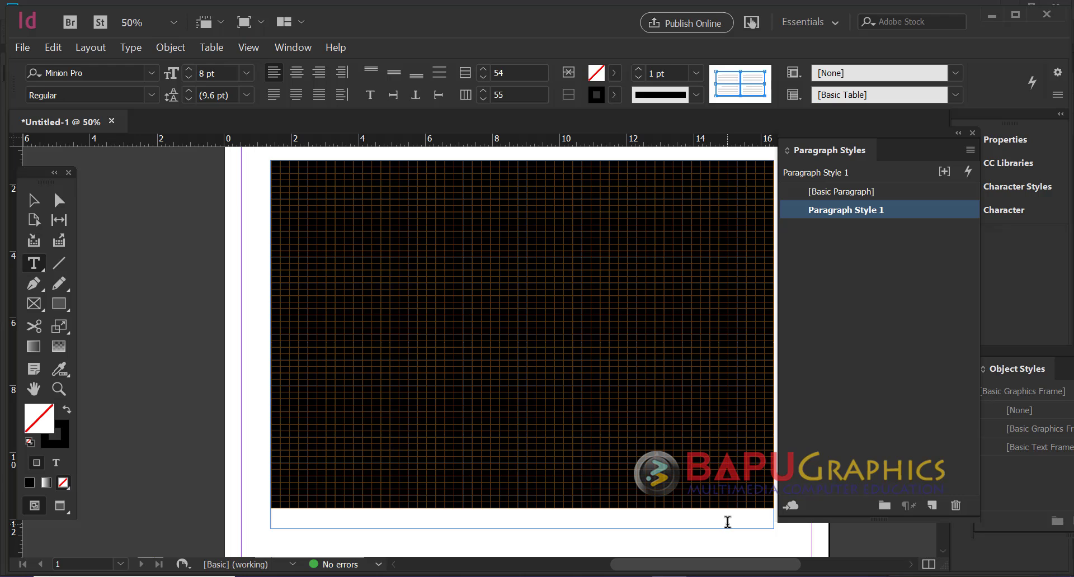
# Examine how the table's last rows sit against the lower edge of its text frame
pyautogui.press('Escape')
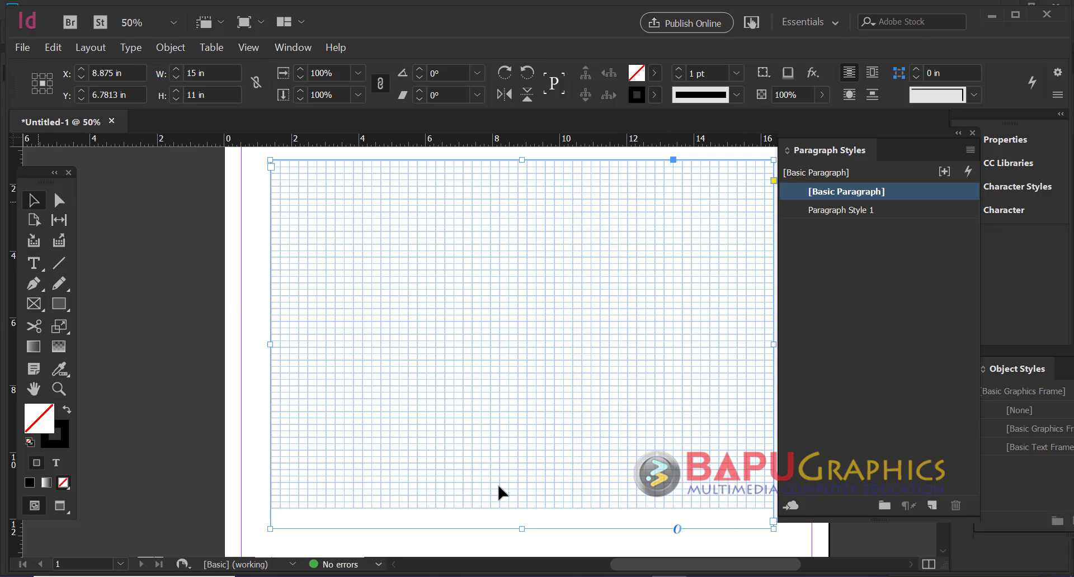
pyautogui.moveTo(741, 508); pyautogui.dragTo(676, 470)
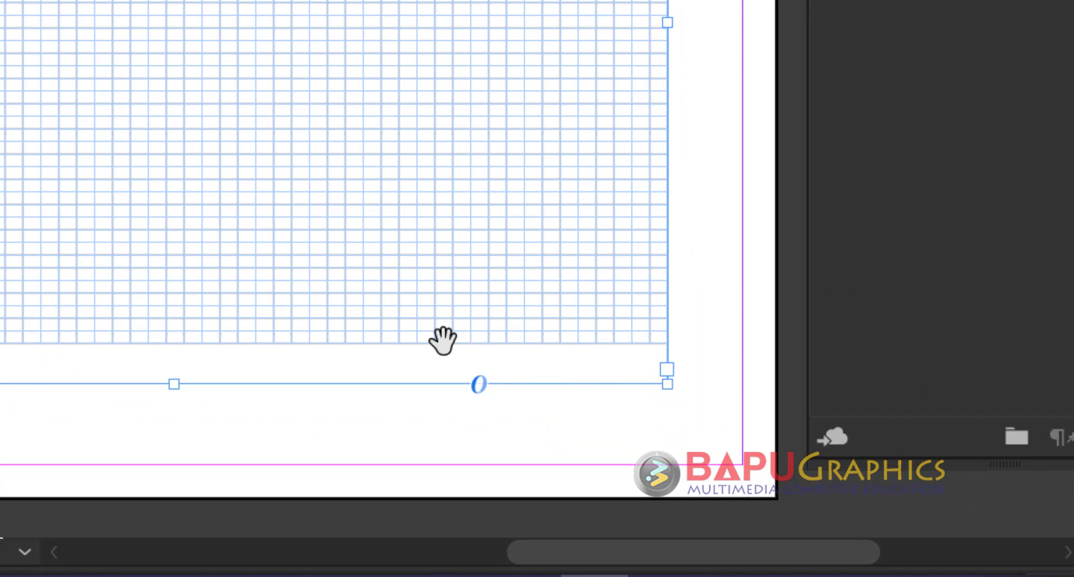
pyautogui.moveTo(473, 422); pyautogui.dragTo(492, 439)
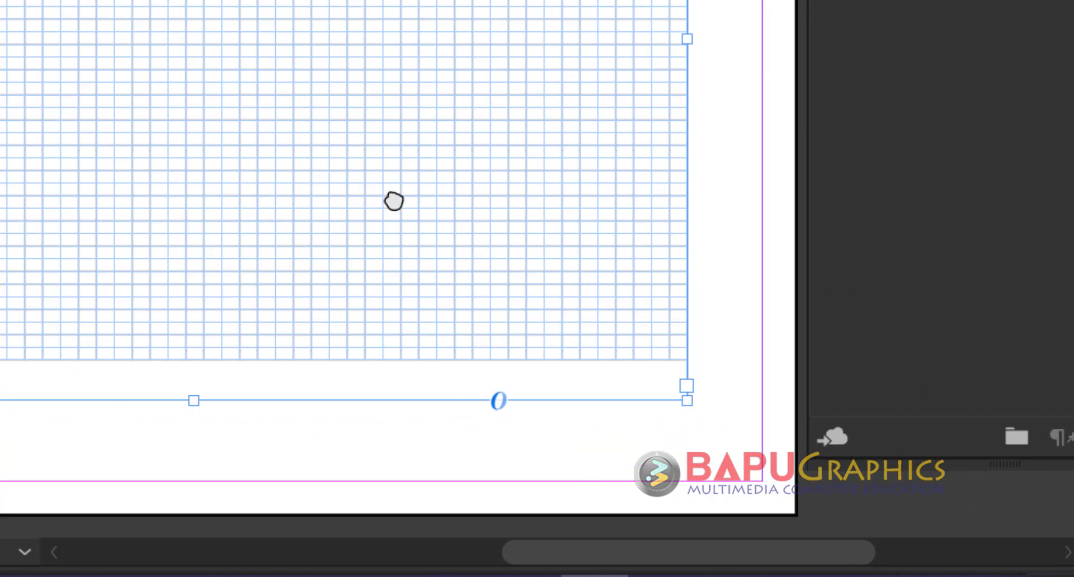
pyautogui.moveTo(394, 202); pyautogui.dragTo(458, 240)
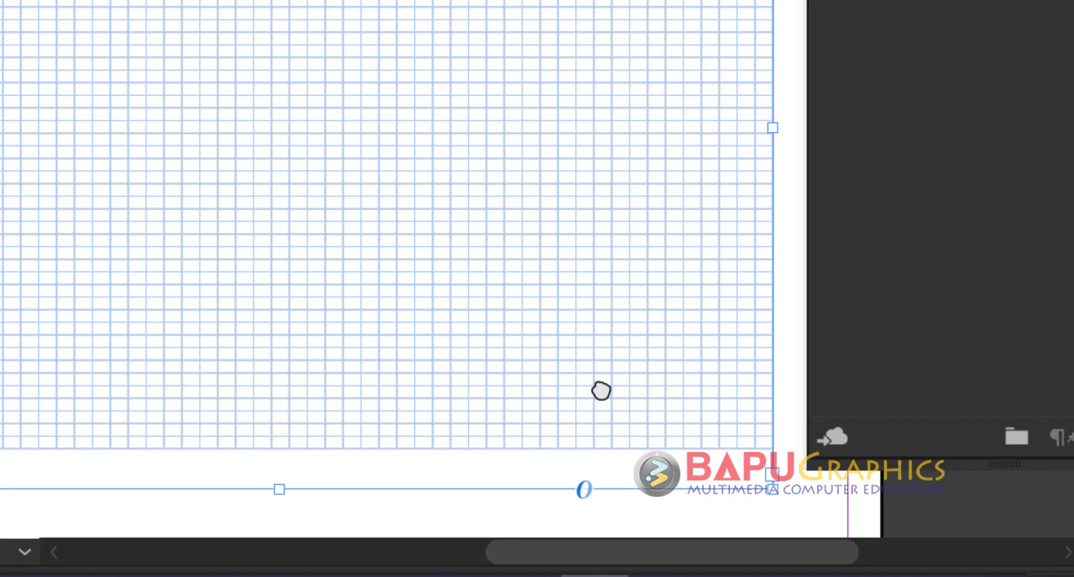
pyautogui.moveTo(601, 391); pyautogui.dragTo(593, 355)
pyautogui.moveTo(602, 400); pyautogui.dragTo(593, 475)
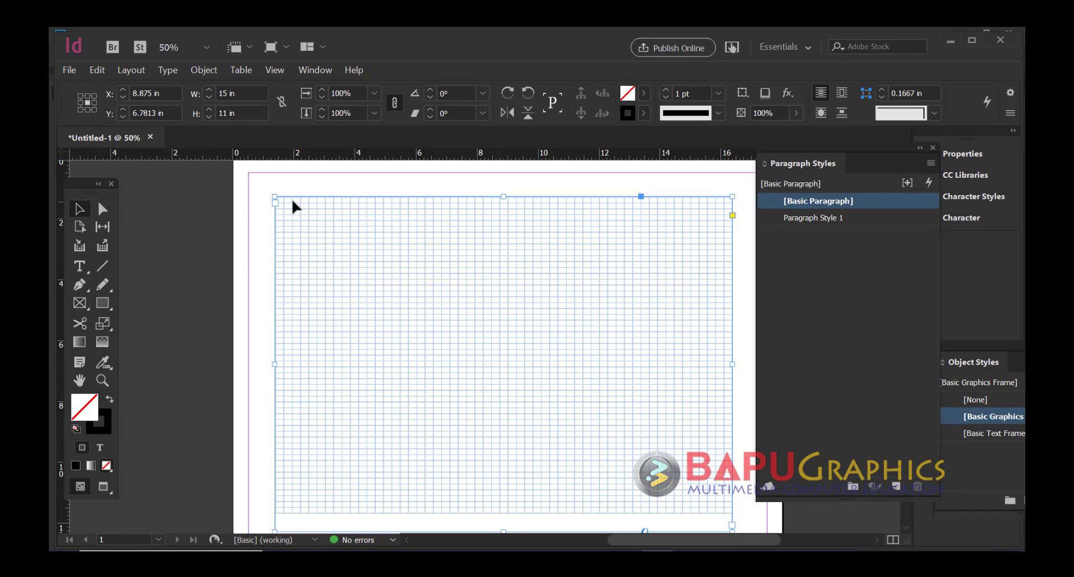
# Select the entire table and set all four cell insets to 0.02 in
pyautogui.press('t')
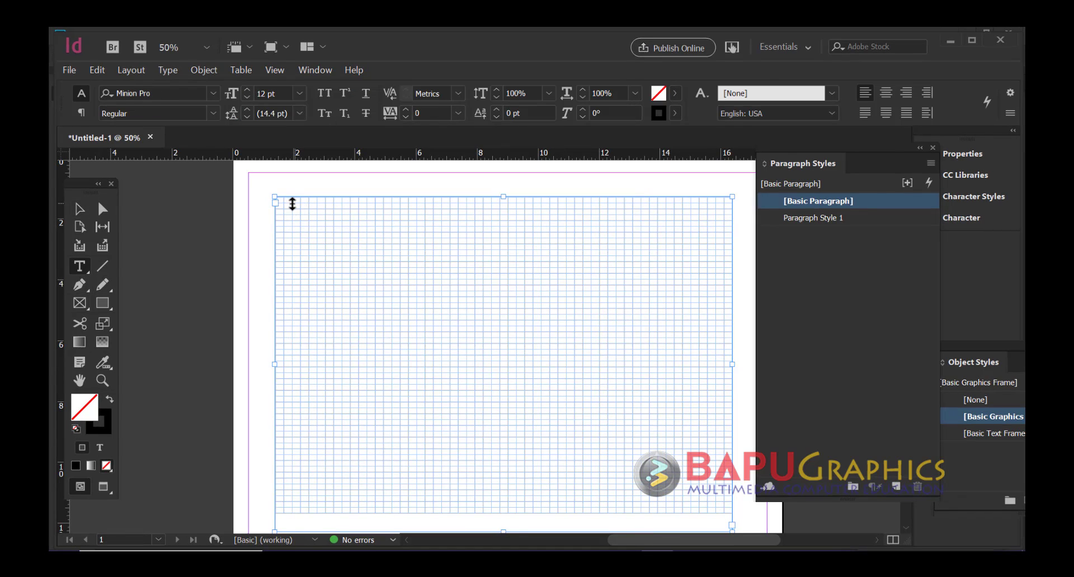
pyautogui.click(278, 198)
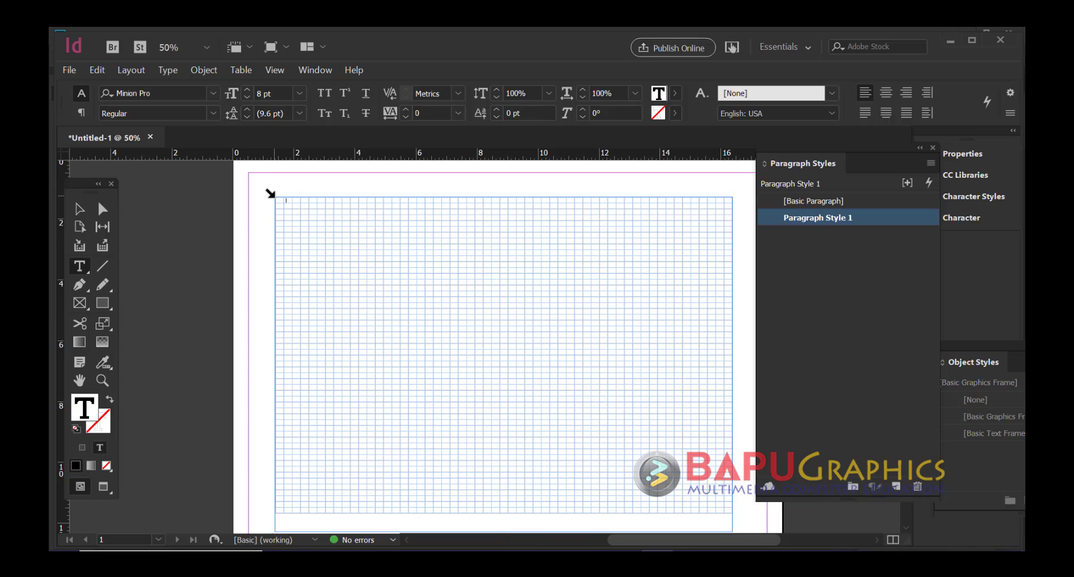
pyautogui.click(273, 193)
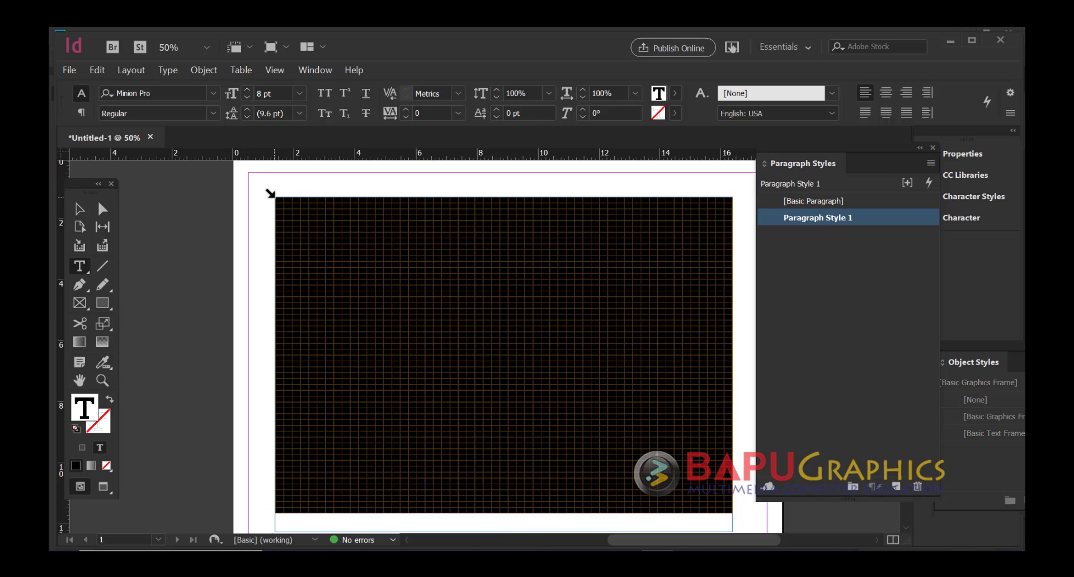
pyautogui.click(242, 70)
pyautogui.moveTo(280, 138)
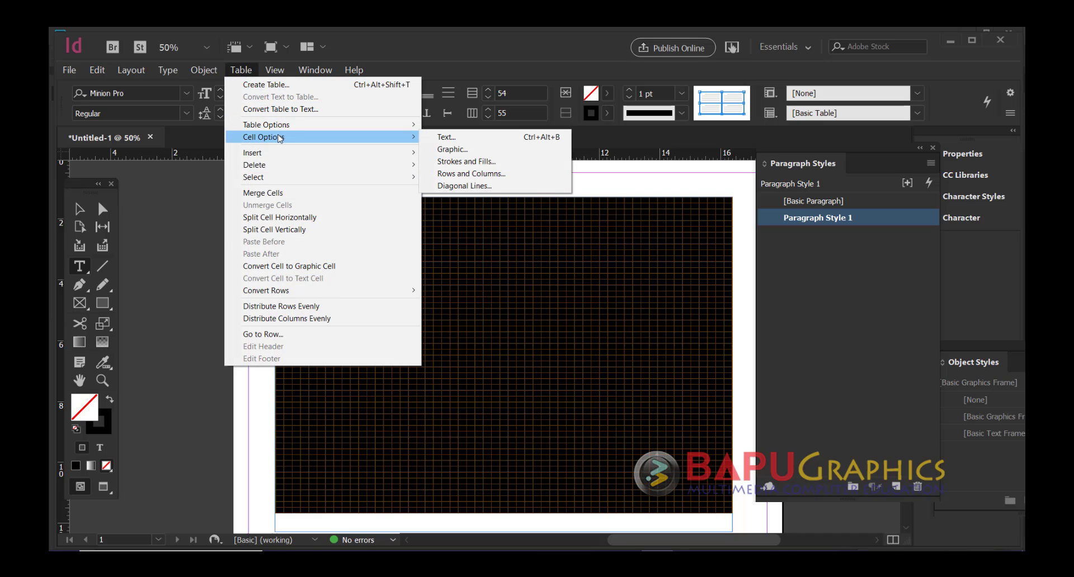
pyautogui.click(473, 139)
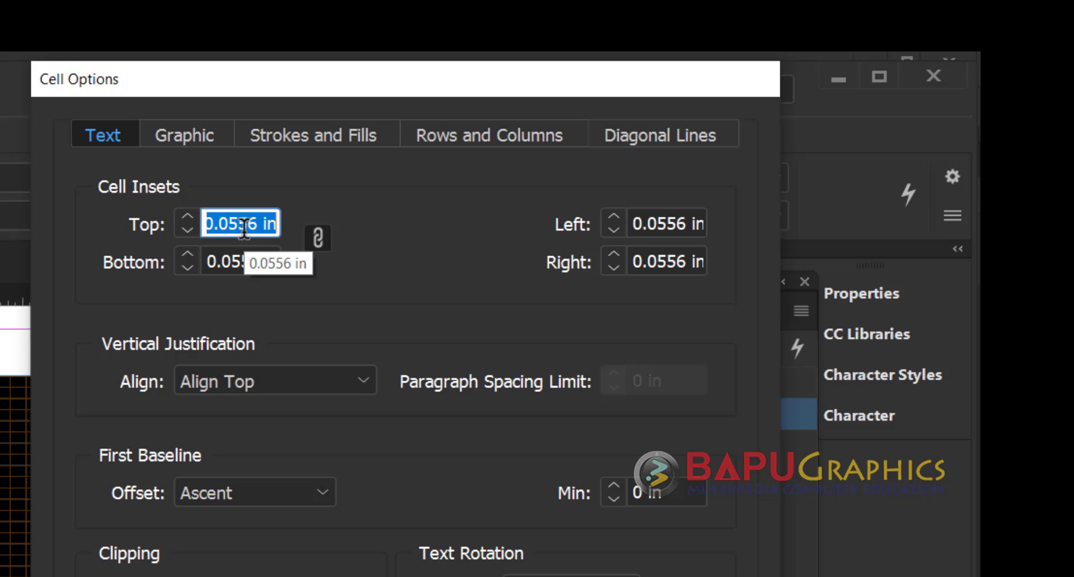
pyautogui.write('0.02')
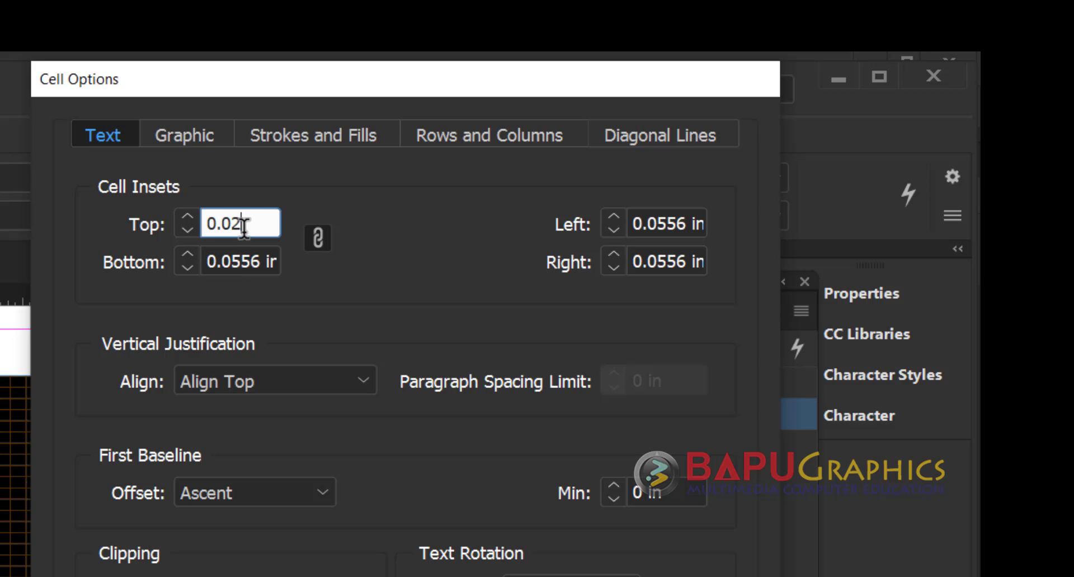
pyautogui.press('Tab')
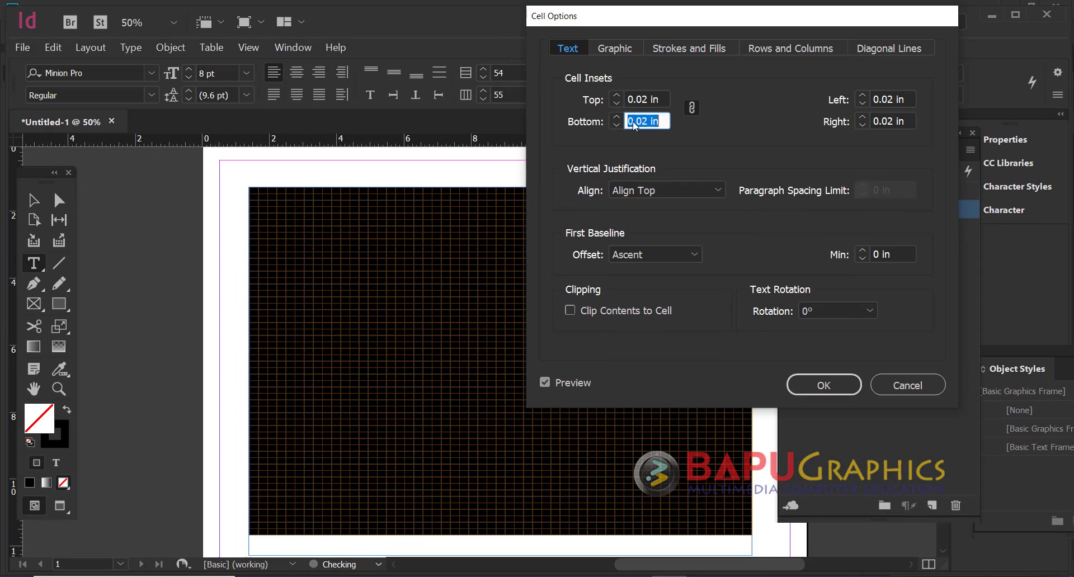
pyautogui.click(823, 384)
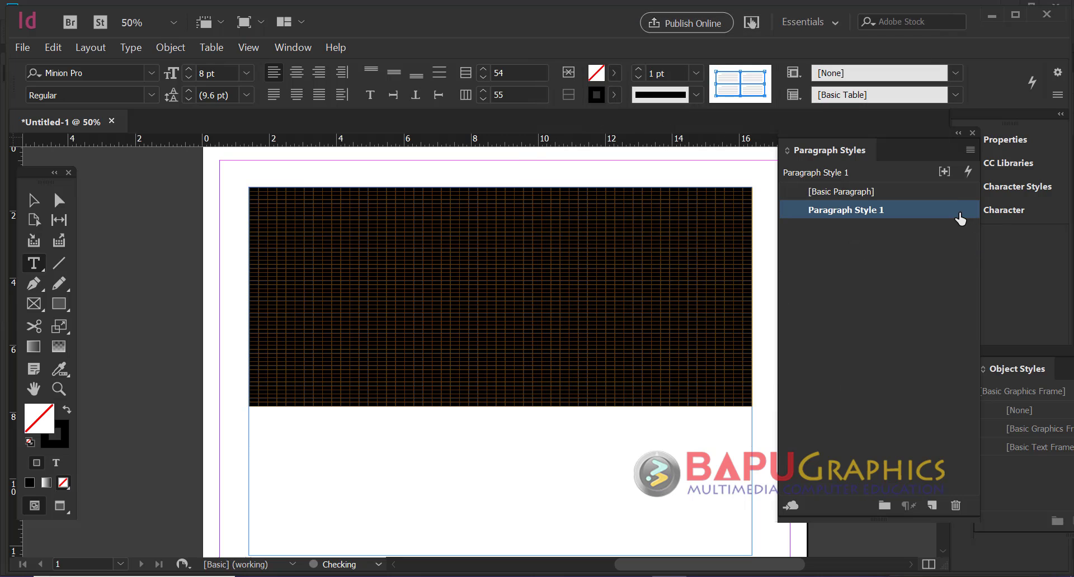
# Set the font size of Paragraph Style 1 to 10 pt
pyautogui.doubleClick(960, 218)
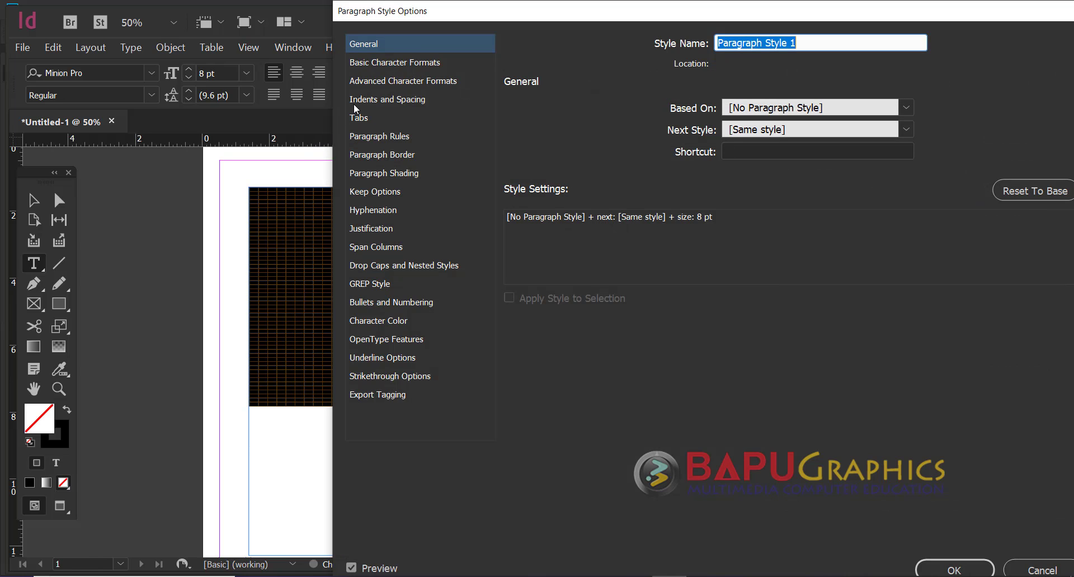
pyautogui.click(409, 63)
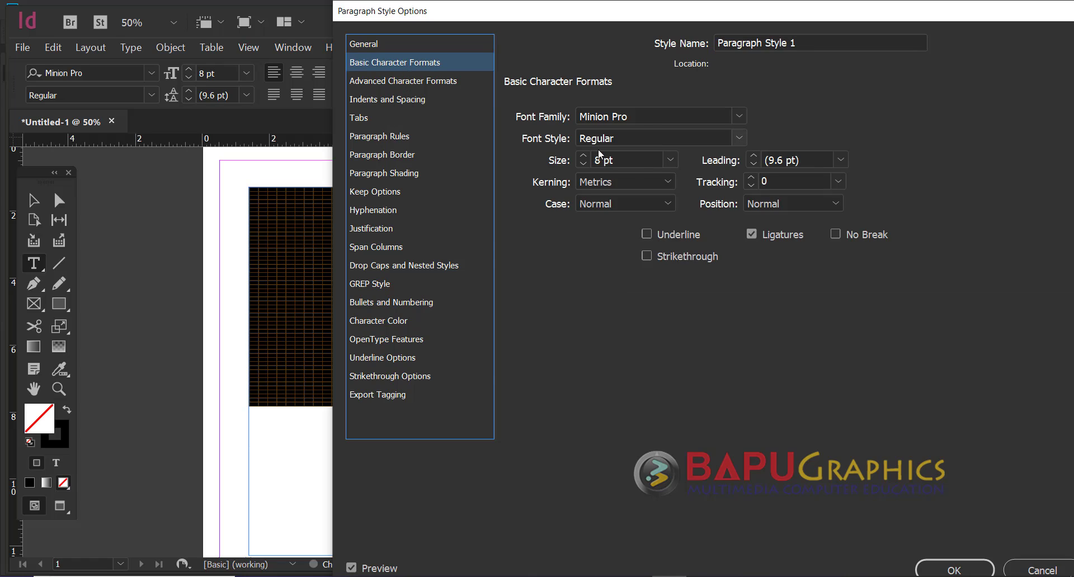
pyautogui.click(626, 161)
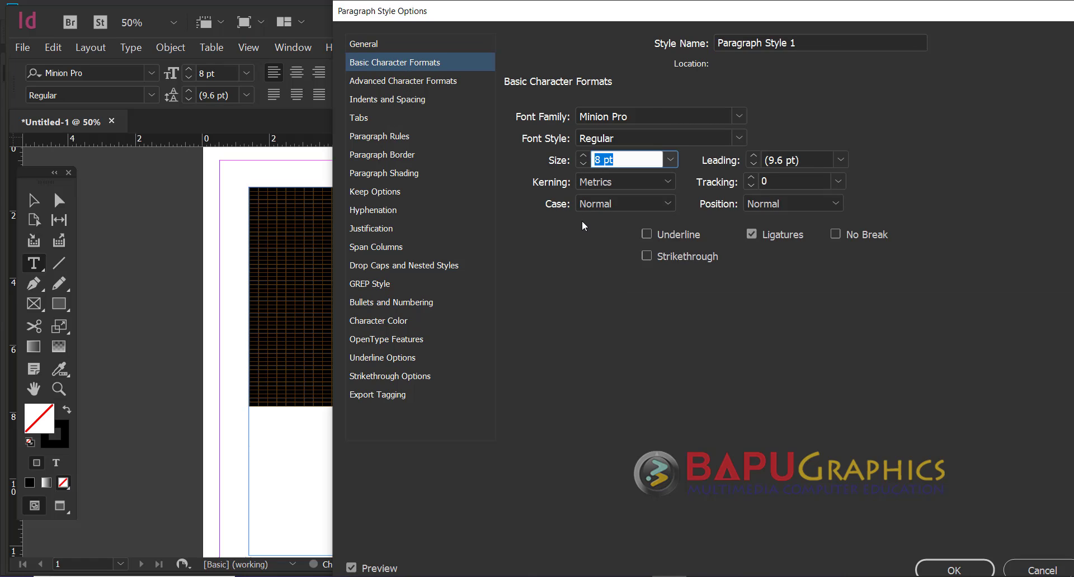
pyautogui.write('10')
pyautogui.press('Tab')
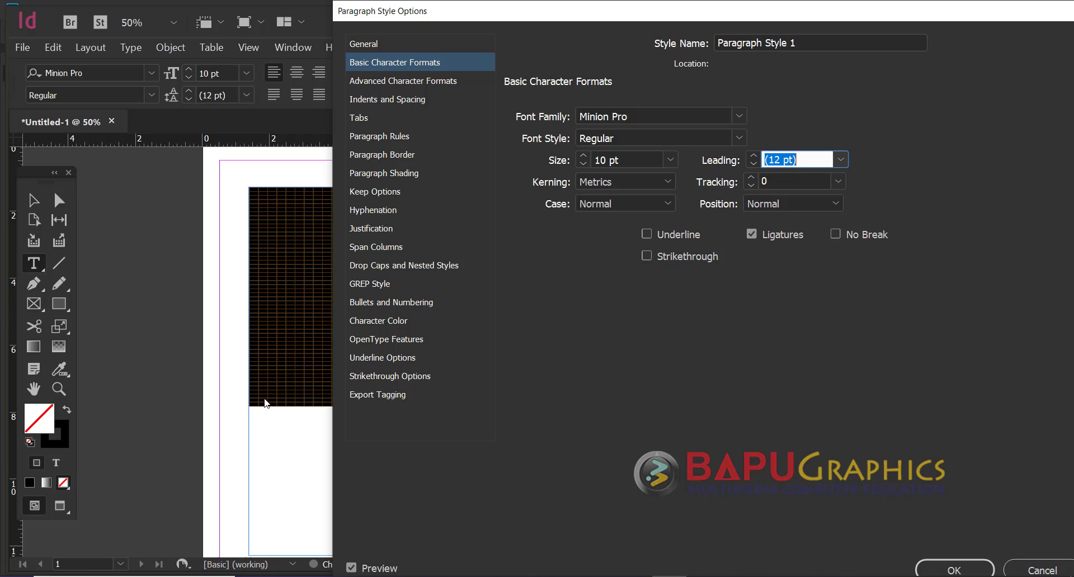
pyautogui.click(942, 571)
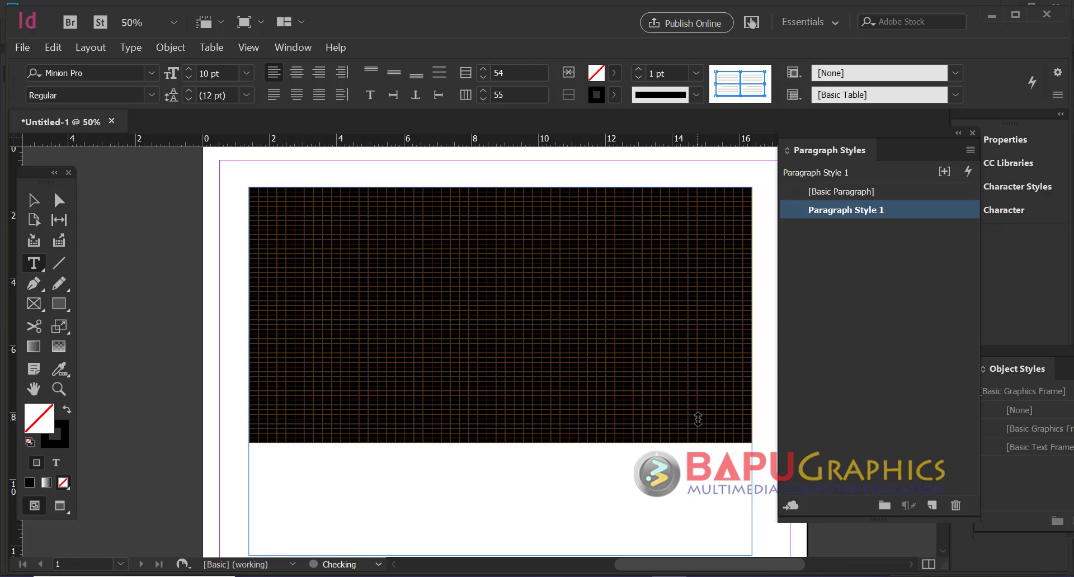
# Stretch all table rows proportionally so the table's lower edge meets the bottom of the text frame
pyautogui.scroll(-3, 681, 424)
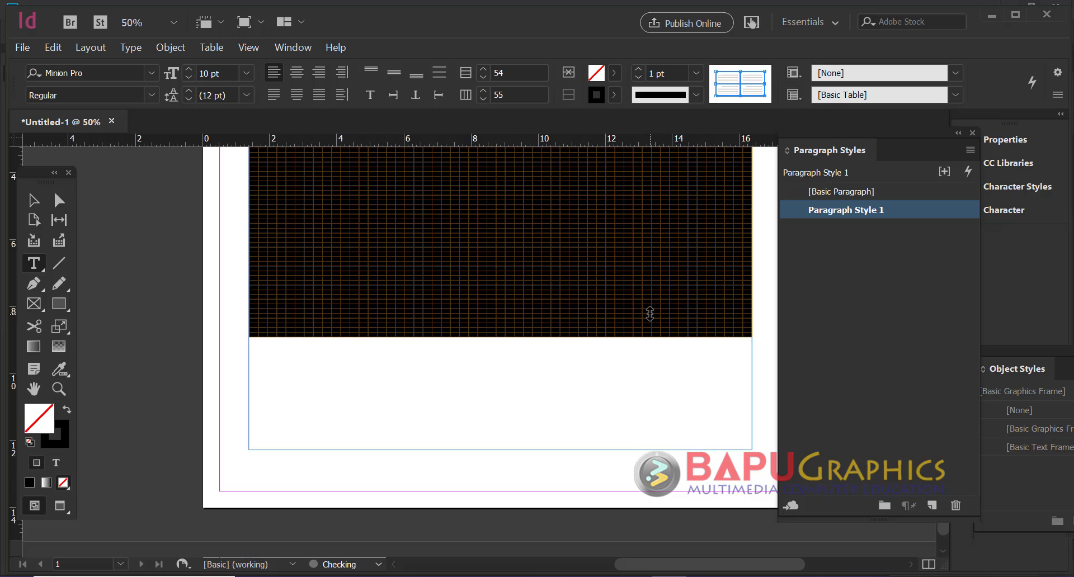
pyautogui.click(647, 313)
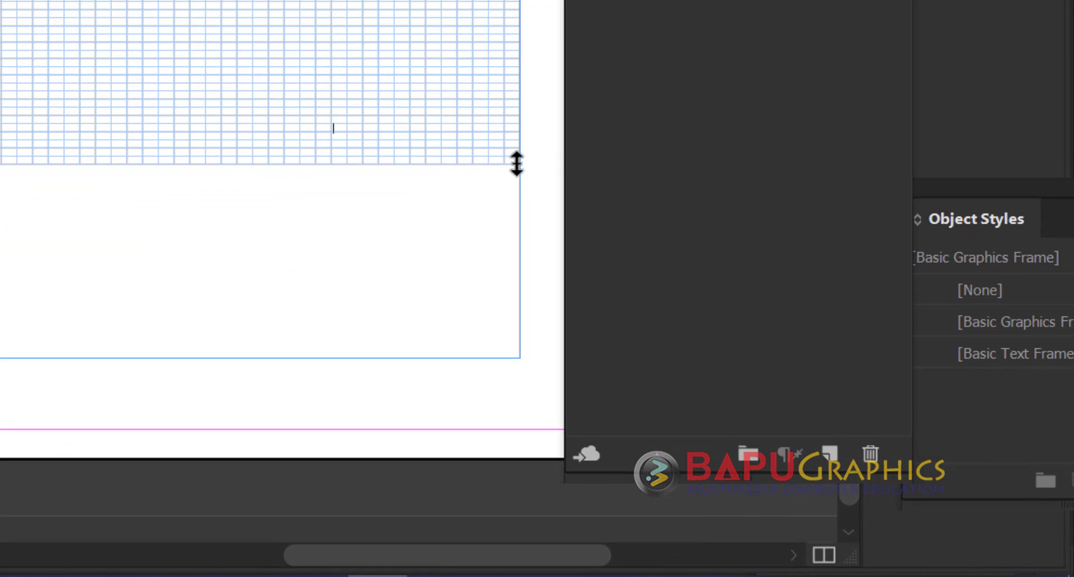
pyautogui.moveTo(520, 166); pyautogui.dragTo(518, 356)
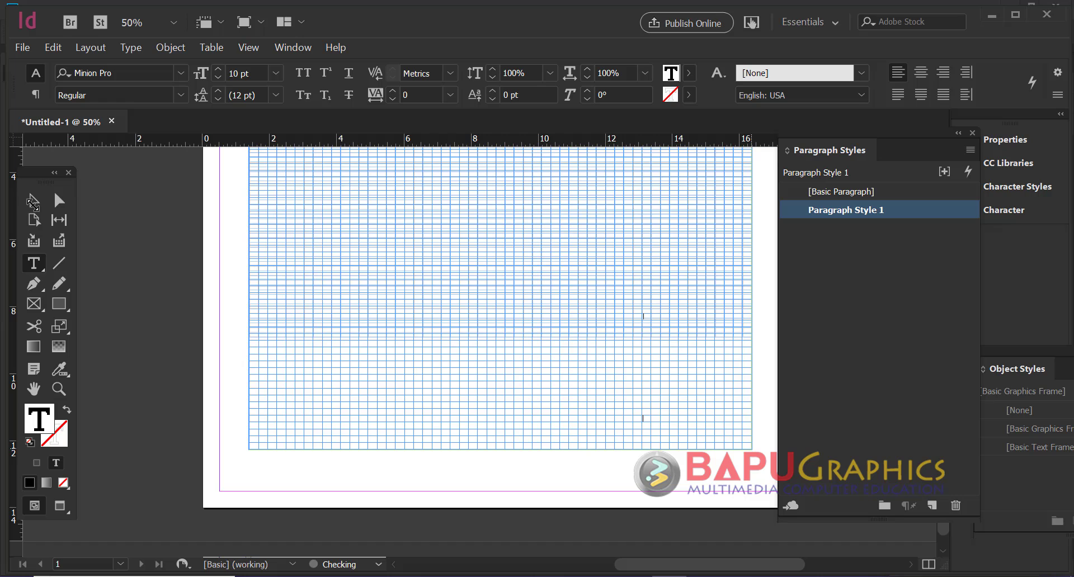
pyautogui.click(32, 200)
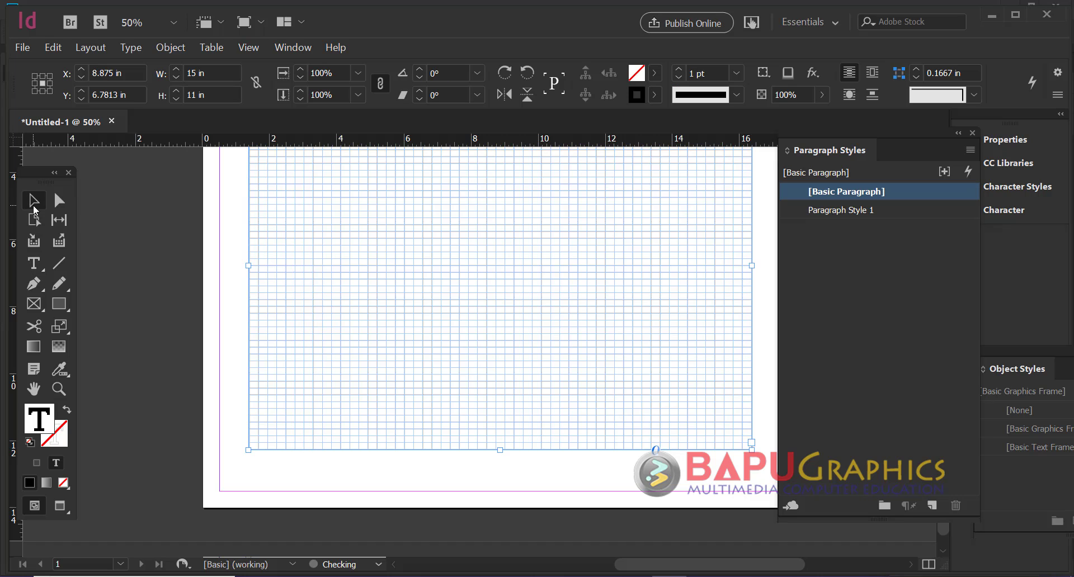
# Hide the panels and examine the resized table grid at 75% zoom from its first rows downward
pyautogui.click(498, 281)
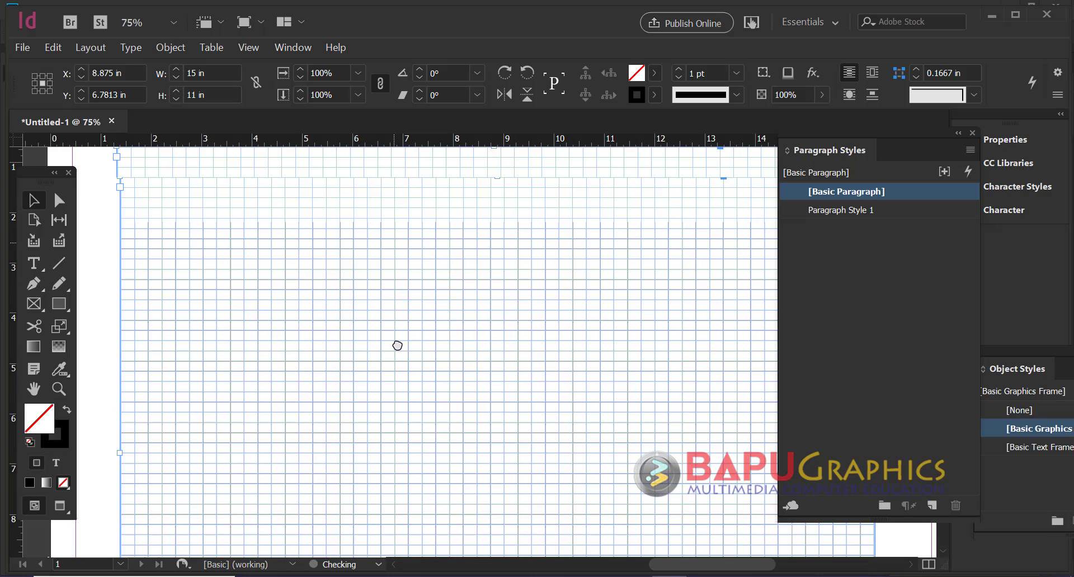
pyautogui.scroll(3, 398, 343)
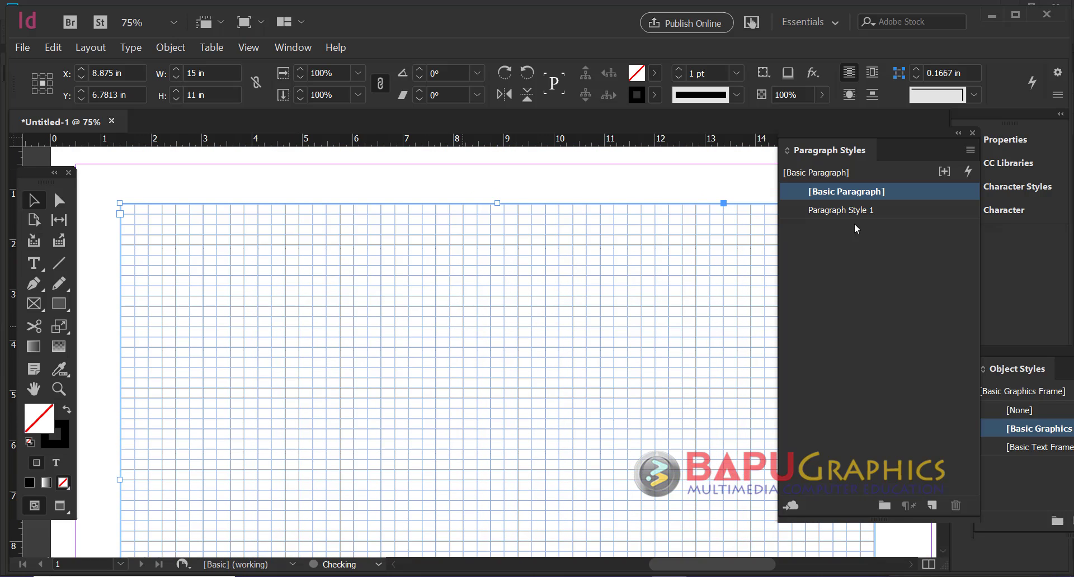
pyautogui.press('Tab')
pyautogui.moveTo(600, 297); pyautogui.dragTo(598, 294)
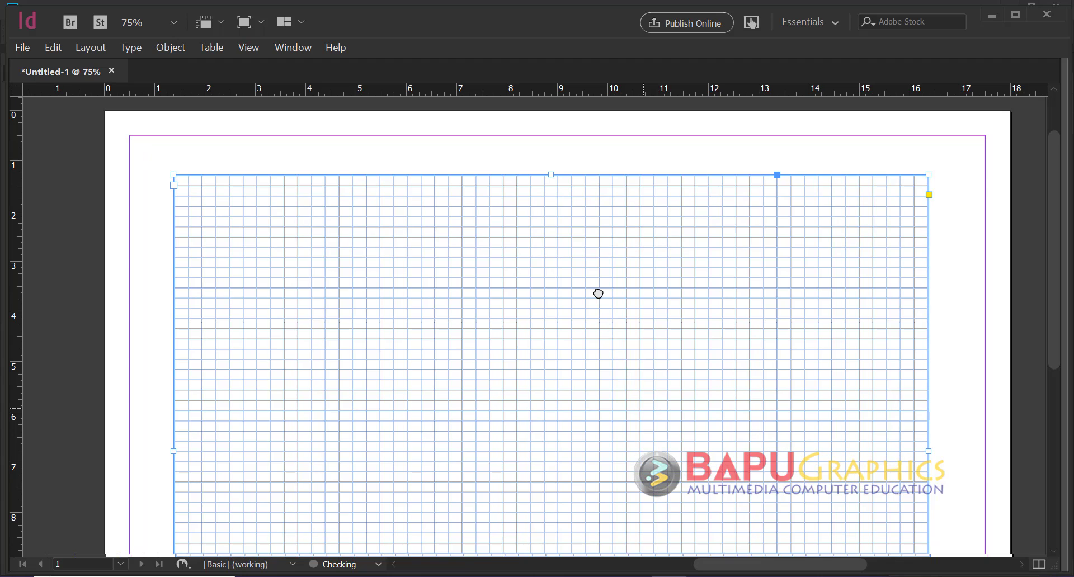
pyautogui.scroll(-3, 577, 362)
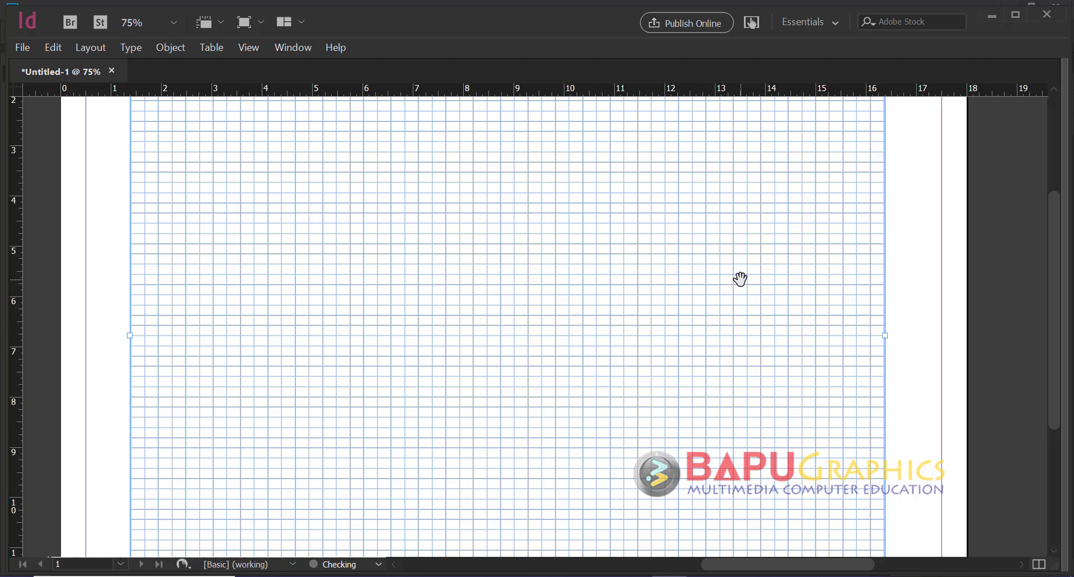
# Switch to Photoshop, check the layout of the Over block in the reference scorecard, and return to InDesign
pyautogui.moveTo(739, 279); pyautogui.dragTo(715, 367)
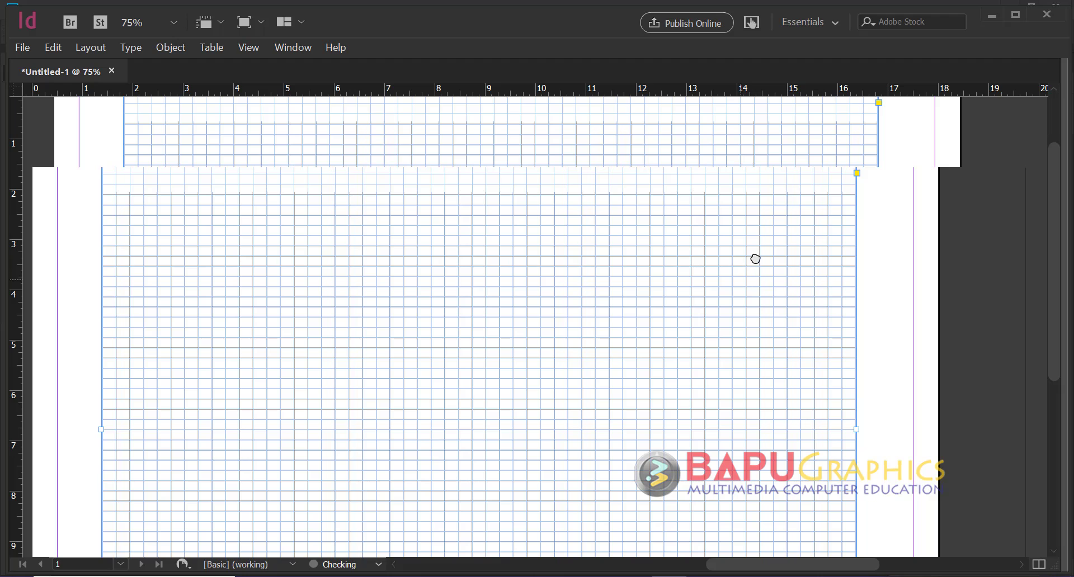
pyautogui.click(755, 259)
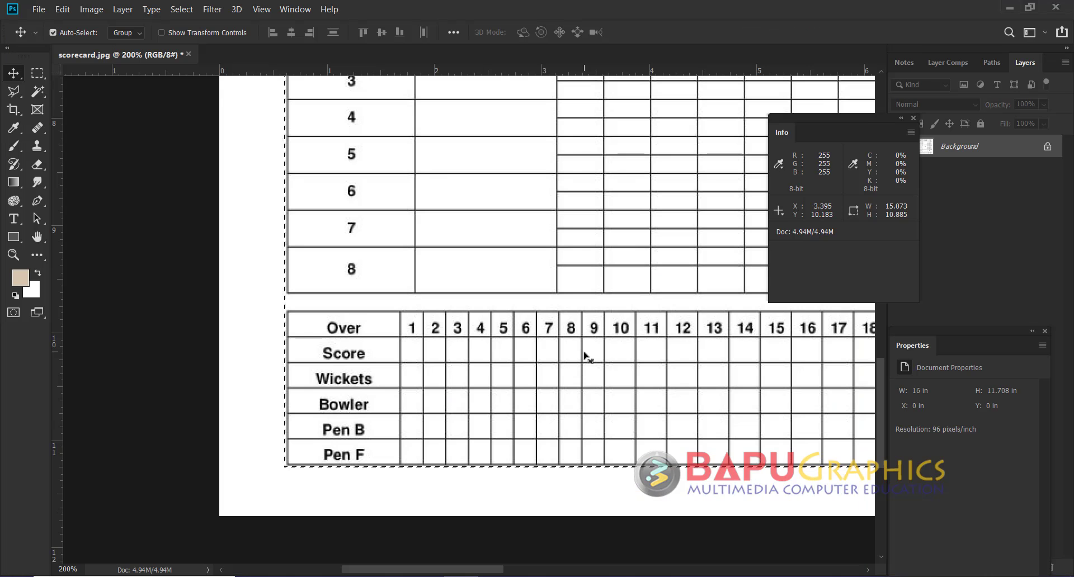
pyautogui.press('ctrl')
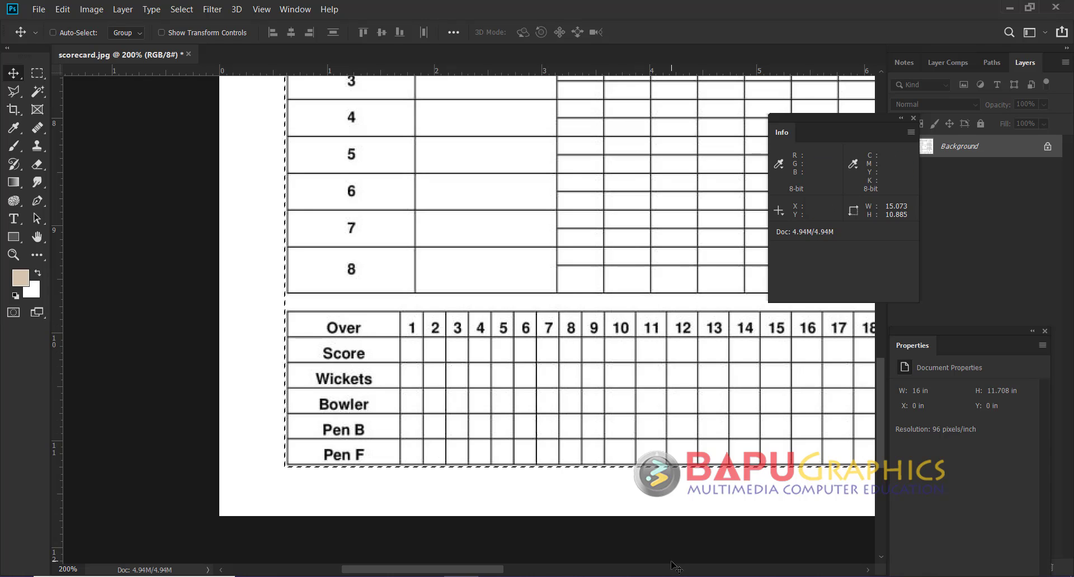
pyautogui.hotkey('alt', 'Tab')
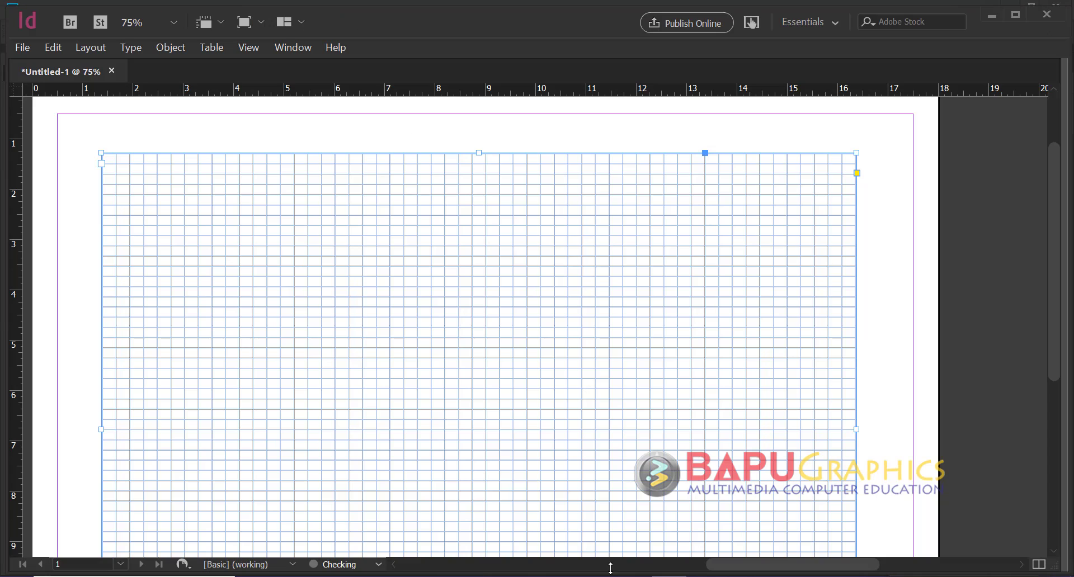
# Merge the first four cells of the sixth row from the table's lower edge into one label cell
pyautogui.moveTo(353, 365); pyautogui.dragTo(364, 358)
pyautogui.scroll(-5, 351, 486)
pyautogui.hscroll(-3, 351, 486)
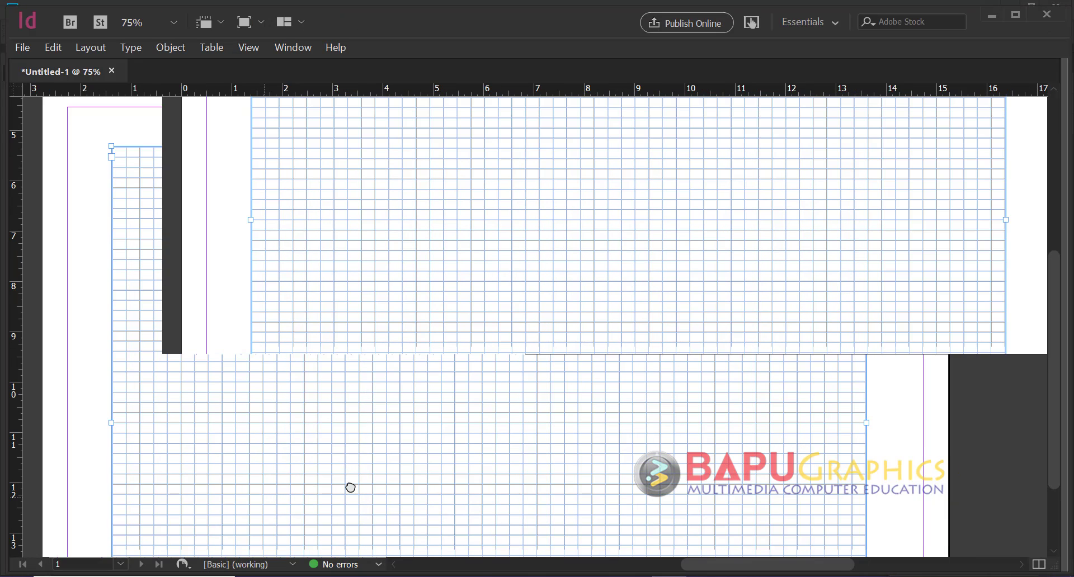
pyautogui.press('z')
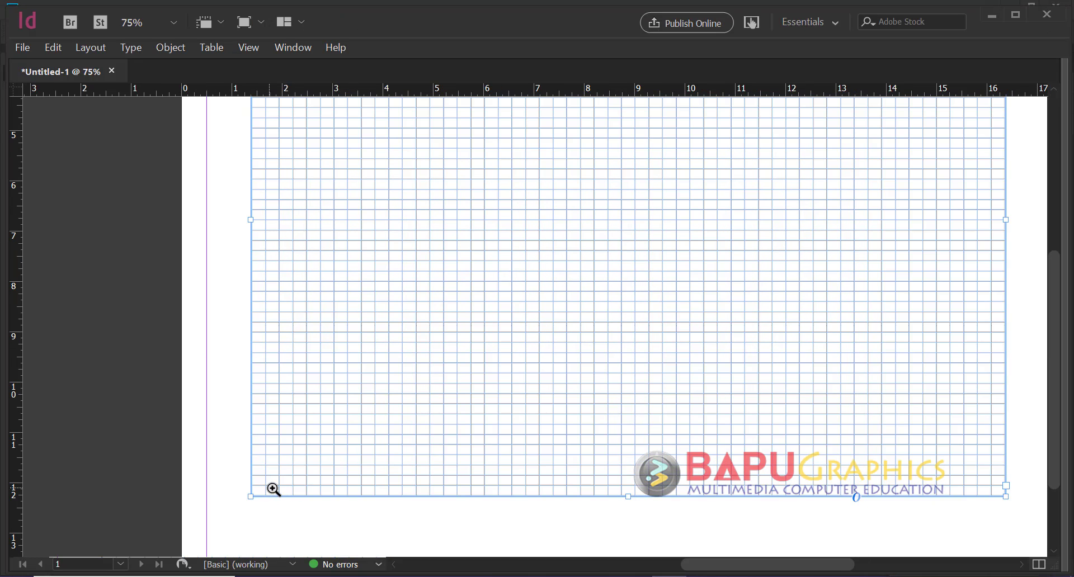
pyautogui.click(279, 495)
pyautogui.click(622, 354)
pyautogui.moveTo(613, 350); pyautogui.dragTo(486, 427)
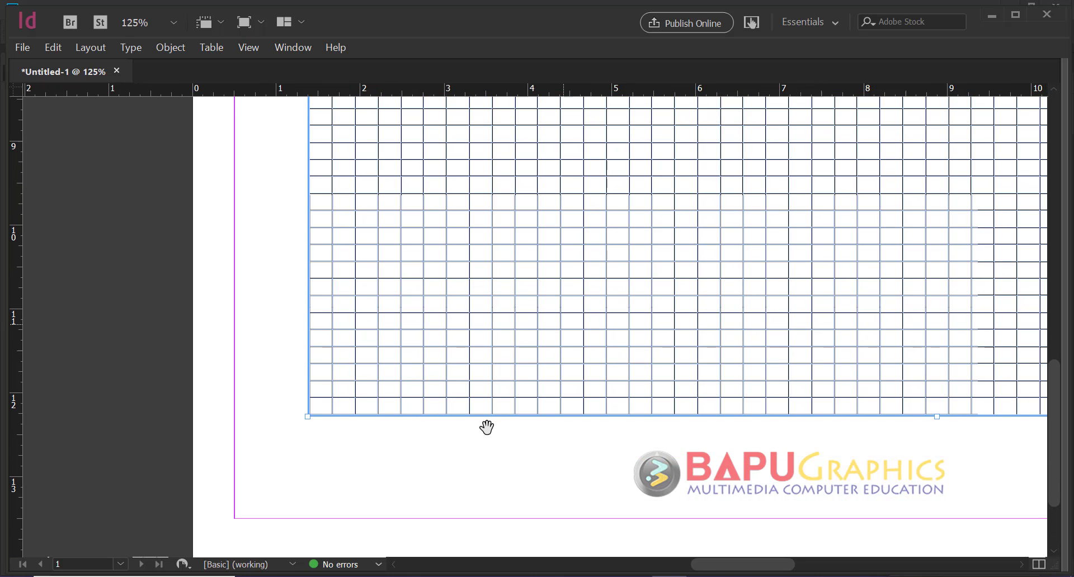
pyautogui.press('t')
pyautogui.click(319, 388)
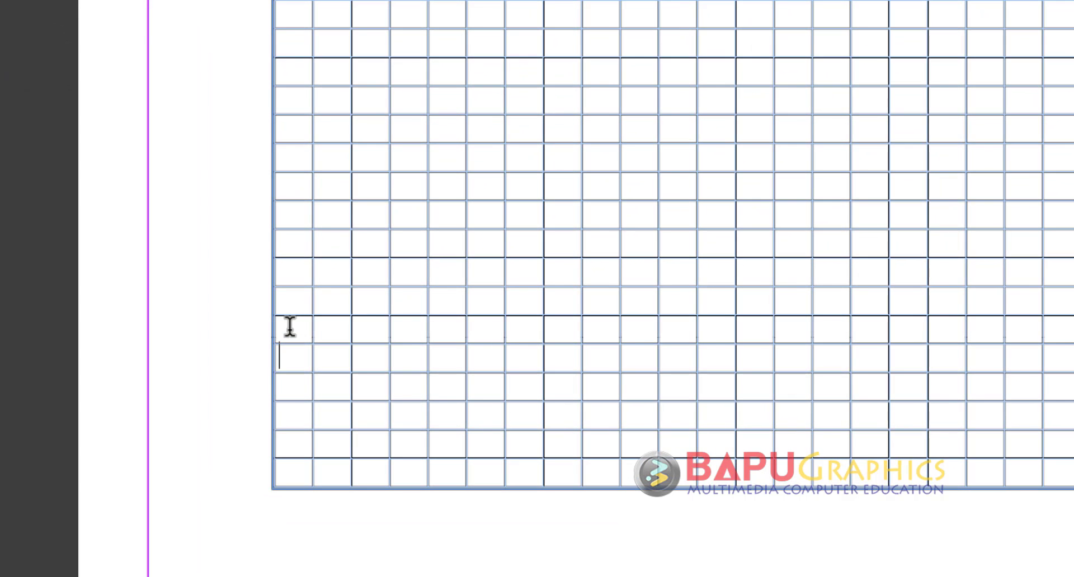
pyautogui.click(320, 318)
pyautogui.moveTo(297, 324); pyautogui.dragTo(401, 327)
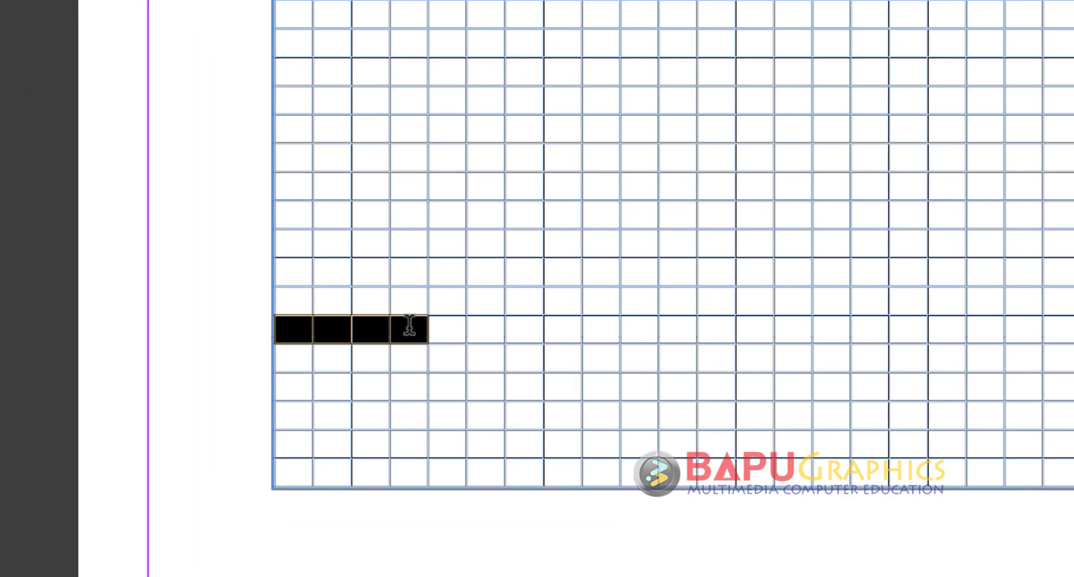
pyautogui.rightClick(410, 324)
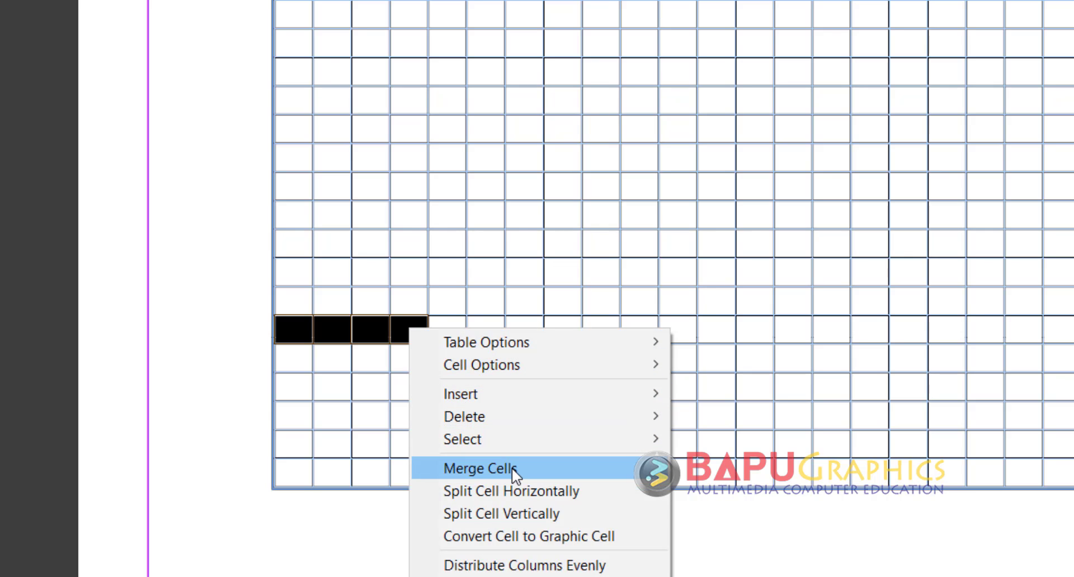
pyautogui.click(512, 469)
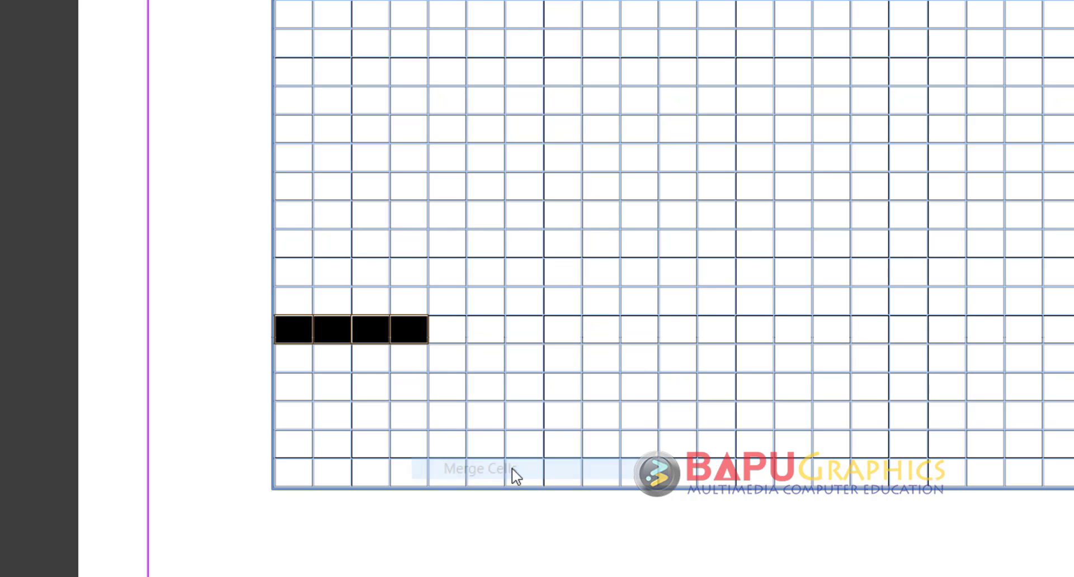
# Merge the first four cells of the fifth row from the table's lower edge, directly beneath the merged label cell
pyautogui.click(290, 324)
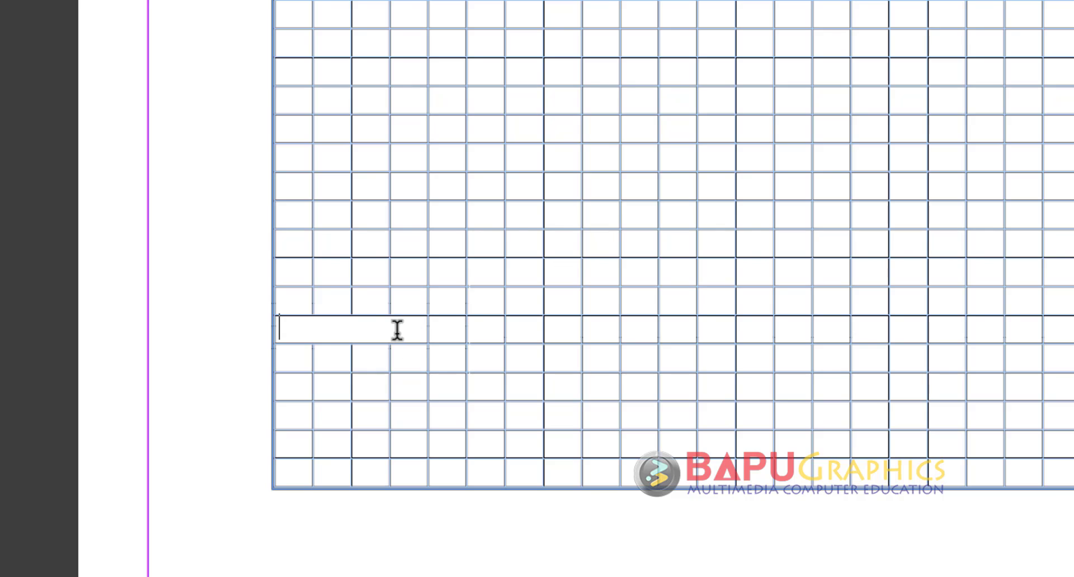
pyautogui.moveTo(397, 329); pyautogui.dragTo(422, 333)
pyautogui.click(422, 335)
pyautogui.moveTo(288, 362); pyautogui.dragTo(398, 356)
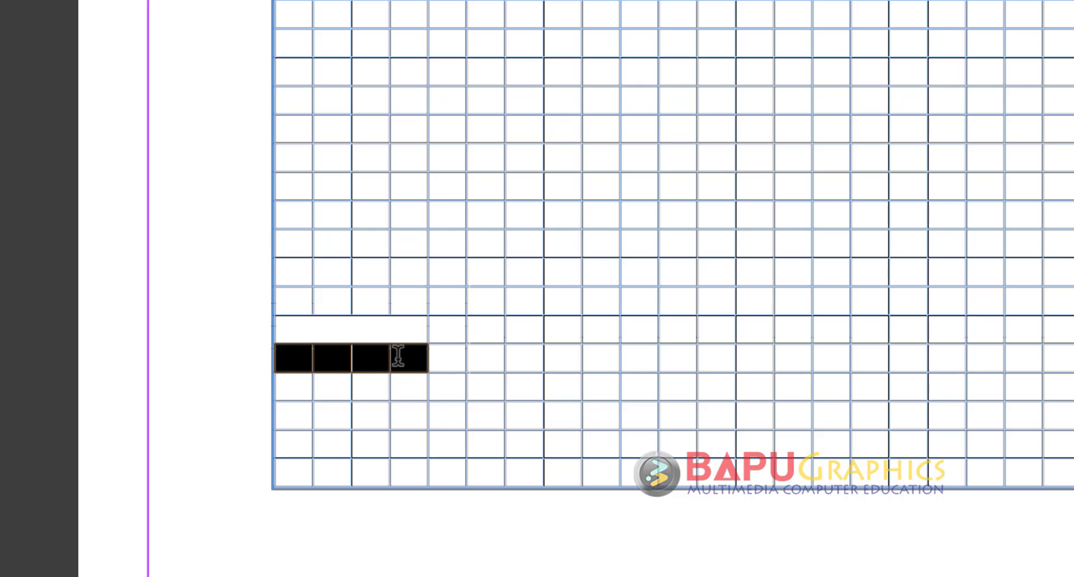
pyautogui.rightClick(411, 359)
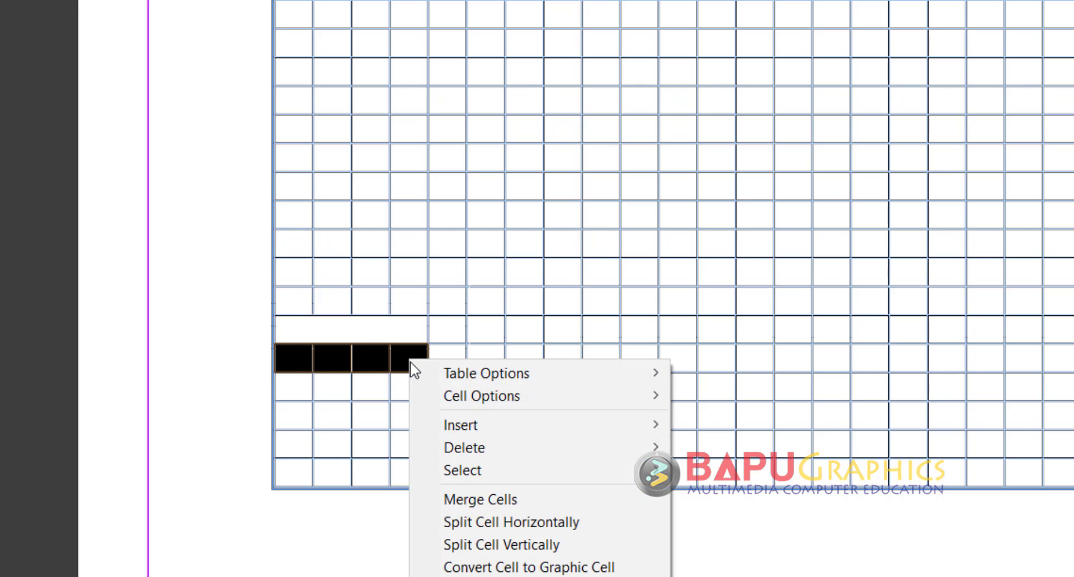
pyautogui.click(491, 498)
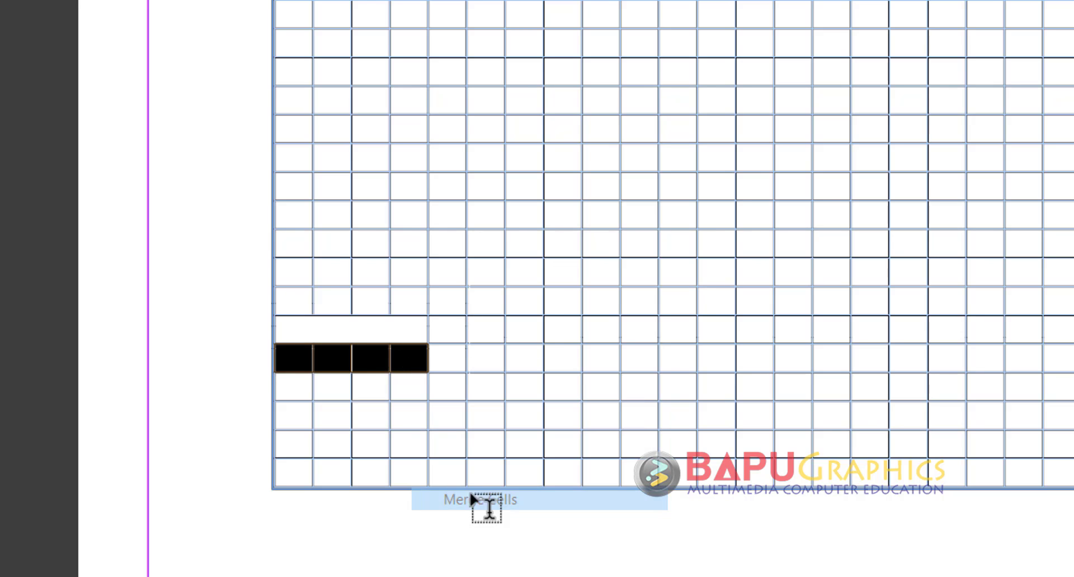
# Merge the first four cells across in each of the table's last four rows, keeping the rows separate
pyautogui.click(301, 320)
pyautogui.moveTo(301, 321); pyautogui.dragTo(389, 353)
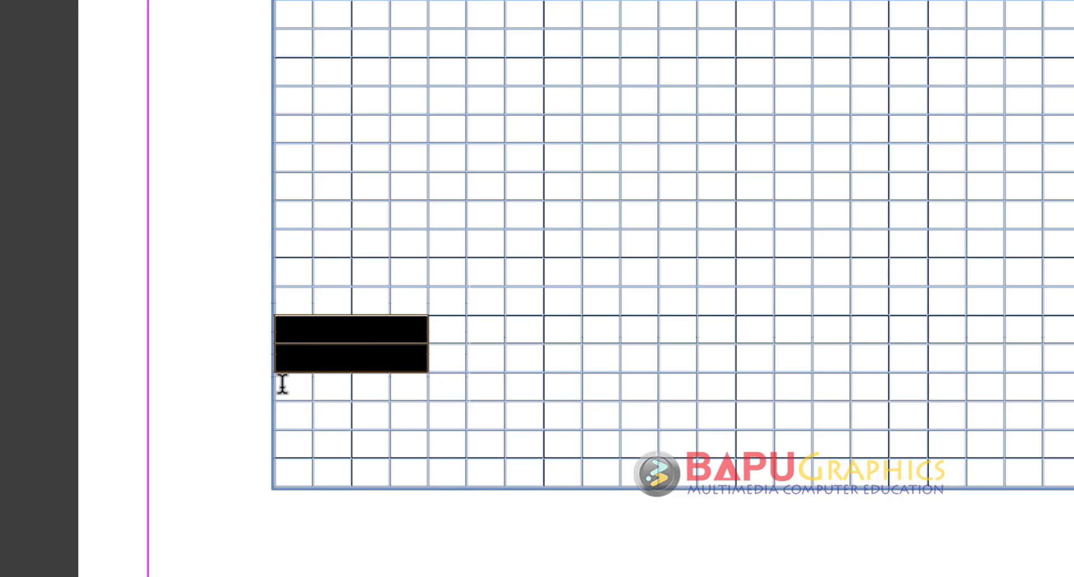
pyautogui.moveTo(280, 380); pyautogui.dragTo(415, 473)
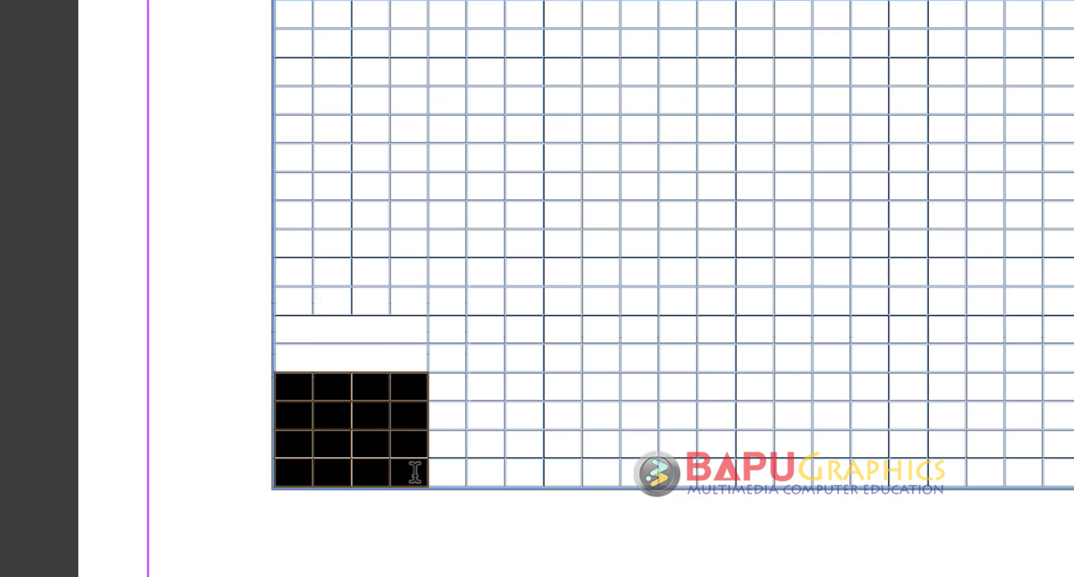
pyautogui.hotkey('ctrl', 'alt', 'm')
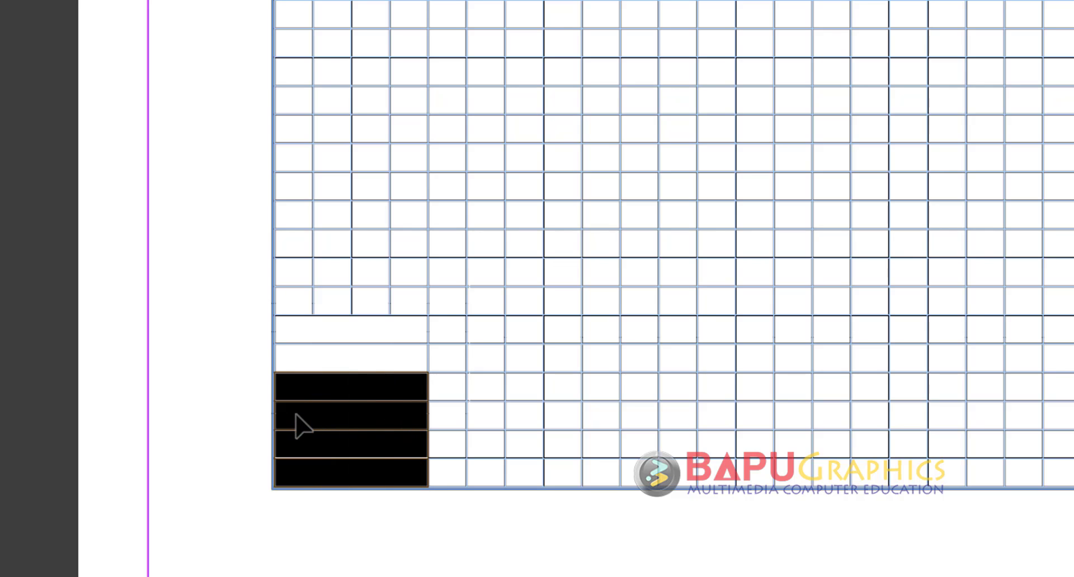
# Fill the six merged label cells downward with Over, Score, Wickets, Bowler, Pen B and Pen F
pyautogui.click(355, 331)
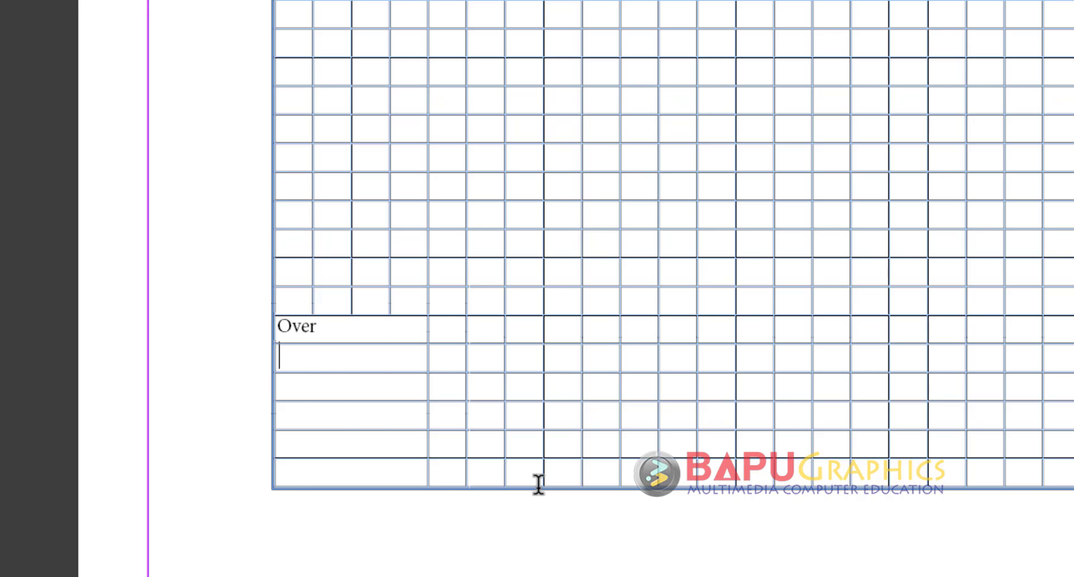
pyautogui.write('Score')
pyautogui.write('Wickets')
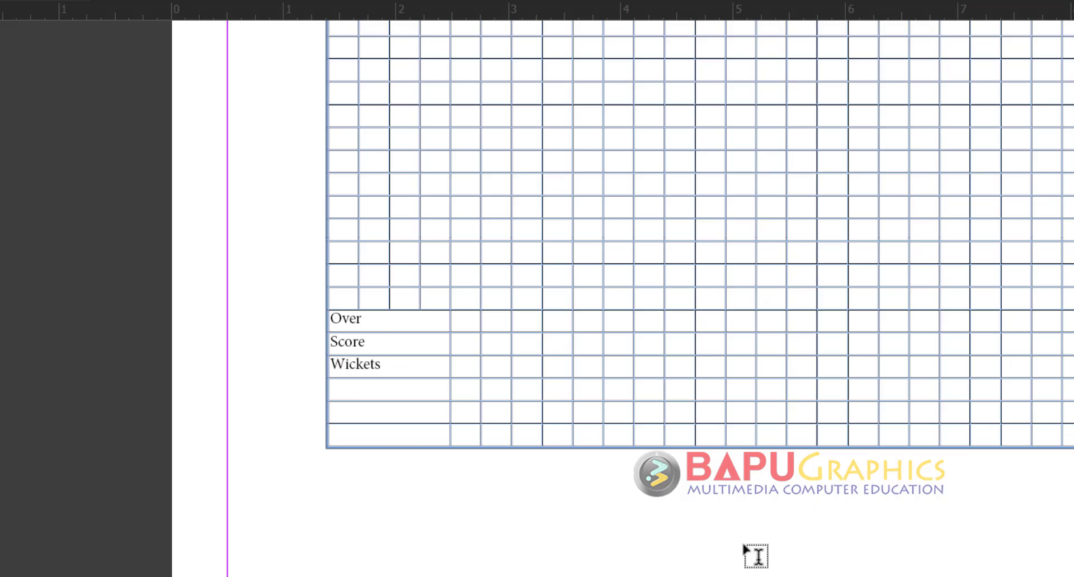
pyautogui.click(419, 395)
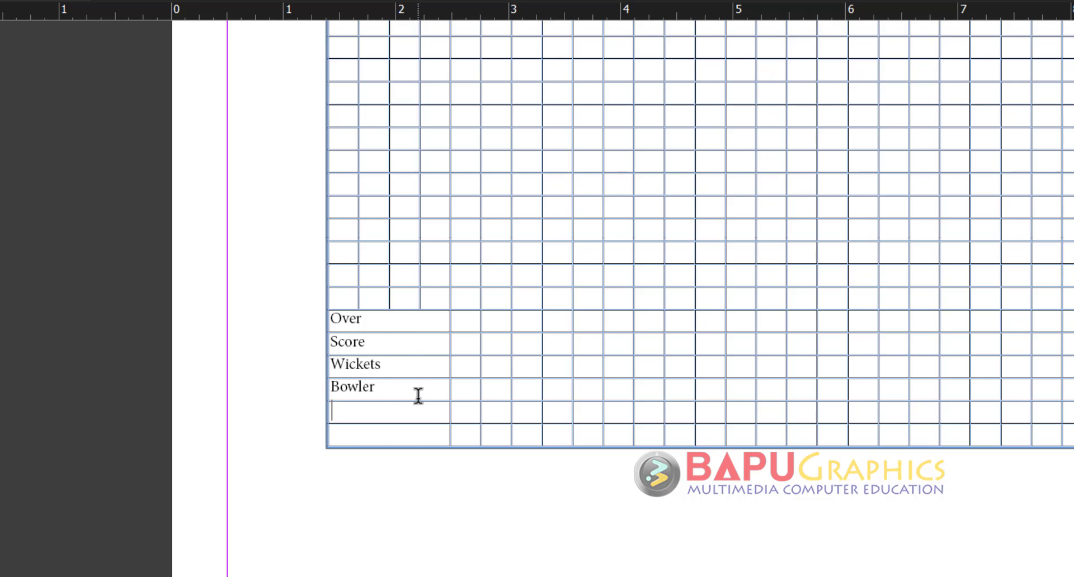
pyautogui.write('Pen B')
pyautogui.write('Pen')
pyautogui.write(' F')
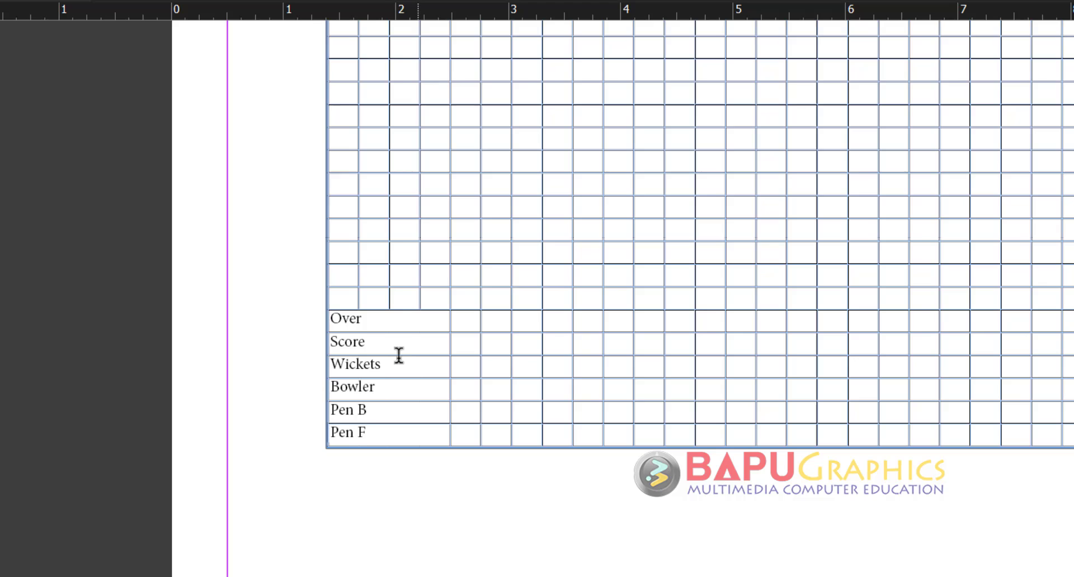
# Switch to Photoshop and examine the reference's Over row along its full width, including the space after its last column
pyautogui.click(280, 290)
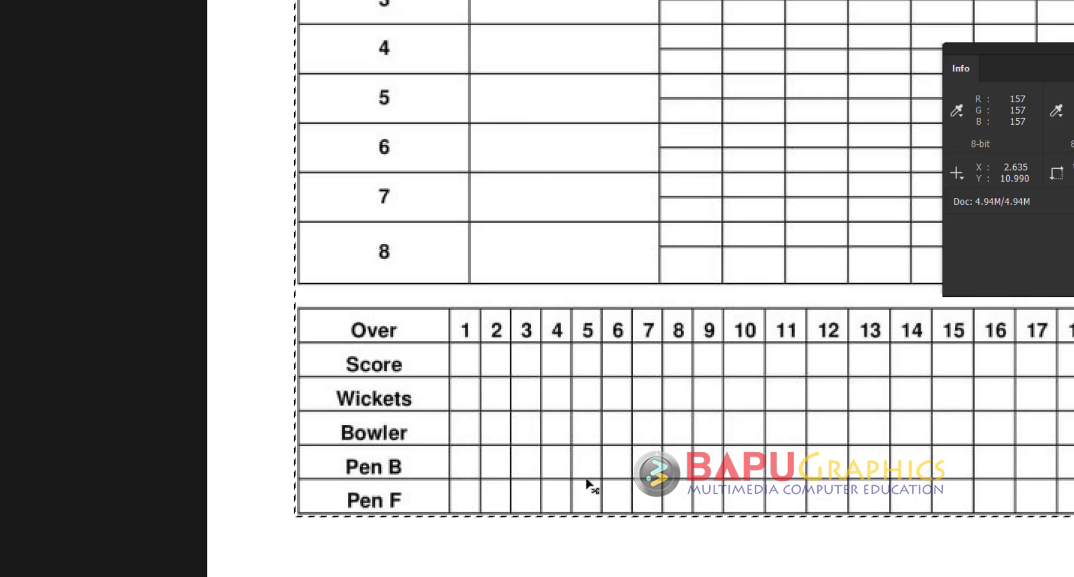
pyautogui.moveTo(861, 397); pyautogui.dragTo(413, 389)
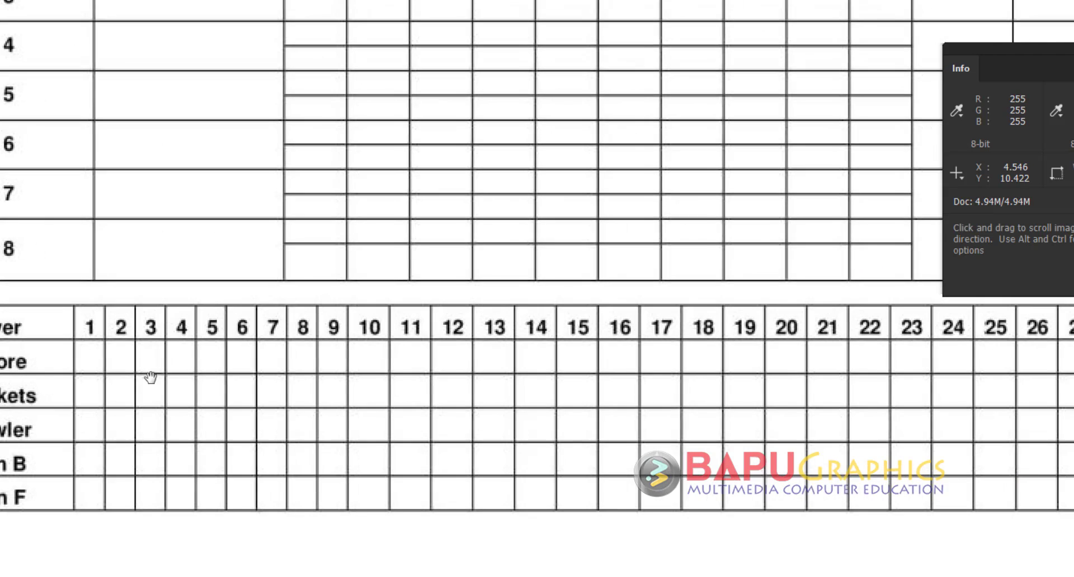
pyautogui.moveTo(820, 396); pyautogui.dragTo(383, 406)
pyautogui.moveTo(858, 408); pyautogui.dragTo(335, 422)
pyautogui.moveTo(717, 407); pyautogui.dragTo(693, 403)
pyautogui.hotkey('ctrl', 'a')
pyautogui.press('v')
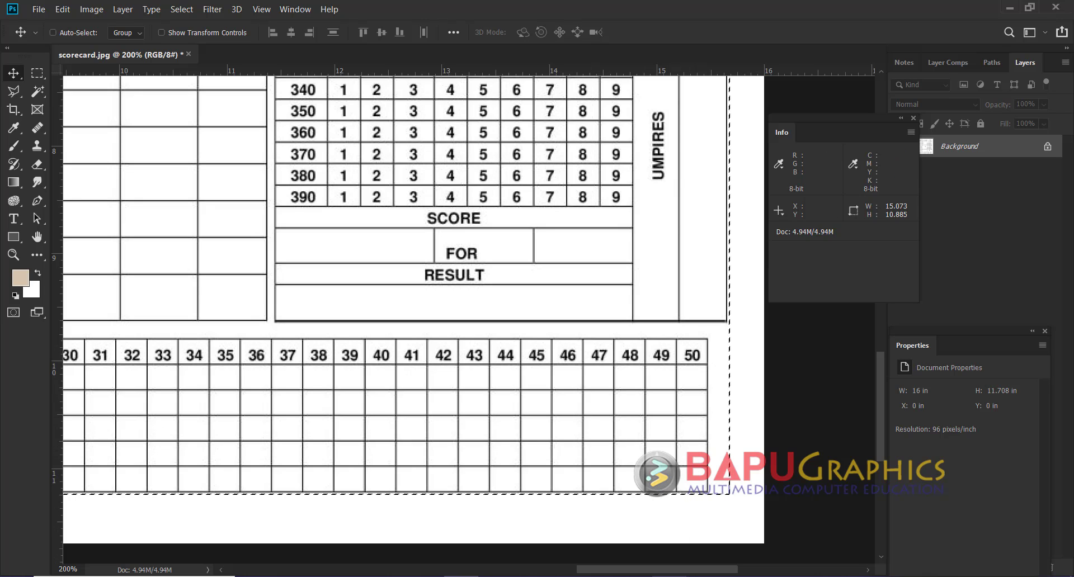
# Switch to InDesign and merge the bottom six cells of the table's last column into one cell
pyautogui.hotkey('alt', 'Tab')
pyautogui.moveTo(867, 381); pyautogui.dragTo(693, 391)
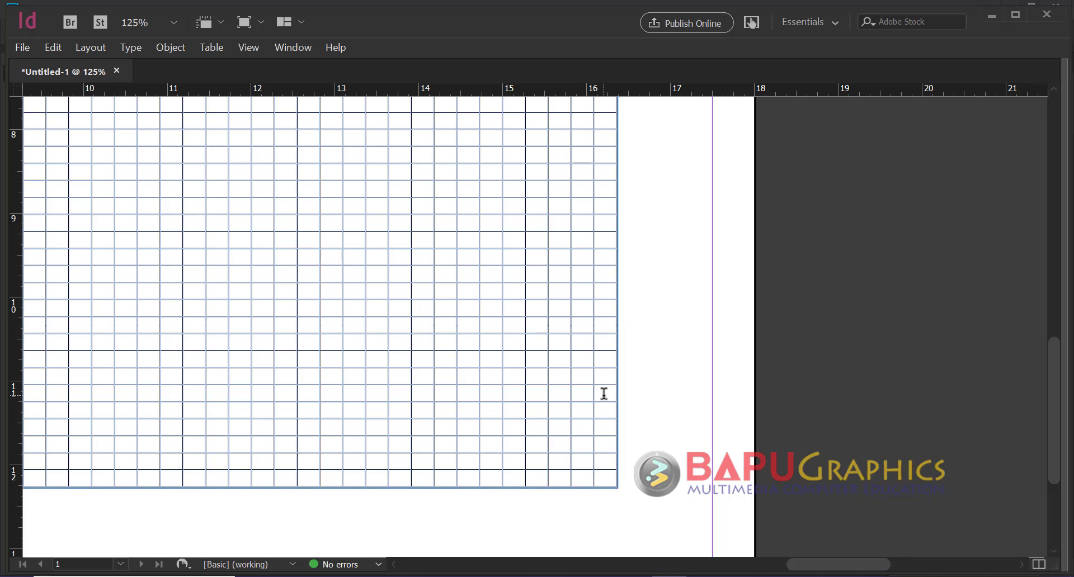
pyautogui.moveTo(604, 406); pyautogui.dragTo(613, 477)
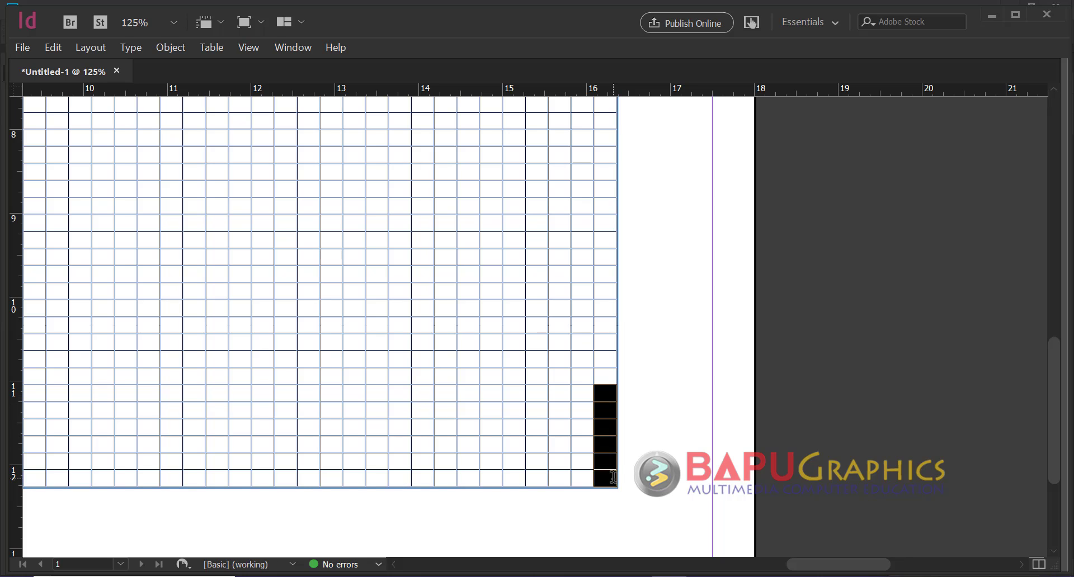
pyautogui.rightClick(613, 463)
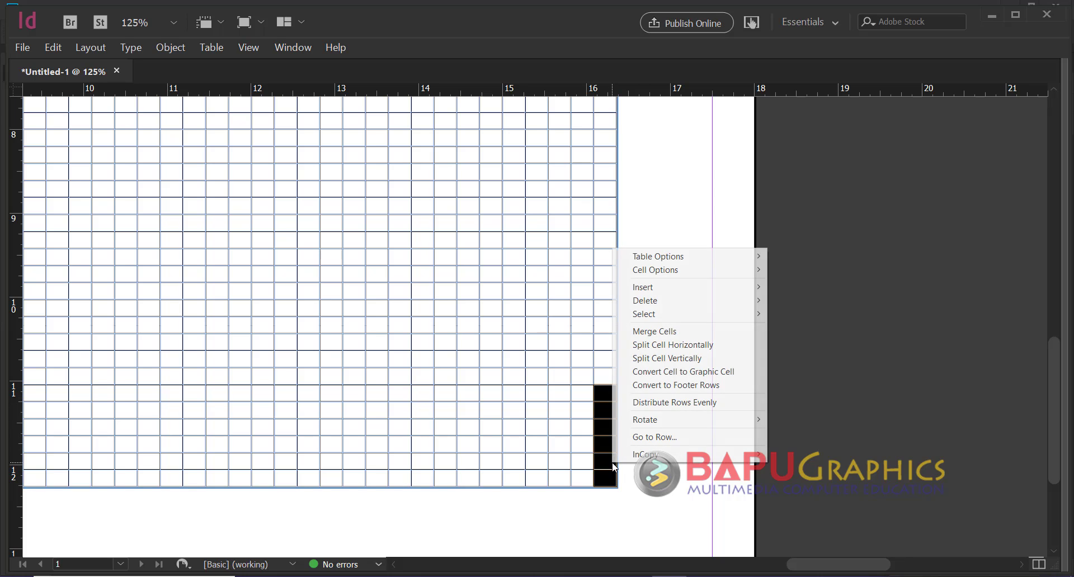
pyautogui.click(678, 334)
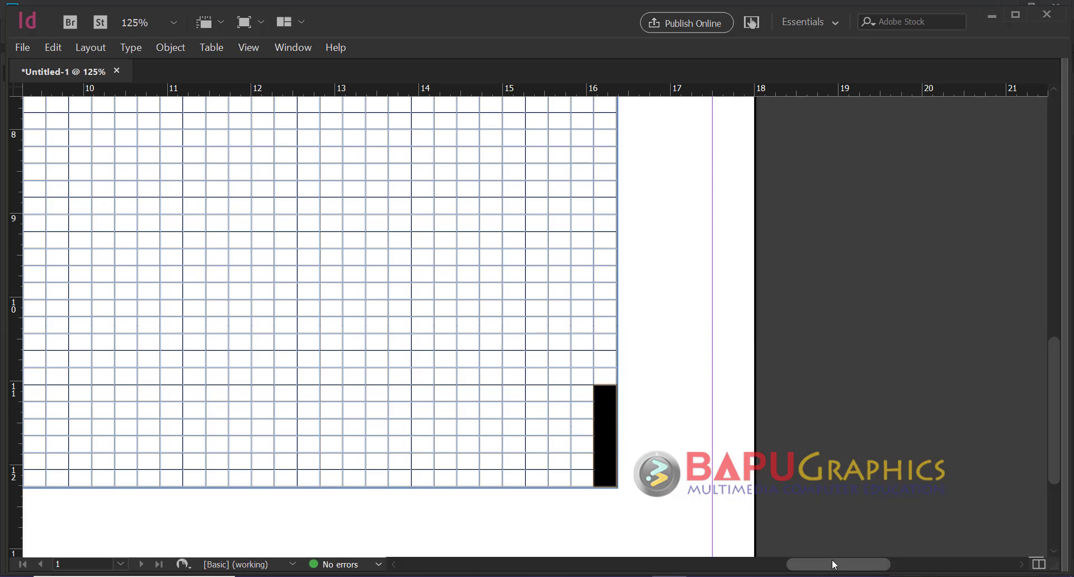
# Number the Over row's cells from 1 to 50, starting directly after the Over label
pyautogui.moveTo(833, 563); pyautogui.dragTo(733, 567)
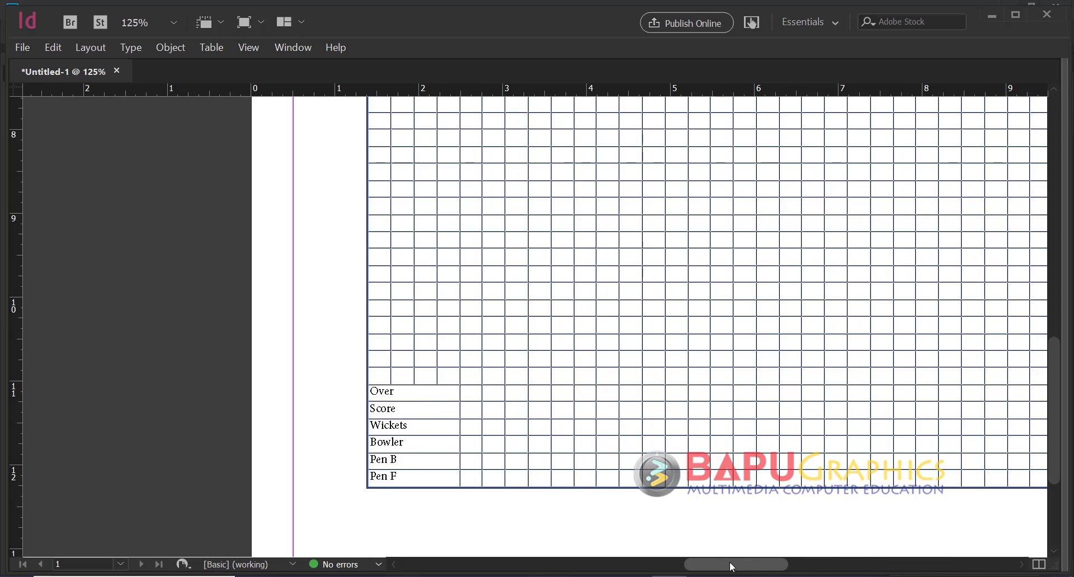
pyautogui.click(468, 393)
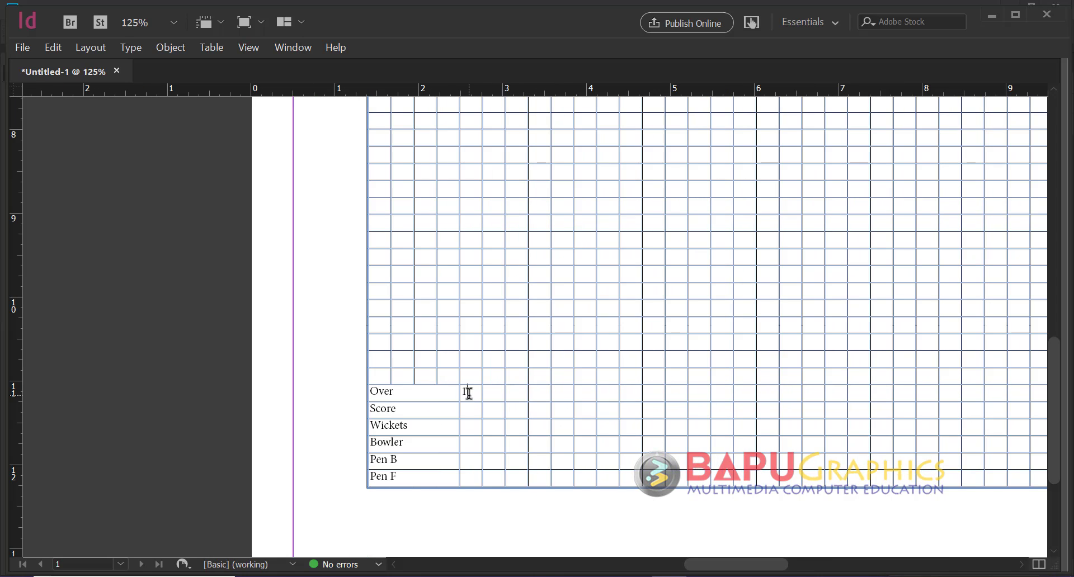
pyautogui.write('2')
pyautogui.press('Tab')
pyautogui.write('3')
pyautogui.press('Tab')
pyautogui.write('4')
pyautogui.press('Tab')
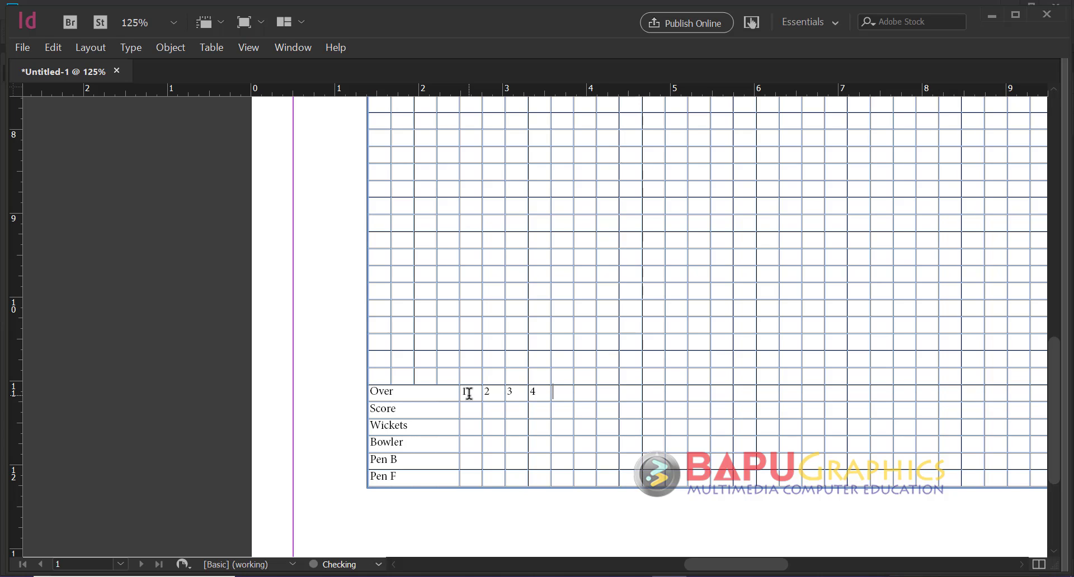
pyautogui.write('5')
pyautogui.press('Tab')
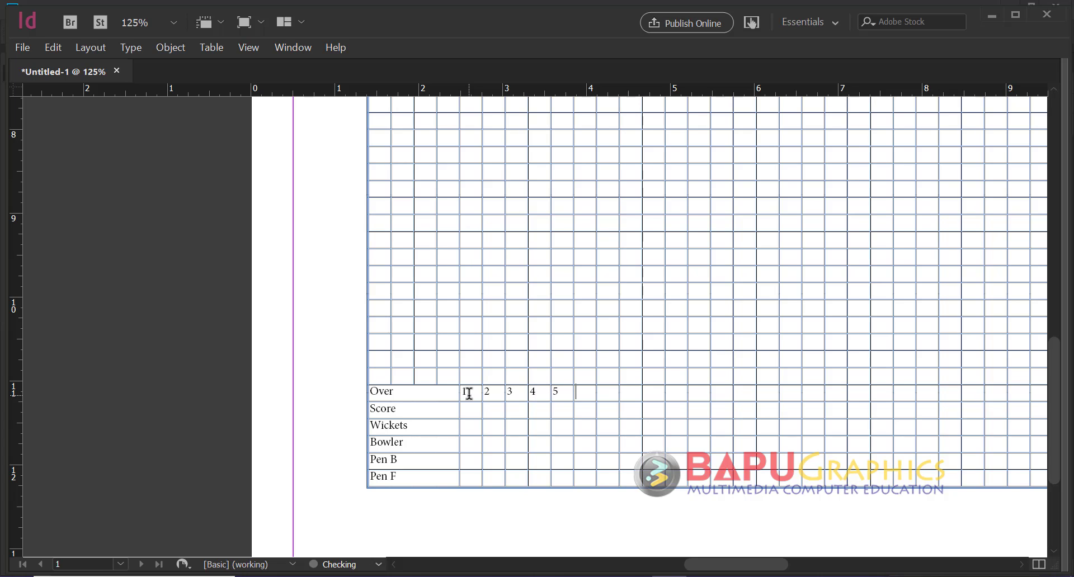
pyautogui.write('6')
pyautogui.press('Tab')
pyautogui.write('11\t12\t13\t14\t15\t16\t17\t')
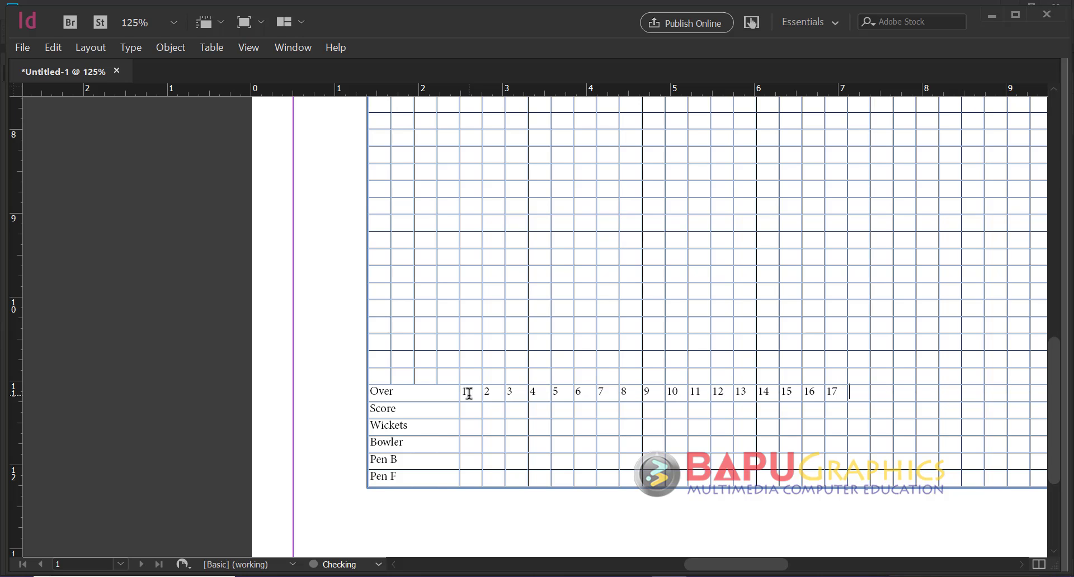
pyautogui.write('18\t19\t20\t21\t22\t23\t24\t25\t26\t27\t28\t29\t')
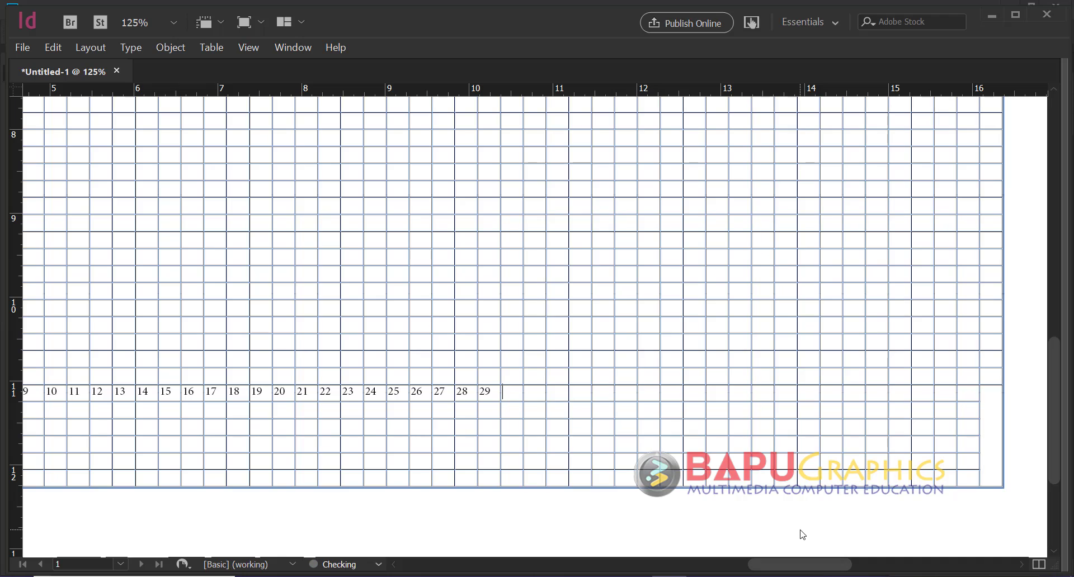
pyautogui.write('30\t31\t32\t33\t34\t35\t36\t37\t38\t39\t40\t41\t42\t43\t44\t45\t46\t47\t48')
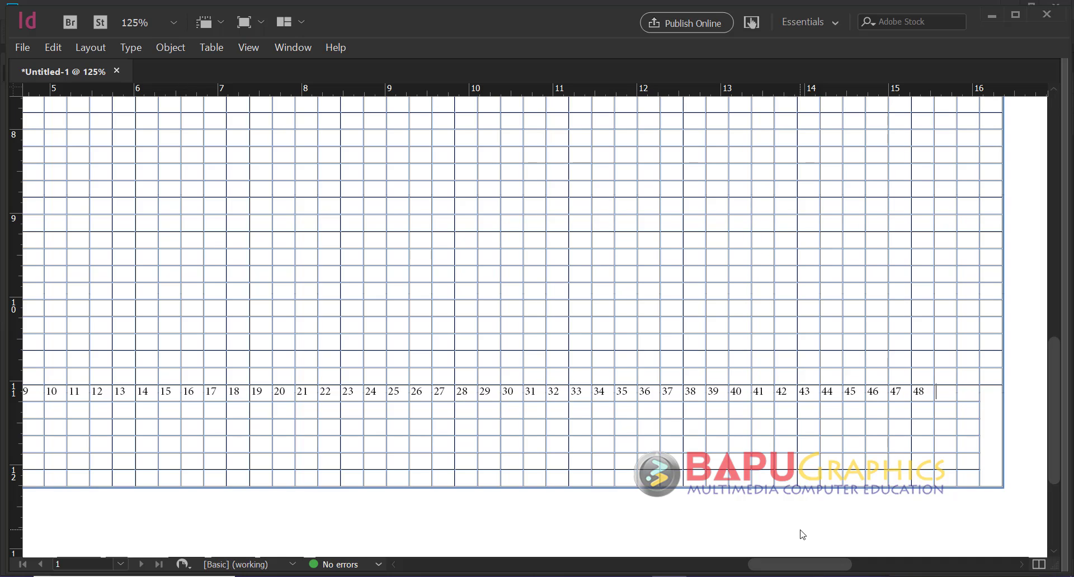
pyautogui.write('\t49')
pyautogui.hotkey('ctrl', '1')
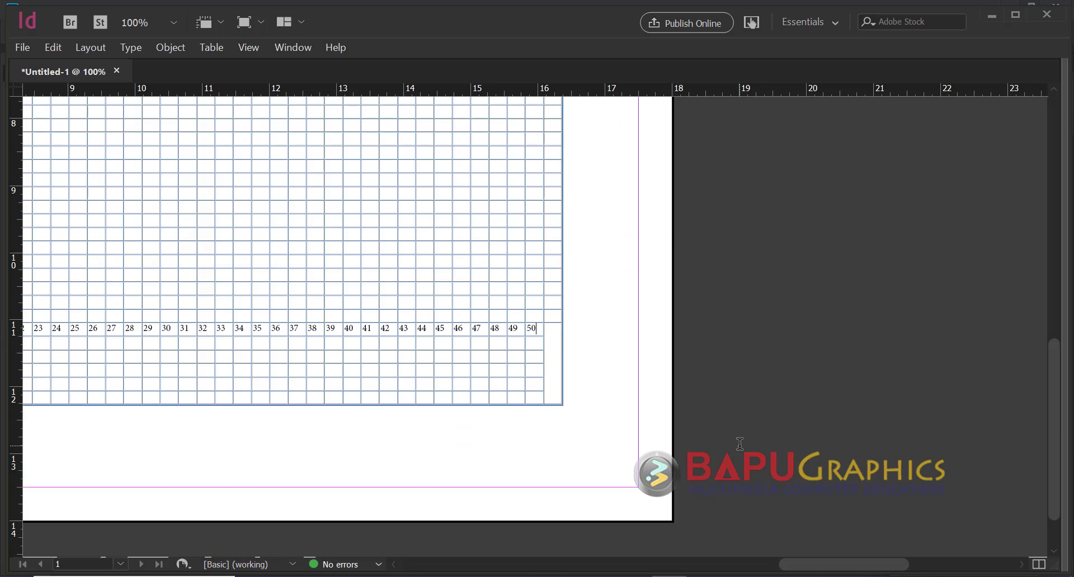
pyautogui.moveTo(412, 355); pyautogui.dragTo(871, 392)
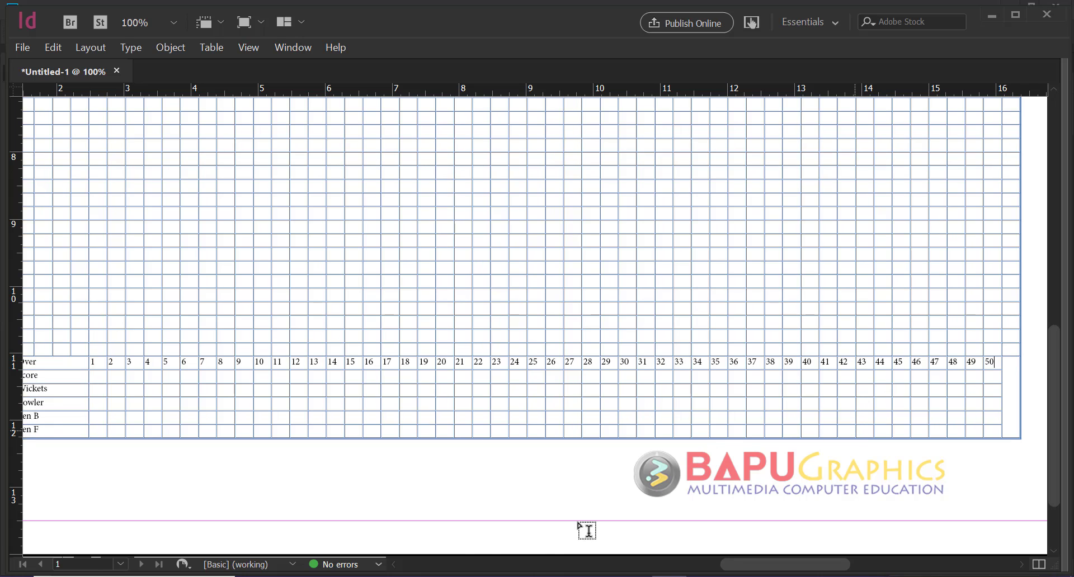
# Switch to Photoshop and examine the reference's Cumulative Run Tally block with its Scorers, Captains and Umpires columns, from top to bottom
pyautogui.click(462, 576)
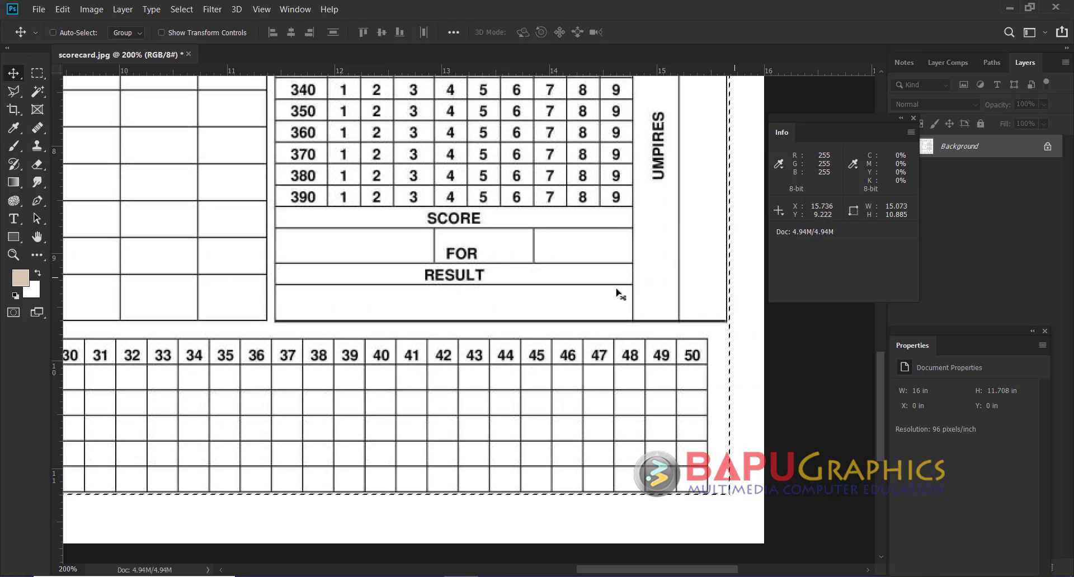
pyautogui.press('space')
pyautogui.scroll(10, 662, 416)
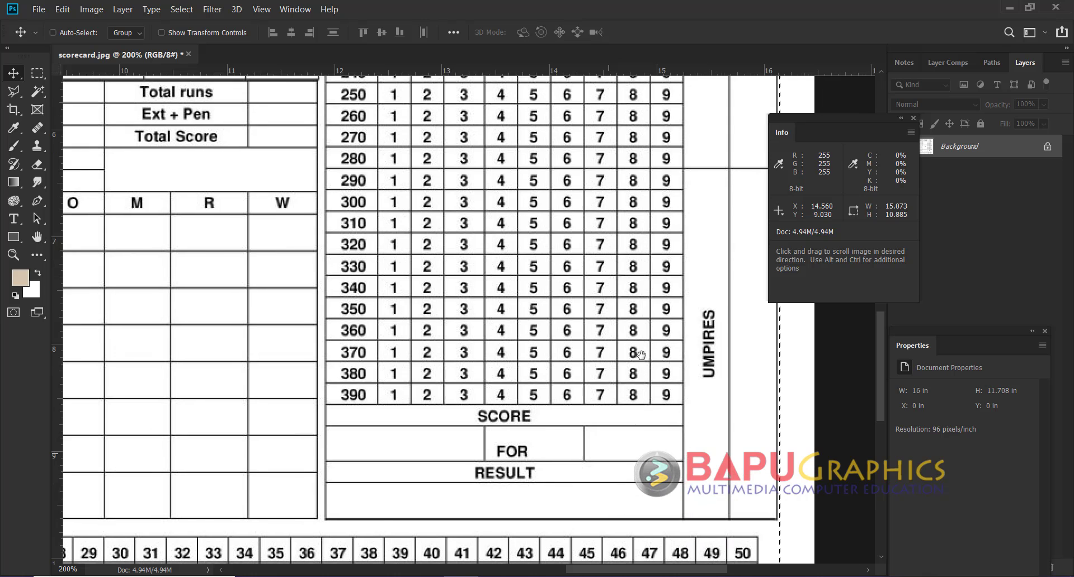
pyautogui.scroll(5, 563, 410)
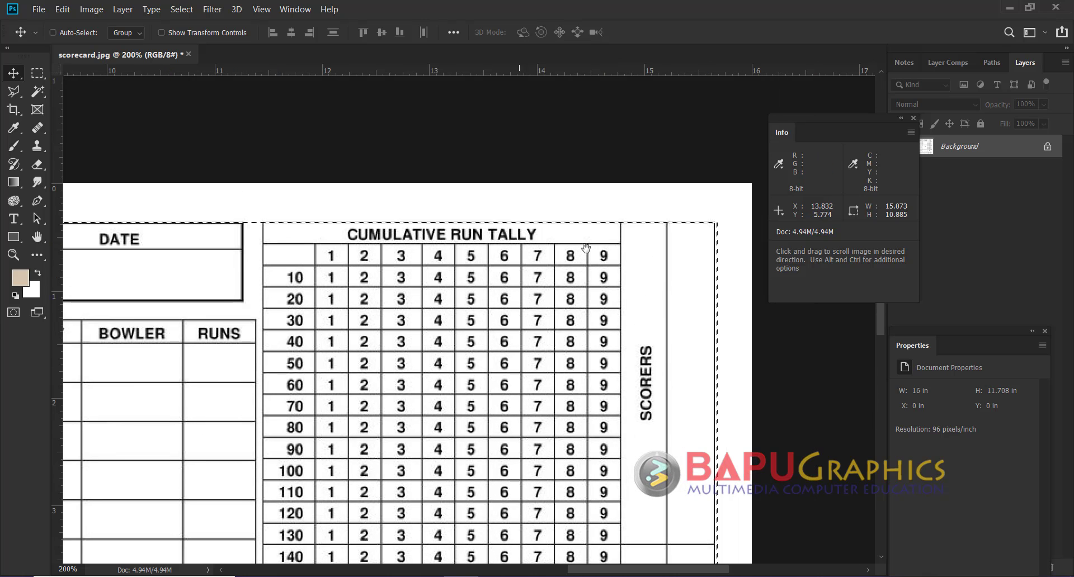
pyautogui.scroll(-2, 539, 274)
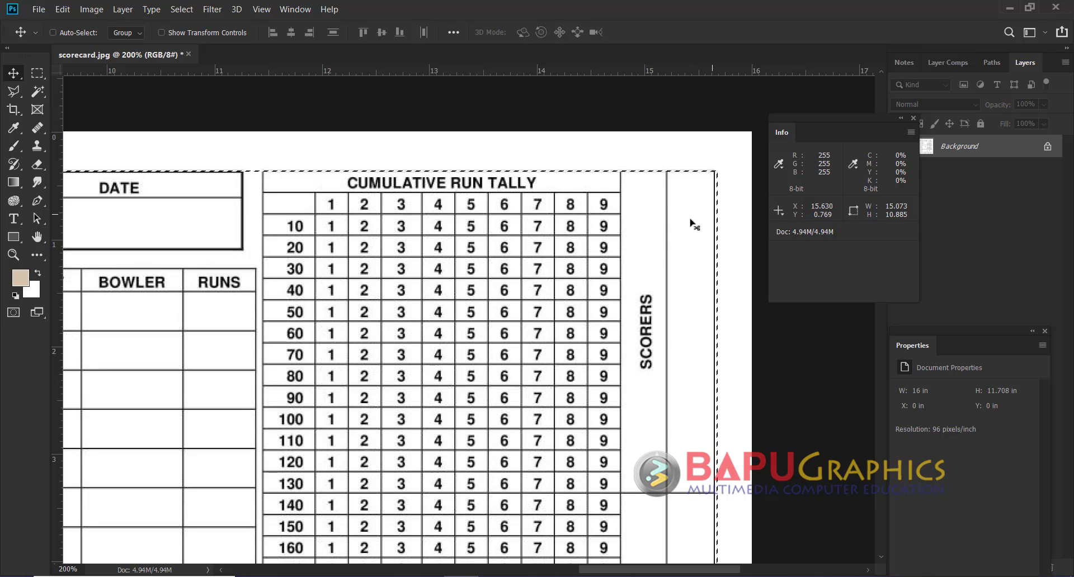
pyautogui.moveTo(673, 491); pyautogui.dragTo(651, 451)
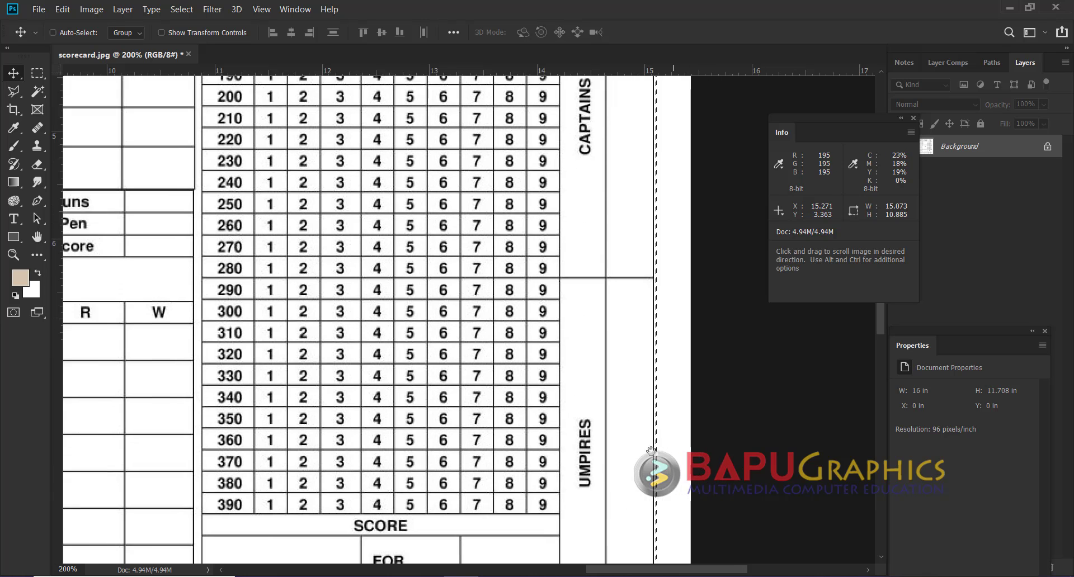
pyautogui.moveTo(625, 332); pyautogui.dragTo(600, 85)
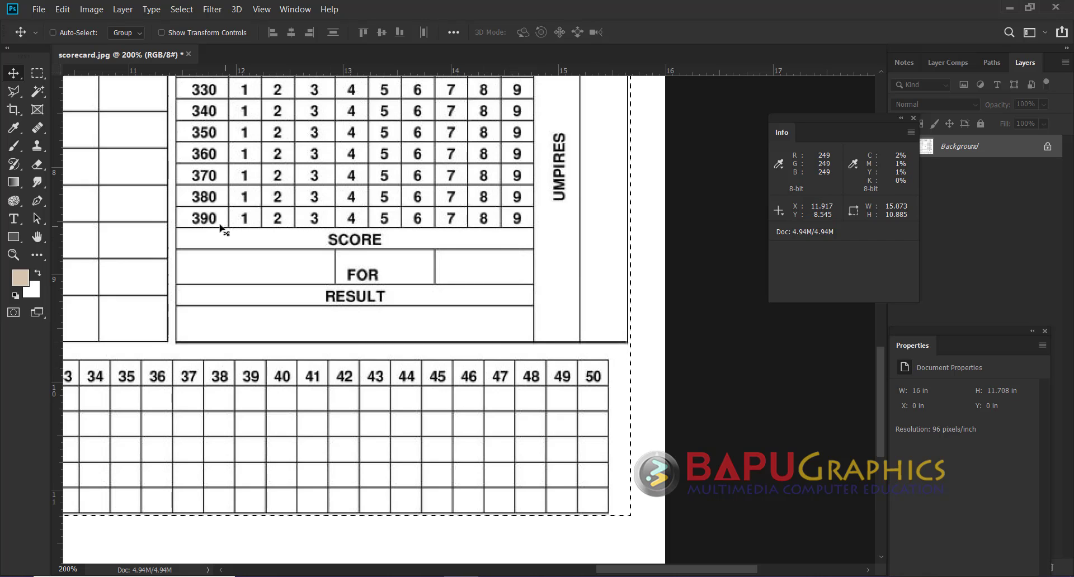
# Examine the rest of the reference, from the Over row across to the Home Club and Batsman sections and back to the run tally
pyautogui.moveTo(226, 335); pyautogui.dragTo(537, 364)
pyautogui.moveTo(251, 364); pyautogui.dragTo(531, 369)
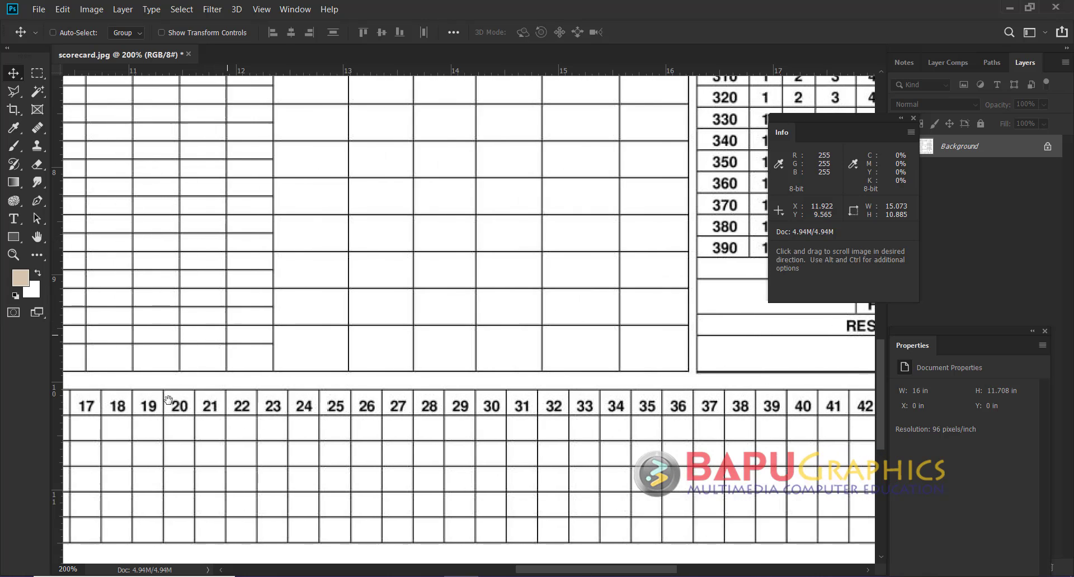
pyautogui.moveTo(251, 361); pyautogui.dragTo(528, 443)
pyautogui.moveTo(410, 223)
pyautogui.mouseDown()
pyautogui.moveTo(436, 352)
pyautogui.moveTo(429, 451)
pyautogui.mouseUp()
pyautogui.moveTo(390, 100); pyautogui.dragTo(354, 254)
pyautogui.moveTo(351, 78); pyautogui.dragTo(351, 308)
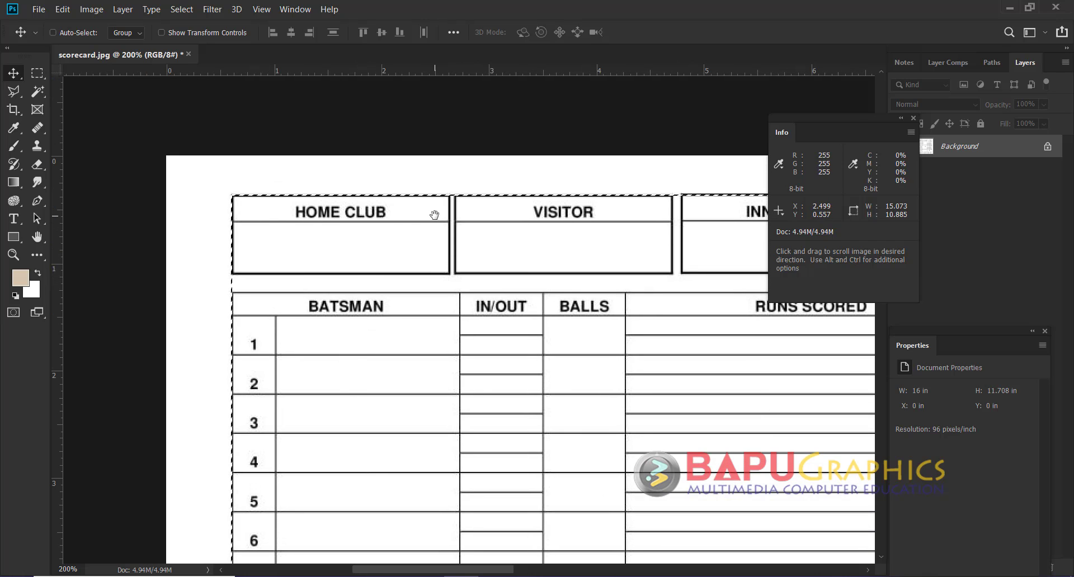
pyautogui.moveTo(729, 460); pyautogui.dragTo(252, 461)
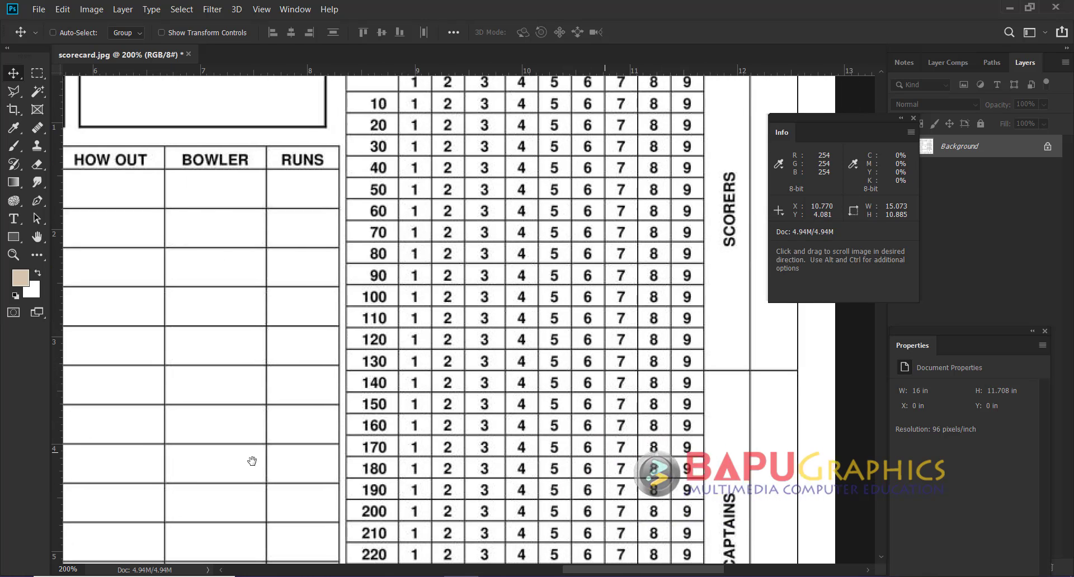
pyautogui.moveTo(527, 351); pyautogui.dragTo(511, 329)
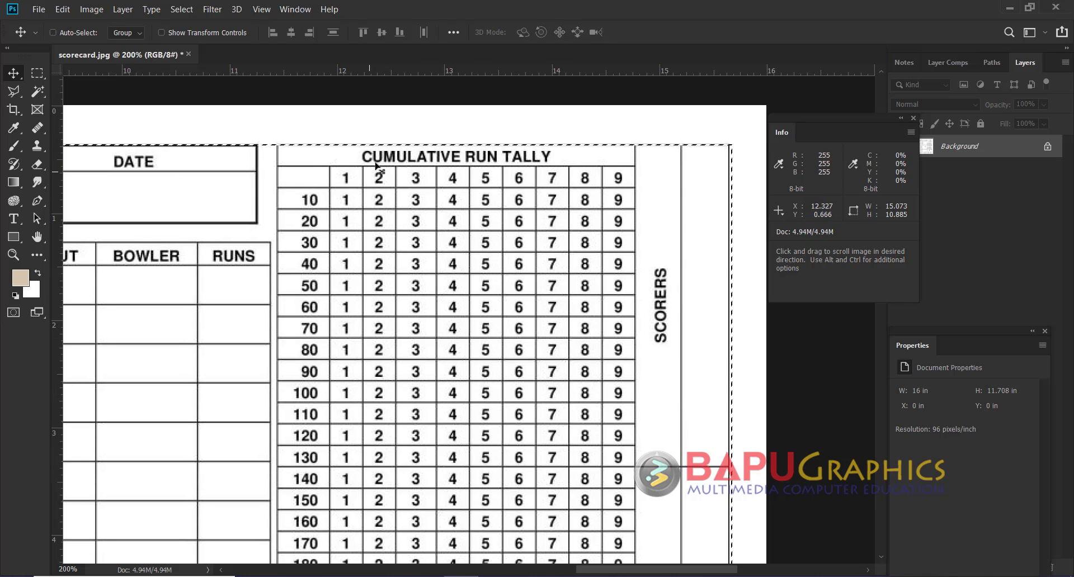
# Compare the run tally and signature columns with the Over columns below them, and dismiss the backup notification
pyautogui.scroll(-15, 703, 418)
pyautogui.hscroll(2, 660, 335)
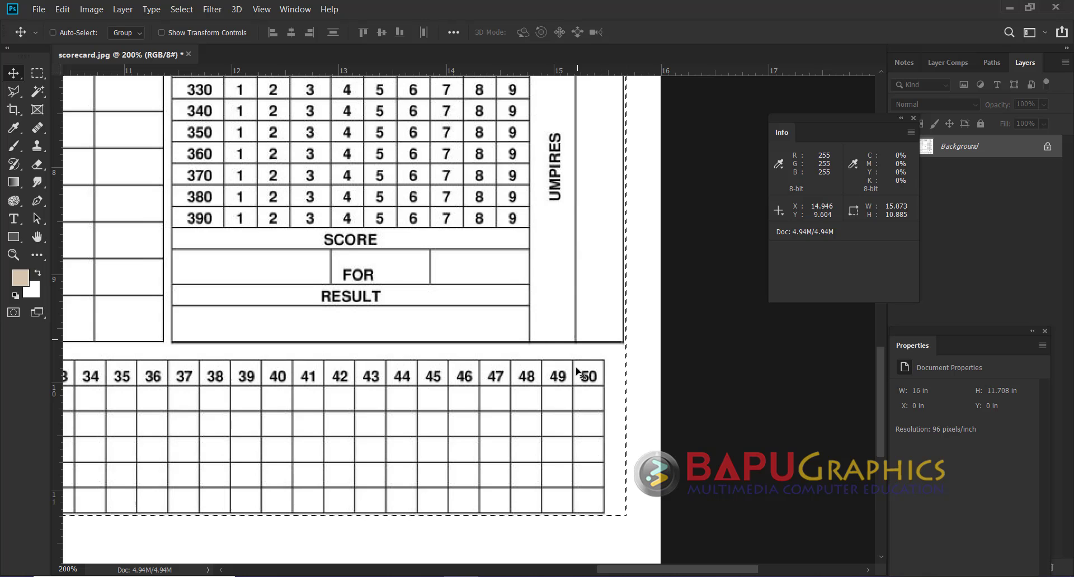
pyautogui.scroll(15, 556, 256)
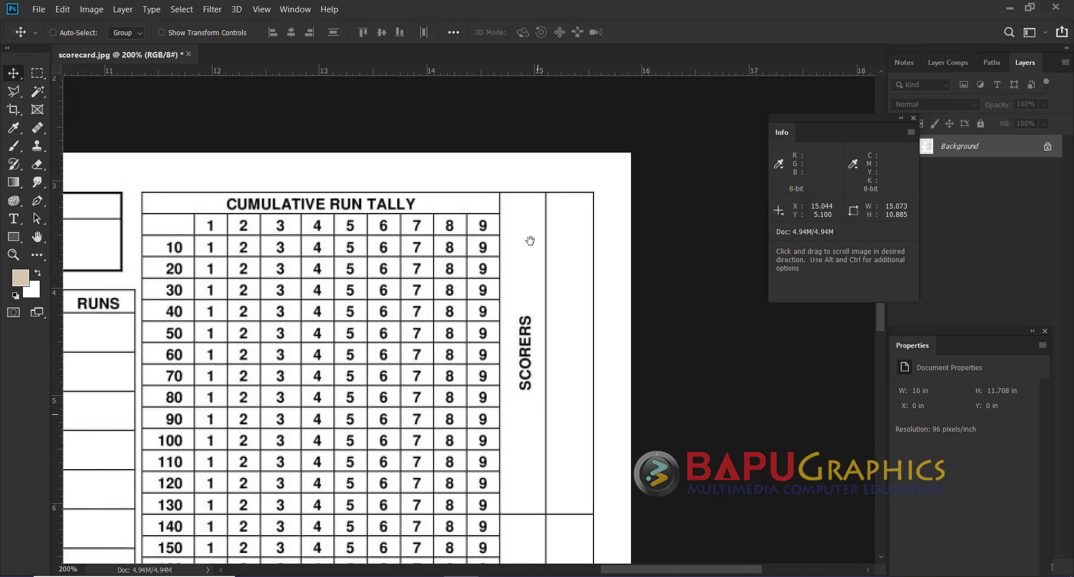
pyautogui.scroll(1, 529, 240)
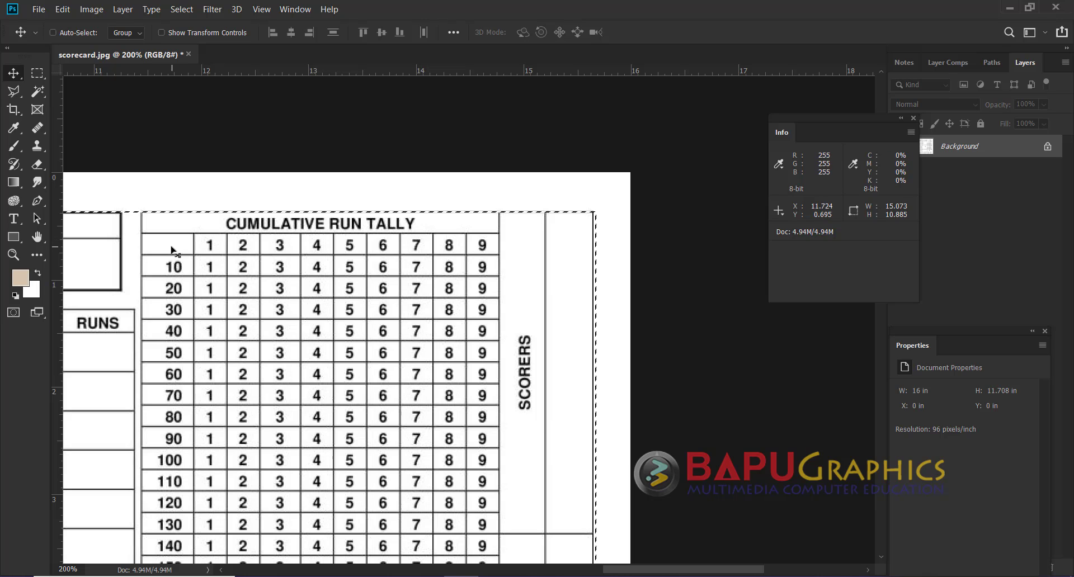
pyautogui.hotkey('ctrl', 'd')
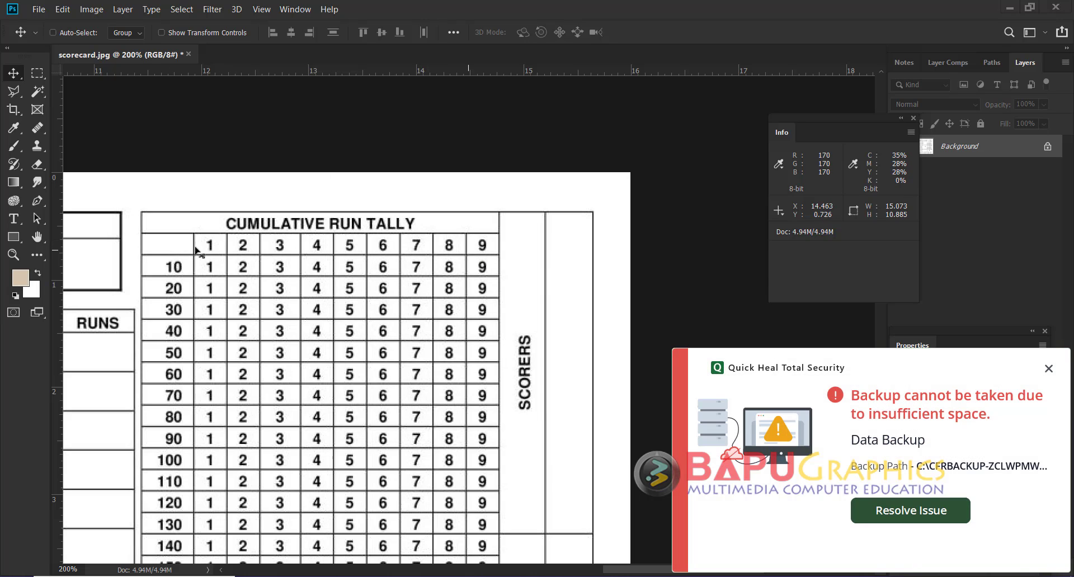
pyautogui.click(1046, 368)
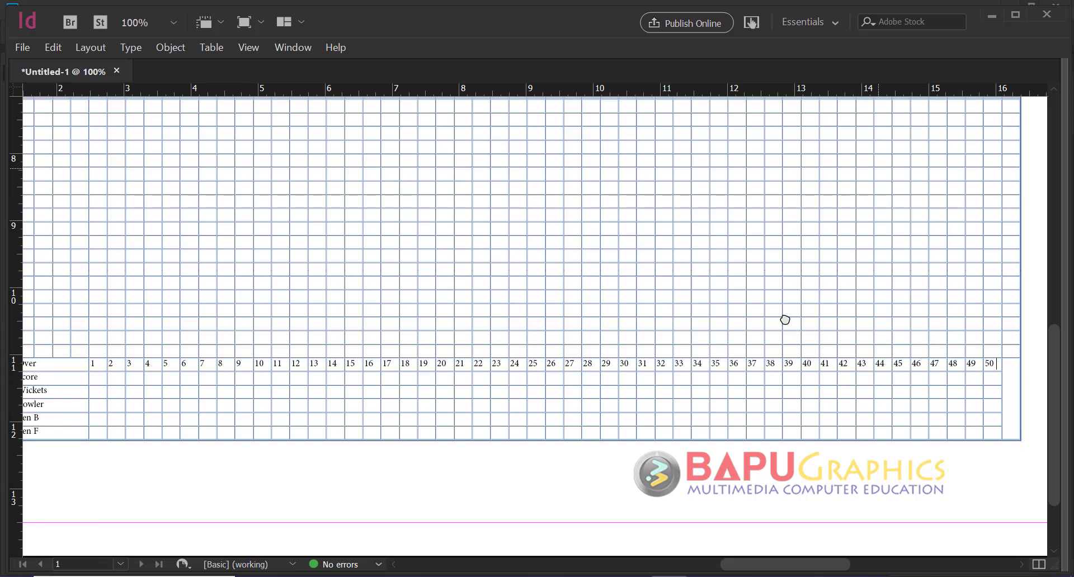
# Switch to InDesign and merge the last four cells of the table's top row into two separate two-cell pairs
pyautogui.scroll(4, 781, 317)
pyautogui.hscroll(3, 827, 194)
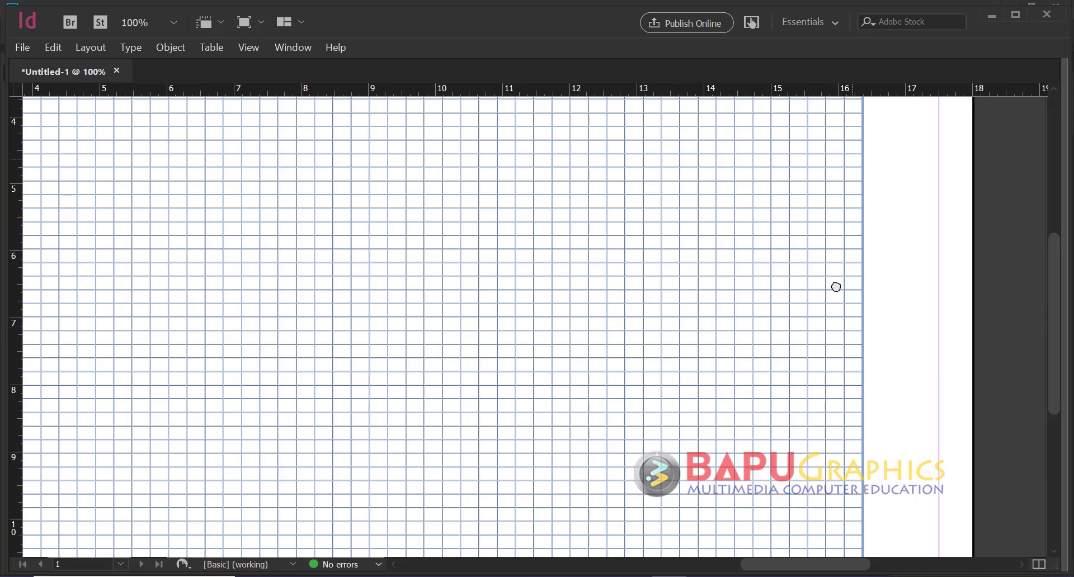
pyautogui.keyDown('ctrl'); pyautogui.keyDown('alt'); pyautogui.click(812, 188); pyautogui.keyUp('alt'); pyautogui.keyUp('ctrl')
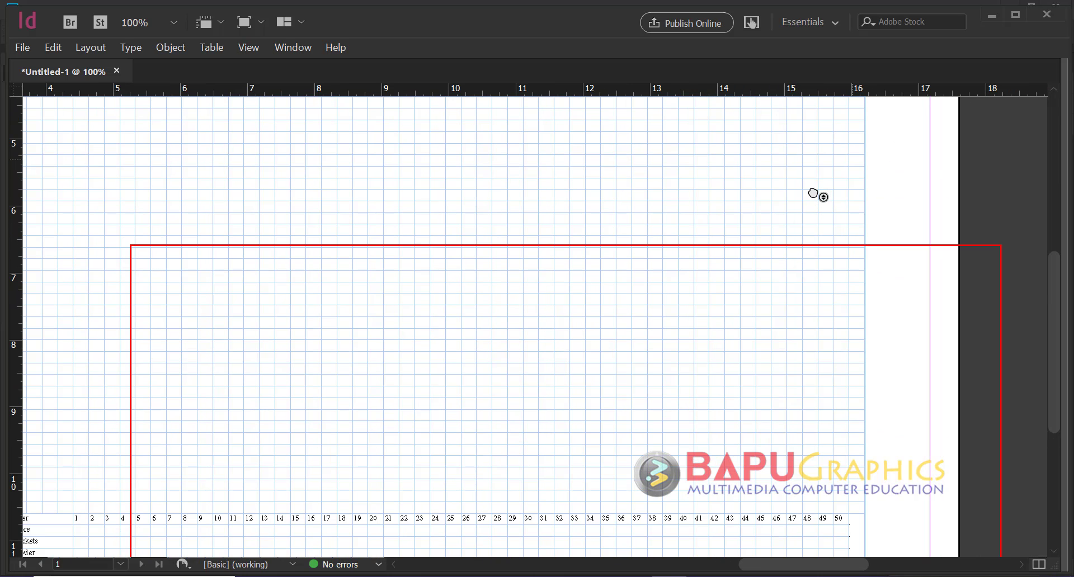
pyautogui.keyDown('ctrl'); pyautogui.click(815, 193); pyautogui.keyUp('ctrl')
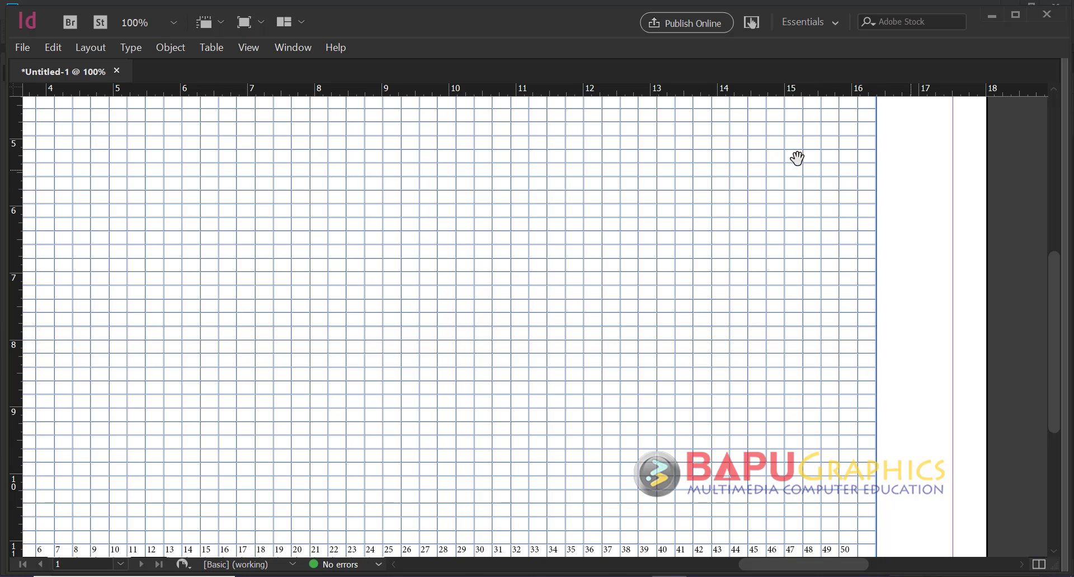
pyautogui.moveTo(799, 158); pyautogui.dragTo(801, 307)
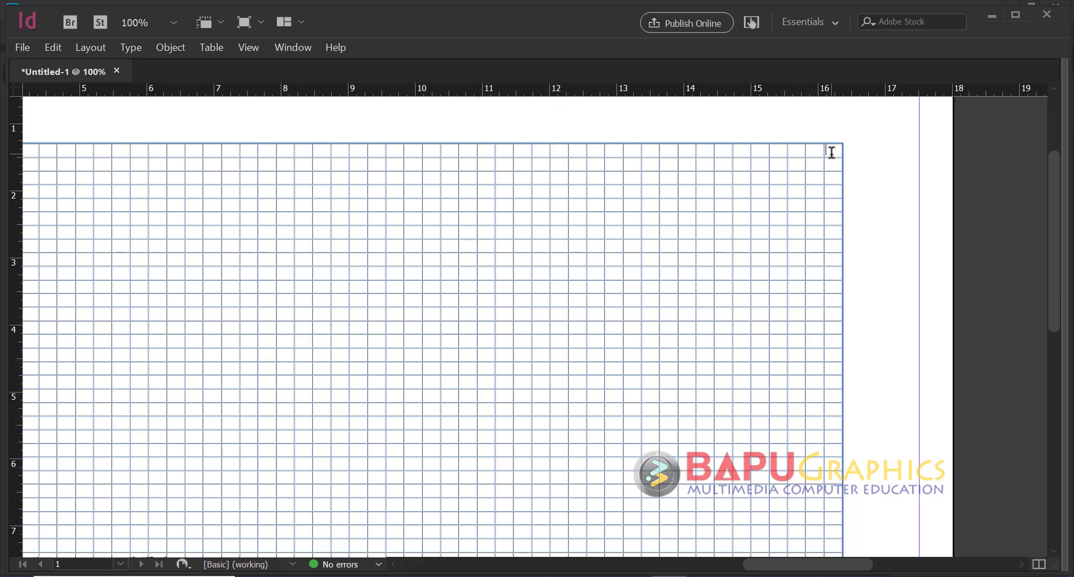
pyautogui.moveTo(832, 152); pyautogui.dragTo(806, 152)
pyautogui.rightClick(811, 151)
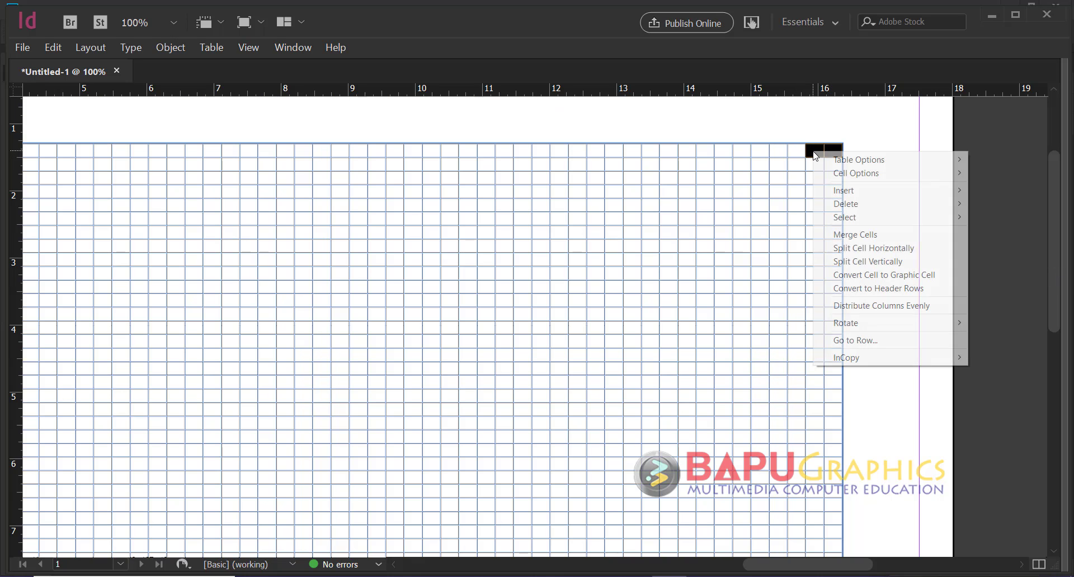
pyautogui.click(856, 235)
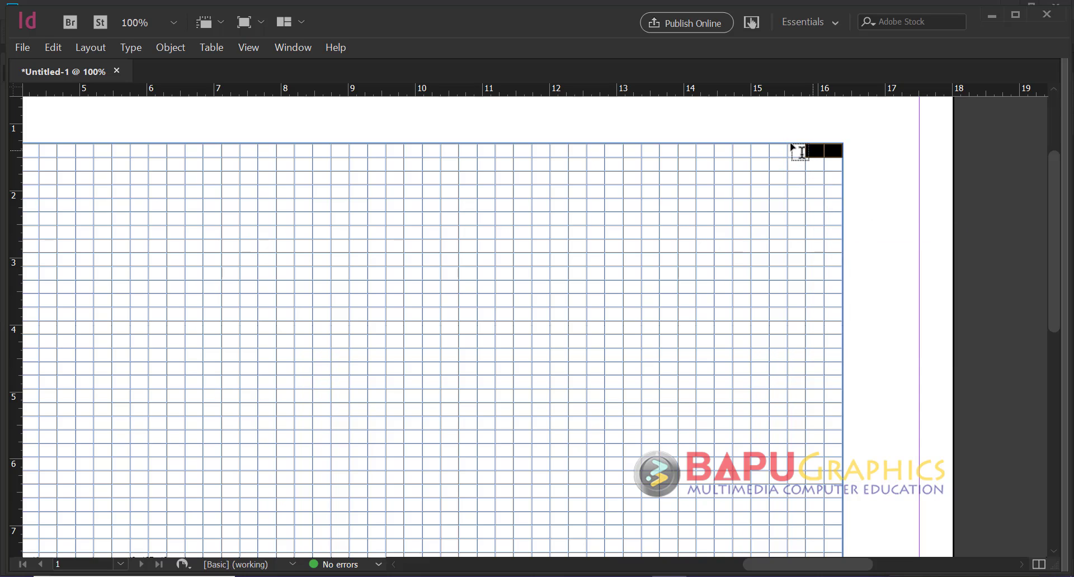
pyautogui.moveTo(794, 151); pyautogui.dragTo(782, 153)
pyautogui.rightClick(782, 153)
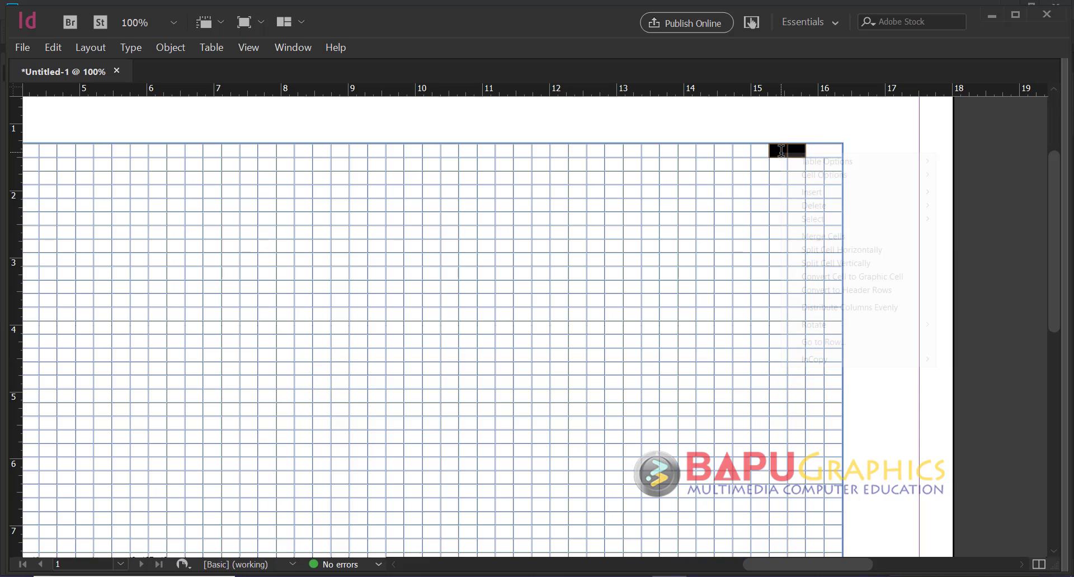
pyautogui.click(819, 236)
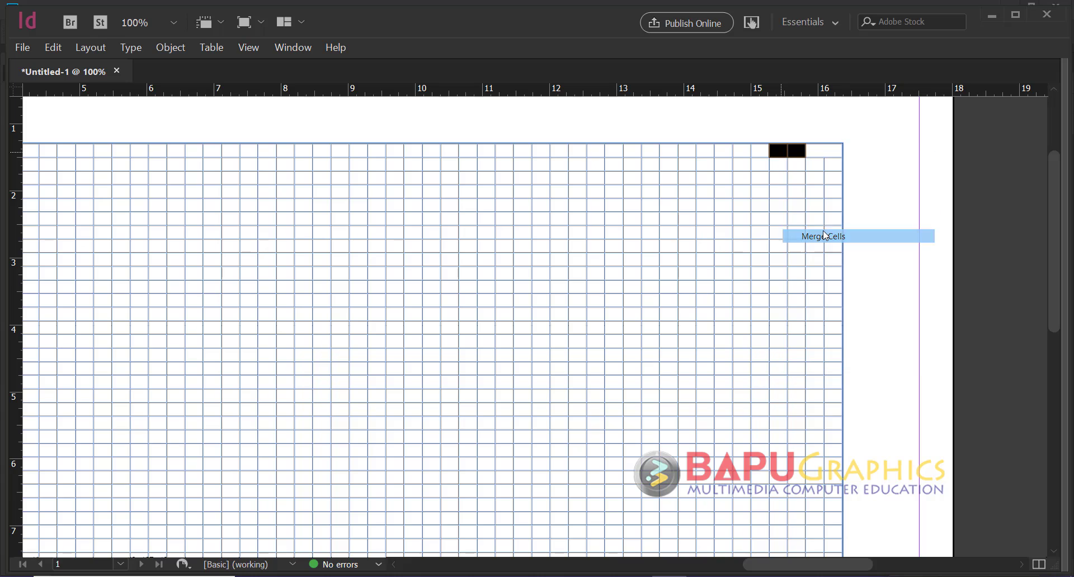
# Number the nine second-row cells before the table's last four columns from 9 down to 1, working leftward
pyautogui.click(761, 165)
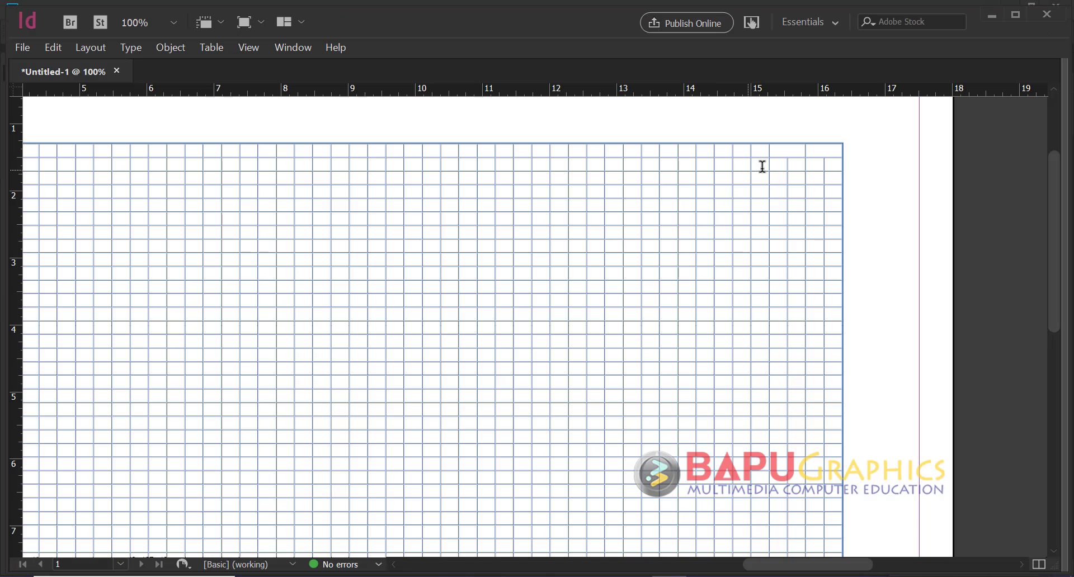
pyautogui.write('9')
pyautogui.click(735, 168)
pyautogui.write('8')
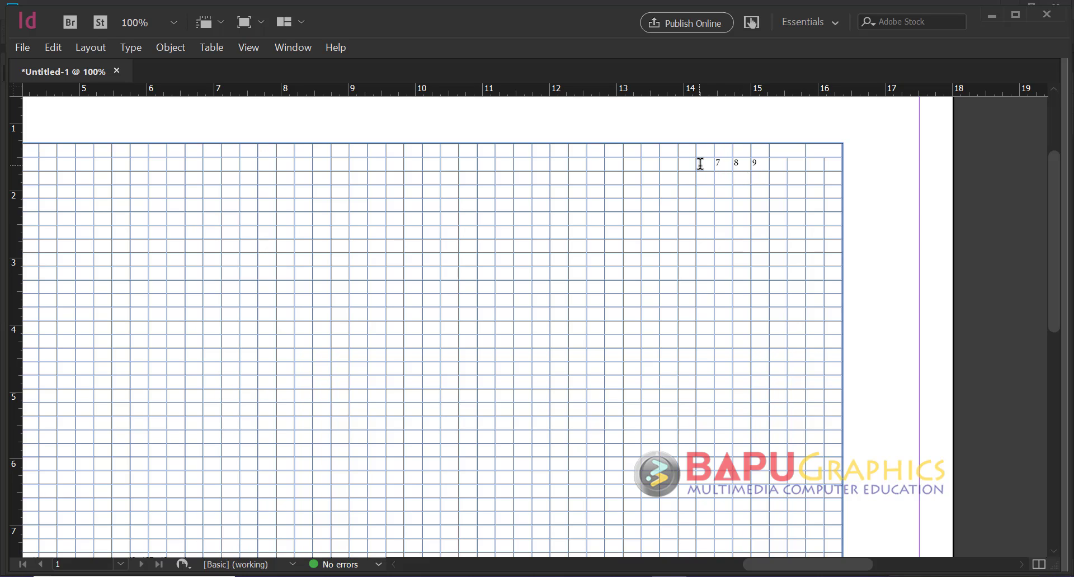
pyautogui.click(699, 164)
pyautogui.write('6')
pyautogui.click(687, 162)
pyautogui.write('5')
pyautogui.click(669, 161)
pyautogui.write('4')
pyautogui.click(625, 162)
pyautogui.write('2')
pyautogui.click(618, 160)
pyautogui.write('1')
# Check the run tally heading in Photoshop, and in InDesign merge the two second-row cells just before the number 1
pyautogui.click(478, 573)
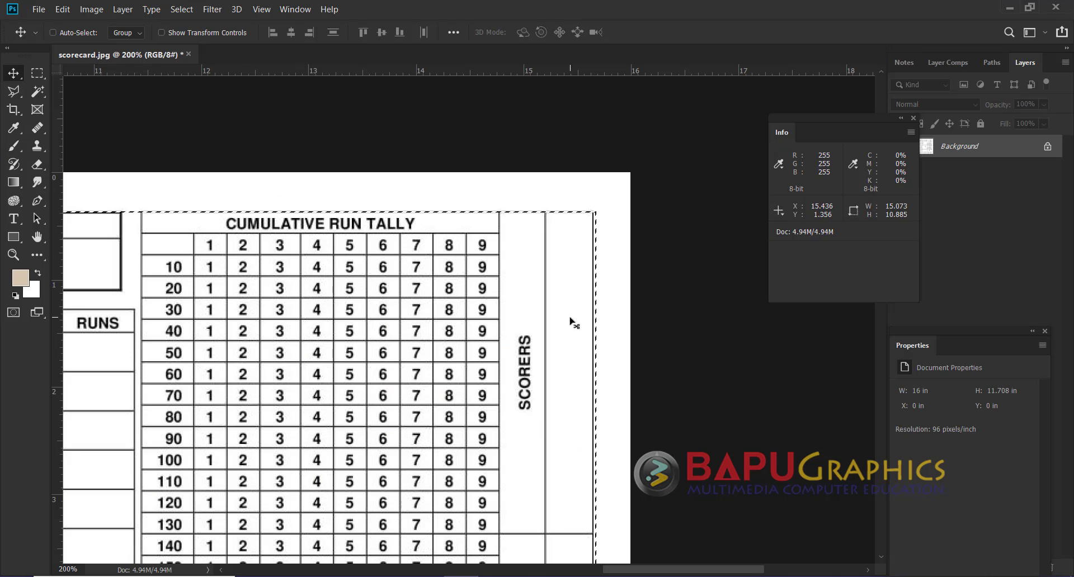
pyautogui.click(669, 576)
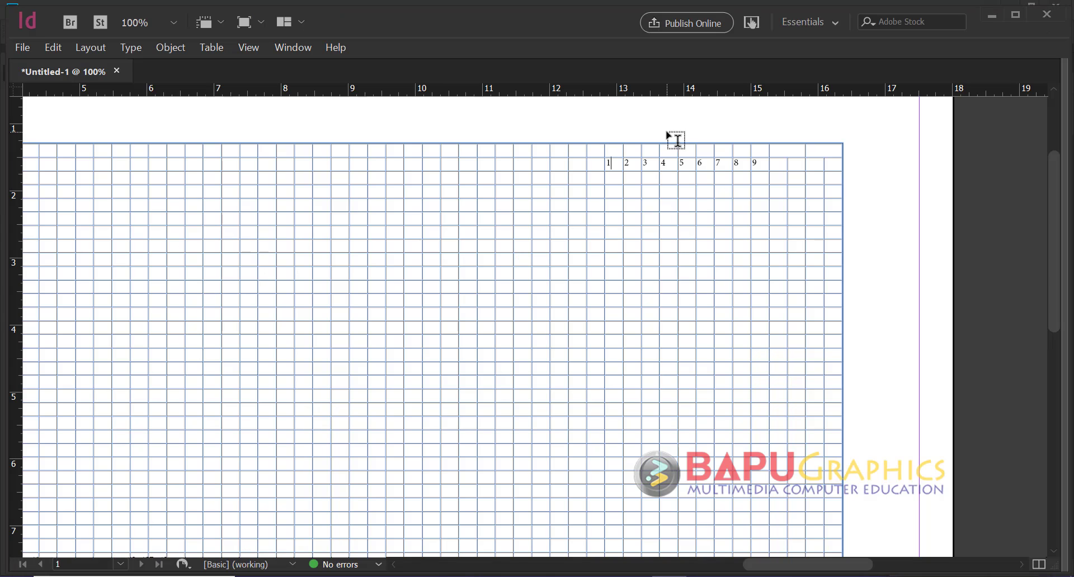
pyautogui.moveTo(597, 164); pyautogui.dragTo(580, 165)
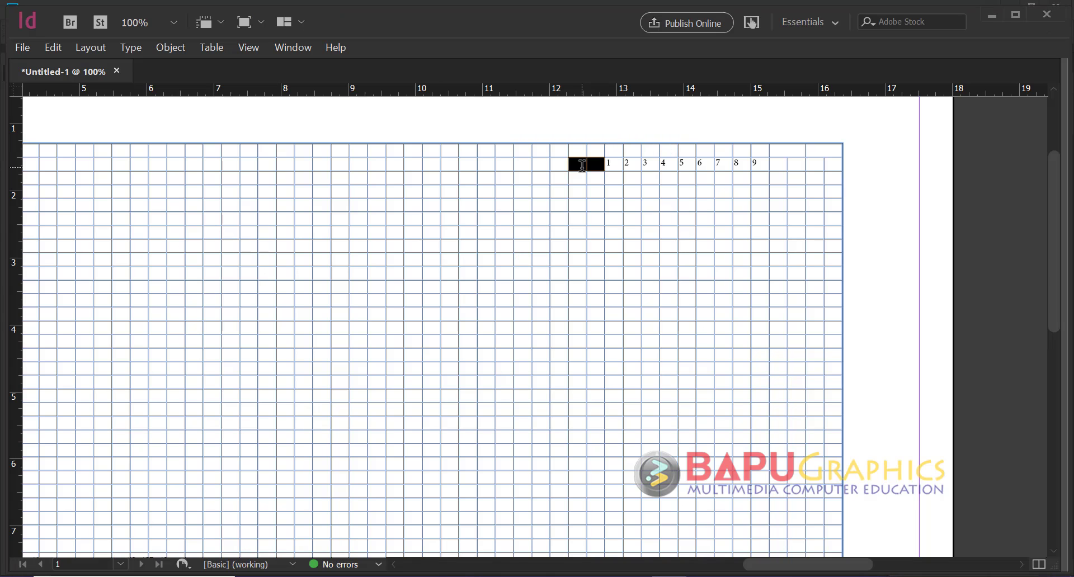
pyautogui.rightClick(582, 165)
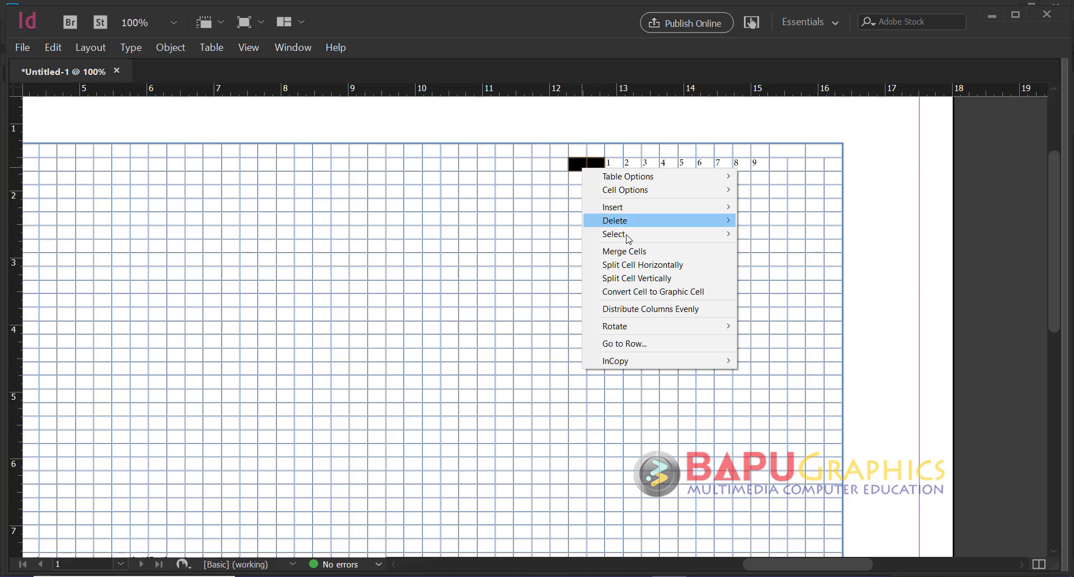
pyautogui.click(624, 251)
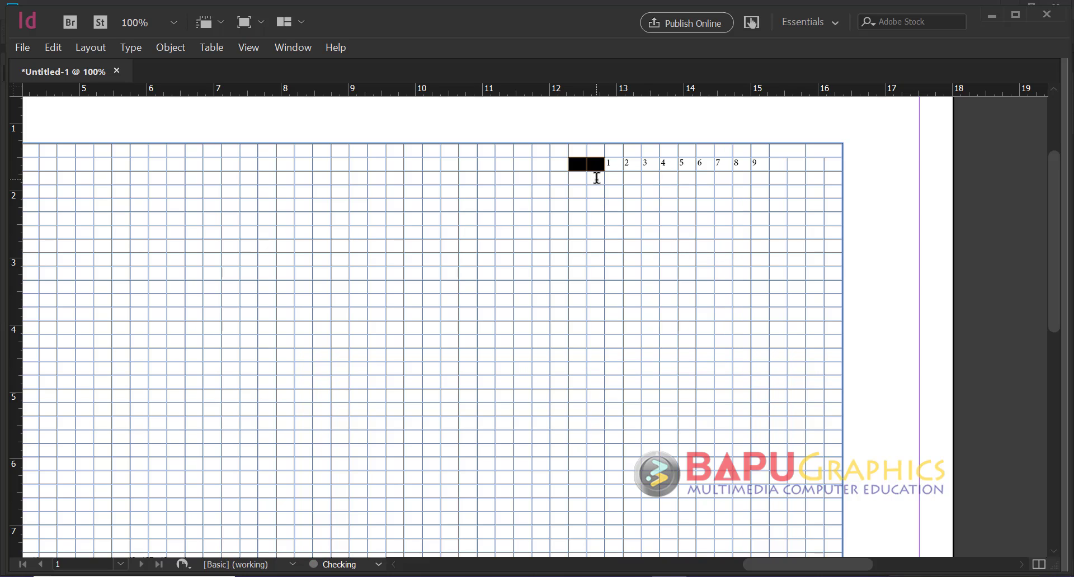
pyautogui.click(597, 177)
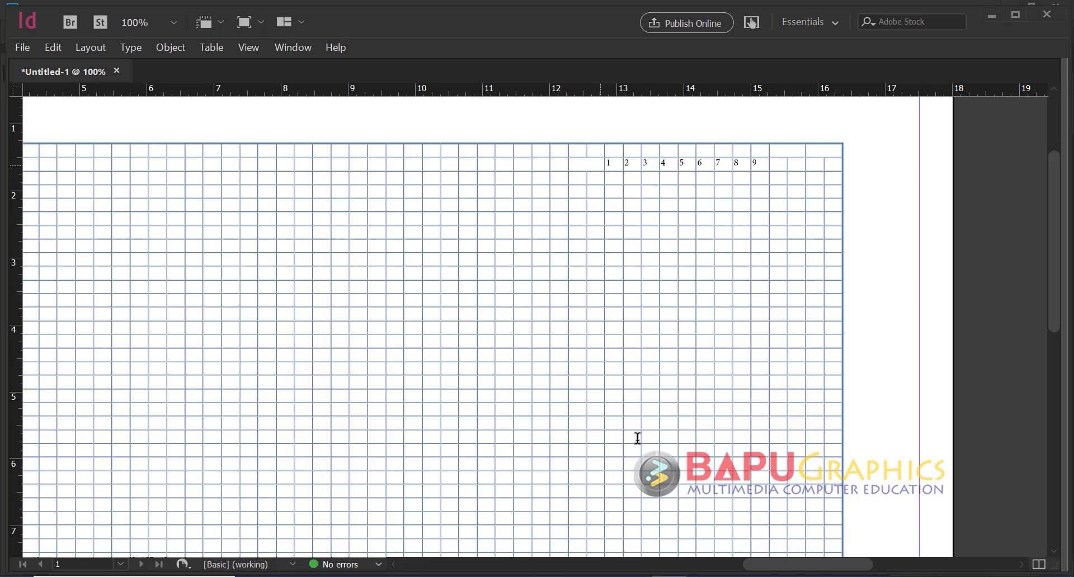
# Review the tally rows in Photoshop, and in InDesign merge the eleven top-row cells above the blank cell and numbers 1 to 9
pyautogui.click(461, 576)
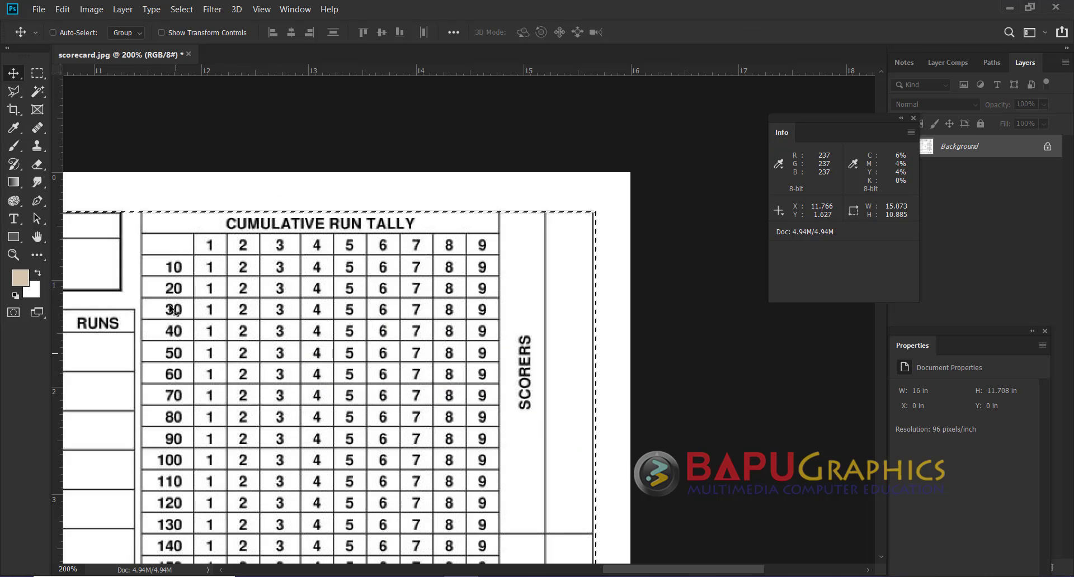
pyautogui.scroll(-3, 178, 326)
pyautogui.scroll(-20, 178, 326)
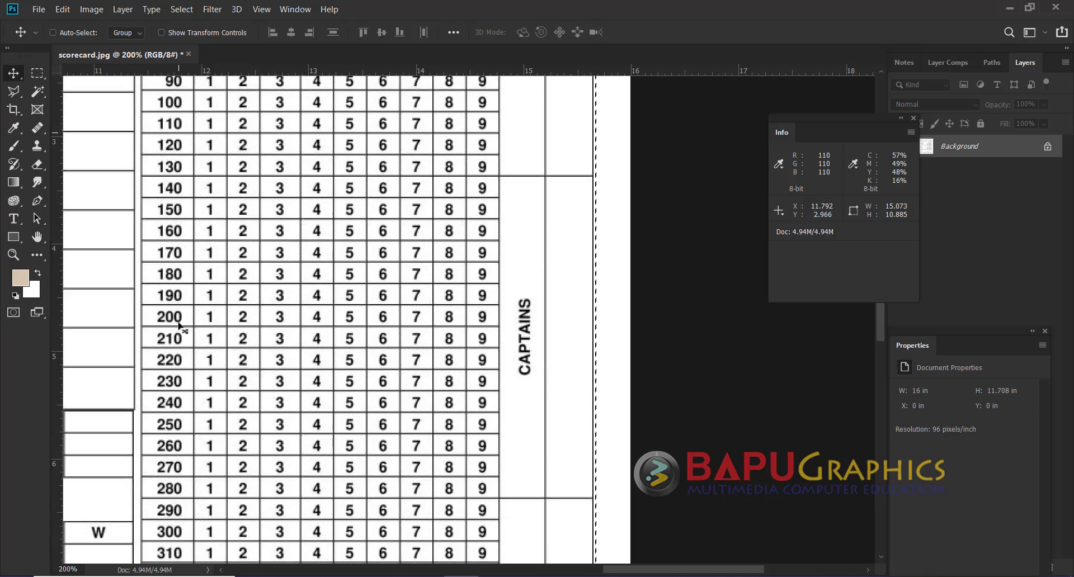
pyautogui.scroll(12, 179, 370)
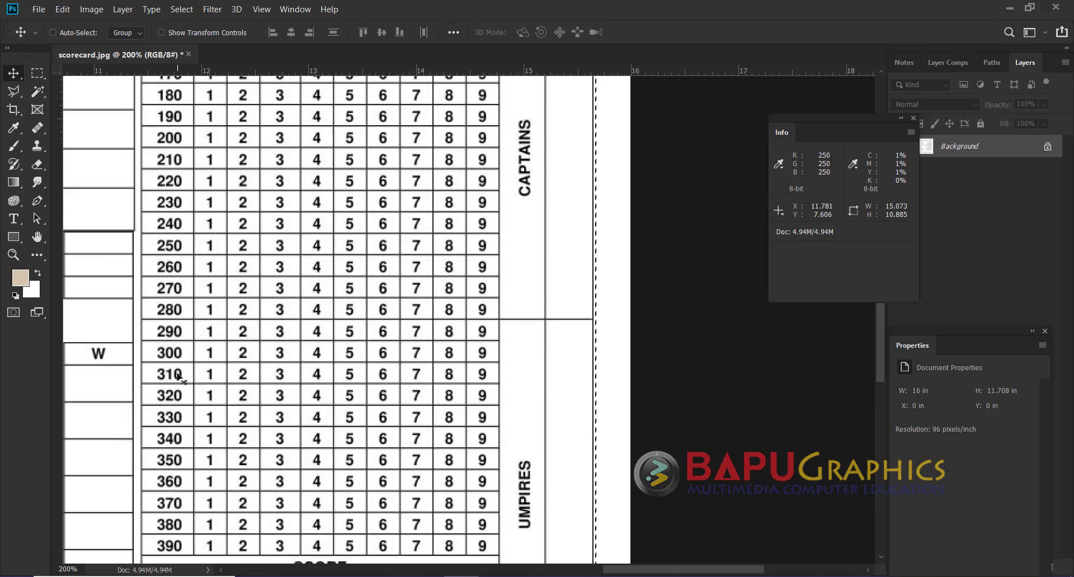
pyautogui.scroll(6, 178, 376)
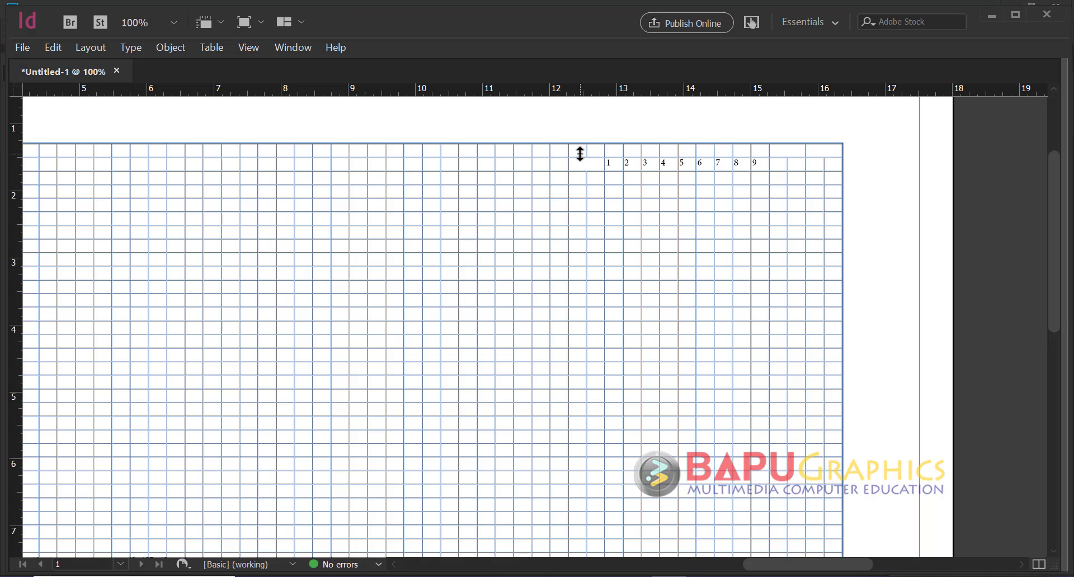
pyautogui.moveTo(580, 152); pyautogui.dragTo(763, 151)
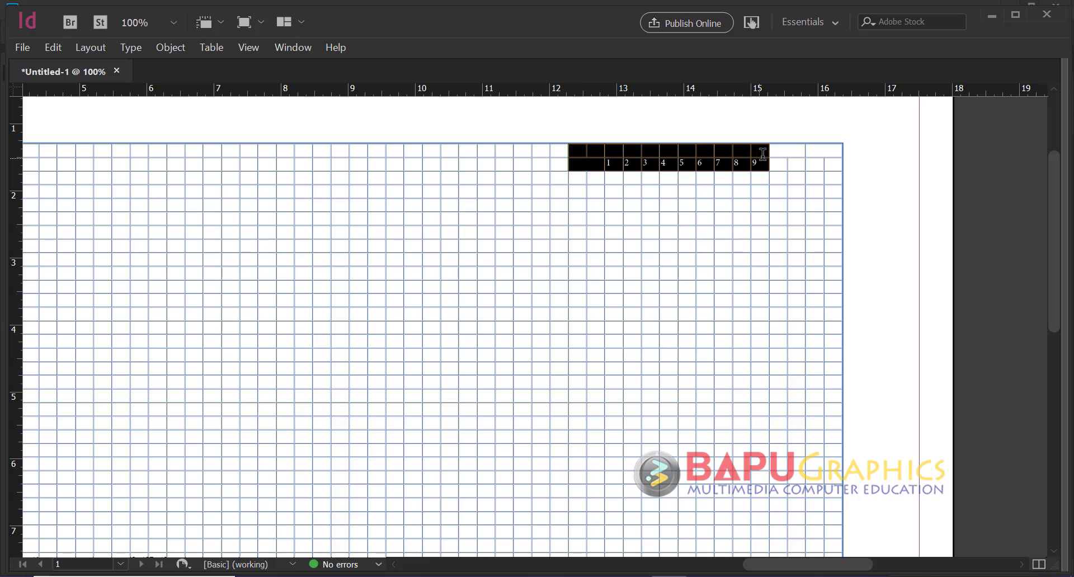
pyautogui.rightClick(763, 152)
pyautogui.click(783, 237)
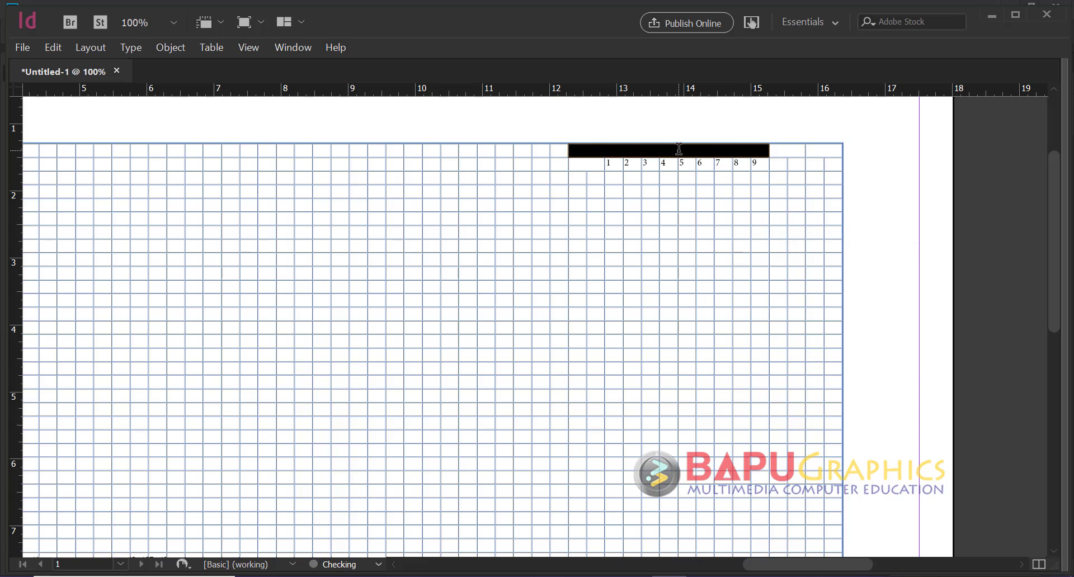
# Enter "Cumulative Run Tally" in the merged heading cell and compare it with the Photoshop reference
pyautogui.click(679, 148)
pyautogui.write('Cumulative Ru')
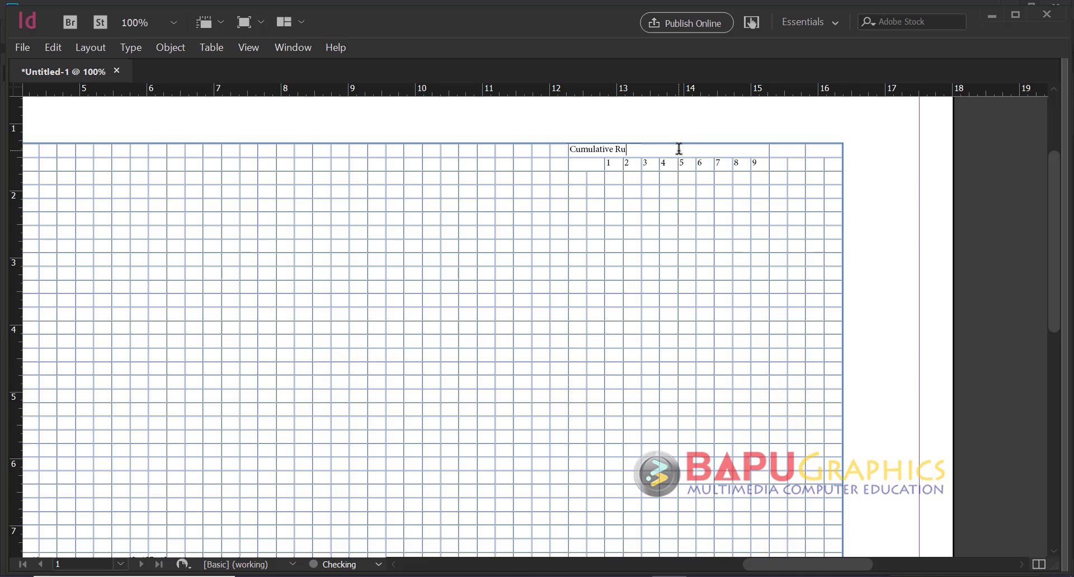
pyautogui.write('n Tally')
pyautogui.hotkey('alt', 'Tab')
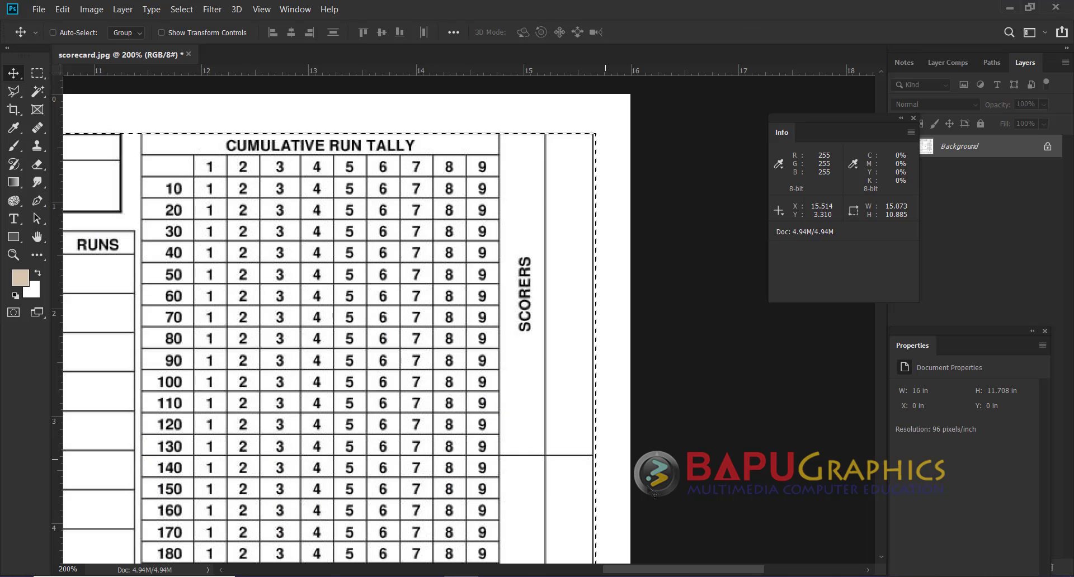
pyautogui.hotkey('alt', 'Tab')
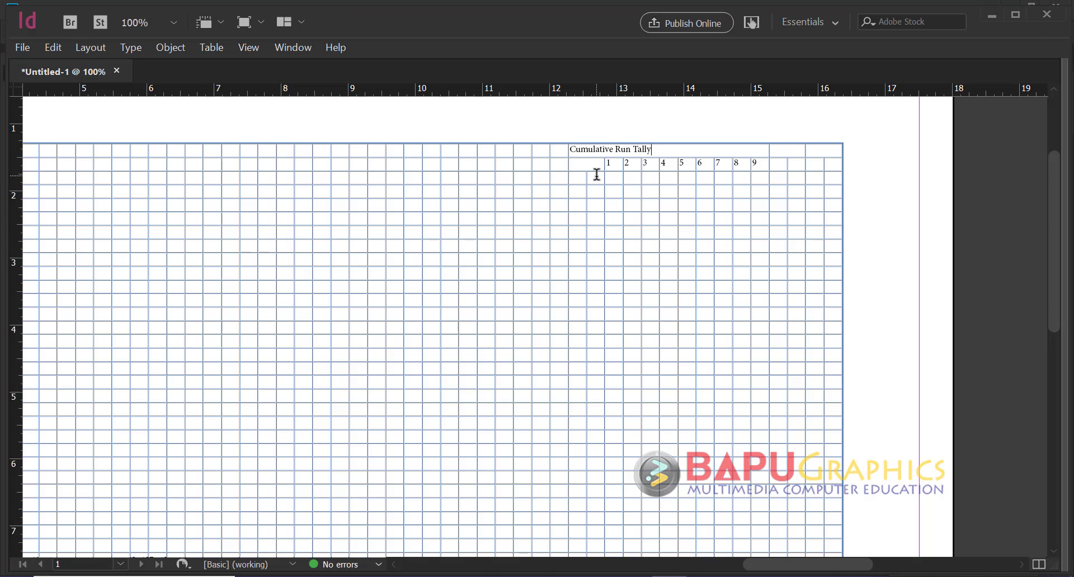
# Merge the two cells directly below the blank tally cell in the third row, and likewise in the fourth row
pyautogui.moveTo(588, 176); pyautogui.dragTo(597, 177)
pyautogui.rightClick(594, 176)
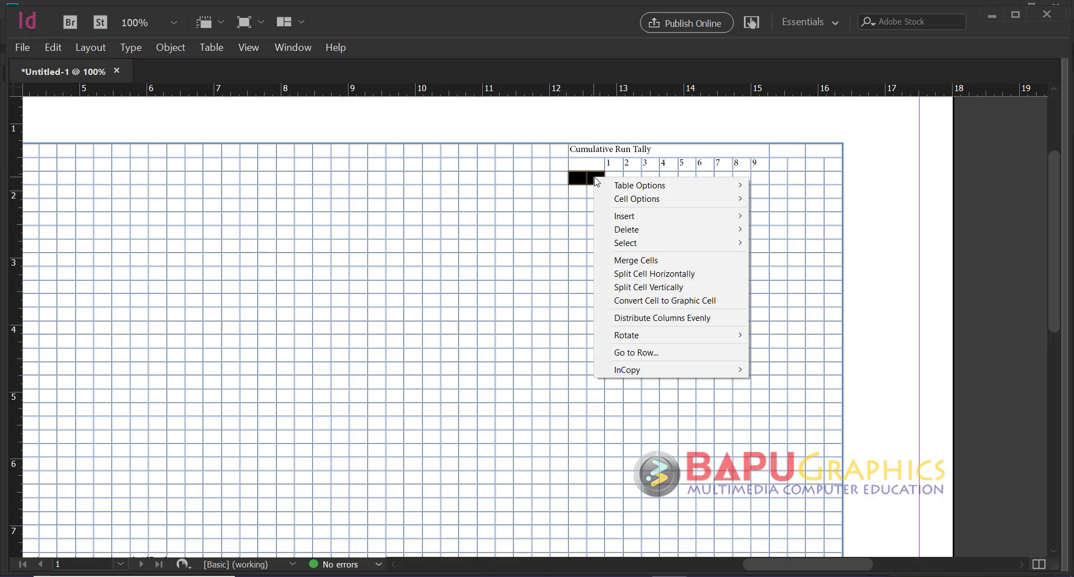
pyautogui.click(644, 259)
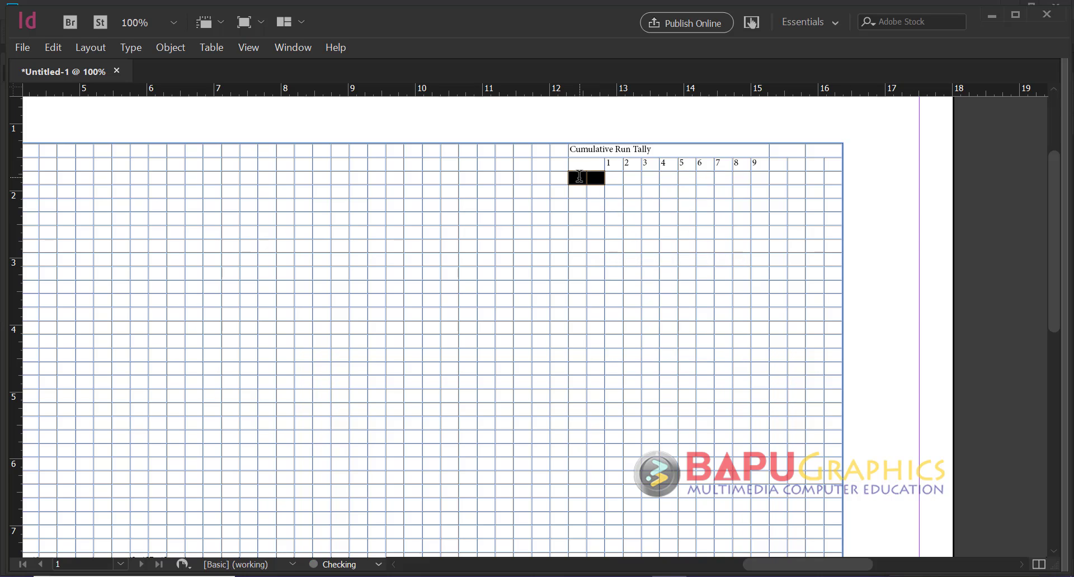
pyautogui.click(580, 176)
pyautogui.moveTo(580, 193); pyautogui.dragTo(595, 193)
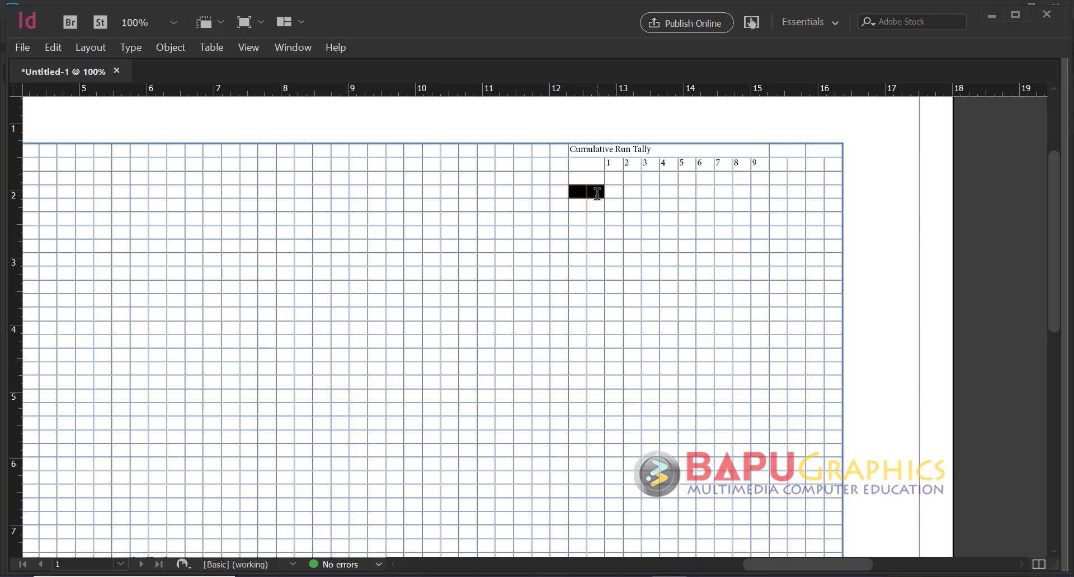
pyautogui.rightClick(595, 193)
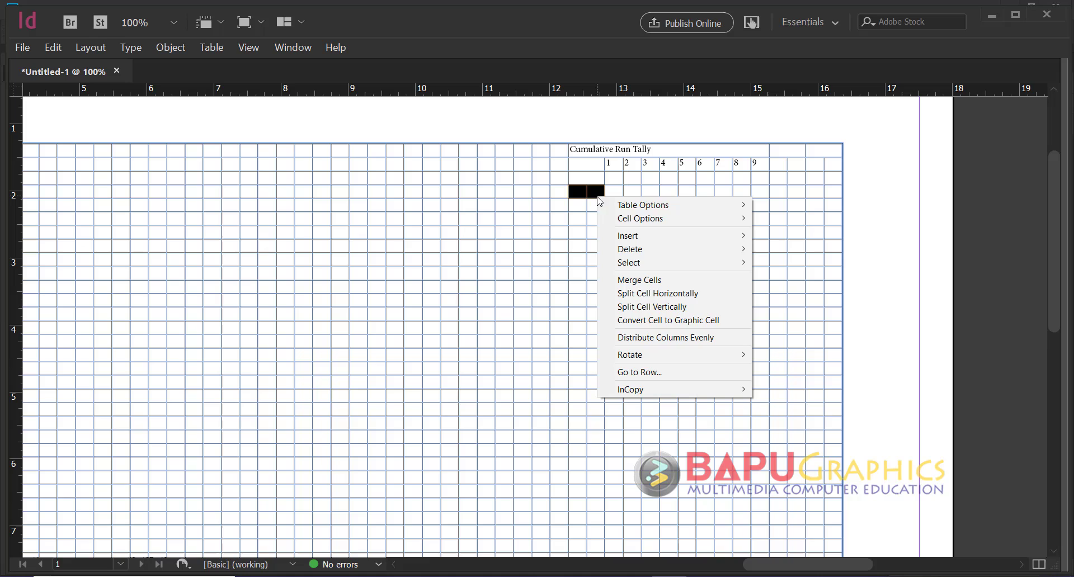
pyautogui.click(643, 279)
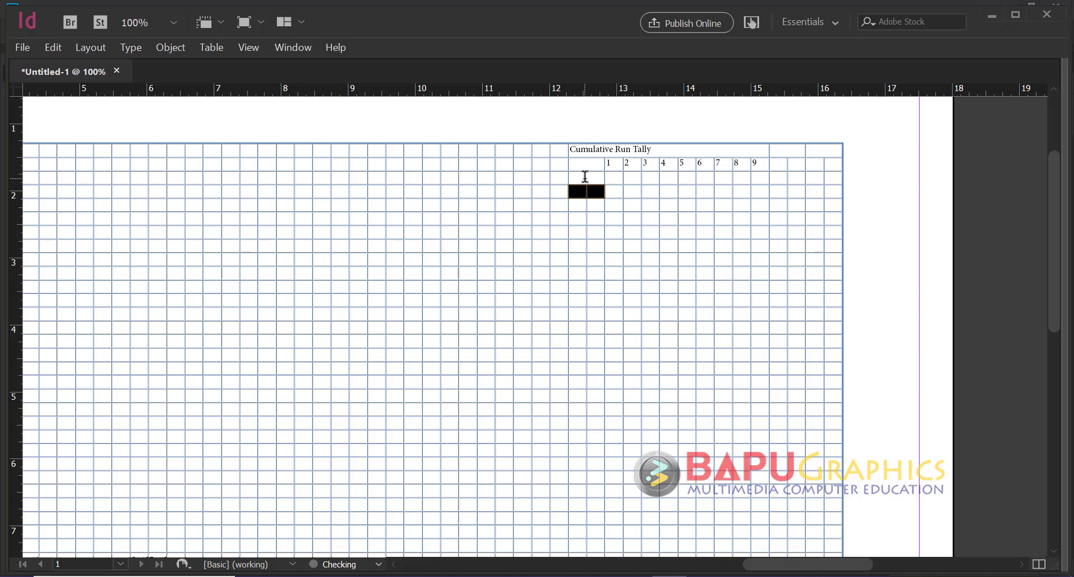
# Enter 10 and 20 in the merged third-row and fourth-row cells of the tally's first column
pyautogui.click(585, 176)
pyautogui.write('0')
pyautogui.keyDown('shift'); pyautogui.click(593, 193); pyautogui.keyUp('shift')
pyautogui.moveTo(583, 202); pyautogui.dragTo(601, 434)
pyautogui.scroll(-3, 602, 434)
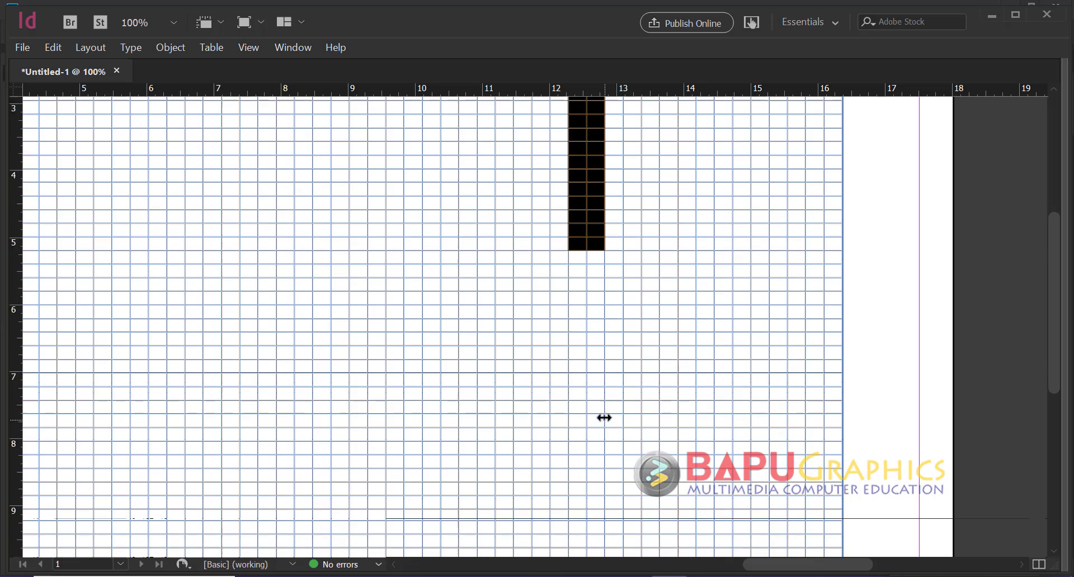
pyautogui.rightClick(600, 240)
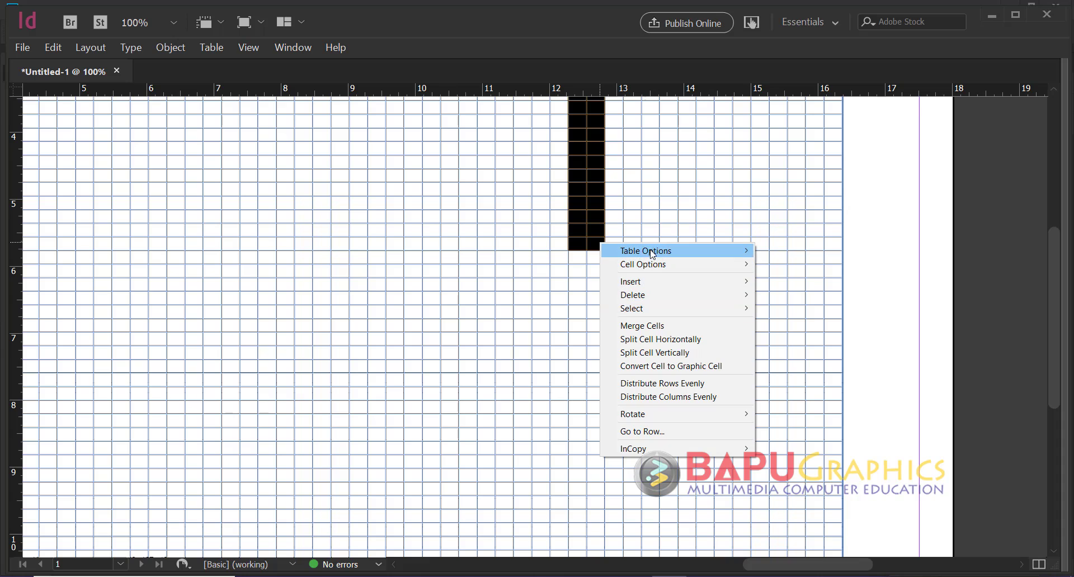
pyautogui.click(599, 246)
pyautogui.scroll(3, 604, 232)
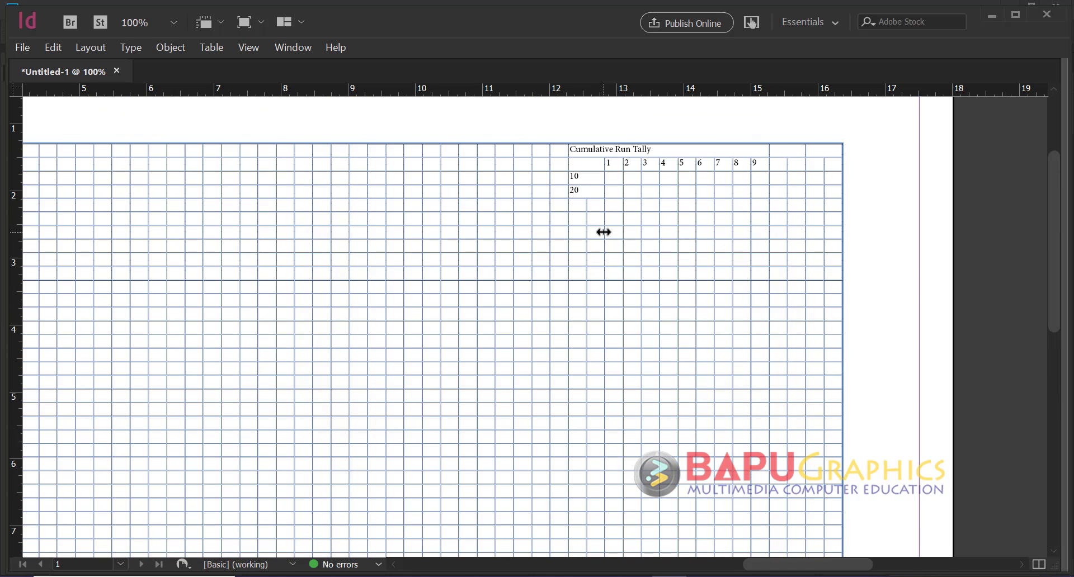
# Paste the copied 10 and 20 cells repeatedly over the twenty two-cell rows directly below them
pyautogui.moveTo(577, 203); pyautogui.dragTo(600, 459)
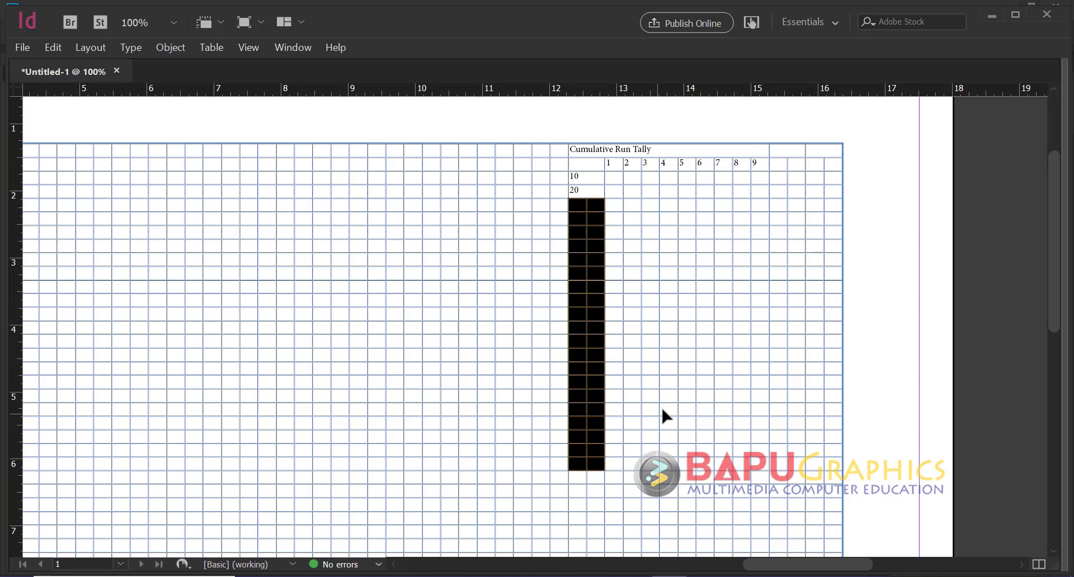
pyautogui.hotkey('ctrl', 'v')
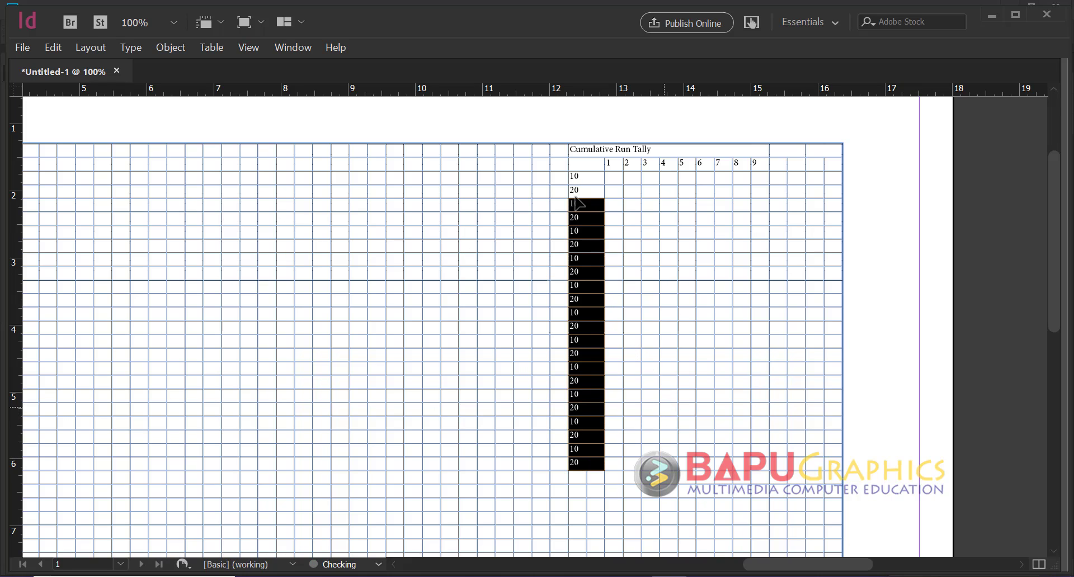
pyautogui.scroll(-3, 592, 447)
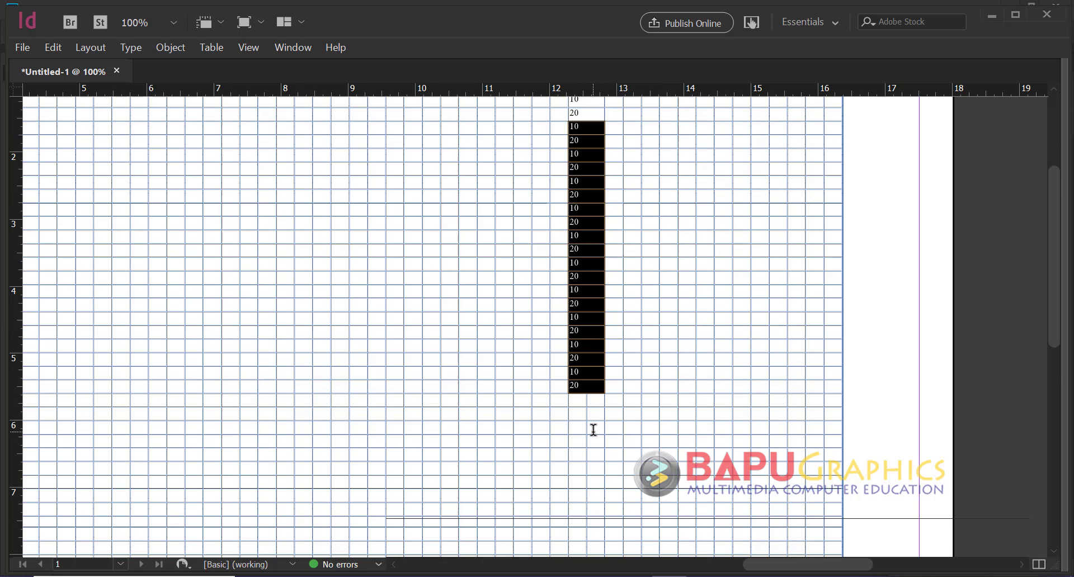
pyautogui.scroll(3, 585, 408)
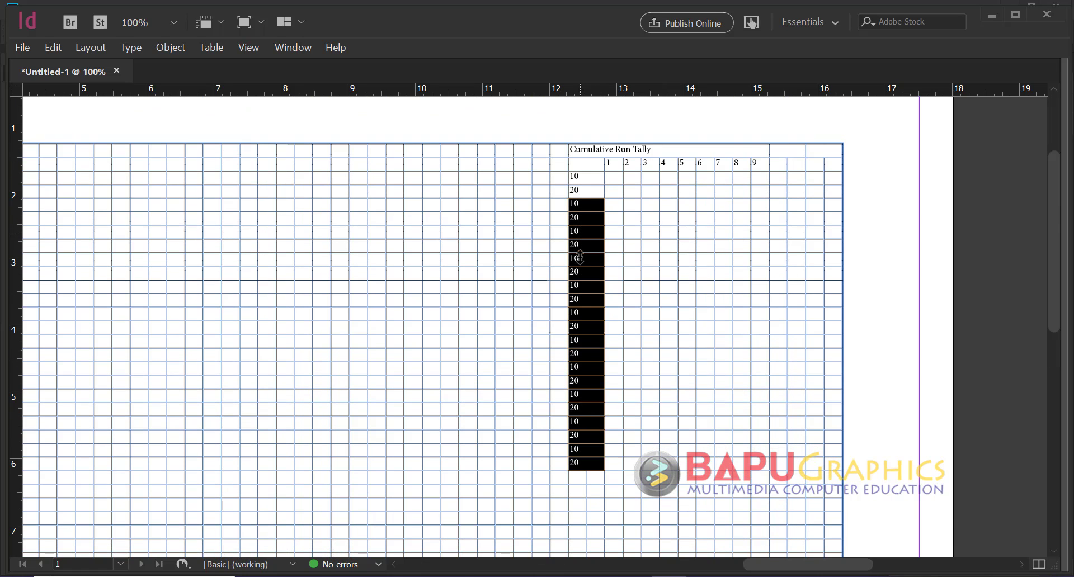
pyautogui.scroll(-6, 580, 257)
pyautogui.scroll(3, 571, 284)
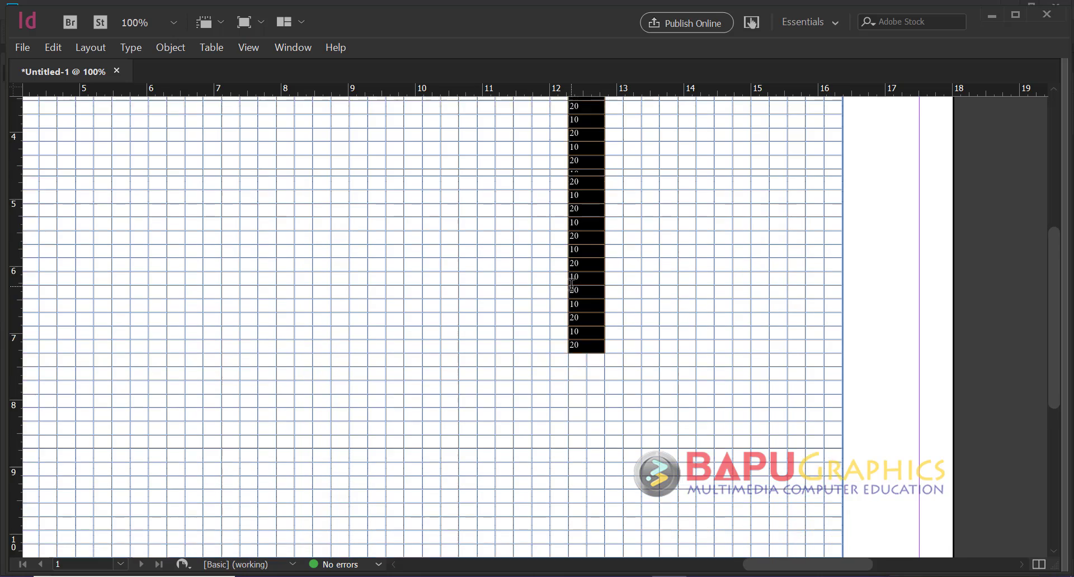
# Copy the run of merged 10 and 20 cells and paste it over the next rows down toward the Over numbers
pyautogui.moveTo(571, 284); pyautogui.dragTo(571, 182)
pyautogui.scroll(3, 571, 224)
pyautogui.moveTo(576, 138); pyautogui.dragTo(603, 408)
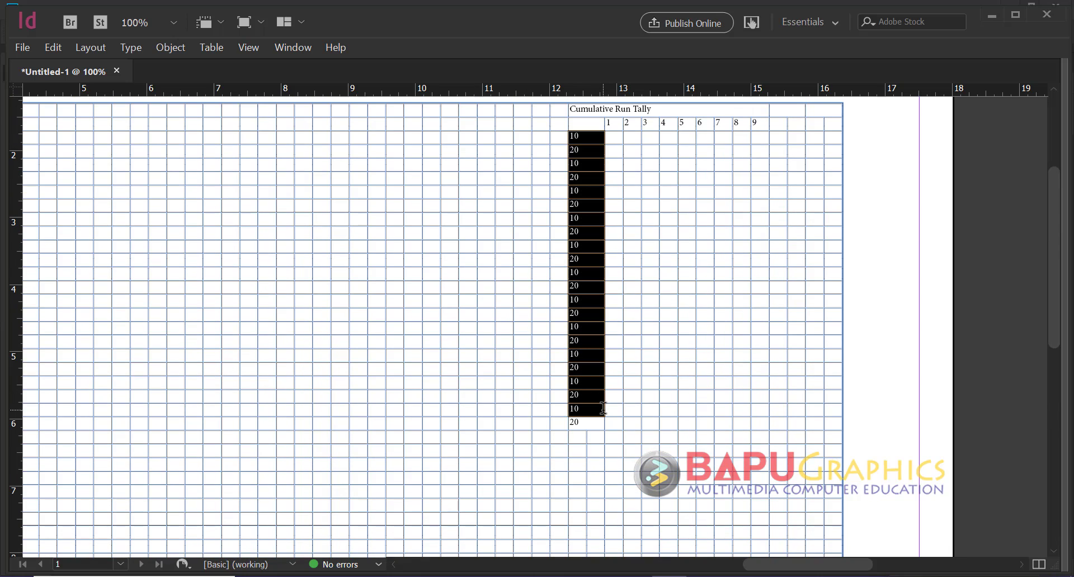
pyautogui.scroll(-6, 608, 367)
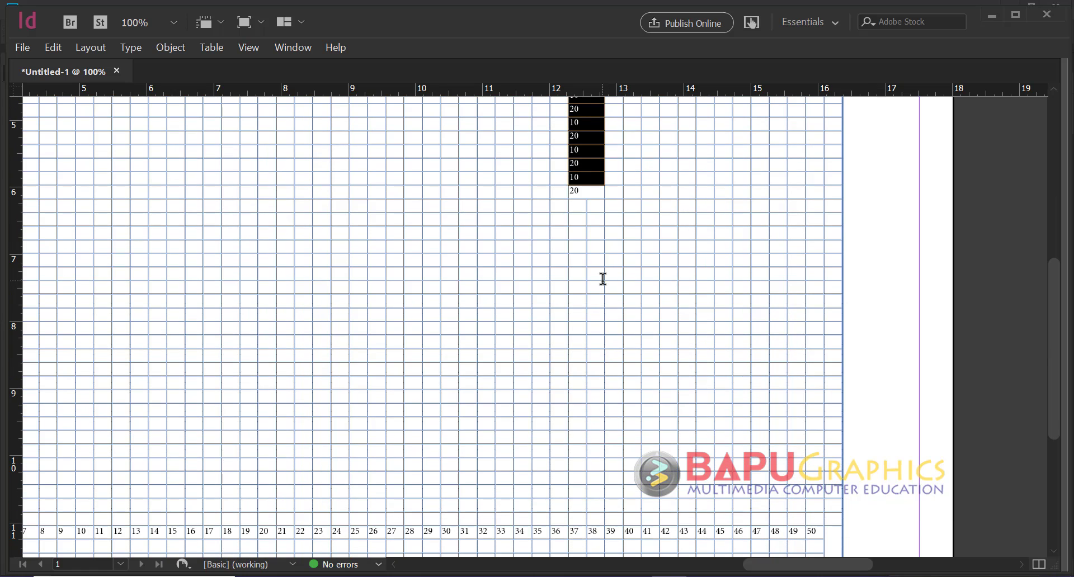
pyautogui.moveTo(575, 202); pyautogui.dragTo(594, 458)
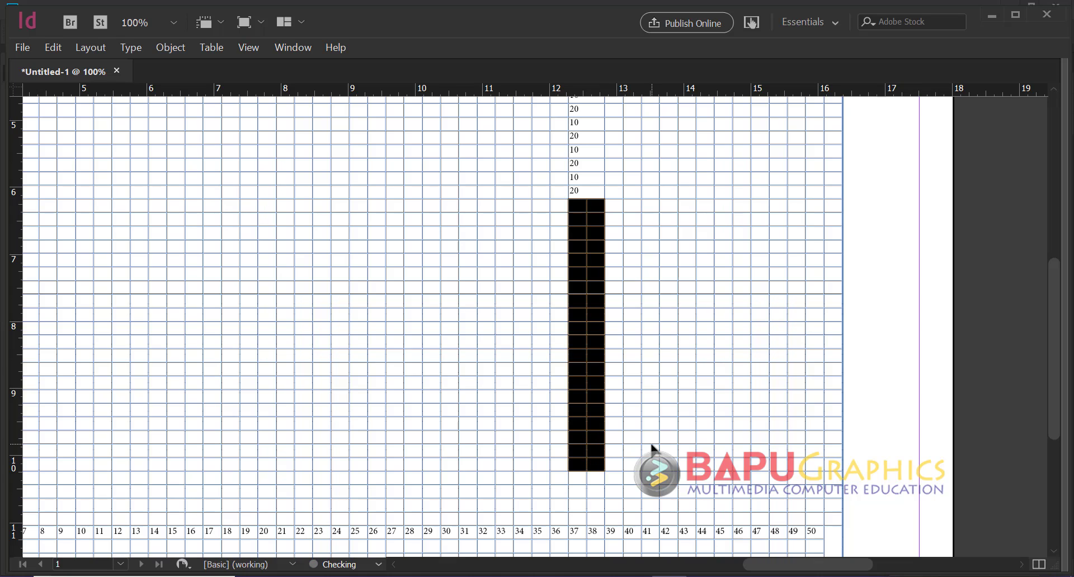
pyautogui.hotkey('ctrl', 'v')
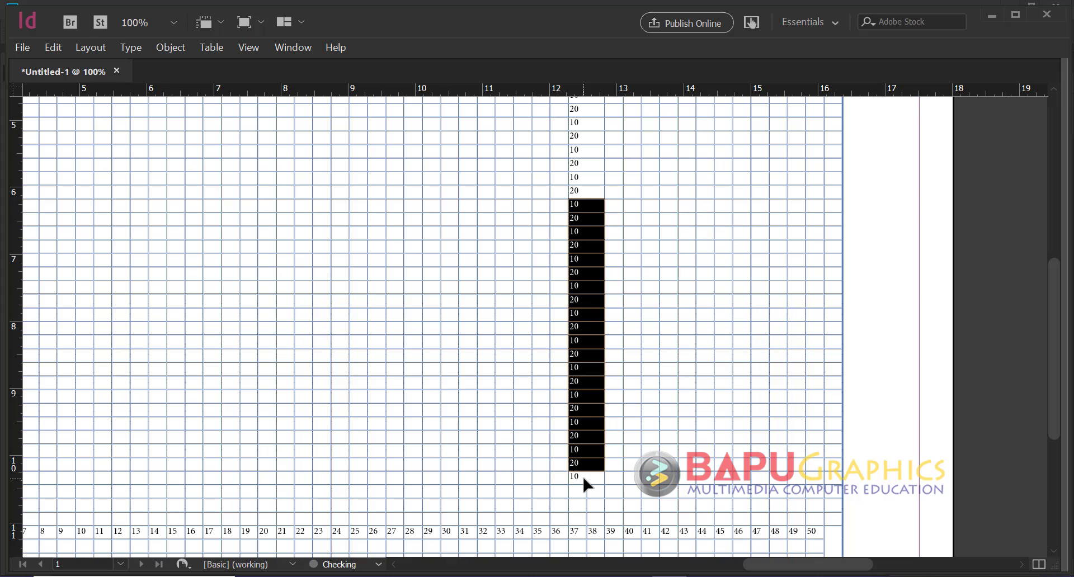
# Remove the surplus 10 just below the pasted run and restore its merged cell to two separate empty cells
pyautogui.click(583, 478)
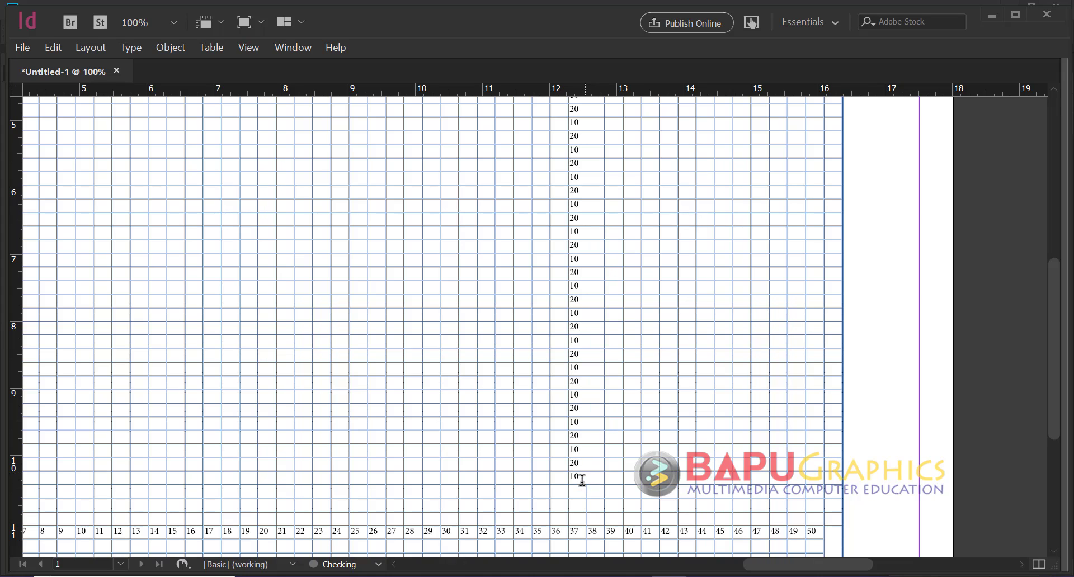
pyautogui.moveTo(579, 486); pyautogui.dragTo(590, 485)
pyautogui.click(590, 475)
pyautogui.moveTo(582, 488); pyautogui.dragTo(583, 477)
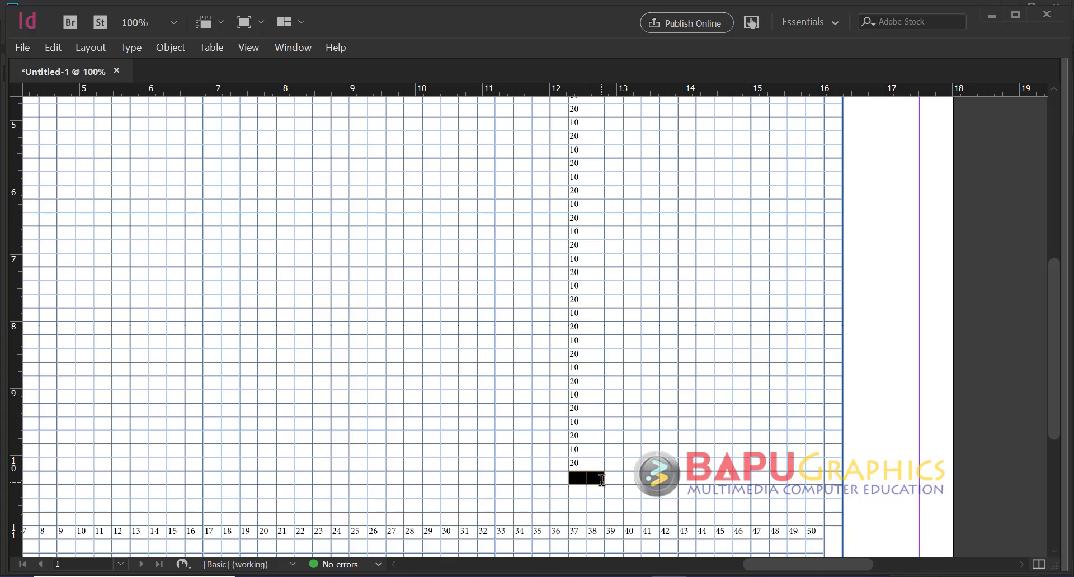
pyautogui.click(602, 480)
pyautogui.scroll(10, 612, 397)
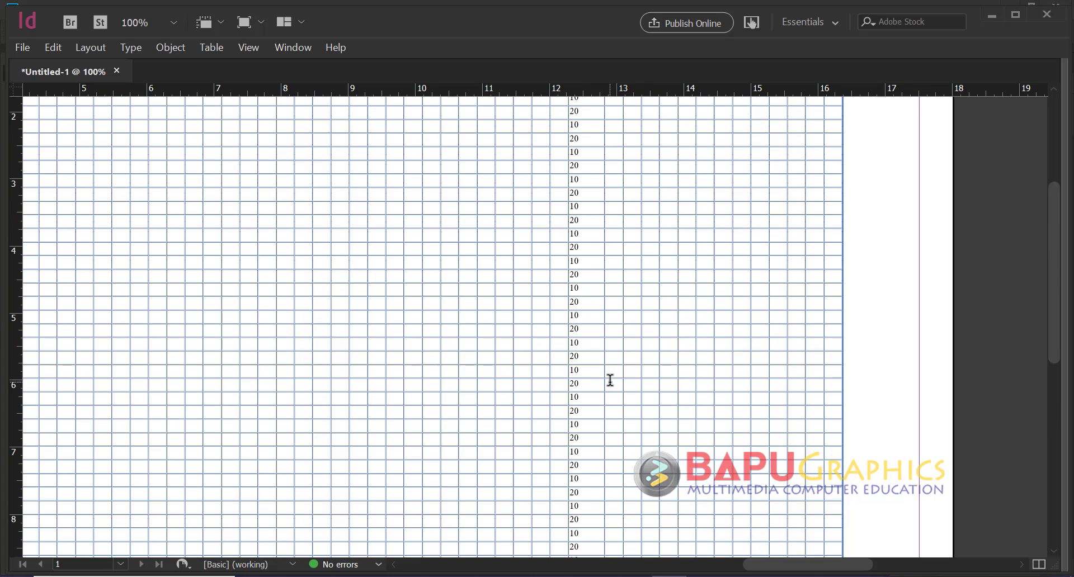
# Renumber the tally's first column in tens from 30 to 390 and unmerge the three empty merged cells below 390
pyautogui.scroll(-2, 609, 350)
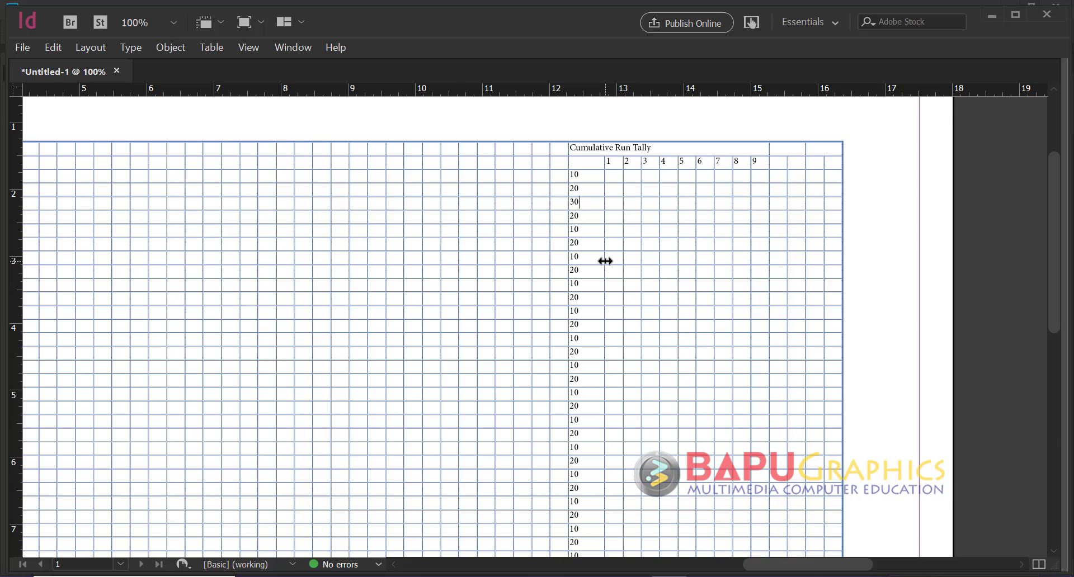
pyautogui.hotkey('ctrl', '=')
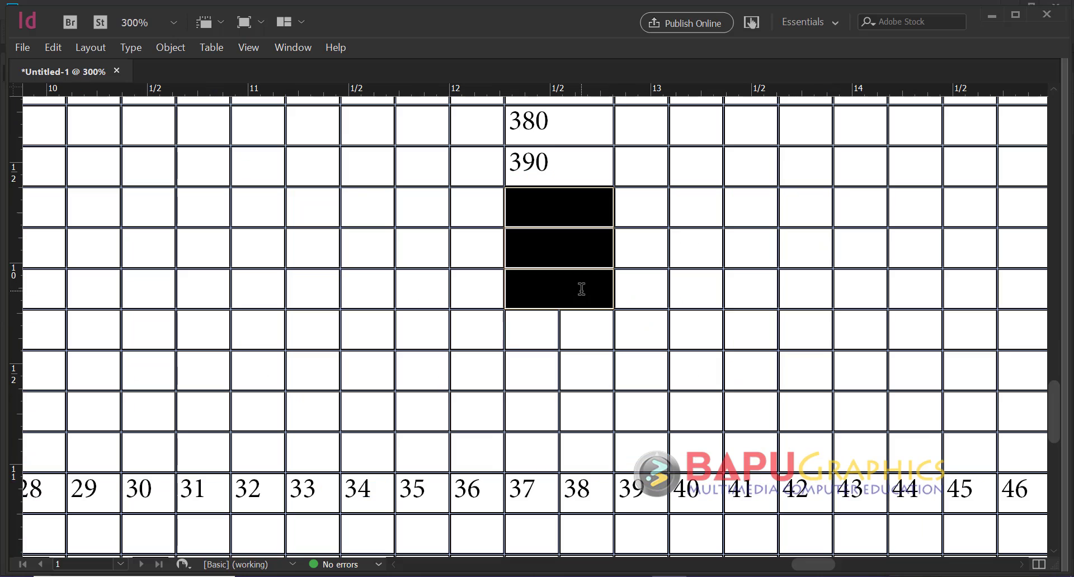
pyautogui.click(561, 163)
pyautogui.scroll(5, 600, 227)
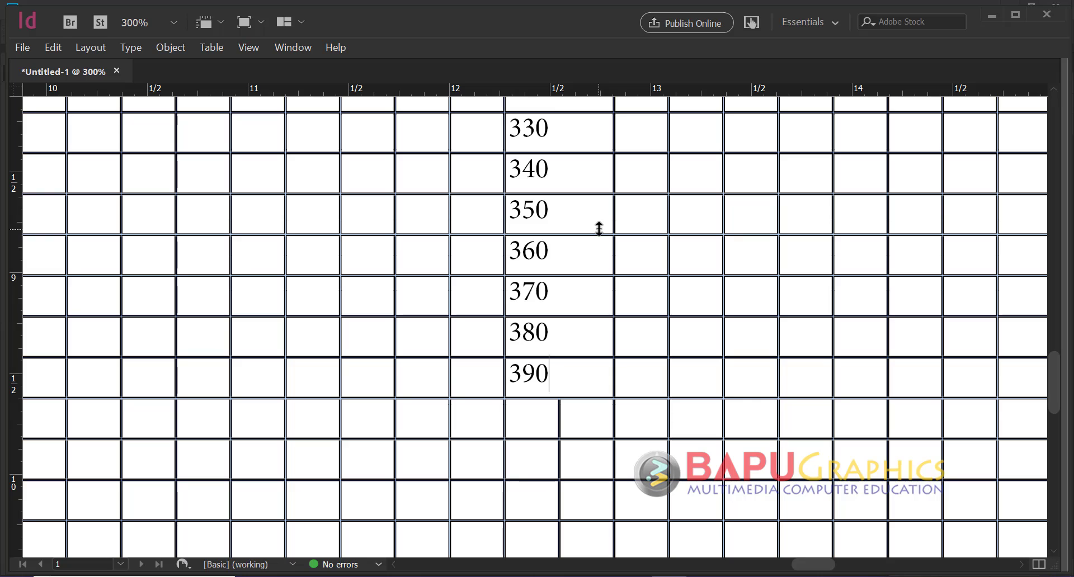
# Leave text editing, switch to Photoshop to examine the scorecard's tally rows down to 390, and return to InDesign
pyautogui.click(565, 348)
pyautogui.write('v')
pyautogui.press('BackSpace')
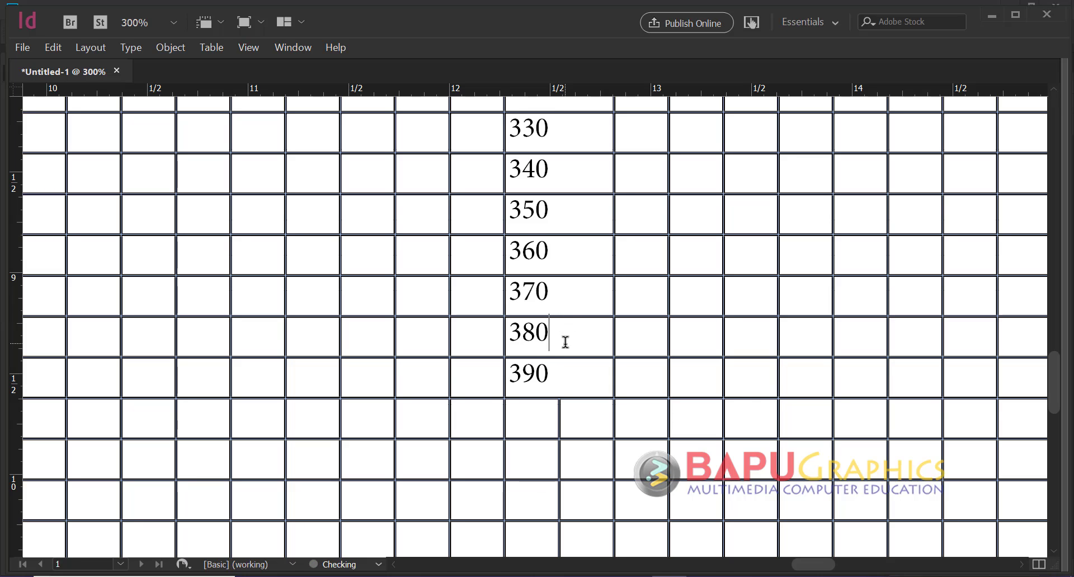
pyautogui.press('Escape')
pyautogui.press('Escape')
pyautogui.hotkey('alt', 'Tab')
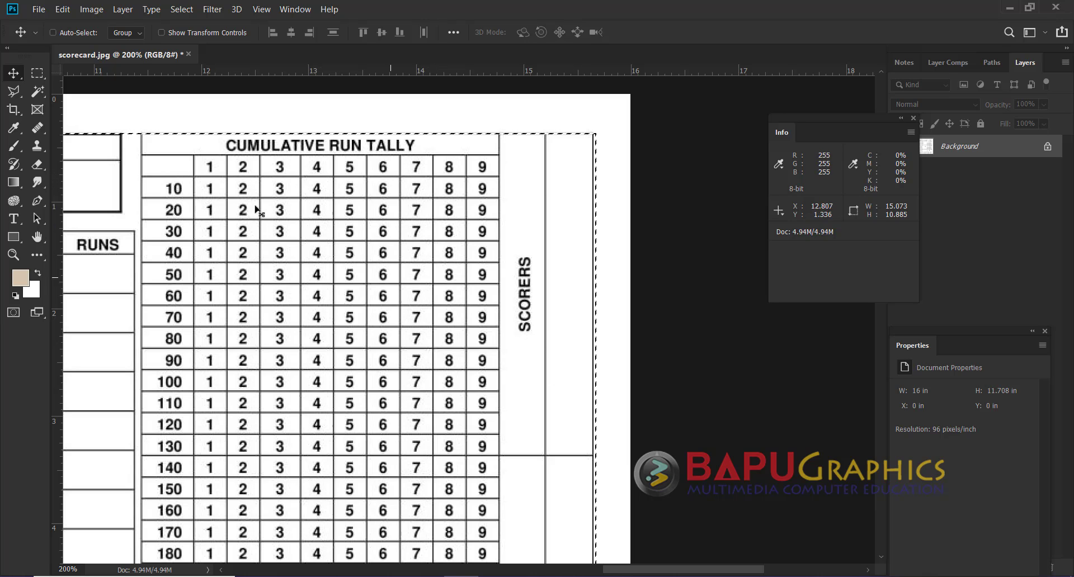
pyautogui.scroll(-3, 274, 238)
pyautogui.scroll(-9, 274, 237)
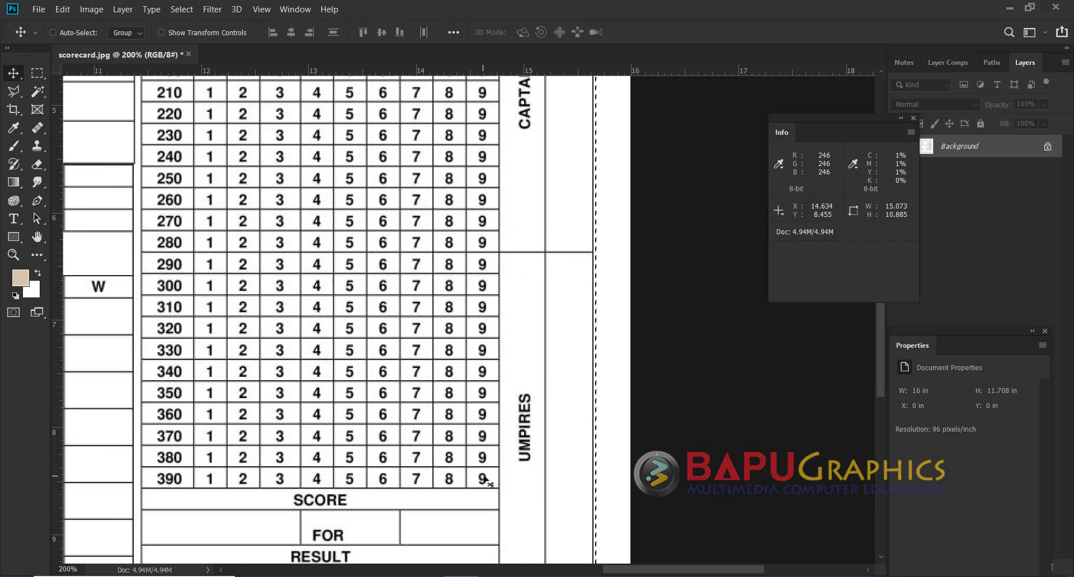
pyautogui.hotkey('alt', 'Tab')
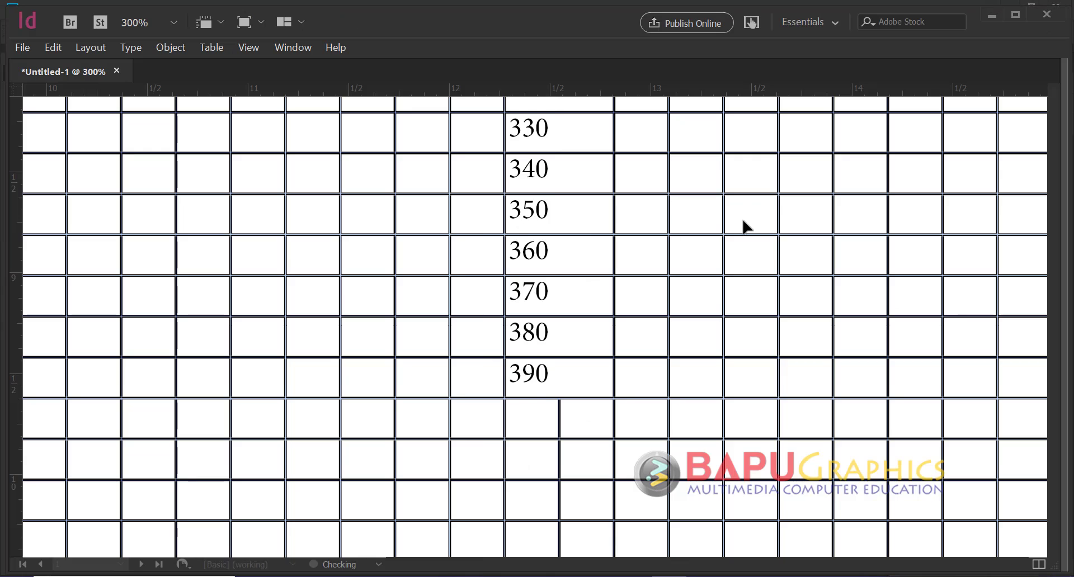
# Copy the 1 to 9 header cells and paste them into every tally row from 10 to 390
pyautogui.scroll(3, 739, 218)
pyautogui.scroll(10, 734, 219)
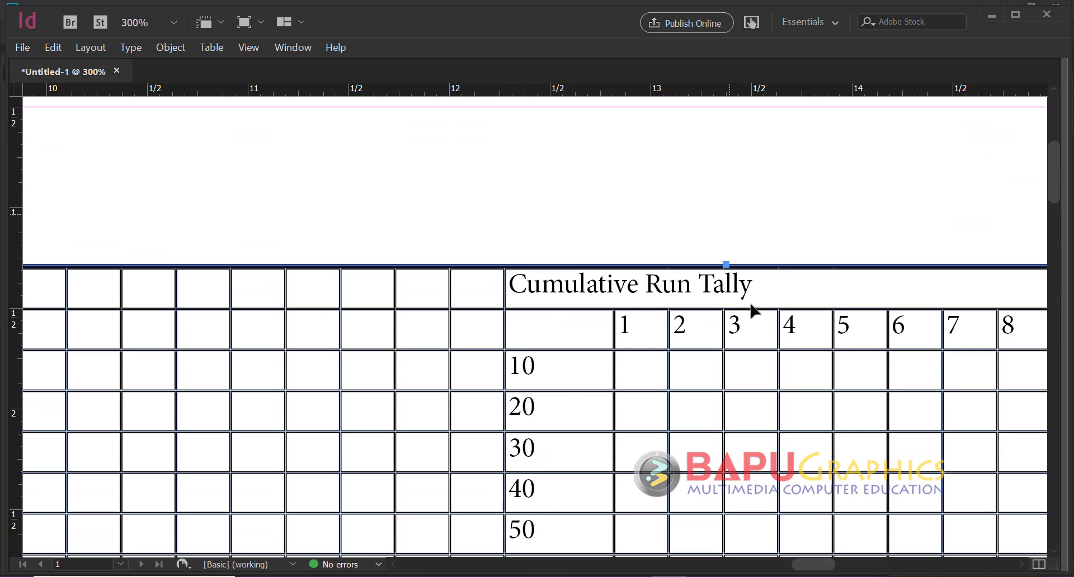
pyautogui.hotkey('ctrl', '-')
pyautogui.moveTo(649, 360); pyautogui.dragTo(601, 221)
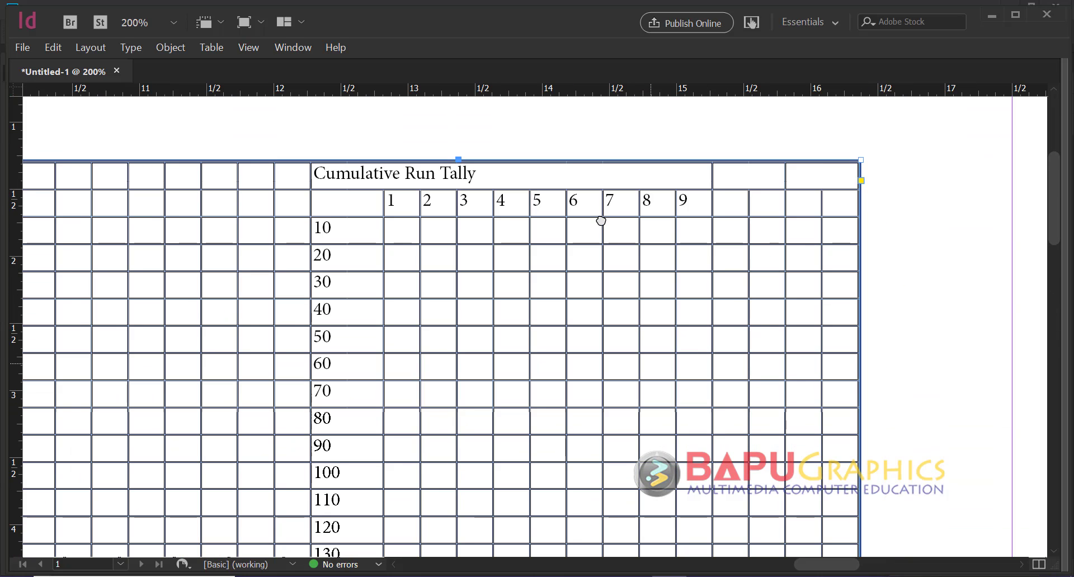
pyautogui.click(398, 201)
pyautogui.moveTo(394, 201); pyautogui.dragTo(684, 204)
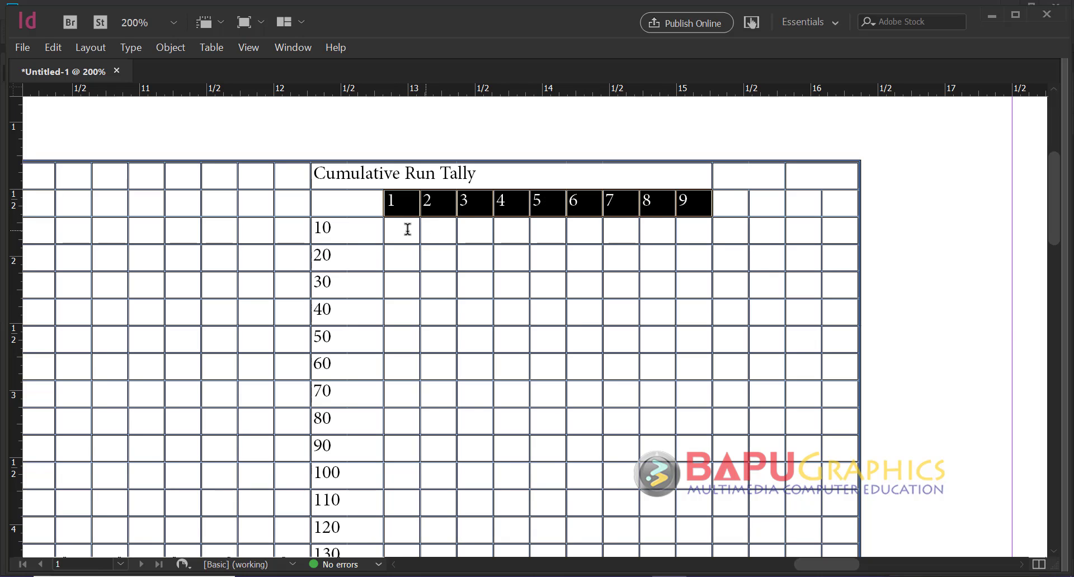
pyautogui.moveTo(408, 229); pyautogui.dragTo(679, 476)
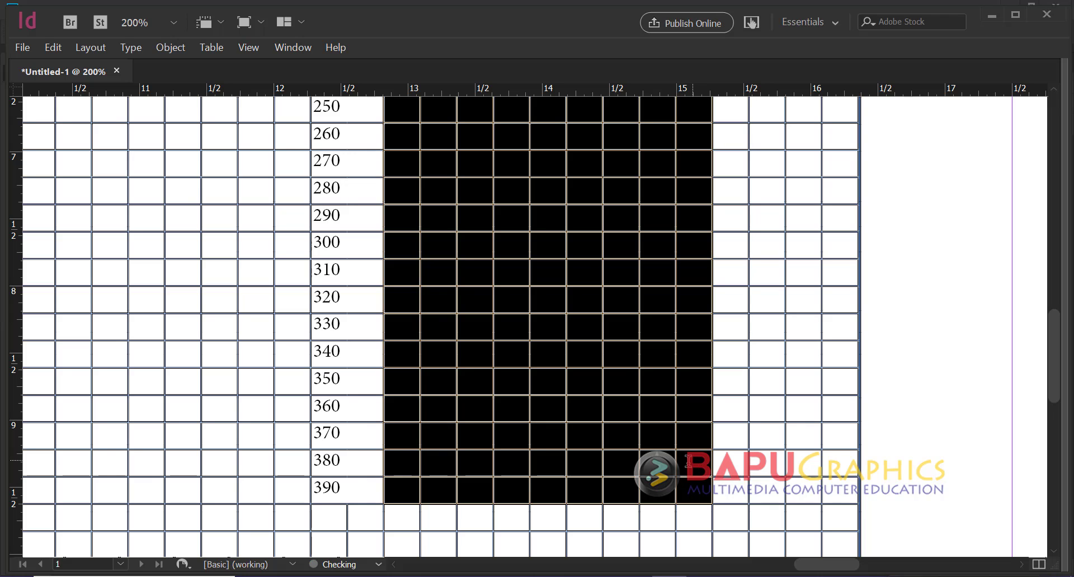
pyautogui.hotkey('ctrl', 'v')
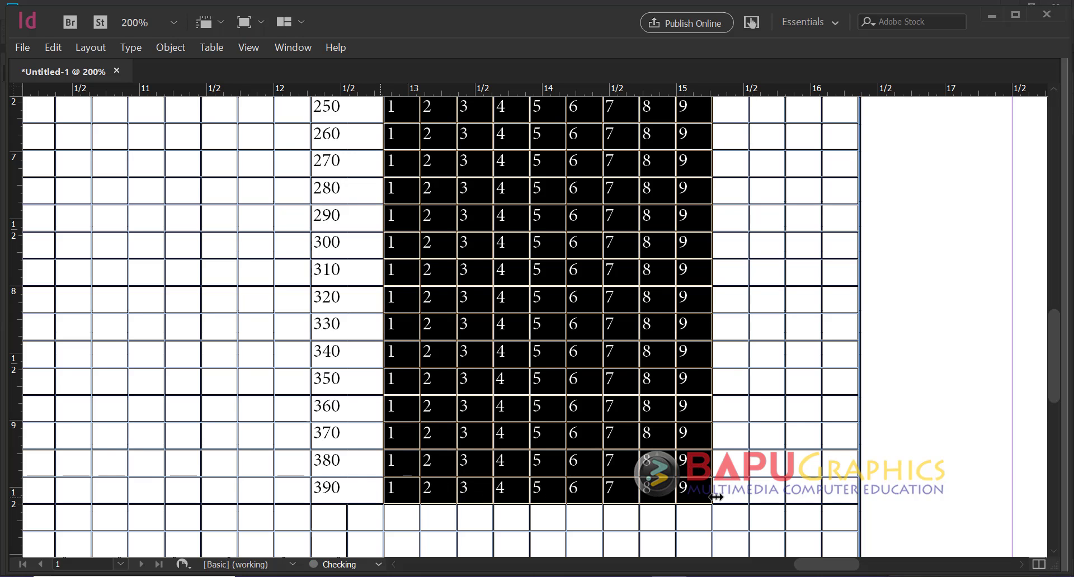
pyautogui.scroll(10, 669, 364)
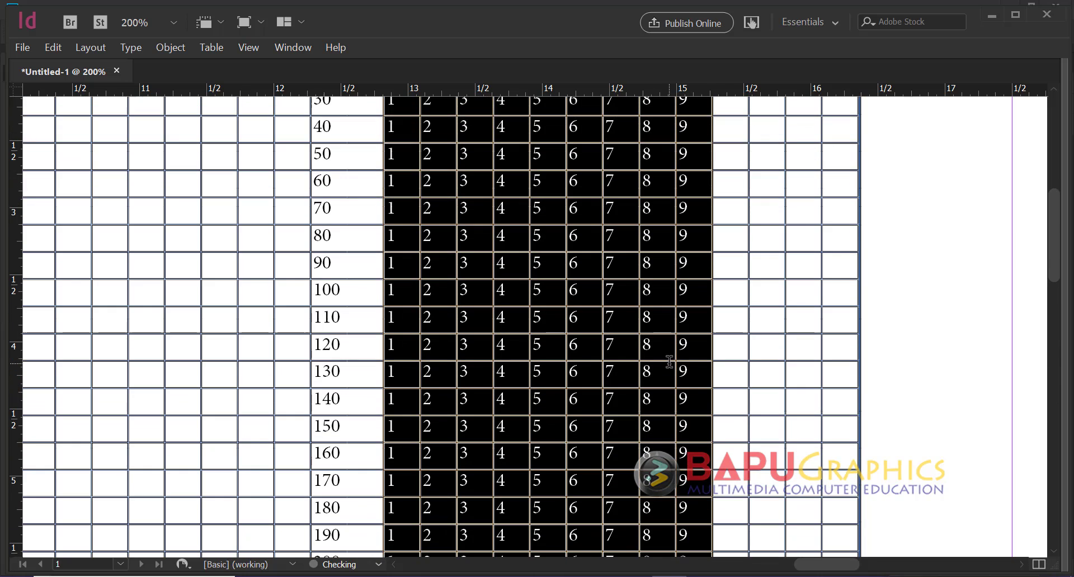
pyautogui.scroll(5, 670, 364)
pyautogui.scroll(-2, 636, 240)
pyautogui.click(628, 237)
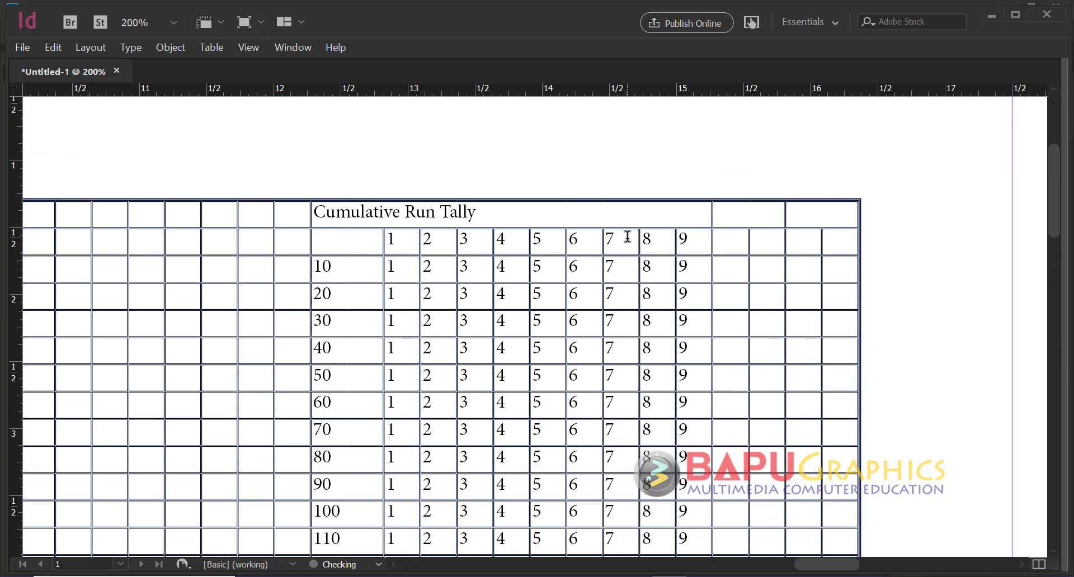
# Check the Scorers block in the Photoshop scorecard and merge the two InDesign columns beside the tally from the title row through row 130
pyautogui.press('Escape')
pyautogui.click(616, 207)
pyautogui.press('alt')
pyautogui.hotkey('alt', 'Tab')
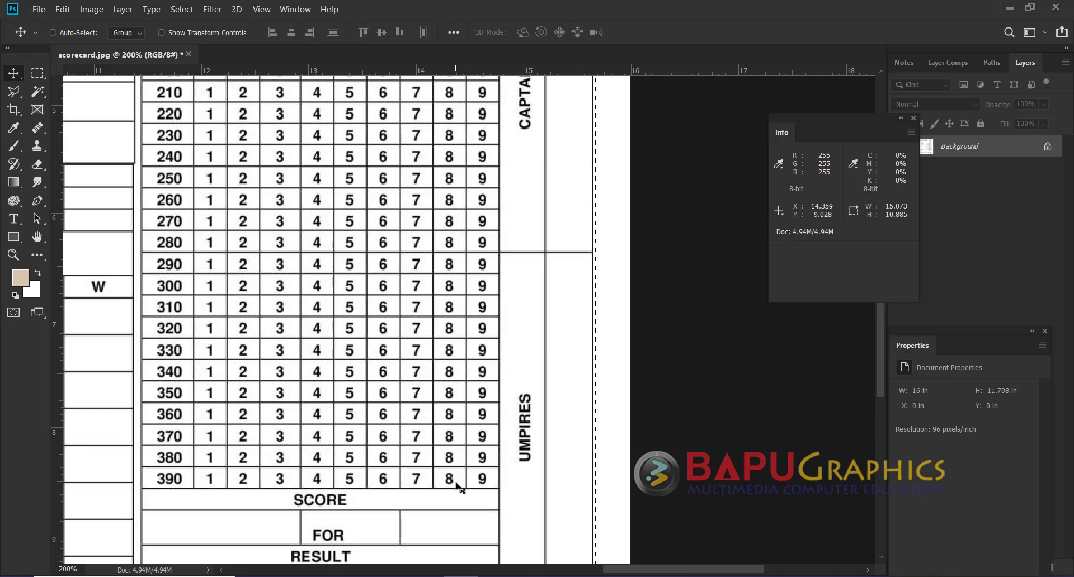
pyautogui.scroll(10, 562, 314)
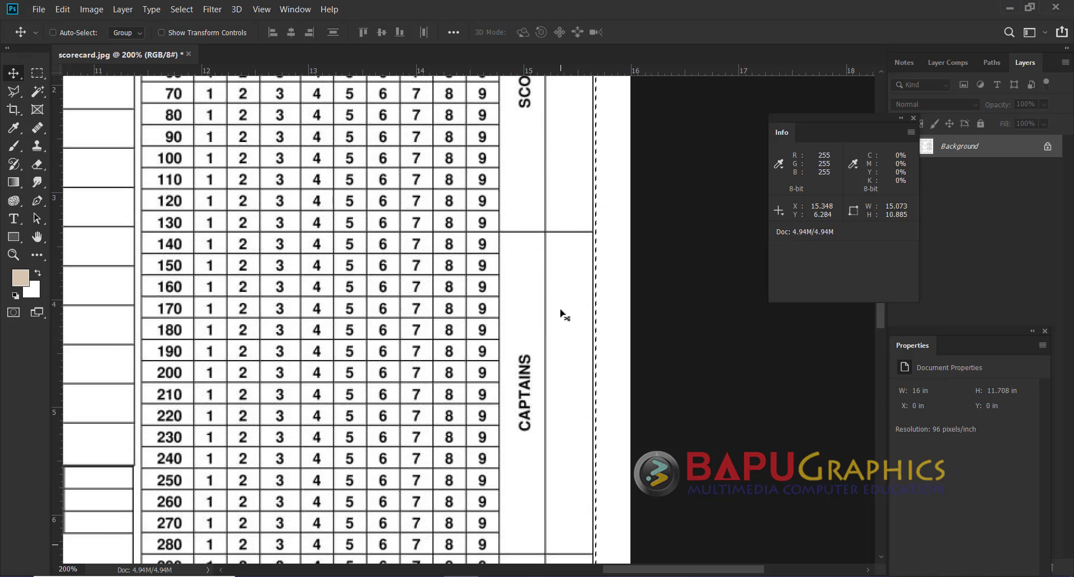
pyautogui.scroll(3, 562, 314)
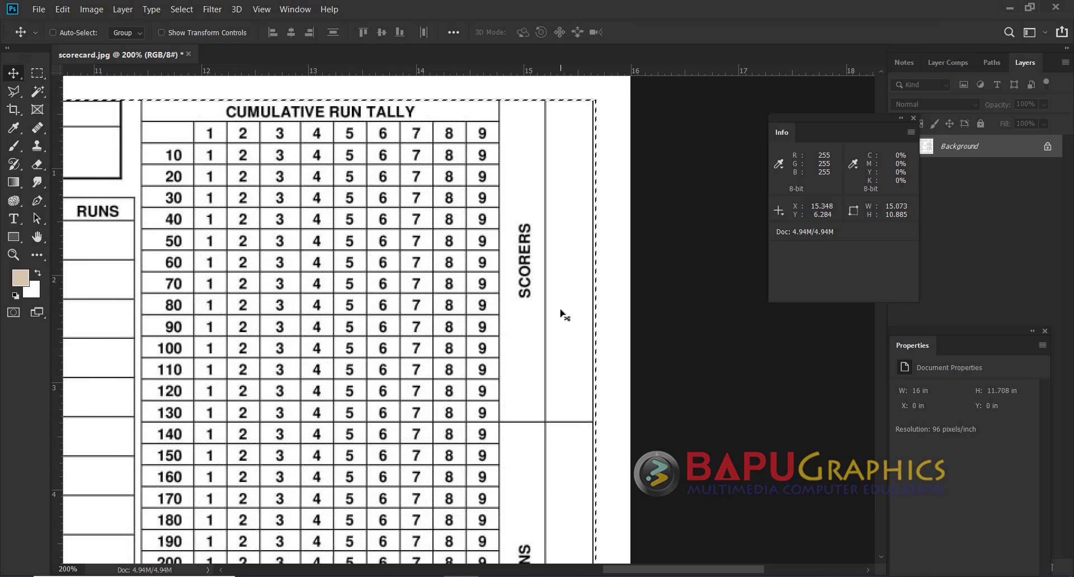
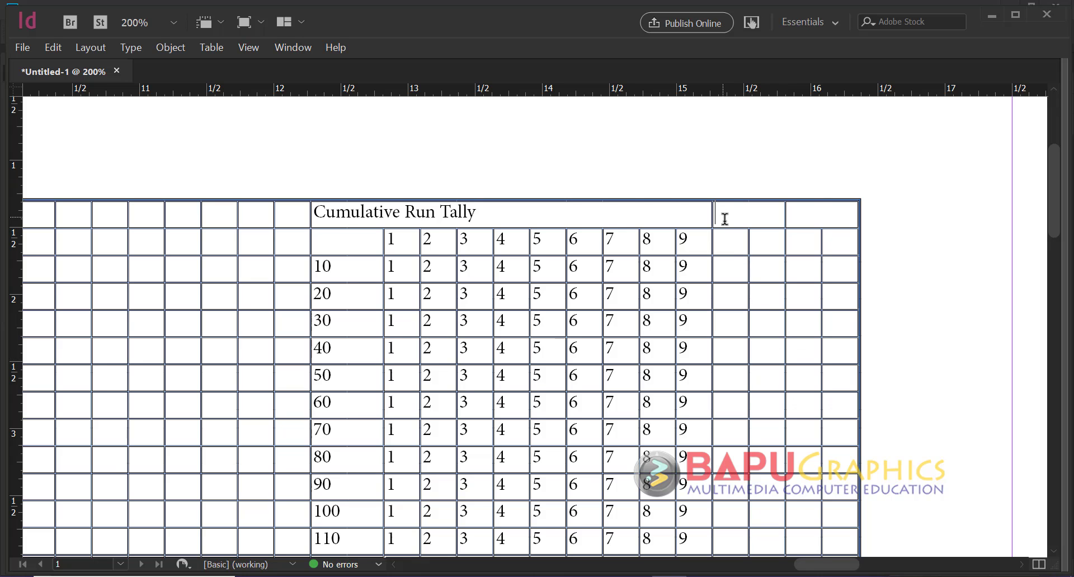
pyautogui.moveTo(725, 219); pyautogui.dragTo(768, 281)
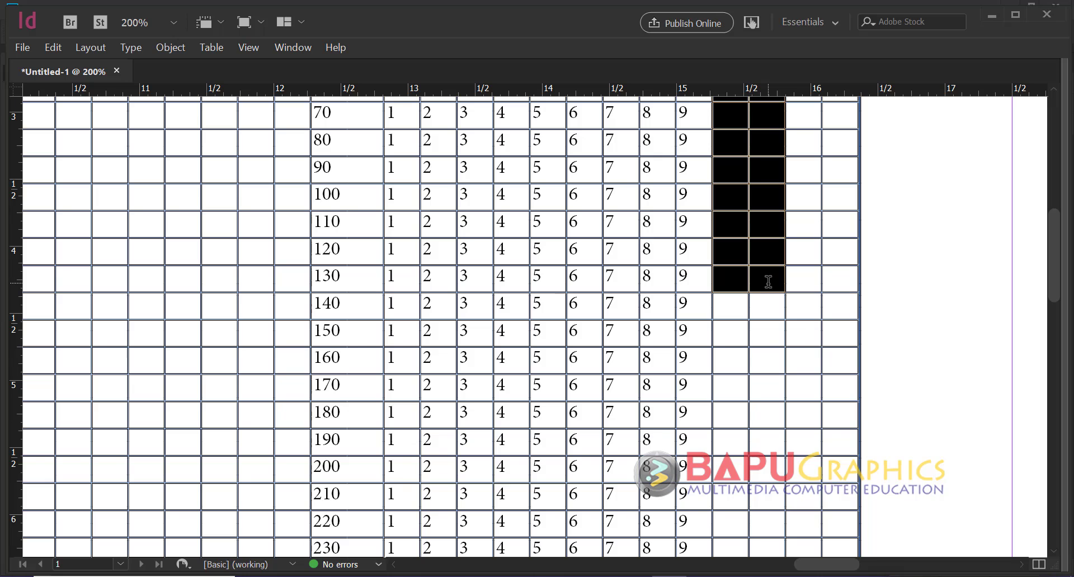
pyautogui.rightClick(769, 281)
pyautogui.click(817, 367)
pyautogui.scroll(5, 778, 305)
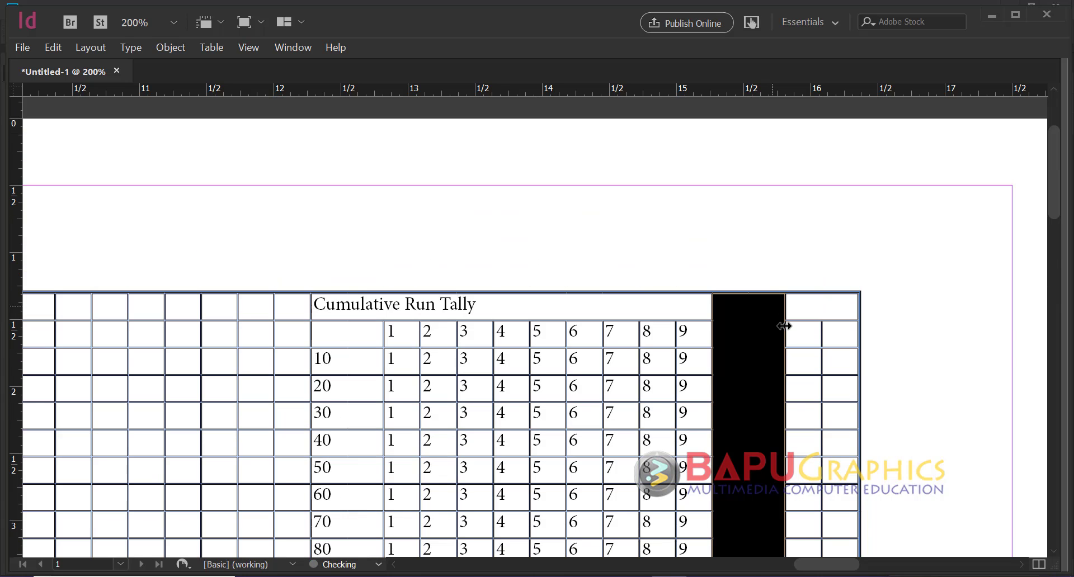
# Merge the table's last two columns into one cell from the title row through row 130
pyautogui.scroll(-2, 783, 313)
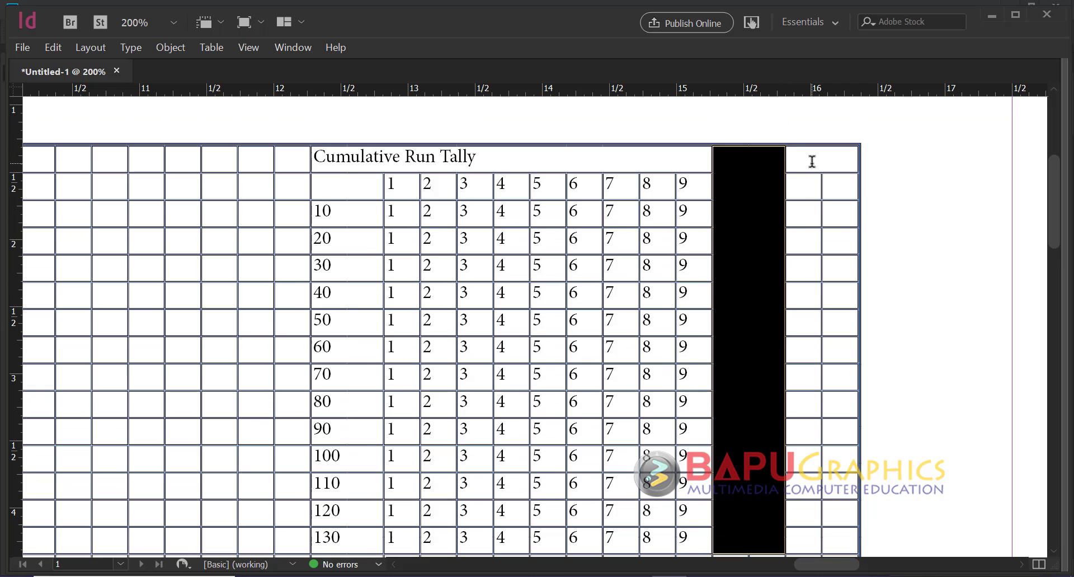
pyautogui.moveTo(811, 163); pyautogui.dragTo(826, 376)
pyautogui.rightClick(837, 386)
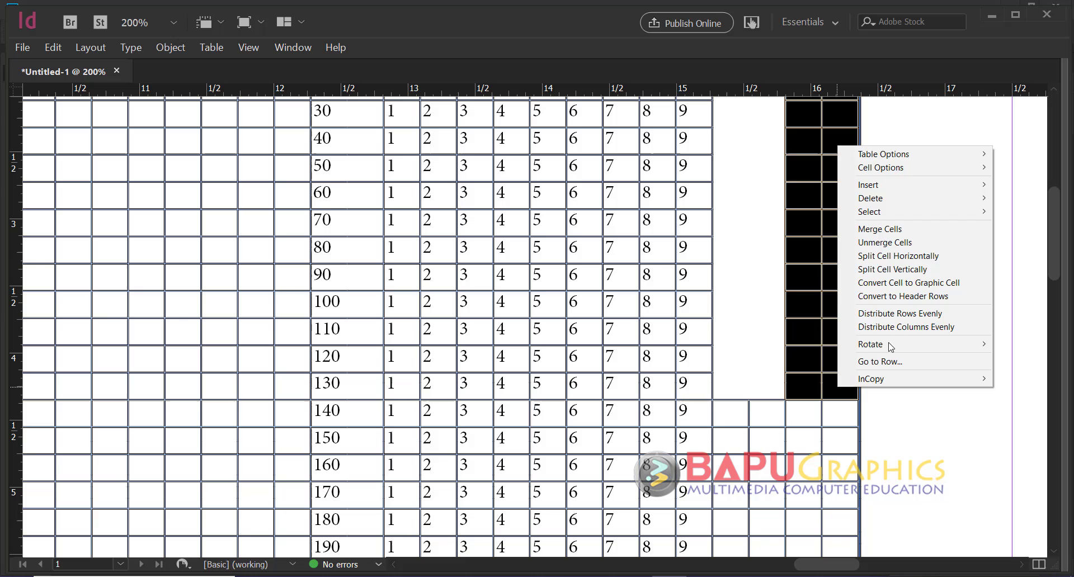
pyautogui.click(911, 227)
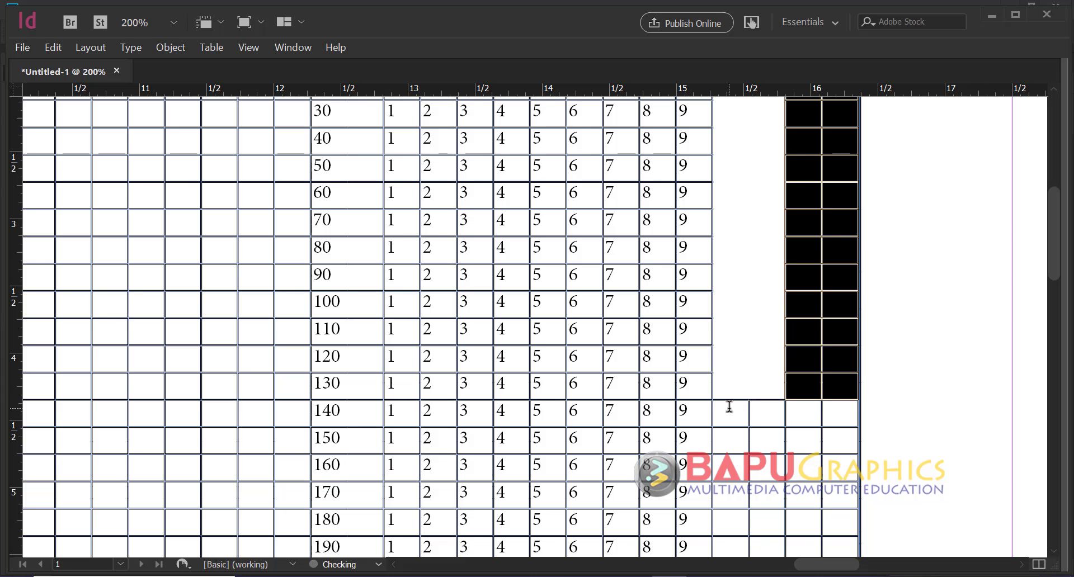
pyautogui.click(739, 392)
# Check the Captains block in the Photoshop scorecard and merge the two InDesign columns directly beside tally rows 140 to 280
pyautogui.scroll(-5, 738, 424)
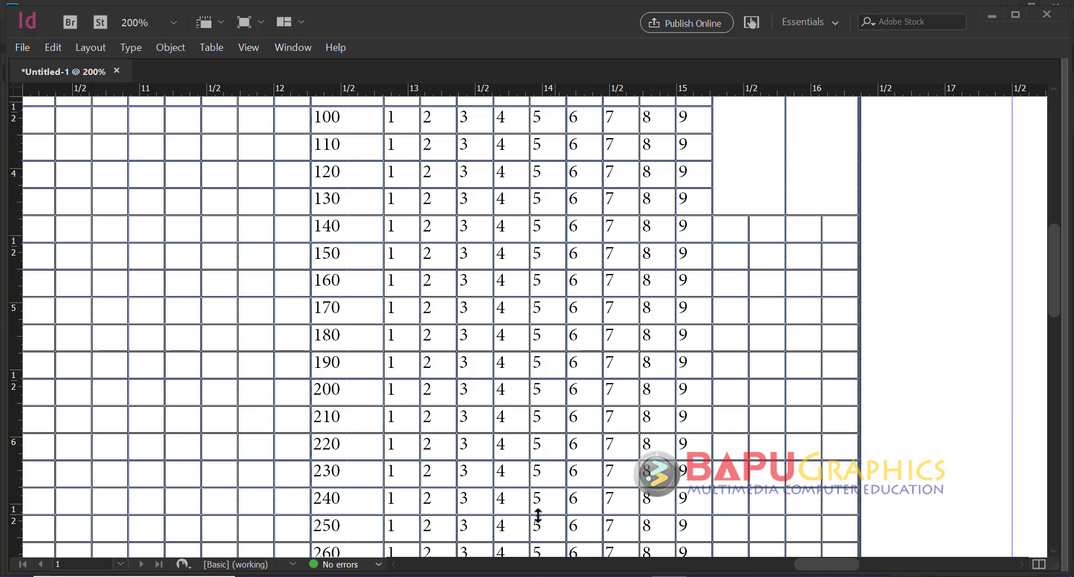
pyautogui.hotkey('alt', 'Tab')
pyautogui.scroll(-5, 557, 378)
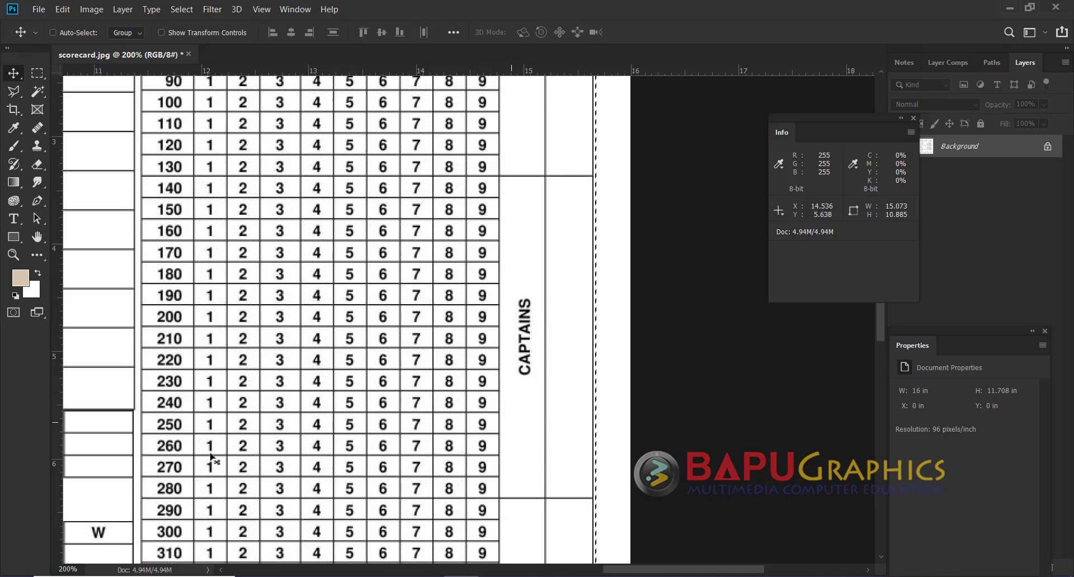
pyautogui.scroll(-1, 430, 416)
pyautogui.scroll(-2, 430, 417)
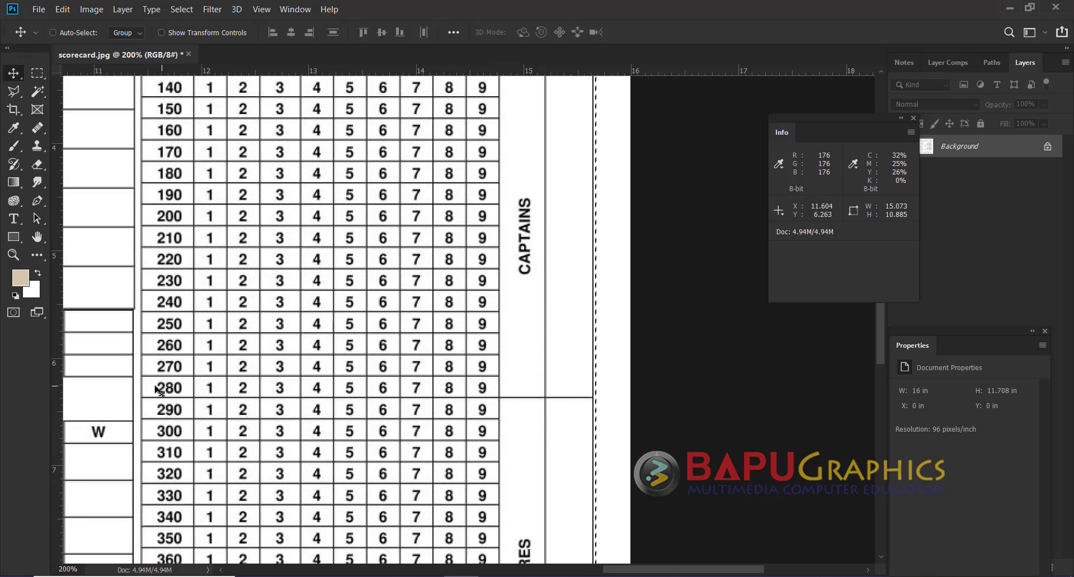
pyautogui.hotkey('alt', 'Tab')
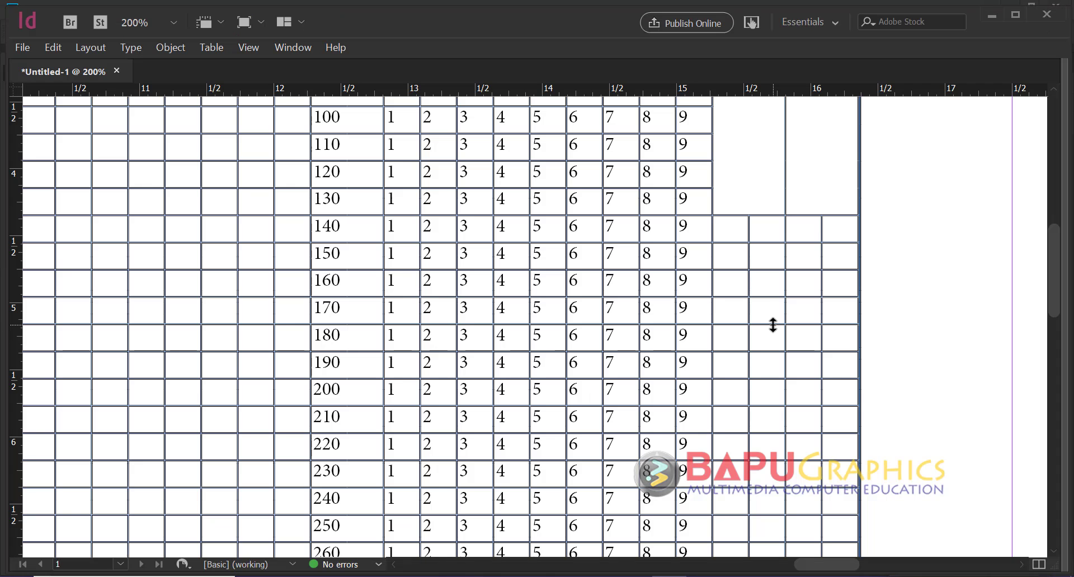
pyautogui.scroll(-2, 781, 280)
pyautogui.moveTo(722, 153); pyautogui.dragTo(779, 552)
pyautogui.rightClick(771, 543)
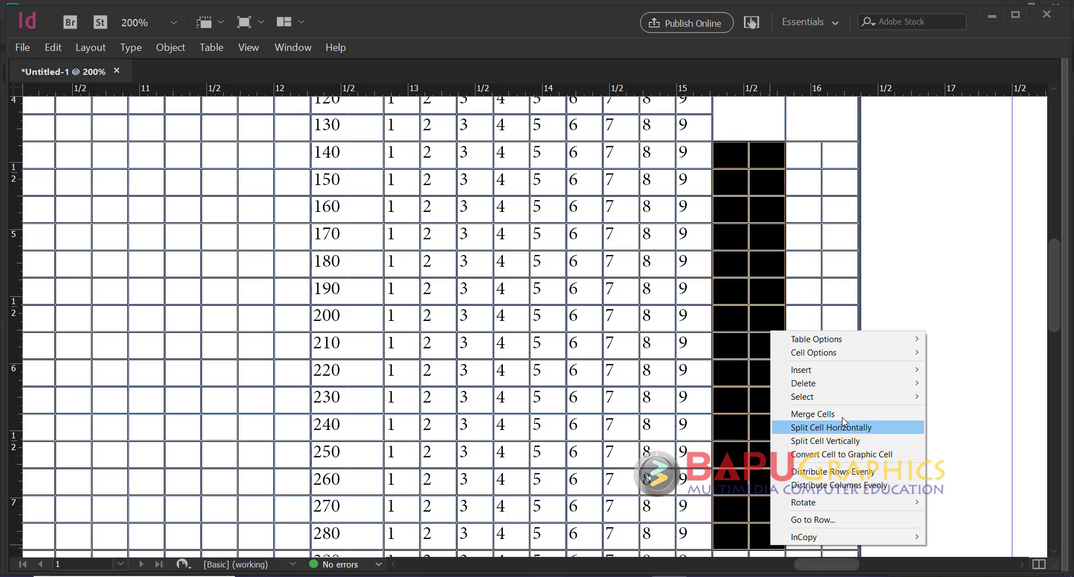
pyautogui.click(822, 413)
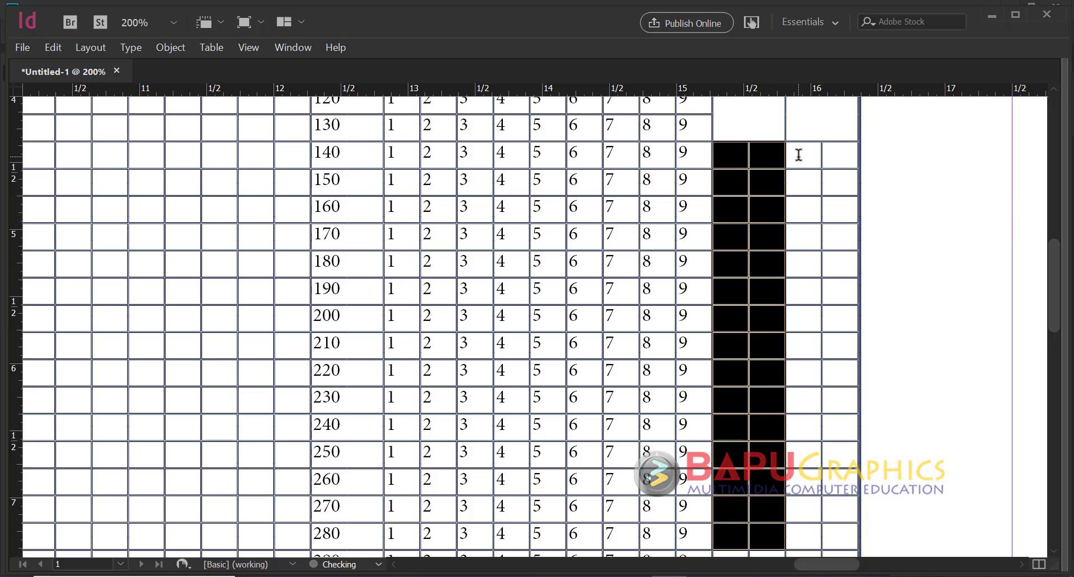
# Merge the table's last two columns into one cell across rows 140 to 280
pyautogui.moveTo(799, 155); pyautogui.dragTo(838, 527)
pyautogui.rightClick(838, 529)
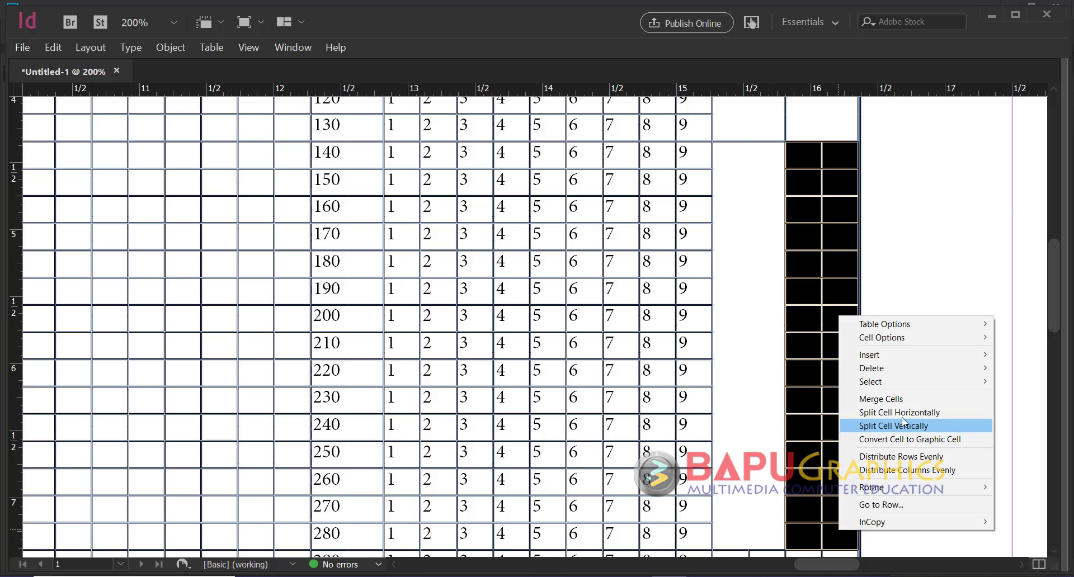
pyautogui.click(901, 399)
# Check the Umpires block in the Photoshop scorecard and merge the two InDesign columns directly beside the tally from row 290 through six rows below 390
pyautogui.scroll(-3, 806, 372)
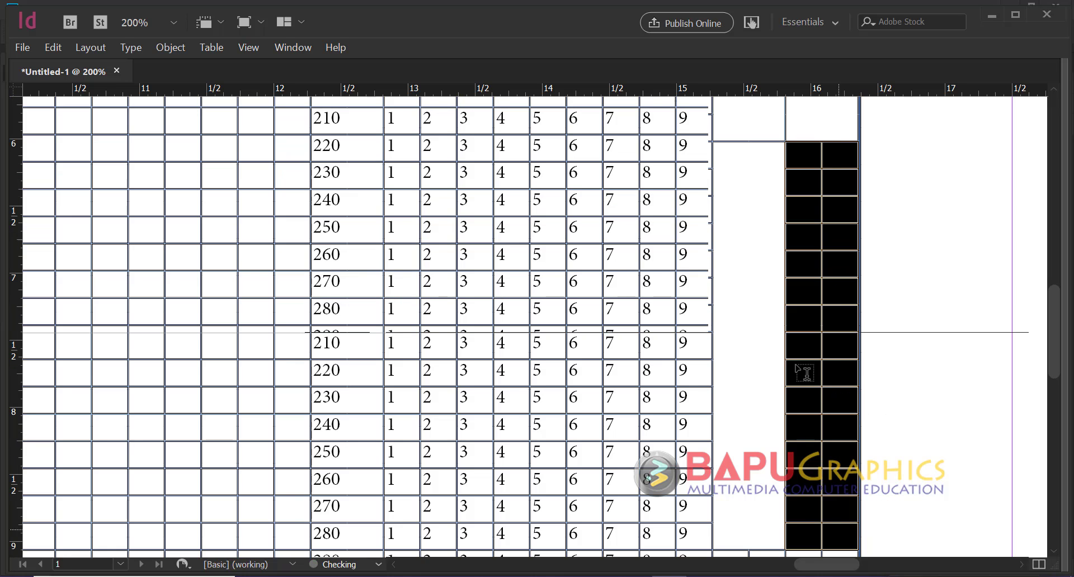
pyautogui.scroll(-4, 800, 368)
pyautogui.scroll(4, 796, 365)
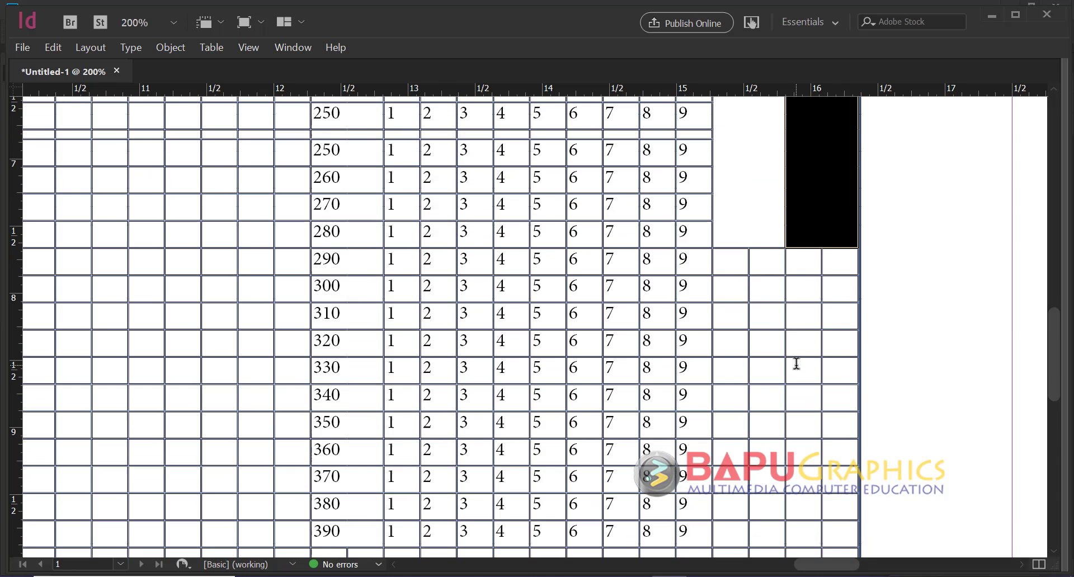
pyautogui.scroll(-1, 797, 363)
pyautogui.click(732, 187)
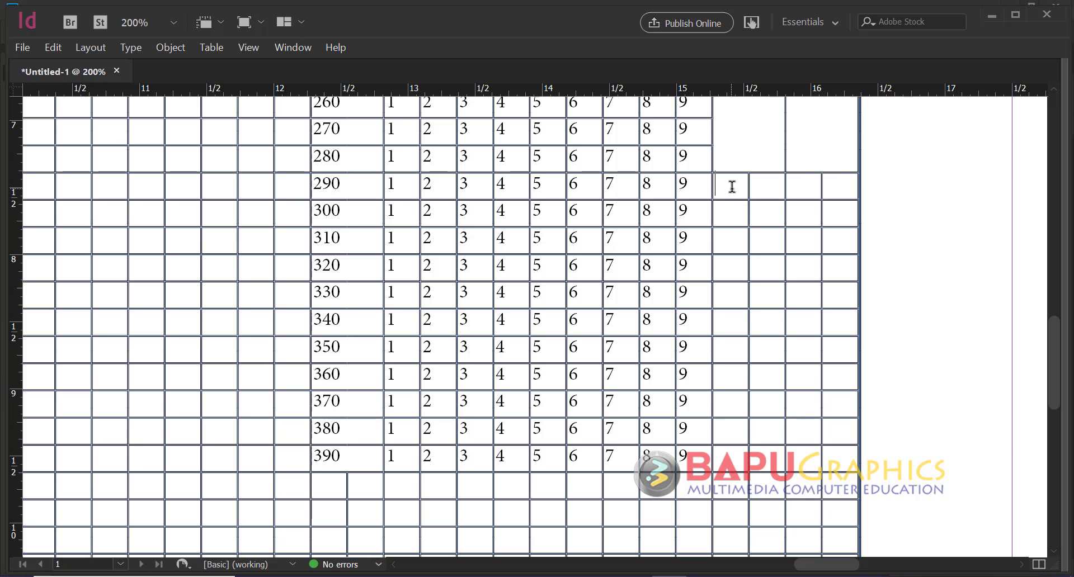
pyautogui.moveTo(730, 187); pyautogui.dragTo(761, 456)
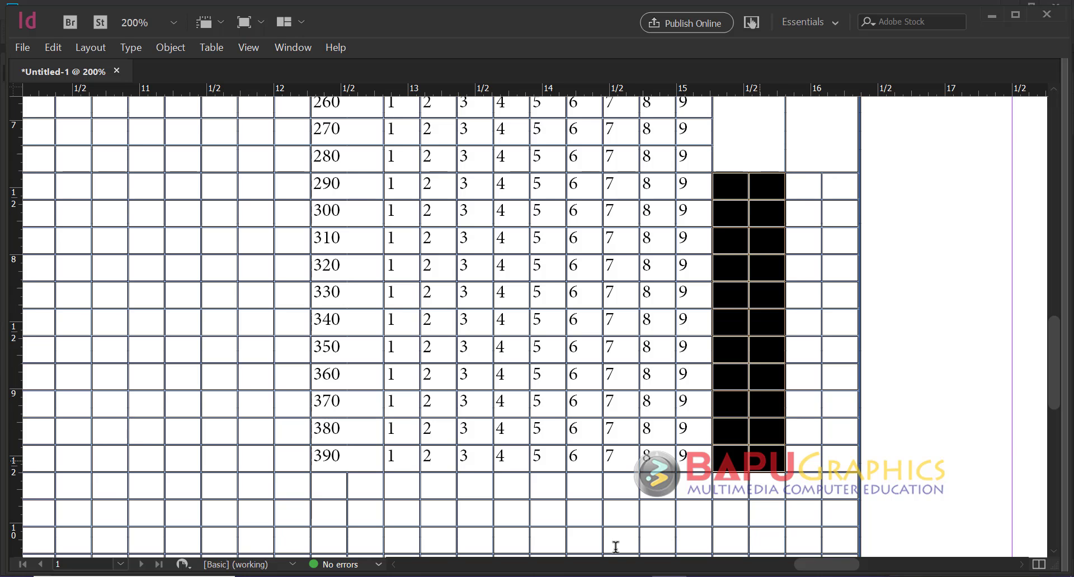
pyautogui.hotkey('alt', 'Tab')
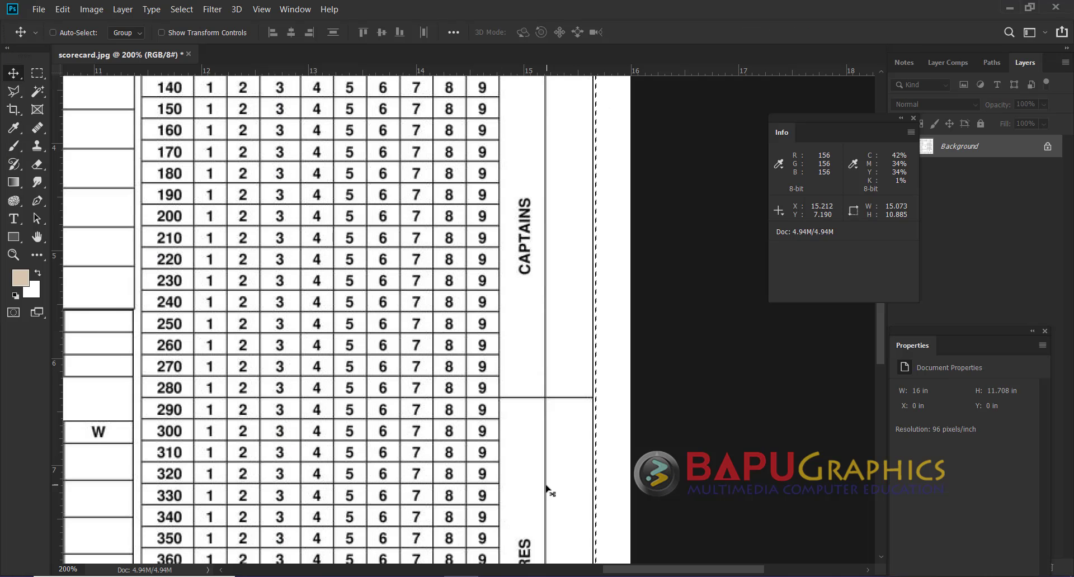
pyautogui.scroll(-6, 550, 490)
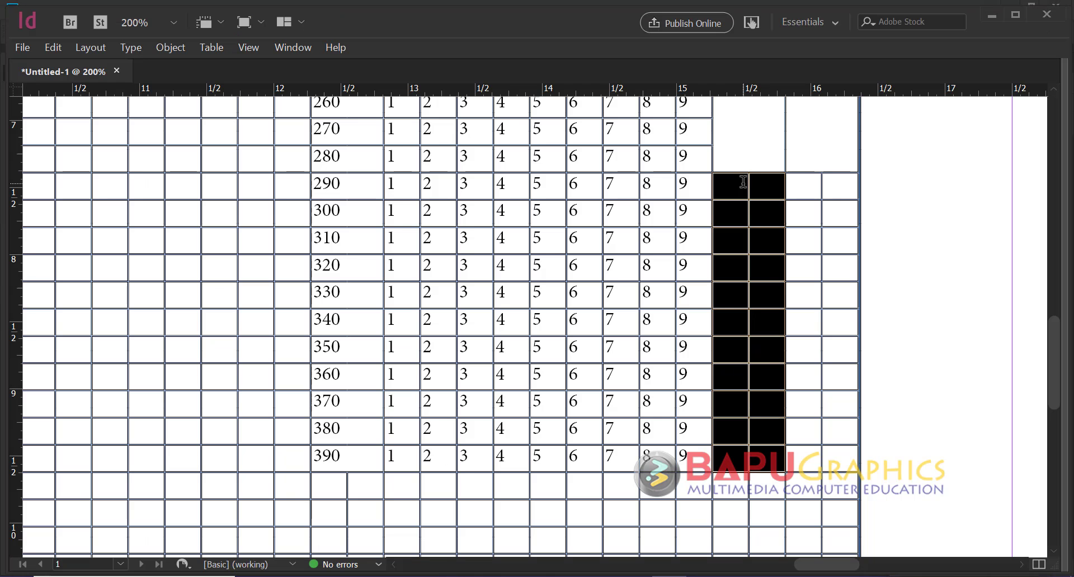
pyautogui.moveTo(743, 182); pyautogui.dragTo(770, 207)
pyautogui.scroll(5, 778, 312)
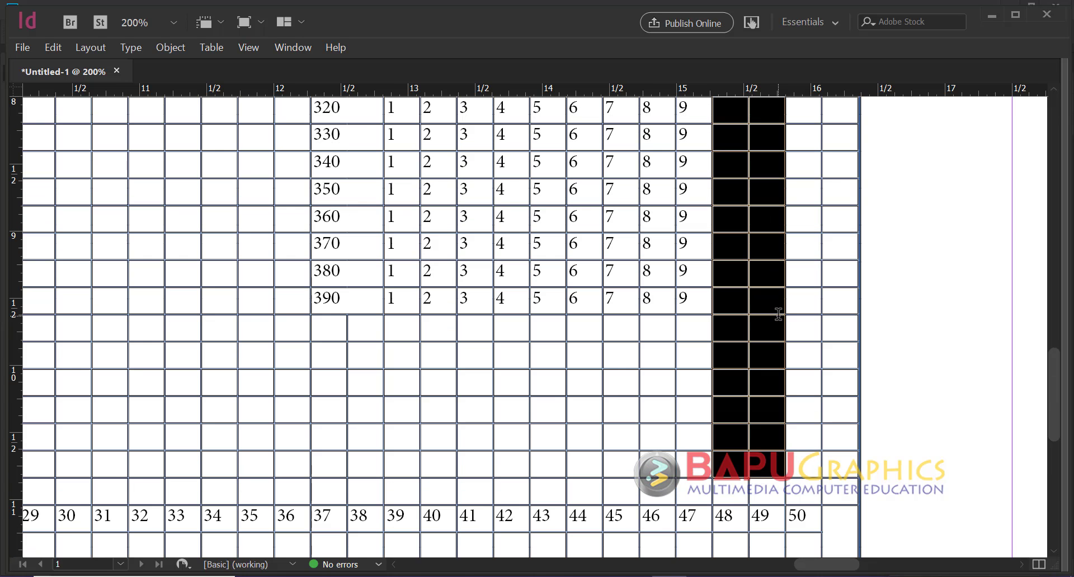
pyautogui.rightClick(771, 475)
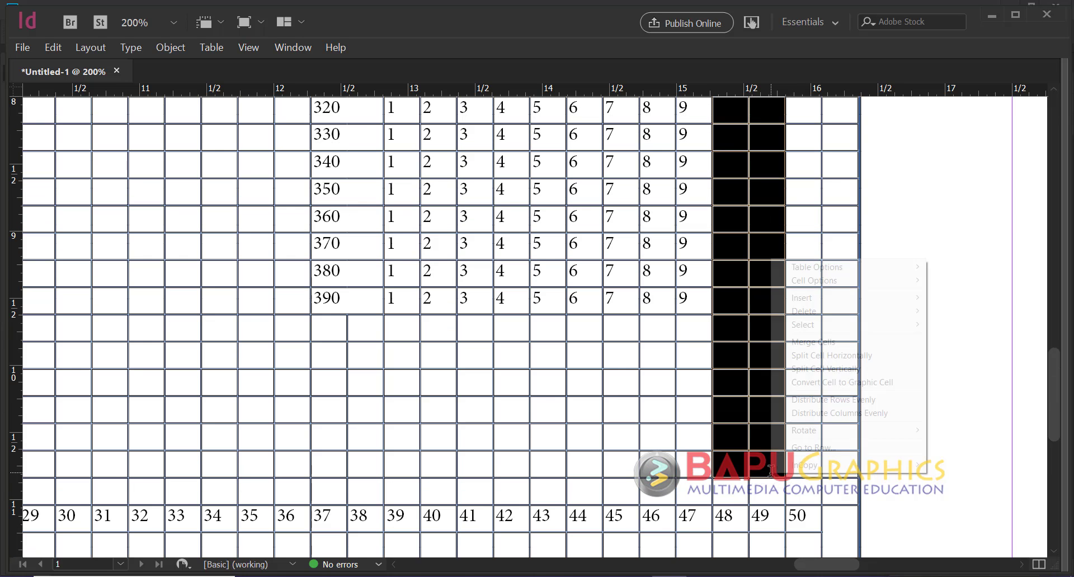
pyautogui.click(839, 344)
# Merge the table's last two columns into one cell from row 290 through the sixth row below 390, and deselect the table
pyautogui.scroll(3, 841, 275)
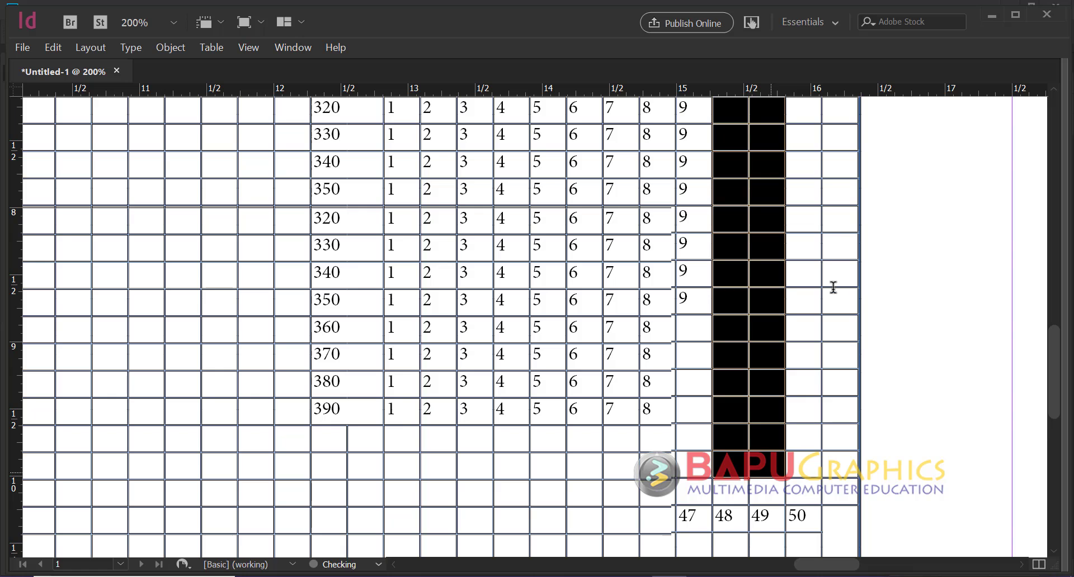
pyautogui.hotkey('ctrl', 'z')
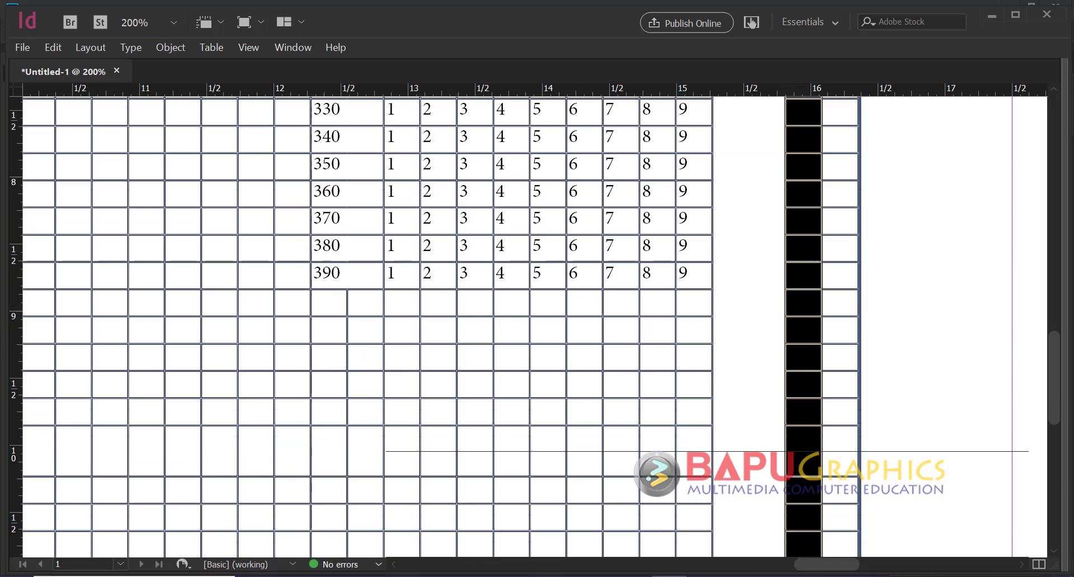
pyautogui.moveTo(830, 265); pyautogui.dragTo(830, 241)
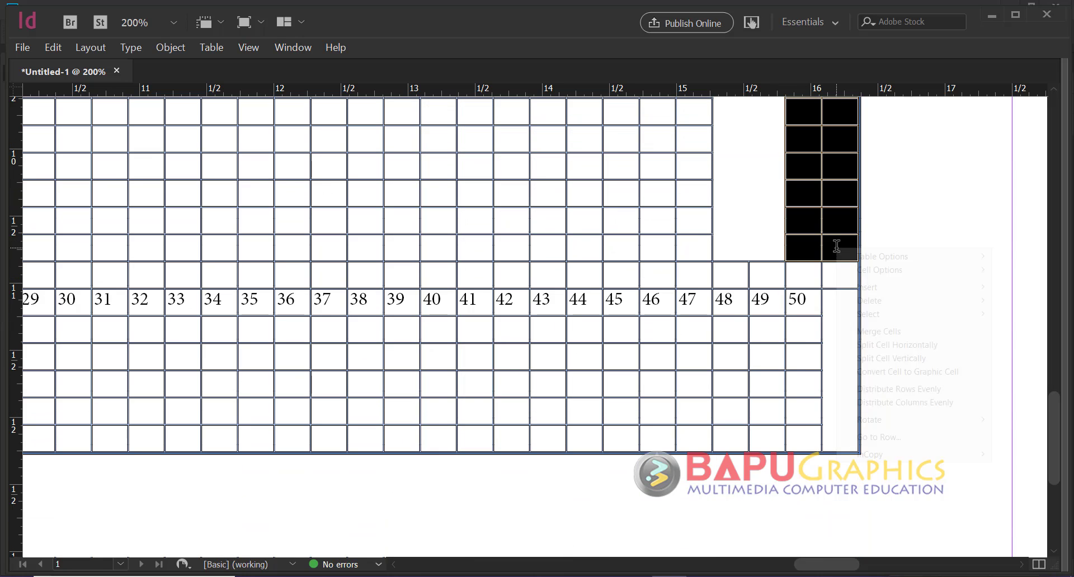
pyautogui.rightClick(834, 246)
pyautogui.click(866, 331)
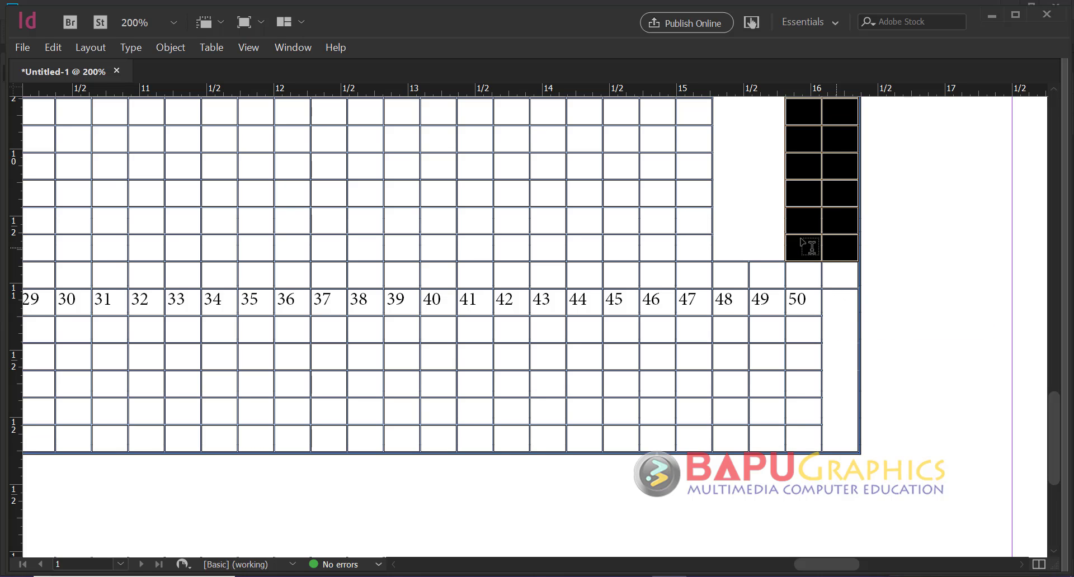
pyautogui.scroll(10, 808, 245)
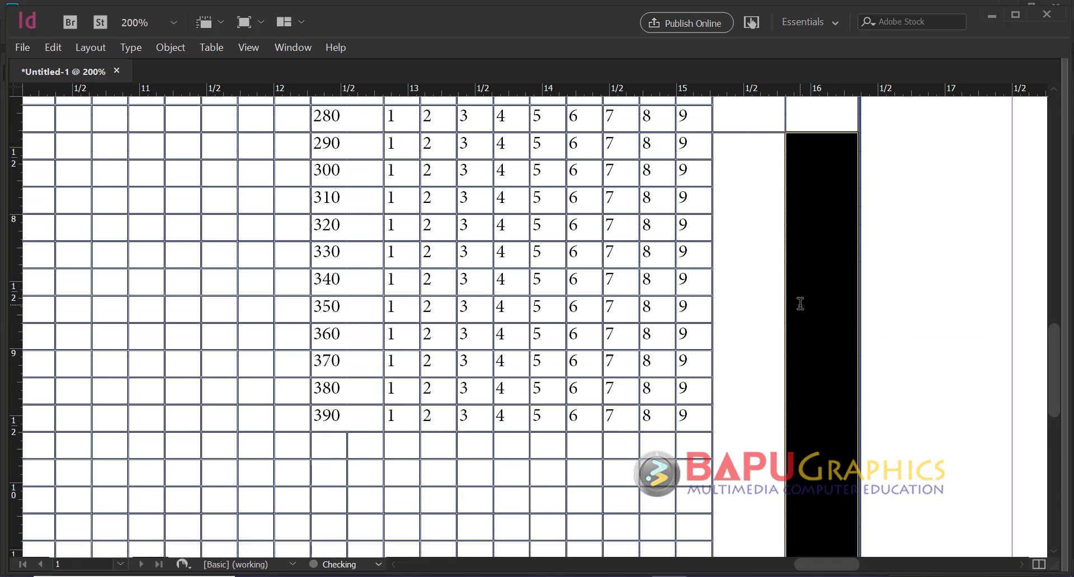
pyautogui.hotkey('ctrl', '1')
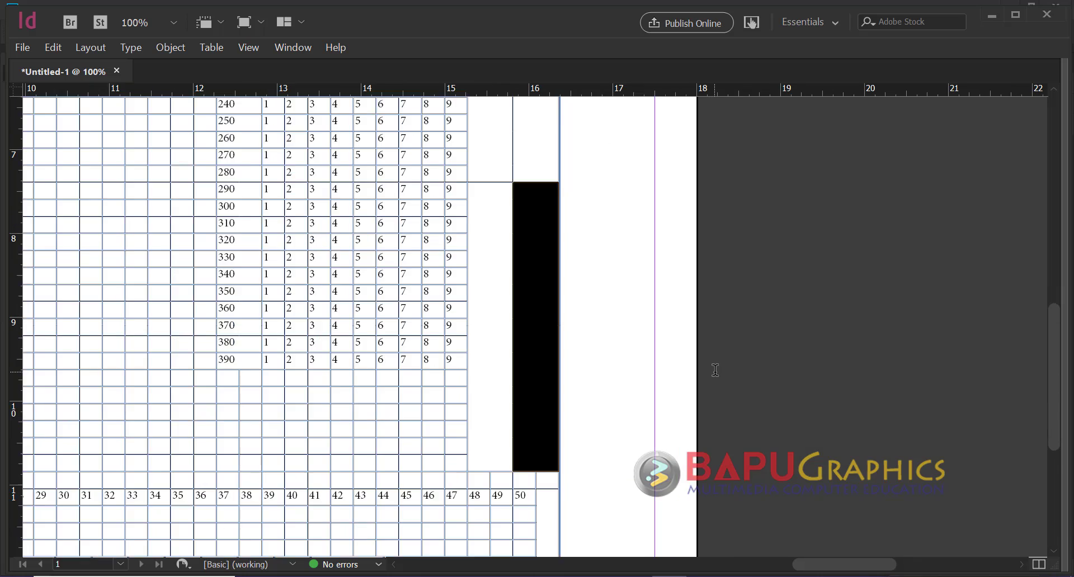
pyautogui.click(580, 307)
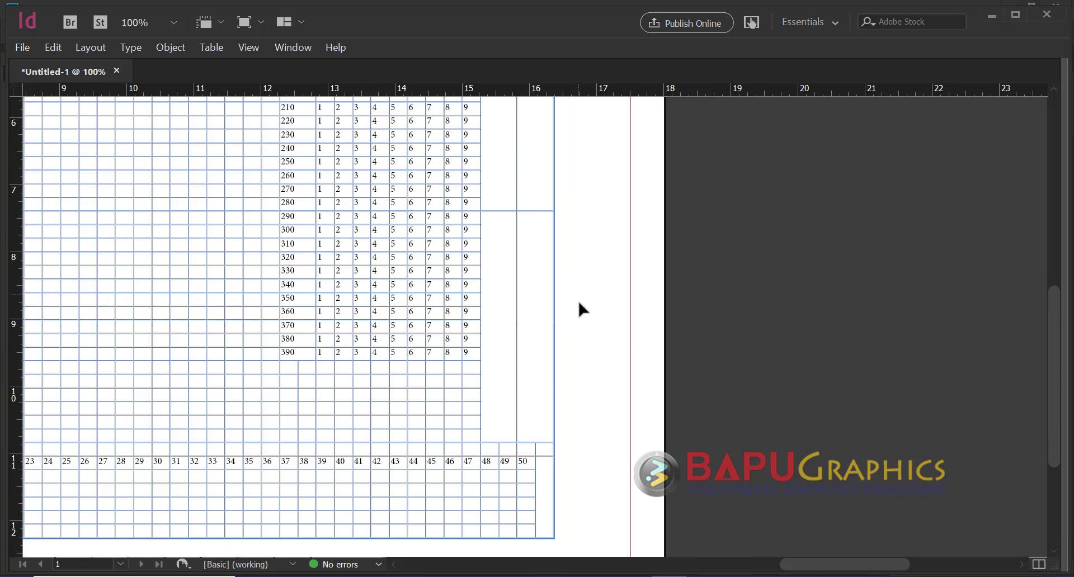
# Check the Score row in the Photoshop scorecard and merge the InDesign tally cells directly below row 390 into one full-width cell
pyautogui.moveTo(475, 352); pyautogui.dragTo(671, 311)
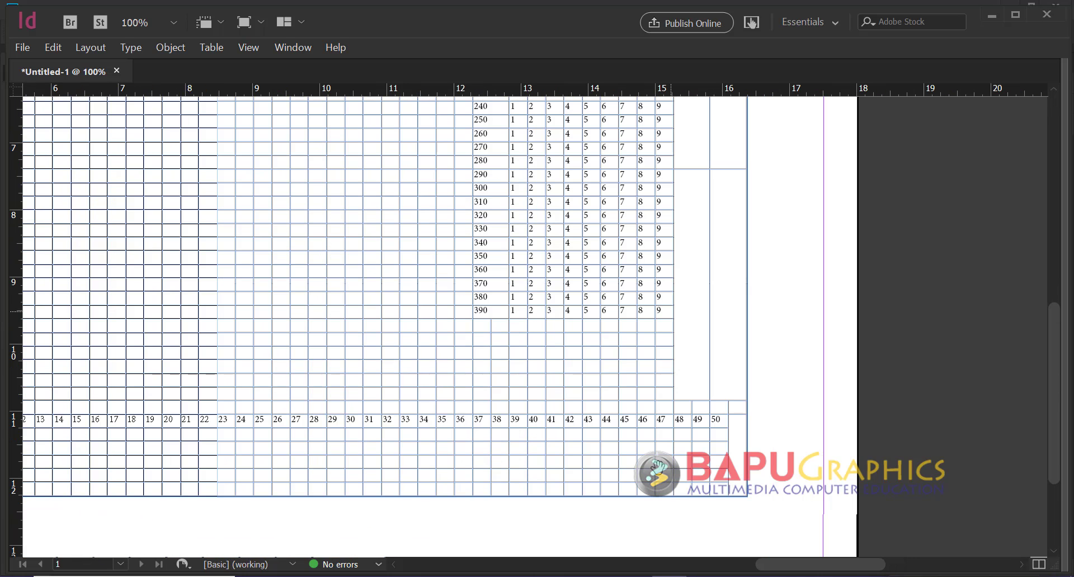
pyautogui.hotkey('alt', 'Tab')
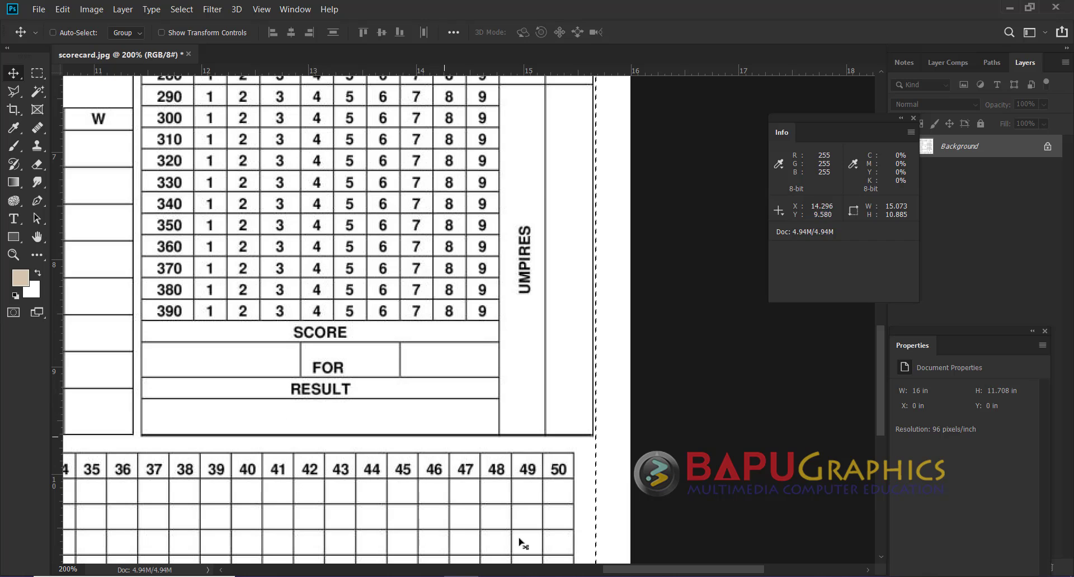
pyautogui.hotkey('alt', 'Tab')
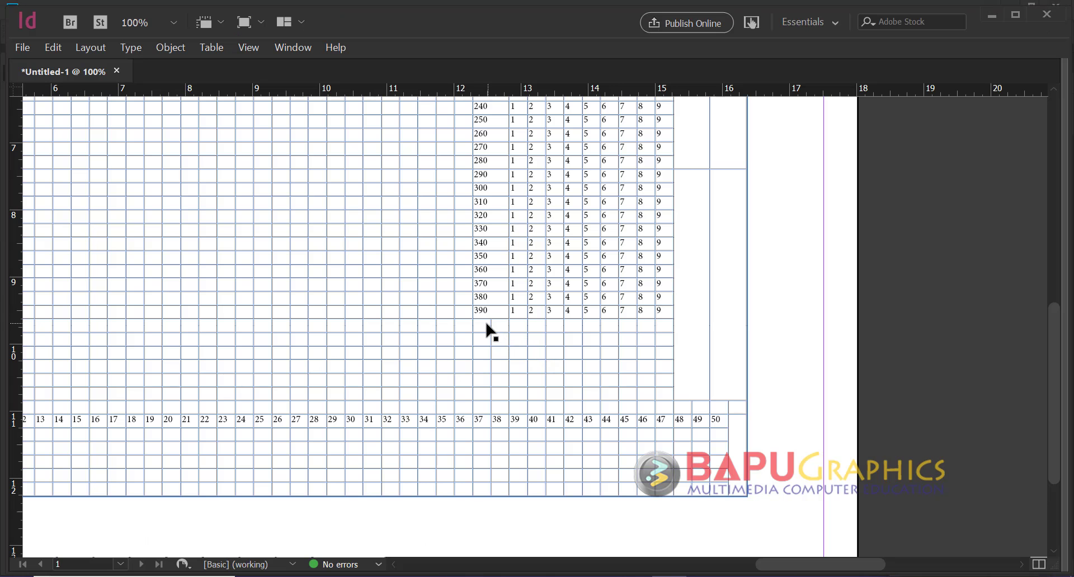
pyautogui.hotkey('alt', 'Tab')
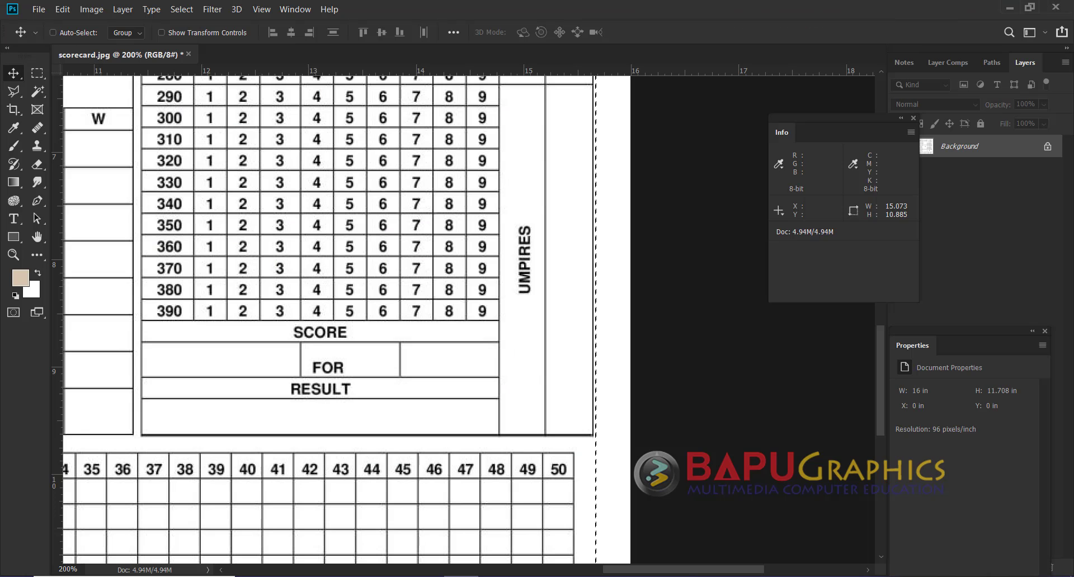
pyautogui.hotkey('alt', 'Tab')
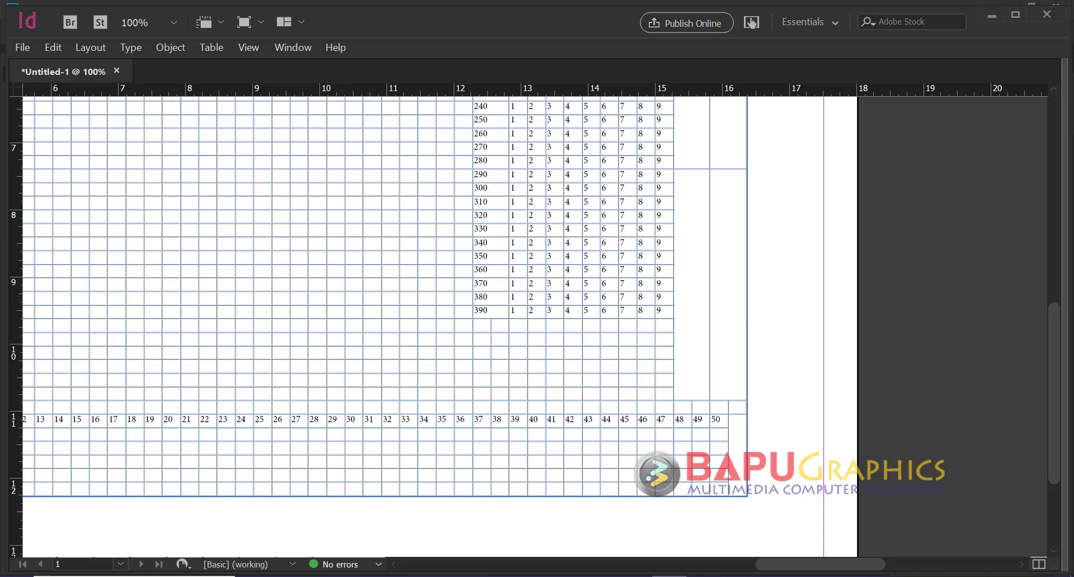
pyautogui.moveTo(485, 323); pyautogui.dragTo(663, 327)
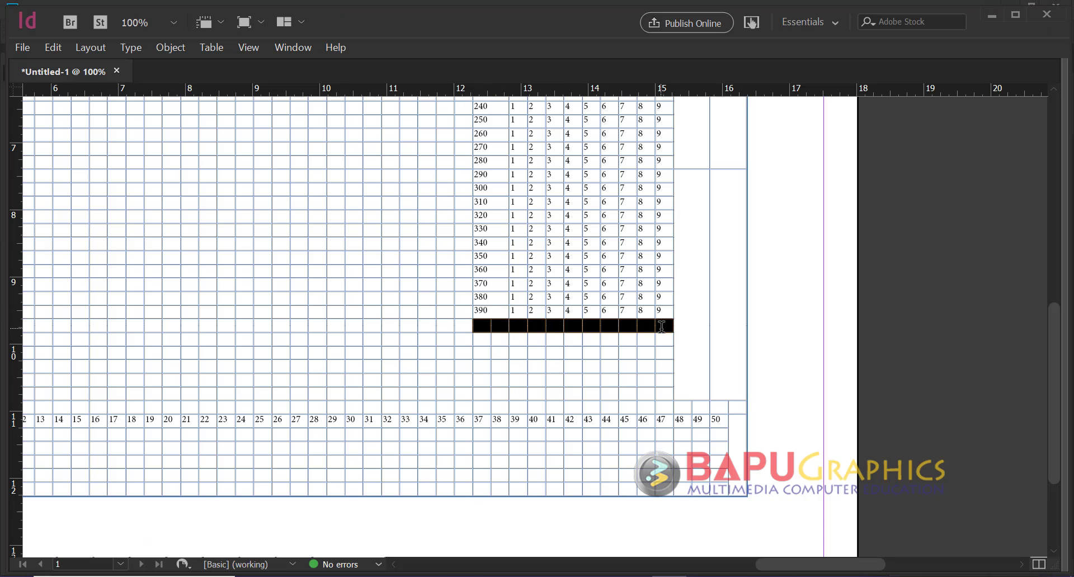
pyautogui.rightClick(662, 329)
pyautogui.click(649, 544)
# Compare the divisions under Score with the Photoshop scorecard and merge the first five columns of the next two InDesign rows into one cell
pyautogui.hotkey('alt', 'Tab')
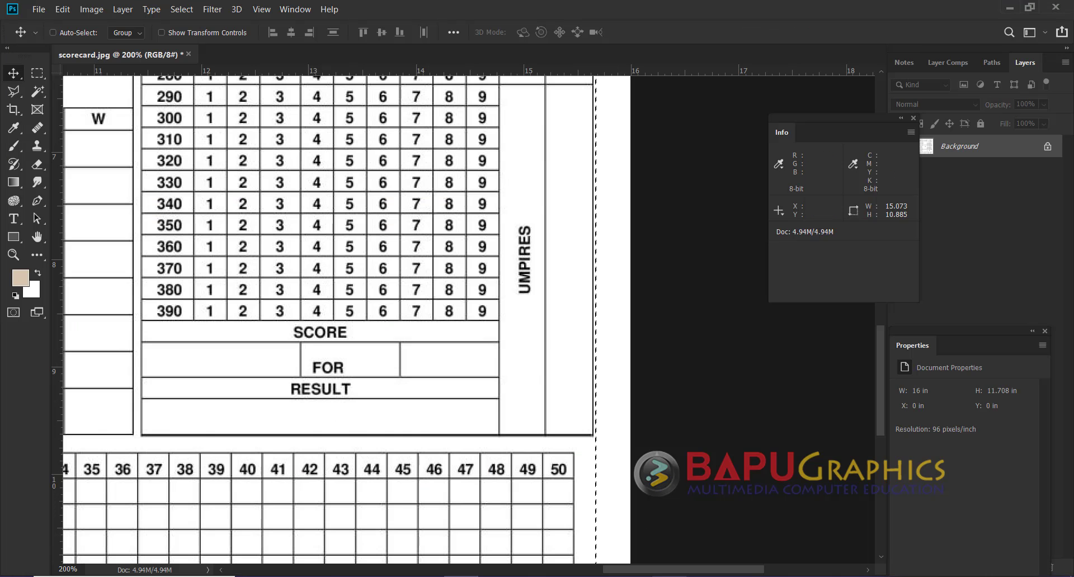
pyautogui.hotkey('alt', 'Tab')
pyautogui.moveTo(482, 337); pyautogui.dragTo(530, 349)
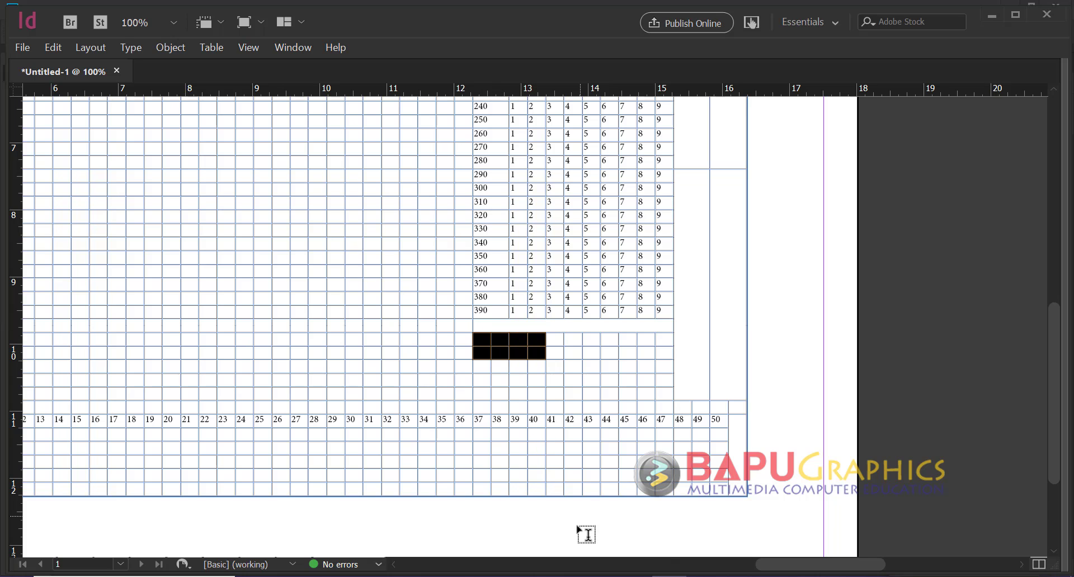
pyautogui.hotkey('alt', 'Tab')
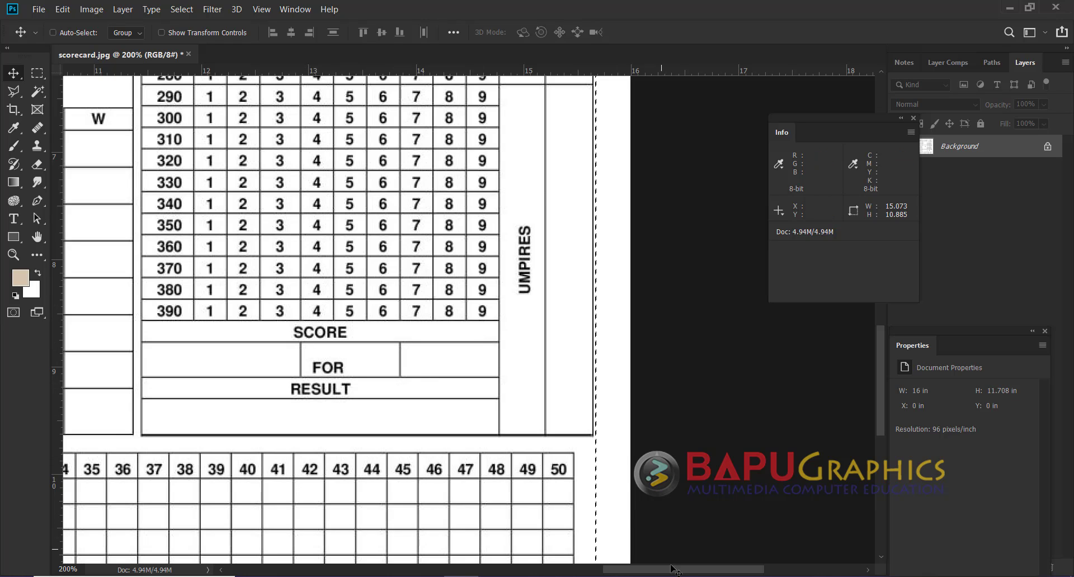
pyautogui.hotkey('alt', 'Tab')
pyautogui.moveTo(489, 339); pyautogui.dragTo(555, 350)
pyautogui.rightClick(554, 350)
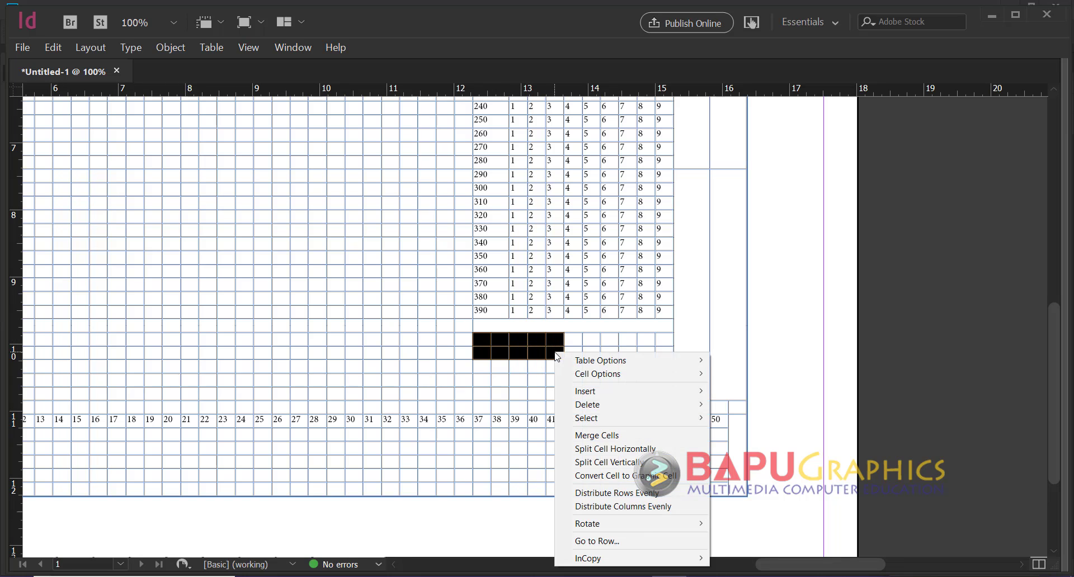
pyautogui.click(581, 432)
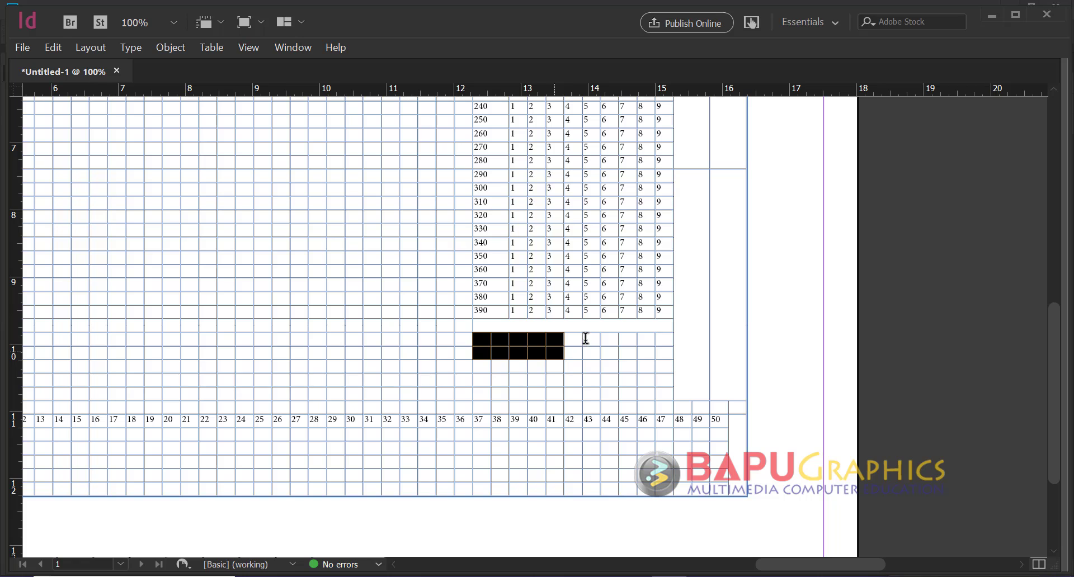
# Merge the next three columns of the same two rows into one cell and the remaining three columns into another
pyautogui.moveTo(574, 337); pyautogui.dragTo(611, 353)
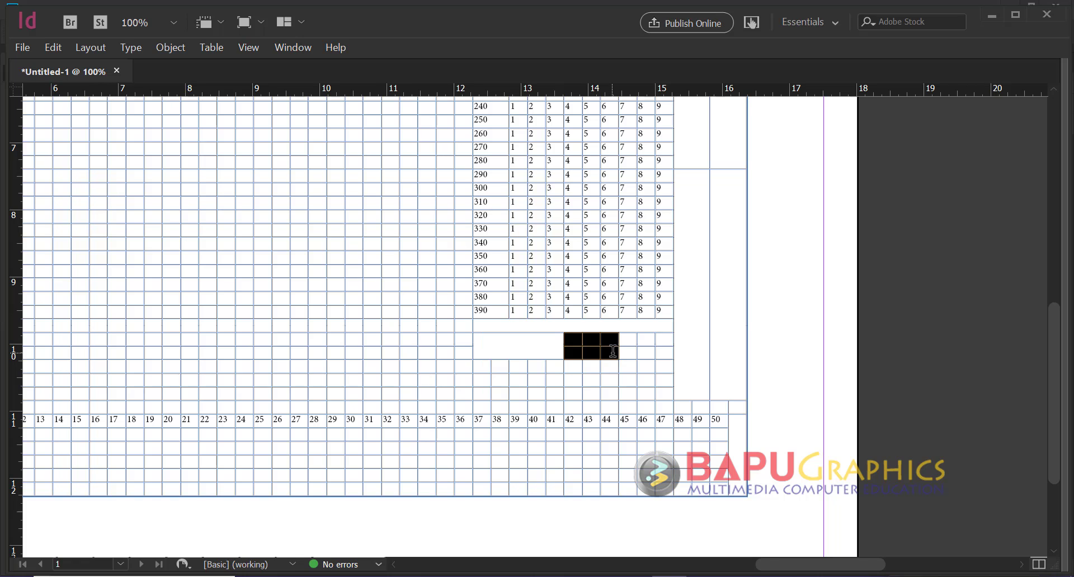
pyautogui.rightClick(613, 354)
pyautogui.click(655, 437)
pyautogui.moveTo(631, 335); pyautogui.dragTo(668, 354)
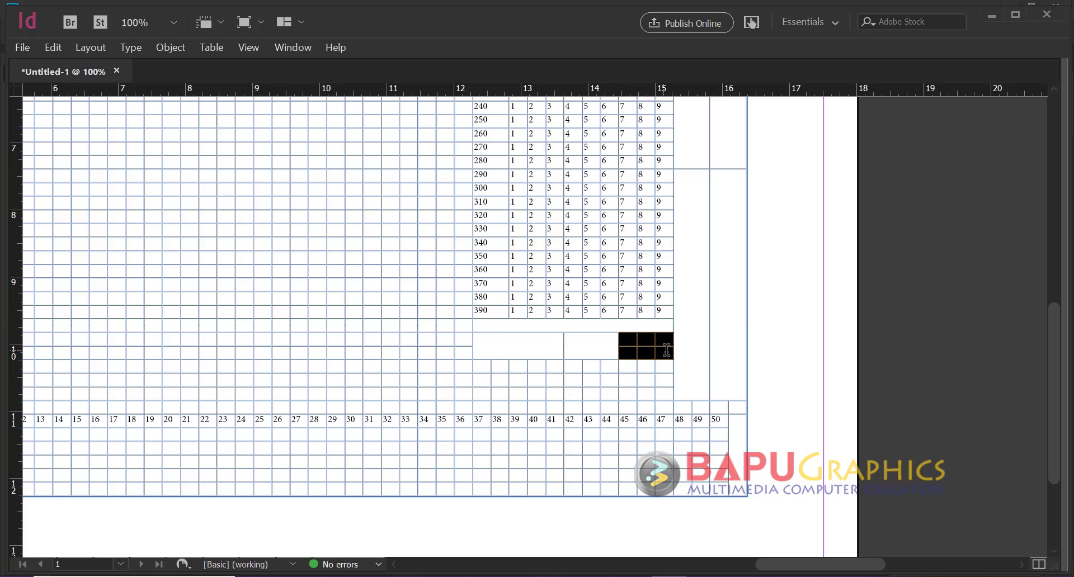
pyautogui.rightClick(668, 354)
pyautogui.click(718, 440)
# Check the Result block in Photoshop, then merge the InDesign row below the three divisions into one cell and the following two rows into another
pyautogui.hotkey('alt', 'Tab')
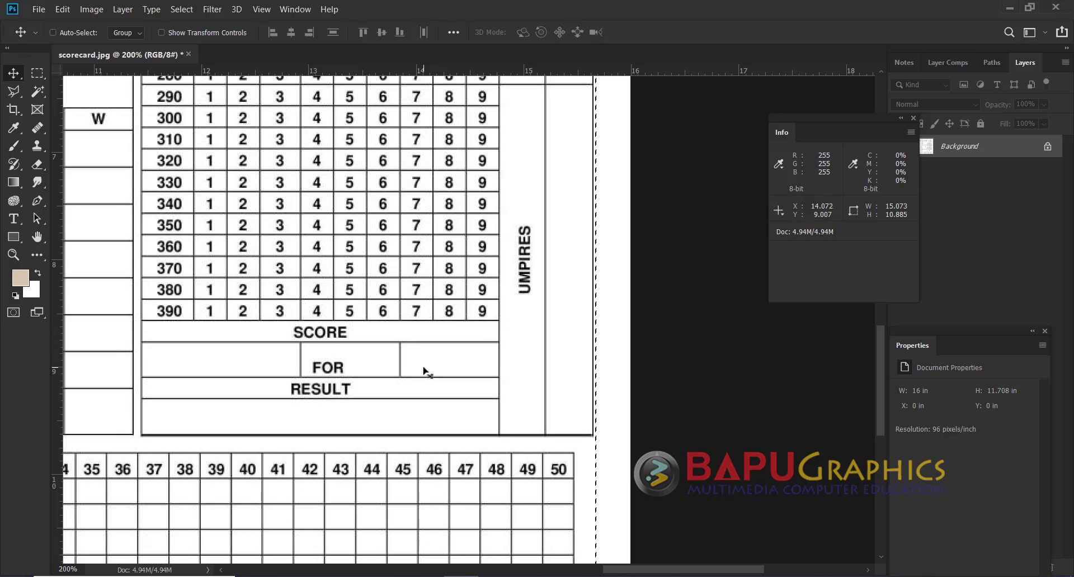
pyautogui.scroll(-5, 425, 372)
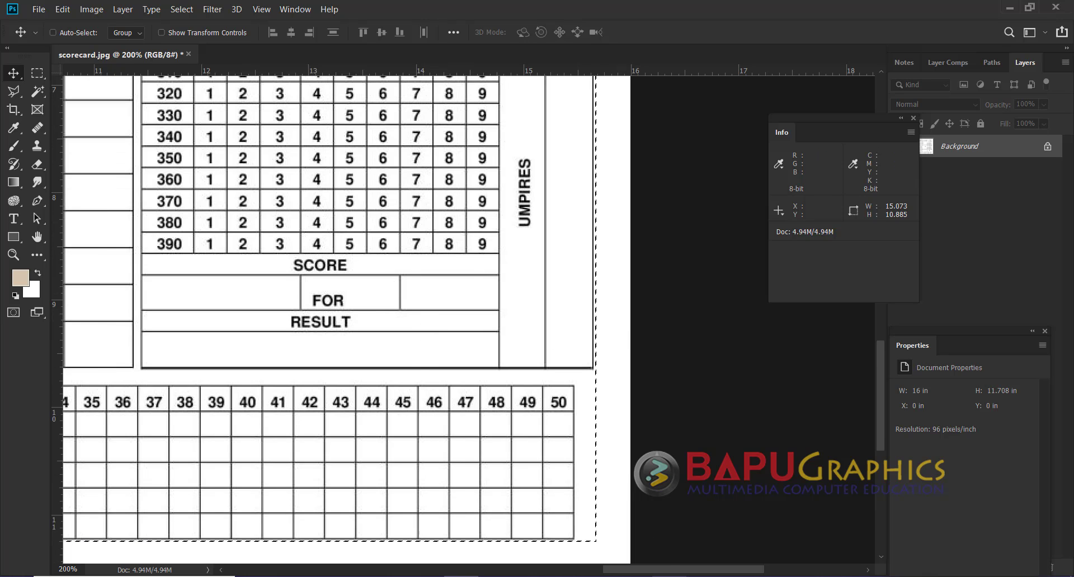
pyautogui.hotkey('alt', 'Tab')
pyautogui.moveTo(480, 367); pyautogui.dragTo(668, 368)
pyautogui.rightClick(667, 371)
pyautogui.click(650, 414)
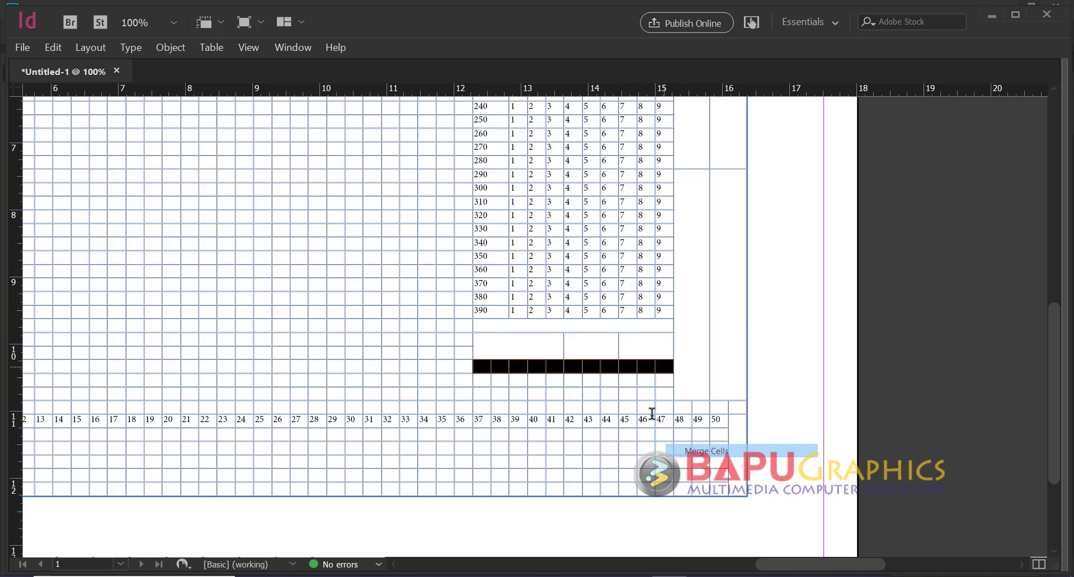
pyautogui.moveTo(476, 380); pyautogui.dragTo(665, 394)
pyautogui.rightClick(664, 396)
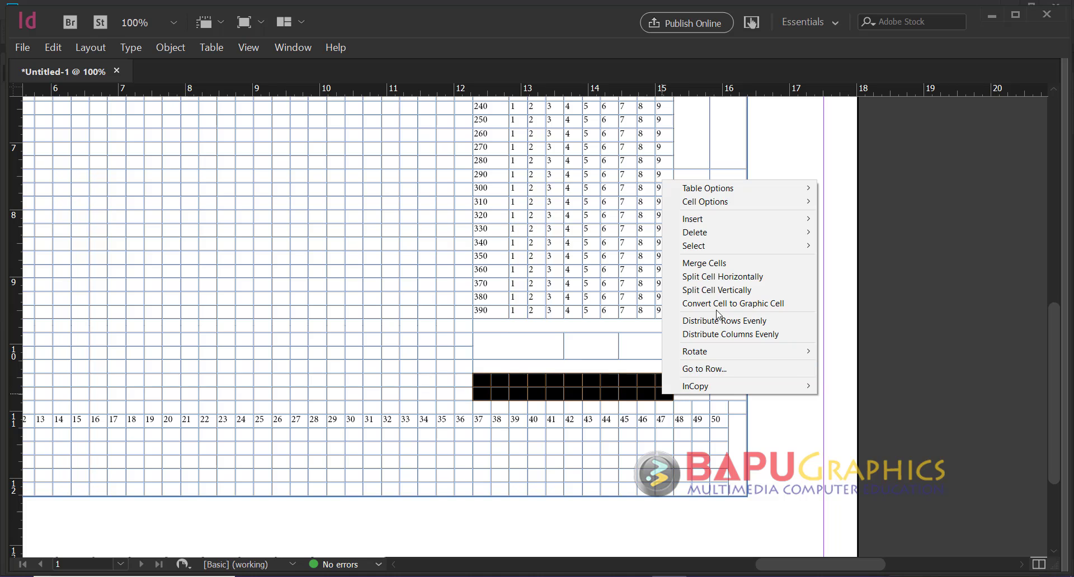
# Enter "Result" in the merged row below the three divisions and, after checking the Photoshop reference, "Score" in the merged row below 390
pyautogui.click(637, 362)
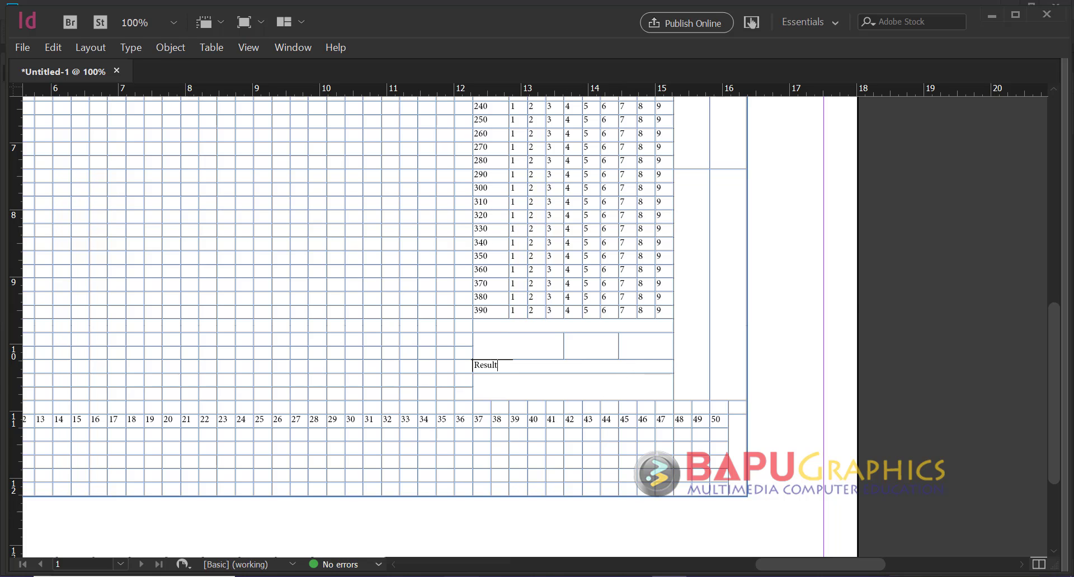
pyautogui.hotkey('alt', 'Tab')
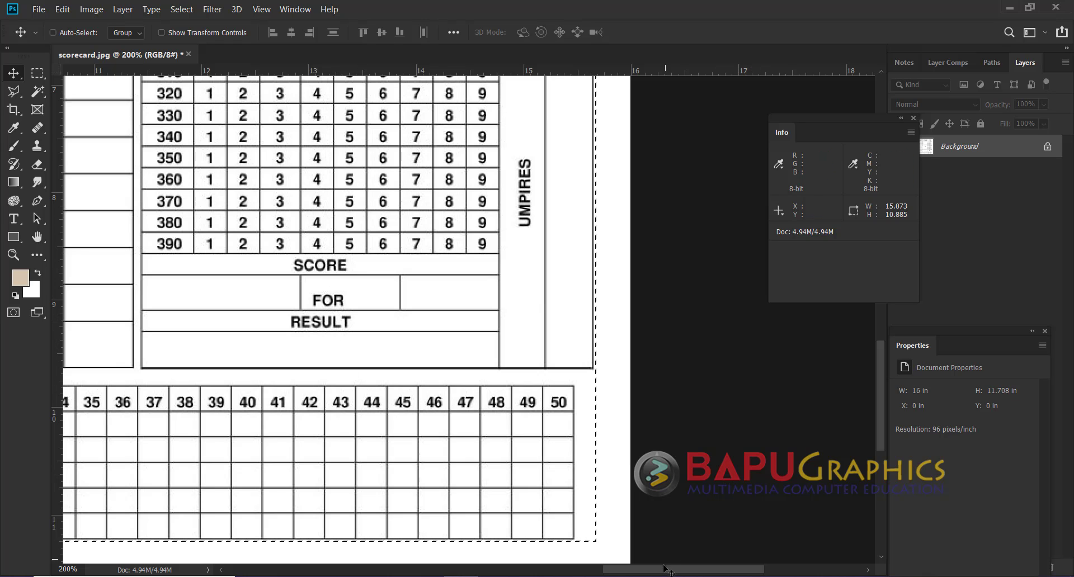
pyautogui.hotkey('alt', 'Tab')
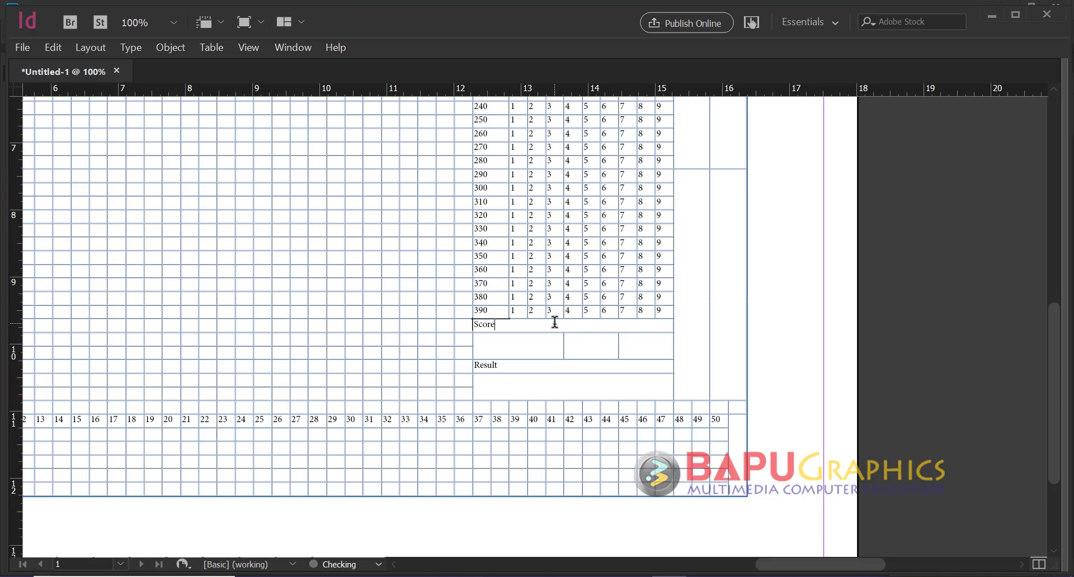
# Enter "For" in the middle of the three divisions below Score
pyautogui.click(578, 343)
pyautogui.write('For')
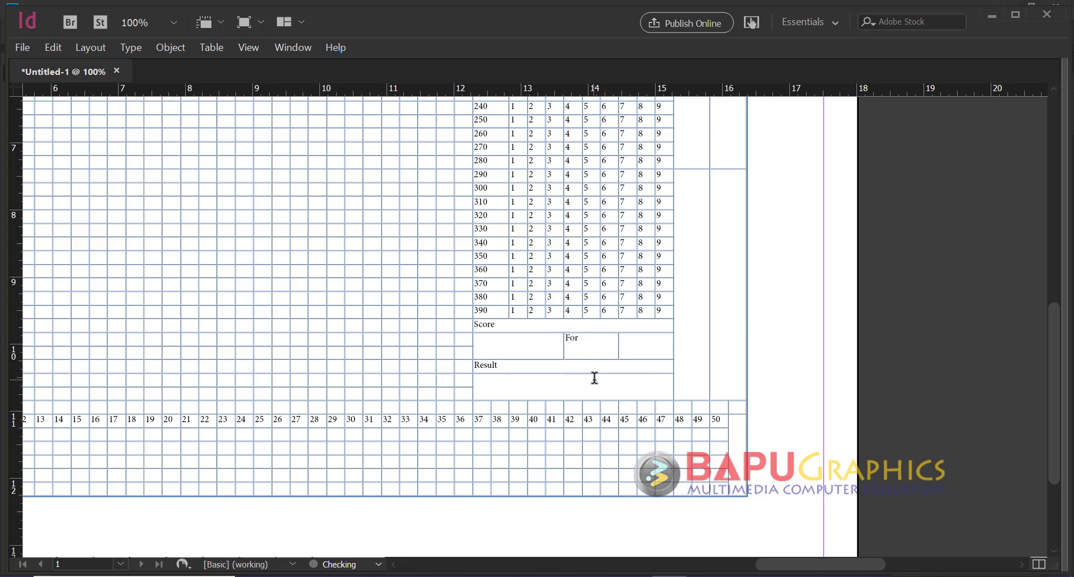
pyautogui.press('Escape')
pyautogui.press('f')
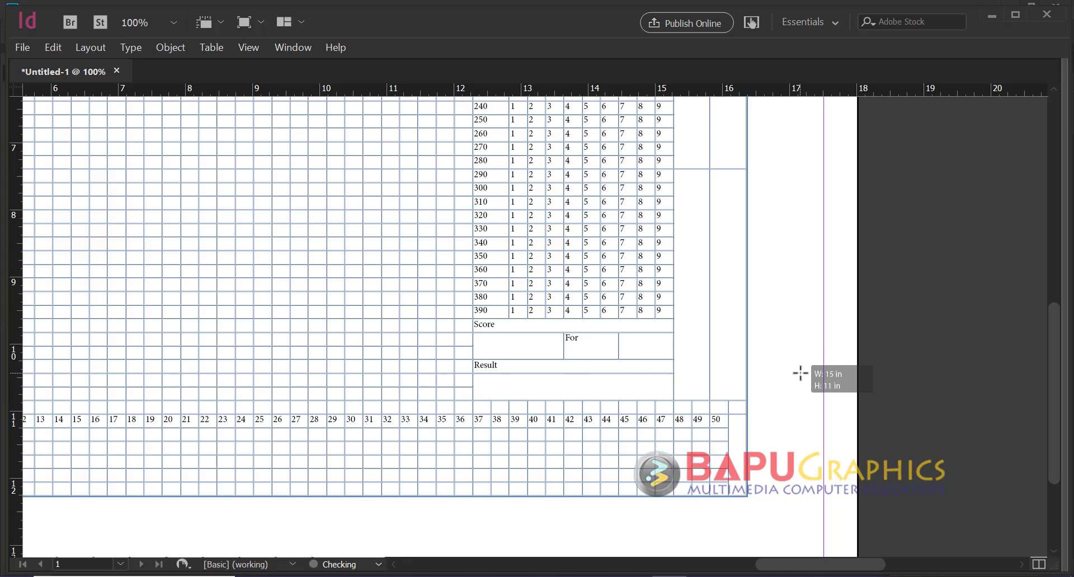
pyautogui.press('t')
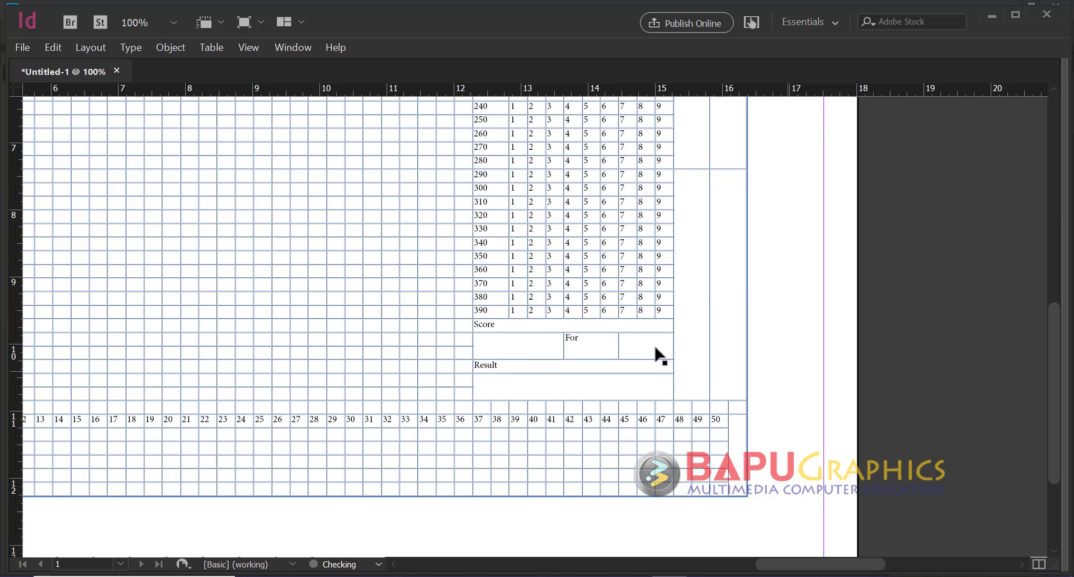
# Review the InDesign table as a whole and compare it with the Score and Result blocks in the Photoshop scorecard
pyautogui.moveTo(656, 353); pyautogui.dragTo(732, 400)
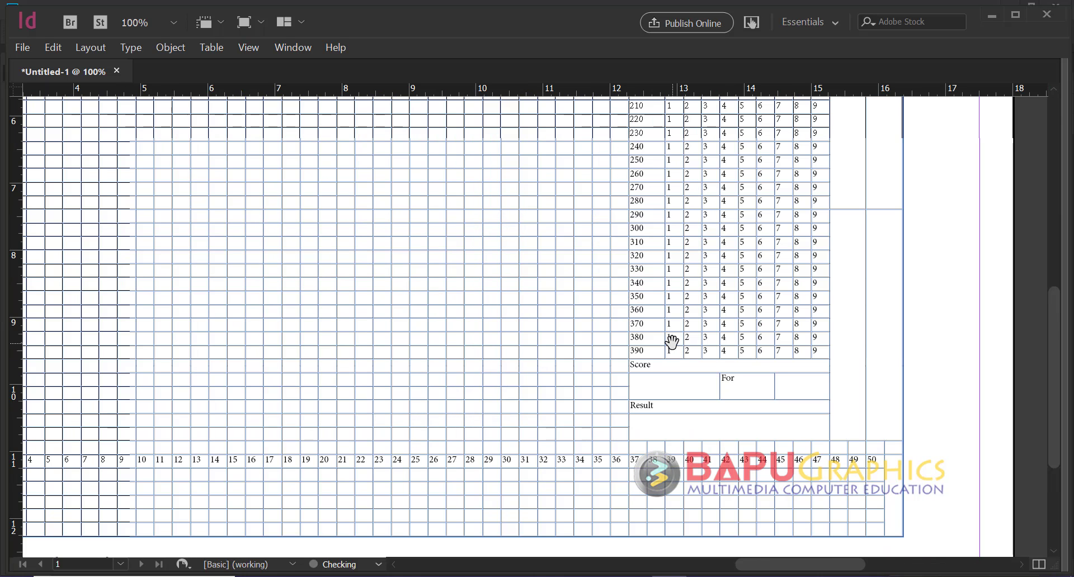
pyautogui.scroll(-3, 672, 341)
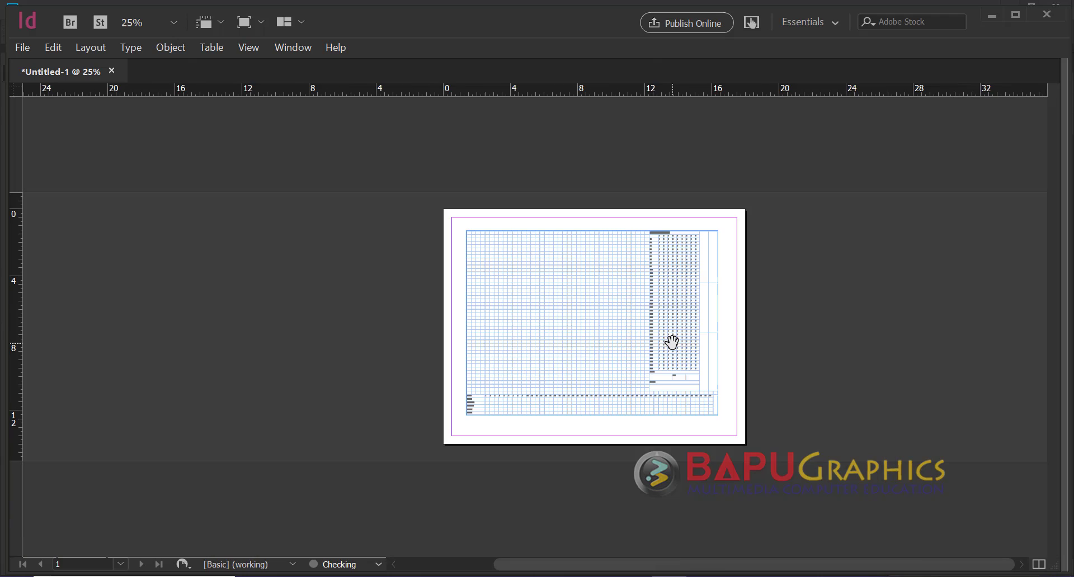
pyautogui.scroll(3, 672, 342)
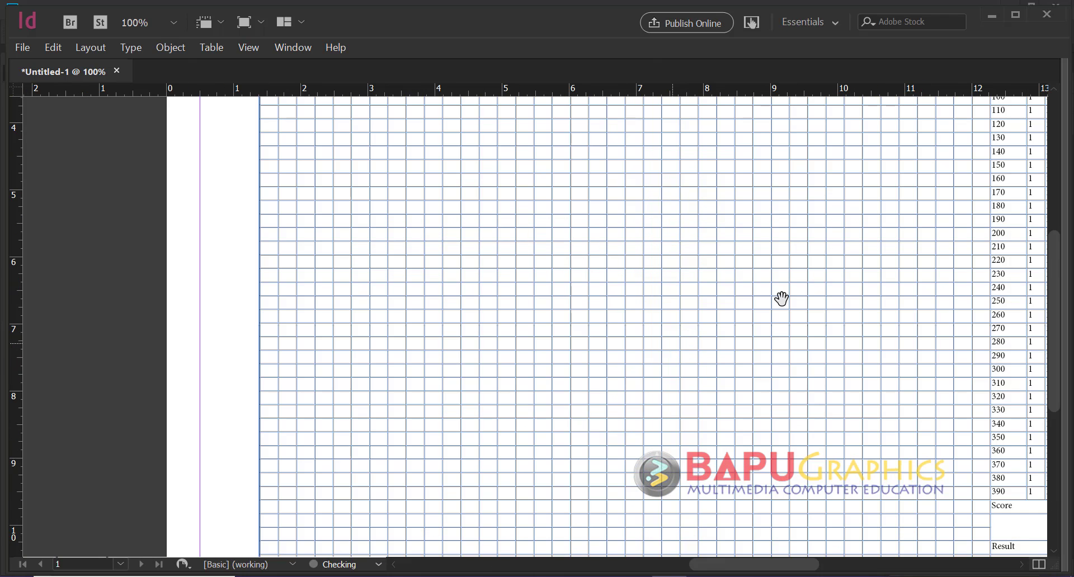
pyautogui.moveTo(984, 255); pyautogui.dragTo(866, 429)
pyautogui.moveTo(835, 313); pyautogui.dragTo(657, 241)
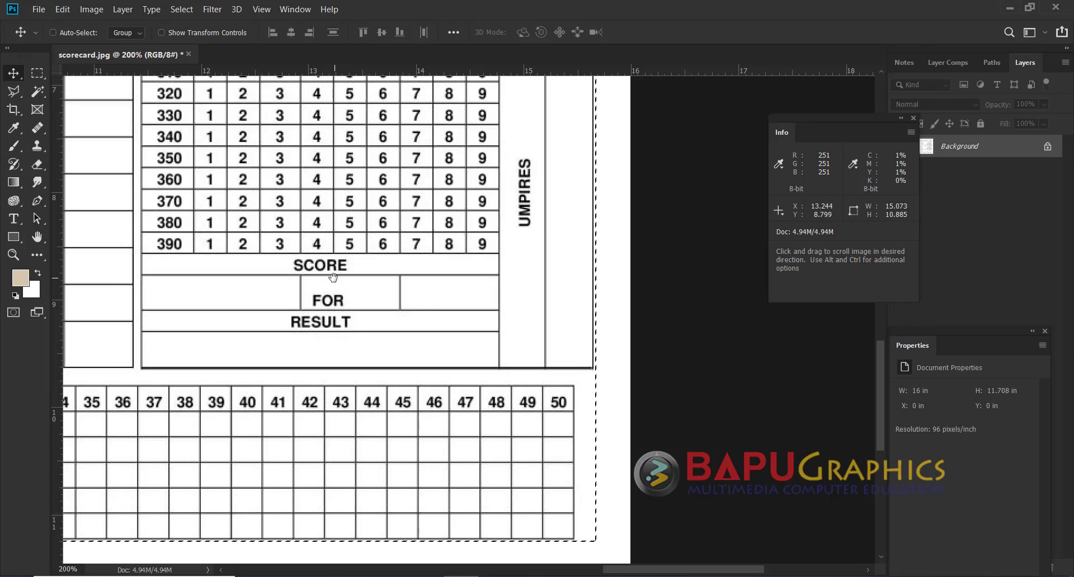
pyautogui.moveTo(334, 278); pyautogui.dragTo(501, 355)
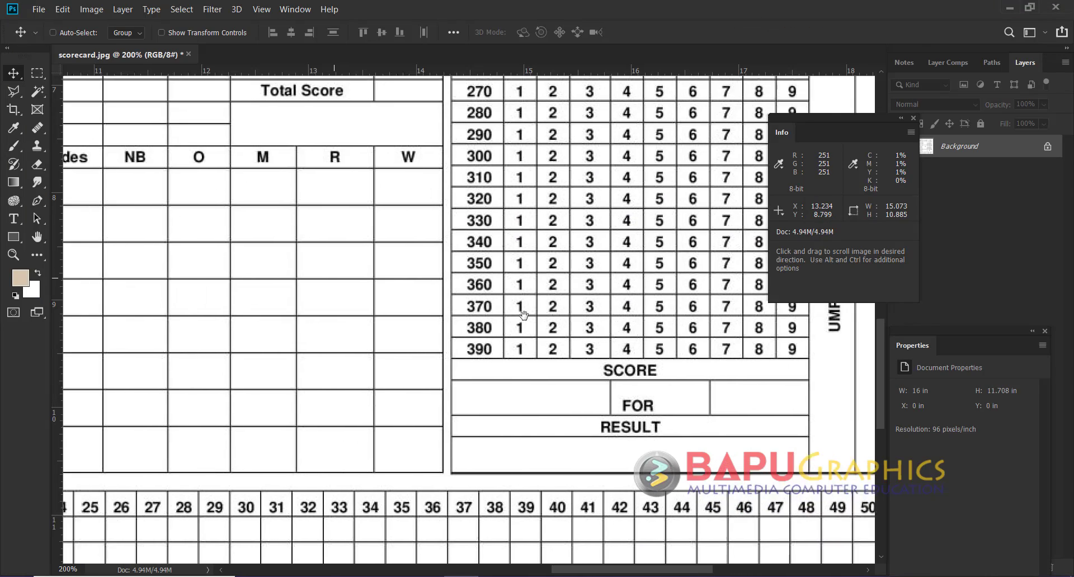
pyautogui.scroll(-3, 512, 271)
pyautogui.scroll(5, 512, 271)
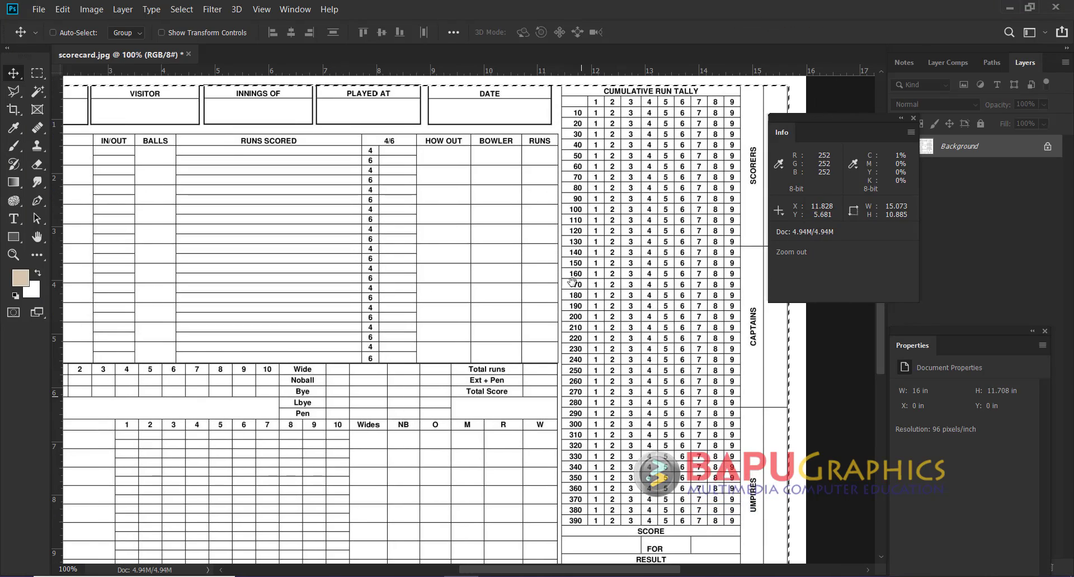
pyautogui.press('z')
pyautogui.click(574, 237)
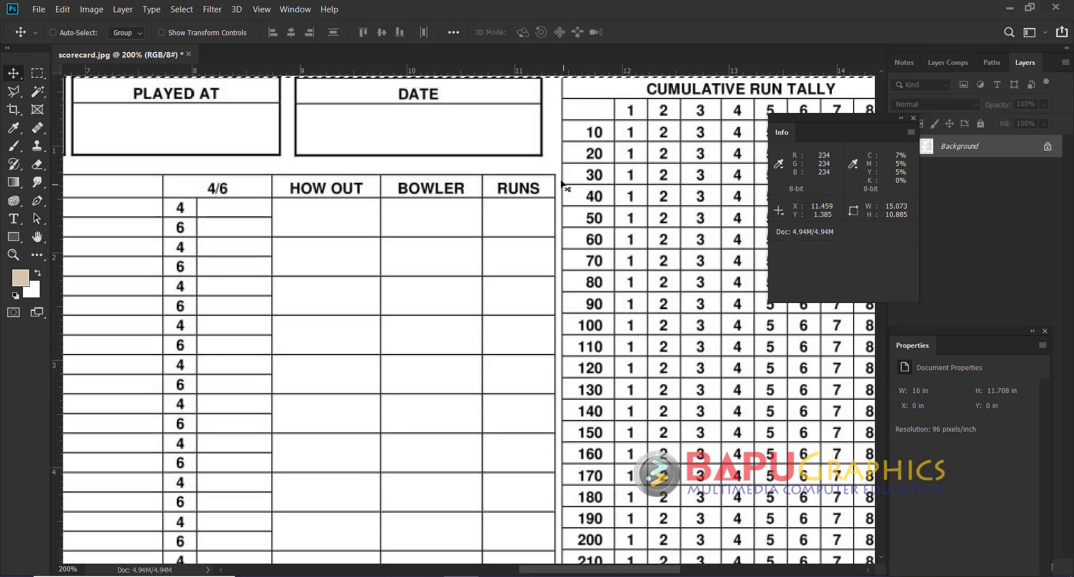
# Examine the header boxes, the batting table from Batsman to Runs and the totals rows in the Photoshop scorecard
pyautogui.scroll(3, 562, 224)
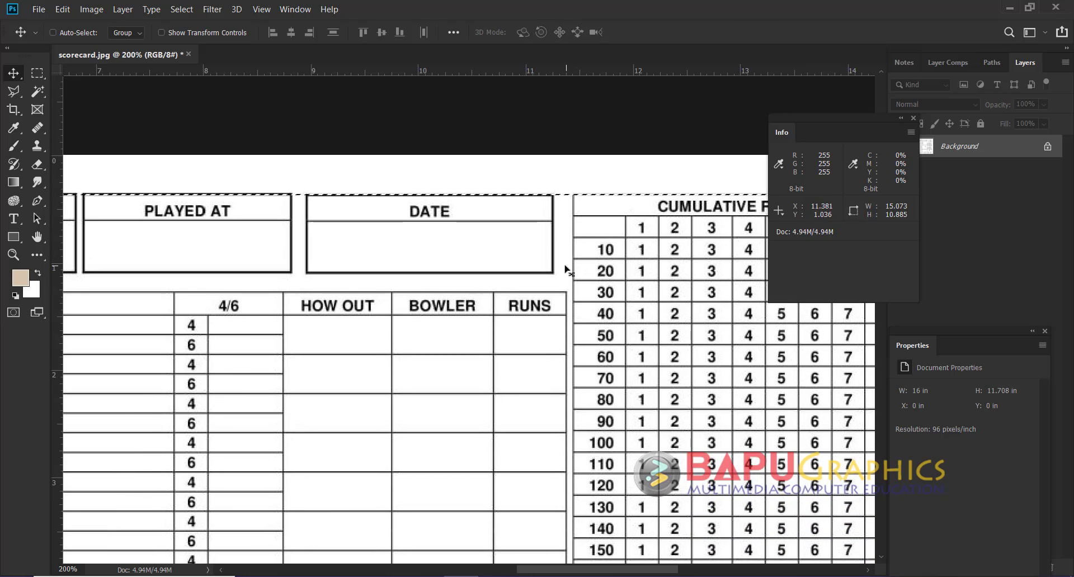
pyautogui.moveTo(487, 319); pyautogui.dragTo(550, 293)
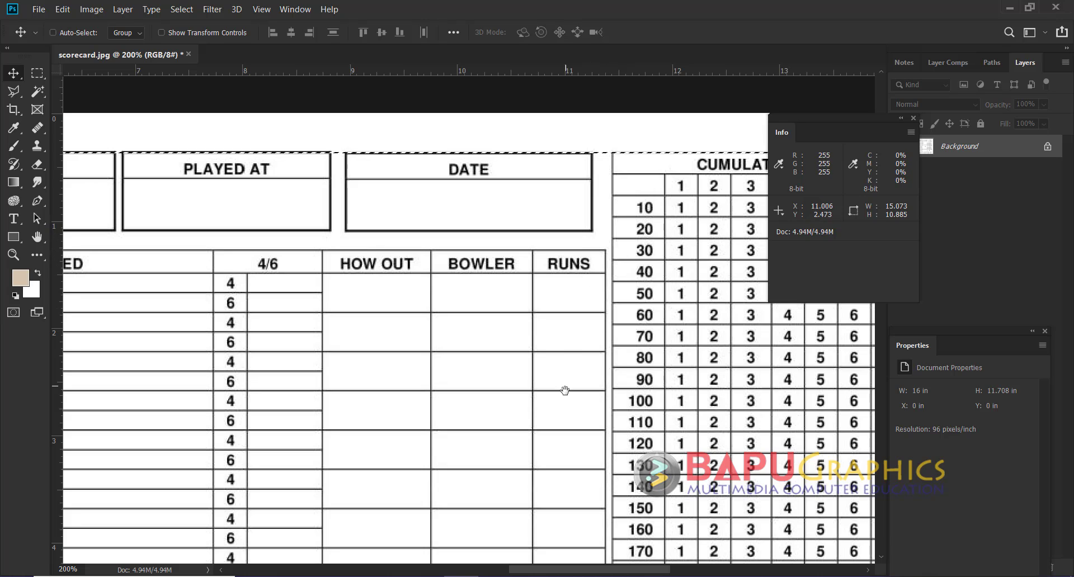
pyautogui.scroll(-8, 565, 390)
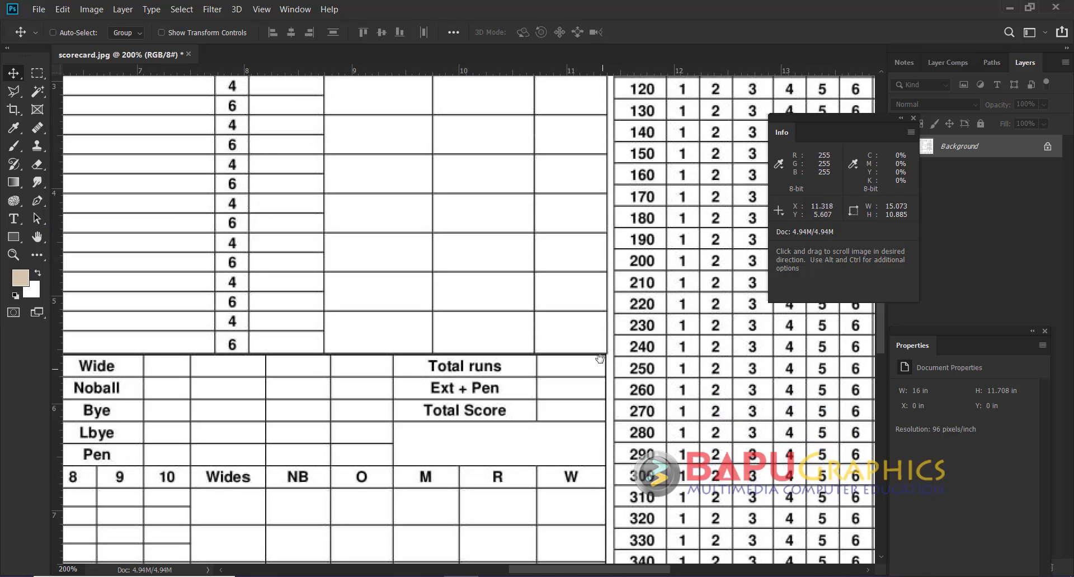
pyautogui.scroll(6, 593, 370)
pyautogui.moveTo(588, 383); pyautogui.dragTo(331, 428)
pyautogui.hscroll(-12, 561, 359)
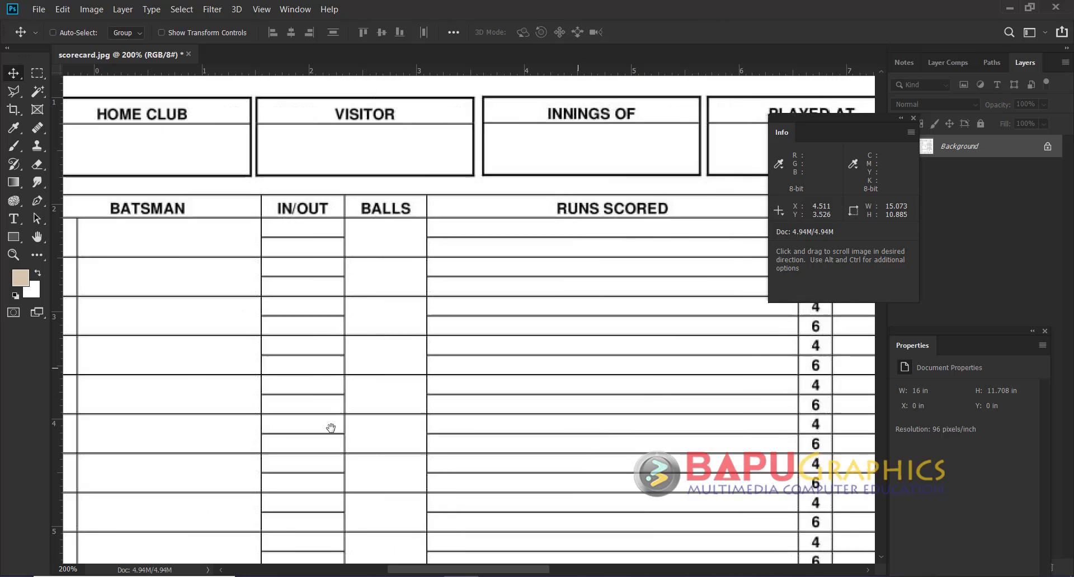
pyautogui.hscroll(10, 331, 428)
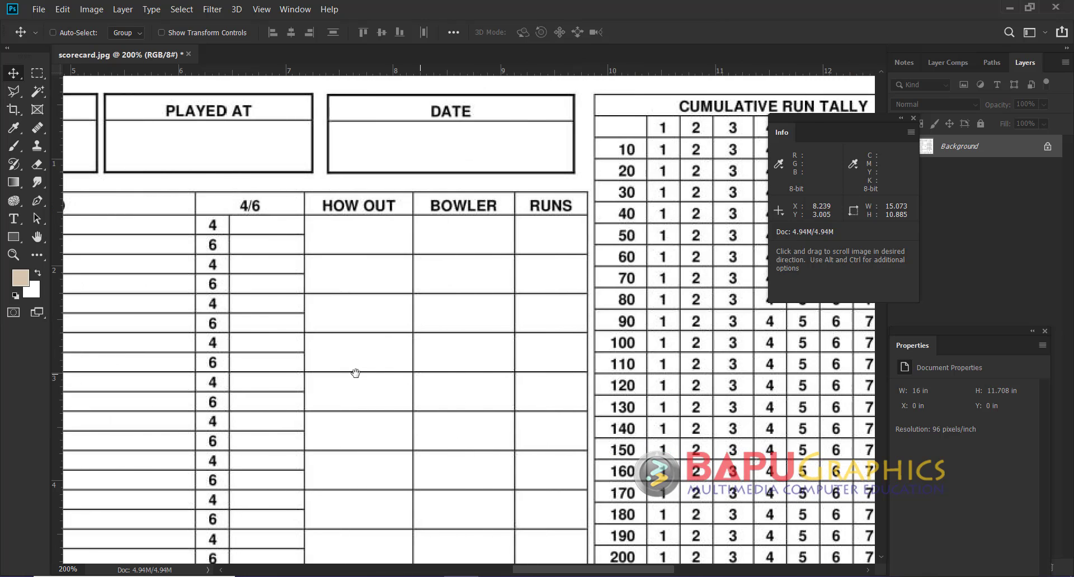
pyautogui.moveTo(355, 374); pyautogui.dragTo(417, 393)
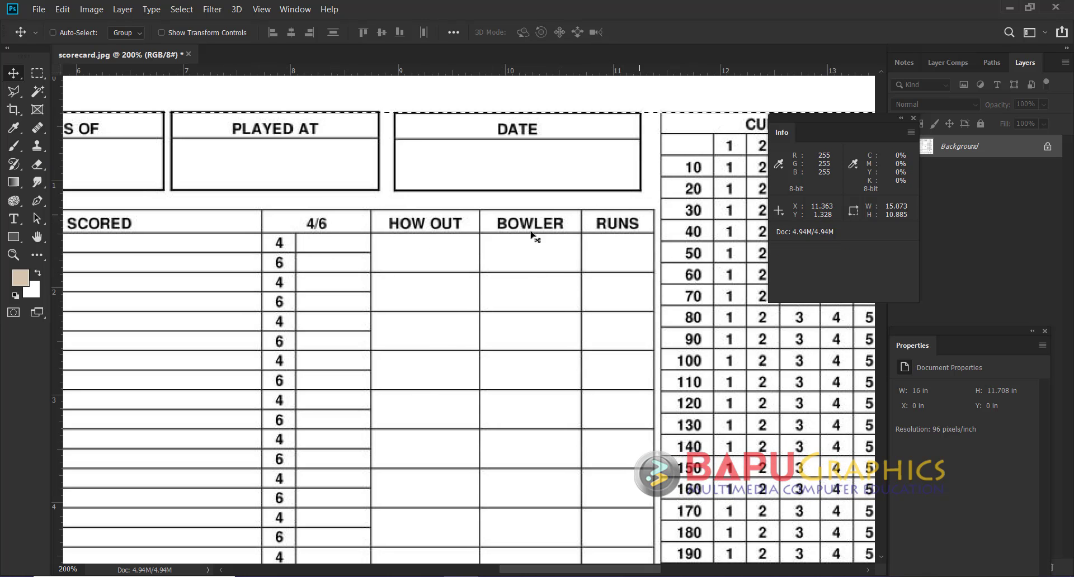
pyautogui.moveTo(409, 282); pyautogui.dragTo(401, 309)
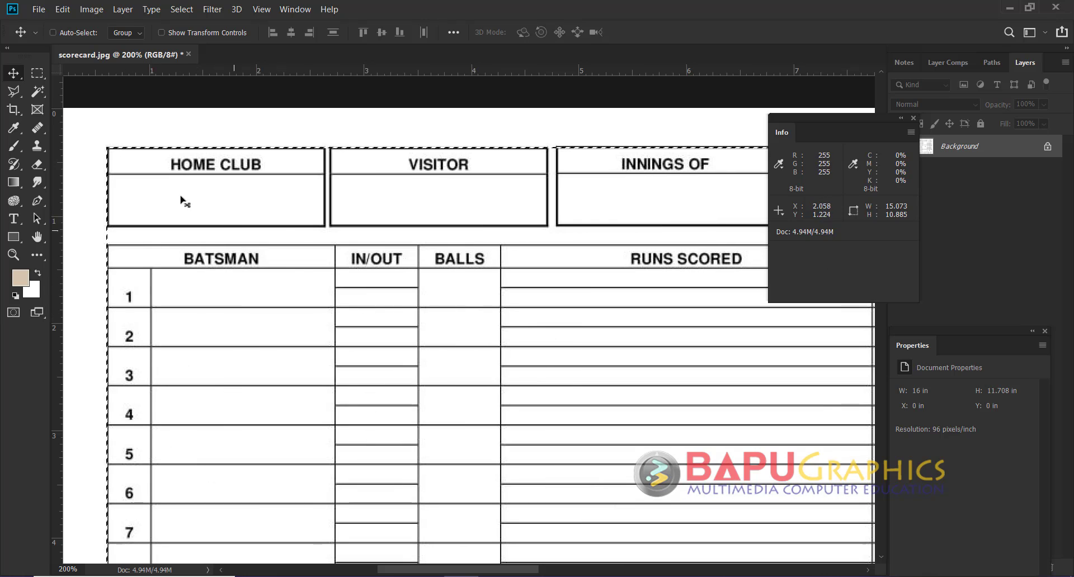
pyautogui.moveTo(482, 259); pyautogui.dragTo(425, 302)
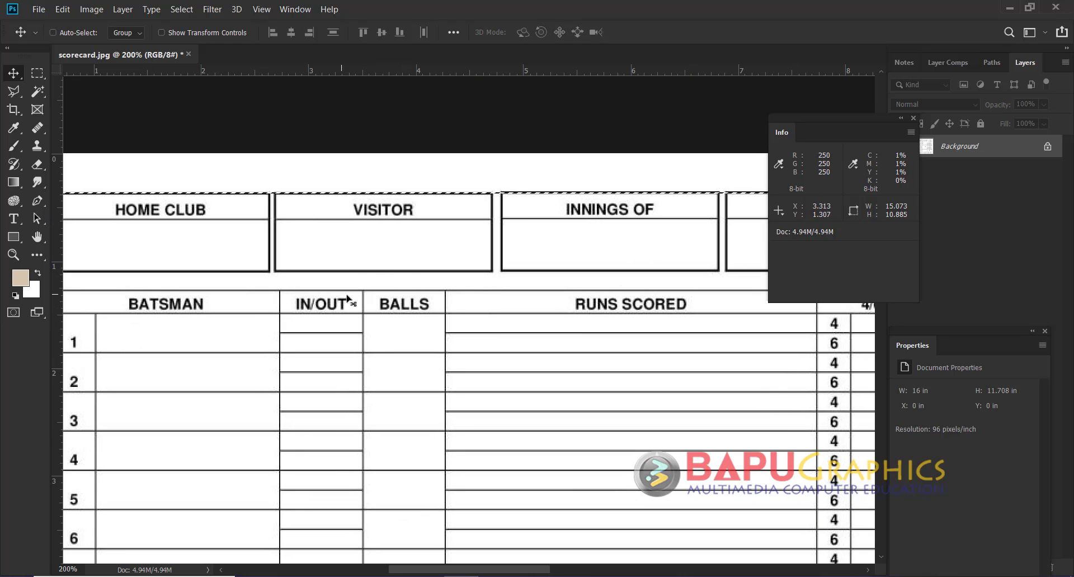
# Clear the selection around the Photoshop scorecard and inspect the Cumulative Run Tally block with its Scorers and Captains columns
pyautogui.press('ctrl')
pyautogui.moveTo(256, 334); pyautogui.dragTo(286, 375)
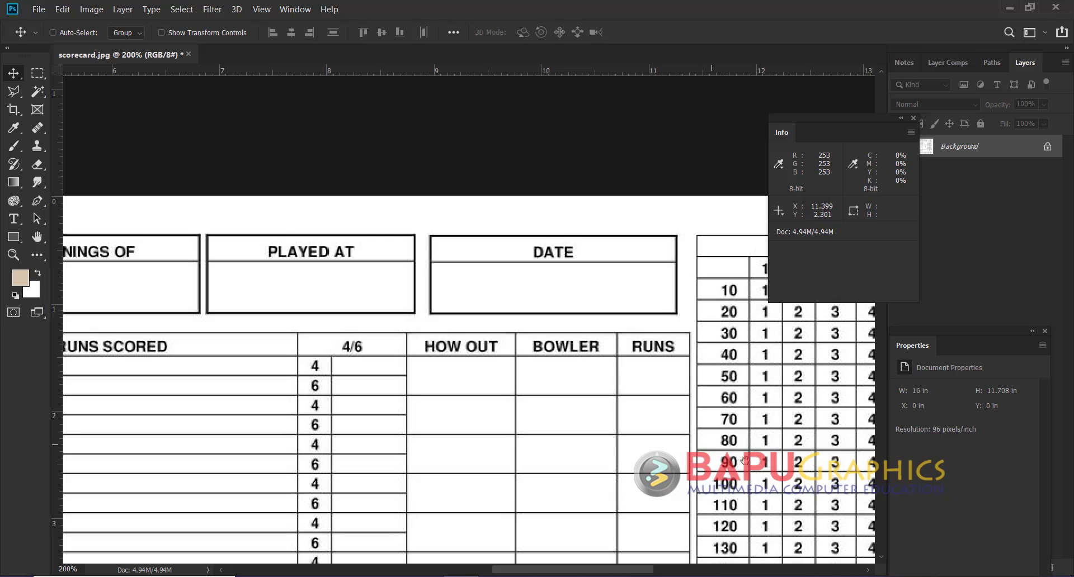
pyautogui.moveTo(745, 460); pyautogui.dragTo(412, 383)
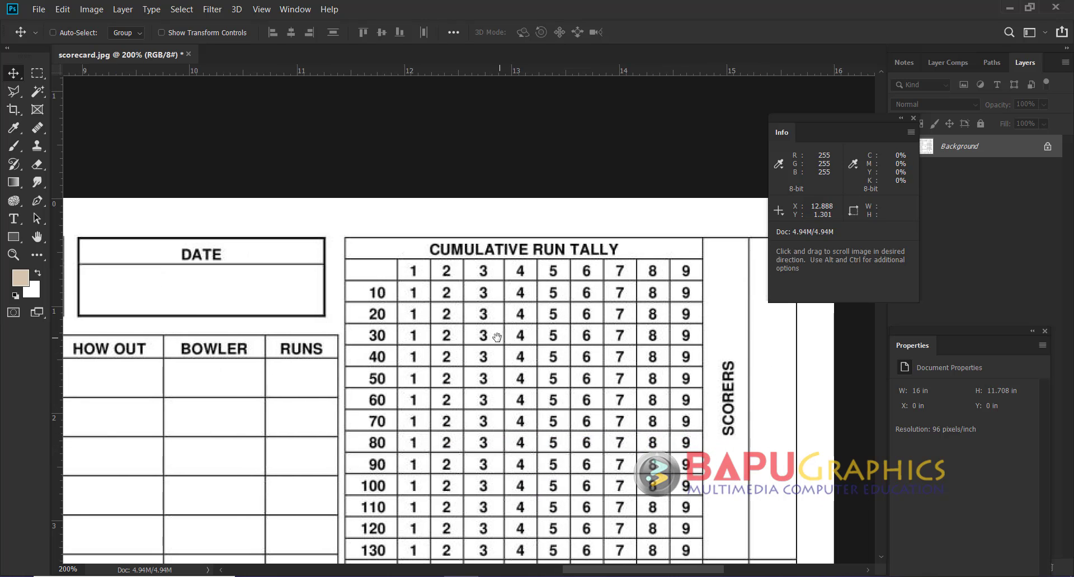
pyautogui.moveTo(497, 337); pyautogui.dragTo(432, 336)
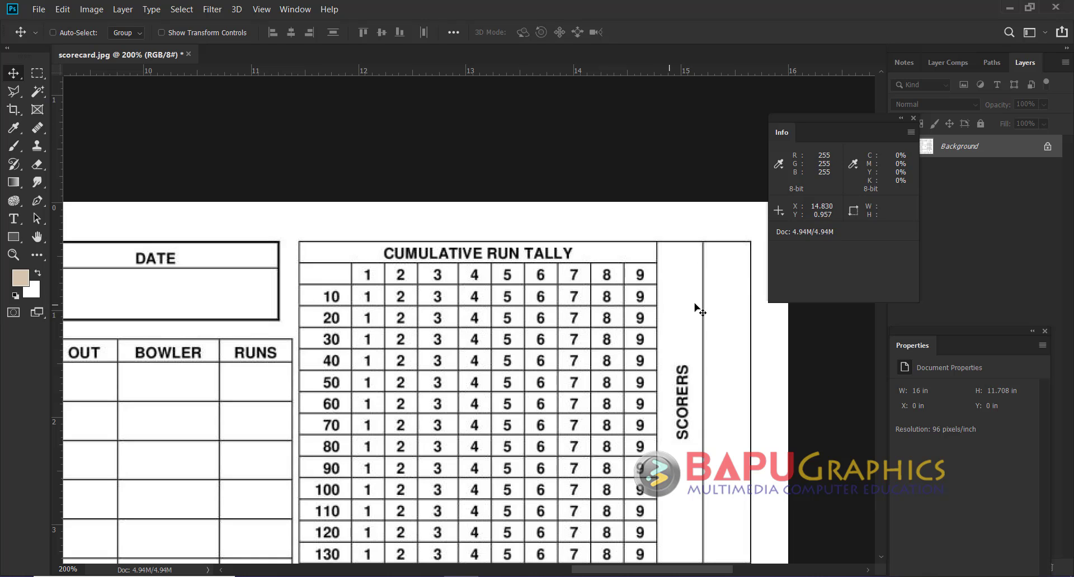
pyautogui.moveTo(714, 489); pyautogui.dragTo(728, 505)
pyautogui.moveTo(559, 168); pyautogui.dragTo(674, 452)
pyautogui.moveTo(587, 224); pyautogui.dragTo(587, 401)
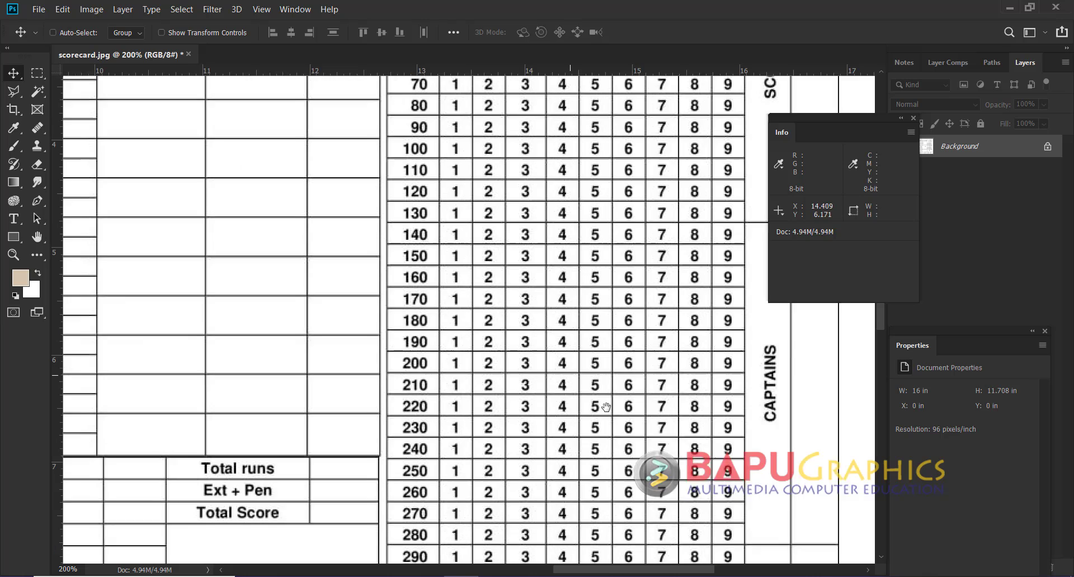
pyautogui.moveTo(392, 252); pyautogui.dragTo(603, 315)
pyautogui.moveTo(549, 273); pyautogui.dragTo(665, 402)
pyautogui.moveTo(649, 335); pyautogui.dragTo(644, 344)
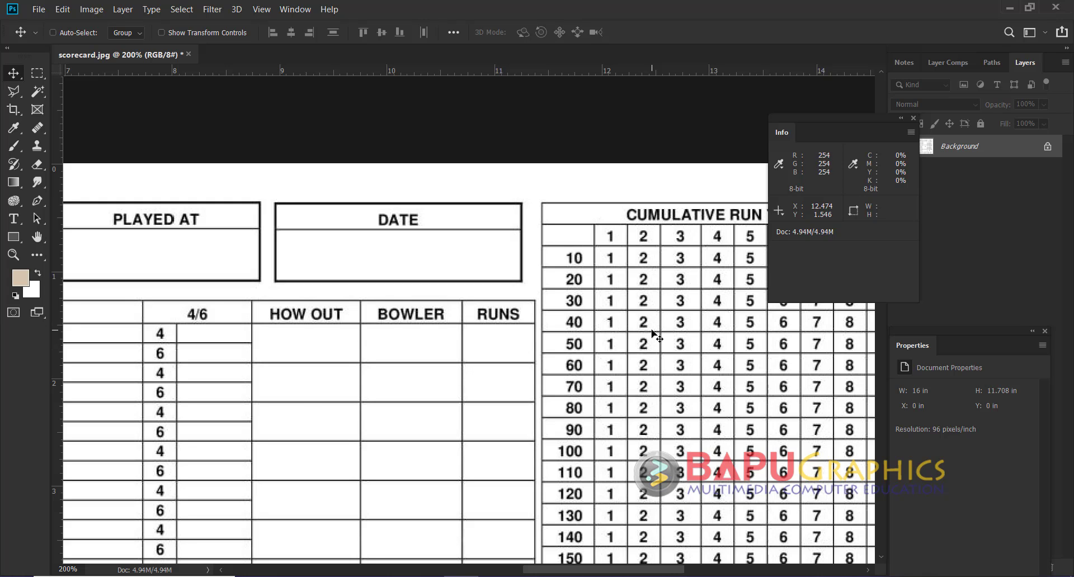
# Compare the five header boxes, from Home Club to Date, with the batting columns beneath them in the Photoshop scorecard
pyautogui.moveTo(493, 294); pyautogui.dragTo(743, 336)
pyautogui.moveTo(233, 282); pyautogui.dragTo(615, 286)
pyautogui.moveTo(359, 264); pyautogui.dragTo(537, 305)
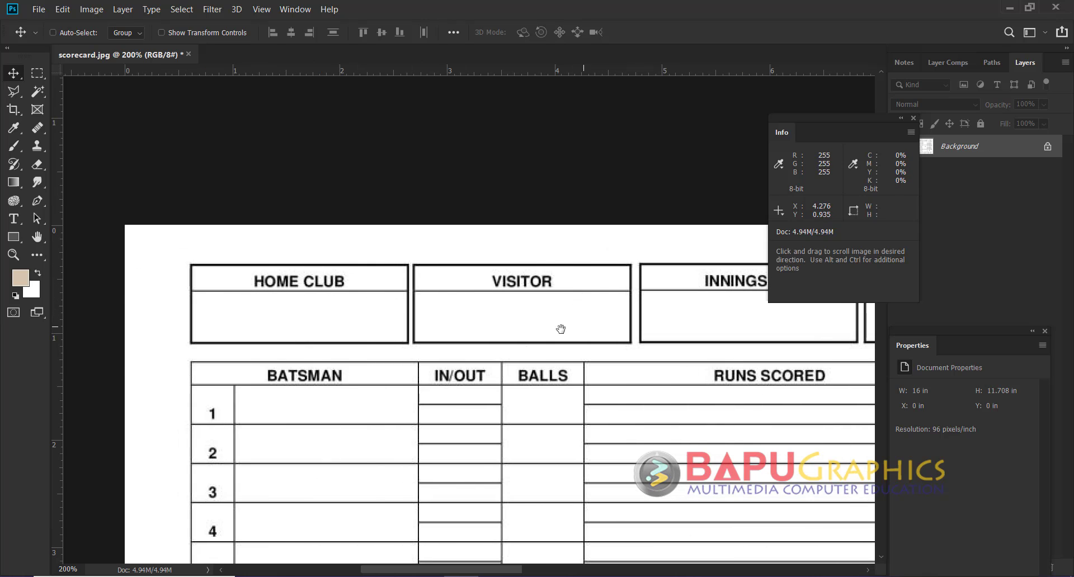
pyautogui.moveTo(585, 324); pyautogui.dragTo(450, 317)
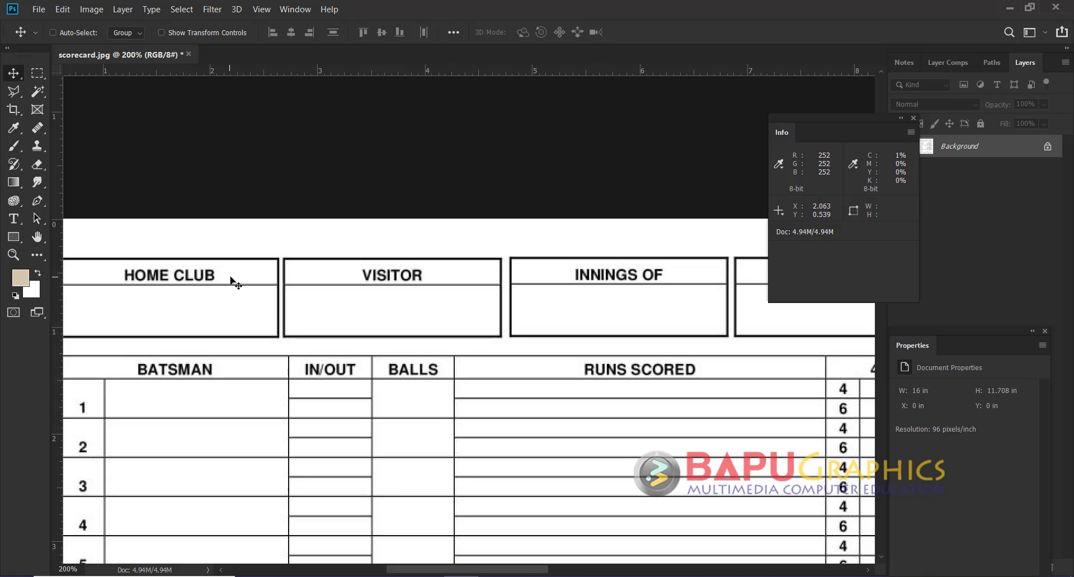
pyautogui.moveTo(457, 354); pyautogui.dragTo(258, 356)
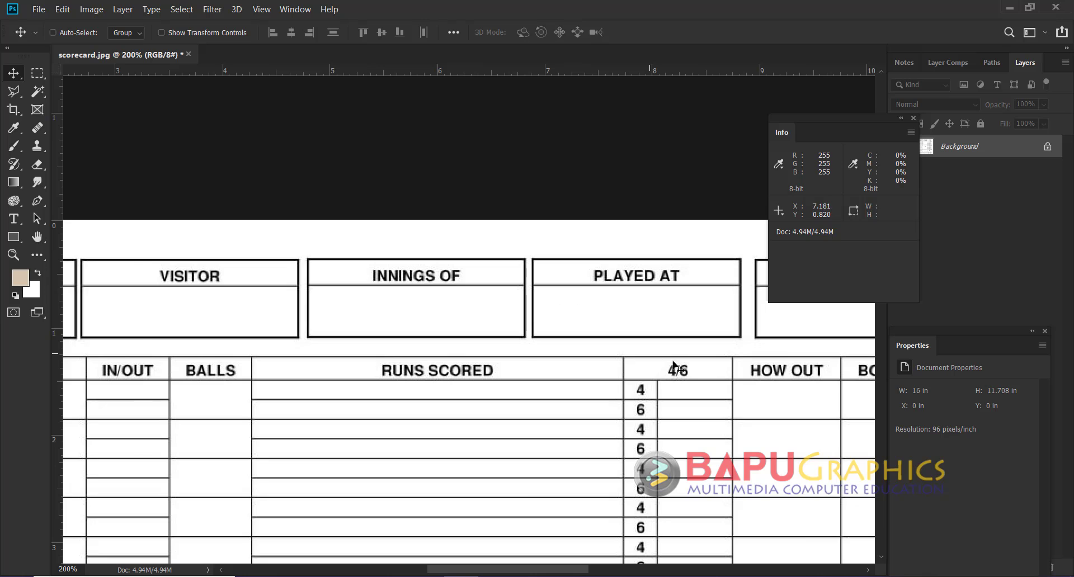
pyautogui.moveTo(674, 367); pyautogui.dragTo(385, 362)
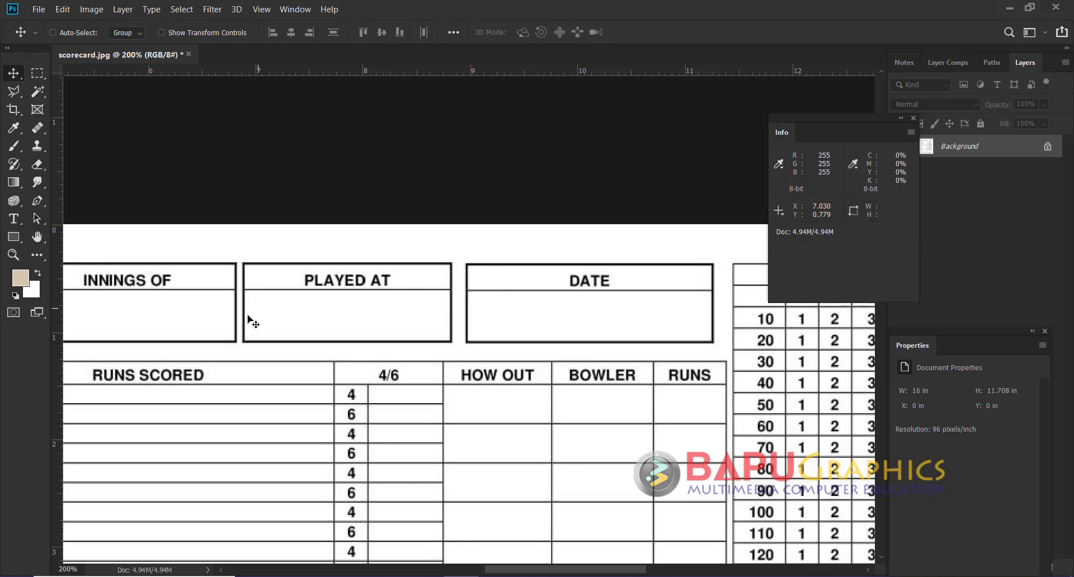
pyautogui.press('space')
pyautogui.moveTo(250, 320); pyautogui.dragTo(664, 340)
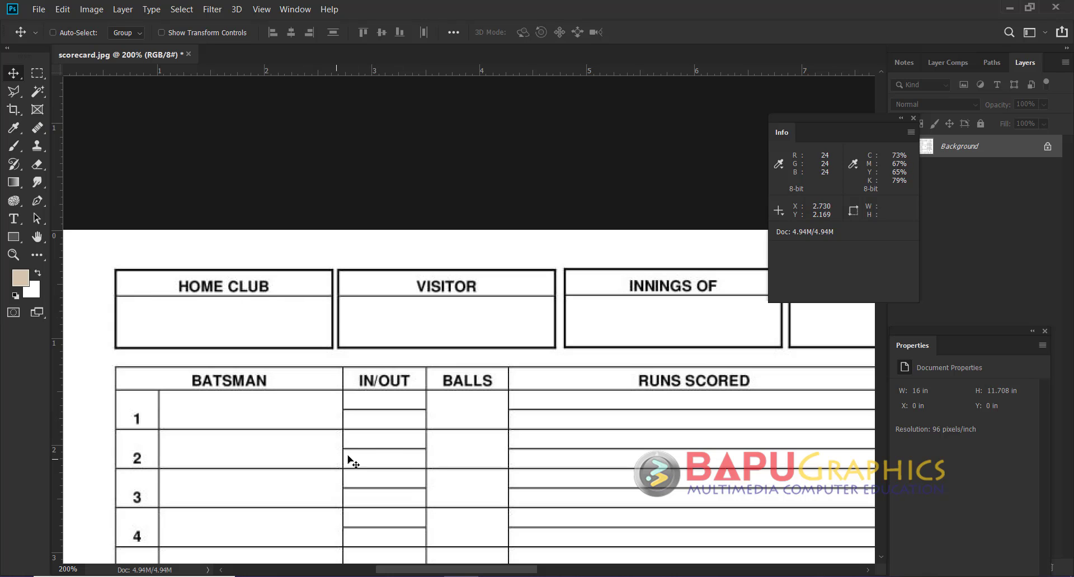
# Check the Home Club box in Photoshop and merge the first seven columns of the InDesign table's top two rows into one cell
pyautogui.click(688, 576)
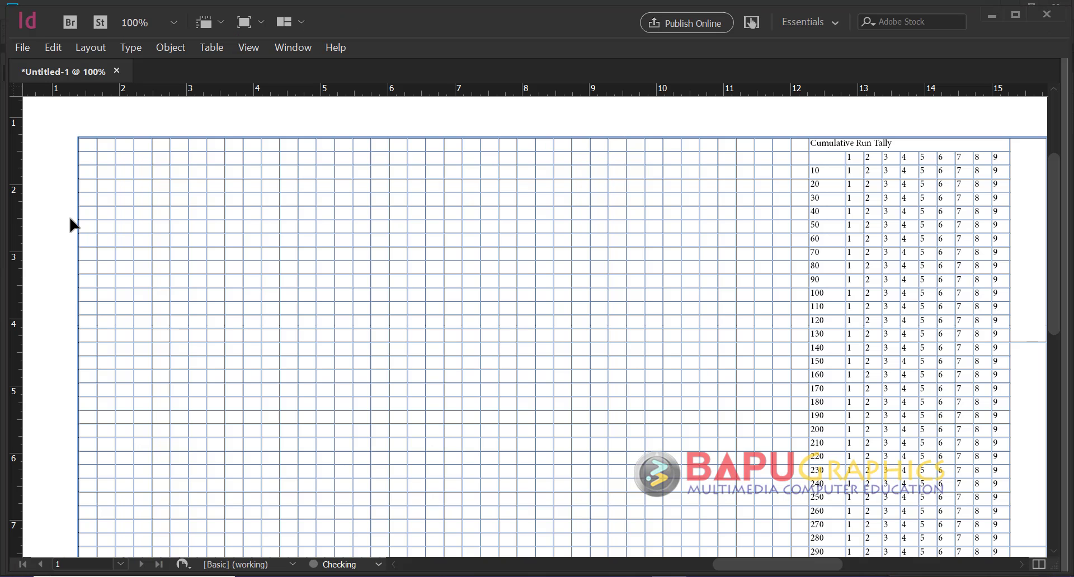
pyautogui.doubleClick(87, 143)
pyautogui.click(465, 575)
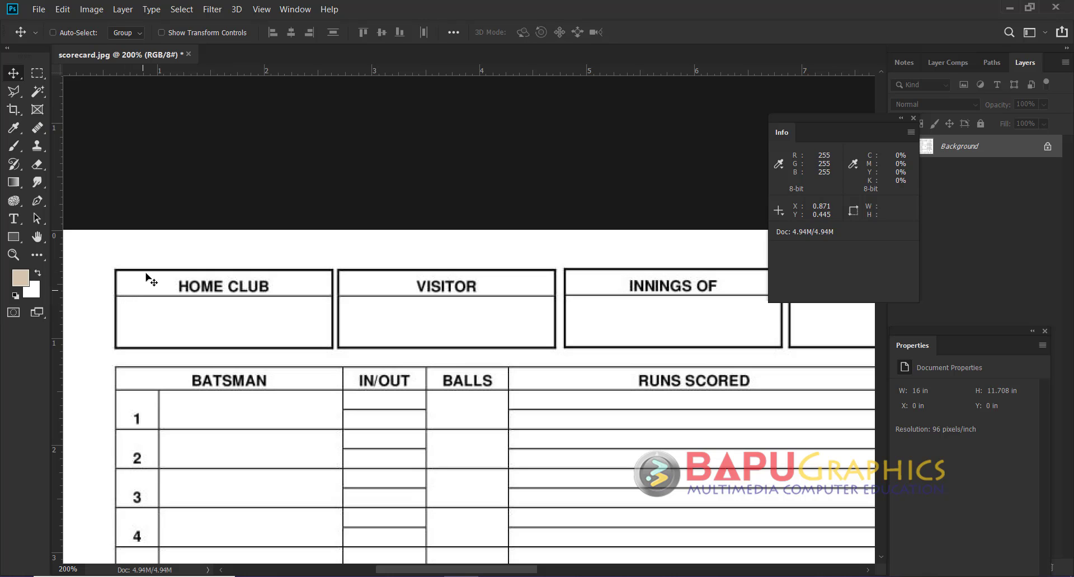
pyautogui.press('space')
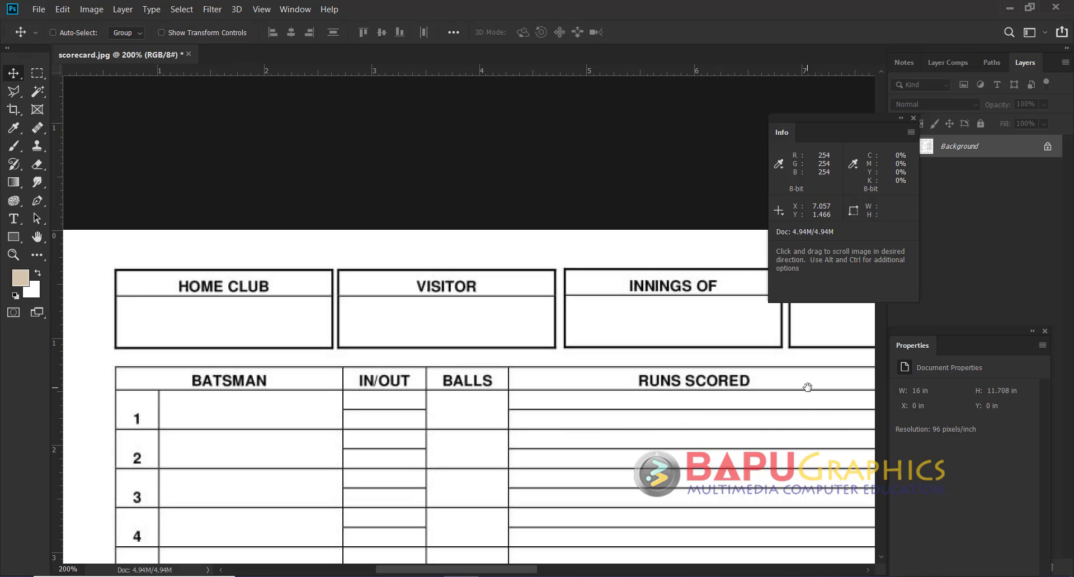
pyautogui.moveTo(807, 387); pyautogui.dragTo(689, 376)
pyautogui.moveTo(83, 369); pyautogui.dragTo(240, 372)
pyautogui.moveTo(477, 386); pyautogui.dragTo(378, 312)
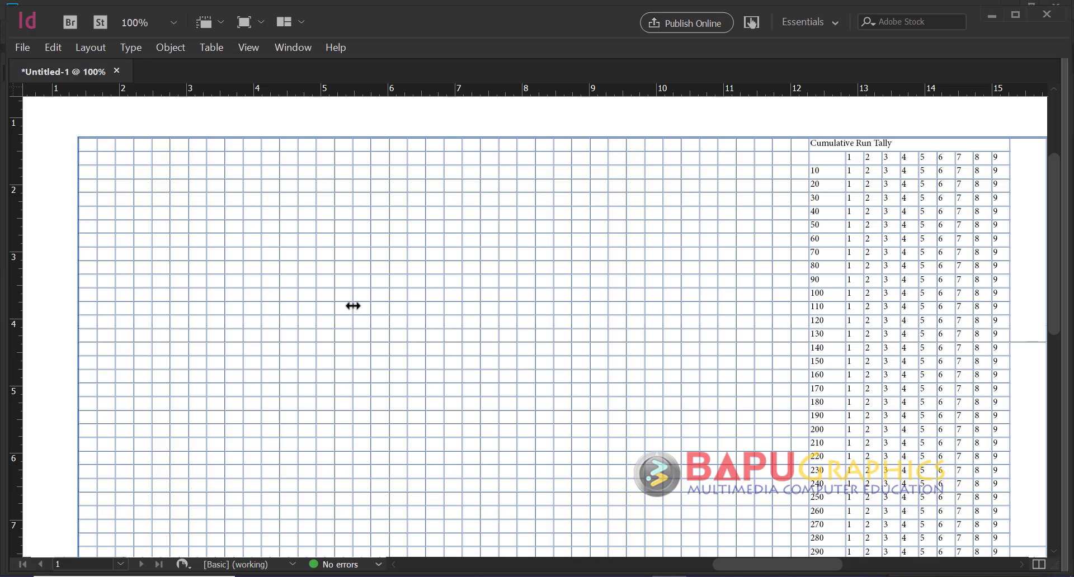
pyautogui.moveTo(89, 143); pyautogui.dragTo(199, 159)
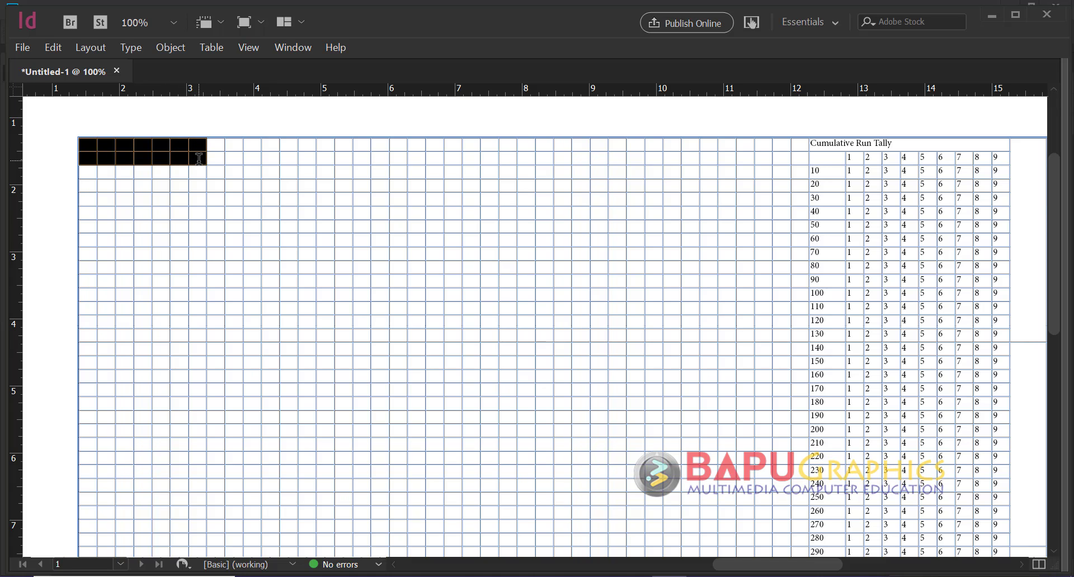
pyautogui.rightClick(196, 157)
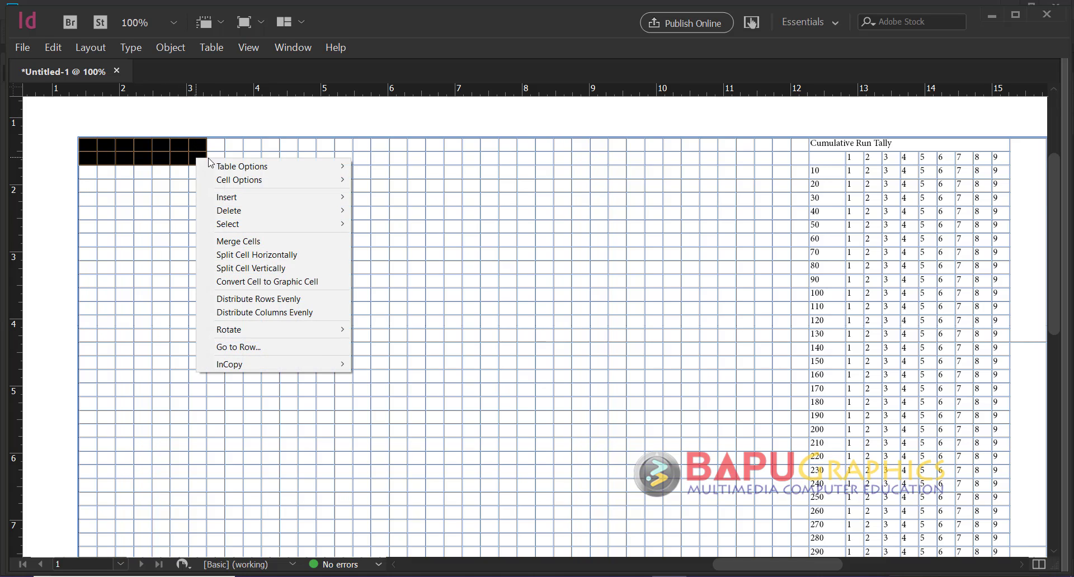
pyautogui.click(239, 241)
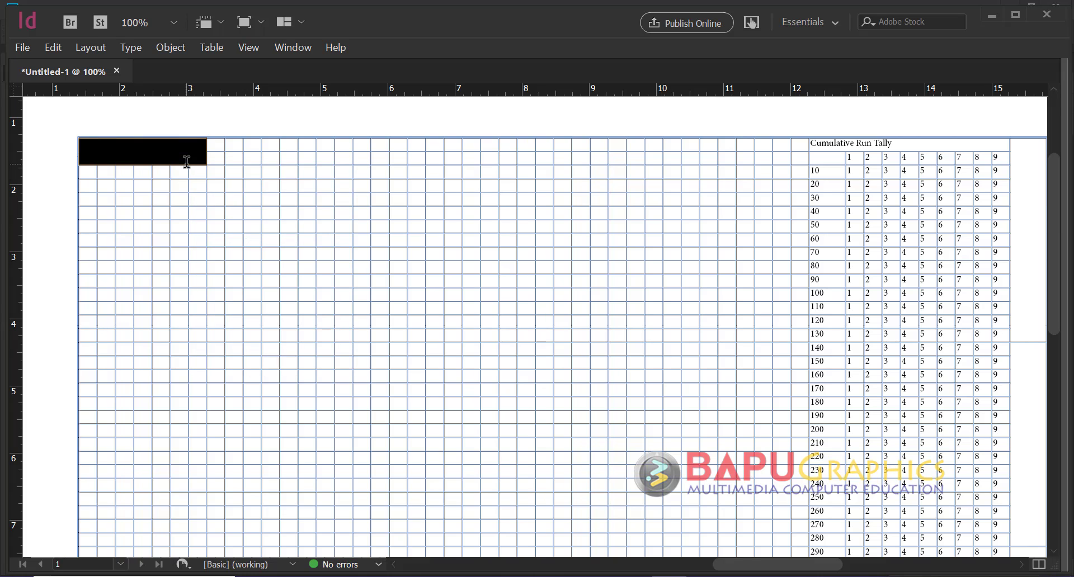
# Merge three more header boxes across the table's top two rows, each seven columns wide, leaving one empty column between boxes
pyautogui.moveTo(234, 143); pyautogui.dragTo(286, 154)
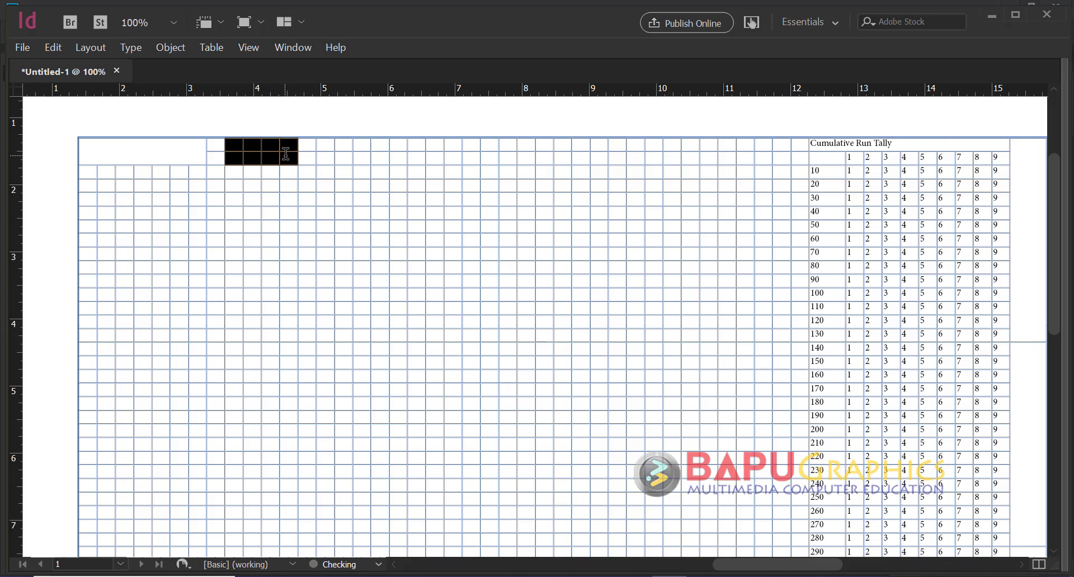
pyautogui.hotkey('ctrl', 'alt', 'm')
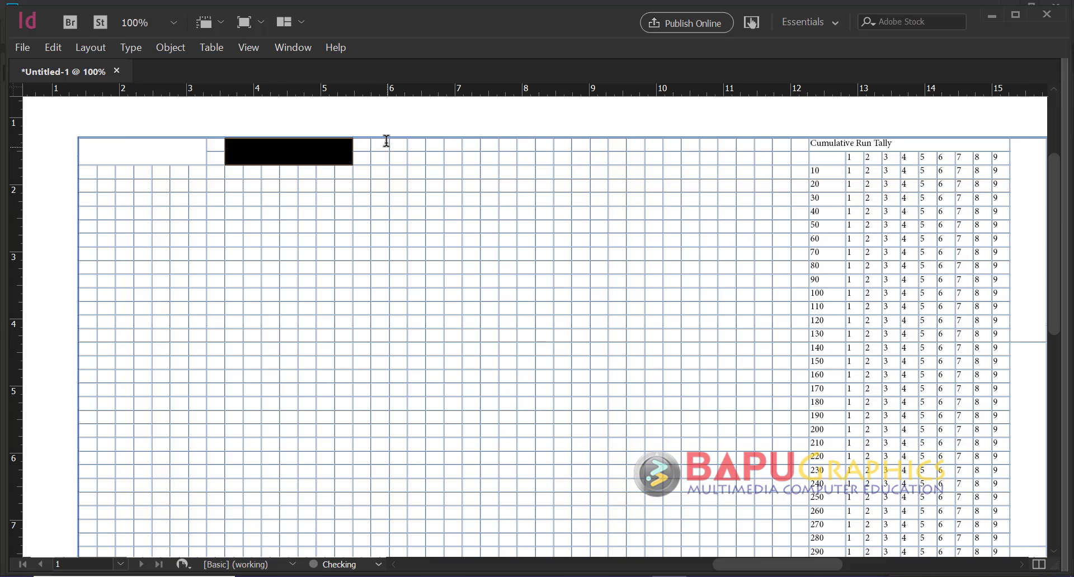
pyautogui.moveTo(384, 142); pyautogui.dragTo(569, 159)
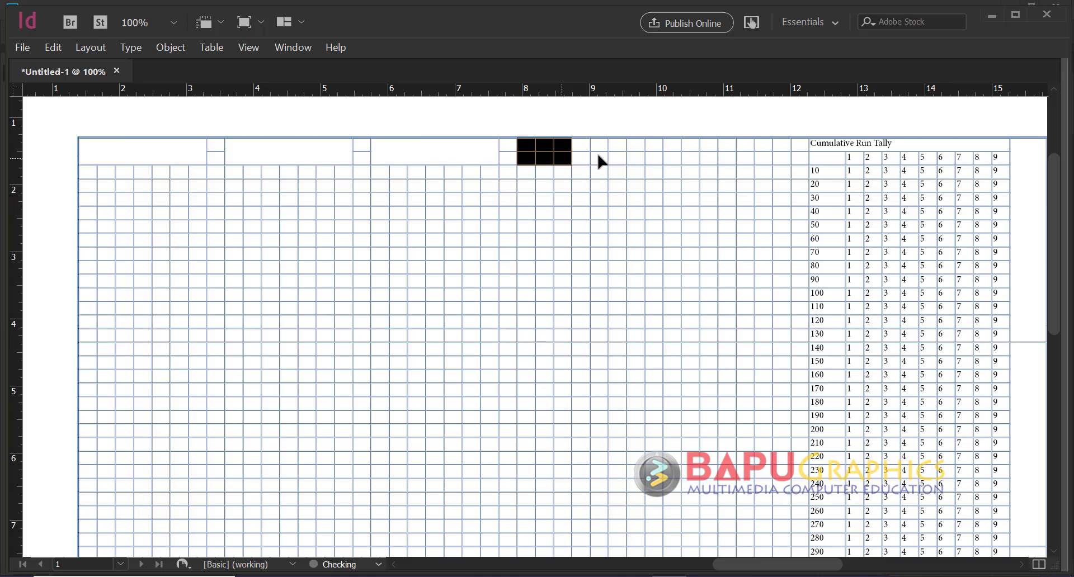
pyautogui.keyDown('shift'); pyautogui.click(631, 154); pyautogui.keyUp('shift')
# Merge the fifth seven-column header box in the top two rows, leaving one column free before the Cumulative Run Tally block
pyautogui.moveTo(670, 144); pyautogui.dragTo(698, 155)
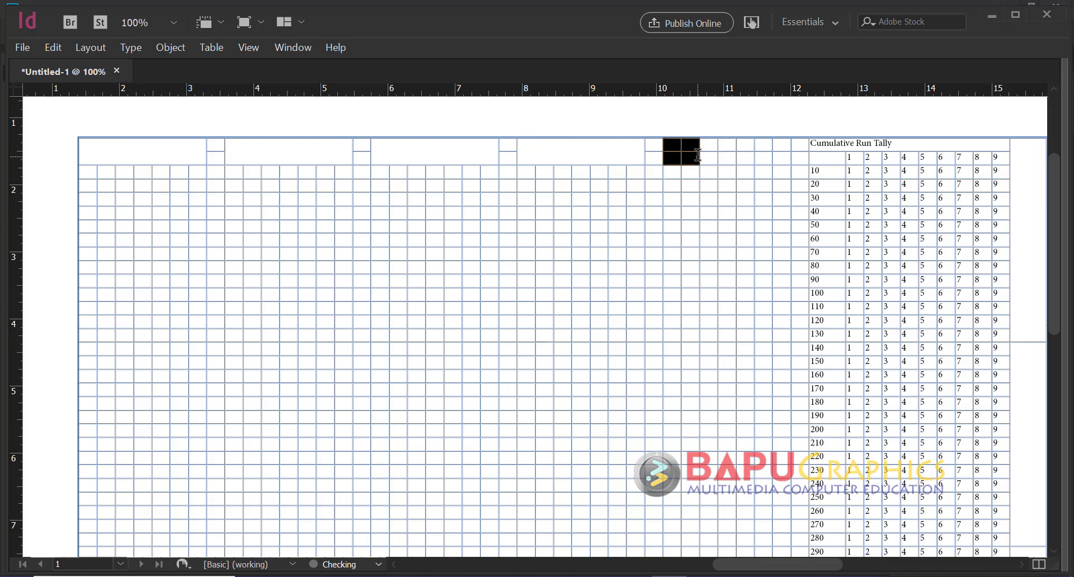
pyautogui.hotkey('shift', 'Right')
pyautogui.hotkey('shift', 'Right')
pyautogui.hotkey('shift', 'Right')
pyautogui.hotkey('shift', 'Right')
pyautogui.hotkey('shift', 'Right')
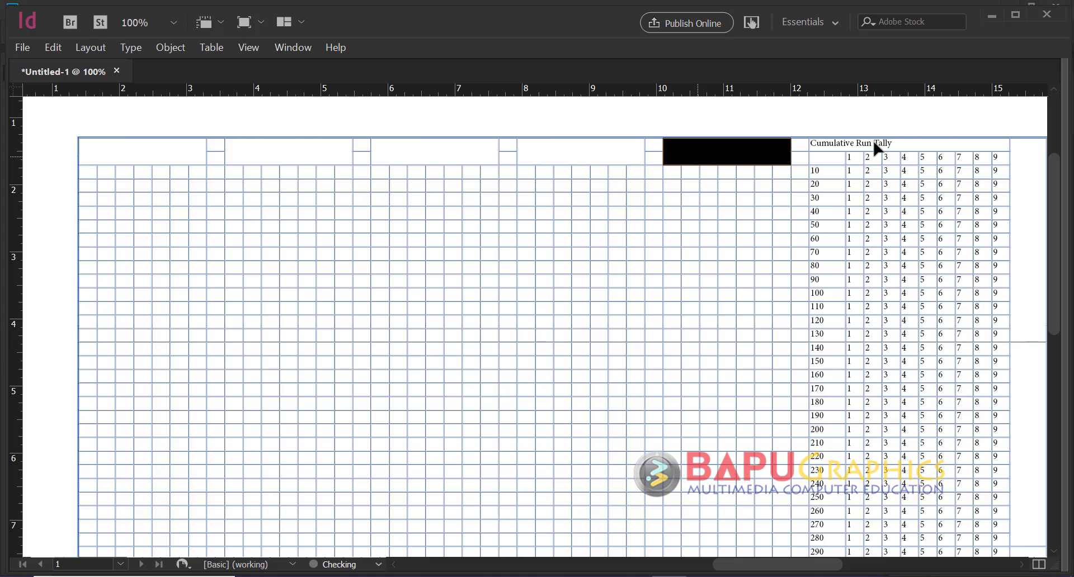
# Compare the table rows beneath the merged header boxes with the Batsman table in the Photoshop scorecard
pyautogui.click(154, 153)
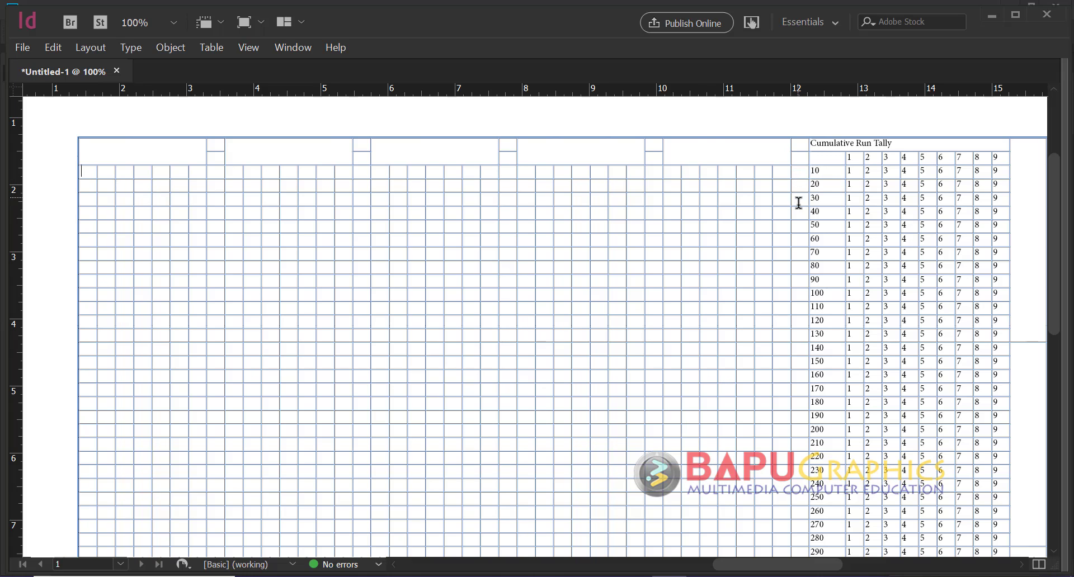
pyautogui.moveTo(778, 168); pyautogui.dragTo(782, 199)
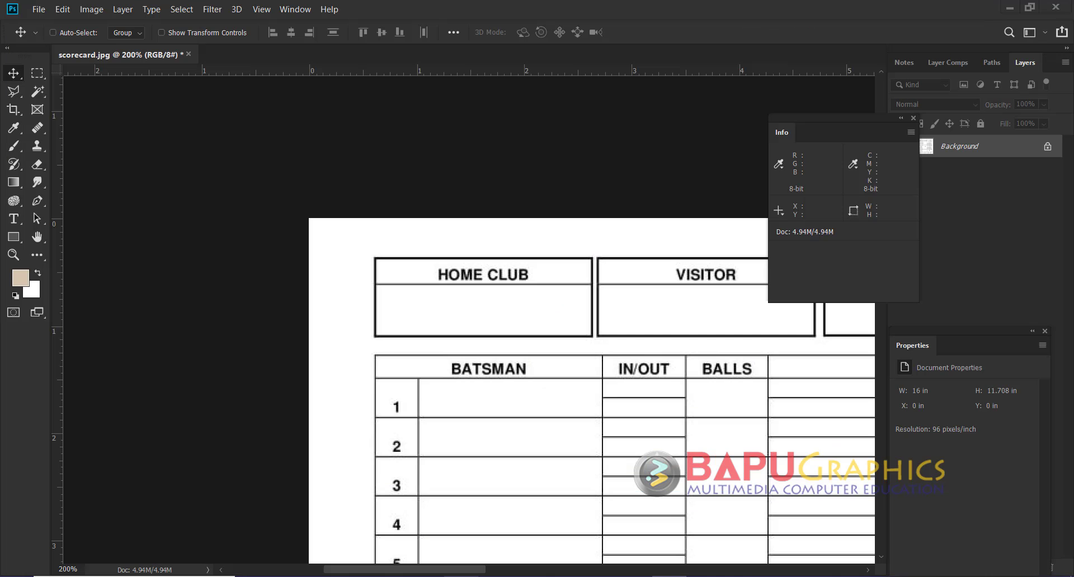
# Using scorecard.jpg in Photoshop as reference, merge the two-row, seven-column block below the fifth header box in the InDesign table into one cell
pyautogui.hotkey('ctrl', '+')
pyautogui.moveTo(451, 386); pyautogui.dragTo(632, 331)
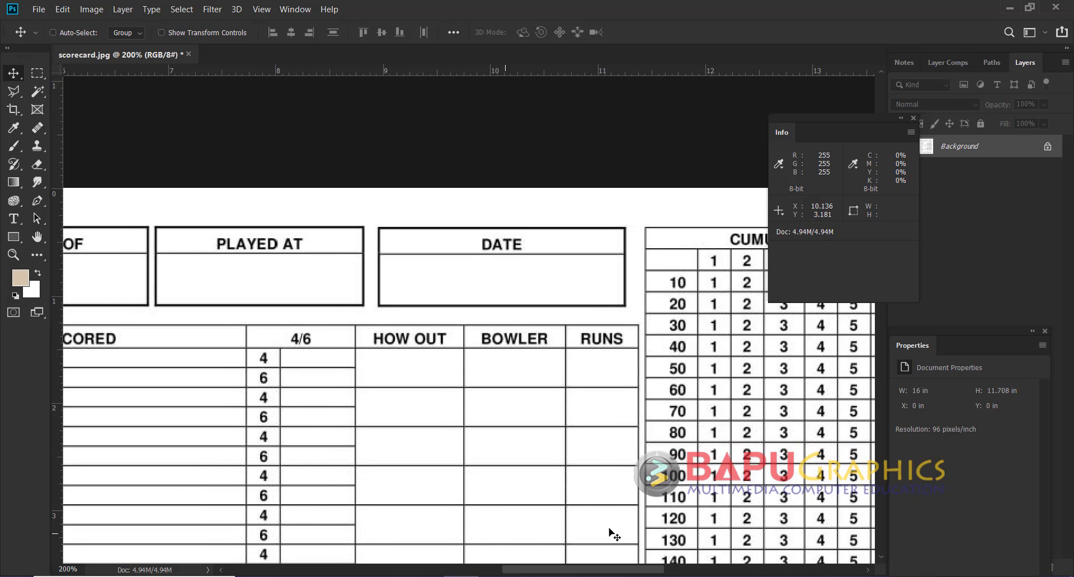
pyautogui.hotkey('alt', 'Tab')
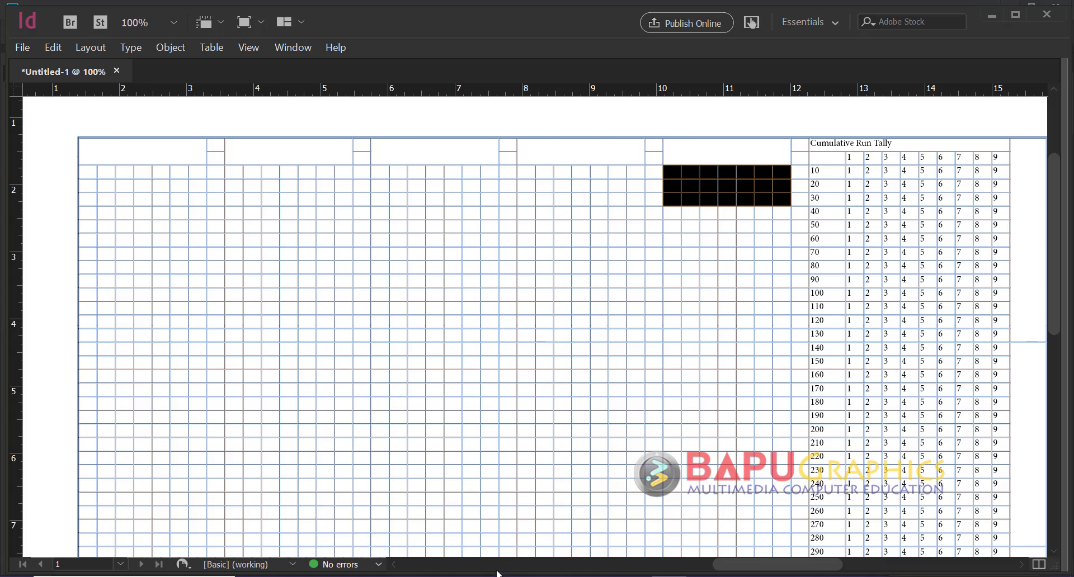
pyautogui.hotkey('alt', 'Tab')
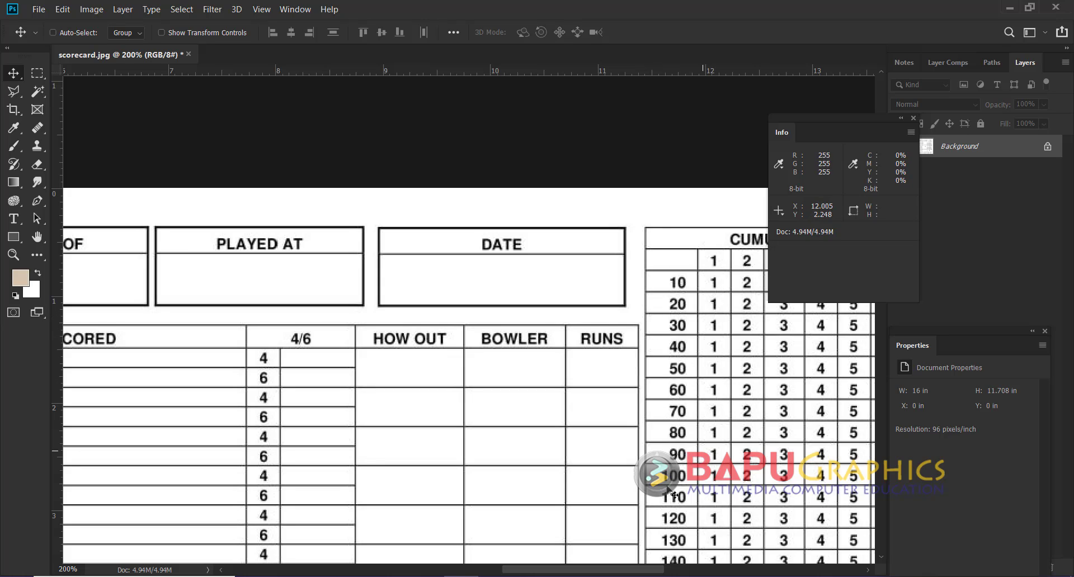
pyautogui.click(671, 576)
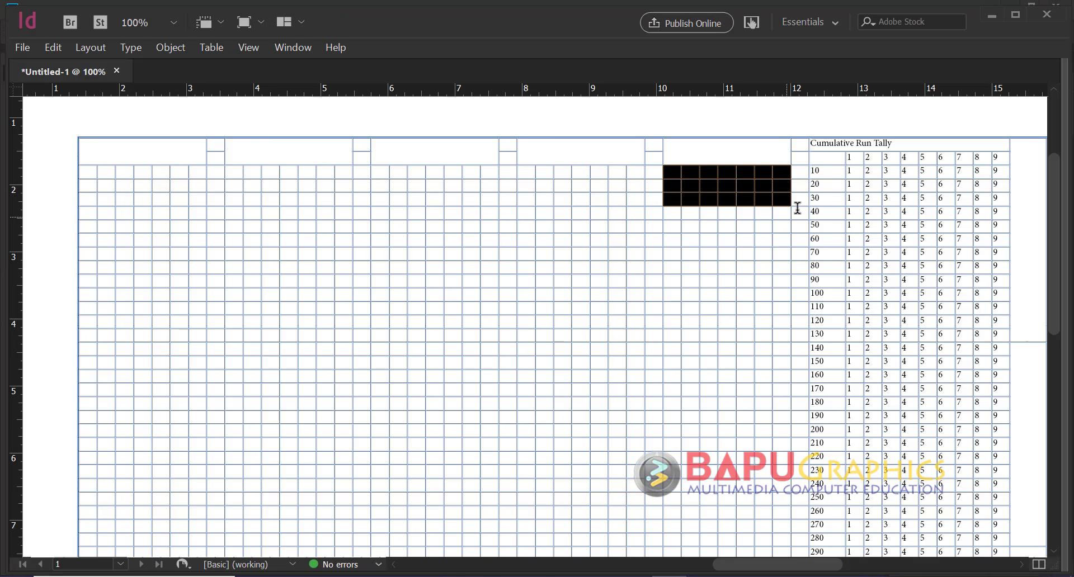
pyautogui.moveTo(674, 171); pyautogui.dragTo(781, 185)
pyautogui.rightClick(781, 185)
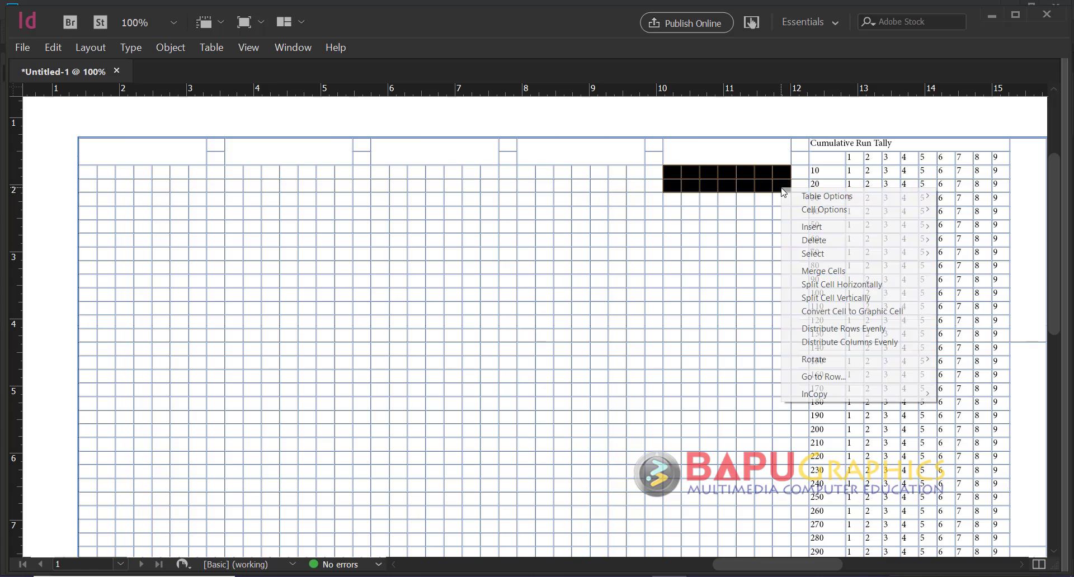
pyautogui.click(839, 282)
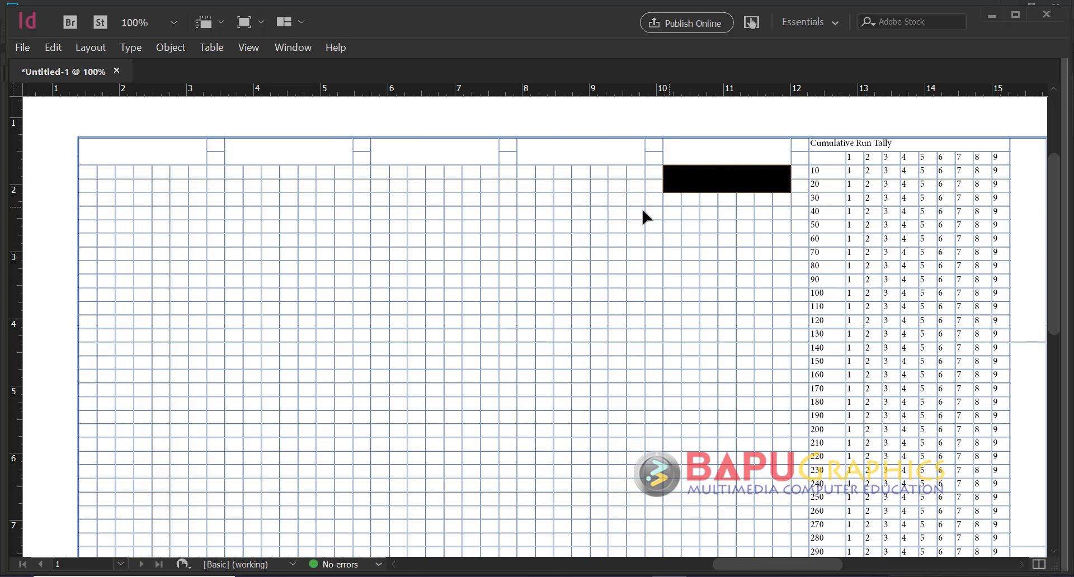
# Merge the two-row, seven-column blocks below the fourth, third, second and first header boxes into one cell each
pyautogui.click(534, 175)
pyautogui.moveTo(534, 176); pyautogui.dragTo(551, 180)
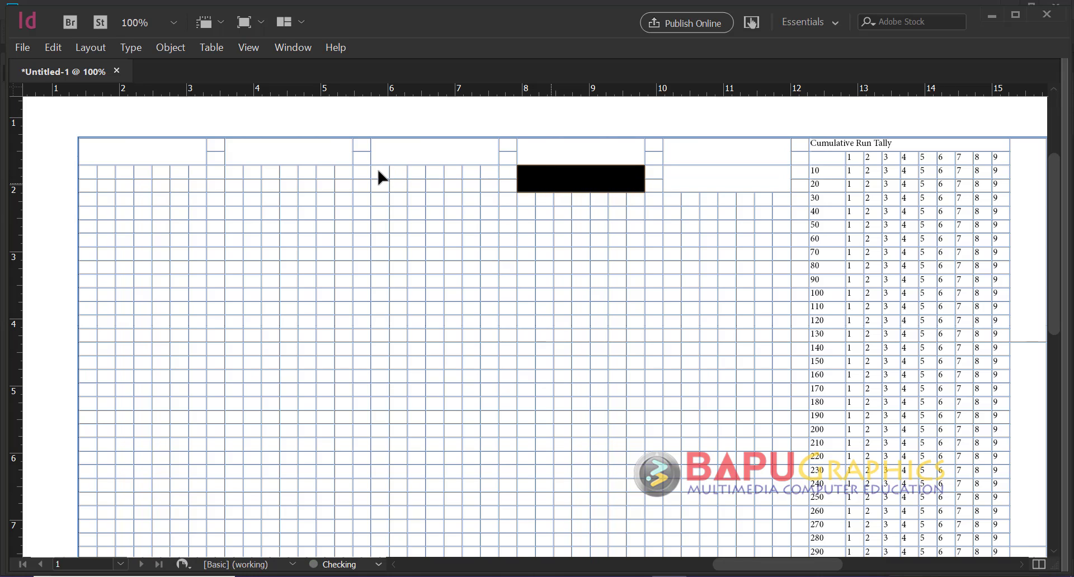
pyautogui.moveTo(376, 168); pyautogui.dragTo(397, 178)
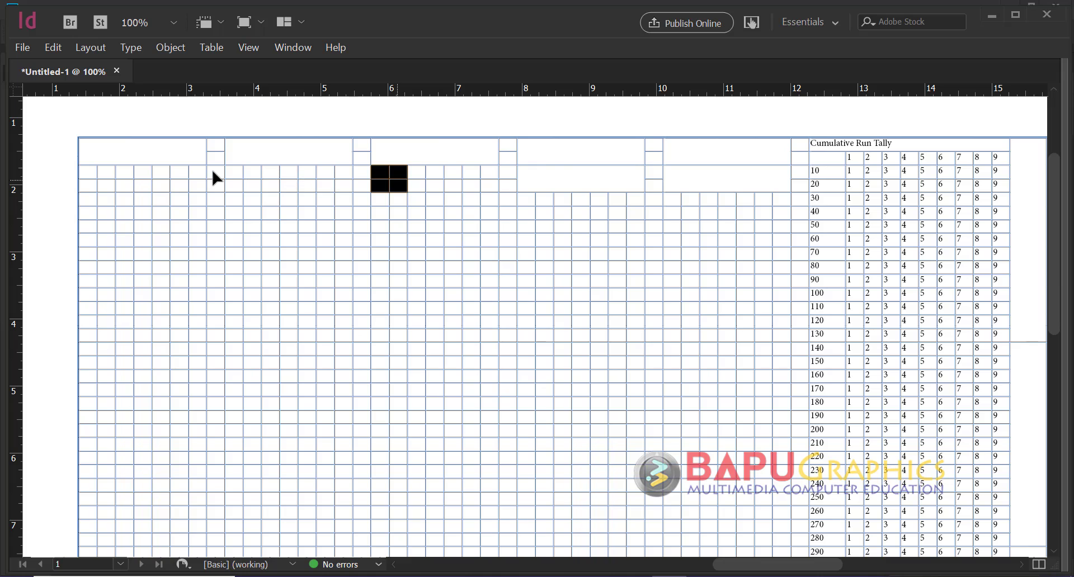
pyautogui.moveTo(241, 169); pyautogui.dragTo(269, 185)
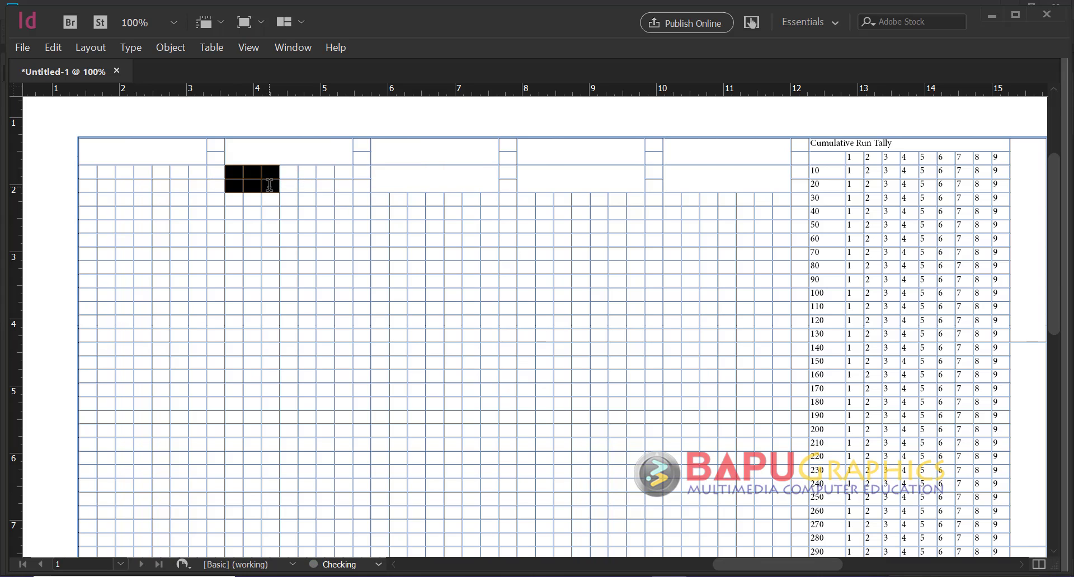
pyautogui.hotkey('alt', 'a')
pyautogui.press('m')
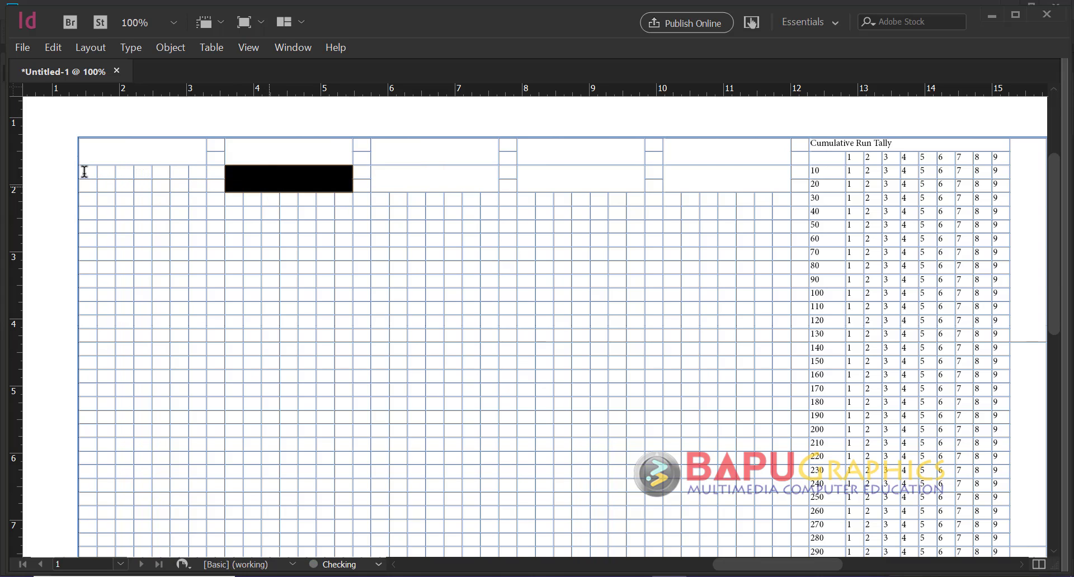
pyautogui.moveTo(85, 172); pyautogui.dragTo(126, 184)
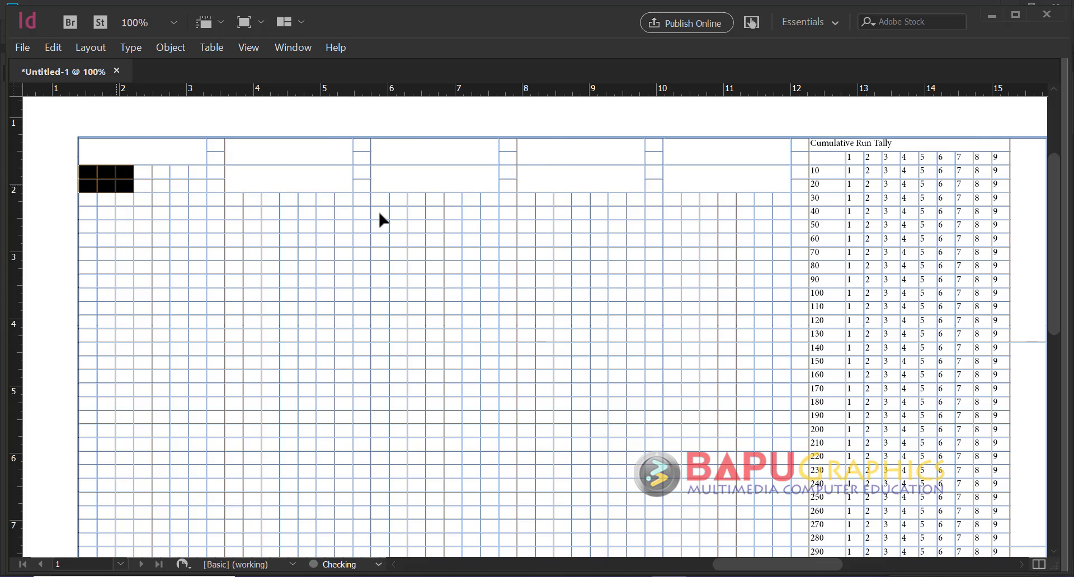
pyautogui.hotkey('alt', 'a')
pyautogui.press('m')
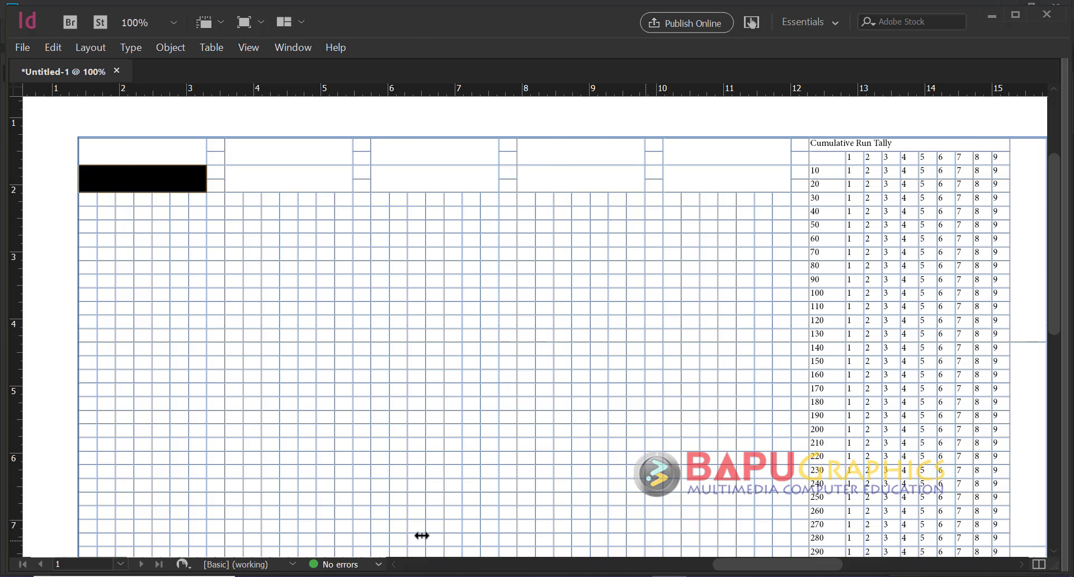
# Merge the four narrow cells between the first and second header boxes, and those between the second and third, into one spacer cell each
pyautogui.hotkey('alt', 'Tab')
pyautogui.hotkey('alt', 'Tab')
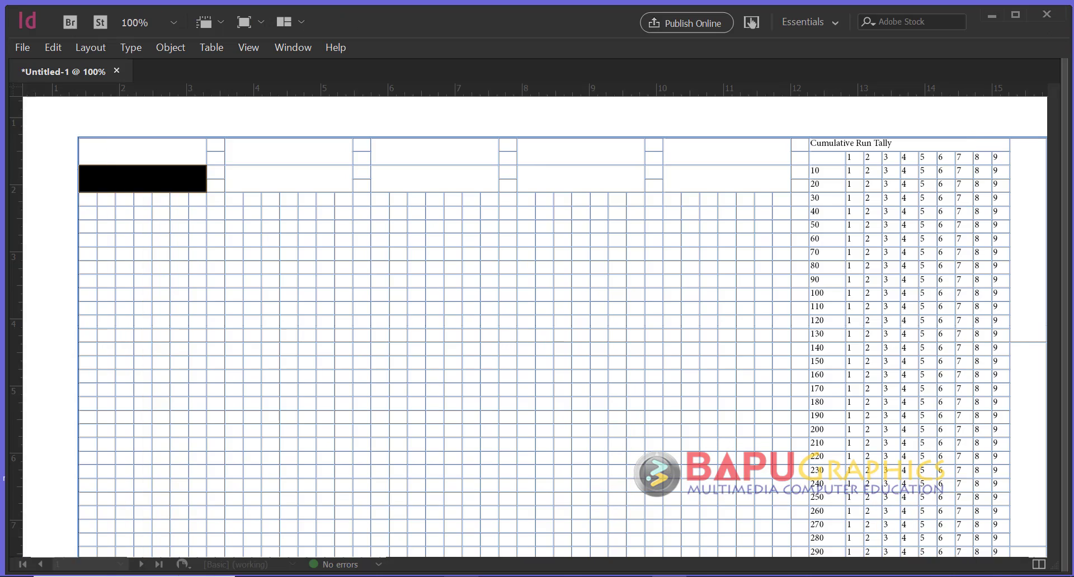
pyautogui.moveTo(217, 144); pyautogui.dragTo(221, 181)
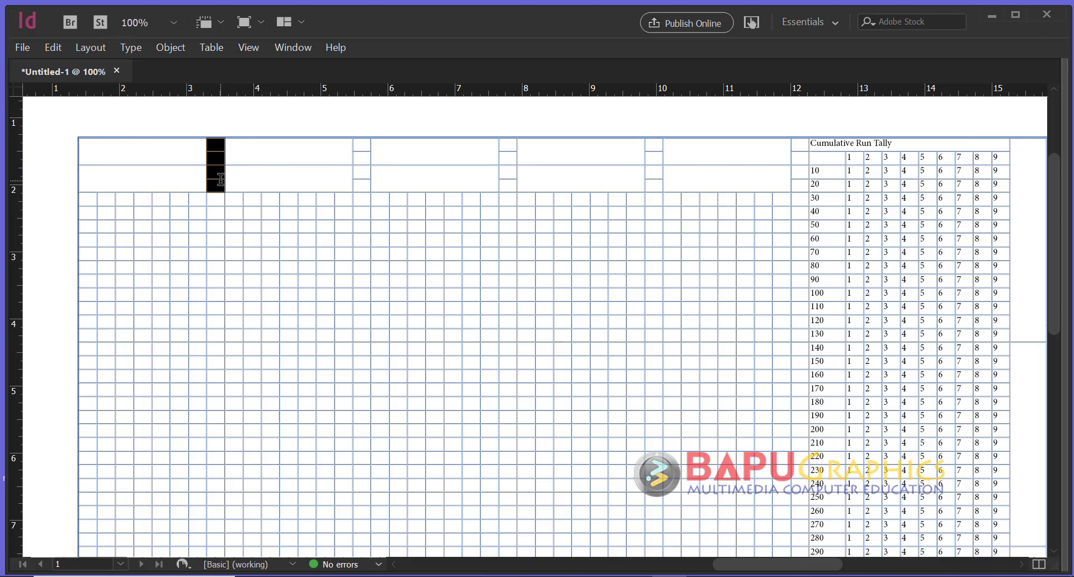
pyautogui.rightClick(221, 182)
pyautogui.click(264, 264)
pyautogui.moveTo(365, 140); pyautogui.dragTo(369, 190)
pyautogui.rightClick(369, 191)
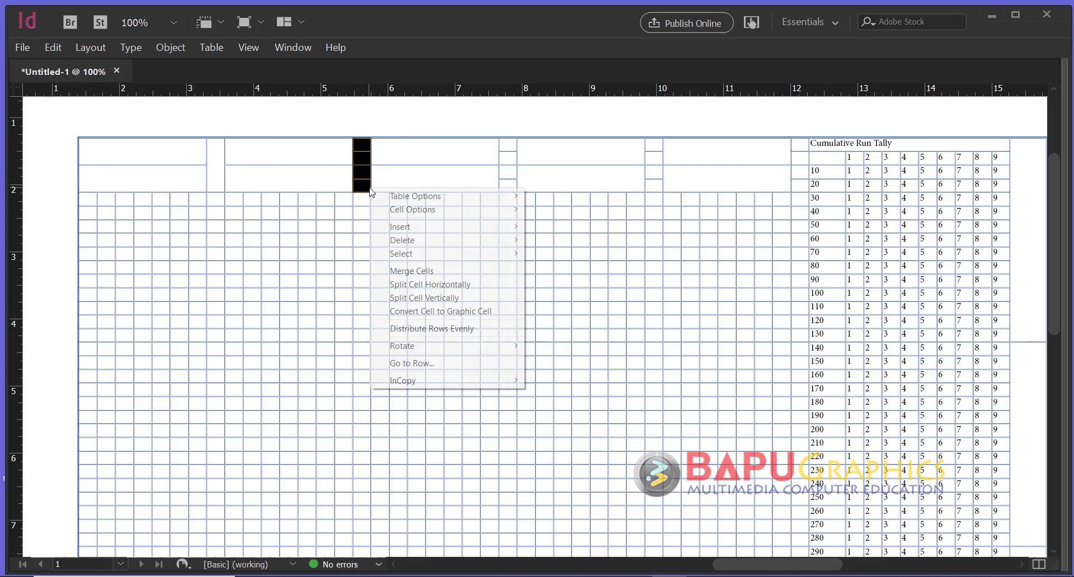
pyautogui.click(412, 270)
# Merge the four narrow cells between the third and fourth header boxes, and those between the fourth and fifth, into one spacer cell each
pyautogui.moveTo(510, 142); pyautogui.dragTo(509, 183)
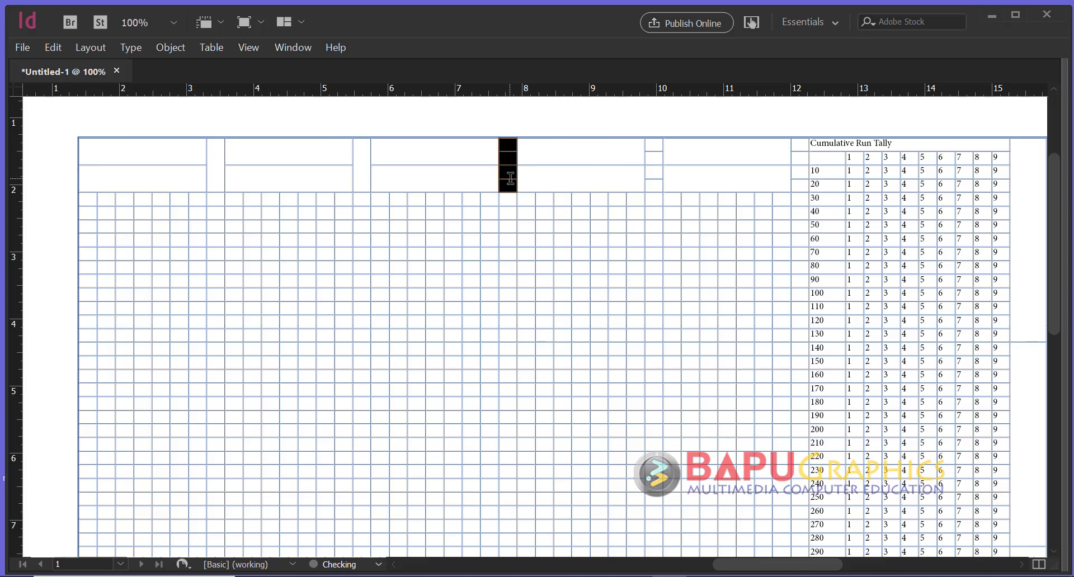
pyautogui.rightClick(511, 183)
pyautogui.click(551, 265)
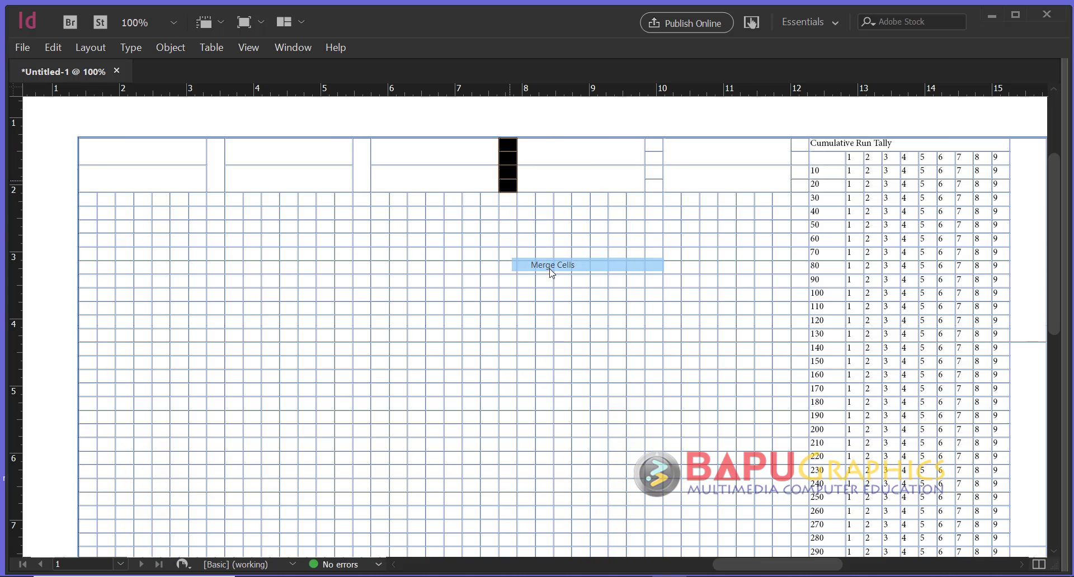
pyautogui.moveTo(656, 144); pyautogui.dragTo(655, 185)
pyautogui.rightClick(656, 184)
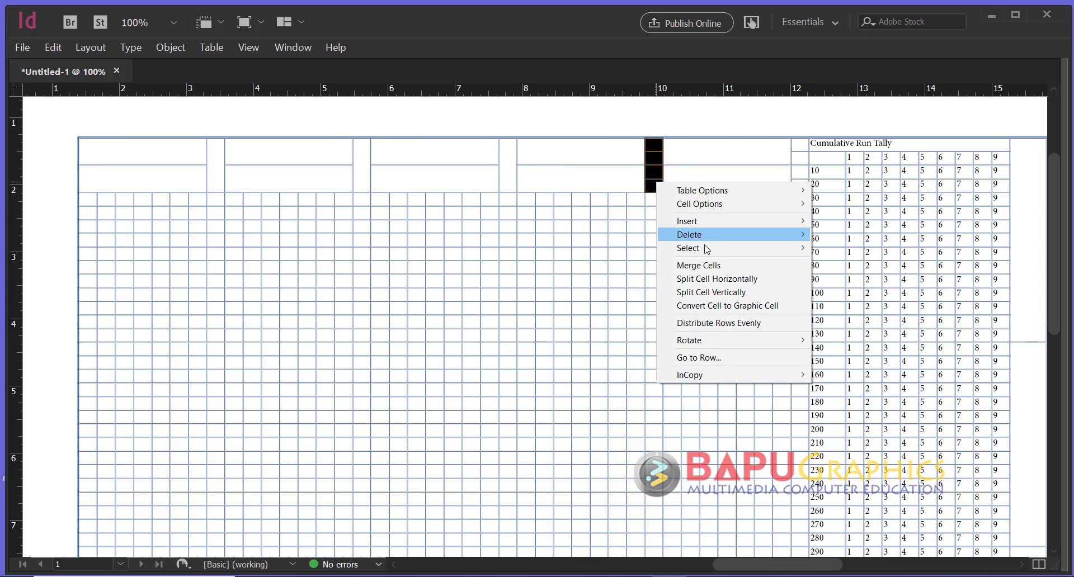
pyautogui.click(706, 265)
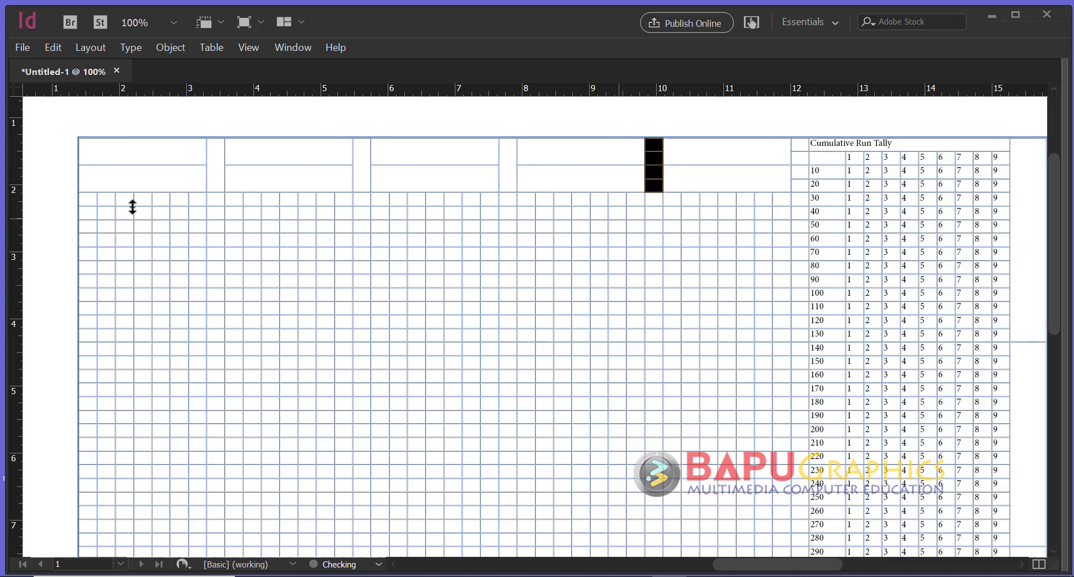
# Following the BATSMAN heading in the Photoshop scorecard image, merge the first eight cells of the InDesign table's sixth row
pyautogui.click(89, 197)
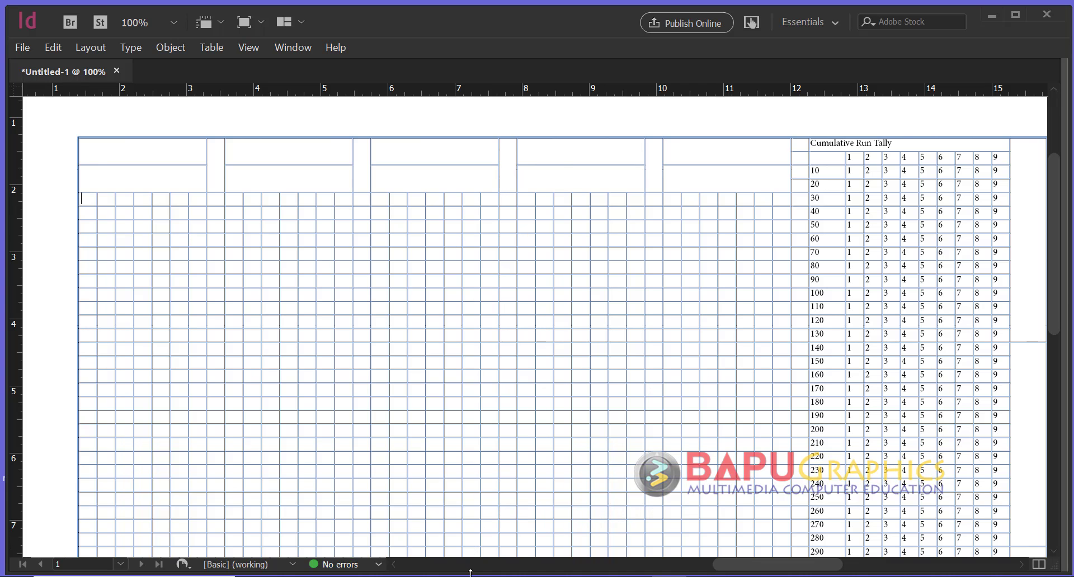
pyautogui.hotkey('alt', 'Tab')
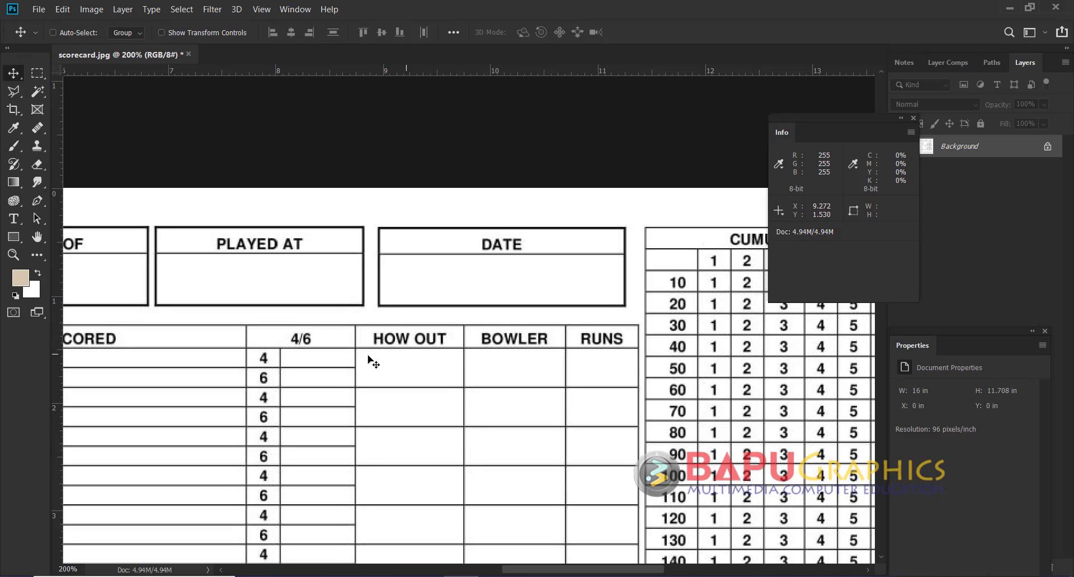
pyautogui.moveTo(321, 367); pyautogui.dragTo(599, 367)
pyautogui.moveTo(426, 377); pyautogui.dragTo(518, 330)
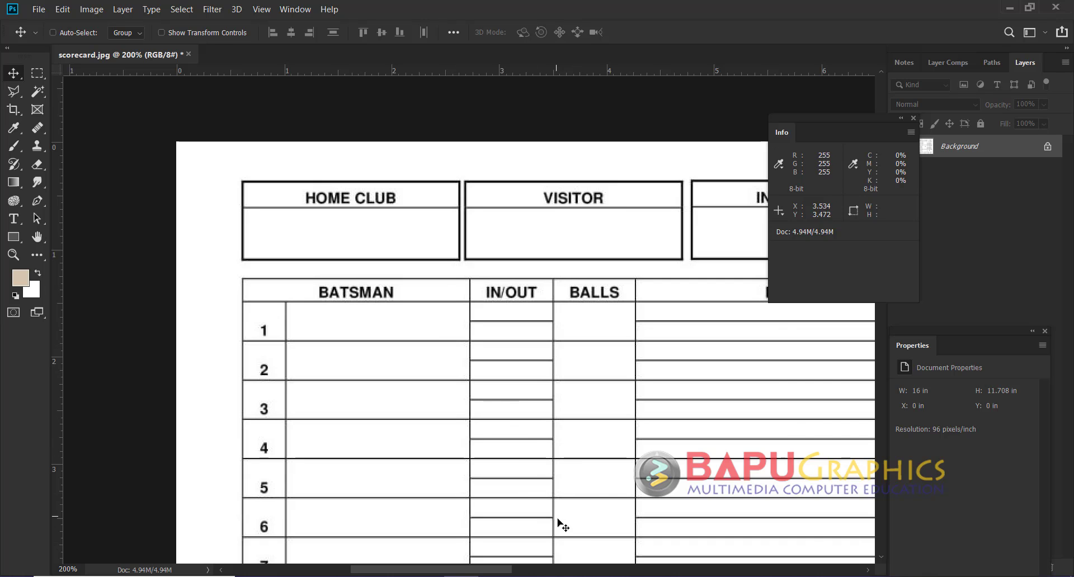
pyautogui.hotkey('alt', 'Tab')
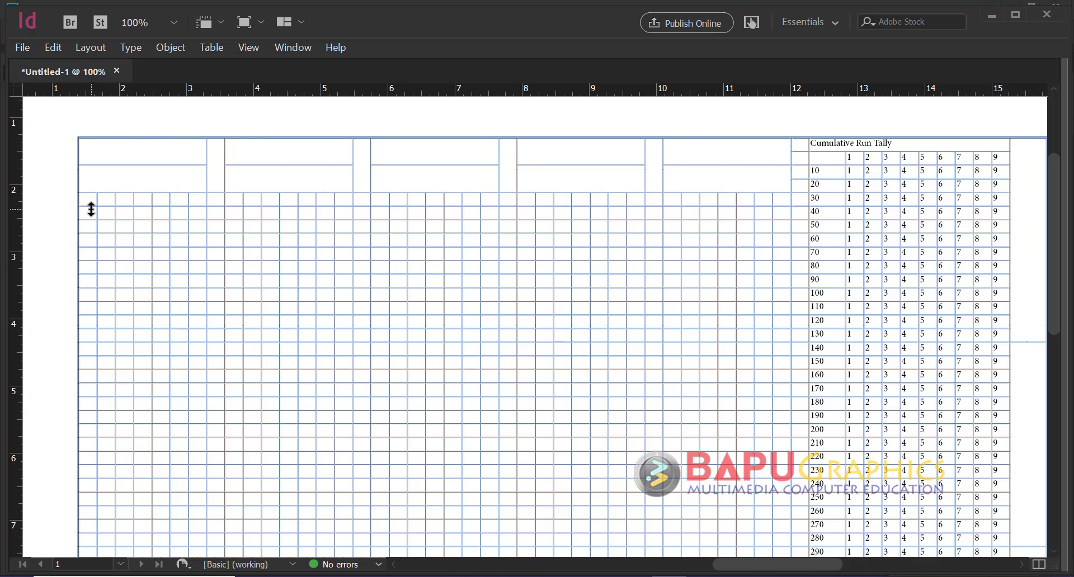
pyautogui.moveTo(86, 212); pyautogui.dragTo(217, 213)
pyautogui.rightClick(216, 215)
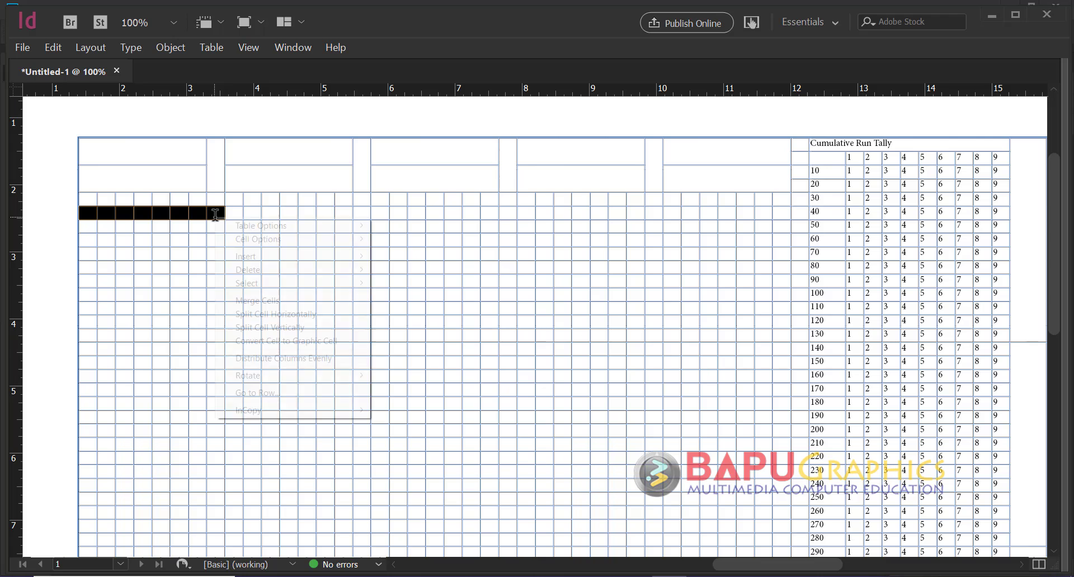
pyautogui.click(287, 301)
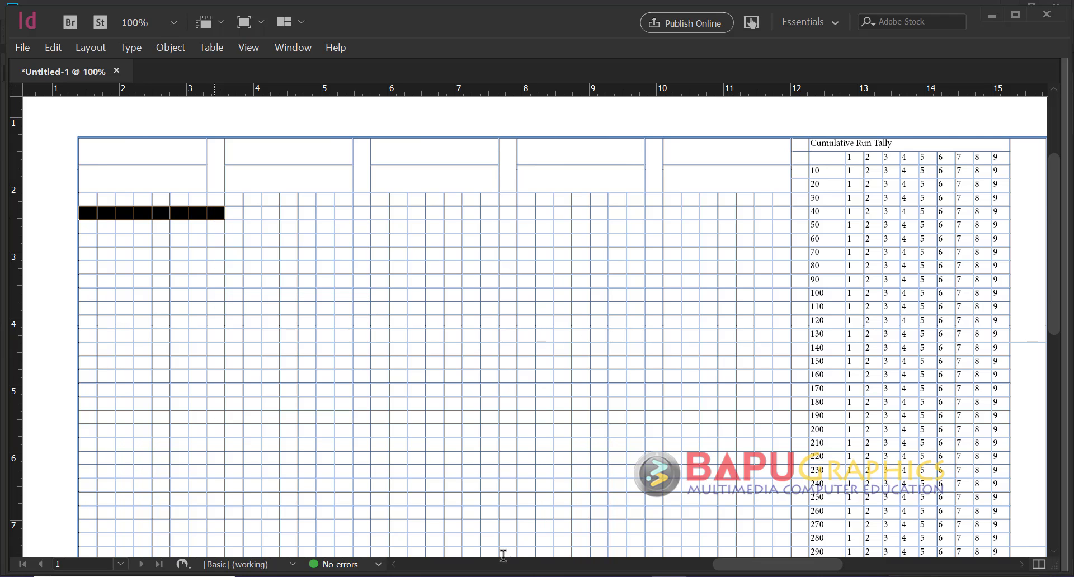
# Merge the next three cells of the sixth row for IN/OUT and the following three cells for BALLS
pyautogui.hotkey('alt', 'Tab')
pyautogui.moveTo(234, 212); pyautogui.dragTo(274, 212)
pyautogui.rightClick(274, 213)
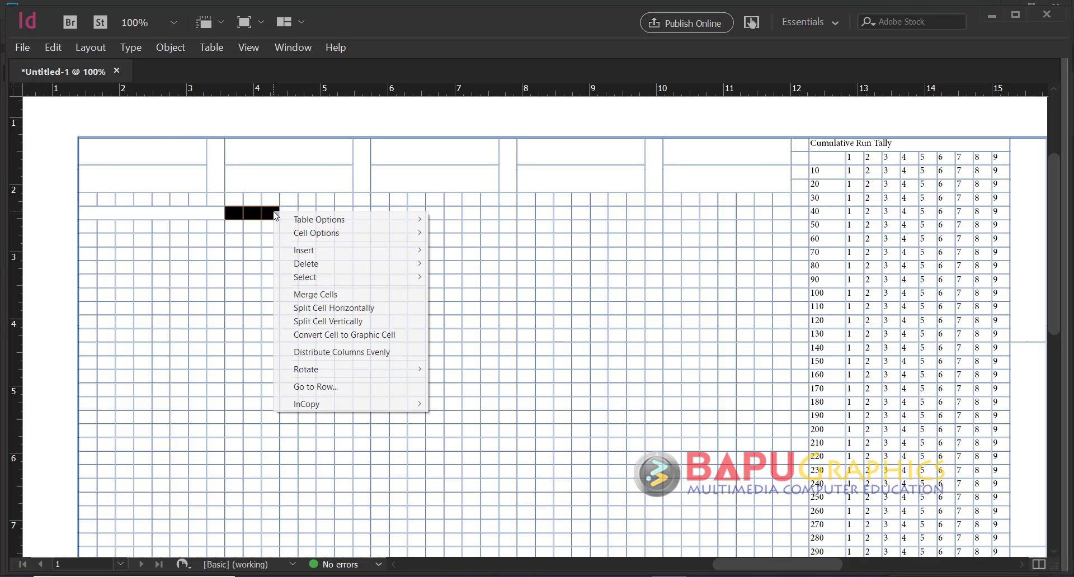
pyautogui.click(325, 294)
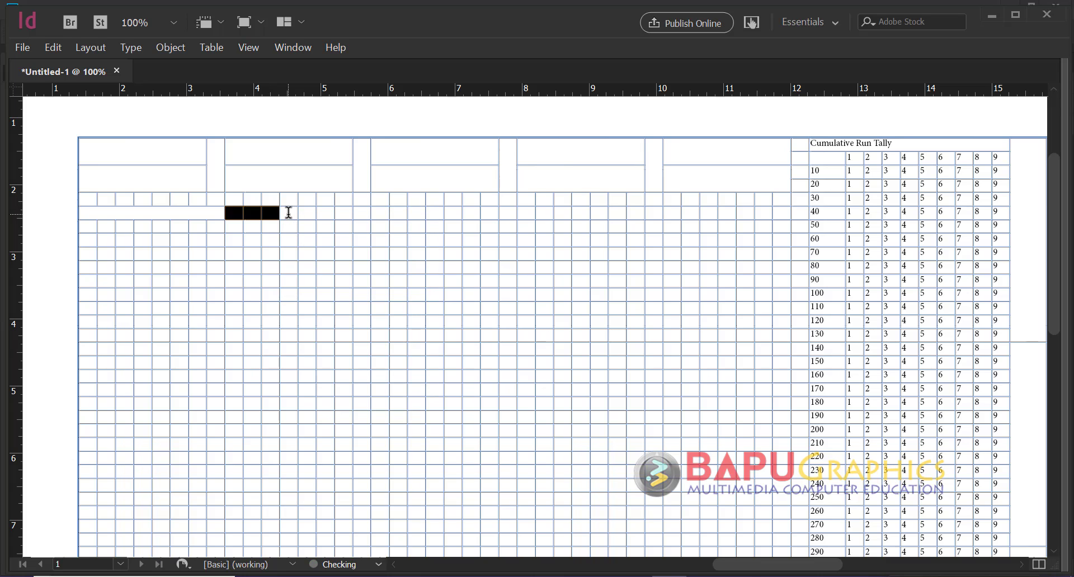
pyautogui.moveTo(288, 213); pyautogui.dragTo(327, 212)
pyautogui.rightClick(325, 214)
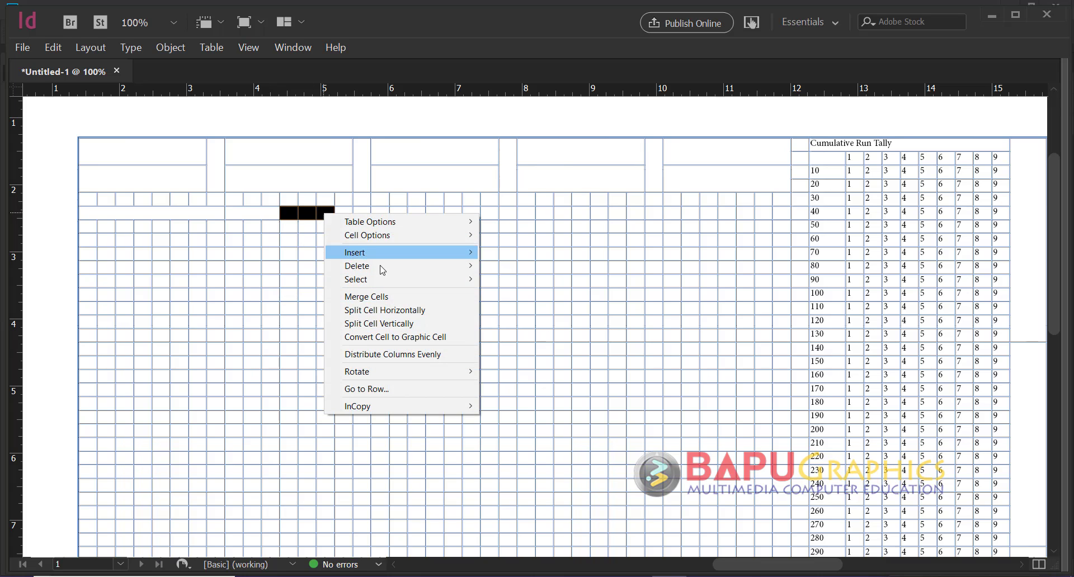
pyautogui.click(374, 297)
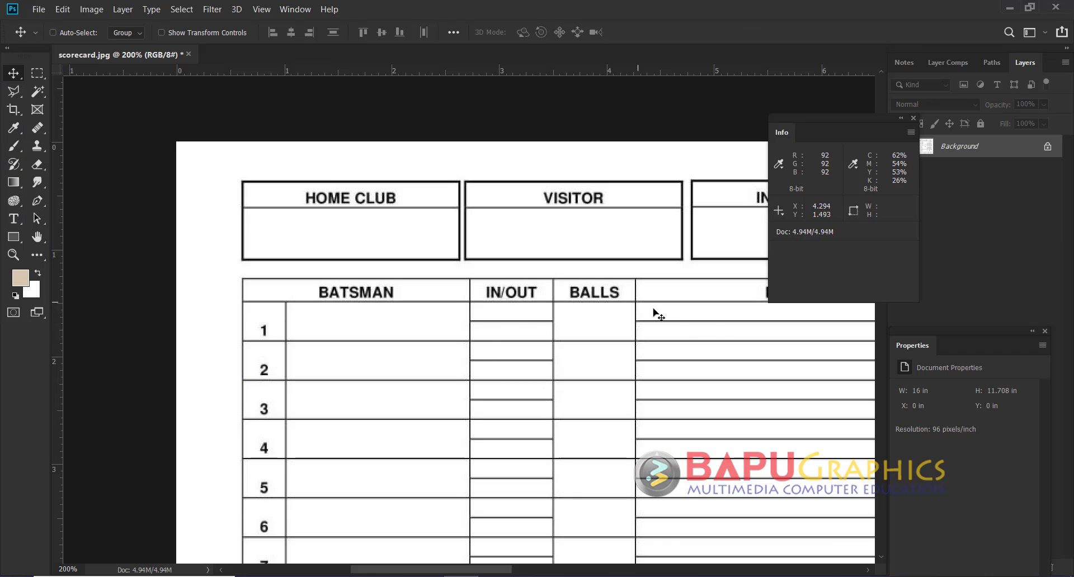
# Following the RUNS SCORED heading in the Photoshop scorecard image, merge the next fourteen cells of the InDesign table's sixth row
pyautogui.moveTo(653, 307); pyautogui.dragTo(291, 337)
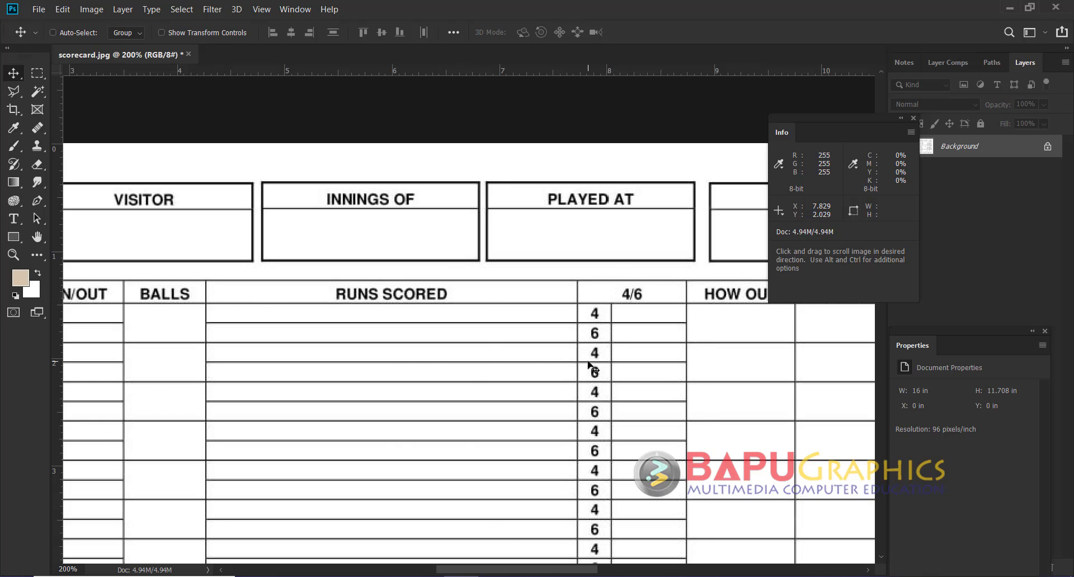
pyautogui.moveTo(593, 368); pyautogui.dragTo(301, 367)
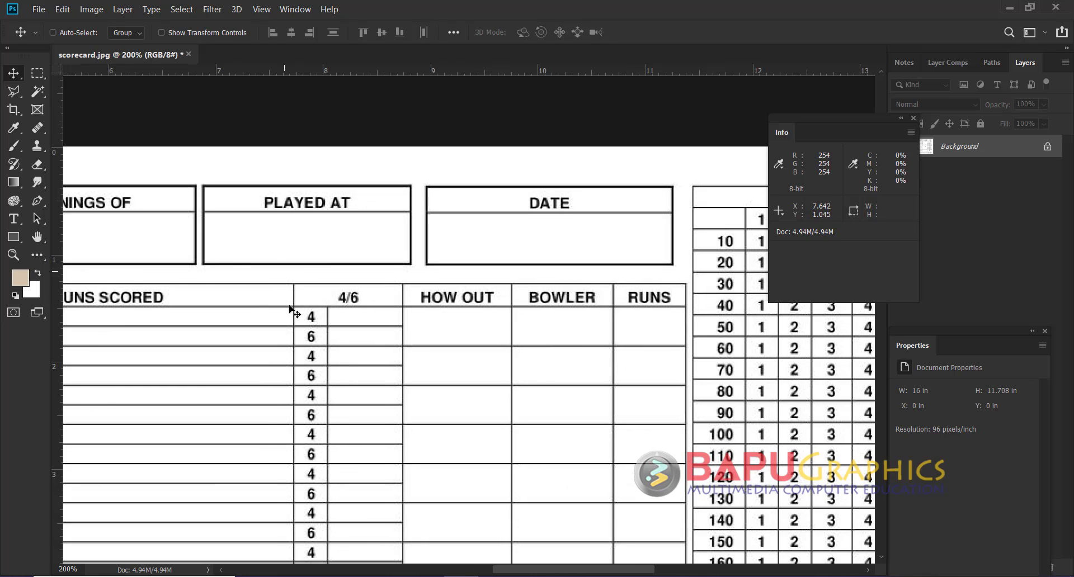
pyautogui.moveTo(386, 365); pyautogui.dragTo(411, 368)
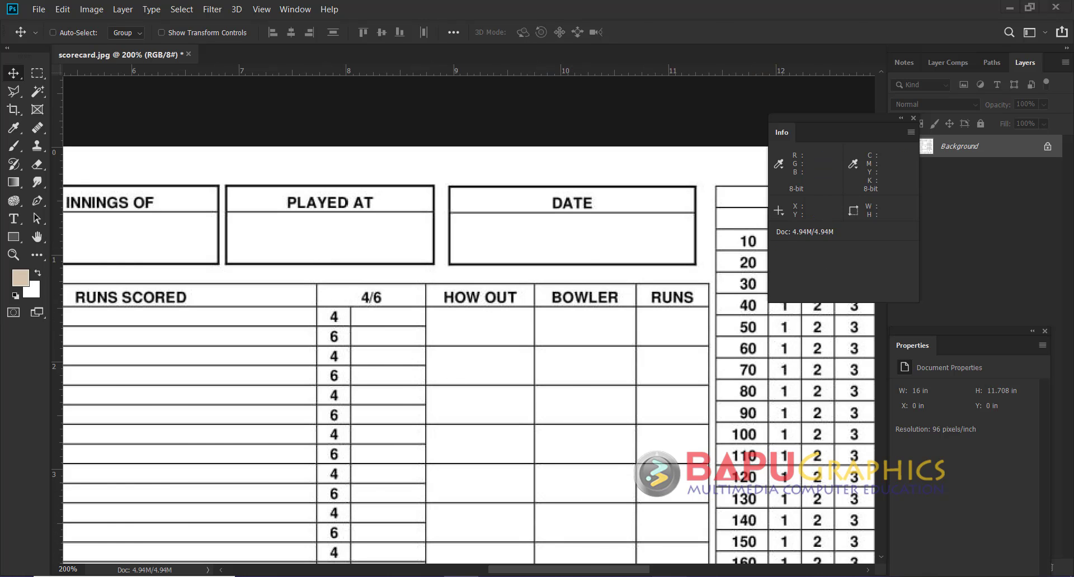
pyautogui.hotkey('alt', 'Tab')
pyautogui.click(342, 215)
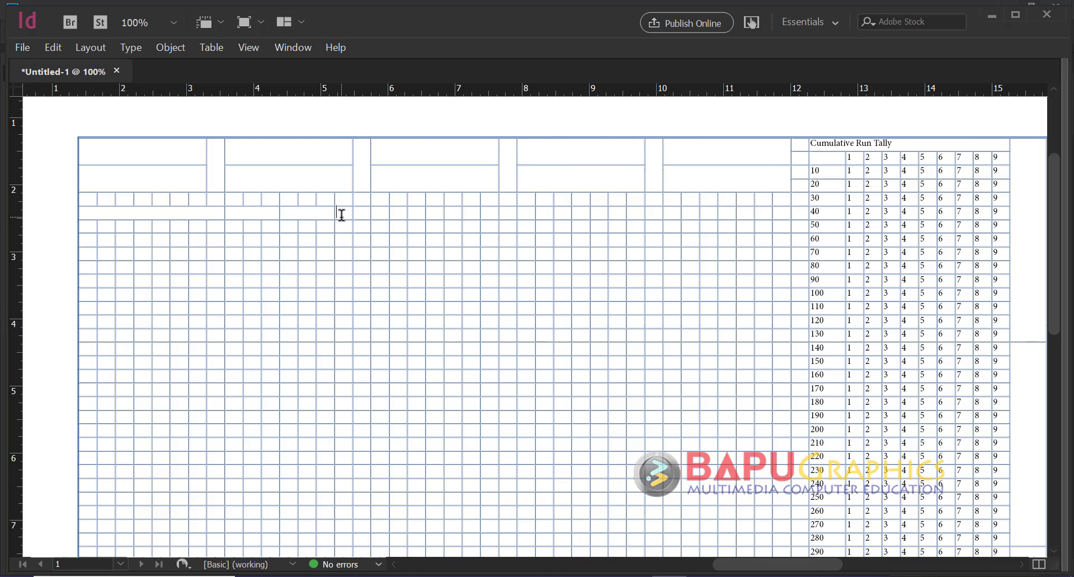
pyautogui.moveTo(341, 215); pyautogui.dragTo(576, 217)
pyautogui.rightClick(576, 217)
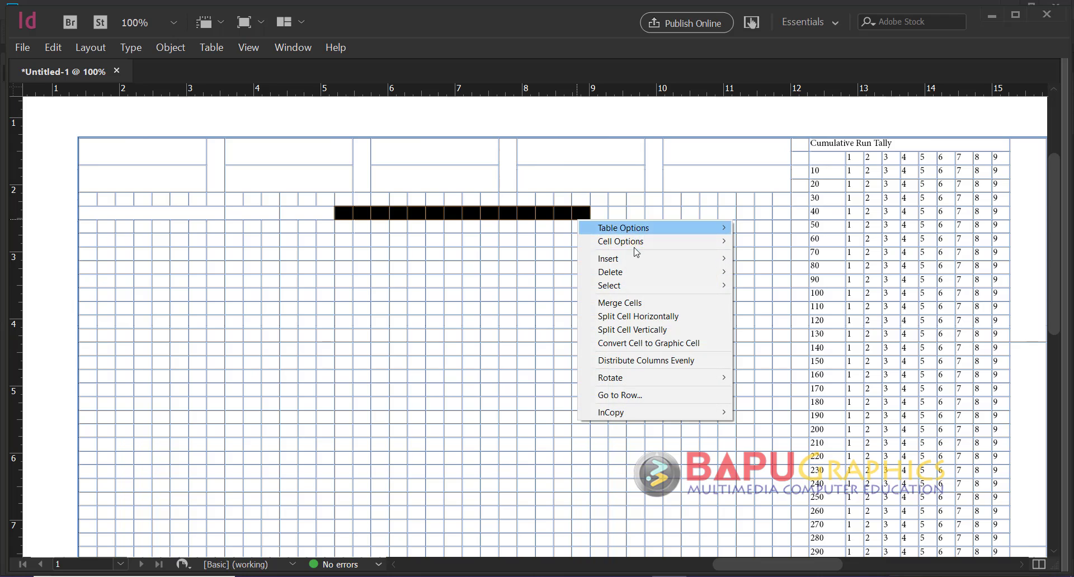
pyautogui.click(629, 301)
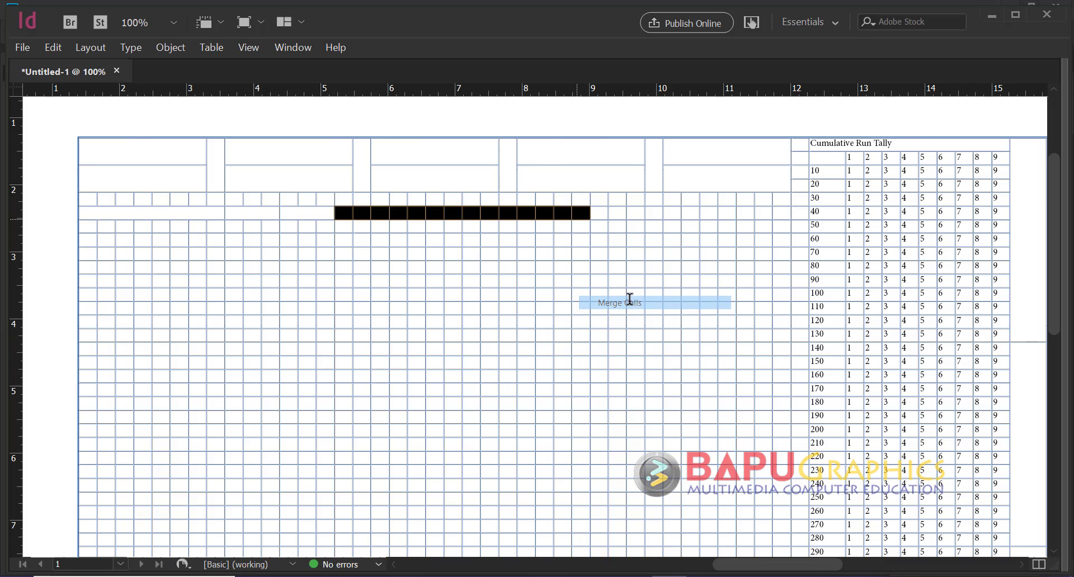
# Following the 4/6 heading in the Photoshop scorecard image, merge the next three cells of the InDesign table's sixth row
pyautogui.click(600, 213)
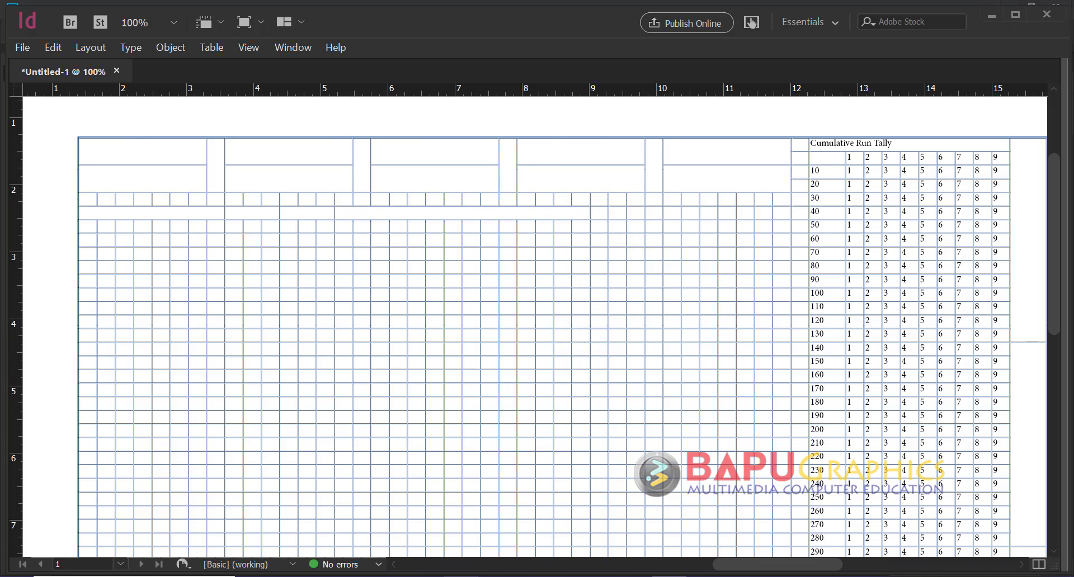
pyautogui.hotkey('alt', 'Tab')
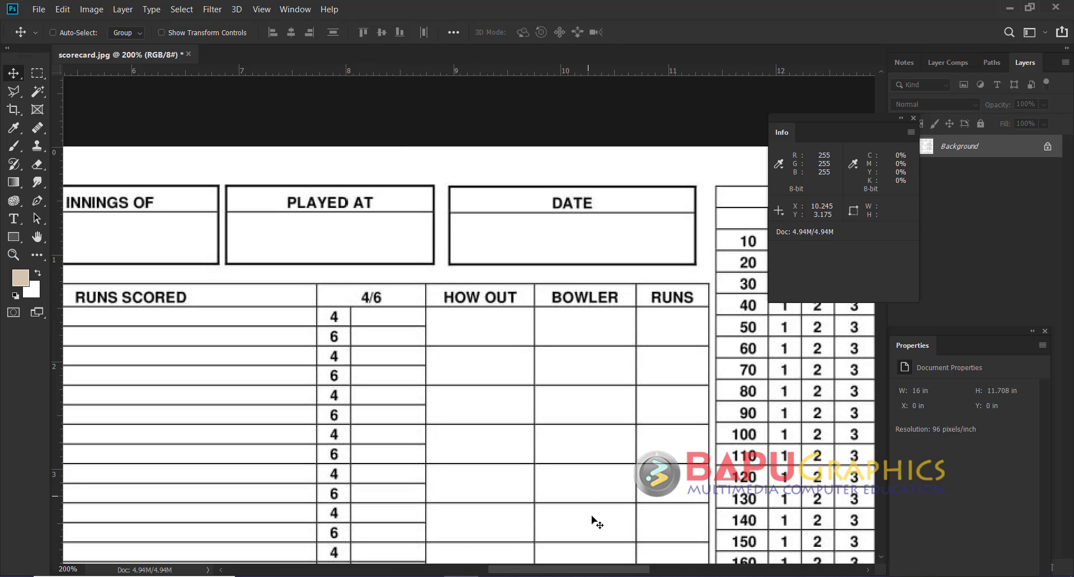
pyautogui.hotkey('alt', 'Tab')
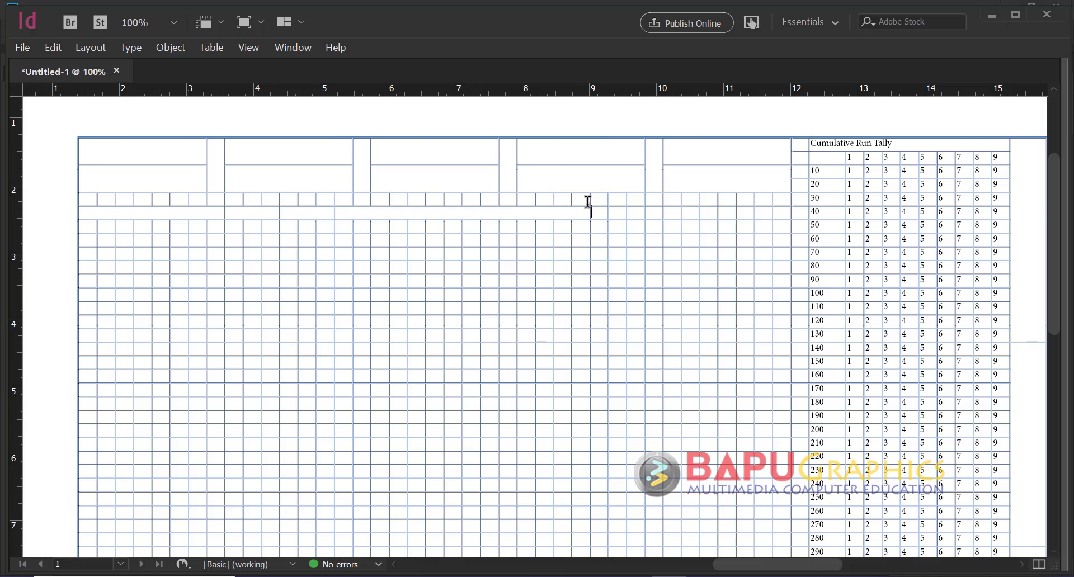
pyautogui.moveTo(601, 215); pyautogui.dragTo(636, 213)
pyautogui.rightClick(637, 214)
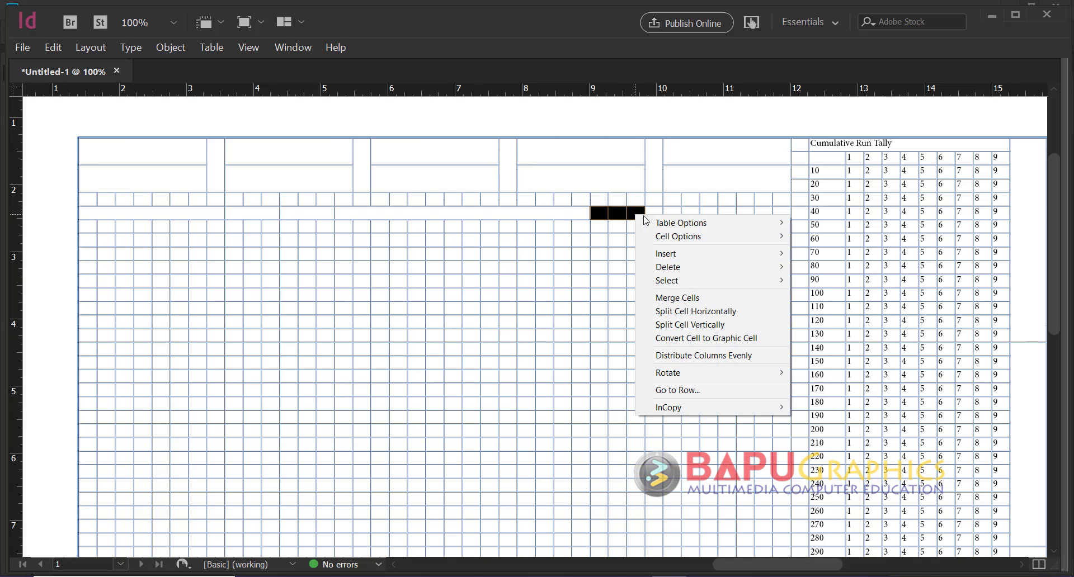
pyautogui.click(672, 298)
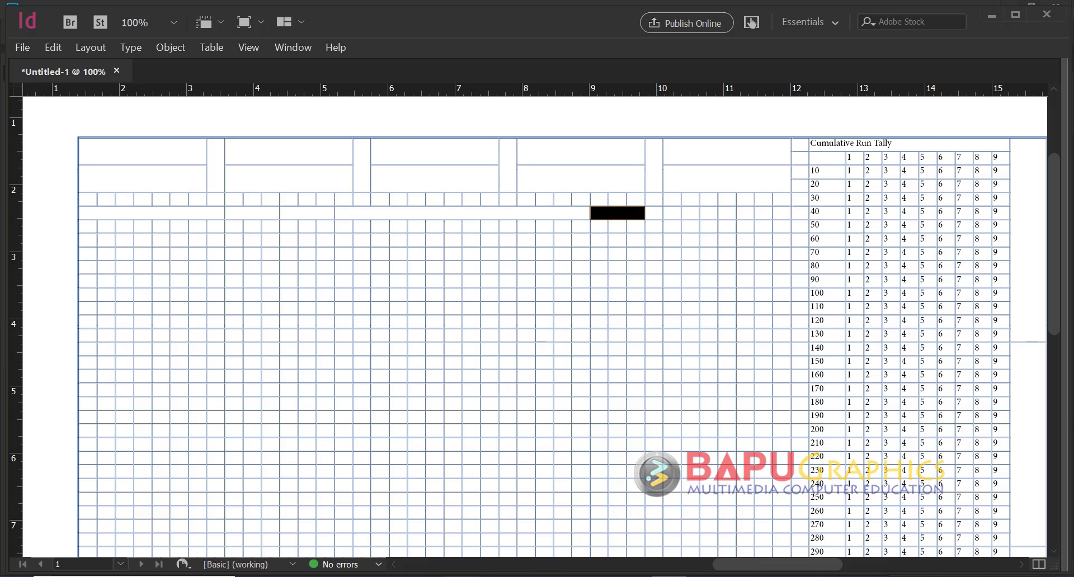
# Following the Photoshop scorecard image, merge the next three cells of the InDesign table's sixth row for HOW OUT and the following three for BOWLER
pyautogui.hotkey('alt', 'Tab')
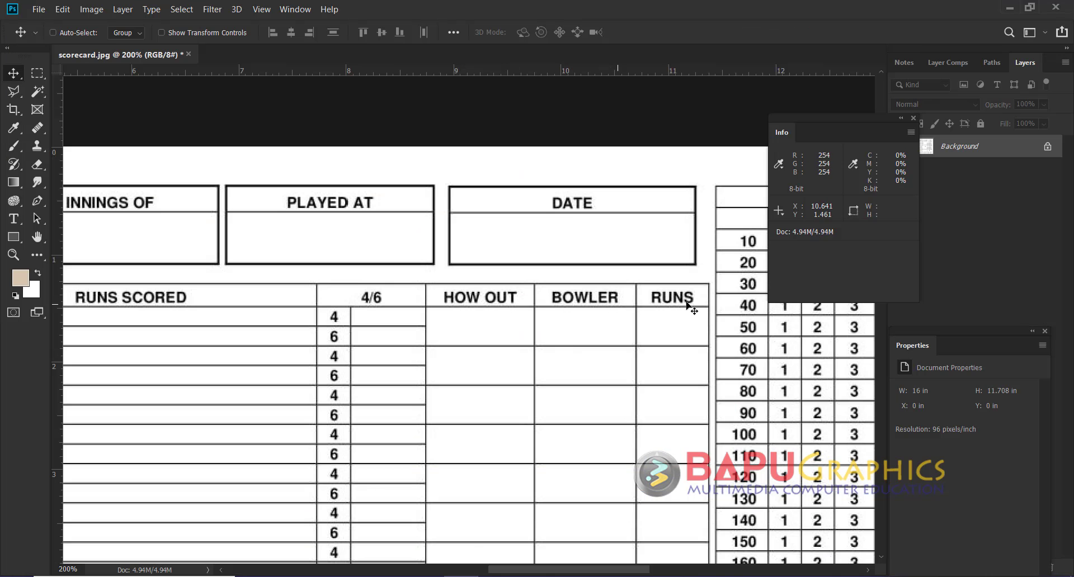
pyautogui.hotkey('alt', 'Tab')
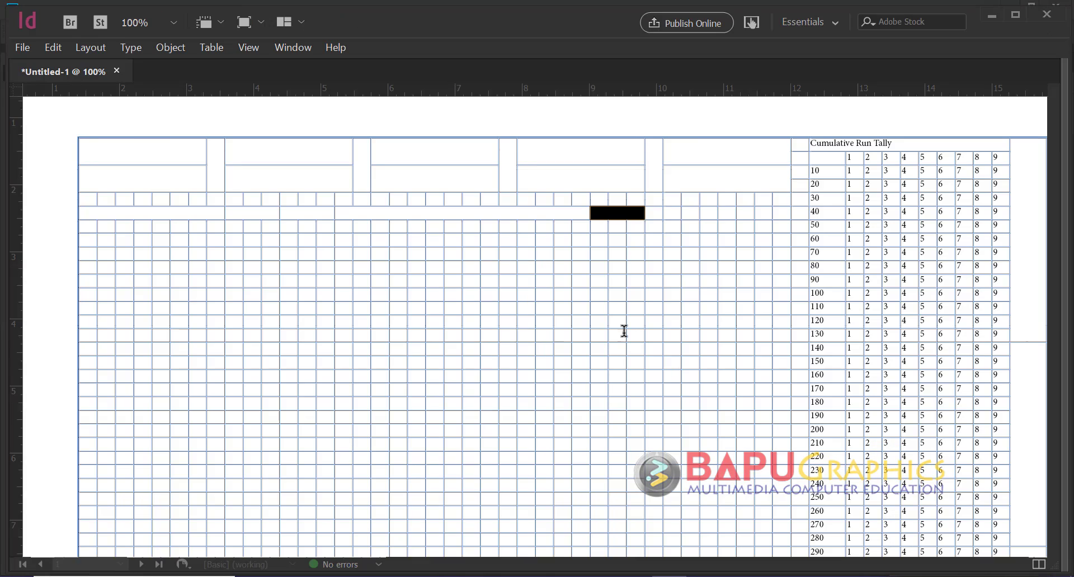
pyautogui.moveTo(654, 213); pyautogui.dragTo(691, 212)
pyautogui.rightClick(692, 212)
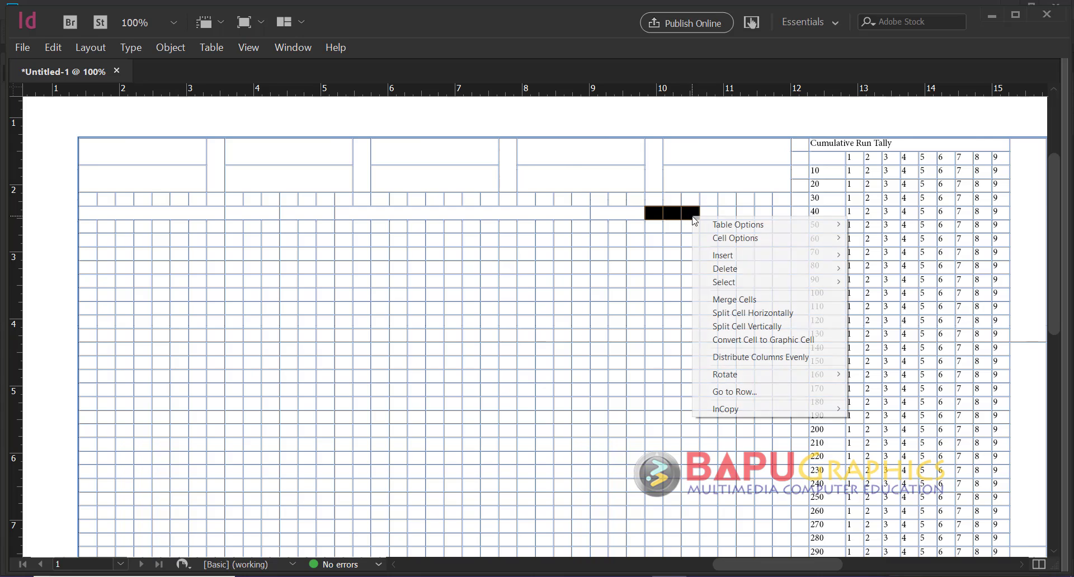
pyautogui.click(728, 299)
pyautogui.moveTo(711, 212); pyautogui.dragTo(742, 212)
pyautogui.rightClick(741, 213)
pyautogui.click(772, 299)
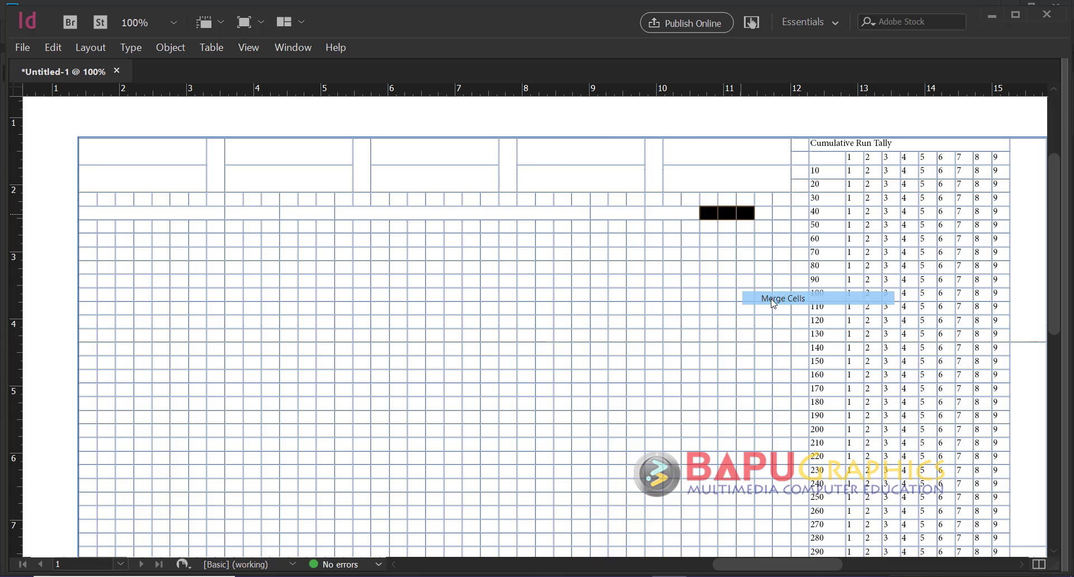
pyautogui.moveTo(778, 213); pyautogui.dragTo(800, 213)
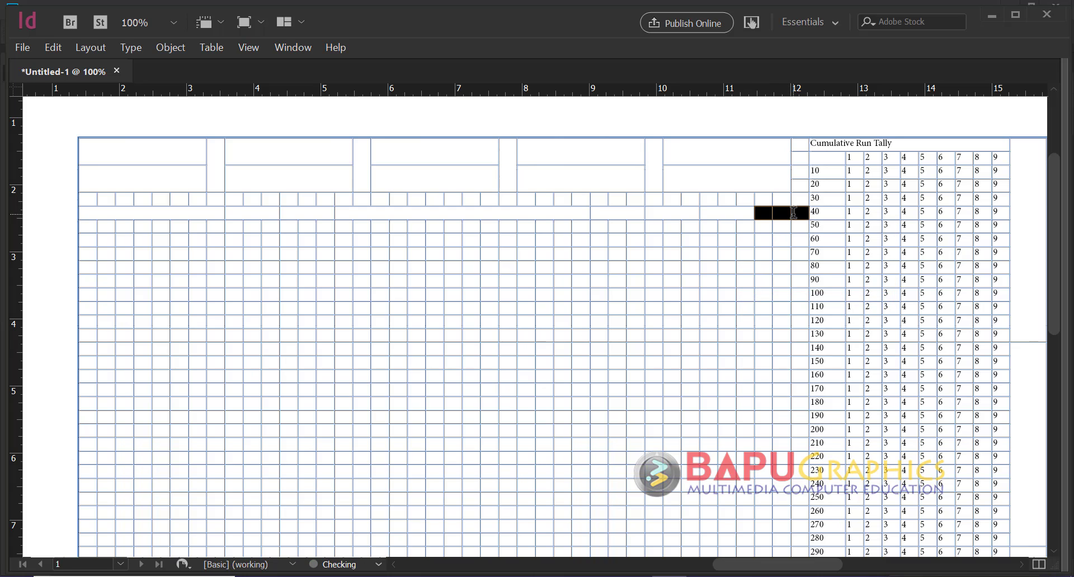
pyautogui.rightClick(794, 216)
pyautogui.click(750, 231)
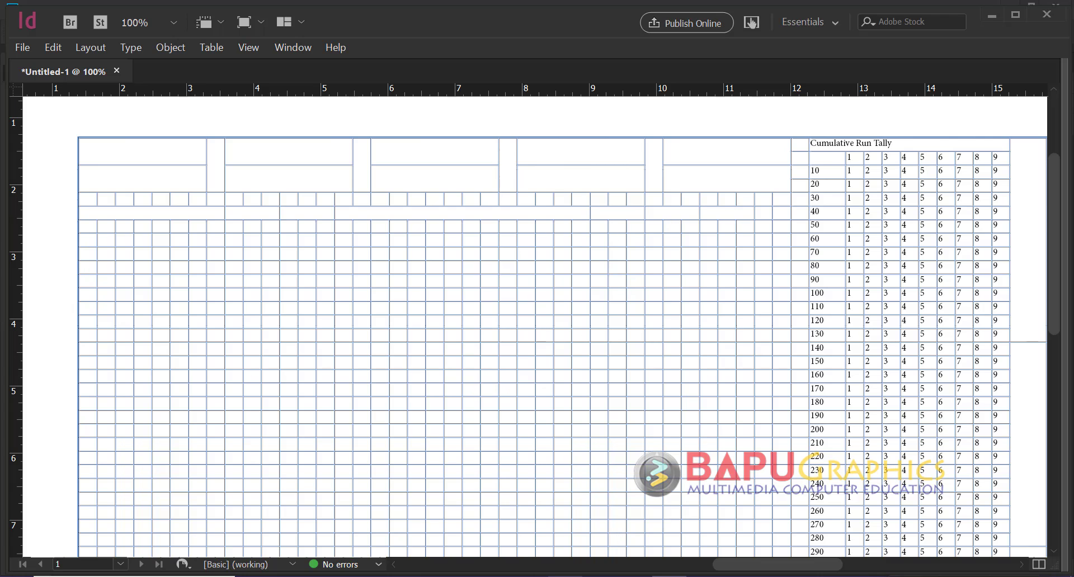
# Following the RUNS heading in the Photoshop scorecard image, merge the two sixth-row cells after BOWLER in InDesign, leaving the narrow spacer column free
pyautogui.hotkey('alt', 'Tab')
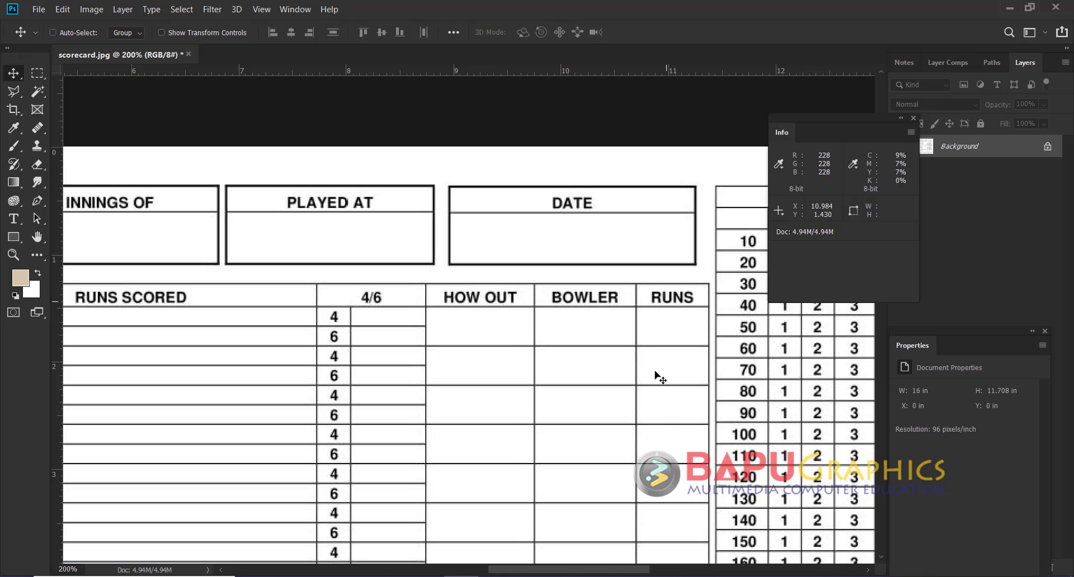
pyautogui.hotkey('alt', 'Tab')
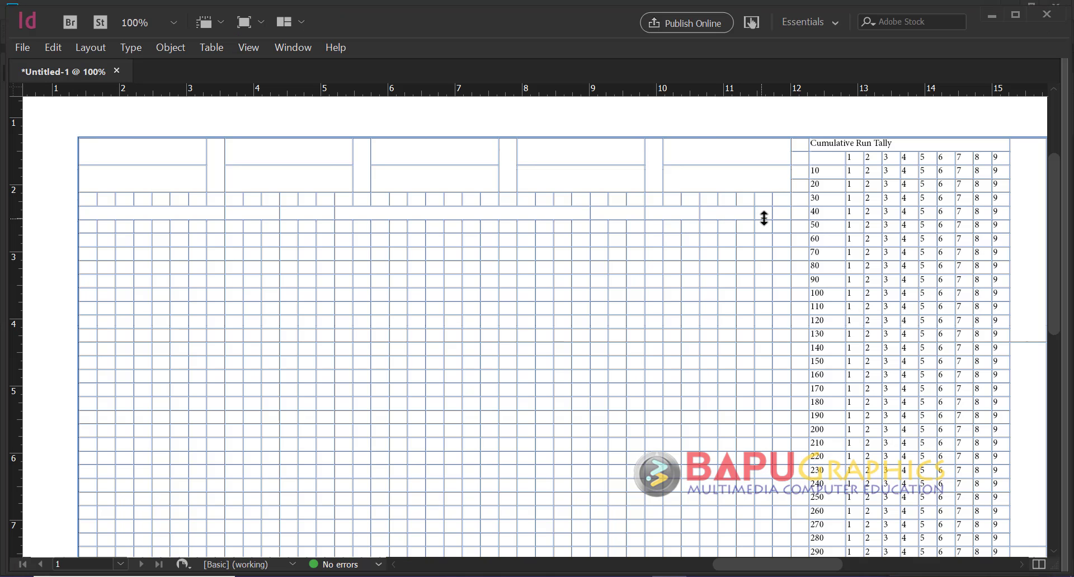
pyautogui.moveTo(767, 212); pyautogui.dragTo(783, 212)
pyautogui.rightClick(781, 214)
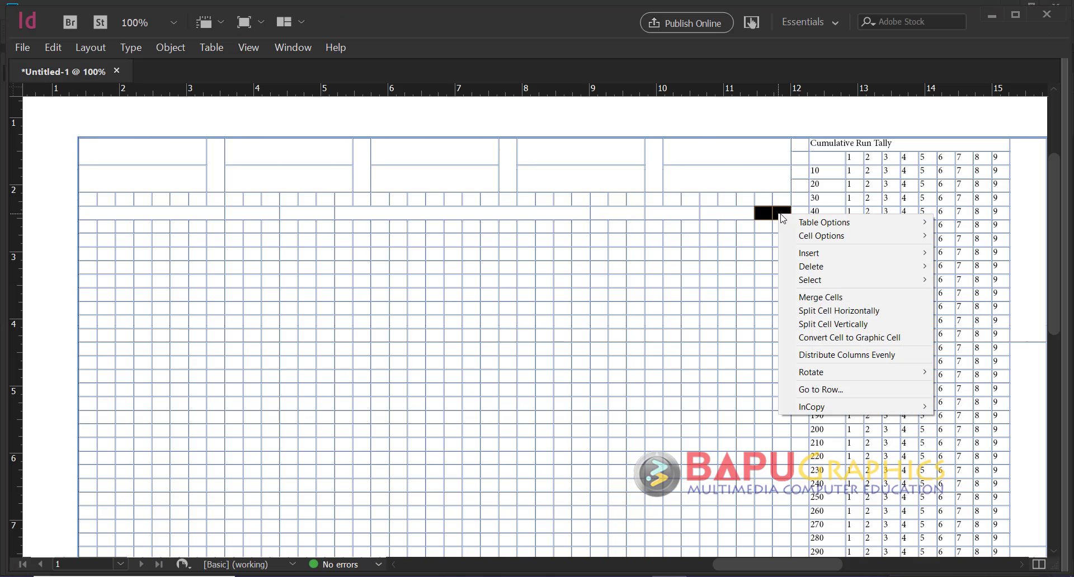
pyautogui.click(811, 298)
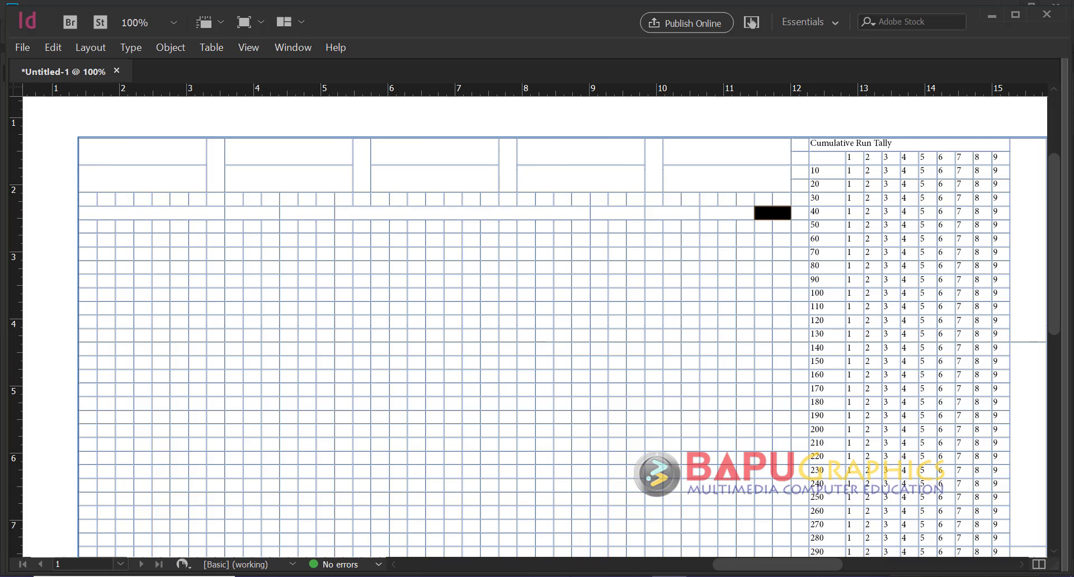
# Check the Photoshop scorecard image, then merge the InDesign table's fifth-row cells above the batting headings into one full-width spacer cell
pyautogui.hotkey('alt', 'Tab')
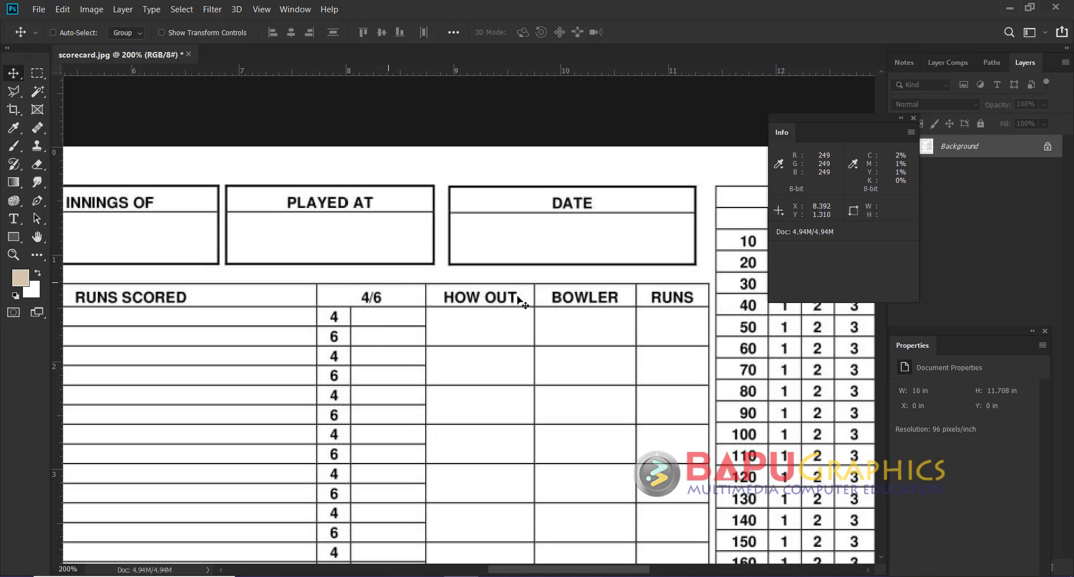
pyautogui.hotkey('alt', 'Tab')
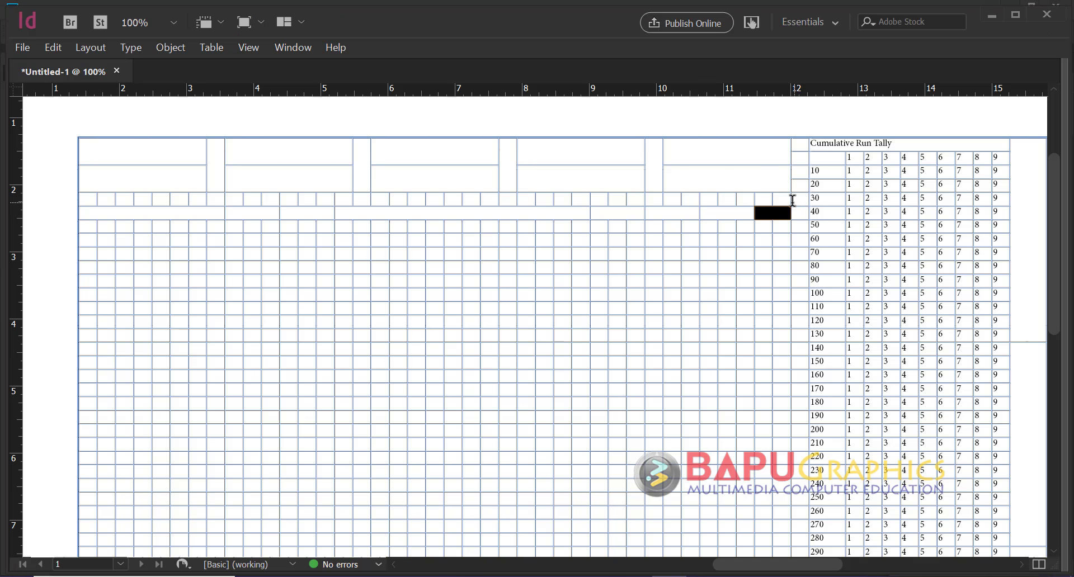
pyautogui.moveTo(780, 201); pyautogui.dragTo(87, 203)
pyautogui.rightClick(94, 206)
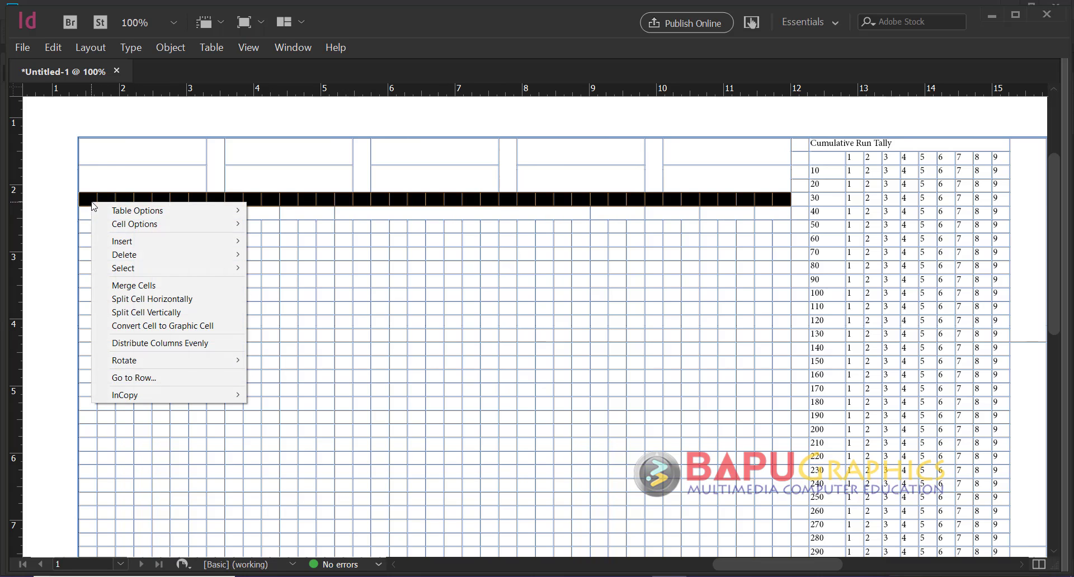
pyautogui.click(168, 286)
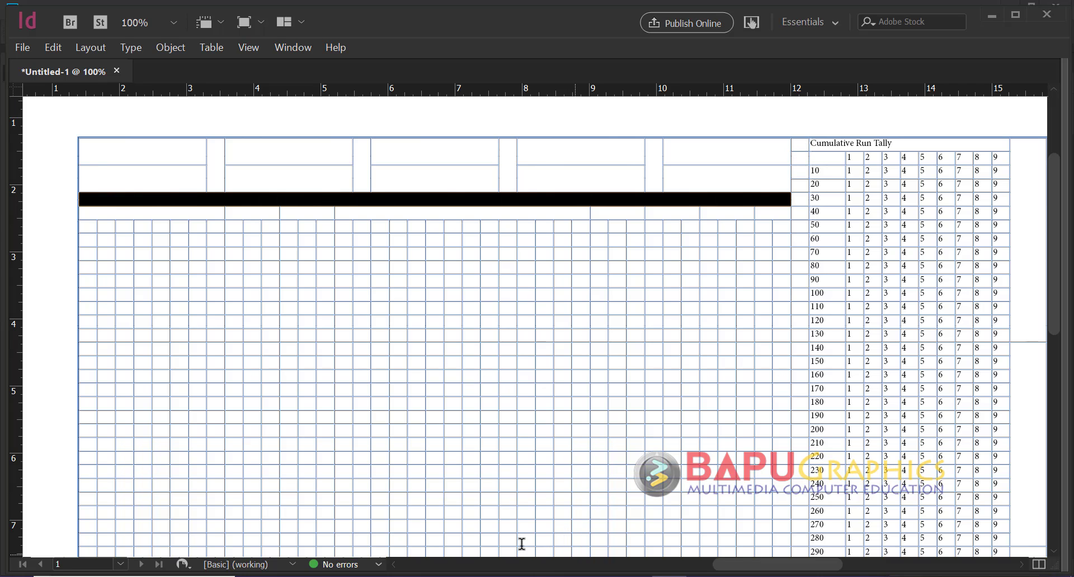
# Following the Photoshop scorecard image, merge the narrow InDesign column beside the Cumulative Run Tally into one vertical spacer, ending above the blank row over Over
pyautogui.hotkey('alt', 'Tab')
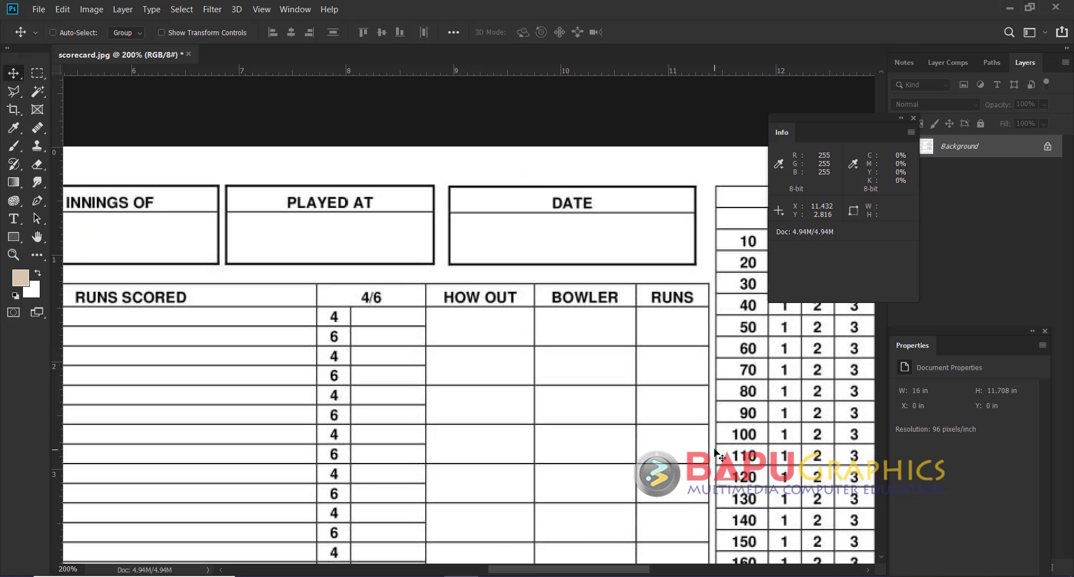
pyautogui.scroll(-15, 716, 453)
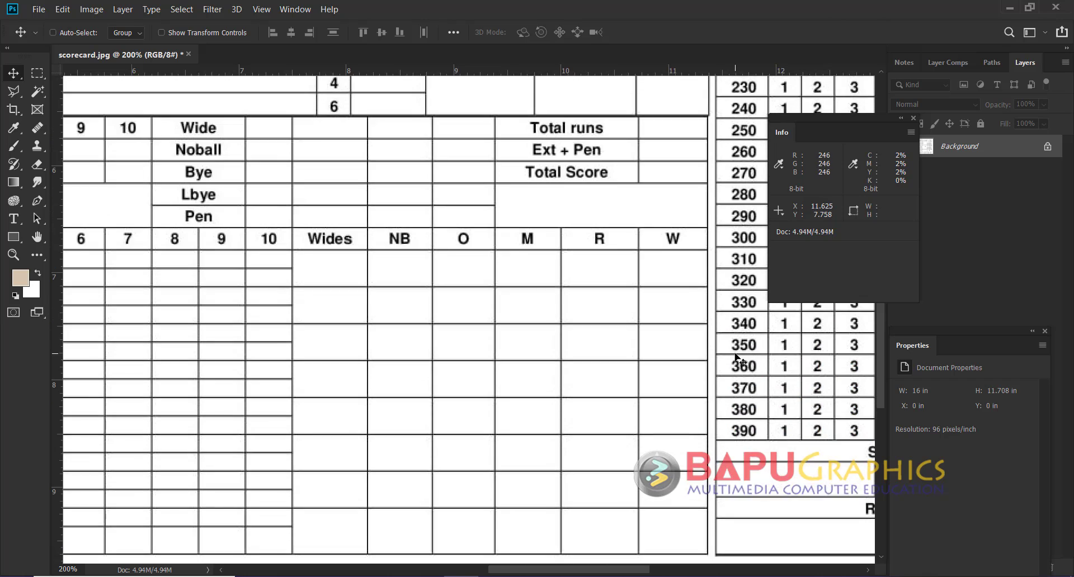
pyautogui.scroll(-5, 736, 357)
pyautogui.scroll(-1, 736, 357)
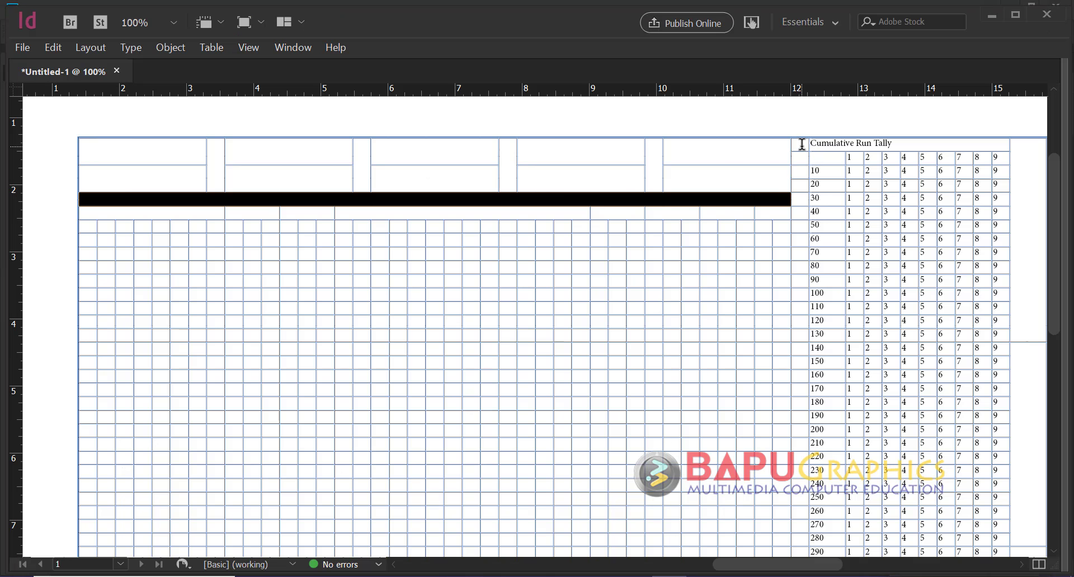
pyautogui.moveTo(802, 144); pyautogui.dragTo(796, 538)
pyautogui.scroll(-5, 816, 415)
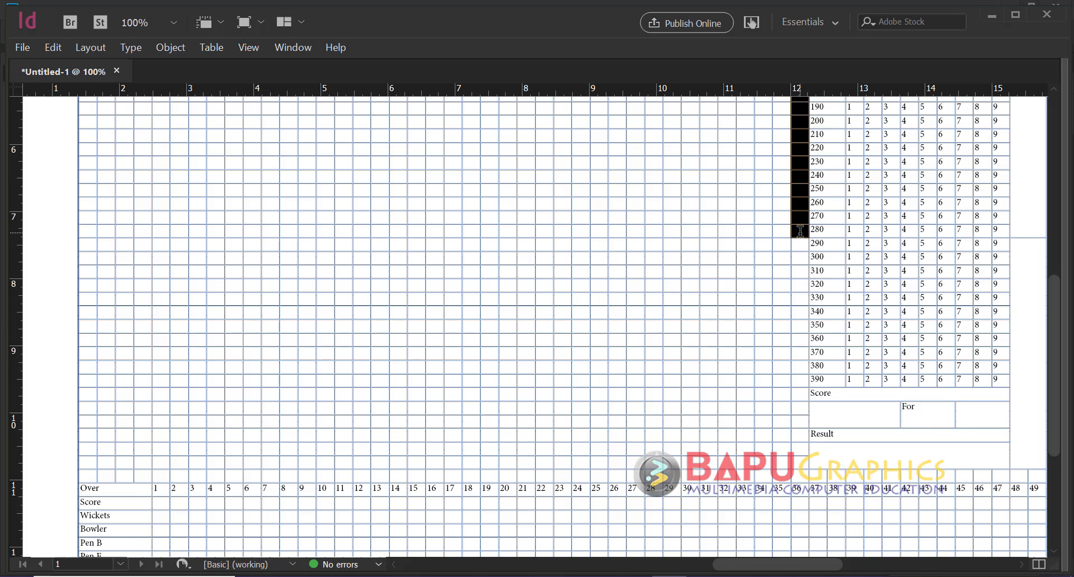
pyautogui.rightClick(801, 231)
pyautogui.click(836, 317)
pyautogui.moveTo(801, 229); pyautogui.dragTo(796, 462)
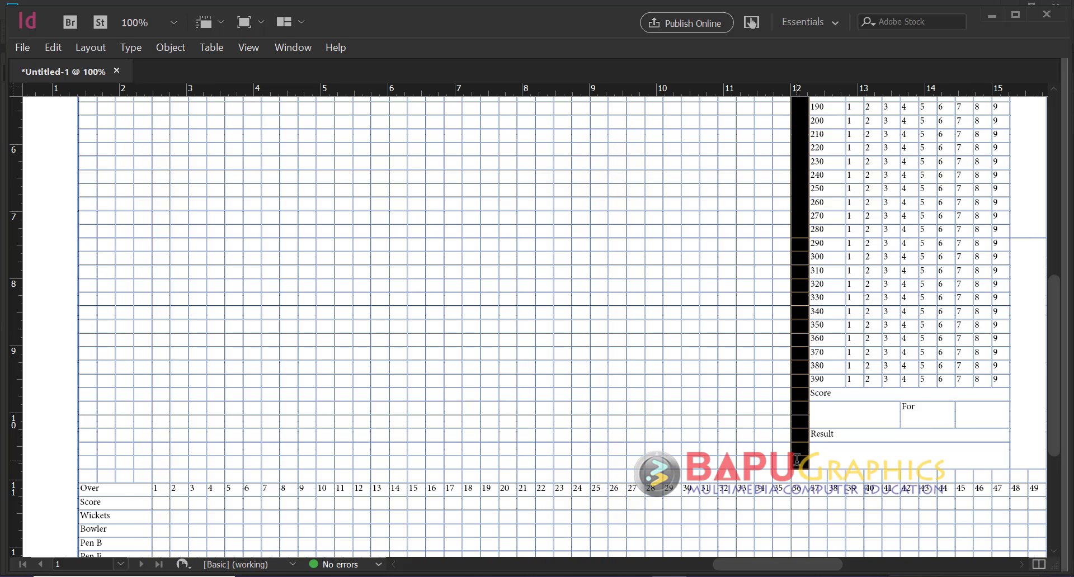
pyautogui.rightClick(797, 459)
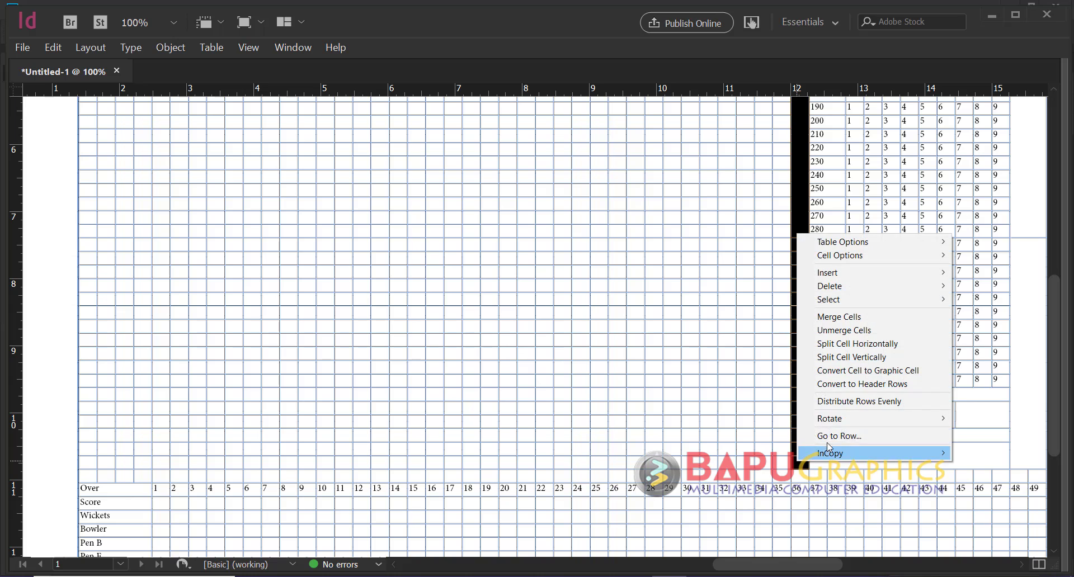
pyautogui.click(828, 315)
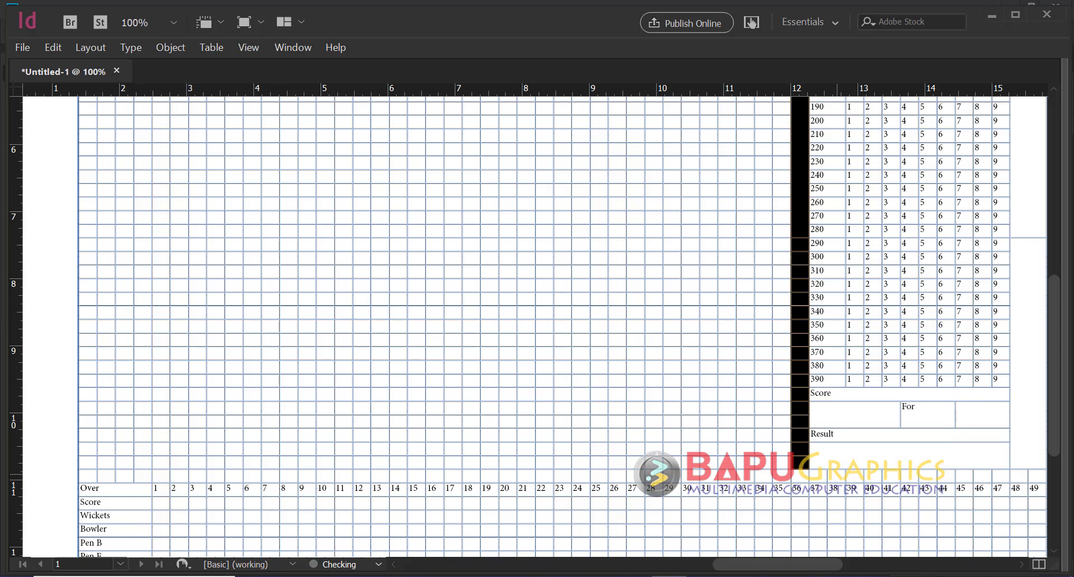
# Following the gap above the Over table in the Photoshop scorecard image, merge the InDesign table's blank row above Over across its full width
pyautogui.hotkey('alt', 'Tab')
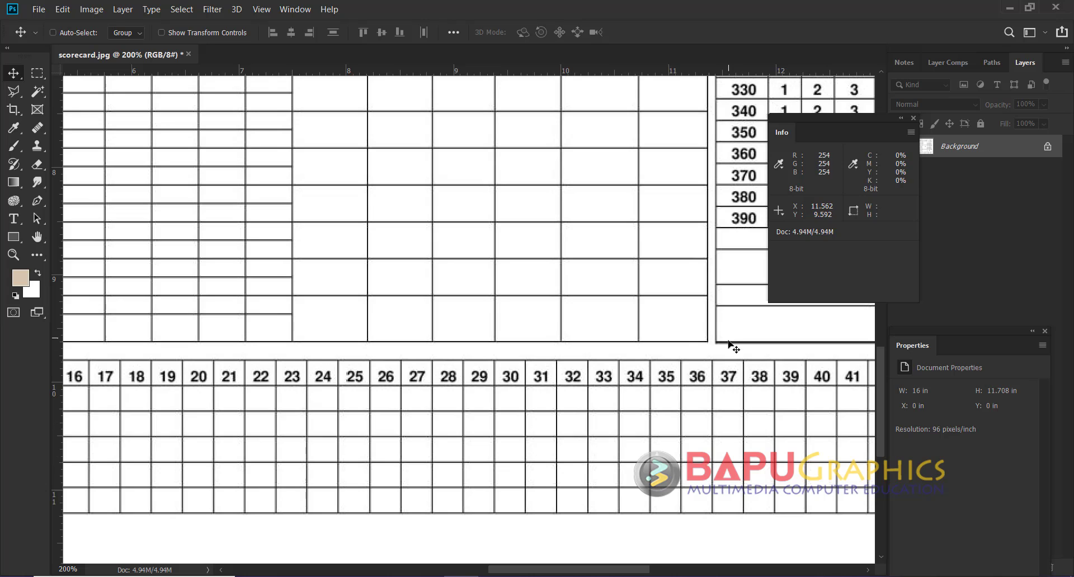
pyautogui.press('space')
pyautogui.moveTo(774, 390); pyautogui.dragTo(484, 389)
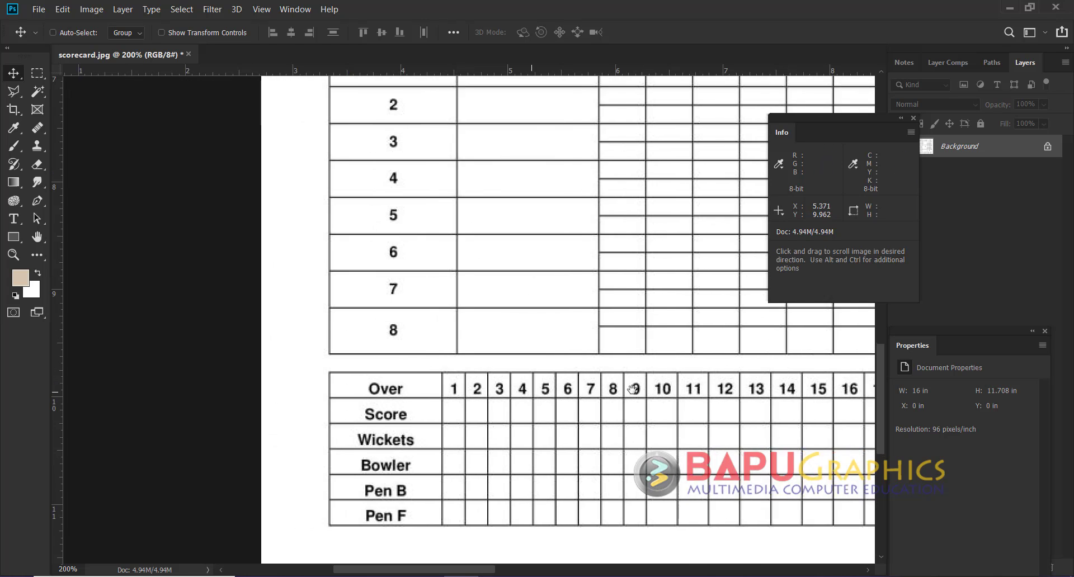
pyautogui.hotkey('alt', 'Tab')
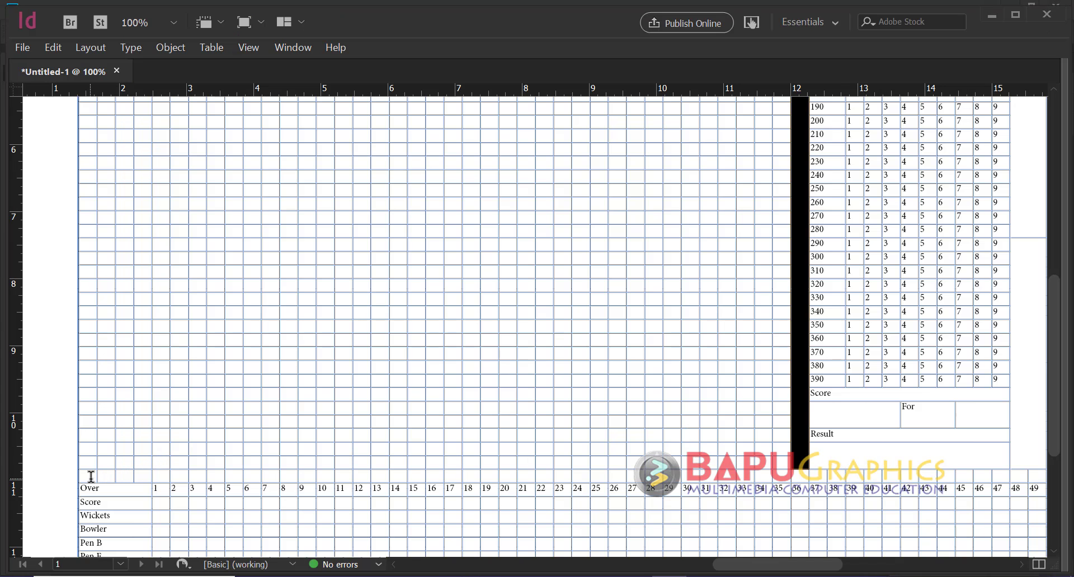
pyautogui.moveTo(91, 476); pyautogui.dragTo(982, 476)
pyautogui.rightClick(982, 476)
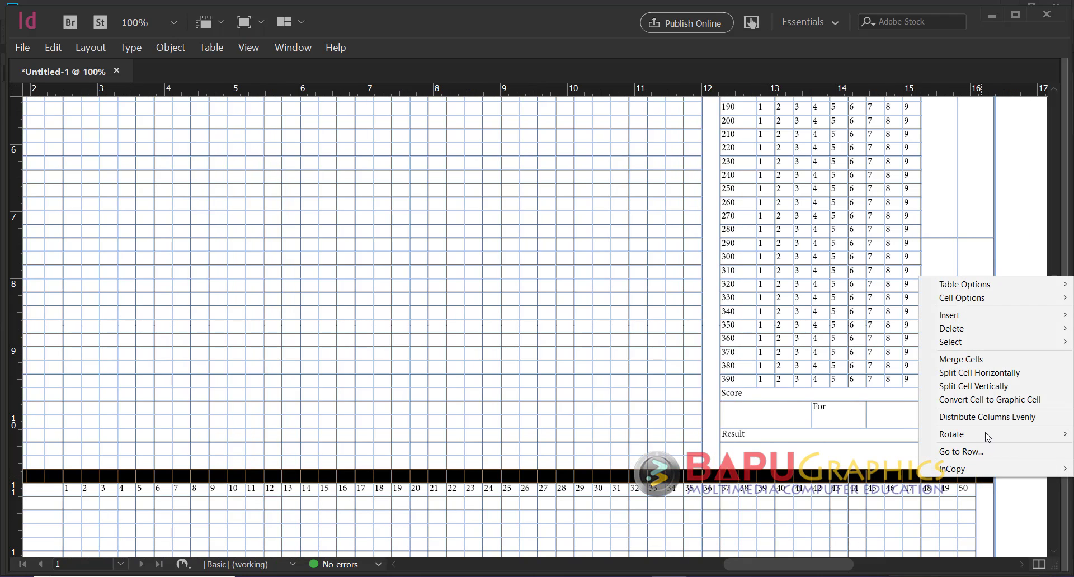
pyautogui.click(977, 358)
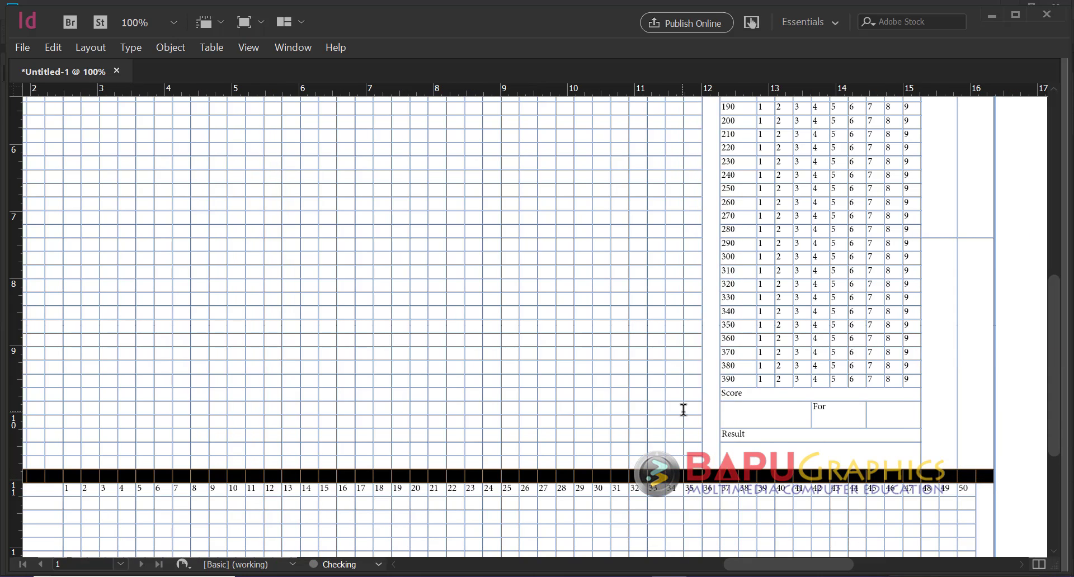
pyautogui.click(713, 389)
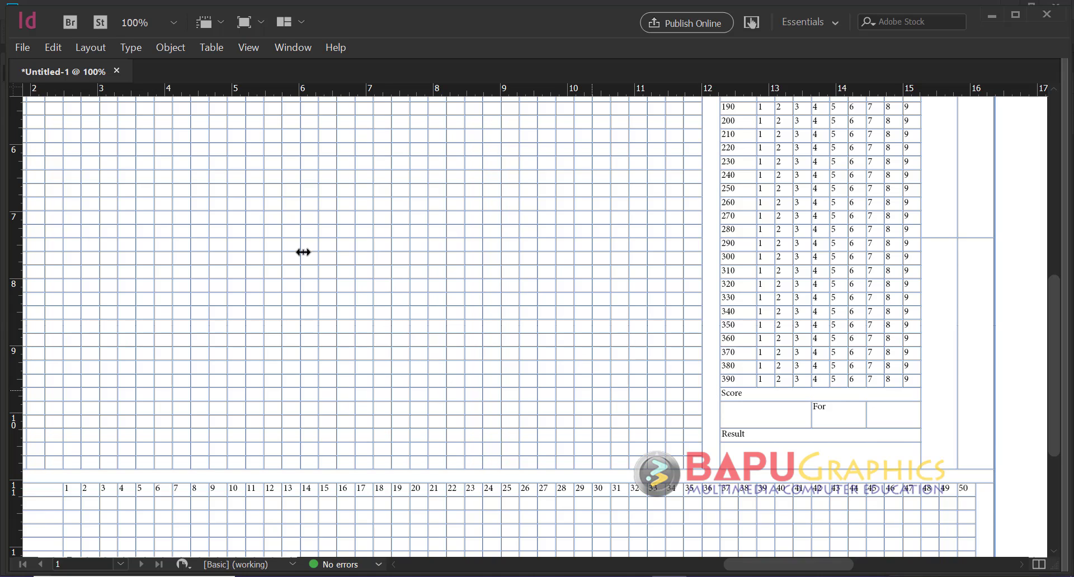
# Leave cell text editing with the table's frame selected, and review the merged layout at 75% against the Photoshop scorecard image
pyautogui.click(260, 220)
pyautogui.write('v')
pyautogui.press('BackSpace')
pyautogui.press('Escape')
pyautogui.press('Escape')
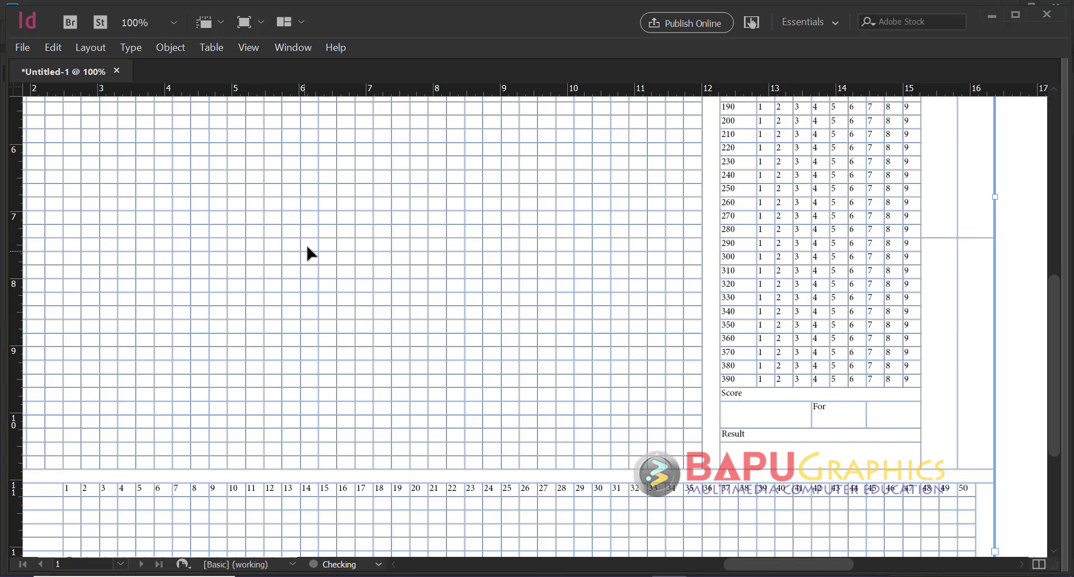
pyautogui.hotkey('ctrl', '-')
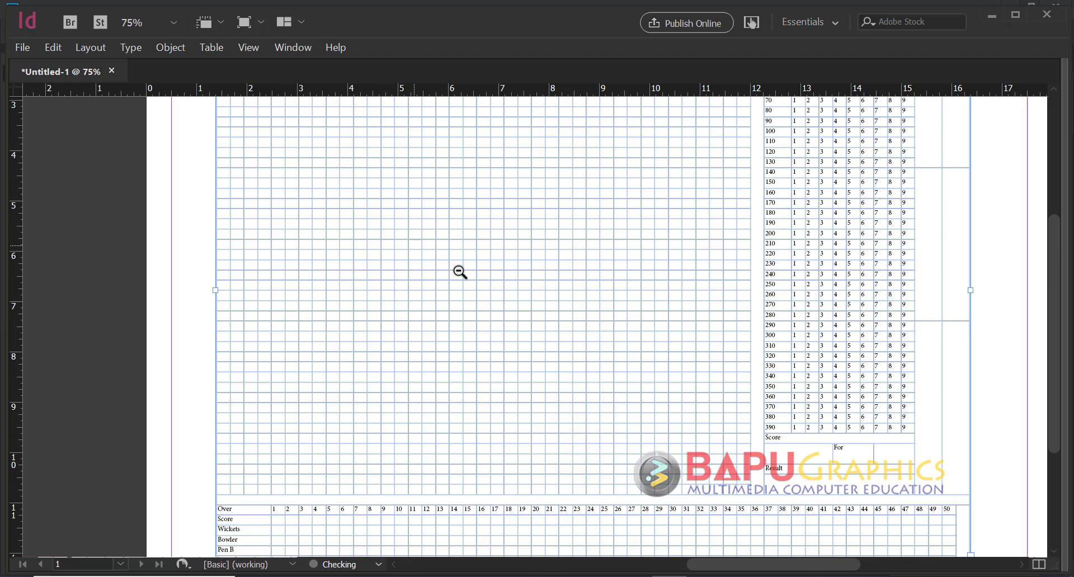
pyautogui.moveTo(595, 279); pyautogui.dragTo(565, 353)
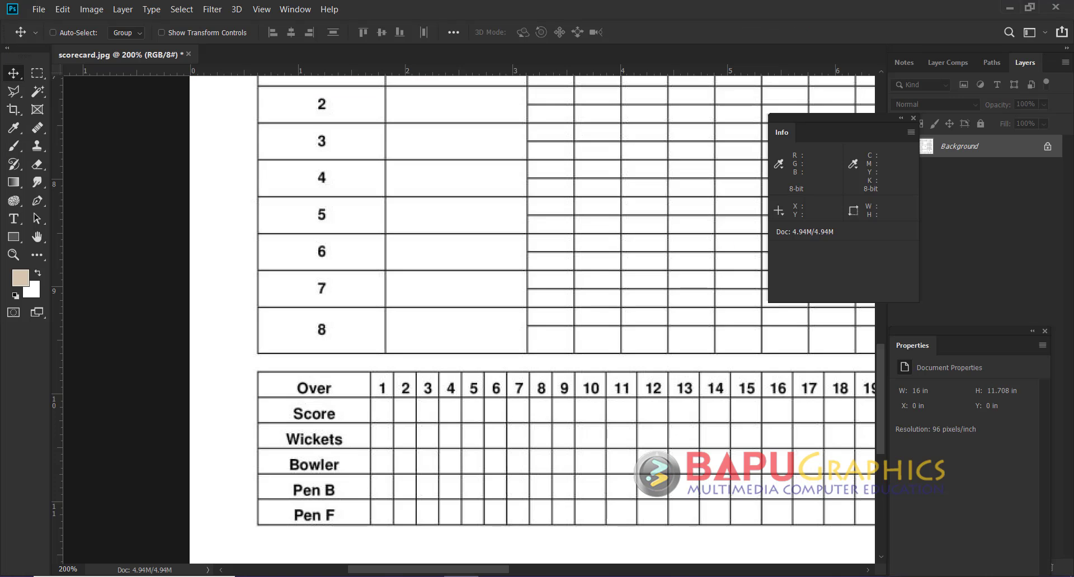
# Examine the batting table in the Photoshop scorecard image, checking how the rows divide under Batsman, In/Out, Balls and Runs Scored
pyautogui.scroll(-5, 406, 339)
pyautogui.scroll(-3, 406, 340)
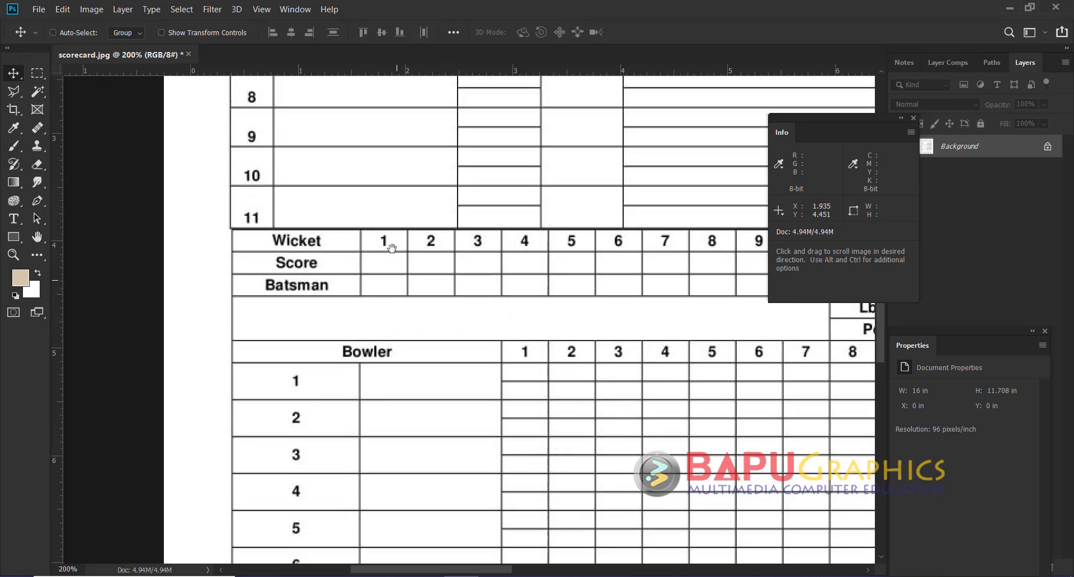
pyautogui.scroll(8, 386, 242)
pyautogui.scroll(-4, 362, 348)
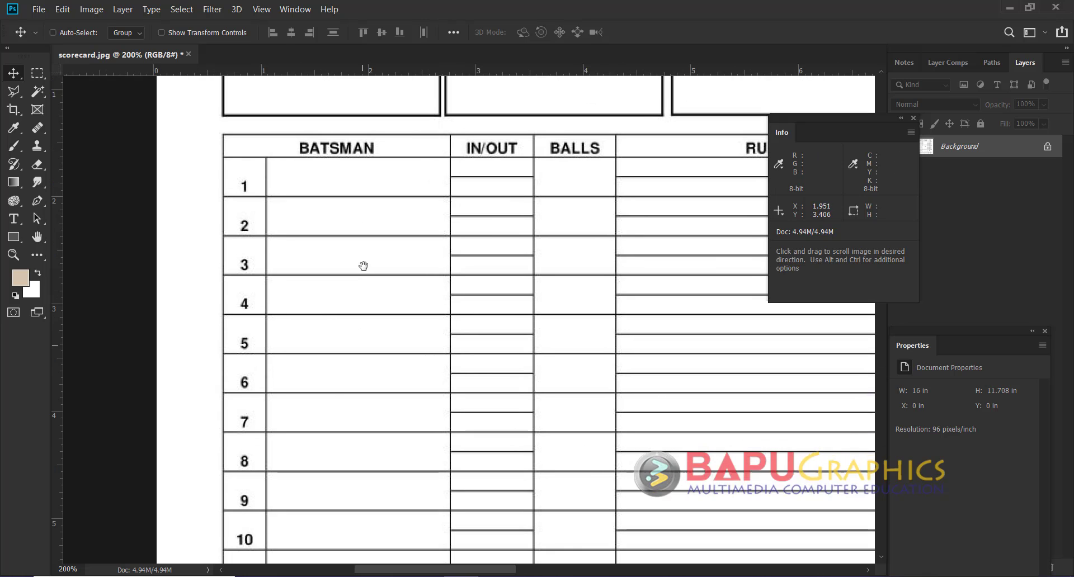
pyautogui.hscroll(-1, 358, 235)
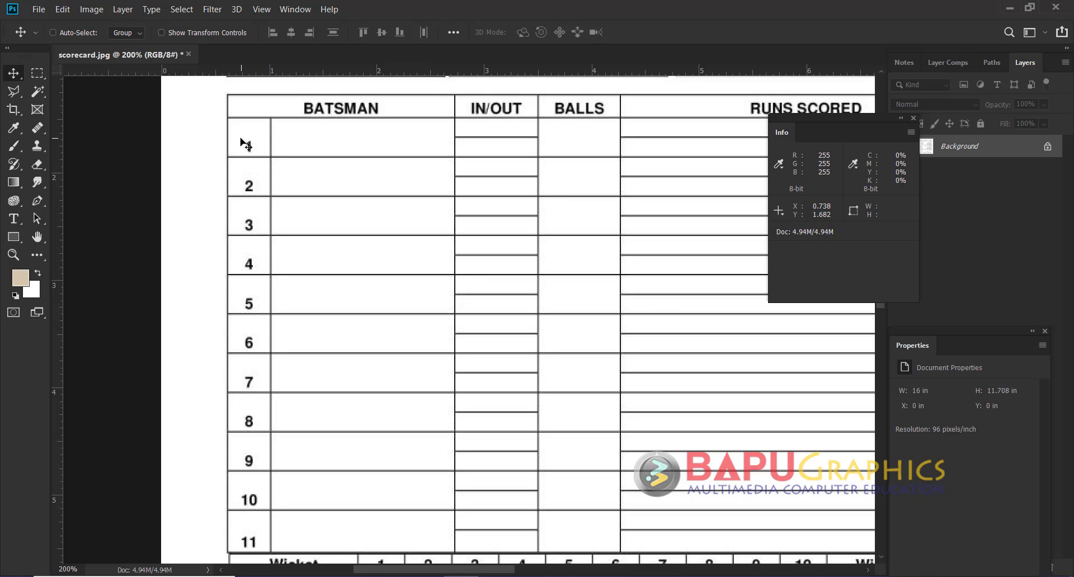
pyautogui.scroll(-2, 291, 313)
pyautogui.scroll(2, 290, 317)
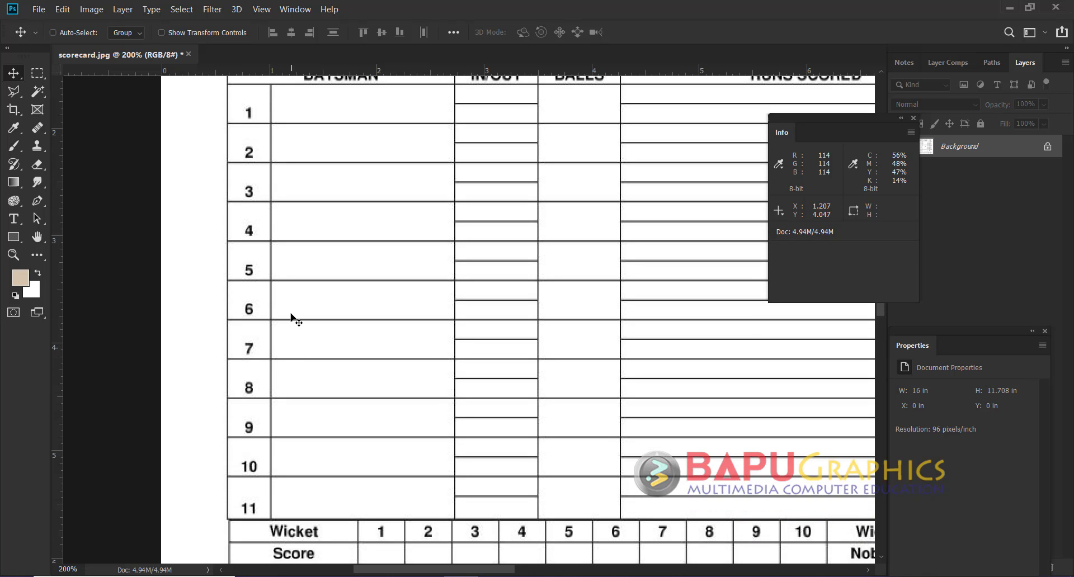
pyautogui.scroll(2, 290, 314)
pyautogui.scroll(-1, 290, 313)
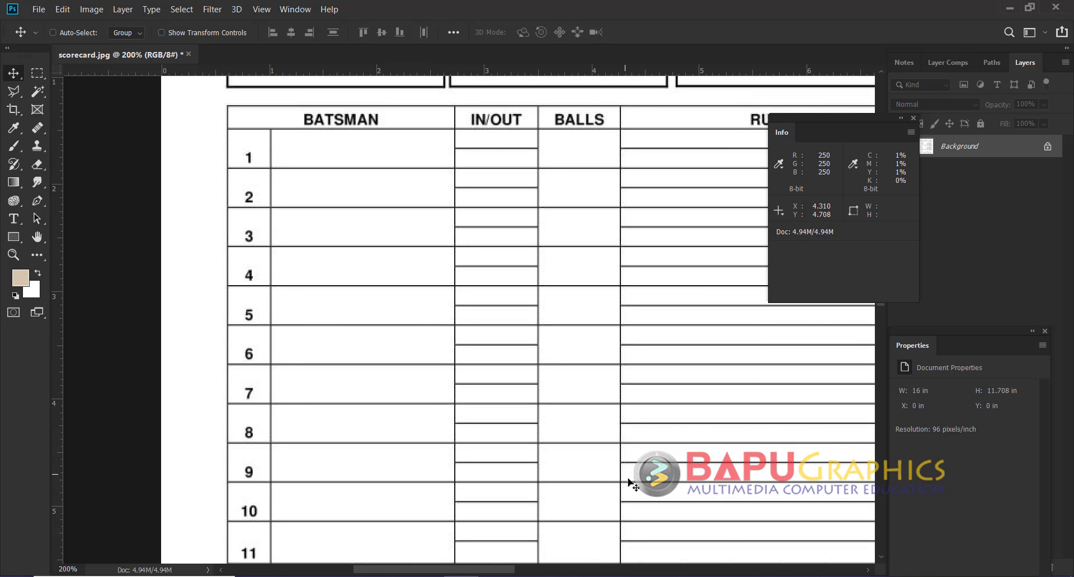
# In InDesign, merge the first two columns below the batting heading row into eleven number cells, each two rows high
pyautogui.click(648, 575)
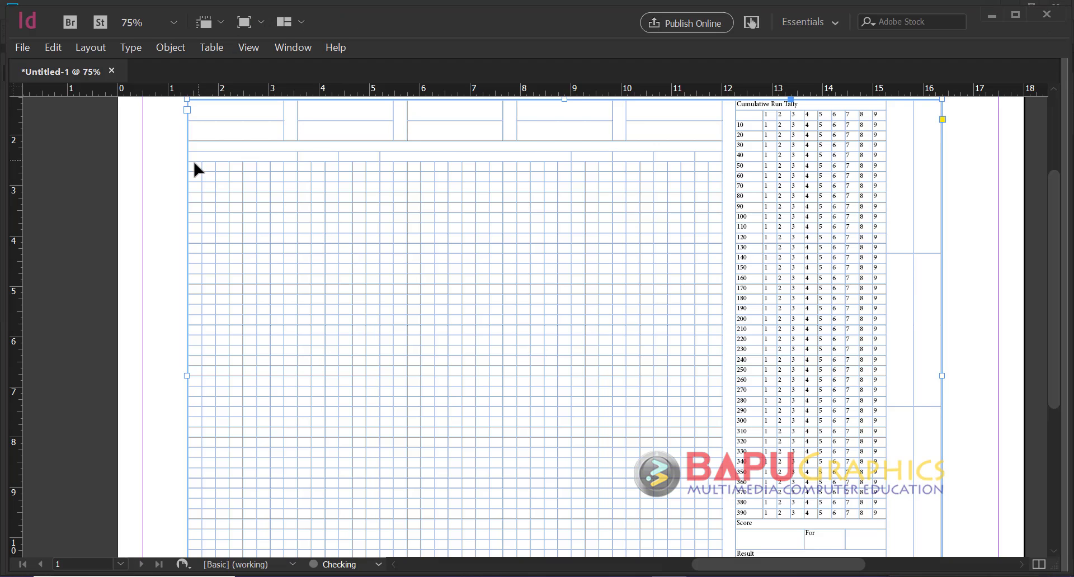
pyautogui.doubleClick(192, 164)
pyautogui.moveTo(192, 165); pyautogui.dragTo(214, 179)
pyautogui.rightClick(213, 179)
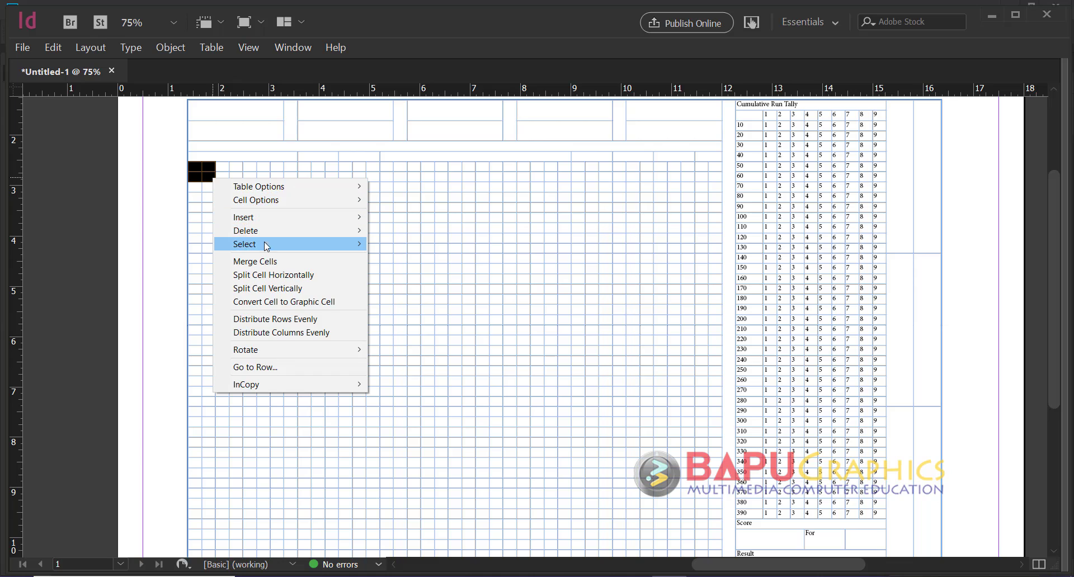
pyautogui.click(263, 261)
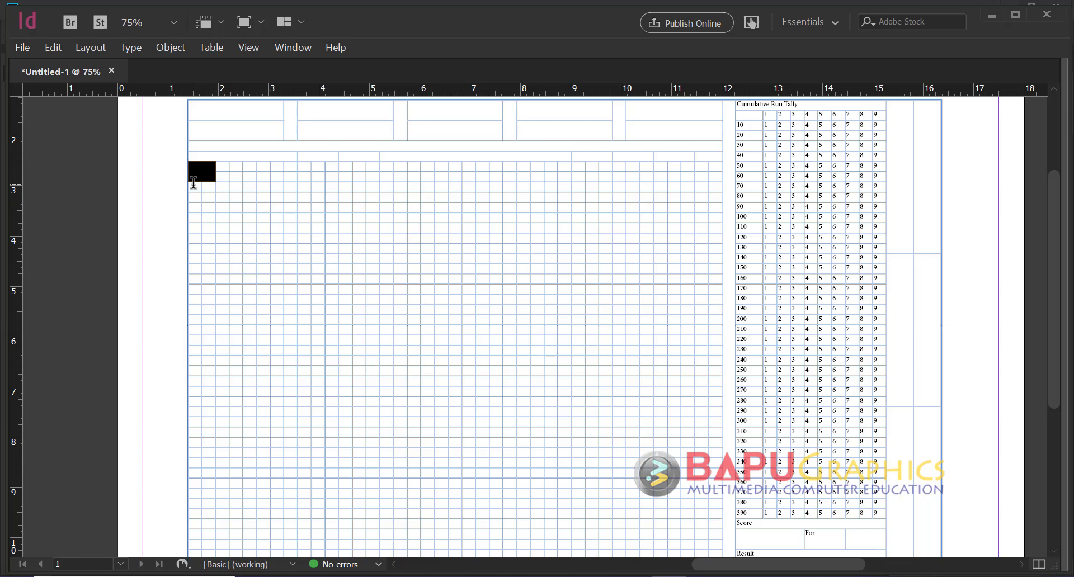
pyautogui.moveTo(193, 184); pyautogui.dragTo(210, 377)
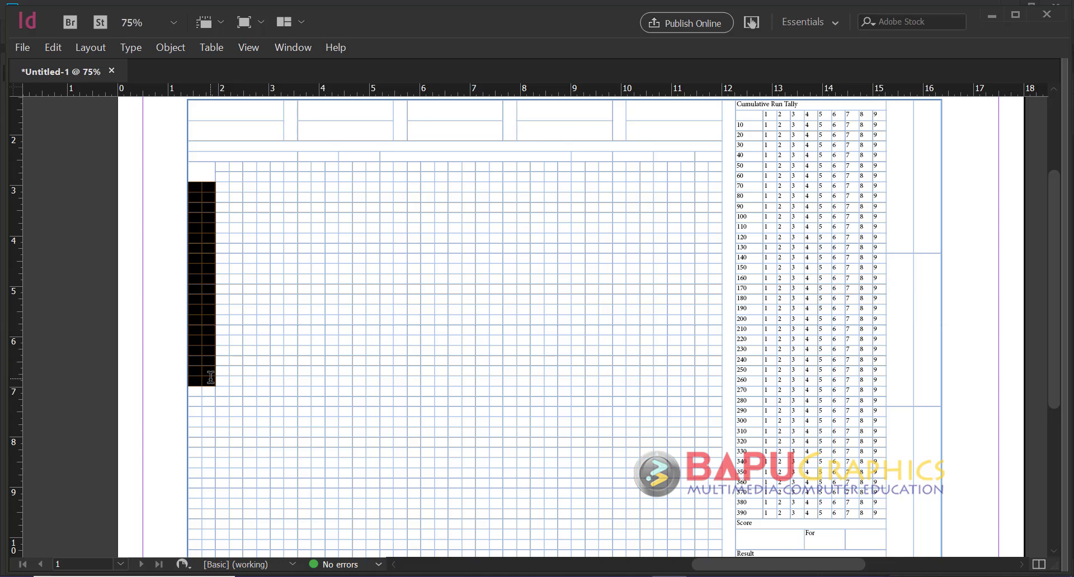
pyautogui.hotkey('ctrl', 'm')
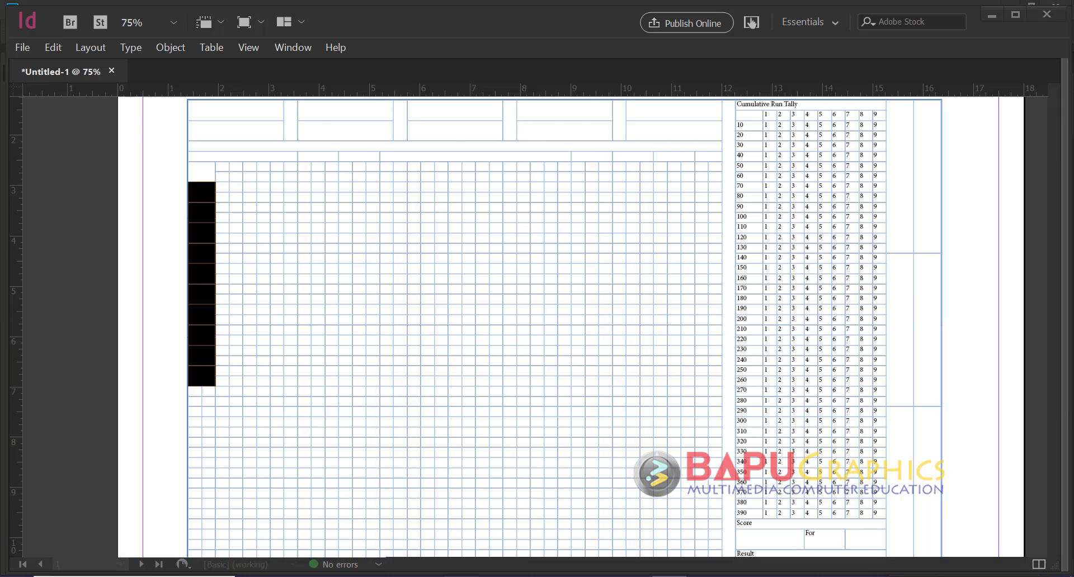
# Check the batting headings in the Photoshop scorecard image, then enter "Batsman" in the first heading cell of the InDesign batting section
pyautogui.hotkey('alt', 'Tab')
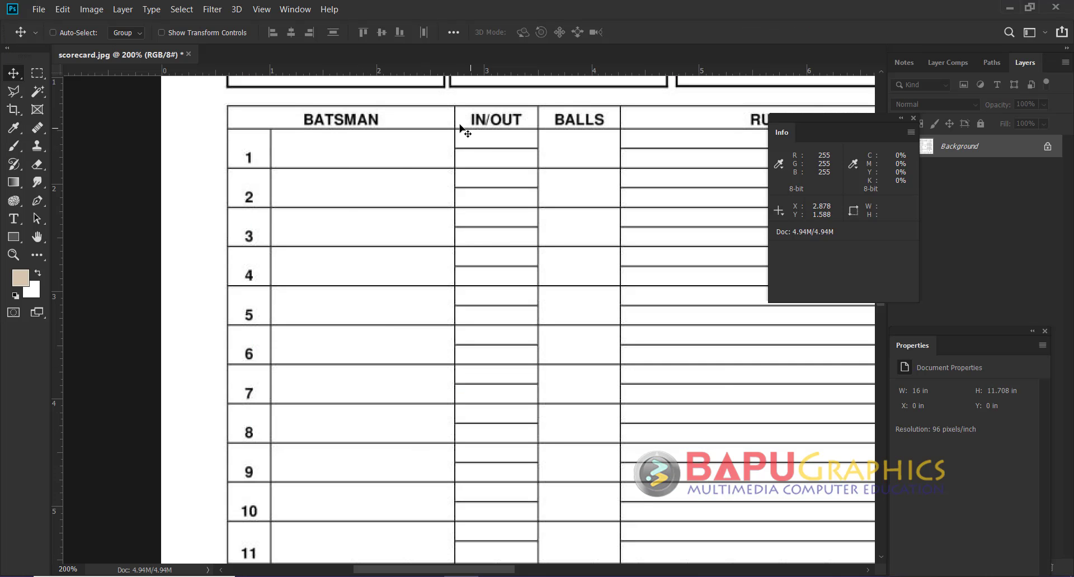
pyautogui.hotkey('alt', 'Tab')
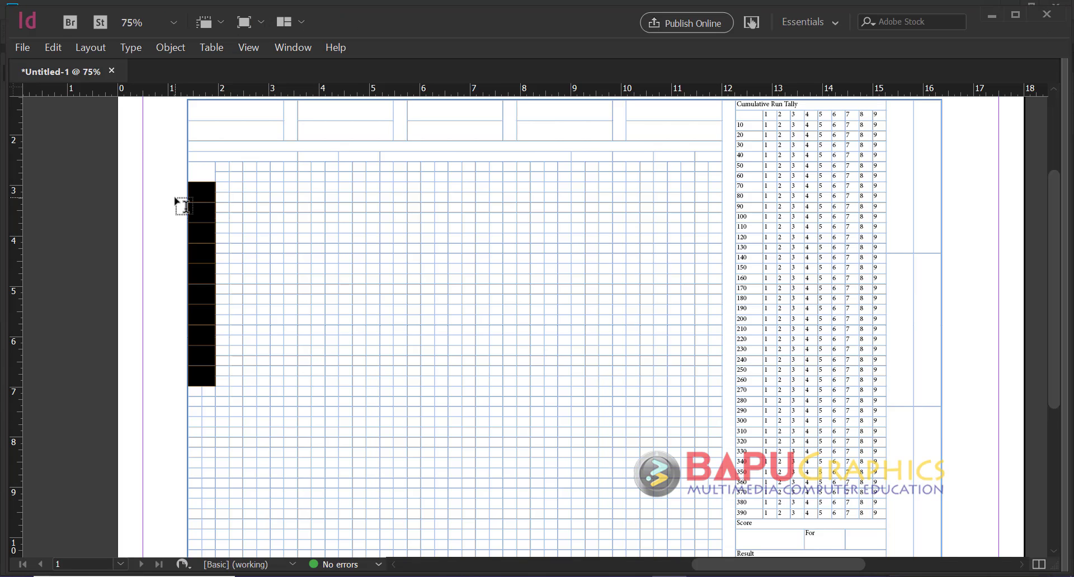
pyautogui.click(219, 151)
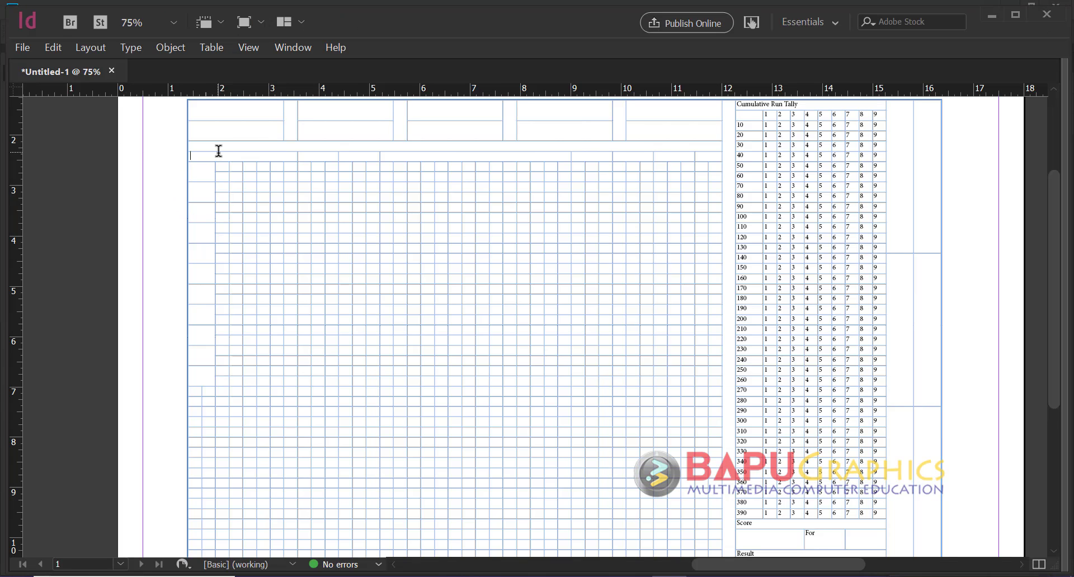
pyautogui.write('Batsman')
# Merge the six-column, two-row block beside the first number cell under Batsman into one name cell
pyautogui.hotkey('ctrl', '=')
pyautogui.hotkey('ctrl', '=')
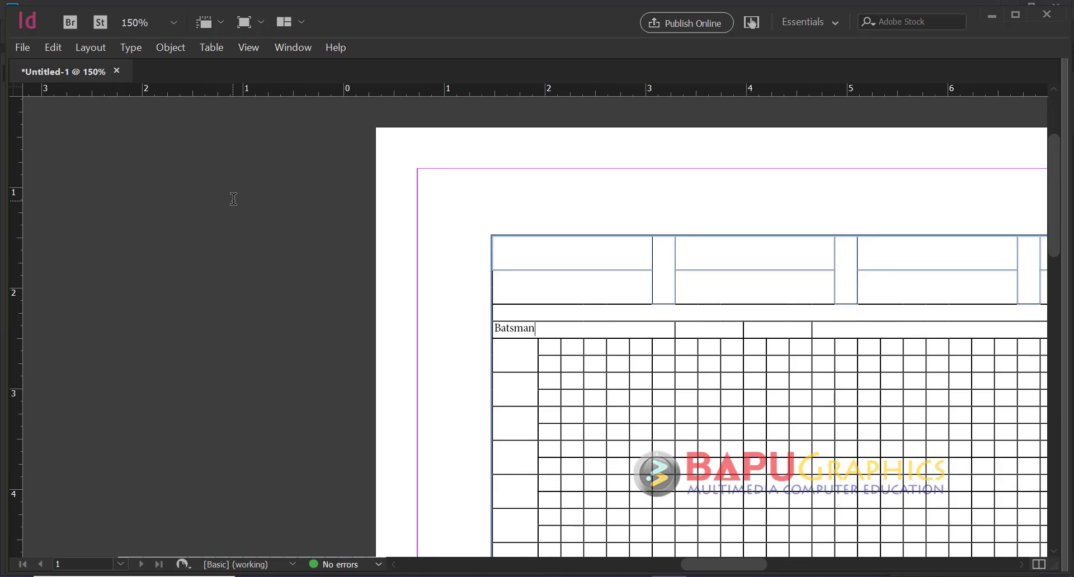
pyautogui.moveTo(604, 390); pyautogui.dragTo(391, 250)
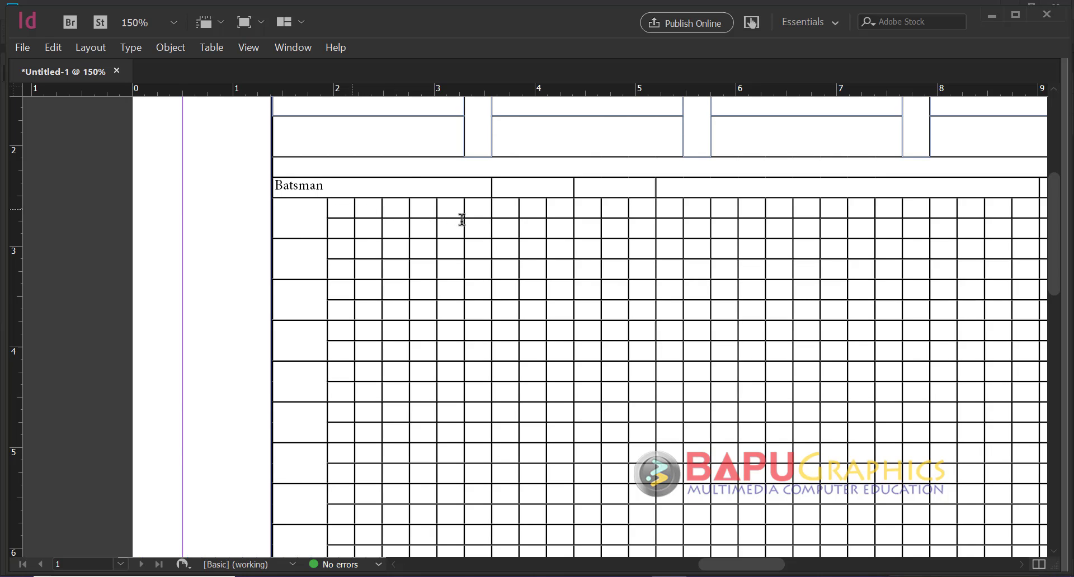
pyautogui.moveTo(462, 220); pyautogui.dragTo(479, 226)
pyautogui.rightClick(480, 228)
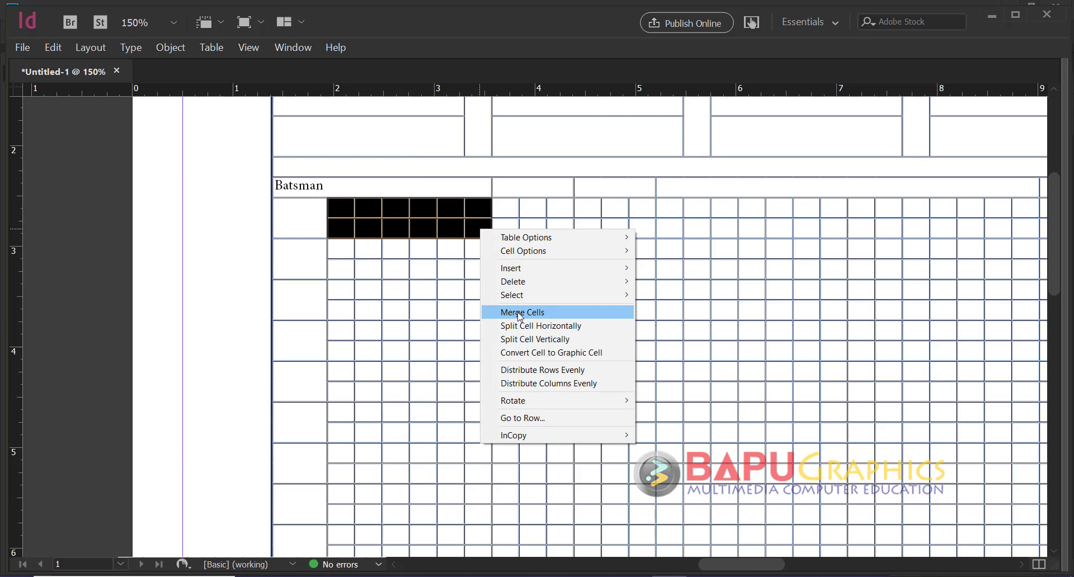
pyautogui.click(521, 316)
pyautogui.hotkey('ctrl', 'alt', 'm')
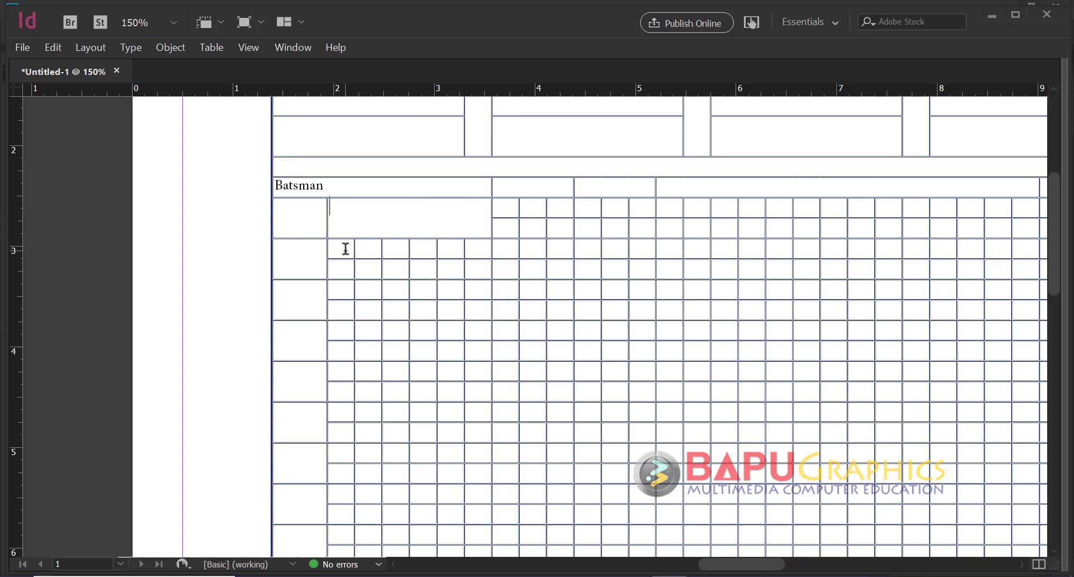
pyautogui.press('Escape')
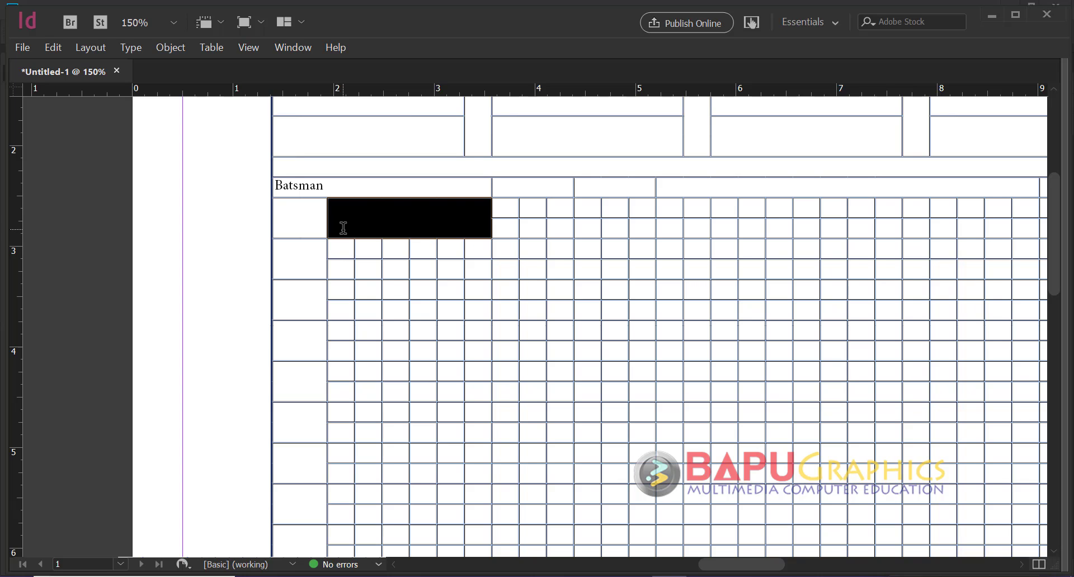
# Merge the remaining six-column blocks under Batsman into ten name cells, each two rows high, matching the number cells
pyautogui.moveTo(343, 258); pyautogui.dragTo(457, 278)
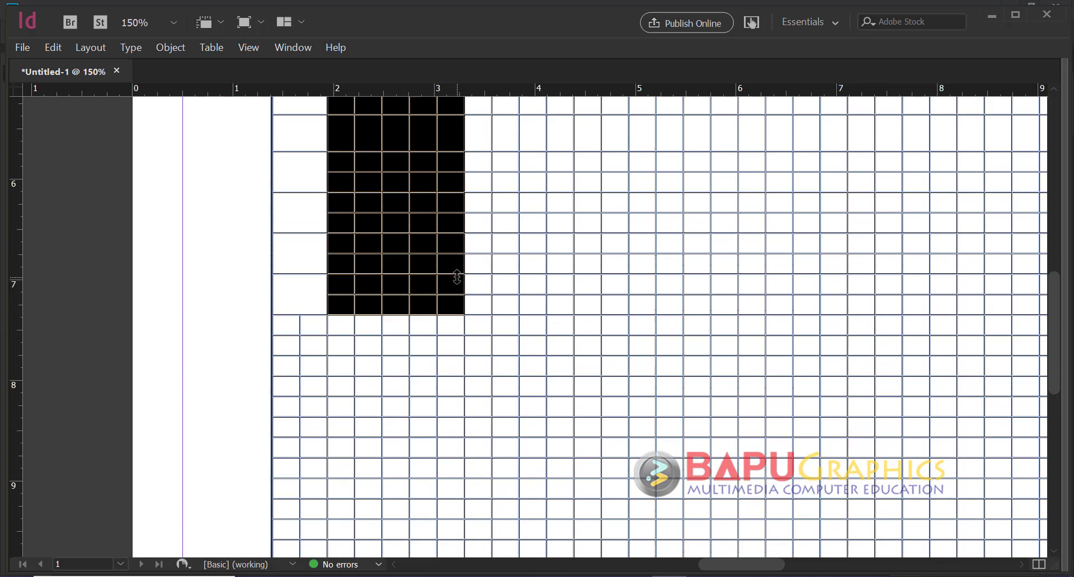
pyautogui.scroll(10, 457, 278)
pyautogui.scroll(-4, 456, 276)
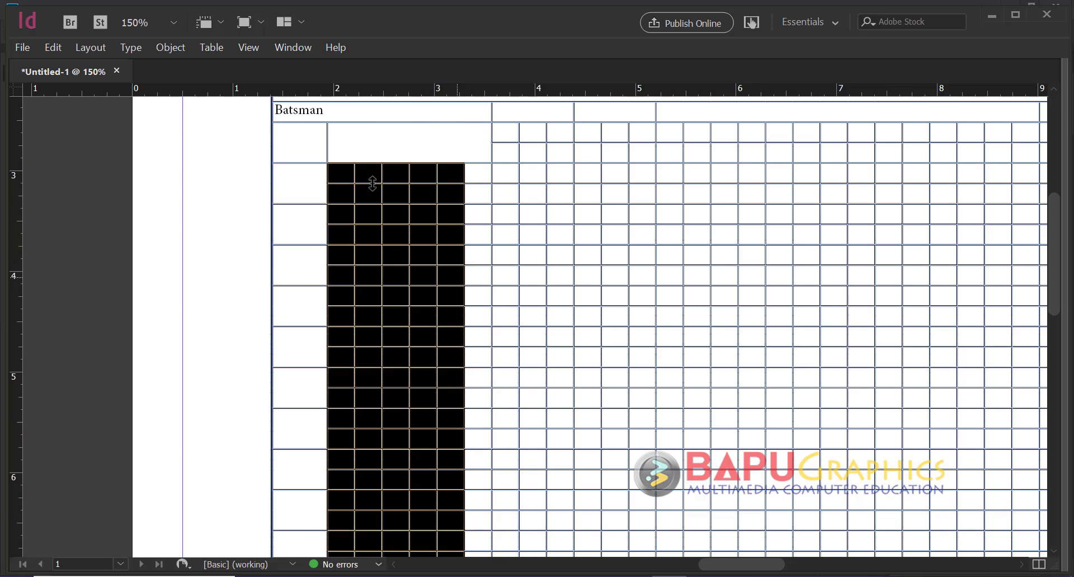
pyautogui.moveTo(330, 175); pyautogui.dragTo(480, 325)
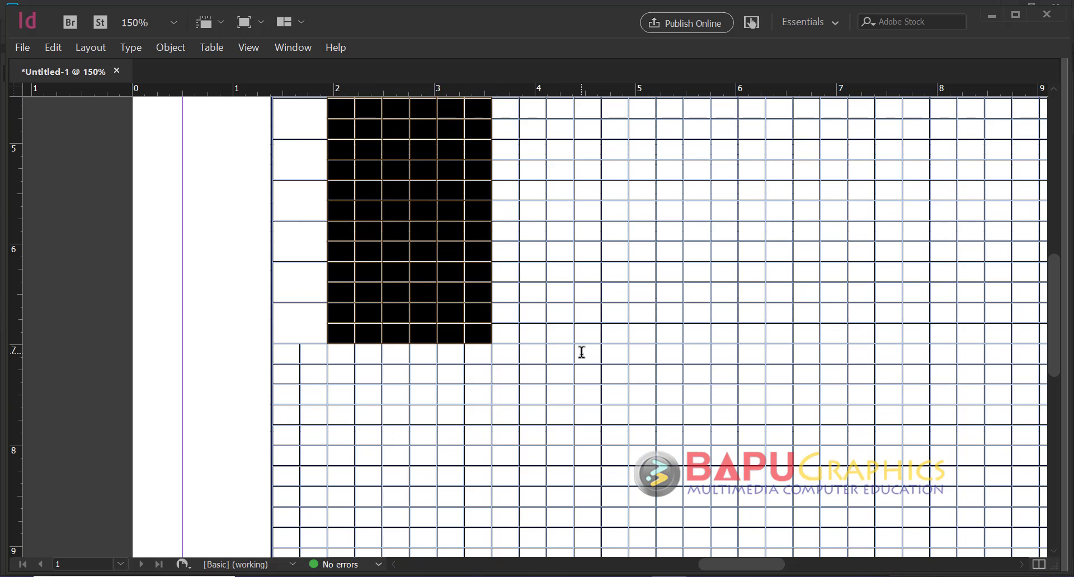
pyautogui.hotkey('ctrl', 'z')
pyautogui.scroll(5, 481, 307)
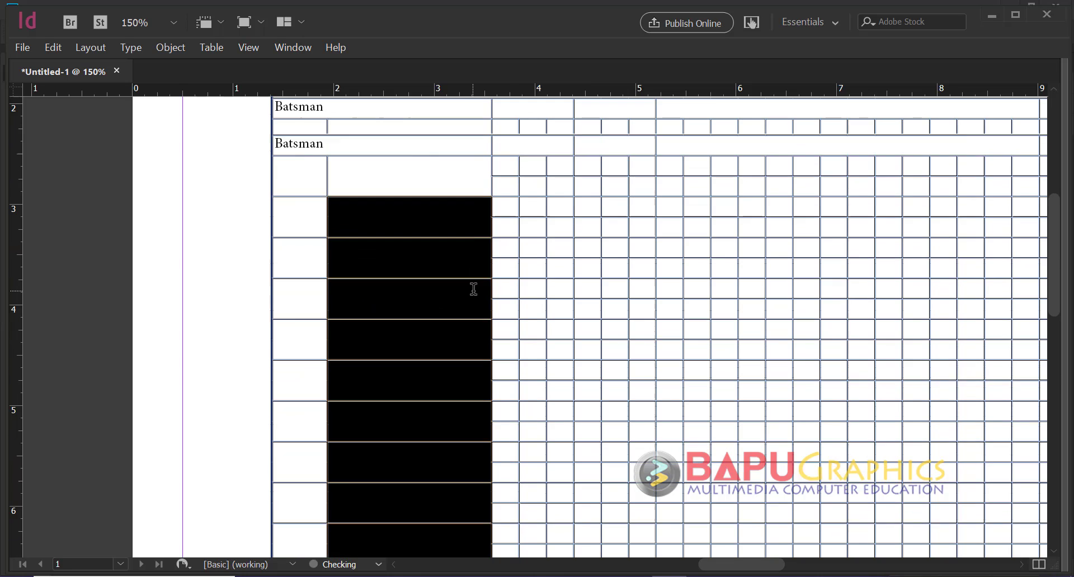
# Following the Photoshop scorecard image, enter "IN/OUT" and "Balls" in the two InDesign heading cells after Batsman
pyautogui.scroll(1, 473, 289)
pyautogui.click(545, 203)
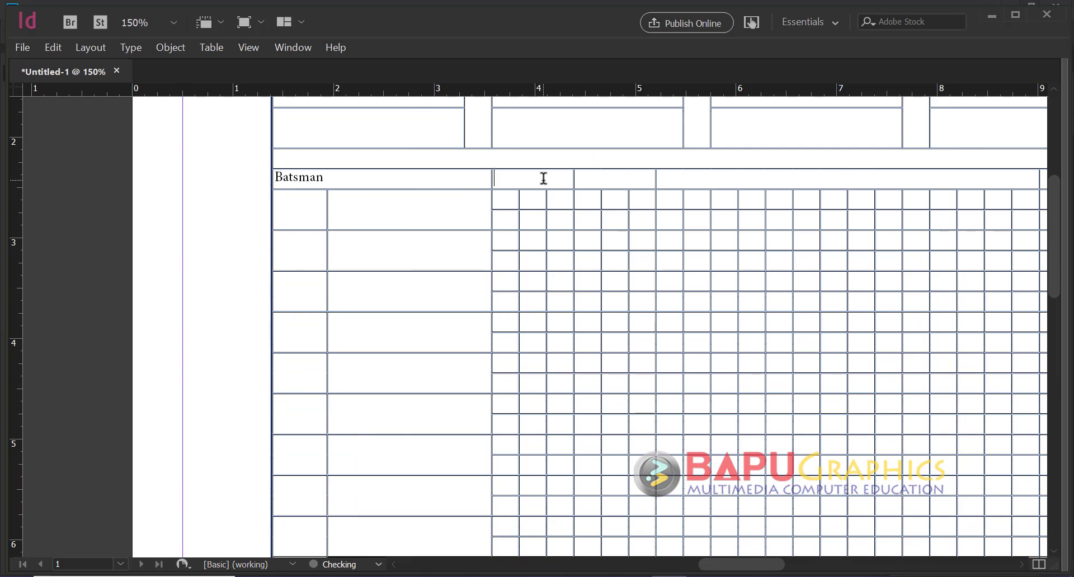
pyautogui.click(449, 575)
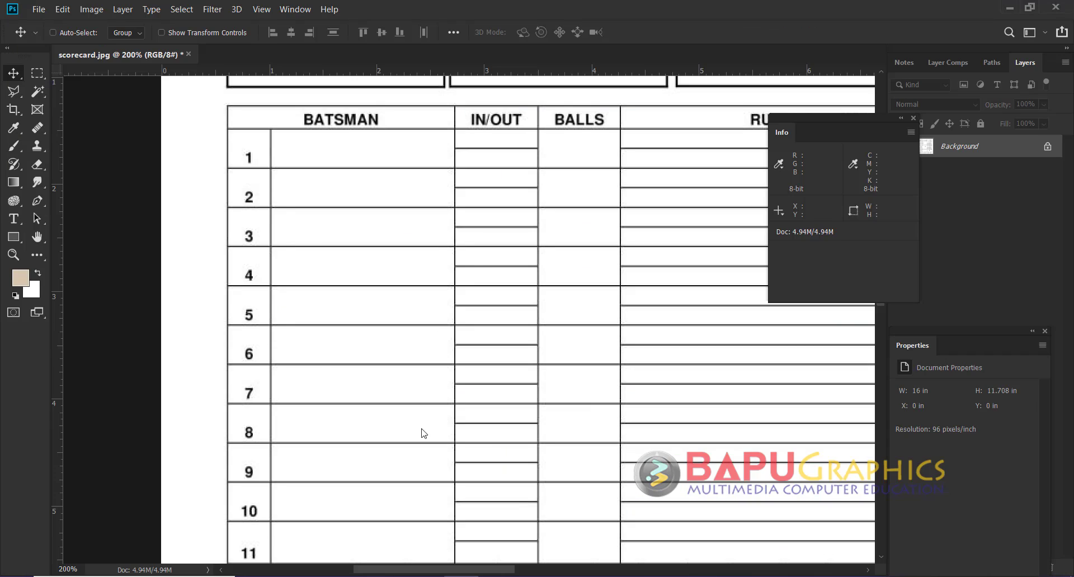
pyautogui.scroll(1, 556, 205)
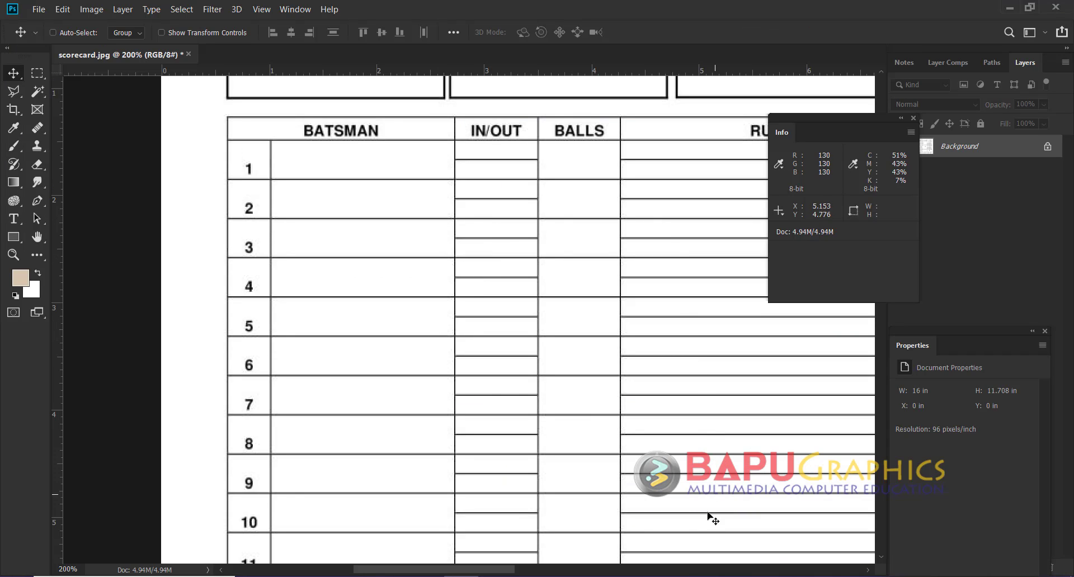
pyautogui.hotkey('alt', 'Tab')
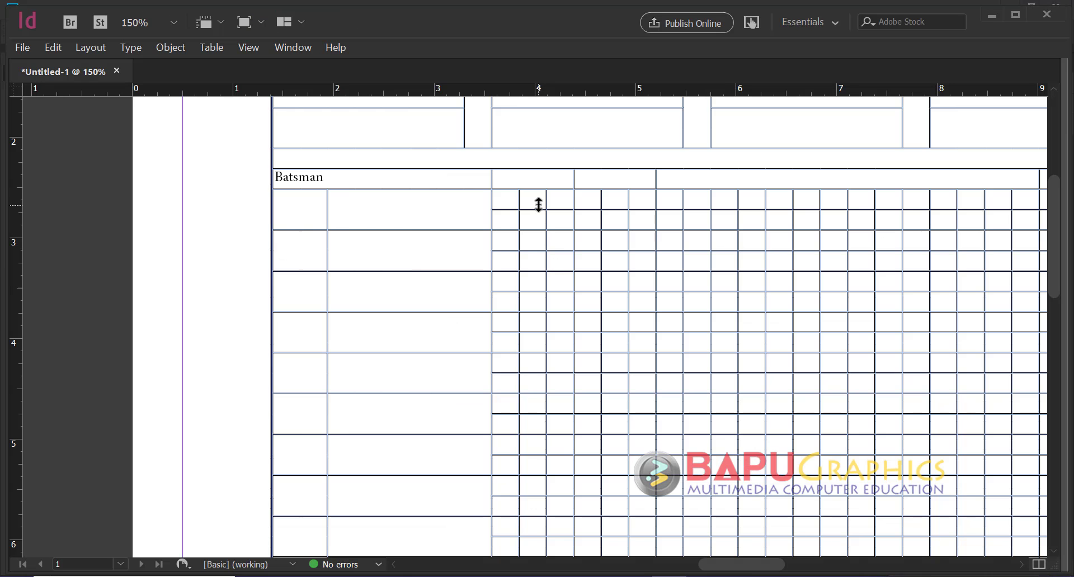
pyautogui.write('IN/OUT')
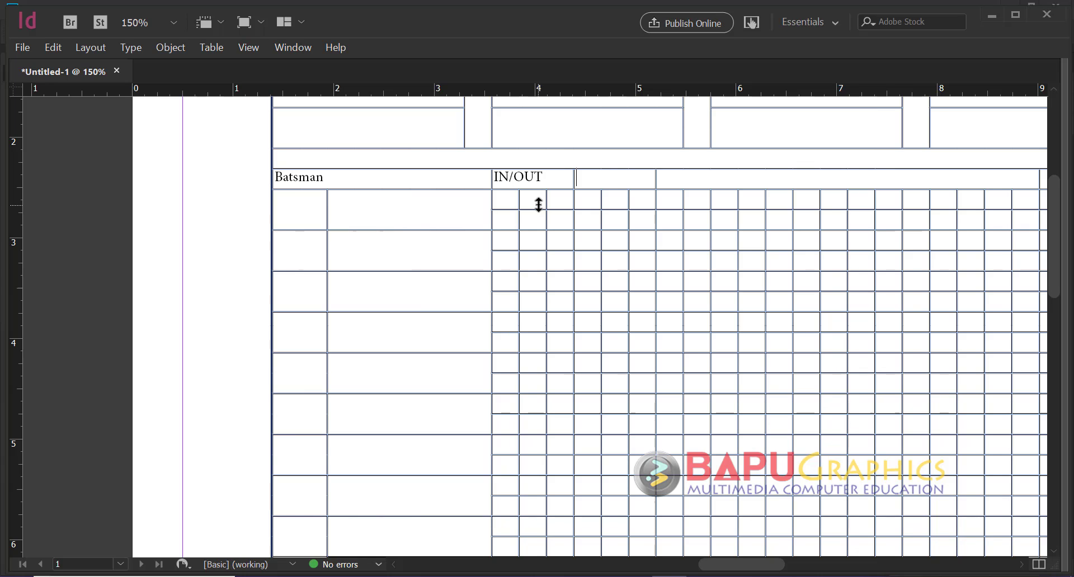
pyautogui.write('Balls')
# Following the Photoshop scorecard image, merge the three InDesign columns under IN/OUT into one cell in each of the first batsman's two rows
pyautogui.moveTo(503, 200); pyautogui.dragTo(563, 203)
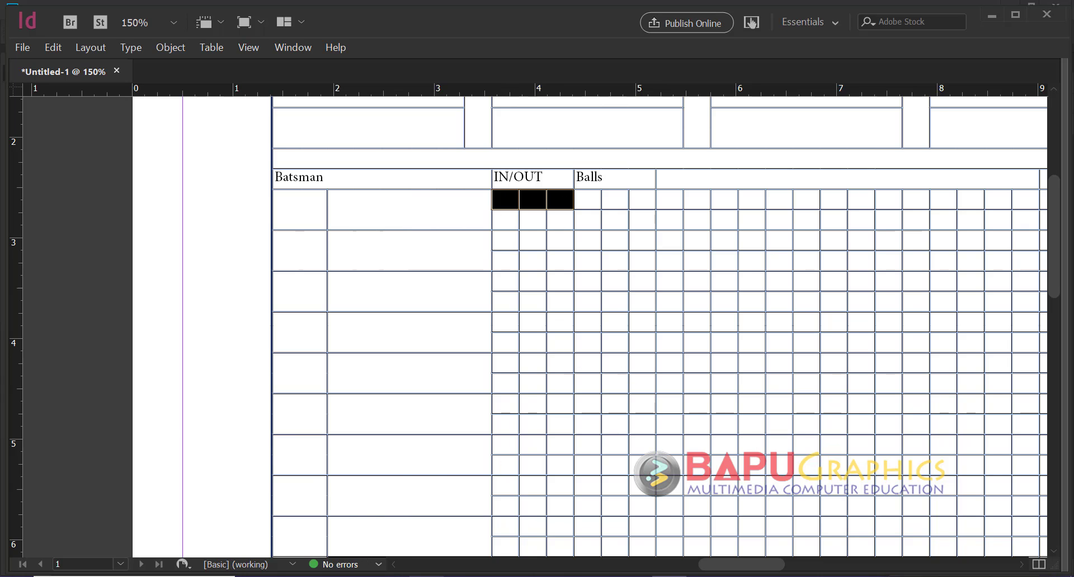
pyautogui.hotkey('alt', 'Tab')
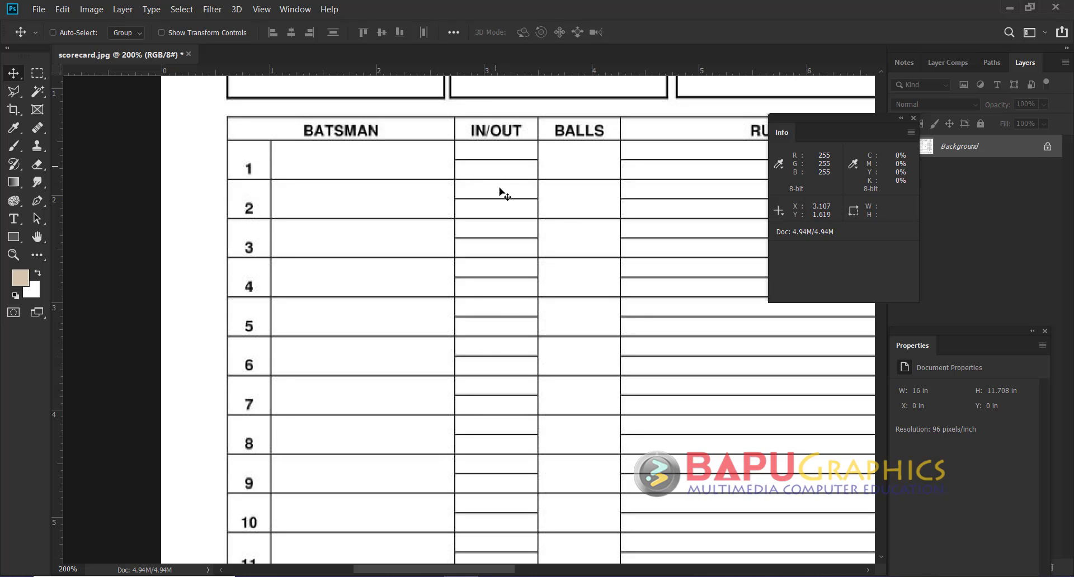
pyautogui.hotkey('alt', 'Tab')
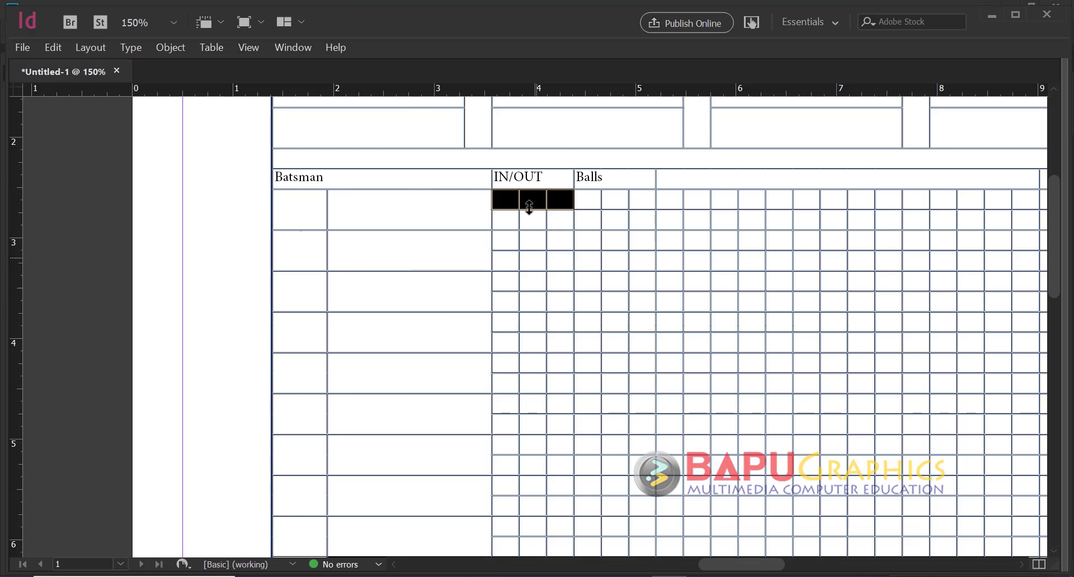
pyautogui.rightClick(529, 207)
pyautogui.click(559, 282)
pyautogui.moveTo(506, 219); pyautogui.dragTo(557, 220)
pyautogui.rightClick(556, 220)
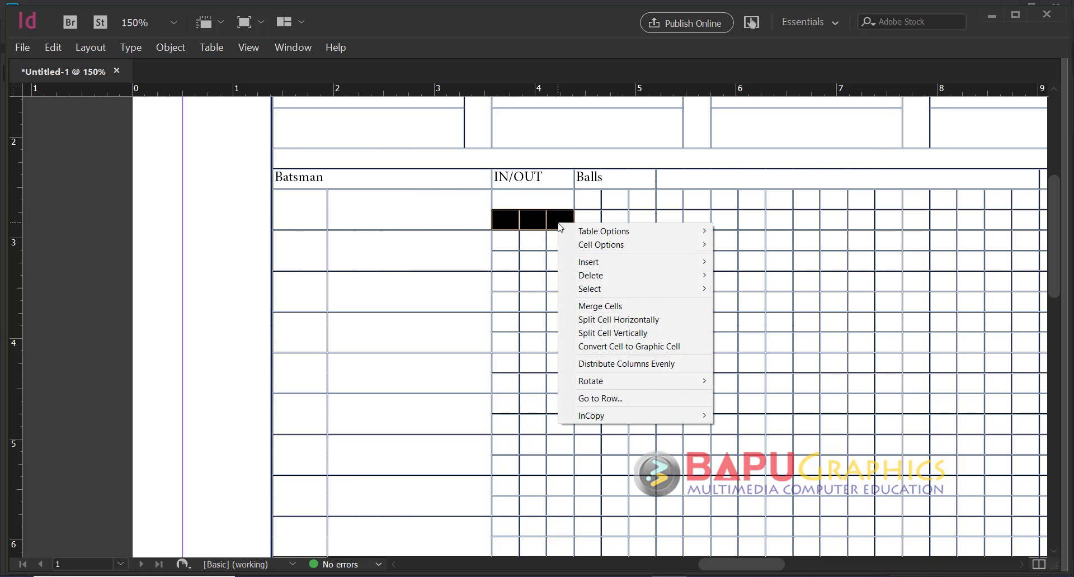
pyautogui.click(601, 306)
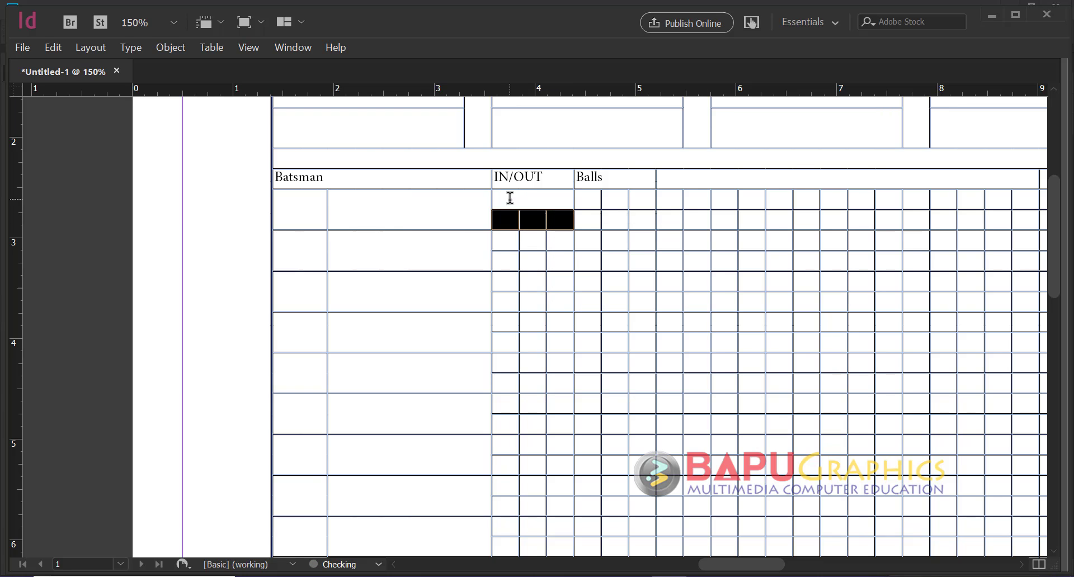
pyautogui.moveTo(522, 198); pyautogui.dragTo(551, 215)
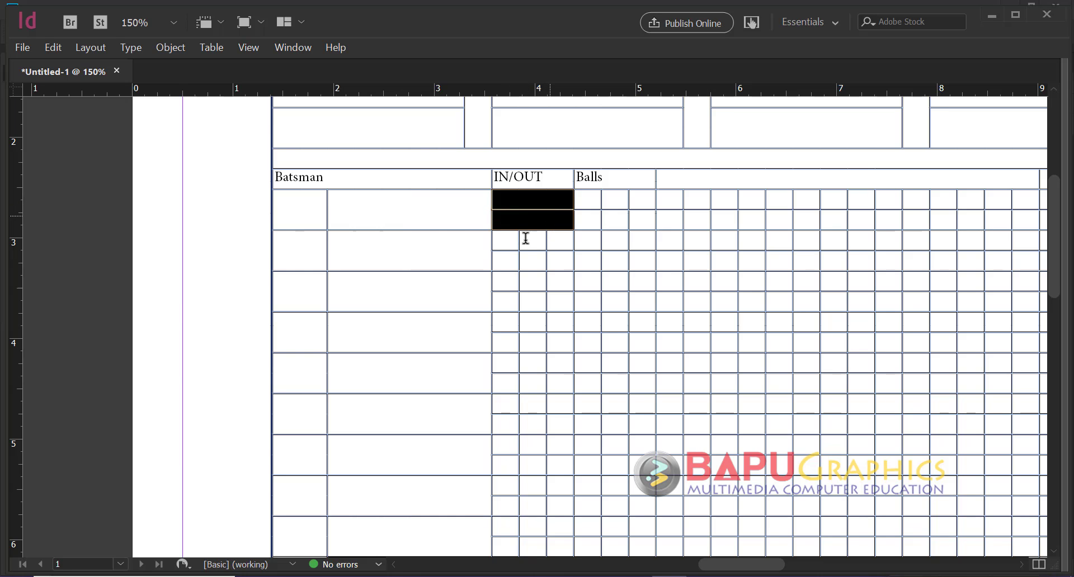
# Merge the three columns under IN/OUT into one cell per row for the other ten batsmen, keeping every row separate
pyautogui.moveTo(508, 242); pyautogui.dragTo(562, 480)
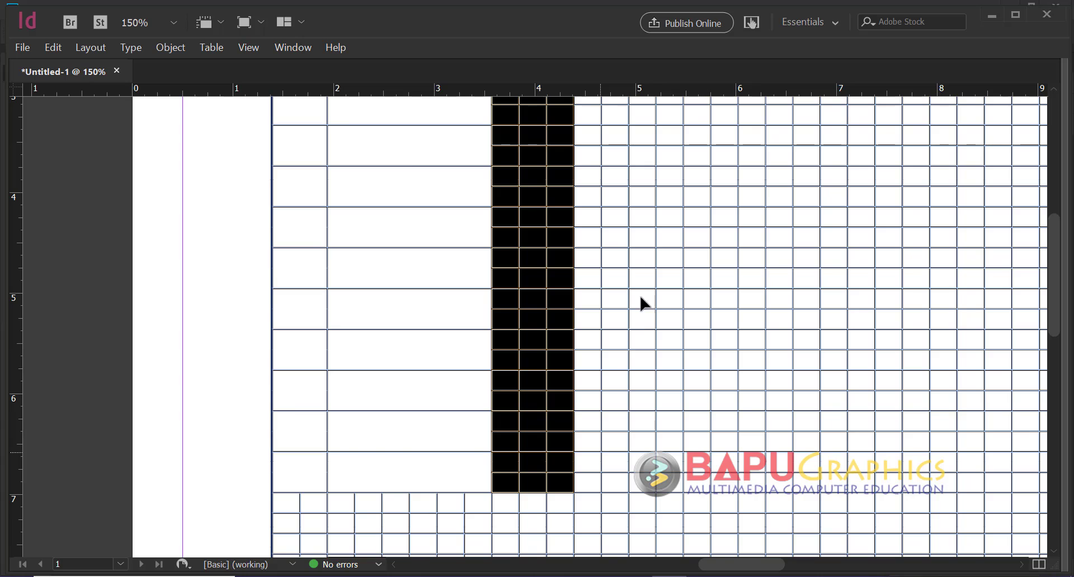
pyautogui.scroll(5, 642, 291)
pyautogui.scroll(-1, 642, 287)
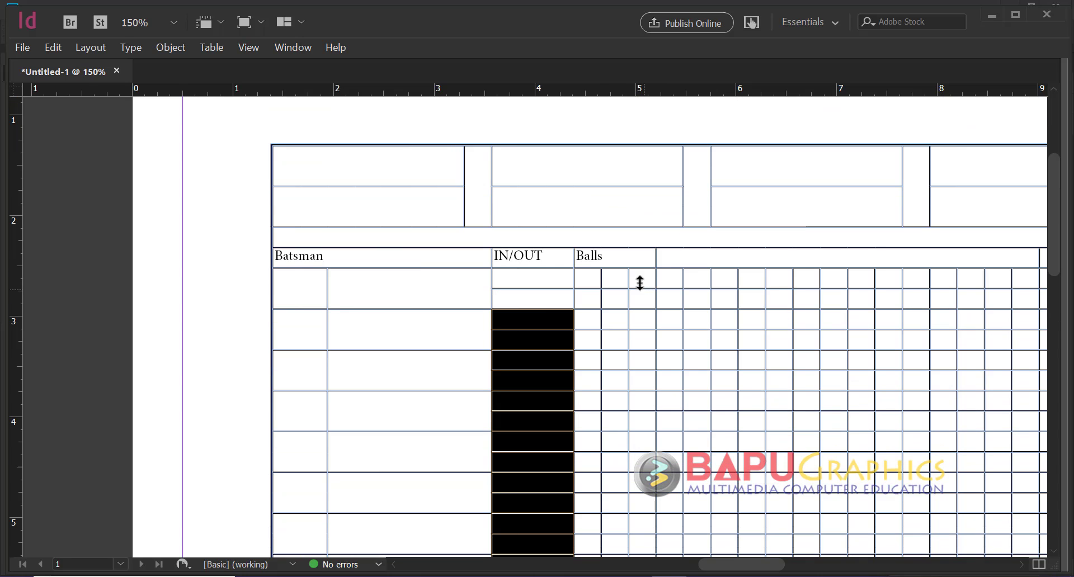
# Following the Photoshop scorecard image, merge the three InDesign columns under Balls across the first batsman's two rows into one cell
pyautogui.click(589, 277)
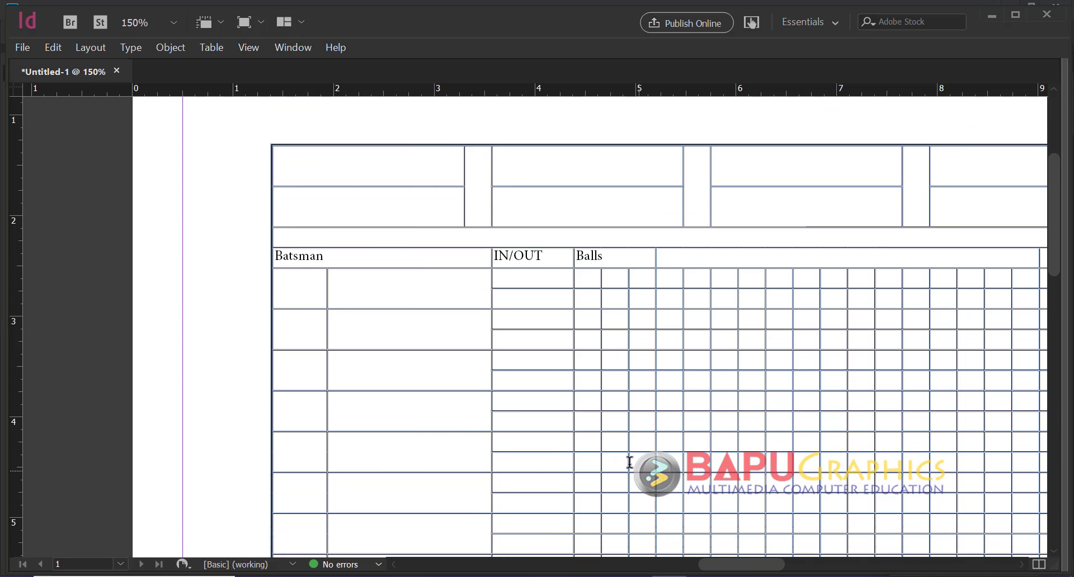
pyautogui.hotkey('alt', 'Tab')
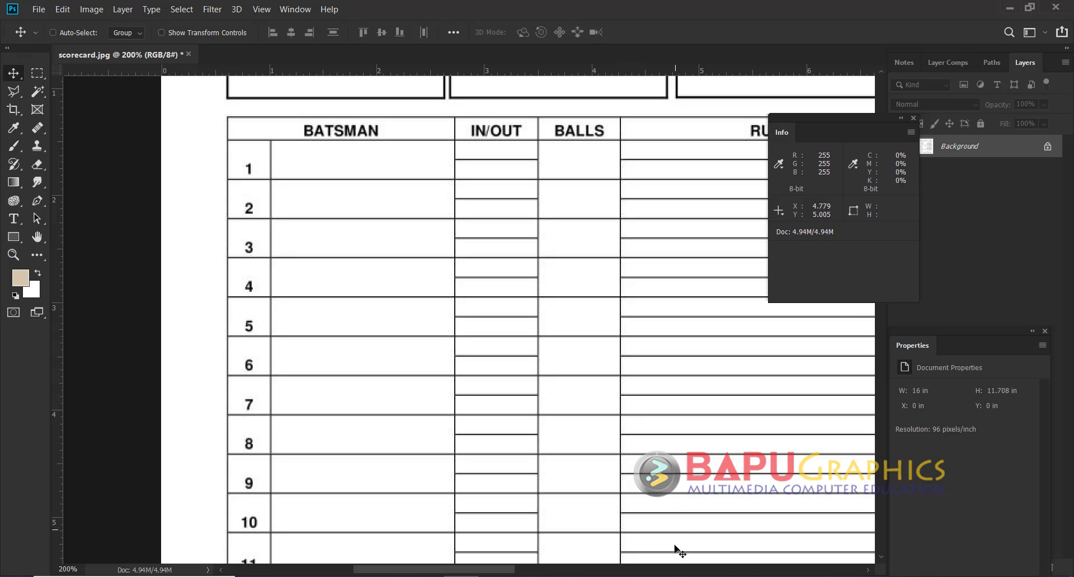
pyautogui.hotkey('alt', 'Tab')
pyautogui.moveTo(582, 275); pyautogui.dragTo(634, 300)
pyautogui.rightClick(633, 297)
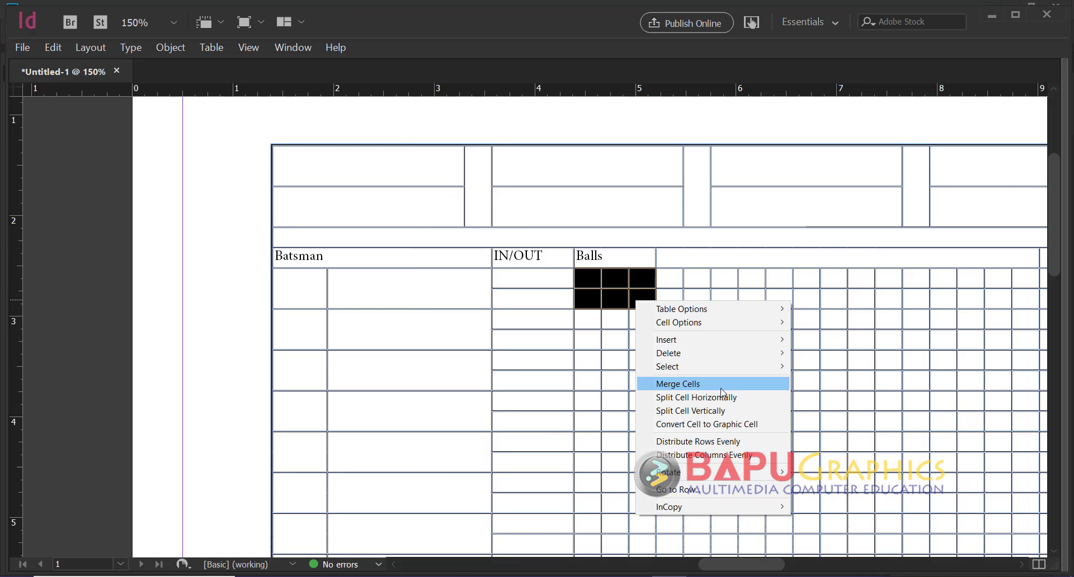
pyautogui.click(706, 381)
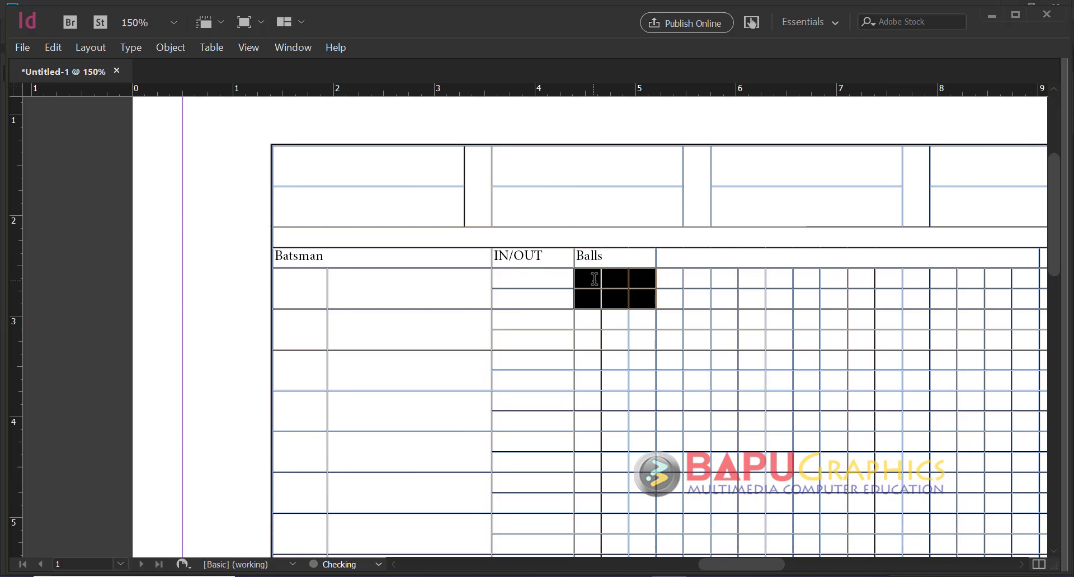
# Merge the three columns under Balls into one two-row-high cell for each of the other ten batsmen
pyautogui.press('Escape')
pyautogui.moveTo(588, 314); pyautogui.dragTo(644, 424)
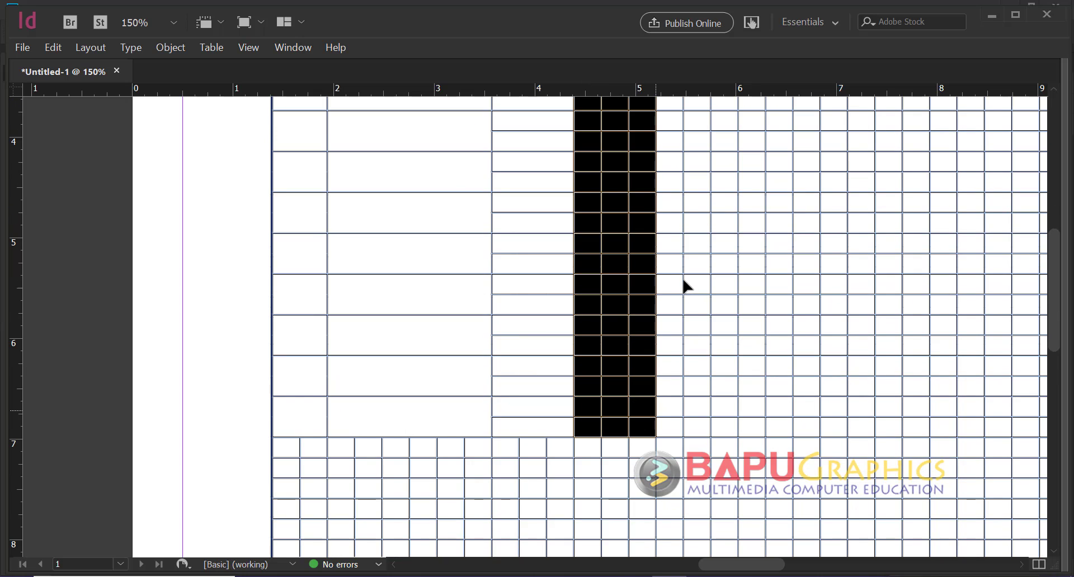
pyautogui.scroll(3, 659, 247)
pyautogui.click(631, 206)
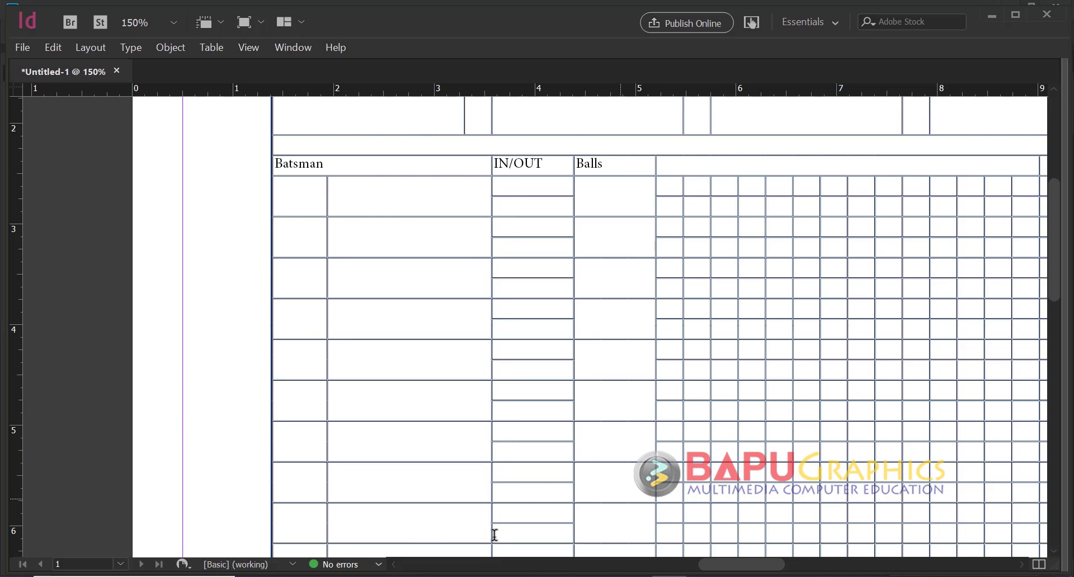
# Check the next heading in the Photoshop scorecard image and enter "Runs Scored" in the InDesign heading cell after Balls
pyautogui.hotkey('alt', 'Tab')
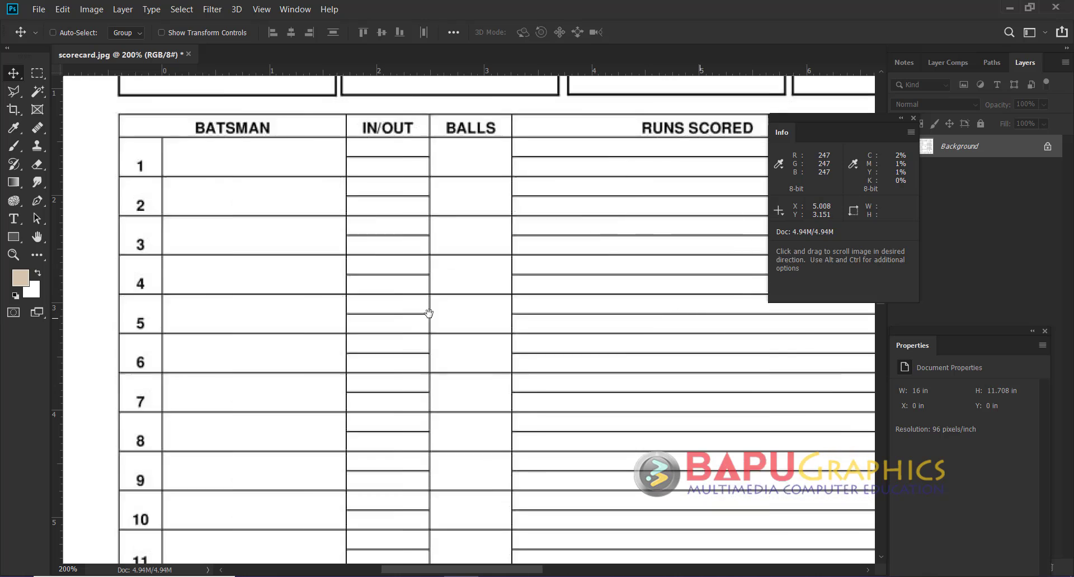
pyautogui.moveTo(699, 318); pyautogui.dragTo(427, 312)
pyautogui.hotkey('ctrl', '+')
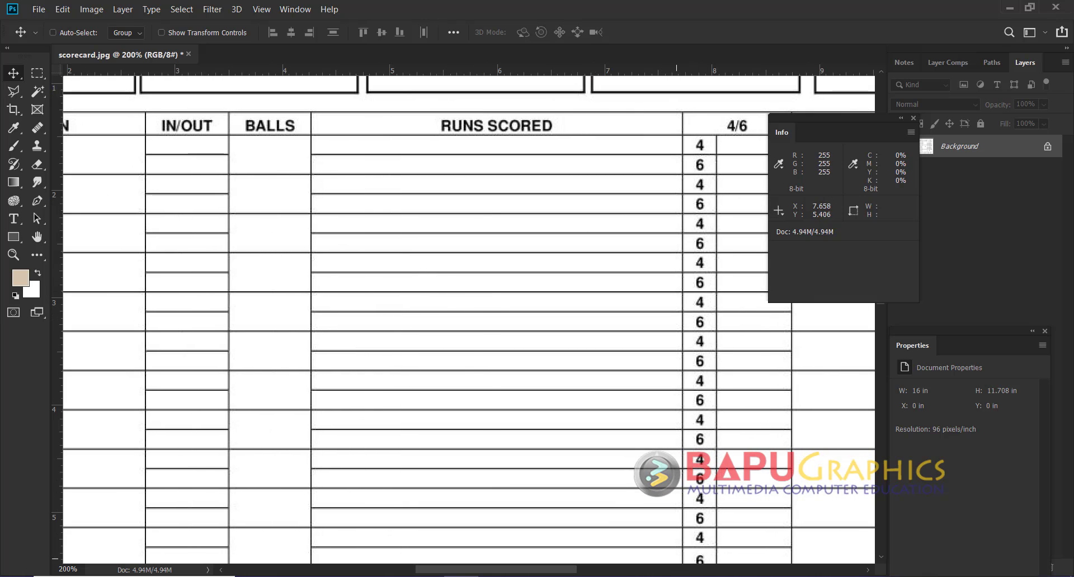
pyautogui.hotkey('alt', 'Tab')
pyautogui.write('Run')
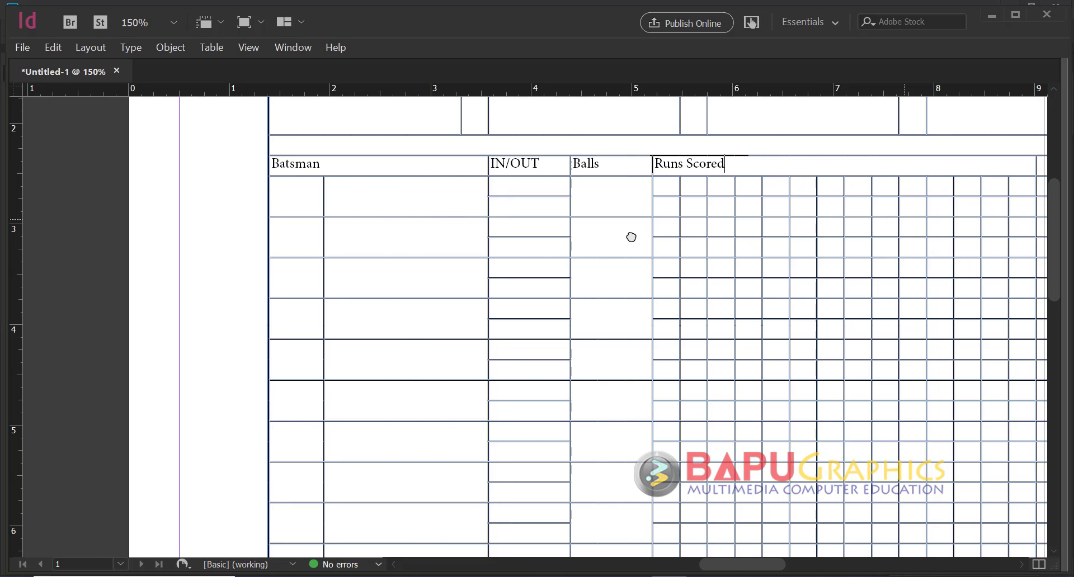
# Merge the fourteen columns under Runs Scored into one cell in the first batsman's upper row
pyautogui.hscroll(5, 631, 235)
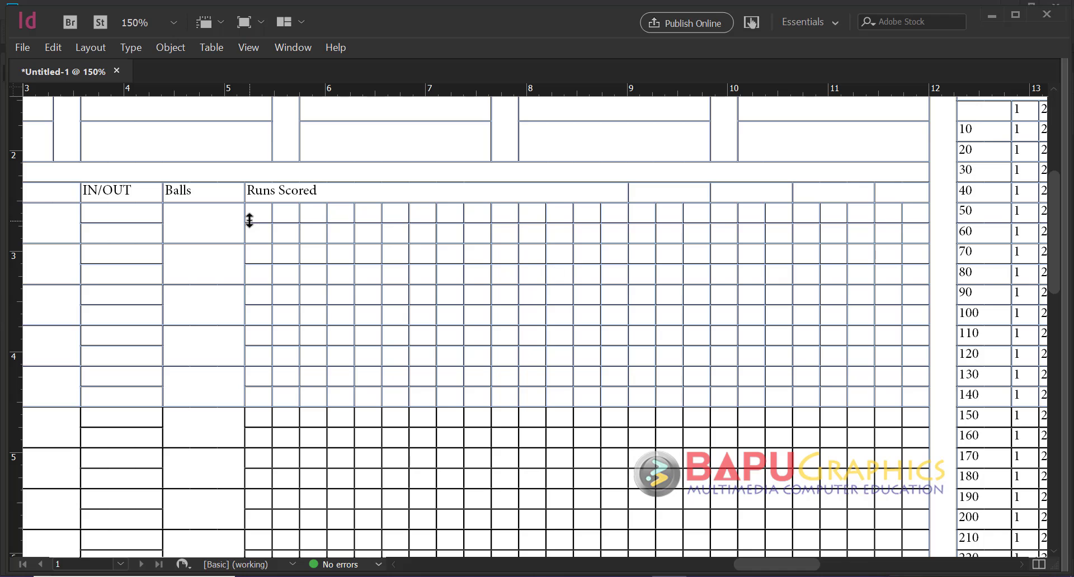
pyautogui.keyDown('shift'); pyautogui.click(615, 214); pyautogui.keyUp('shift')
pyautogui.rightClick(609, 210)
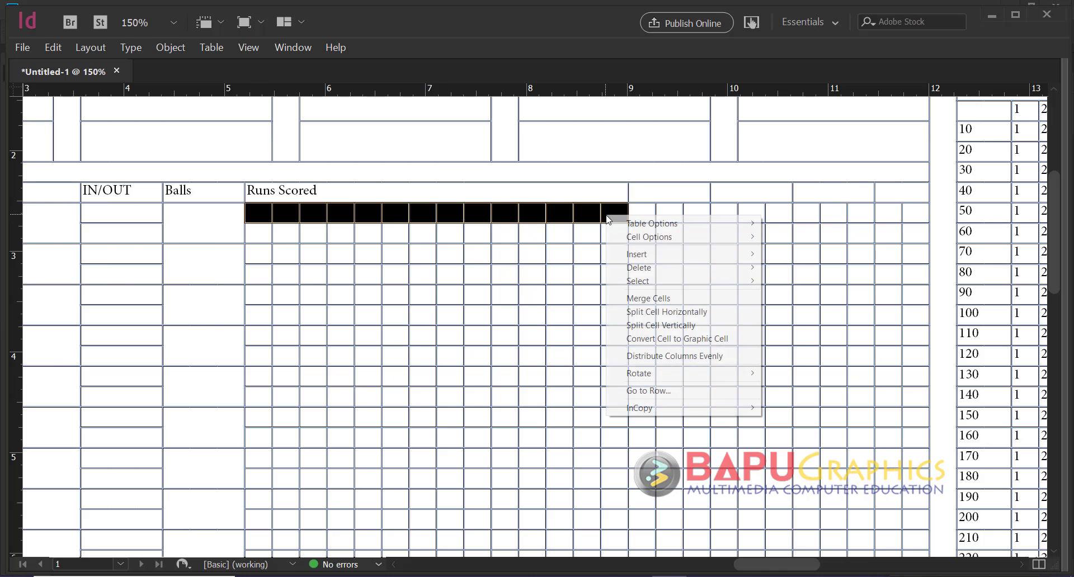
pyautogui.click(659, 295)
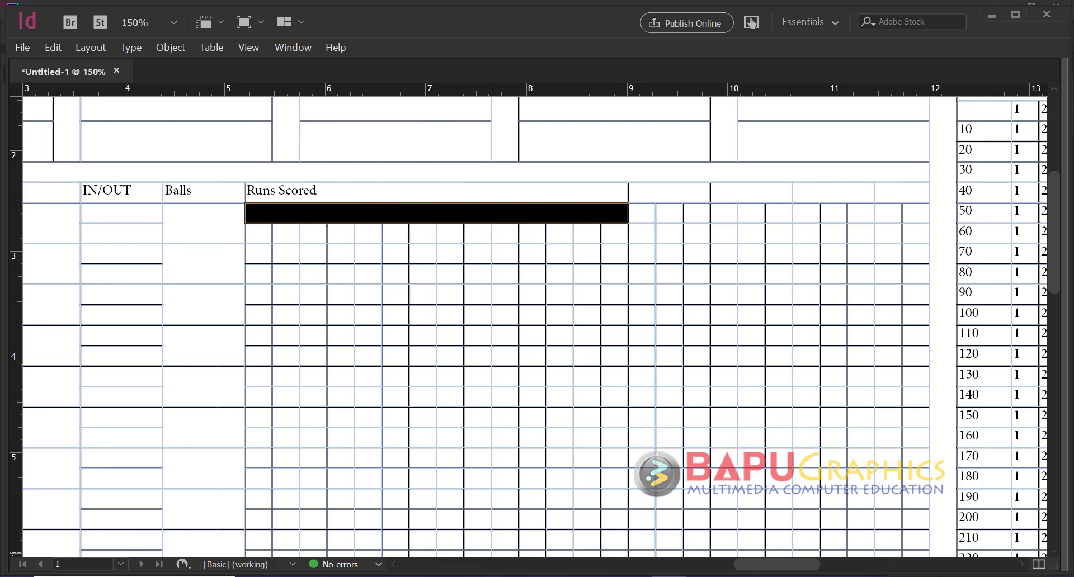
# Check the remaining headings in the Photoshop scorecard image and enter "4/6" in the InDesign heading cell after Runs Scored
pyautogui.hotkey('alt', 'Tab')
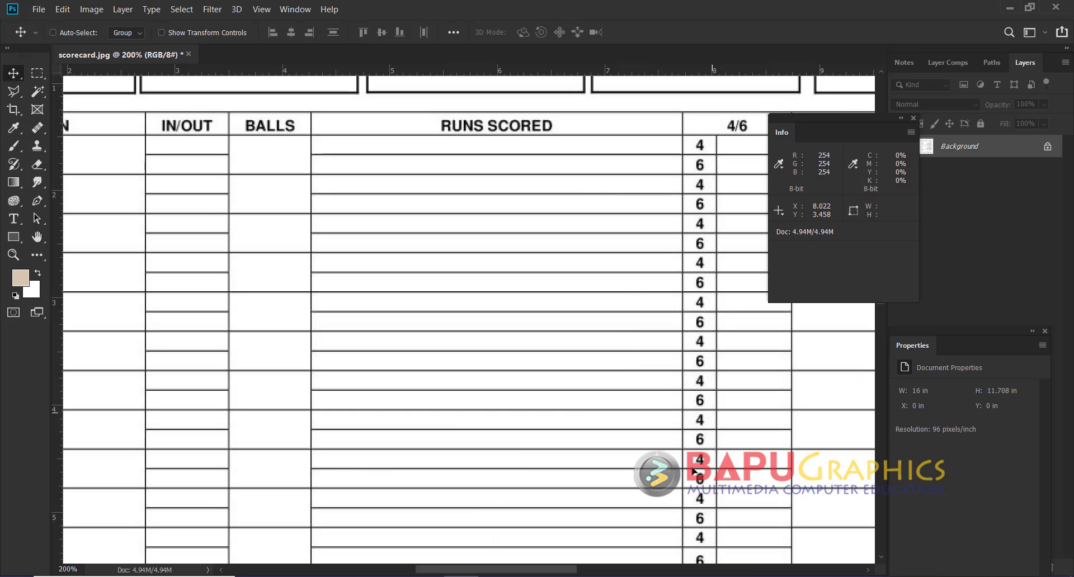
pyautogui.moveTo(562, 570); pyautogui.dragTo(644, 572)
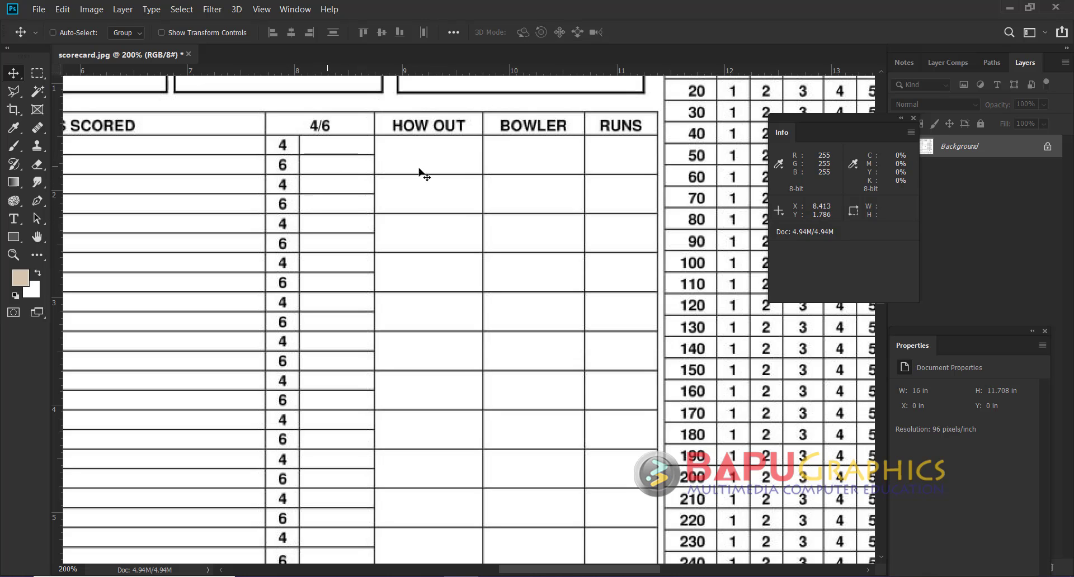
pyautogui.hotkey('alt', 'Tab')
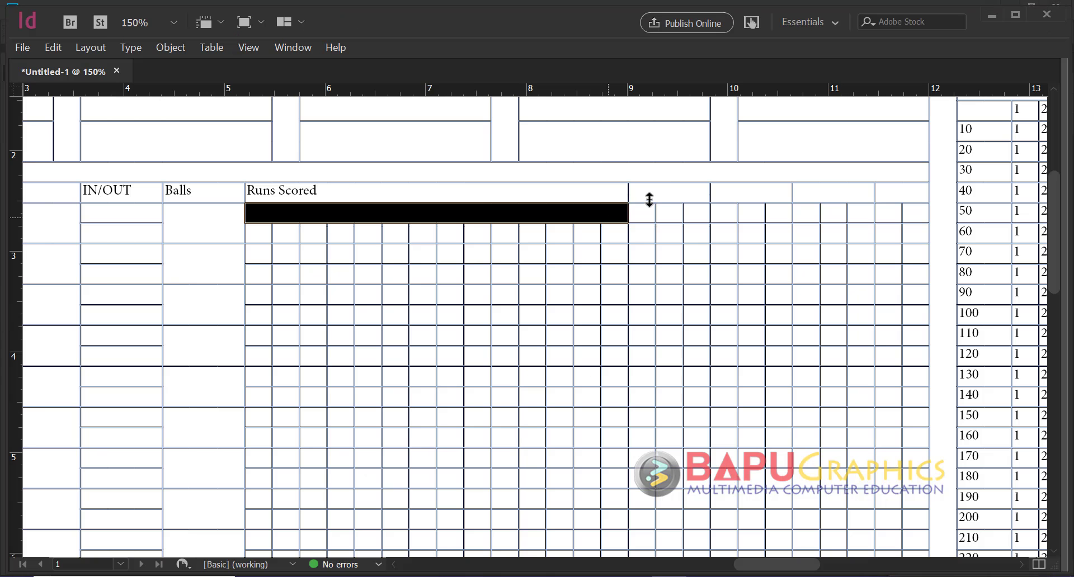
pyautogui.click(672, 189)
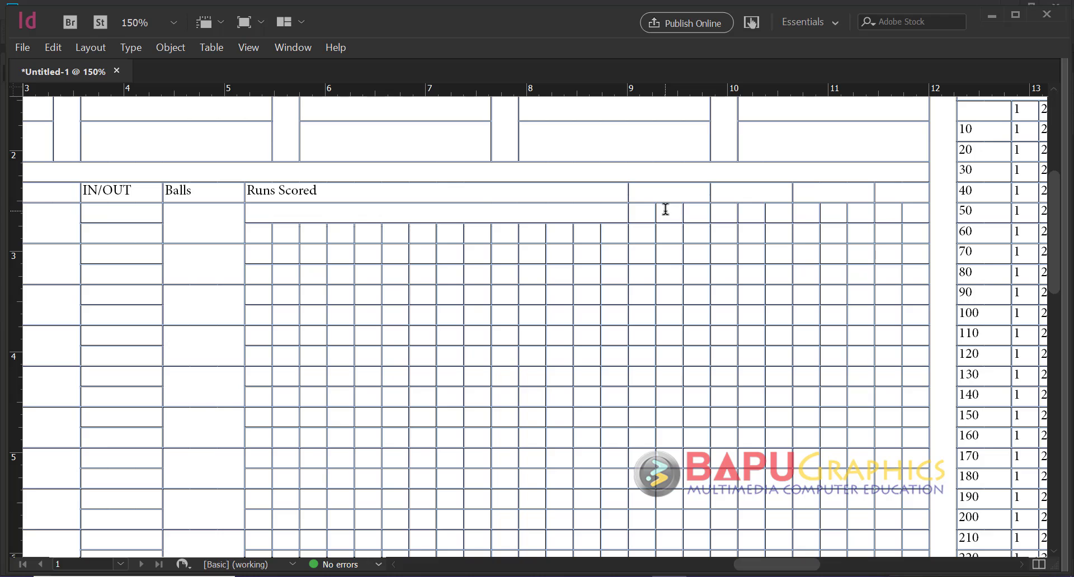
pyautogui.write('4/6')
# Merge the last two columns under 4/6 in the first batsman's upper row, keeping the first column separate
pyautogui.moveTo(669, 212); pyautogui.dragTo(694, 212)
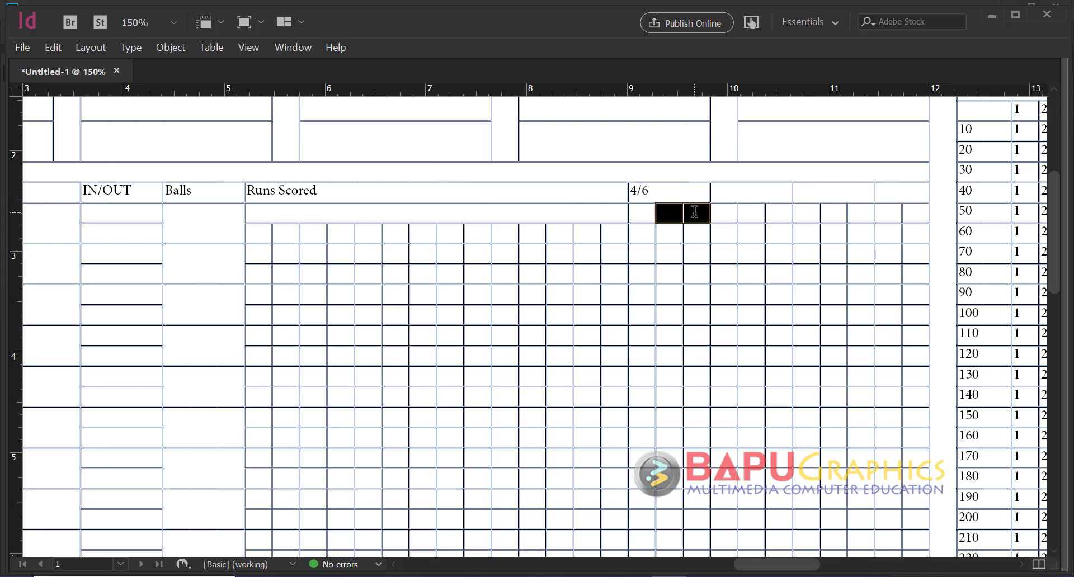
pyautogui.rightClick(695, 212)
pyautogui.click(747, 296)
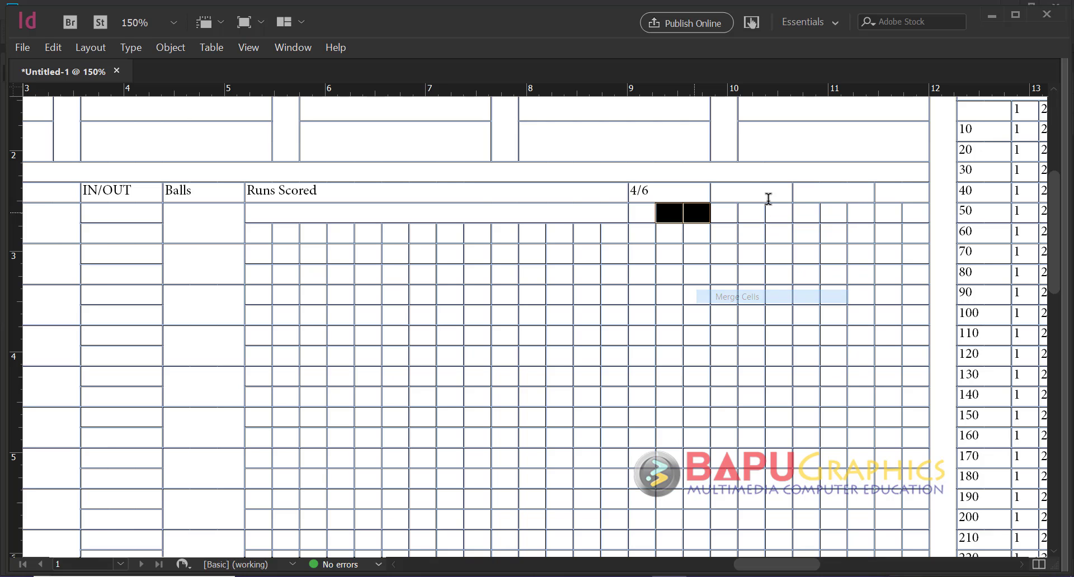
# Following the Photoshop scorecard image, enter "How Out", "Bowler" and "Runs" in the three InDesign heading cells after 4/6
pyautogui.click(690, 398)
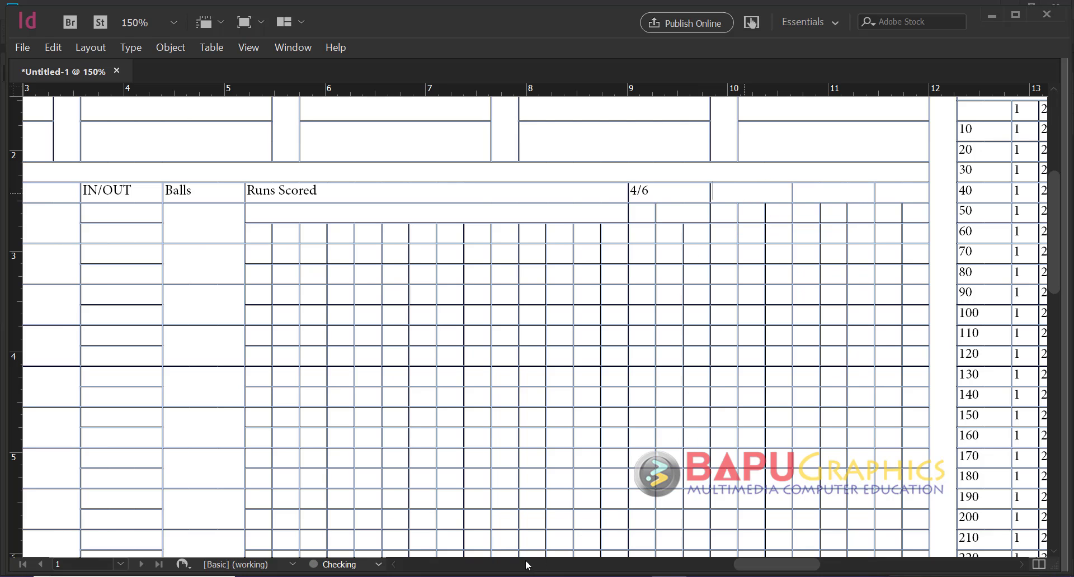
pyautogui.click(462, 576)
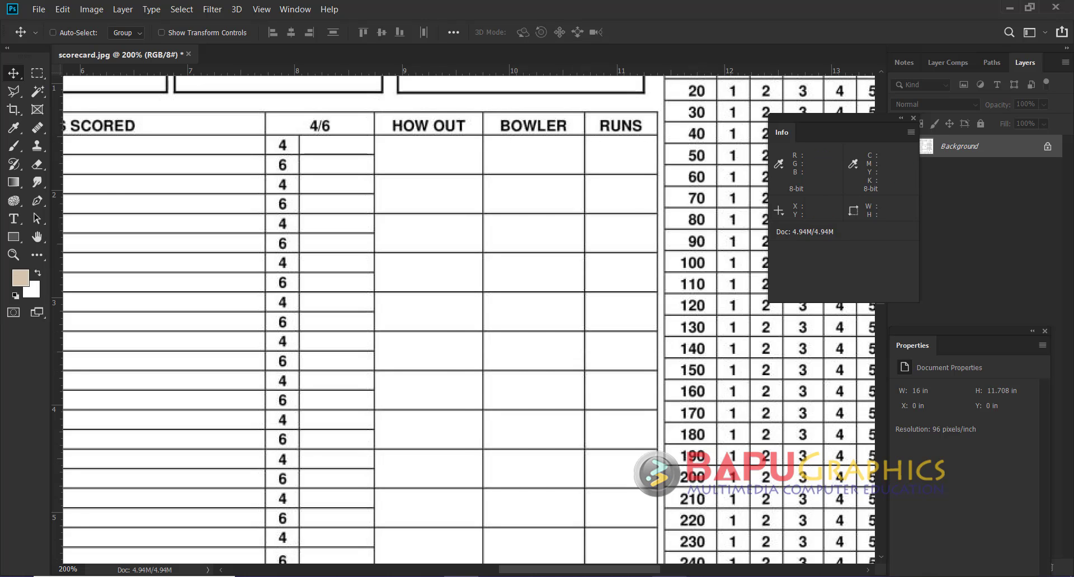
pyautogui.click(668, 576)
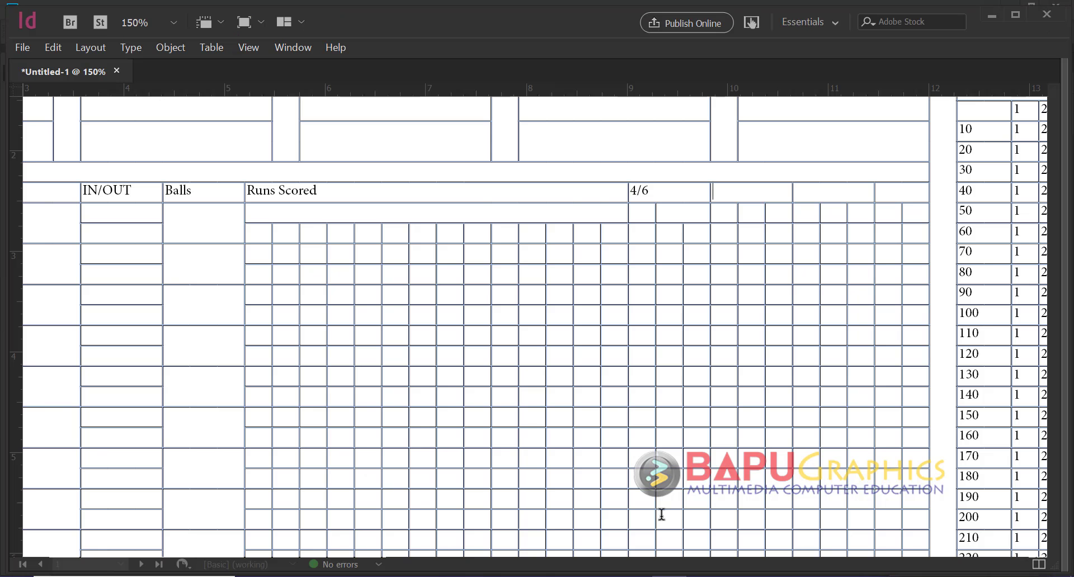
pyautogui.click(735, 189)
pyautogui.write('How O')
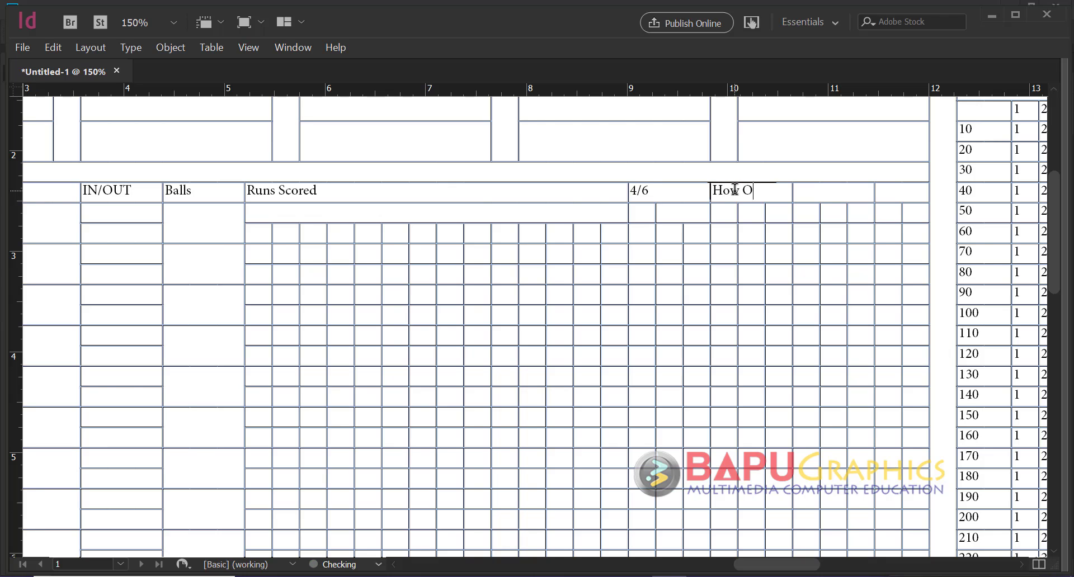
pyautogui.write('Bowler')
pyautogui.press('Tab')
pyautogui.write('R')
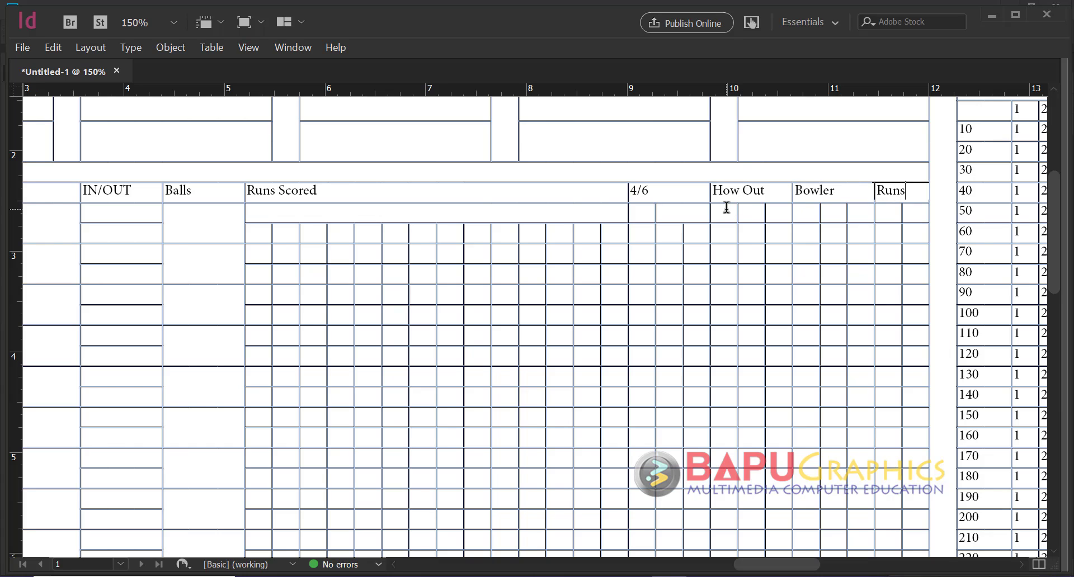
# Merge the first batsman's cells under How Out, Bowler and Runs into one two-row-high cell per heading
pyautogui.moveTo(770, 229); pyautogui.dragTo(725, 212)
pyautogui.rightClick(770, 230)
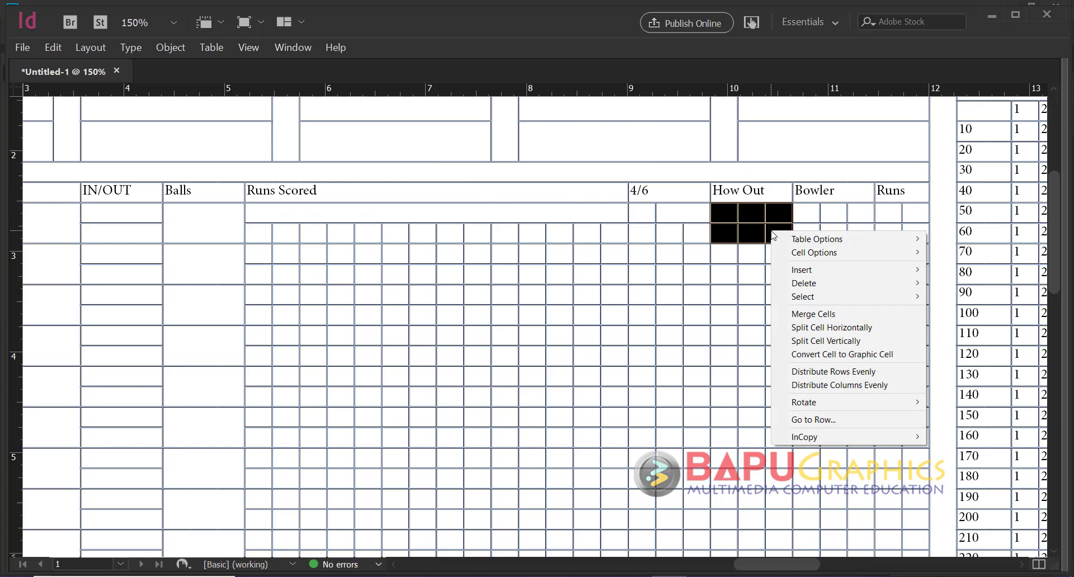
pyautogui.click(814, 313)
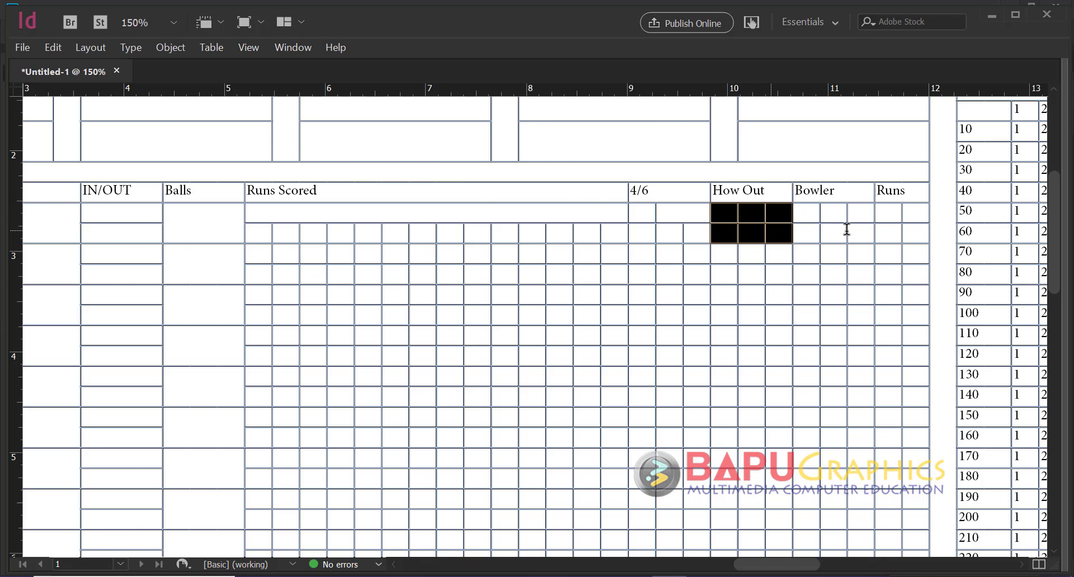
pyautogui.moveTo(808, 213); pyautogui.dragTo(859, 236)
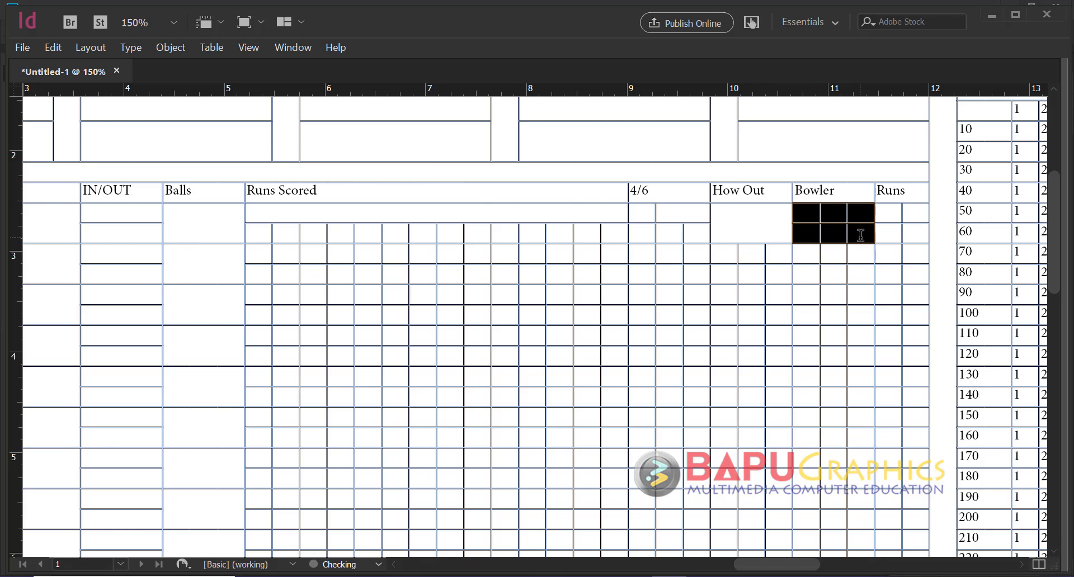
pyautogui.rightClick(860, 236)
pyautogui.click(890, 319)
pyautogui.moveTo(890, 214); pyautogui.dragTo(915, 234)
pyautogui.rightClick(918, 239)
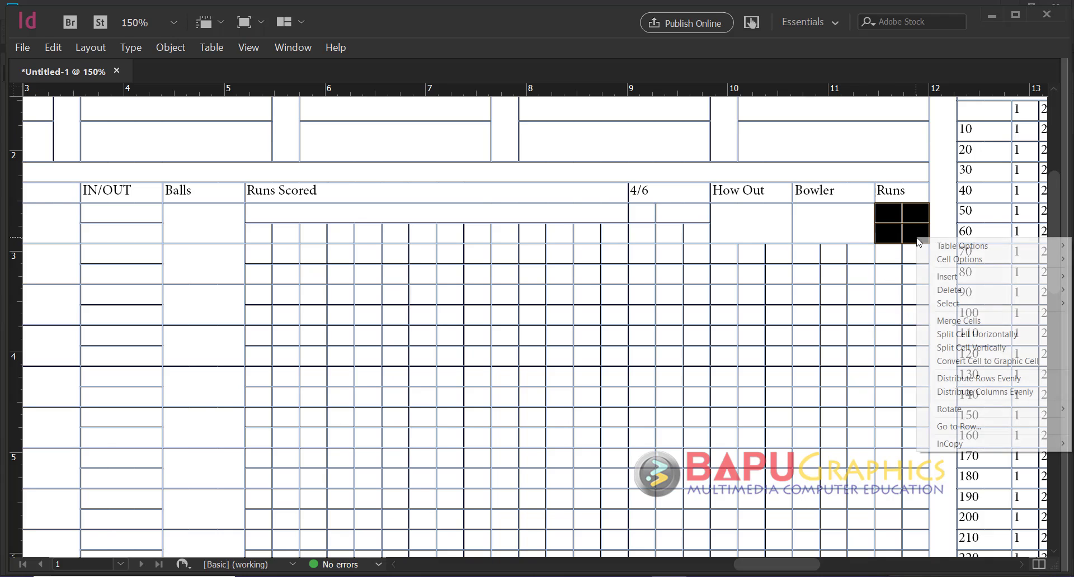
pyautogui.click(962, 320)
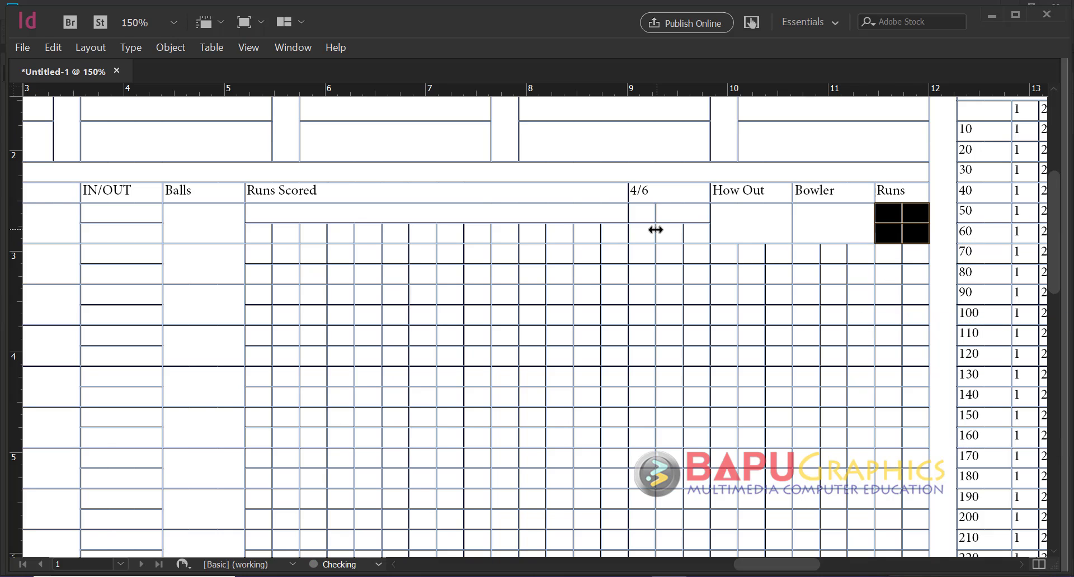
# In the first batsman's lower row, merge the last two columns under 4/6 and, separately, the fourteen columns under Runs Scored
pyautogui.moveTo(666, 231); pyautogui.dragTo(697, 233)
pyautogui.rightClick(694, 232)
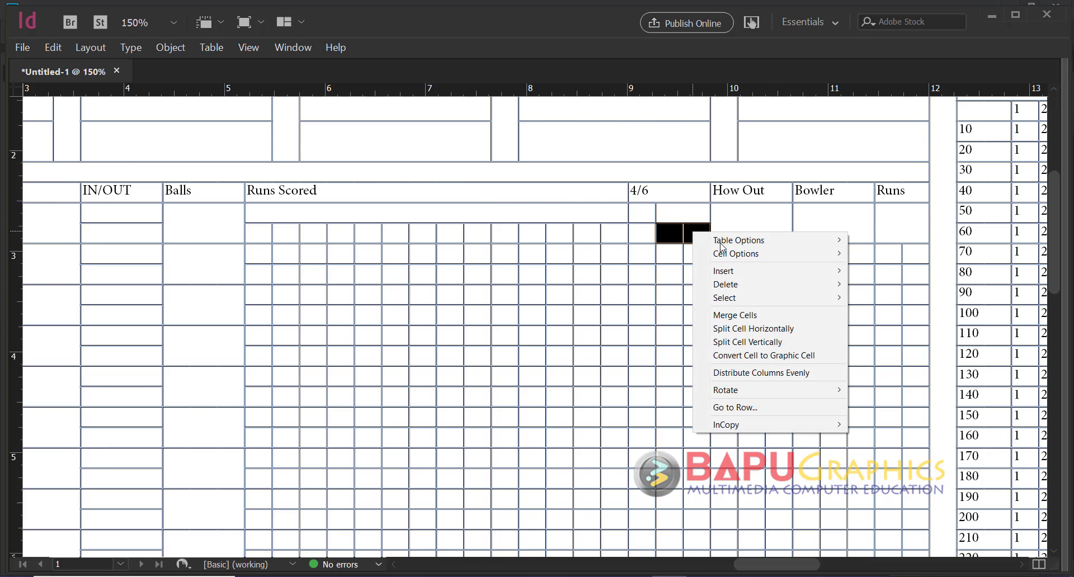
pyautogui.click(734, 315)
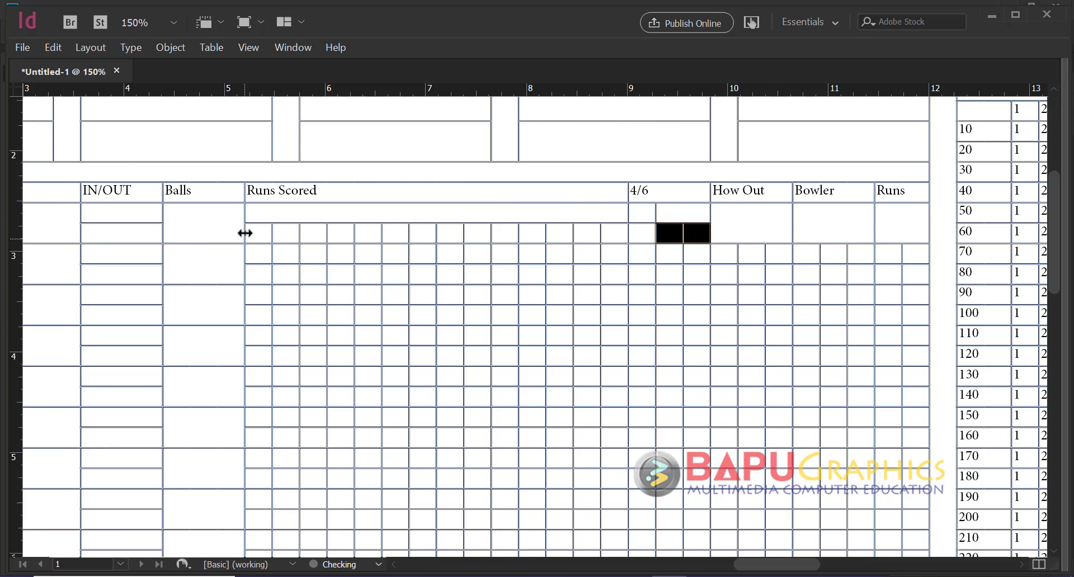
pyautogui.moveTo(253, 233); pyautogui.dragTo(620, 234)
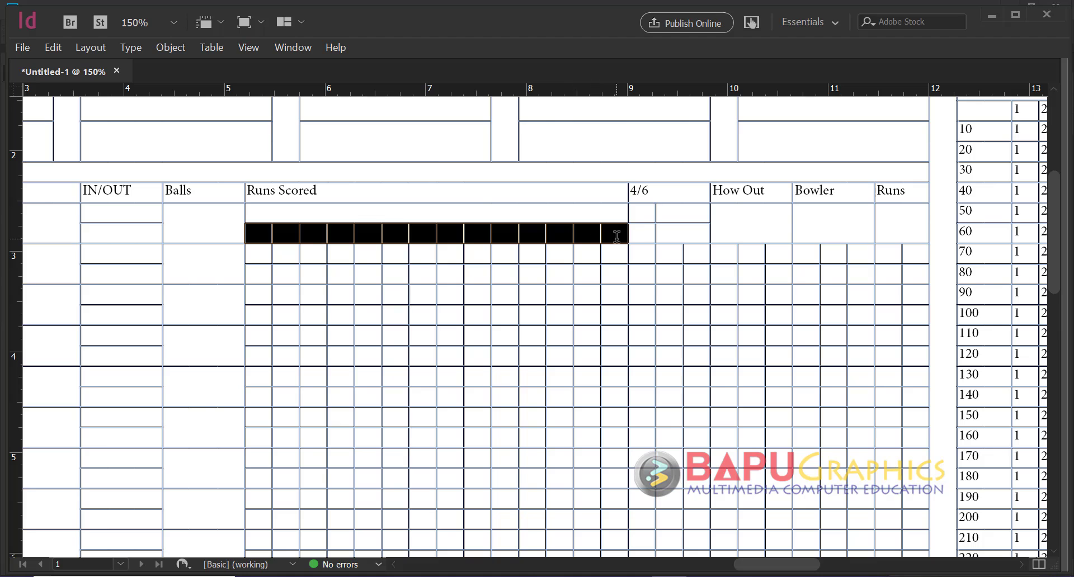
pyautogui.rightClick(626, 242)
pyautogui.click(643, 322)
# Repeat the first batsman's two-row cell layout from Runs Scored through Runs for the other ten batsmen
pyautogui.moveTo(264, 214); pyautogui.dragTo(891, 237)
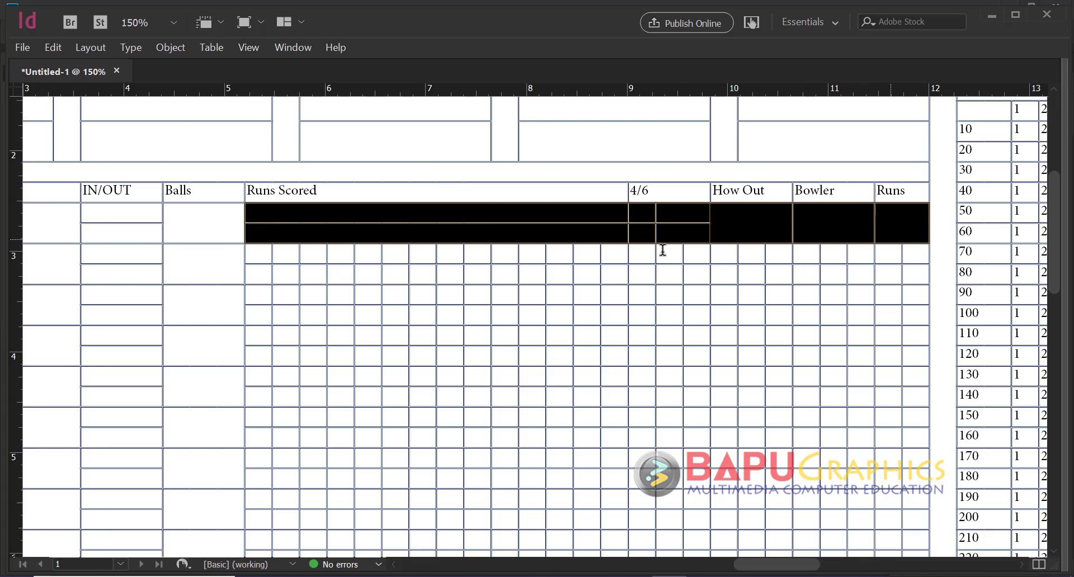
pyautogui.moveTo(255, 254); pyautogui.dragTo(915, 447)
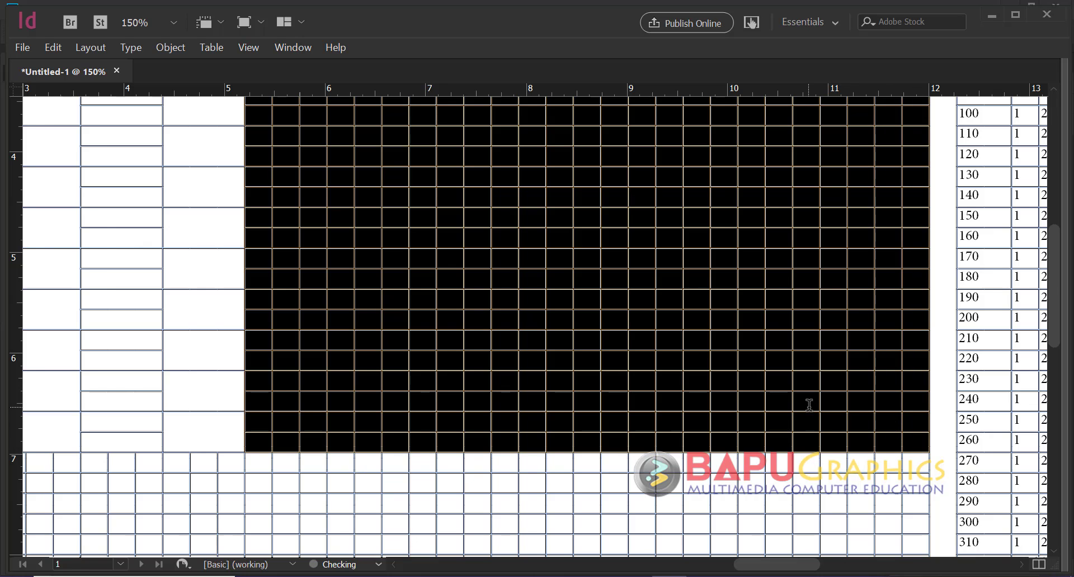
pyautogui.hotkey('ctrl', 'z')
pyautogui.scroll(4, 749, 319)
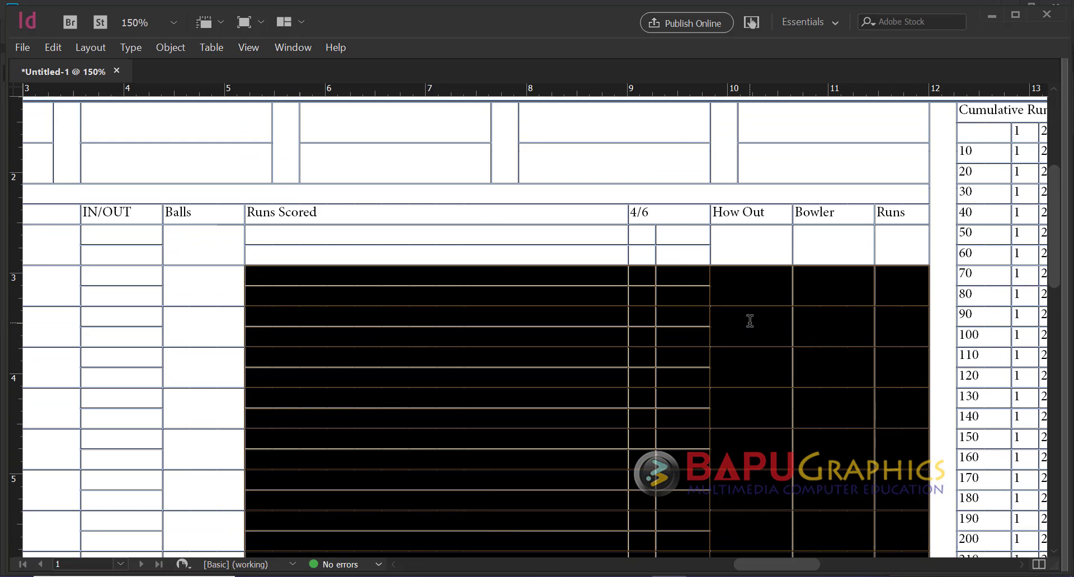
pyautogui.click(700, 261)
pyautogui.press('Escape')
pyautogui.click(698, 210)
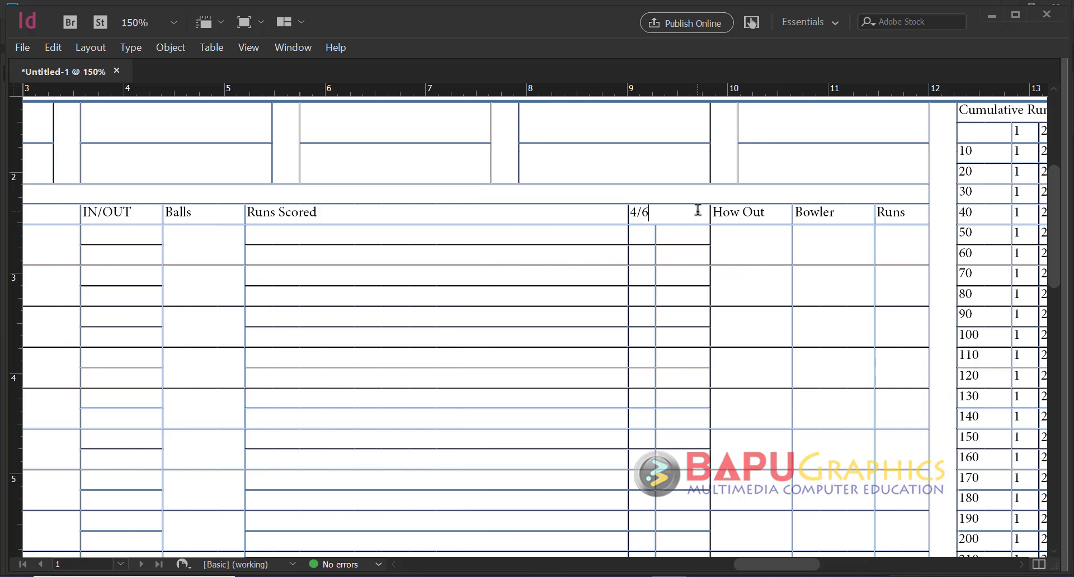
# Review the merged batting cells and headings in the InDesign table, from the team boxes down past the last batsman
pyautogui.scroll(-5, 724, 295)
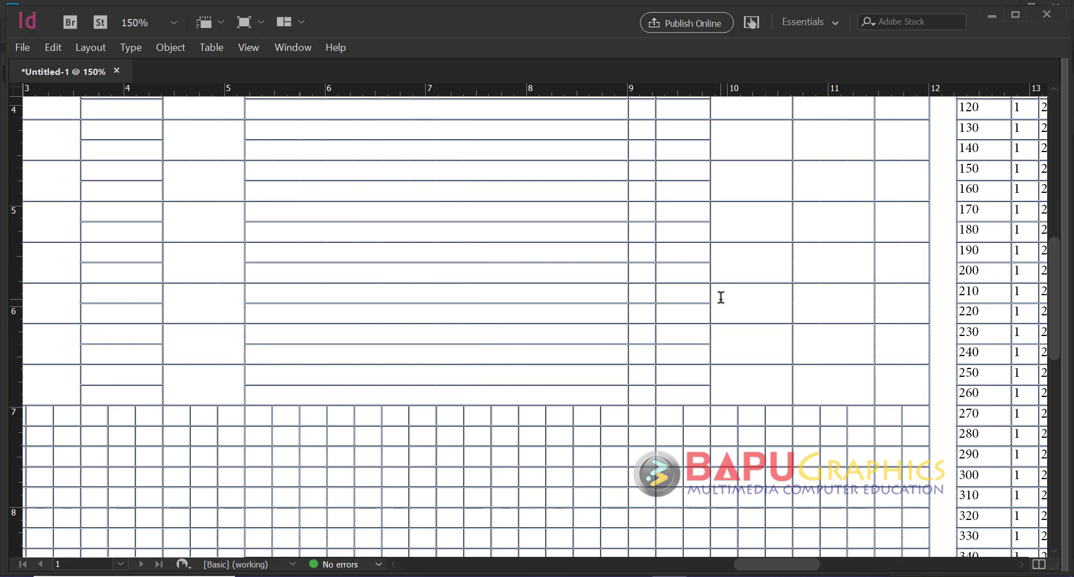
pyautogui.scroll(5, 720, 297)
pyautogui.scroll(5, 565, 235)
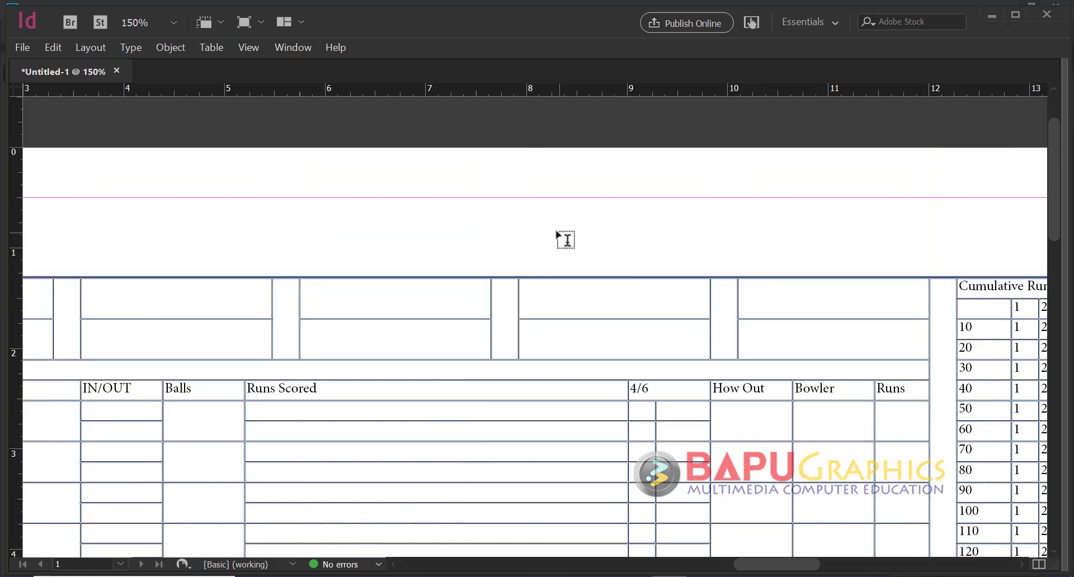
pyautogui.moveTo(569, 388); pyautogui.dragTo(668, 215)
pyautogui.keyDown('ctrl'); pyautogui.keyDown('alt'); pyautogui.click(657, 307); pyautogui.keyUp('alt'); pyautogui.keyUp('ctrl')
pyautogui.keyDown('ctrl'); pyautogui.keyDown('alt'); pyautogui.click(657, 307); pyautogui.keyUp('alt'); pyautogui.keyUp('ctrl')
pyautogui.keyDown('ctrl'); pyautogui.keyDown('alt'); pyautogui.click(476, 352); pyautogui.keyUp('alt'); pyautogui.keyUp('ctrl')
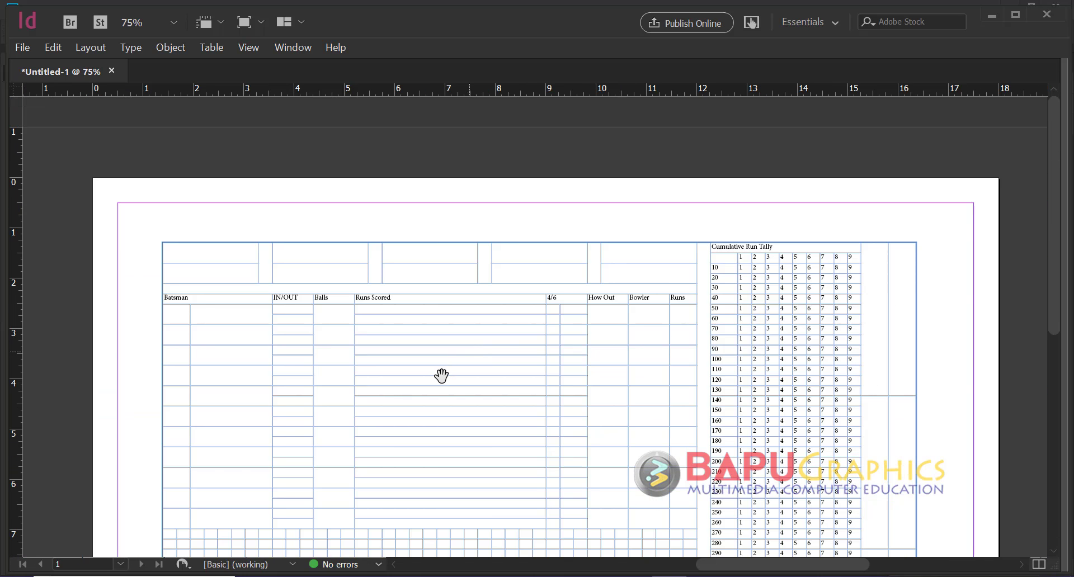
pyautogui.moveTo(439, 375); pyautogui.dragTo(537, 243)
pyautogui.moveTo(537, 302); pyautogui.dragTo(513, 306)
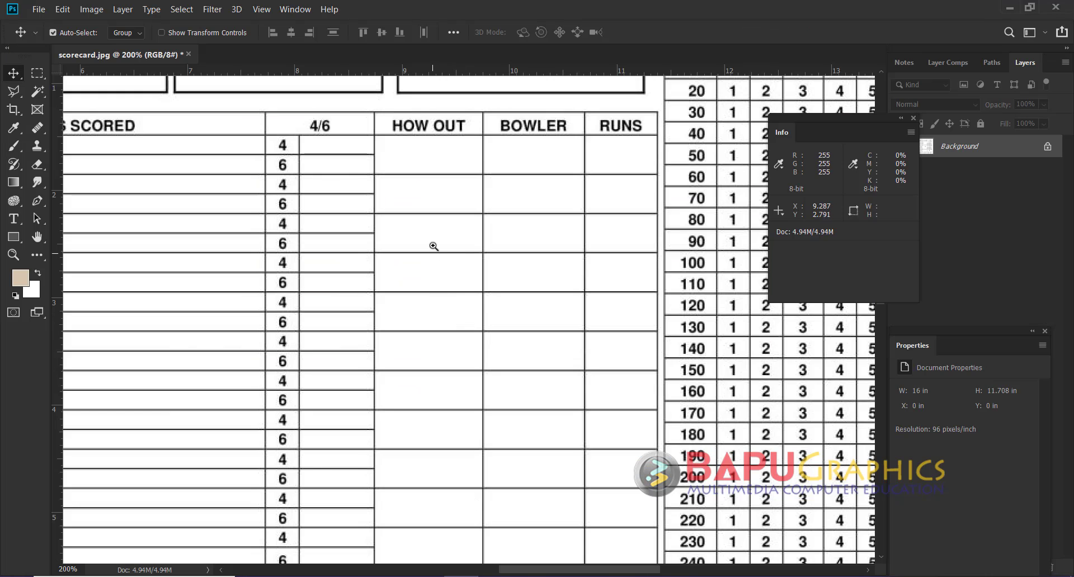
# Switch to Photoshop and study the overall scorecard.jpg layout, focusing on the sections below the batting rows
pyautogui.hotkey('ctrl', '-')
pyautogui.hotkey('ctrl', '-')
pyautogui.moveTo(414, 288); pyautogui.dragTo(559, 157)
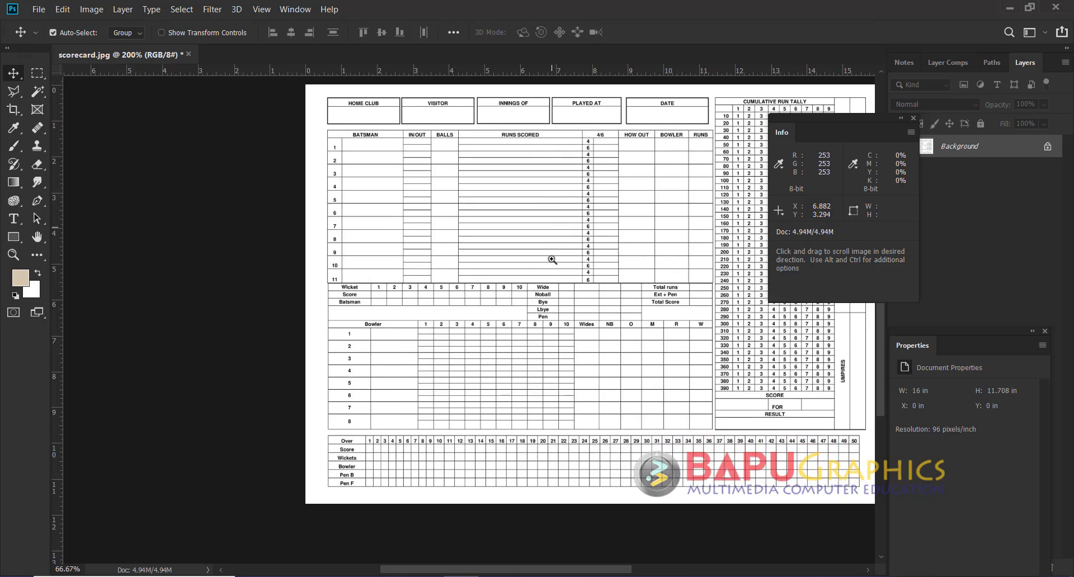
pyautogui.hotkey('ctrl', '+')
pyautogui.moveTo(567, 451); pyautogui.dragTo(295, 150)
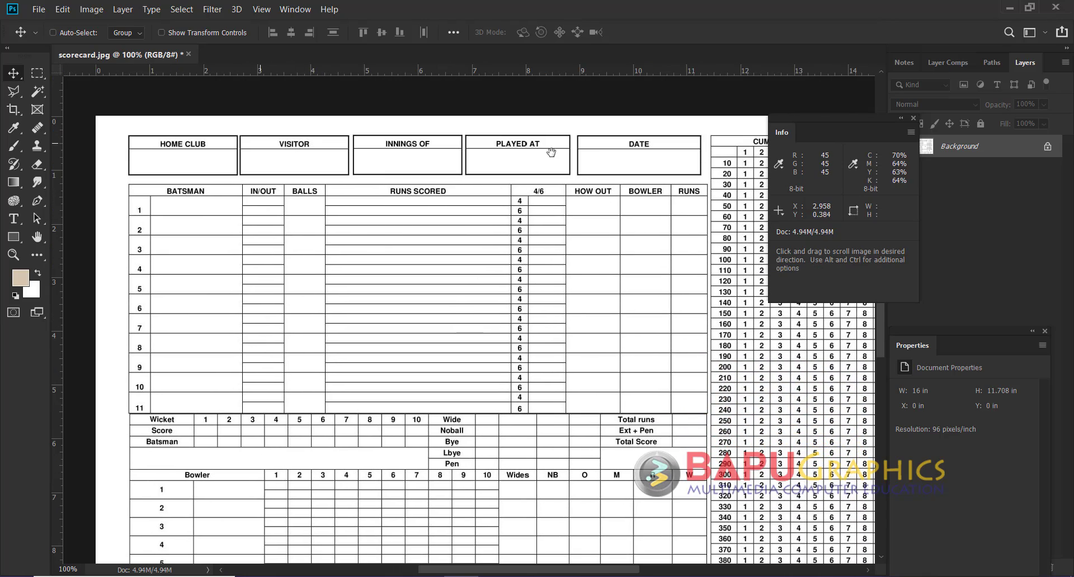
pyautogui.scroll(-3, 403, 361)
pyautogui.hscroll(-1, 417, 324)
pyautogui.click(416, 324)
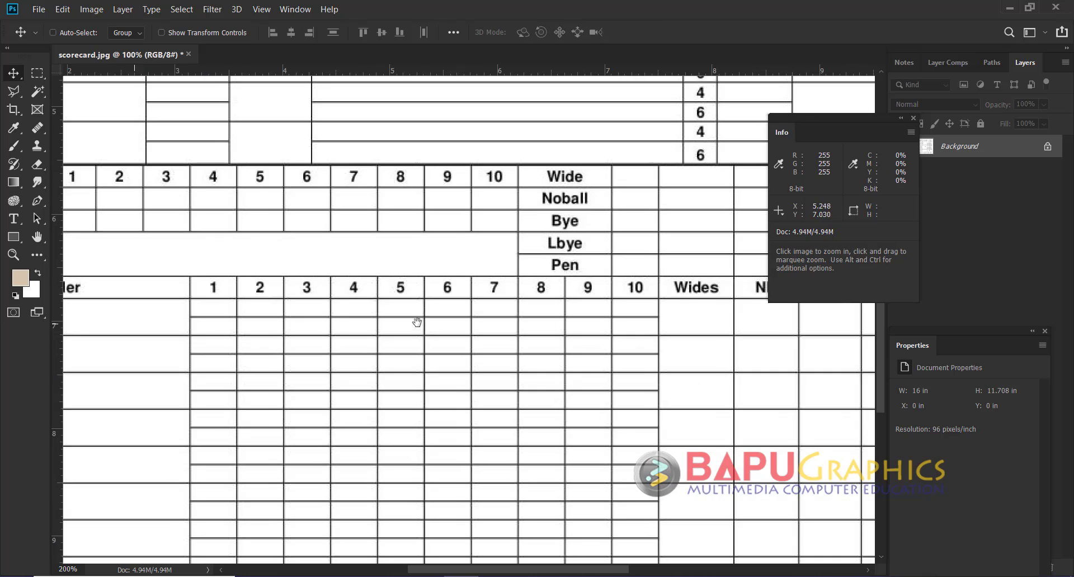
pyautogui.scroll(2, 623, 312)
pyautogui.hscroll(-1, 501, 307)
pyautogui.scroll(1, 458, 332)
pyautogui.keyDown('alt'); pyautogui.click(457, 332); pyautogui.keyUp('alt')
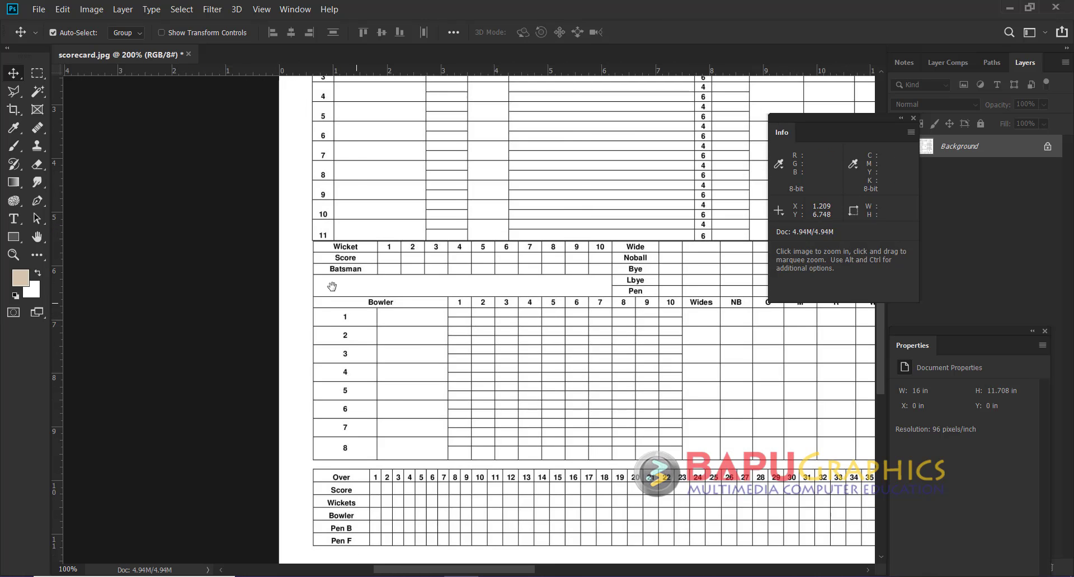
pyautogui.hscroll(-3, 332, 287)
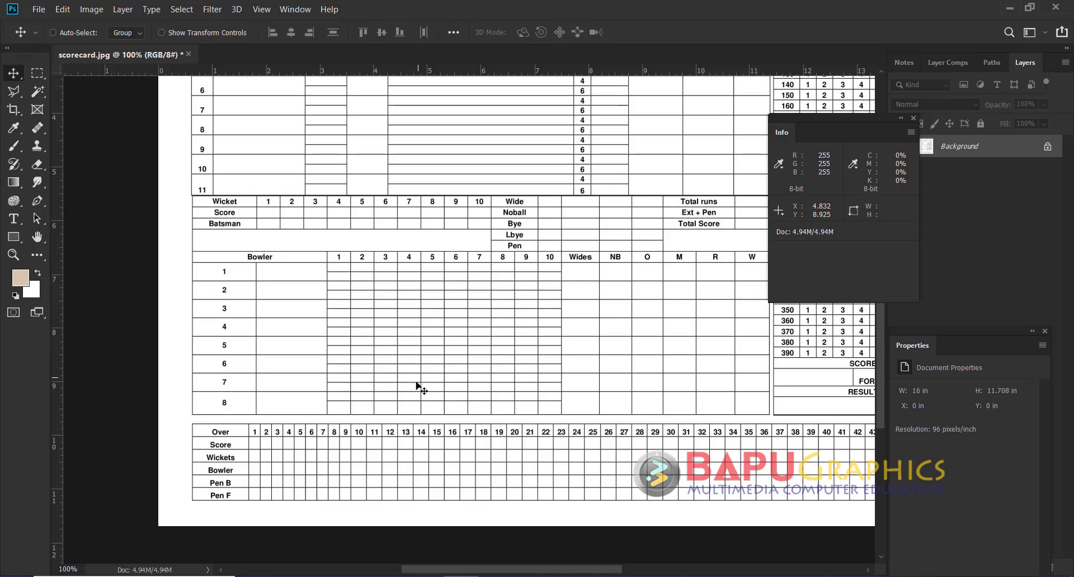
# Compare the column alignment of the Wicket, Bowler and Over sections at close range in scorecard.jpg
pyautogui.hotkey('ctrl', '+')
pyautogui.hotkey('ctrl', '+')
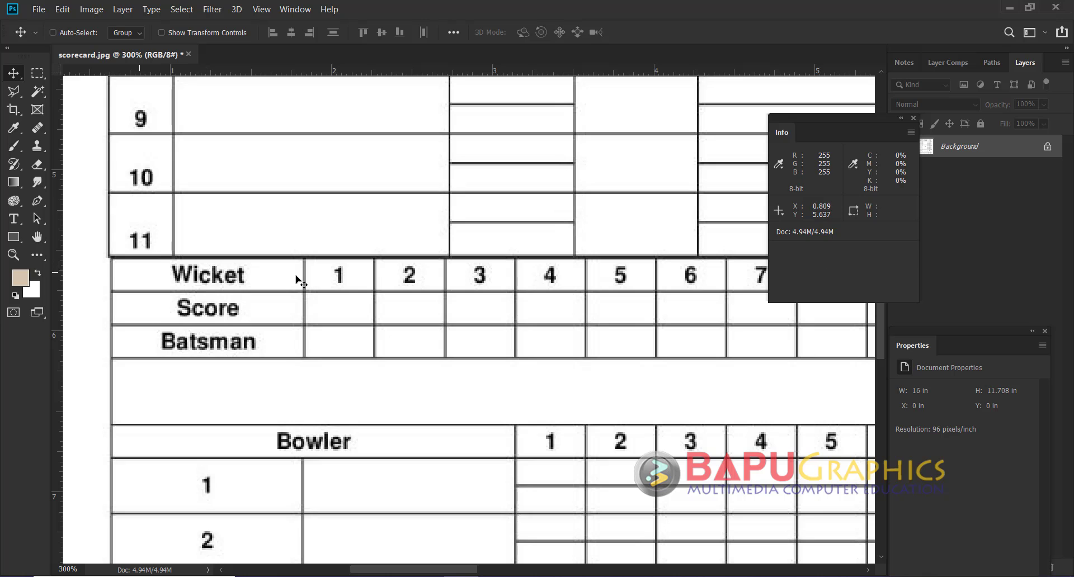
pyautogui.press('space')
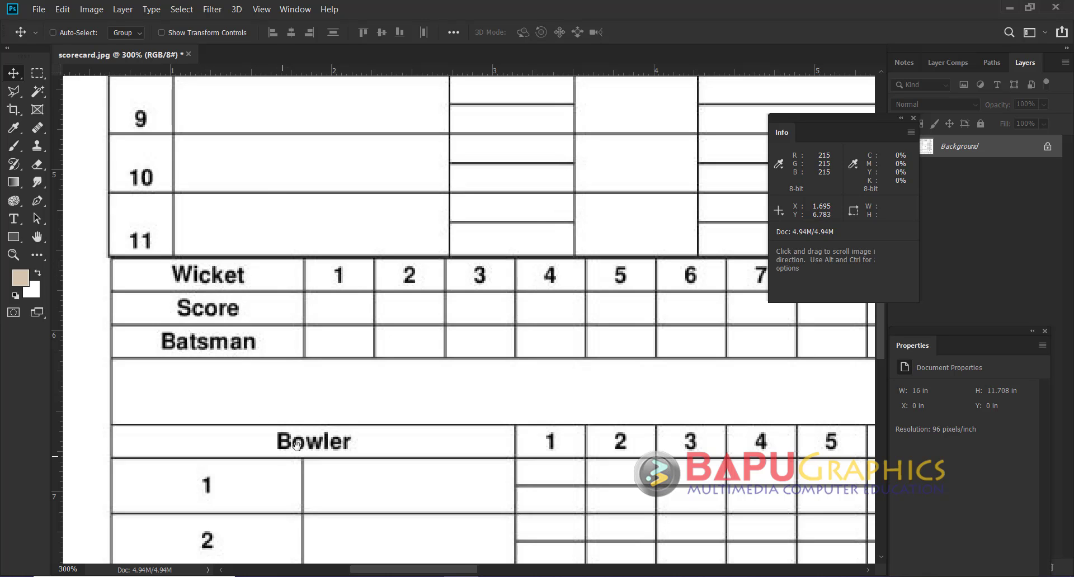
pyautogui.moveTo(258, 386); pyautogui.dragTo(289, 289)
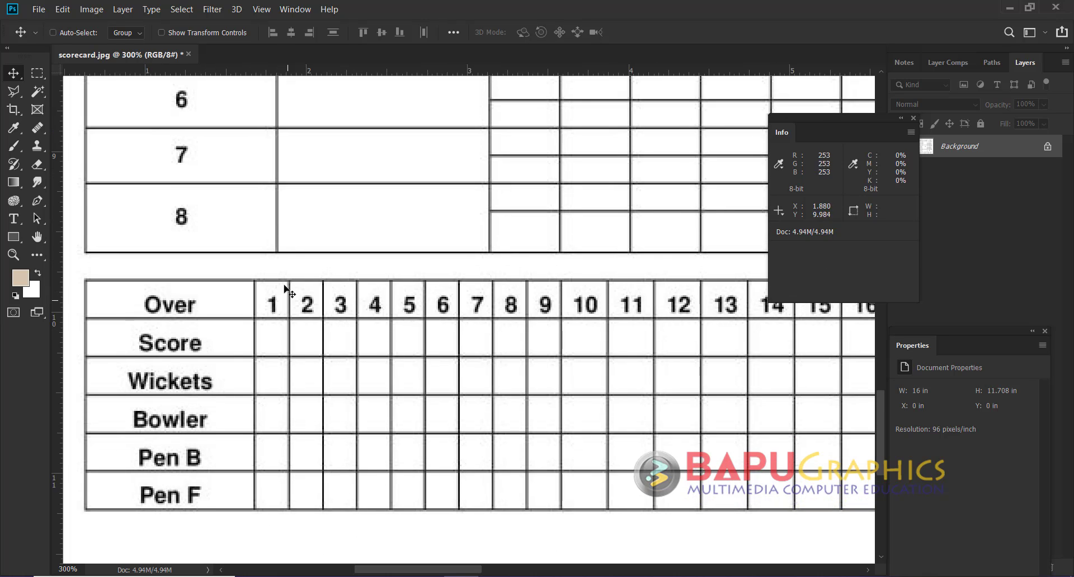
pyautogui.moveTo(281, 237); pyautogui.dragTo(289, 385)
pyautogui.moveTo(288, 201); pyautogui.dragTo(280, 240)
pyautogui.moveTo(291, 556); pyautogui.dragTo(293, 385)
pyautogui.moveTo(302, 156); pyautogui.dragTo(305, 379)
pyautogui.moveTo(280, 337); pyautogui.dragTo(286, 514)
pyautogui.moveTo(288, 434); pyautogui.dragTo(300, 400)
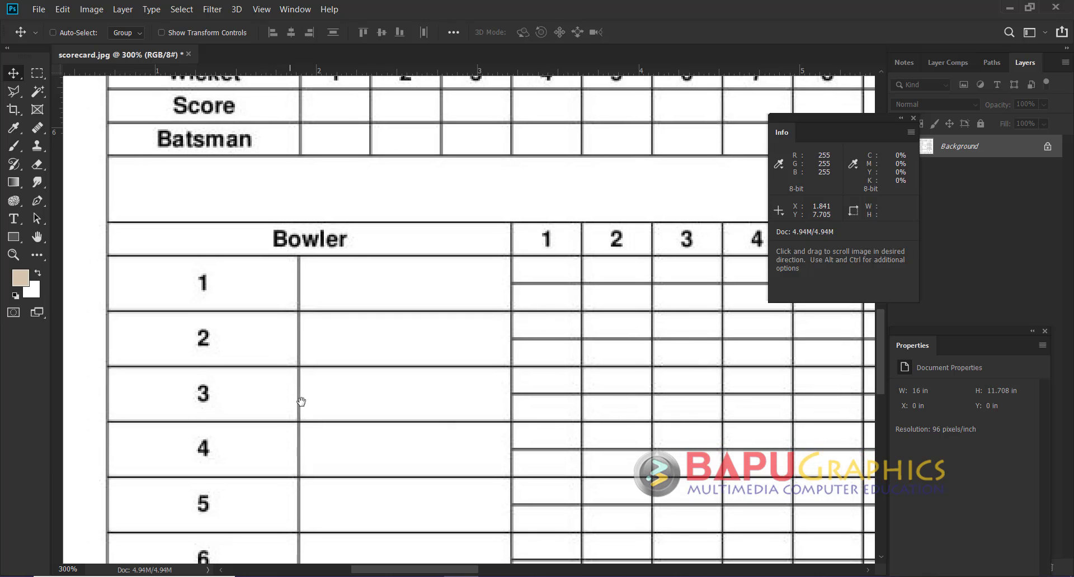
# Switch to InDesign and merge the first four cells of the row directly below the last batsman
pyautogui.hotkey('alt', 'Tab')
pyautogui.scroll(-5, 384, 434)
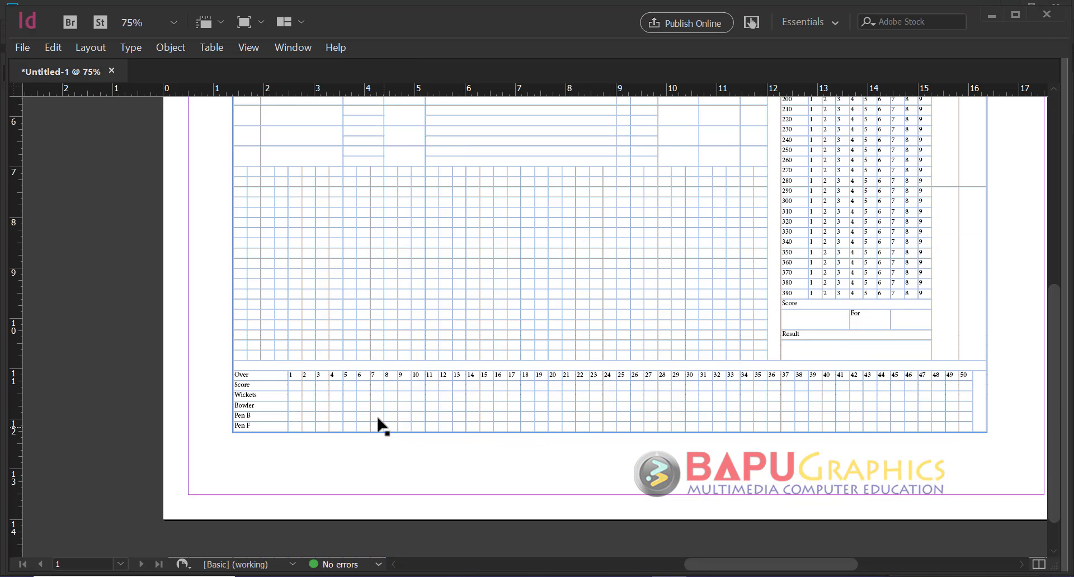
pyautogui.click(276, 354)
pyautogui.moveTo(240, 171); pyautogui.dragTo(273, 166)
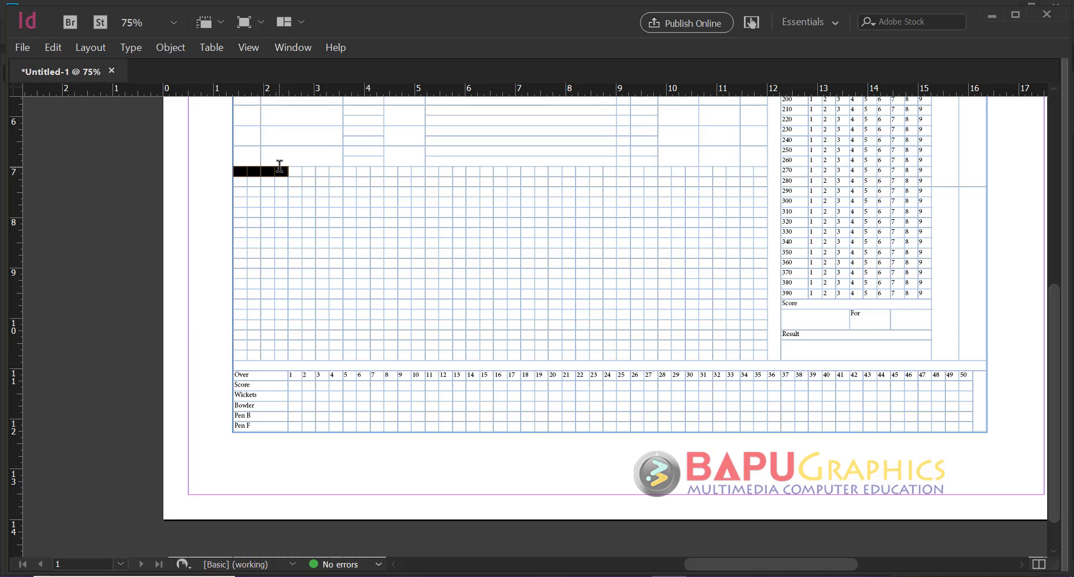
pyautogui.rightClick(280, 168)
pyautogui.click(317, 247)
# After checking the Wicket row in the Photoshop scorecard, extend the merged first cell below the last InDesign batsman row to five columns
pyautogui.hotkey('alt', 'Tab')
pyautogui.scroll(3, 223, 238)
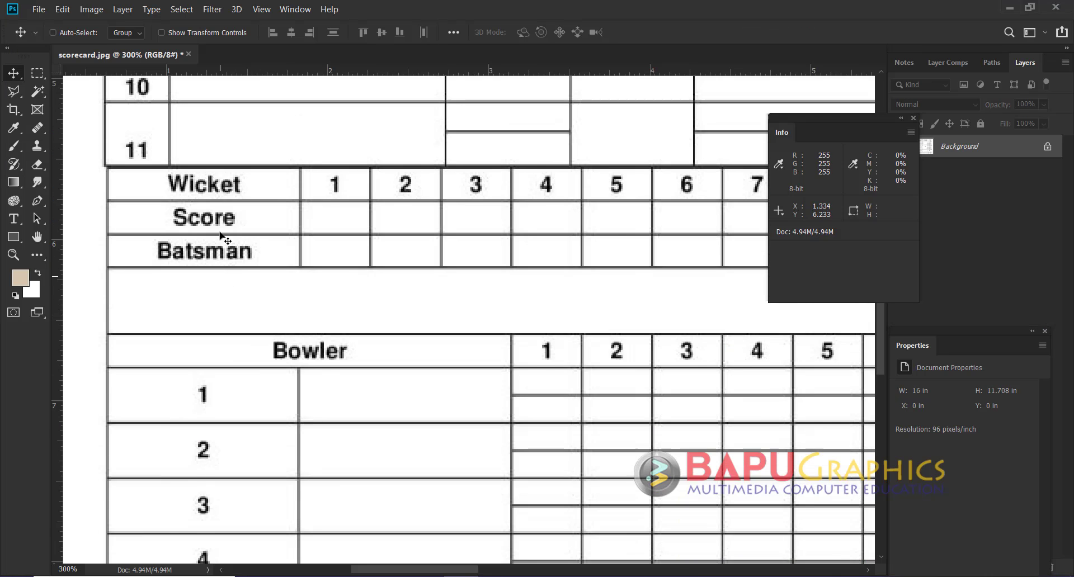
pyautogui.scroll(-10, 314, 391)
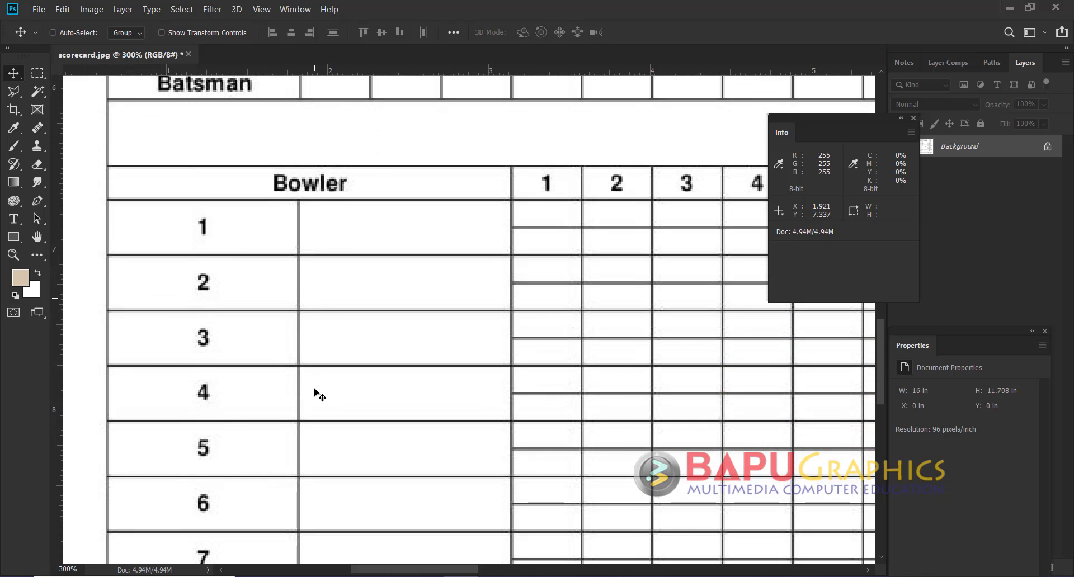
pyautogui.scroll(8, 314, 390)
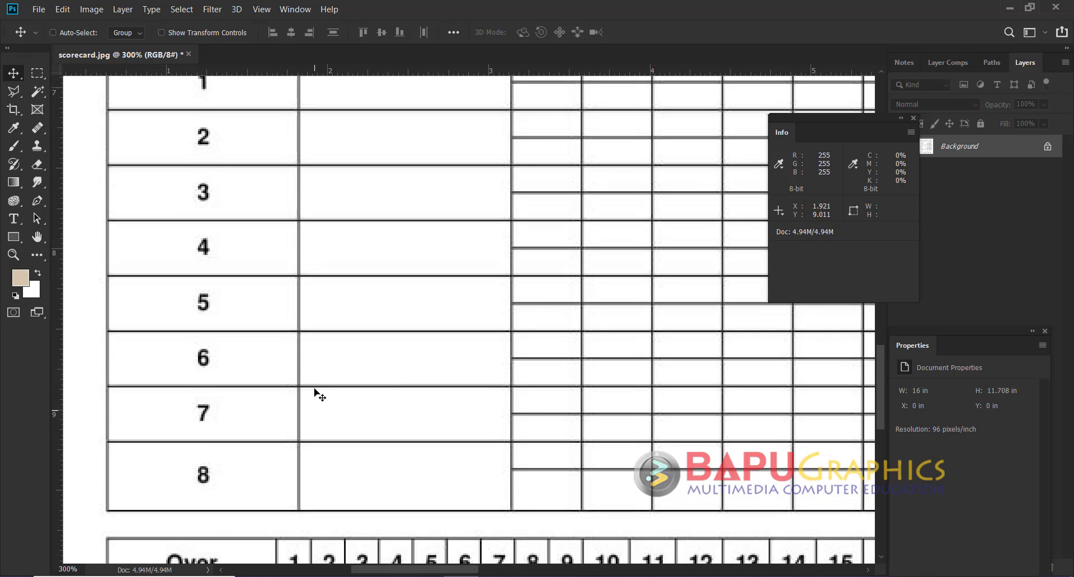
pyautogui.scroll(1, 319, 395)
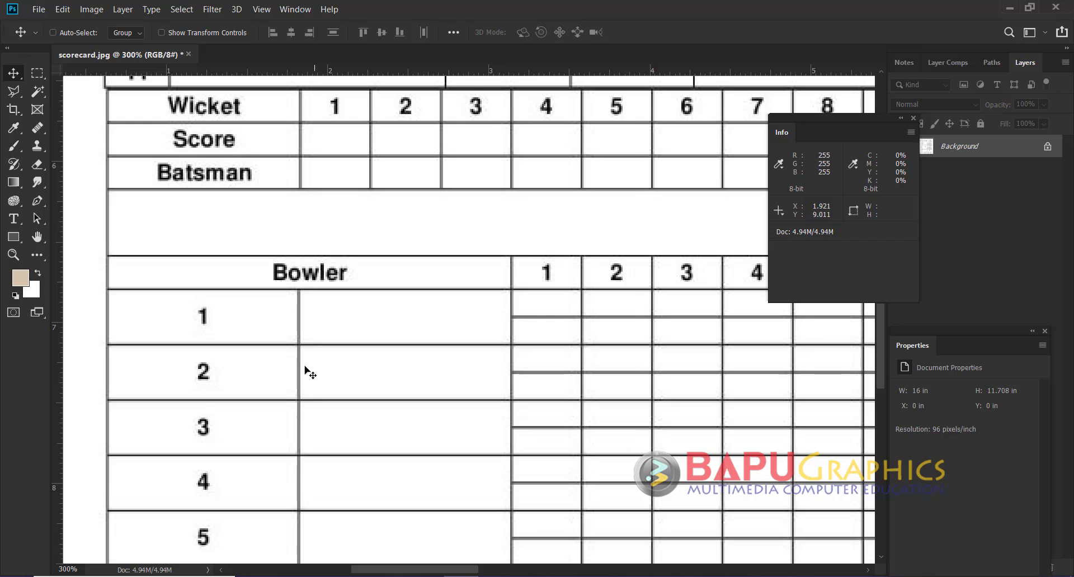
pyautogui.scroll(3, 290, 320)
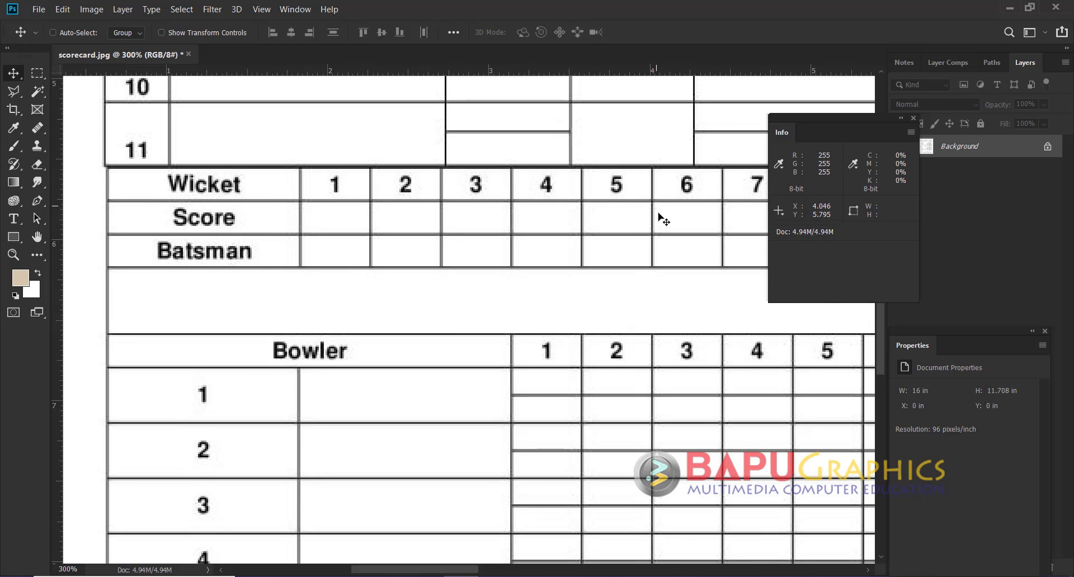
pyautogui.hotkey('alt', 'Tab')
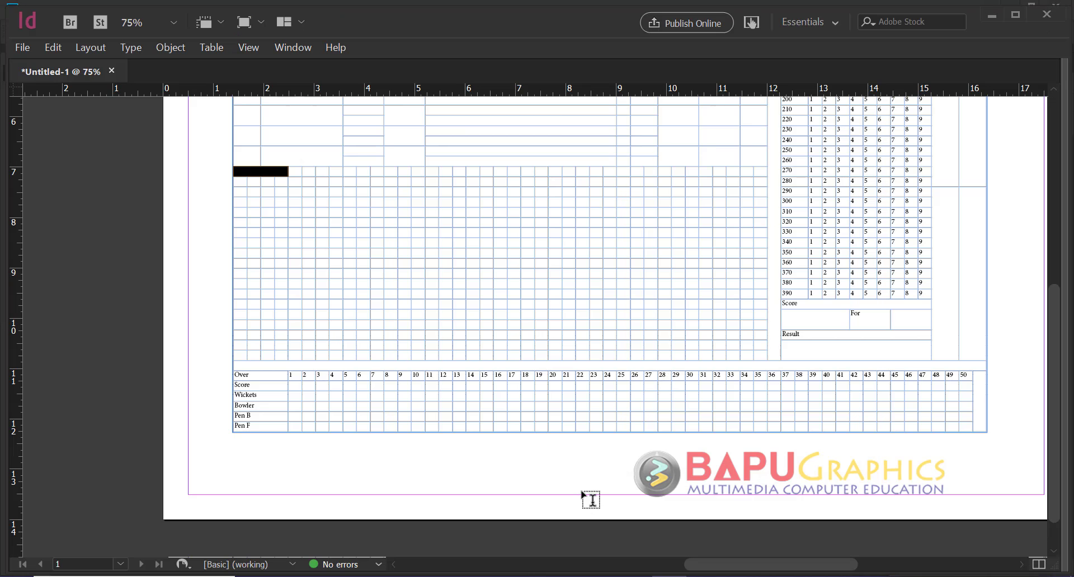
pyautogui.click(259, 167)
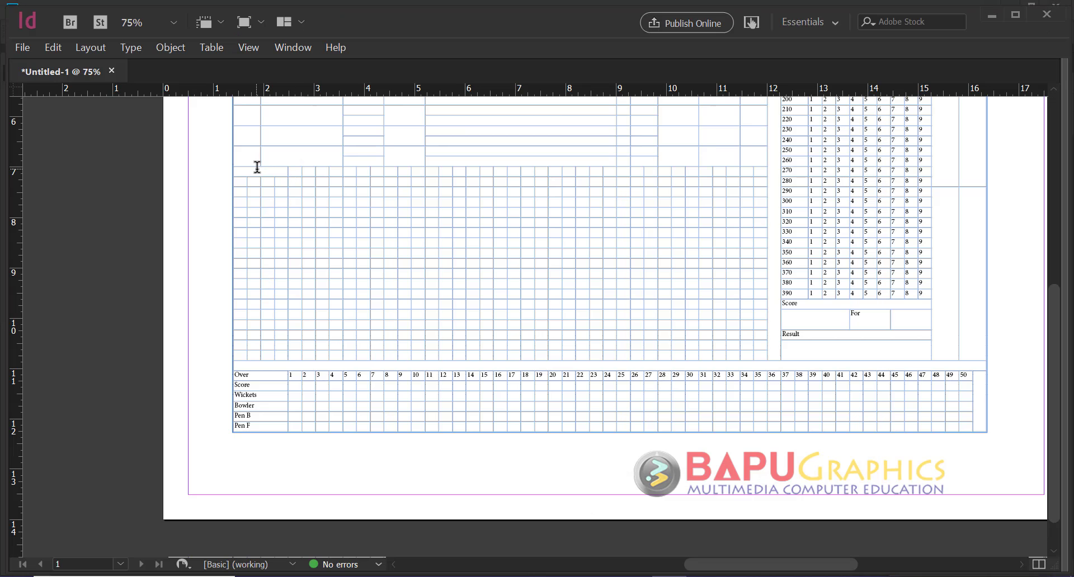
pyautogui.moveTo(258, 166); pyautogui.dragTo(300, 169)
pyautogui.rightClick(299, 170)
pyautogui.click(347, 253)
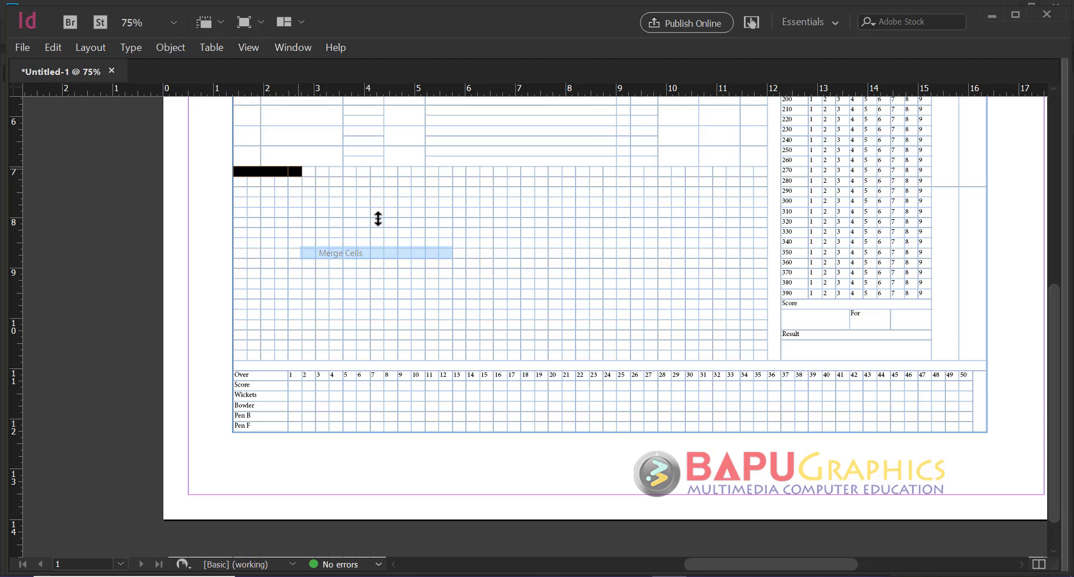
# Merge the two cells immediately after the five-column cell in the row below the last batsman
pyautogui.hotkey('ctrl', '=')
pyautogui.hotkey('ctrl', '=')
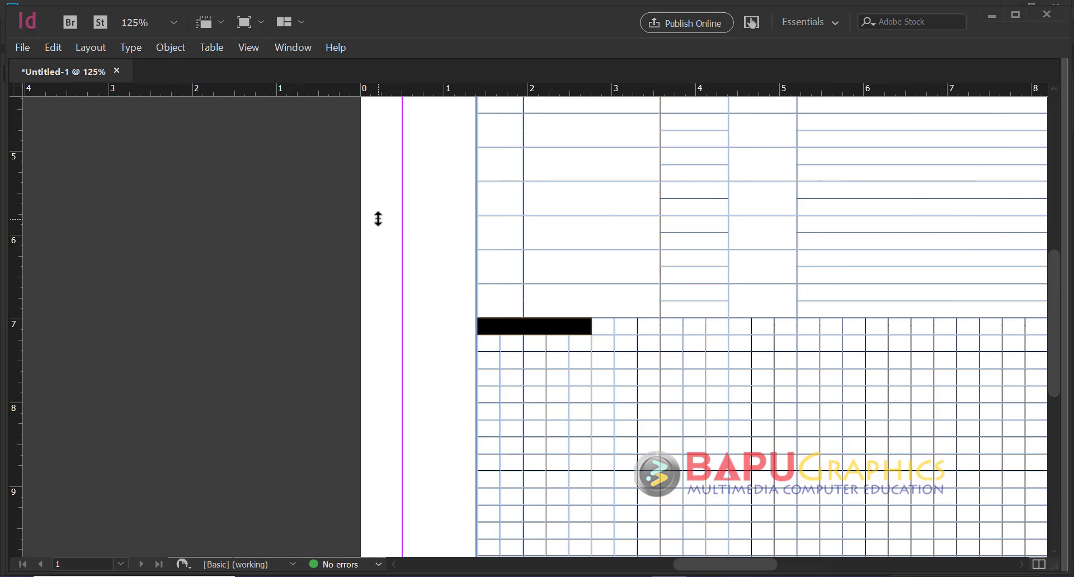
pyautogui.moveTo(643, 361); pyautogui.dragTo(474, 318)
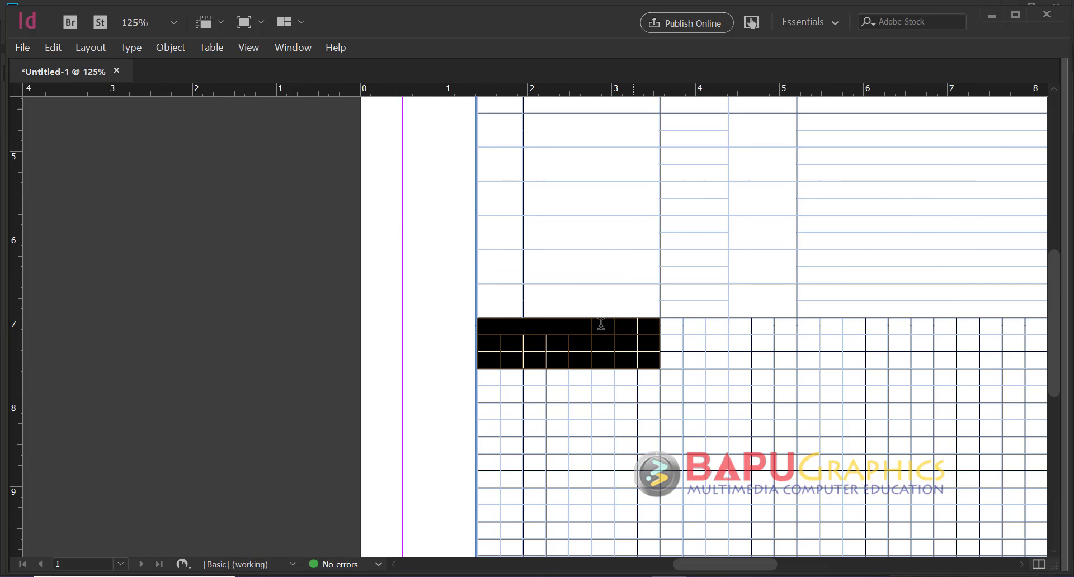
pyautogui.moveTo(601, 324); pyautogui.dragTo(628, 320)
pyautogui.rightClick(627, 320)
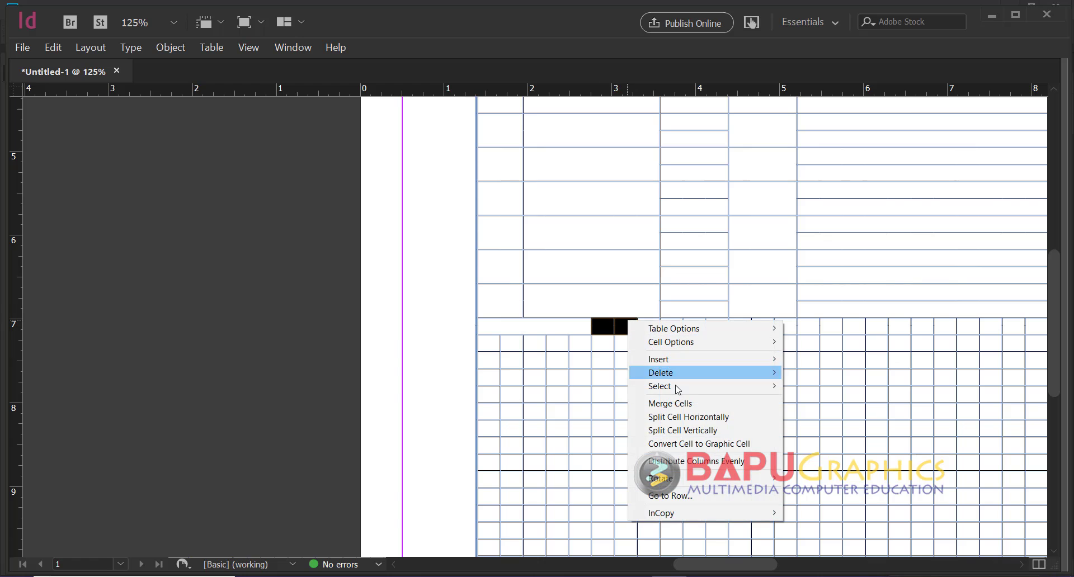
pyautogui.click(678, 417)
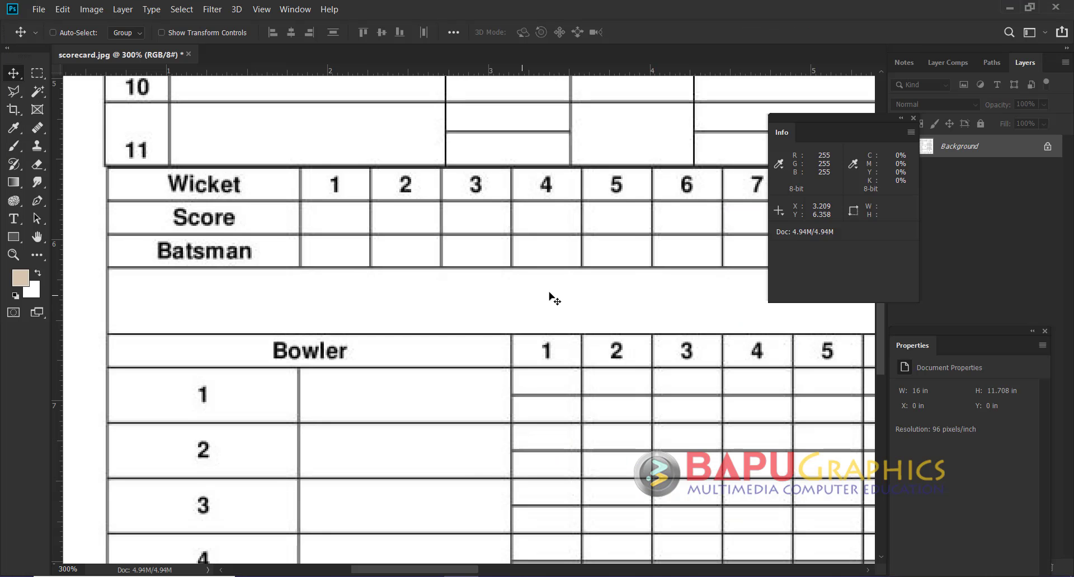
# Following the Photoshop Wicket row, merge the next cells in pairs in InDesign to complete ten two-column cells
pyautogui.press('space')
pyautogui.moveTo(691, 300); pyautogui.dragTo(568, 330)
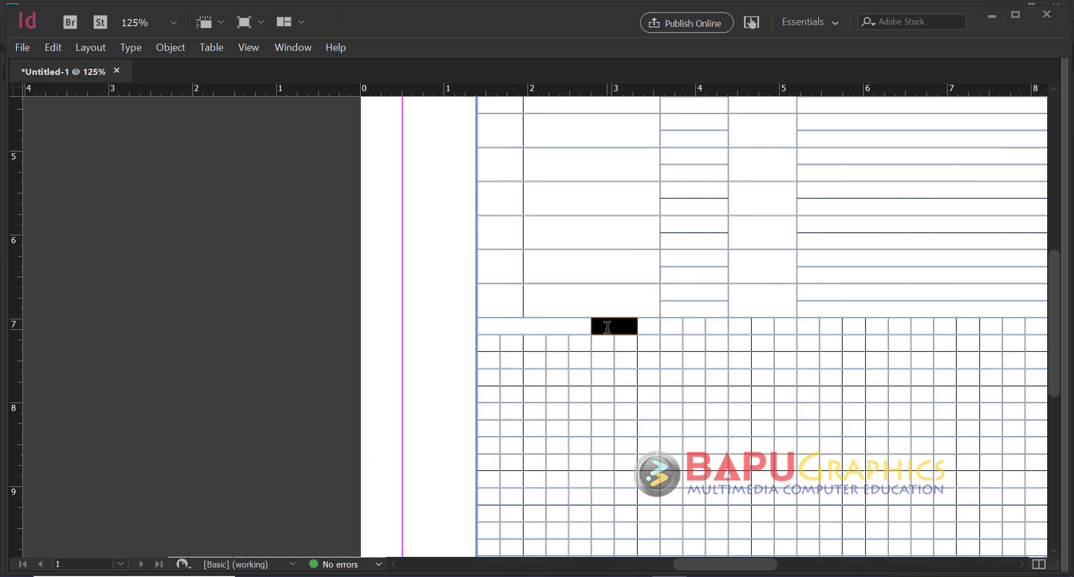
pyautogui.click(725, 356)
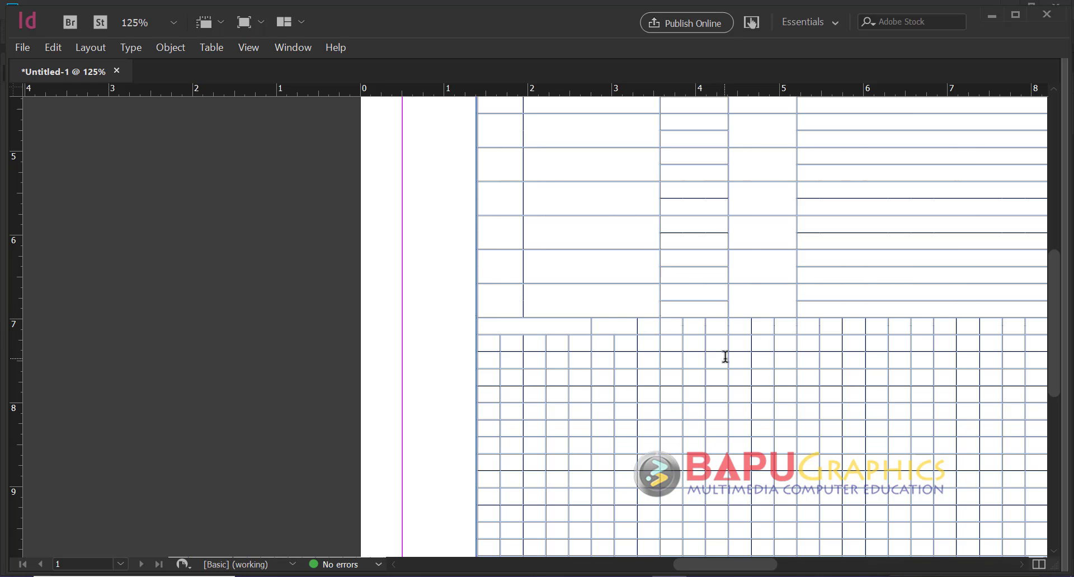
pyautogui.moveTo(655, 326); pyautogui.dragTo(1029, 328)
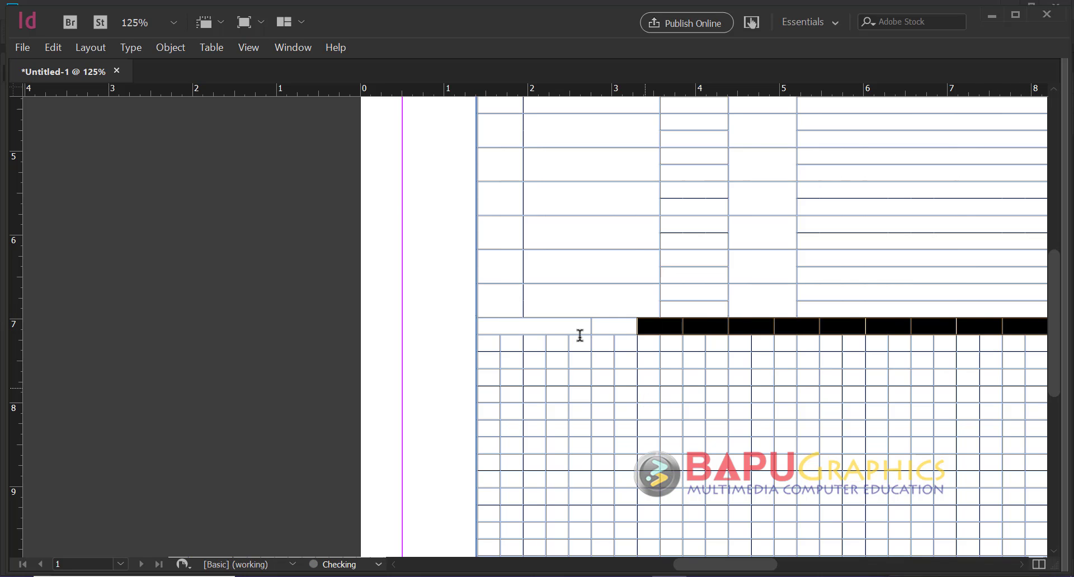
# Number the ten two-column cells in the row below the last batsman from 1 to 10
pyautogui.click(565, 323)
pyautogui.moveTo(650, 369); pyautogui.dragTo(434, 304)
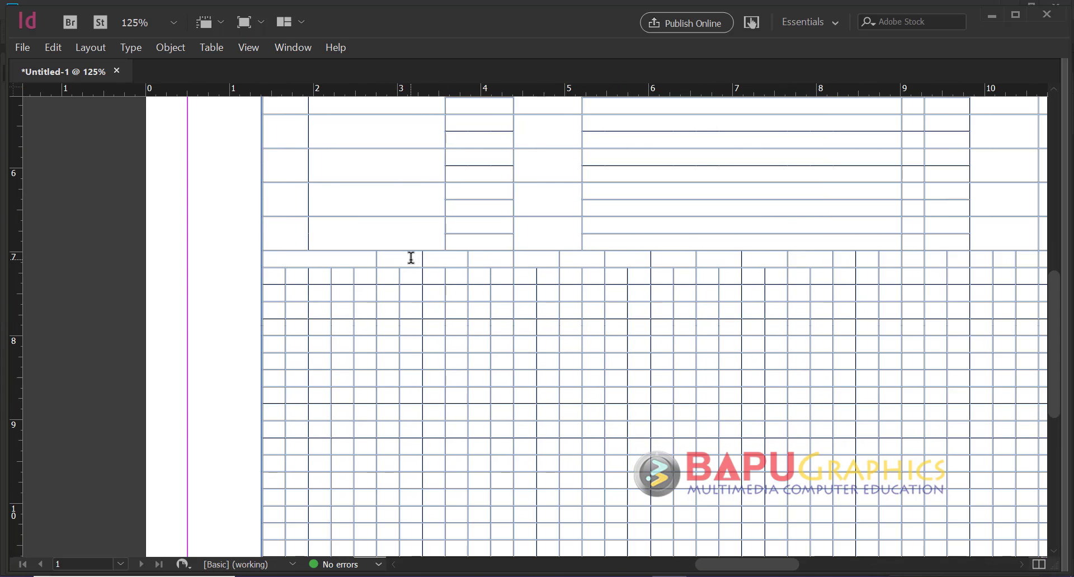
pyautogui.write('1 2 3')
pyautogui.press('Tab')
pyautogui.write('4 ')
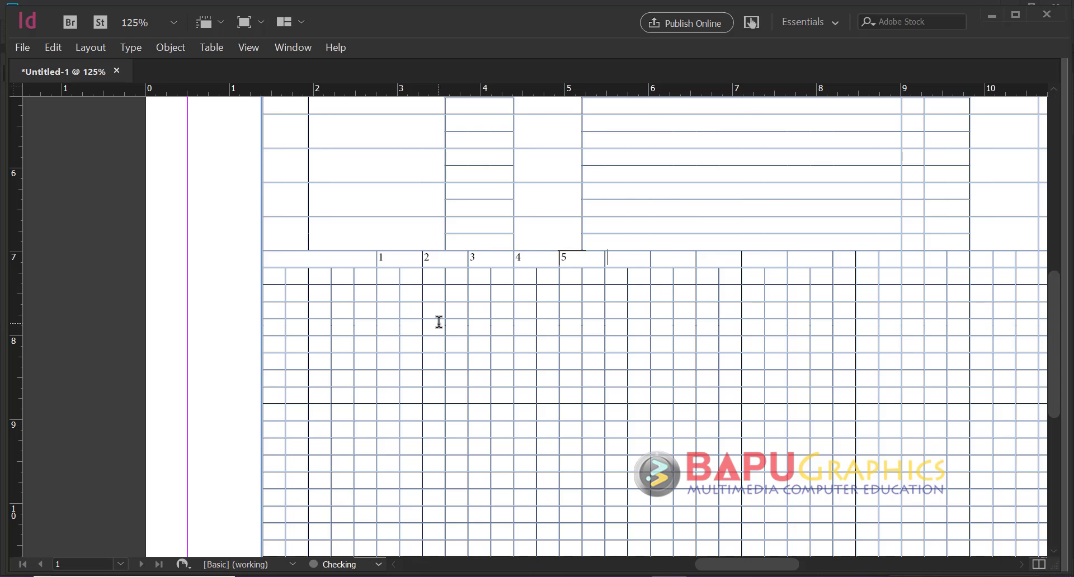
pyautogui.write('5')
pyautogui.press('Tab')
pyautogui.write('6')
pyautogui.press('Tab')
pyautogui.write('7')
pyautogui.press('Tab')
pyautogui.write('8')
pyautogui.write('10')
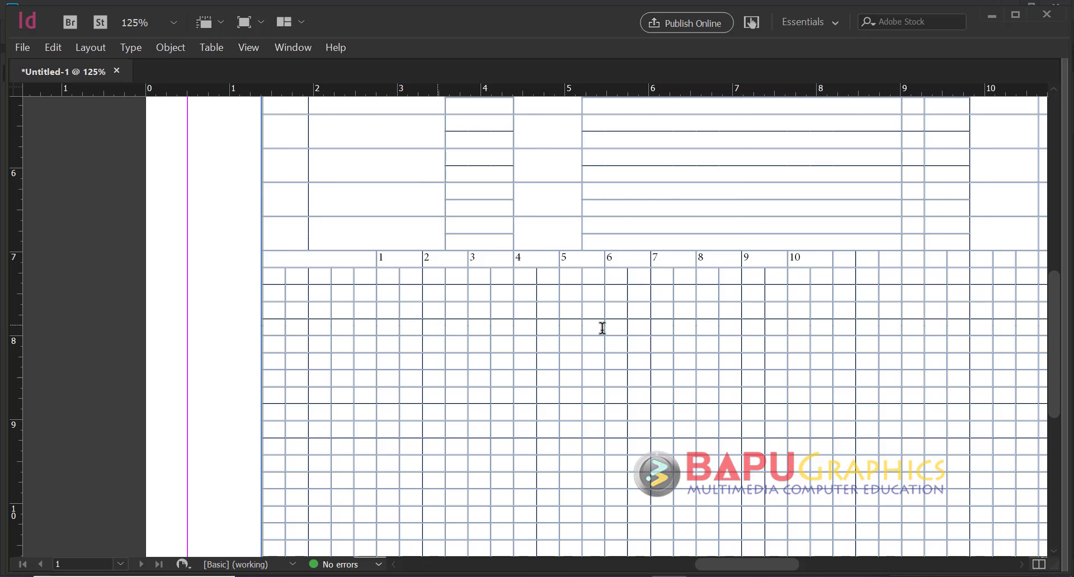
# Check the Score row in the Photoshop scorecard and merge the first five cells directly below the numbered row in InDesign
pyautogui.hotkey('alt', 'Tab')
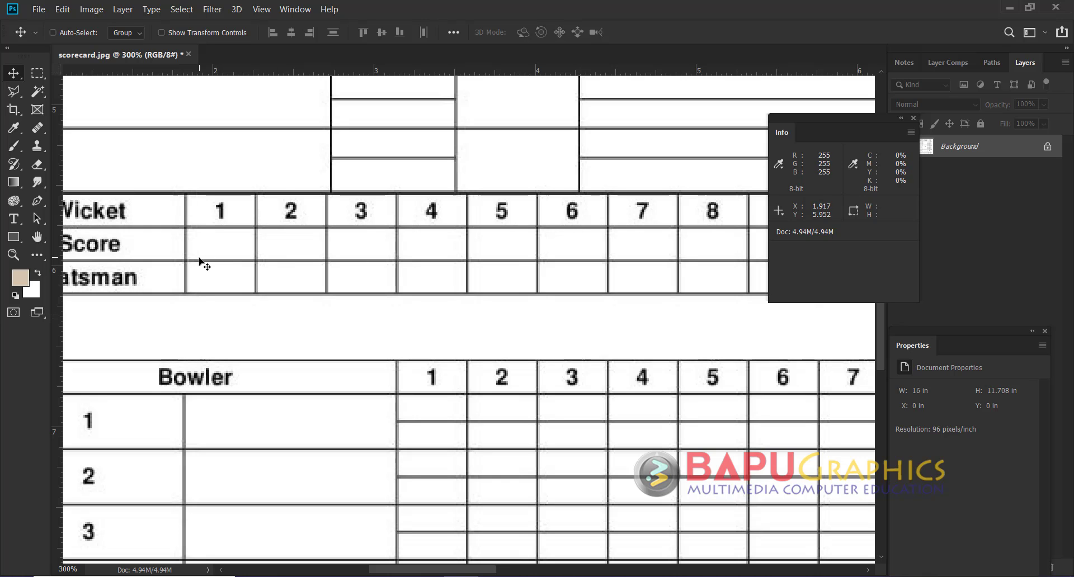
pyautogui.press('space')
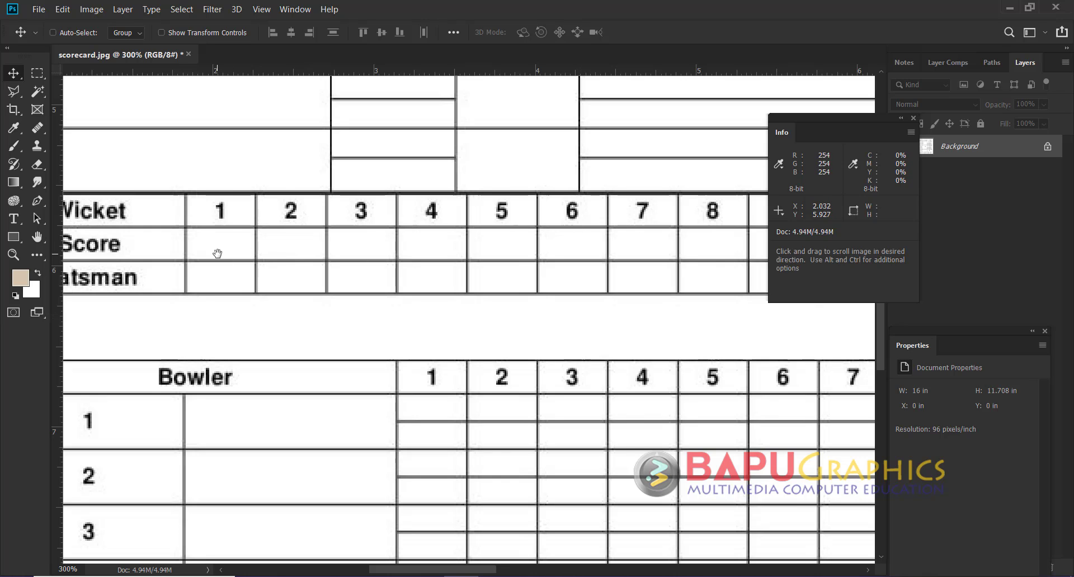
pyautogui.moveTo(216, 251); pyautogui.dragTo(364, 307)
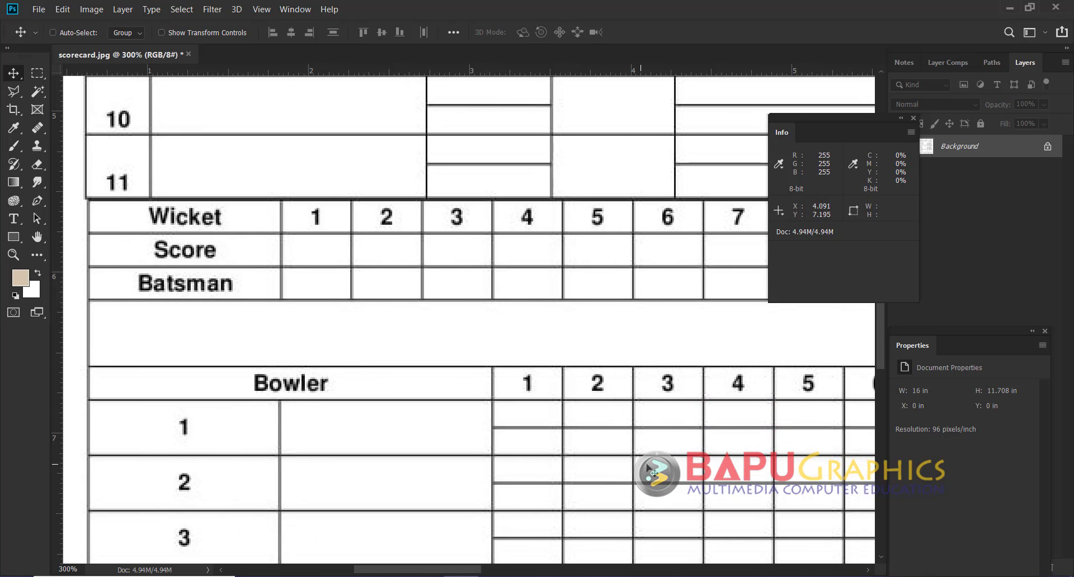
pyautogui.hotkey('alt', 'Tab')
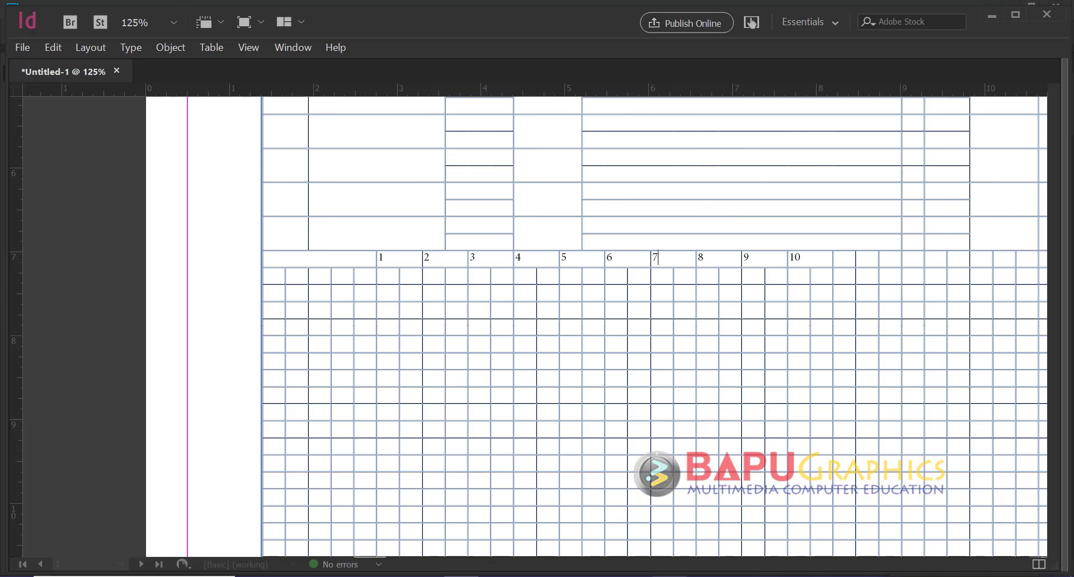
pyautogui.moveTo(289, 273); pyautogui.dragTo(367, 275)
pyautogui.rightClick(365, 275)
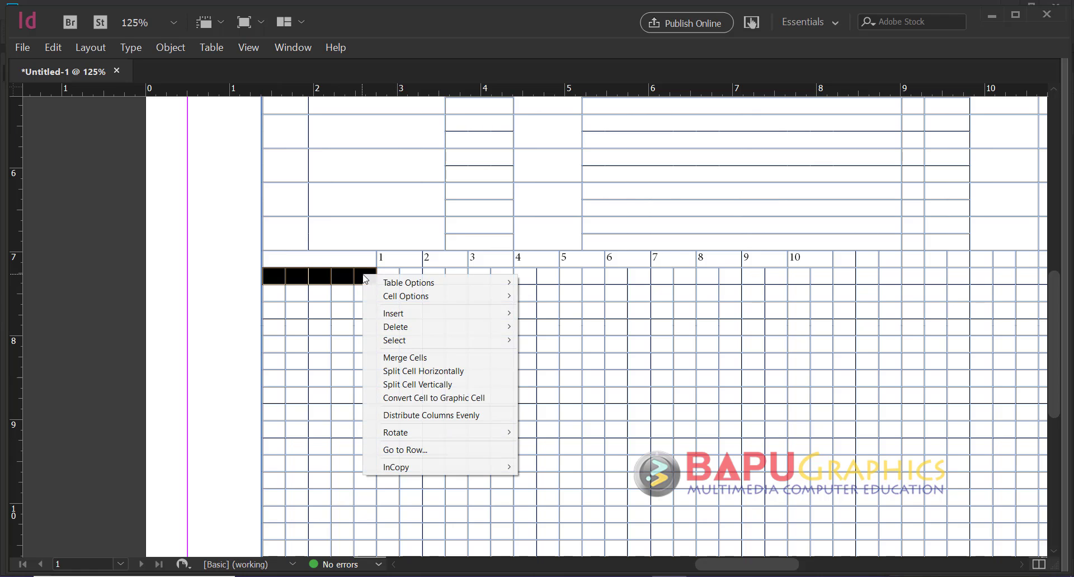
pyautogui.click(430, 358)
# Copy the ten numbered two-column cells into the next two rows and clear the copied numbers, leaving empty two-column cells
pyautogui.moveTo(389, 258); pyautogui.dragTo(820, 258)
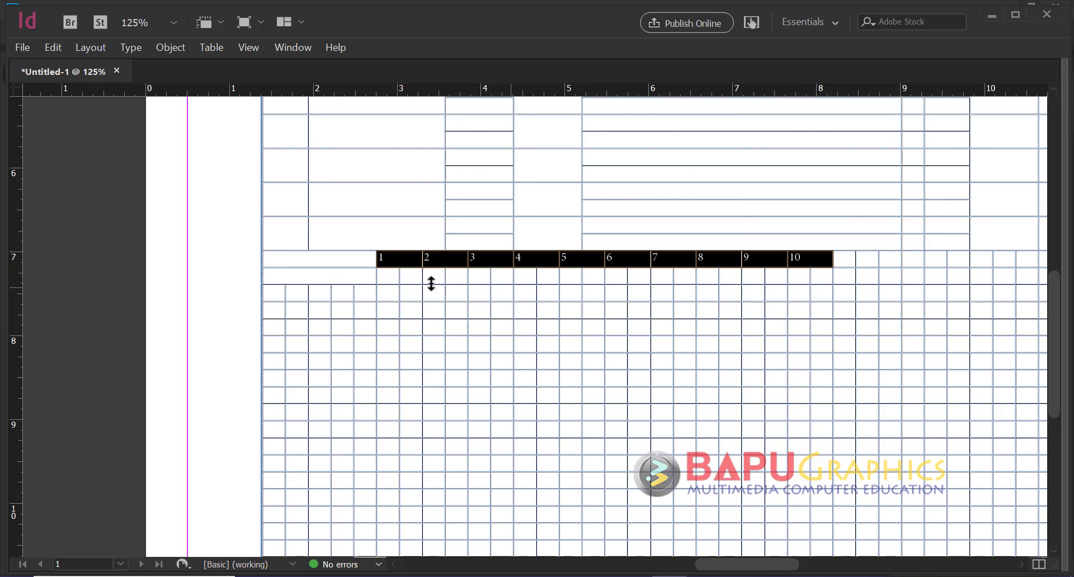
pyautogui.moveTo(390, 272); pyautogui.dragTo(818, 275)
pyautogui.hotkey('ctrl', 'v')
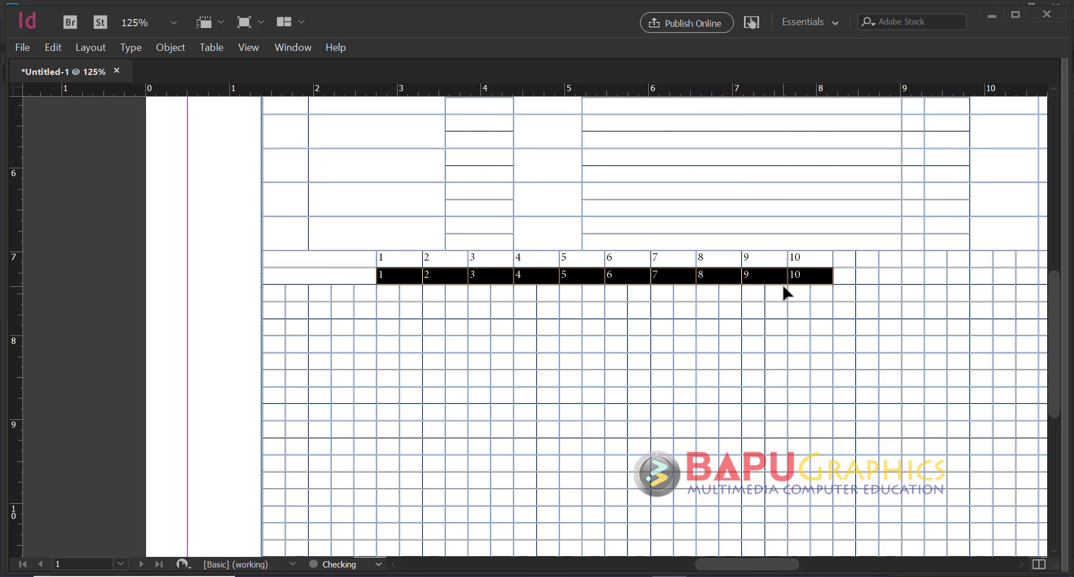
pyautogui.press('Delete')
pyautogui.moveTo(388, 288); pyautogui.dragTo(814, 291)
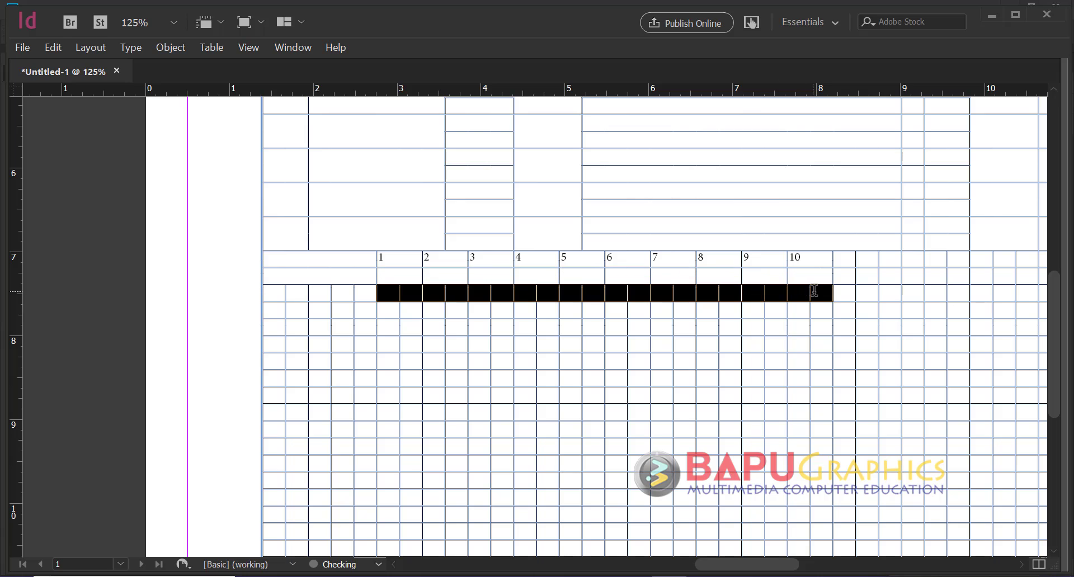
pyautogui.hotkey('ctrl', 'v')
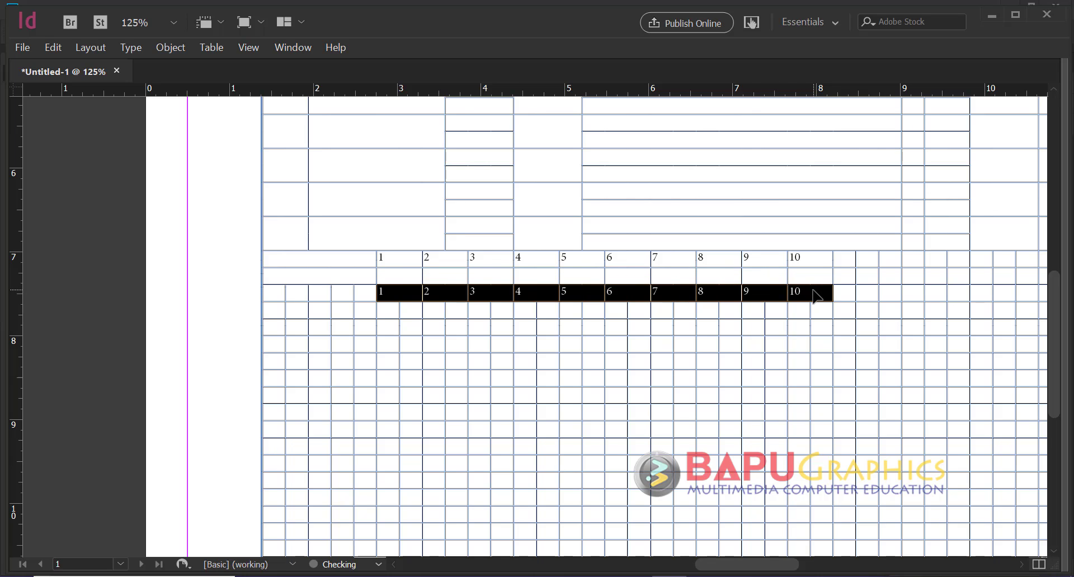
pyautogui.press('Delete')
# Enter Wickets in the first cell of the numbered row and Score in the merged cell below it
pyautogui.click(281, 262)
pyautogui.write('Week')
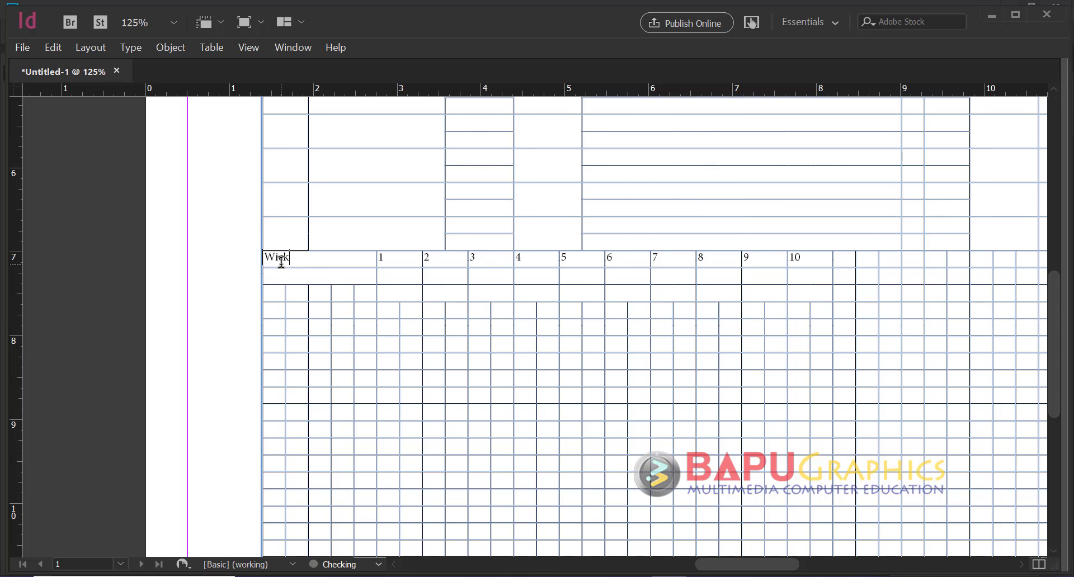
pyautogui.write('Score')
# Merge the first five cells below Score and label the merged cell Batsman, following the Photoshop scorecard
pyautogui.moveTo(276, 293); pyautogui.dragTo(374, 294)
pyautogui.rightClick(373, 294)
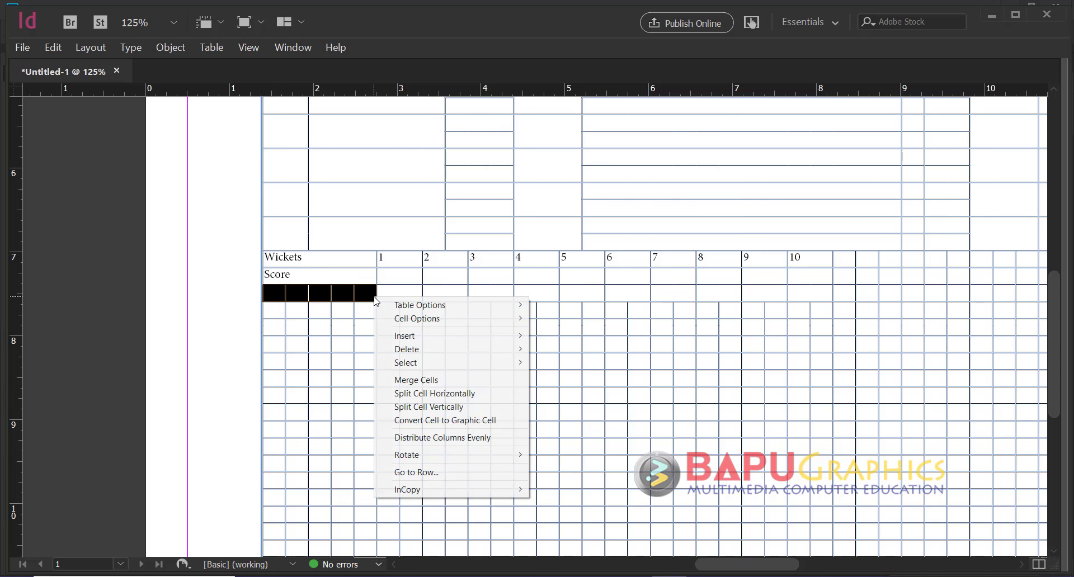
pyautogui.click(453, 380)
pyautogui.hotkey('alt', 'Tab')
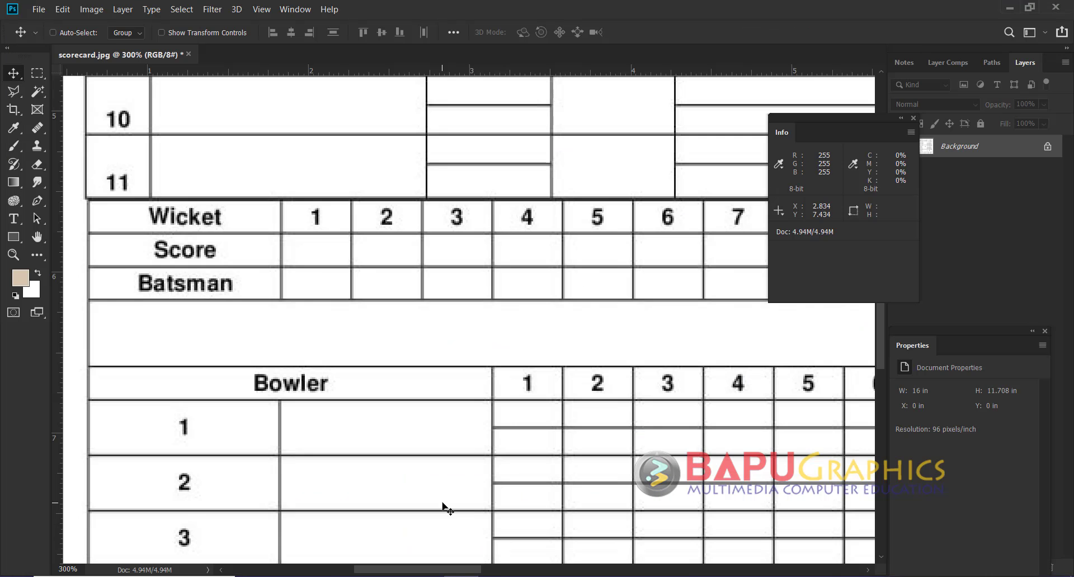
pyautogui.hotkey('alt', 'Tab')
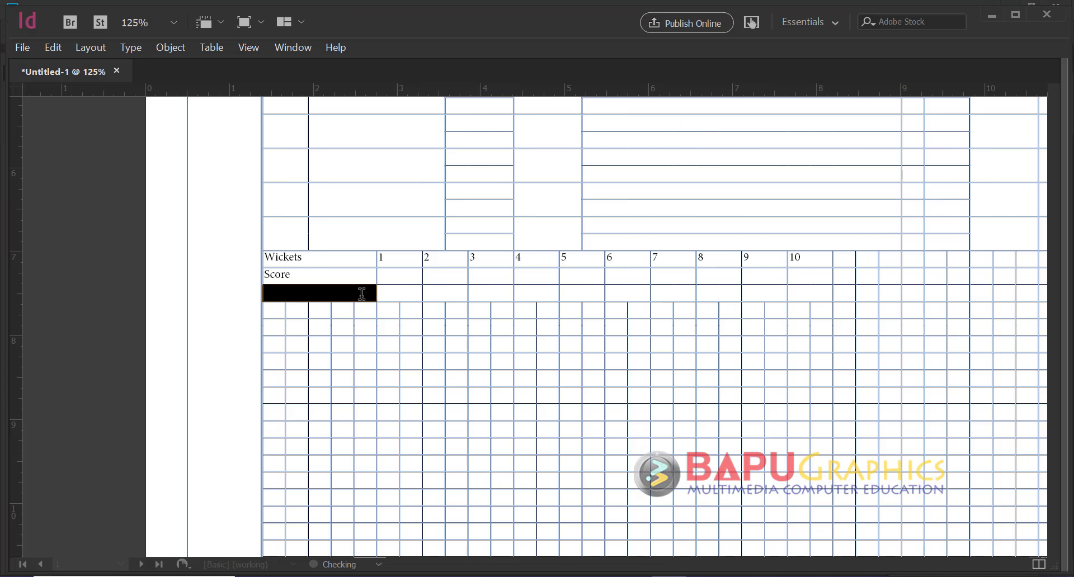
pyautogui.click(336, 292)
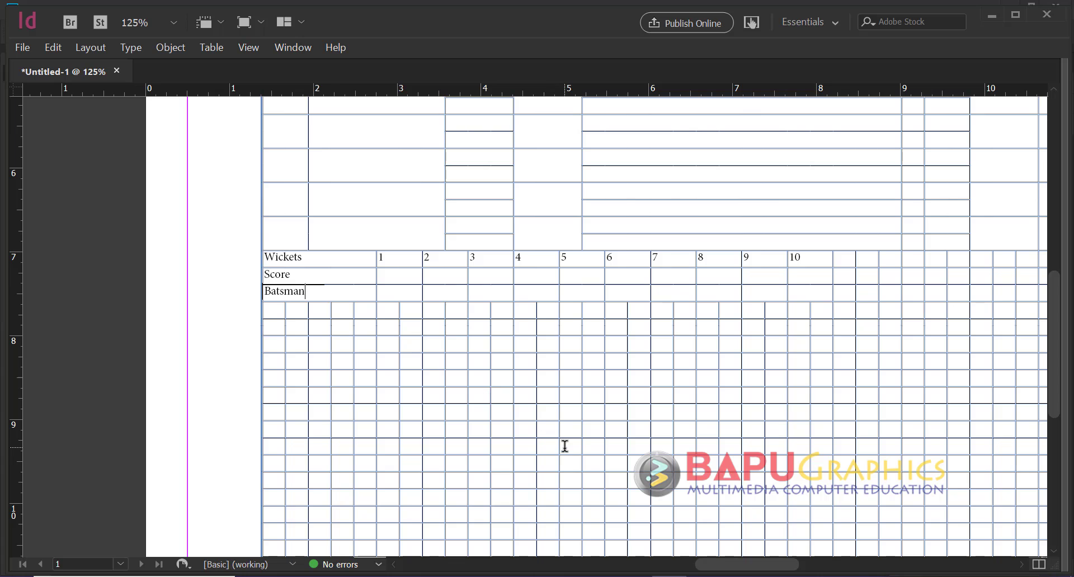
# Following the blank area above Bowler in Photoshop, merge the two InDesign rows below Batsman into one cell reaching the end of column 10
pyautogui.hotkey('alt', 'Tab')
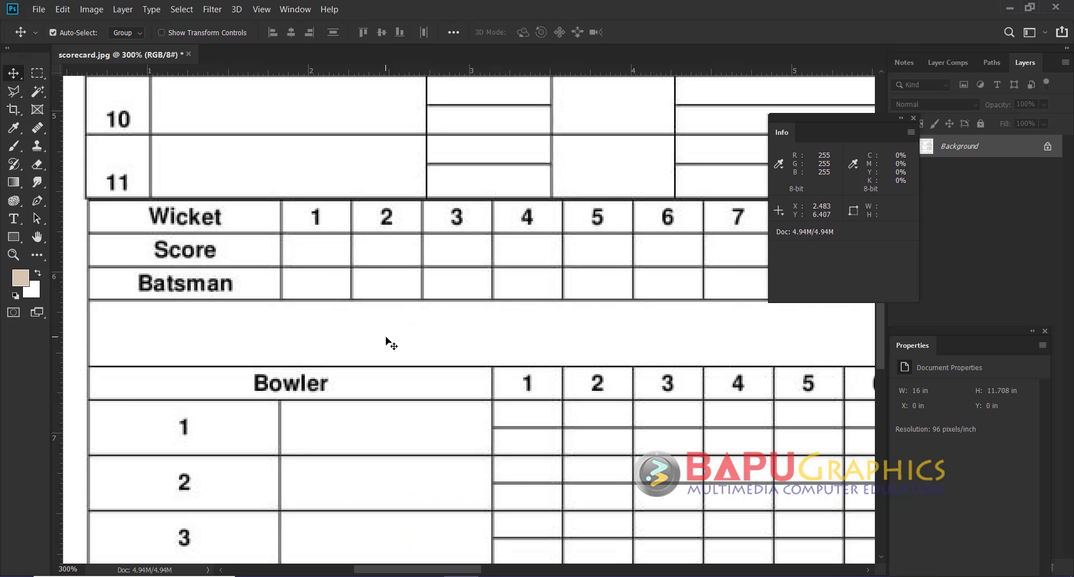
pyautogui.hotkey('ctrl', '-')
pyautogui.hotkey('ctrl', '-')
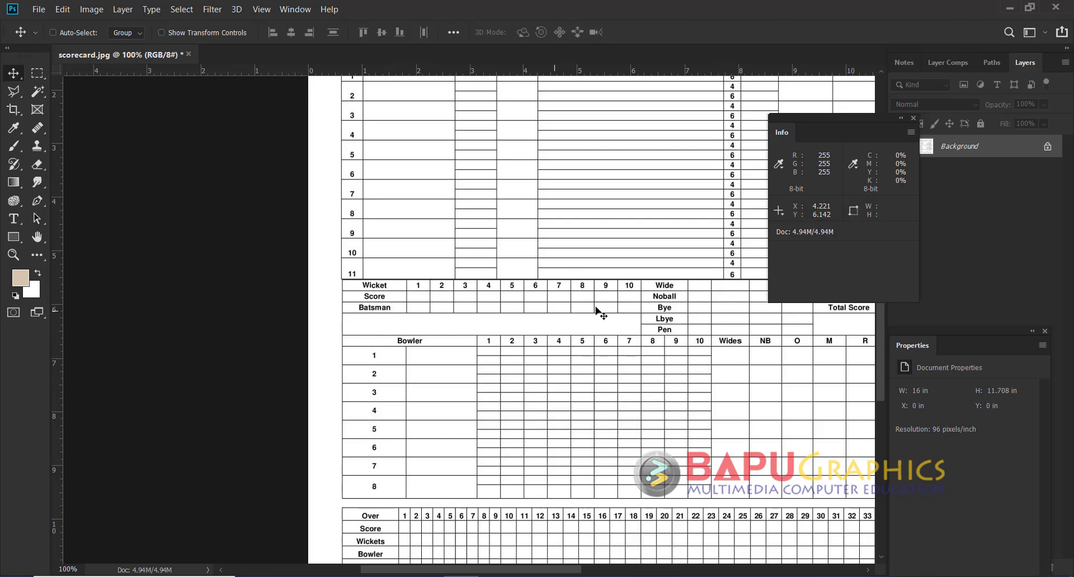
pyautogui.hotkey('ctrl', '+')
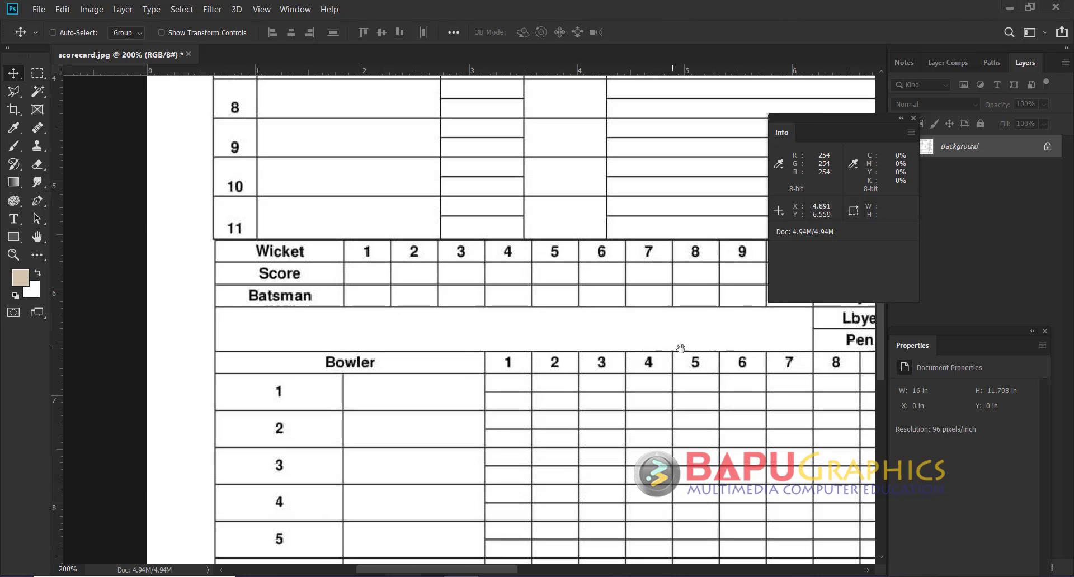
pyautogui.moveTo(680, 348); pyautogui.dragTo(475, 338)
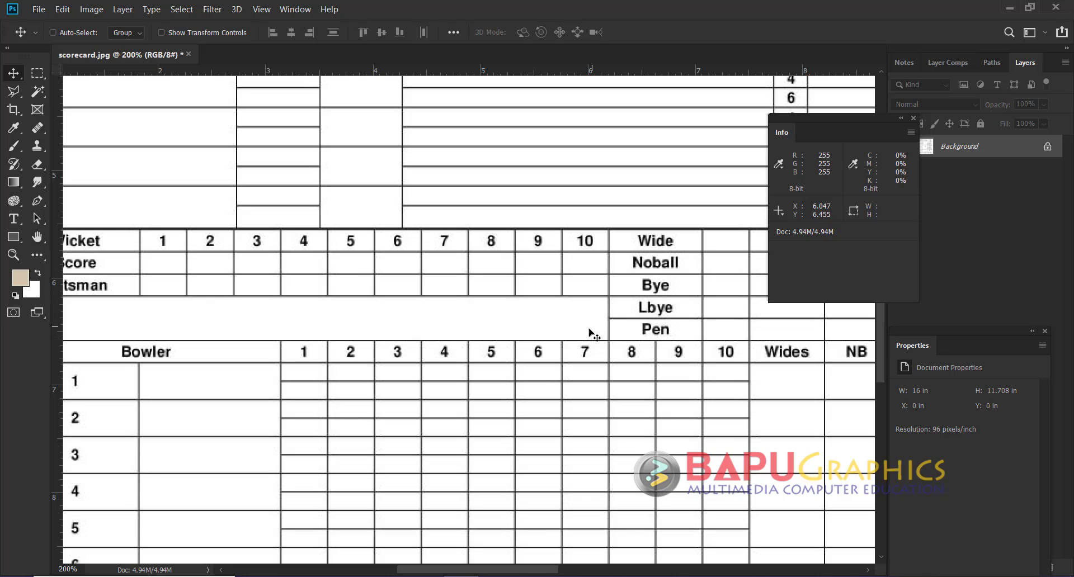
pyautogui.moveTo(391, 321); pyautogui.dragTo(487, 324)
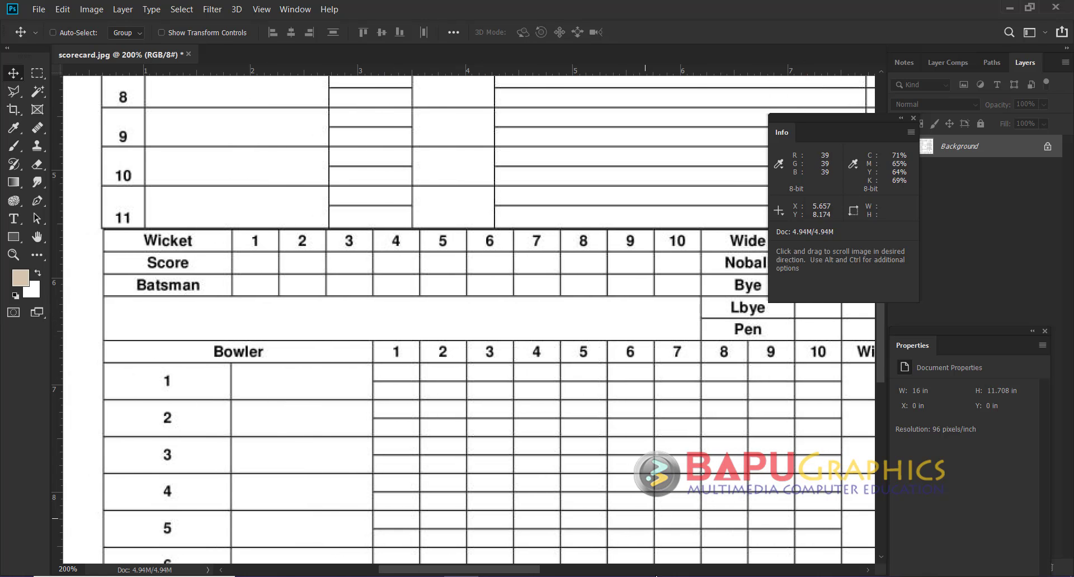
pyautogui.click(660, 576)
pyautogui.moveTo(268, 309); pyautogui.dragTo(825, 329)
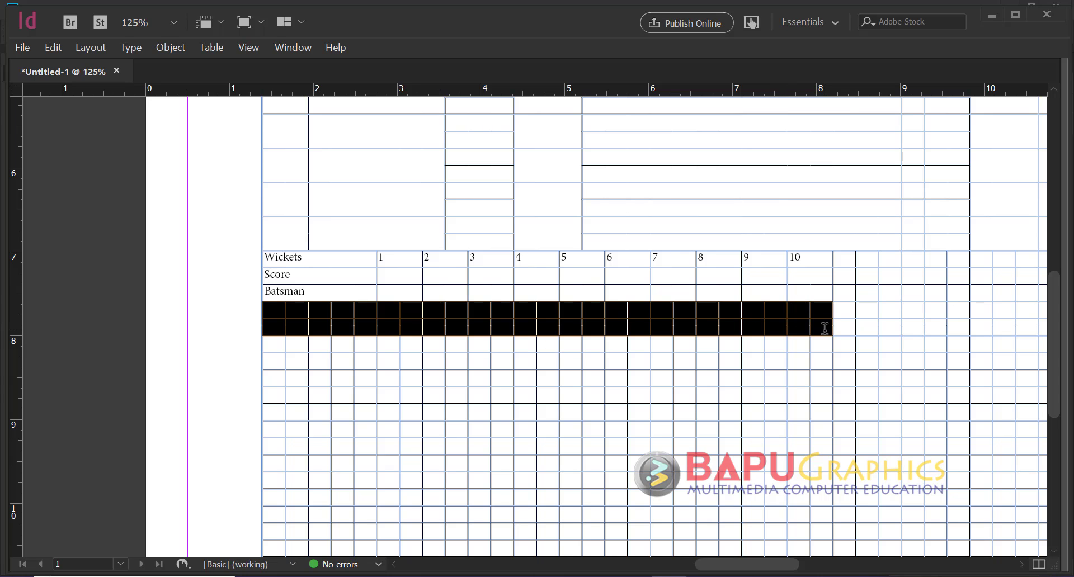
pyautogui.rightClick(825, 329)
pyautogui.click(886, 411)
# Merge the two cells just after the 10 column in each of the five rows starting at the Wickets row
pyautogui.moveTo(815, 259); pyautogui.dragTo(867, 328)
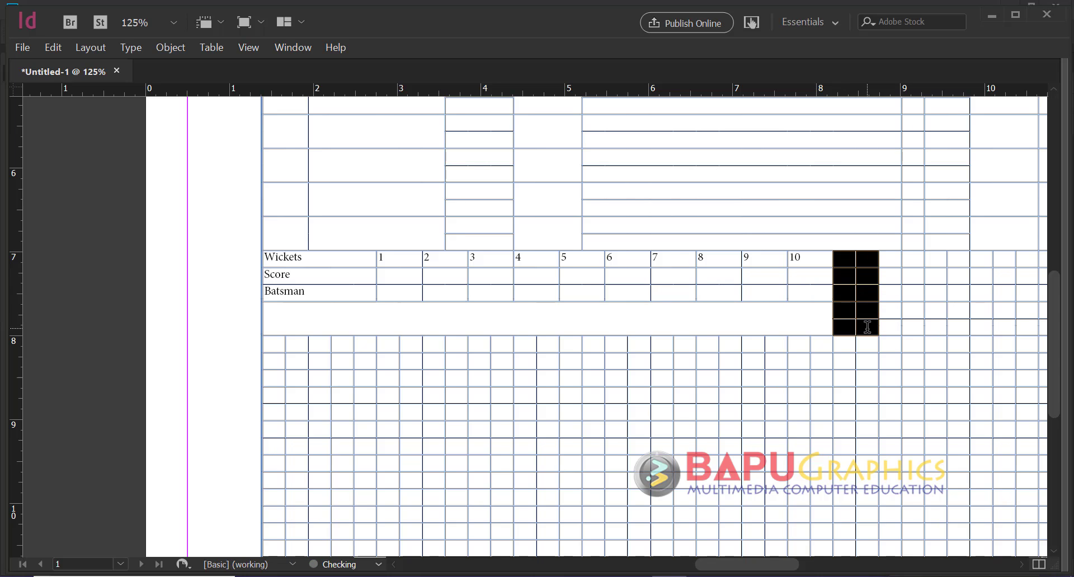
pyautogui.hotkey('ctrl', 'v')
pyautogui.click(861, 289)
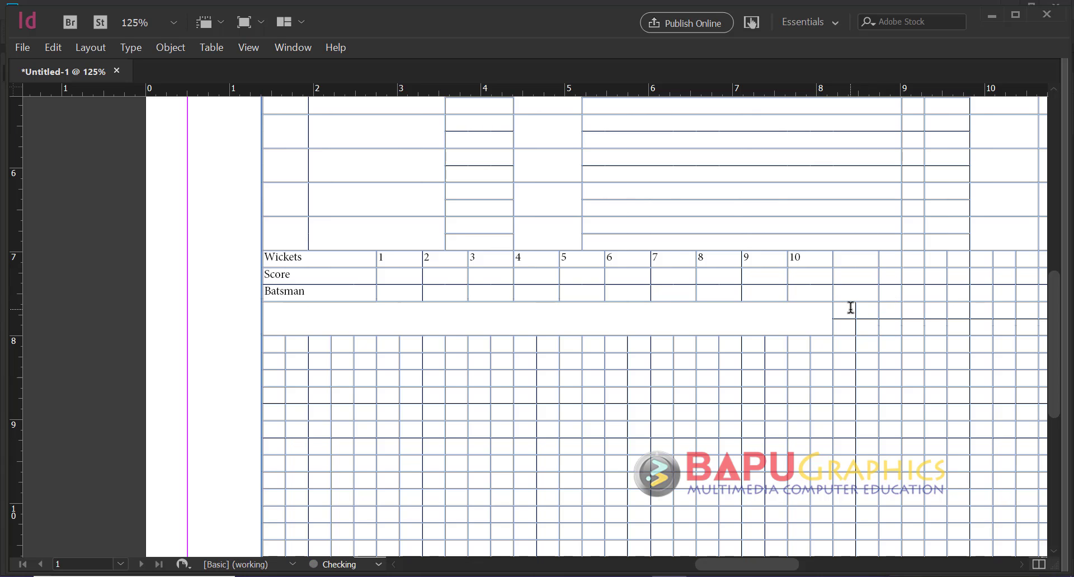
pyautogui.moveTo(850, 307); pyautogui.dragTo(864, 326)
pyautogui.rightClick(863, 310)
pyautogui.click(878, 391)
pyautogui.rightClick(865, 326)
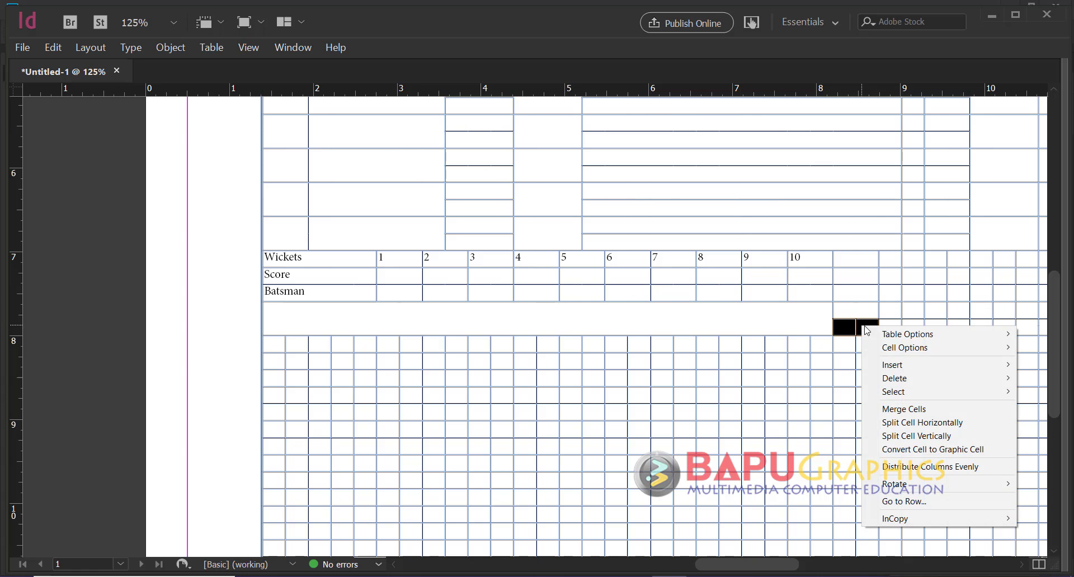
pyautogui.click(892, 407)
# Following the extras labels in Photoshop, enter Wide, NoBall, Bye and LBye down the merged cells after the 10 column in InDesign
pyautogui.click(841, 256)
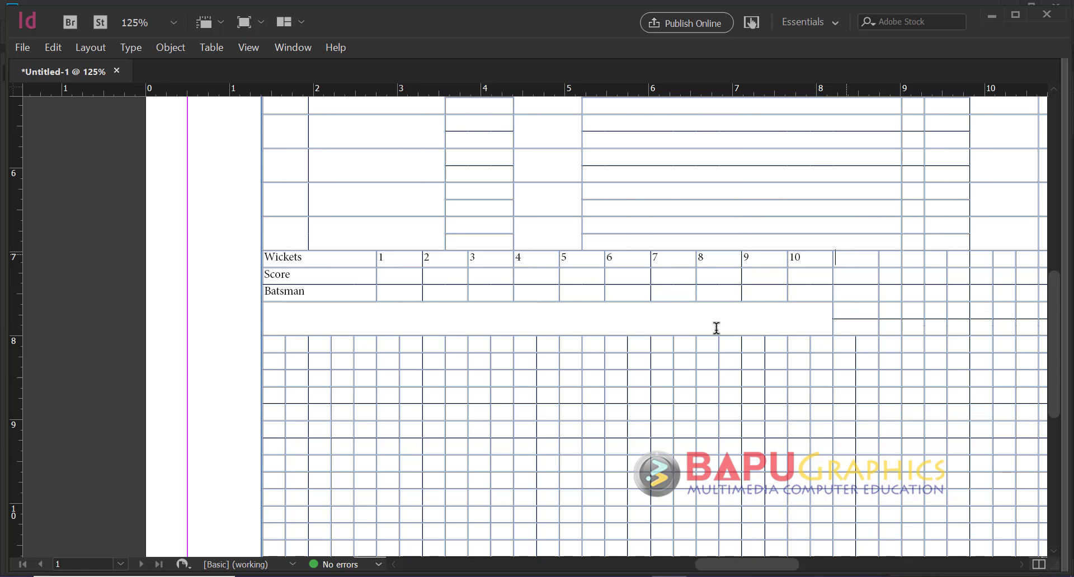
pyautogui.click(498, 576)
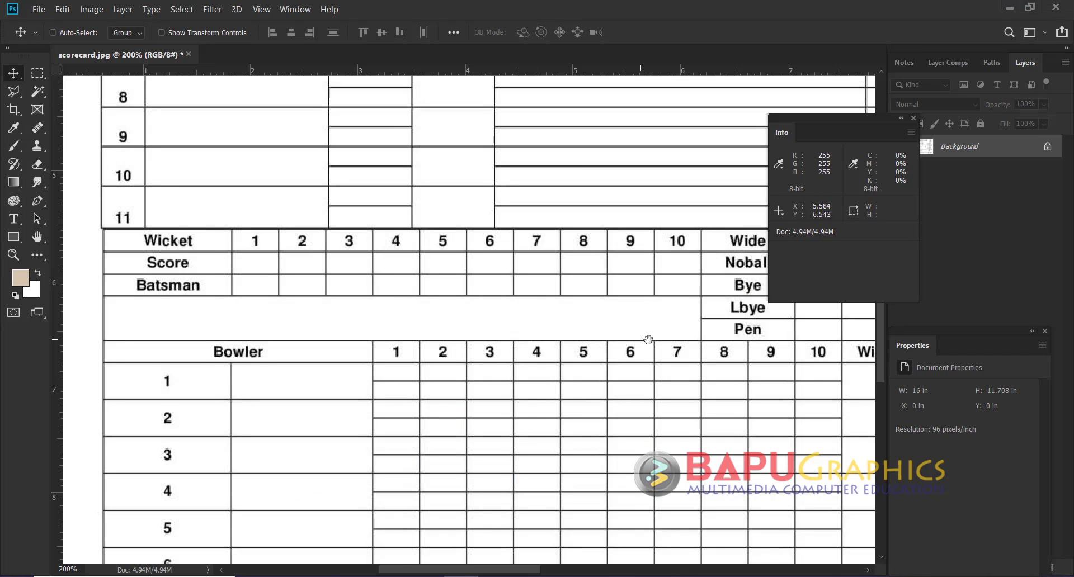
pyautogui.moveTo(646, 339); pyautogui.dragTo(522, 340)
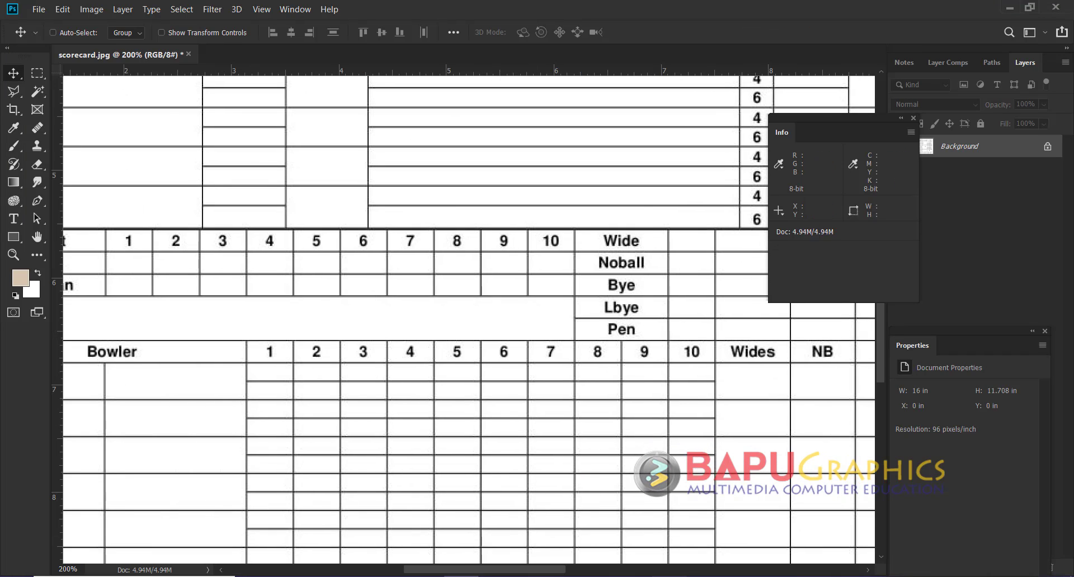
pyautogui.hotkey('alt', 'Tab')
pyautogui.write('Wi')
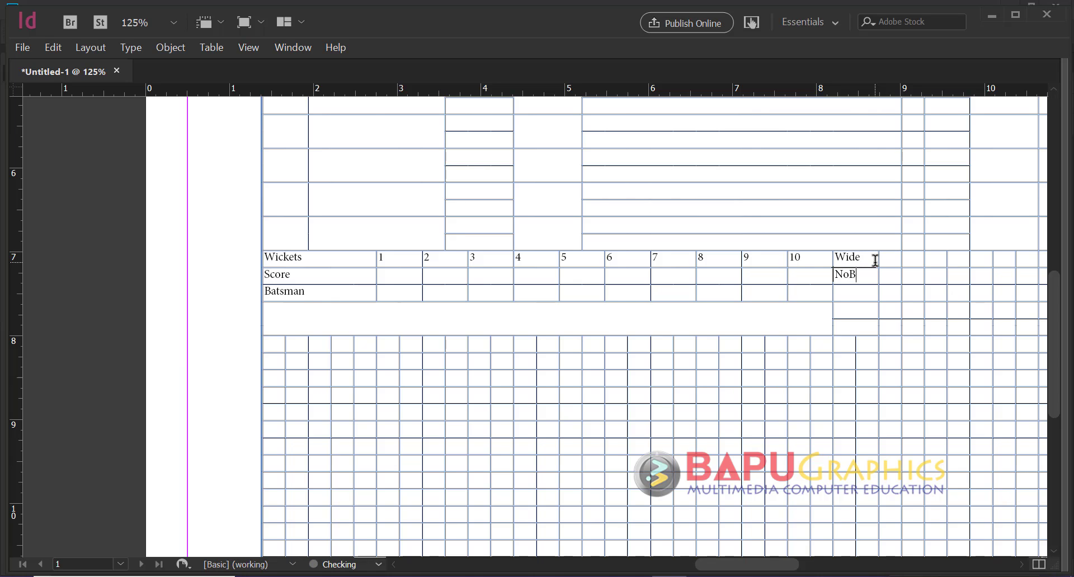
pyautogui.press('Down')
pyautogui.write('Bye')
pyautogui.press('Down')
pyautogui.write('L')
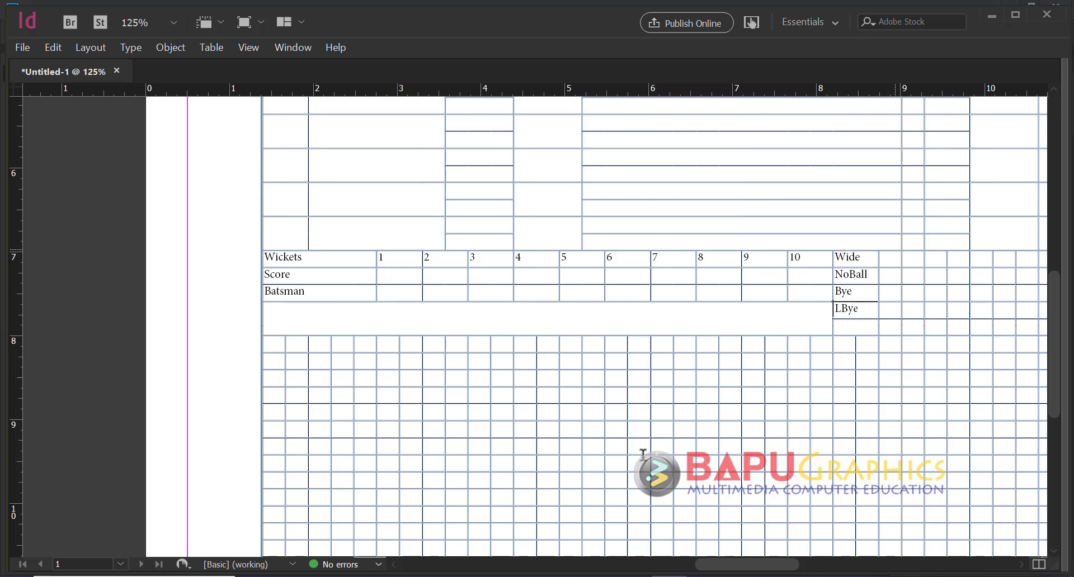
# Check the last extras label in the Photoshop scorecard and enter Pen in the InDesign cell below LBye
pyautogui.hotkey('alt', 'Tab')
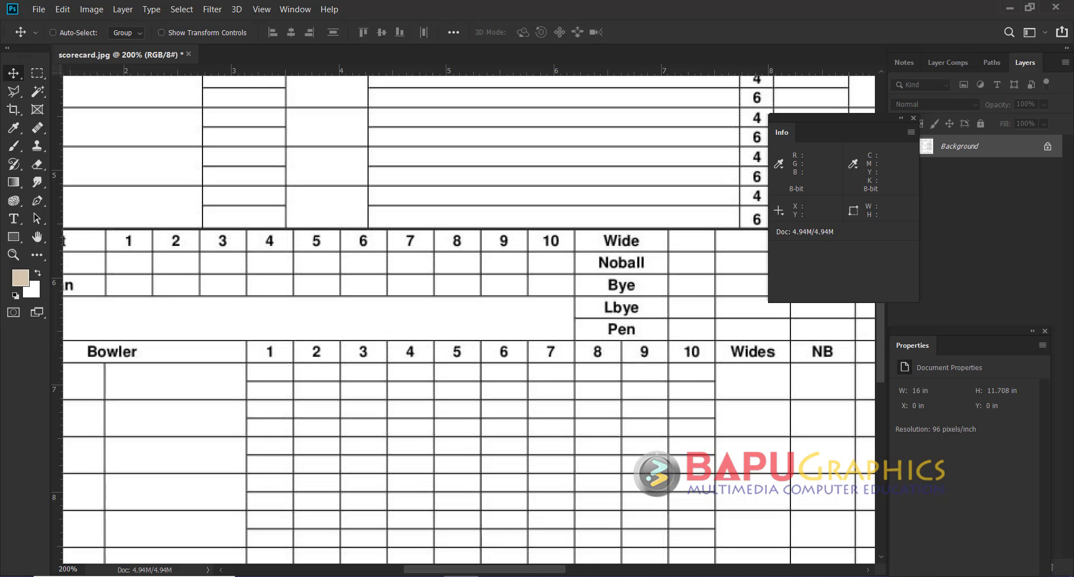
pyautogui.hotkey('alt', 'Tab')
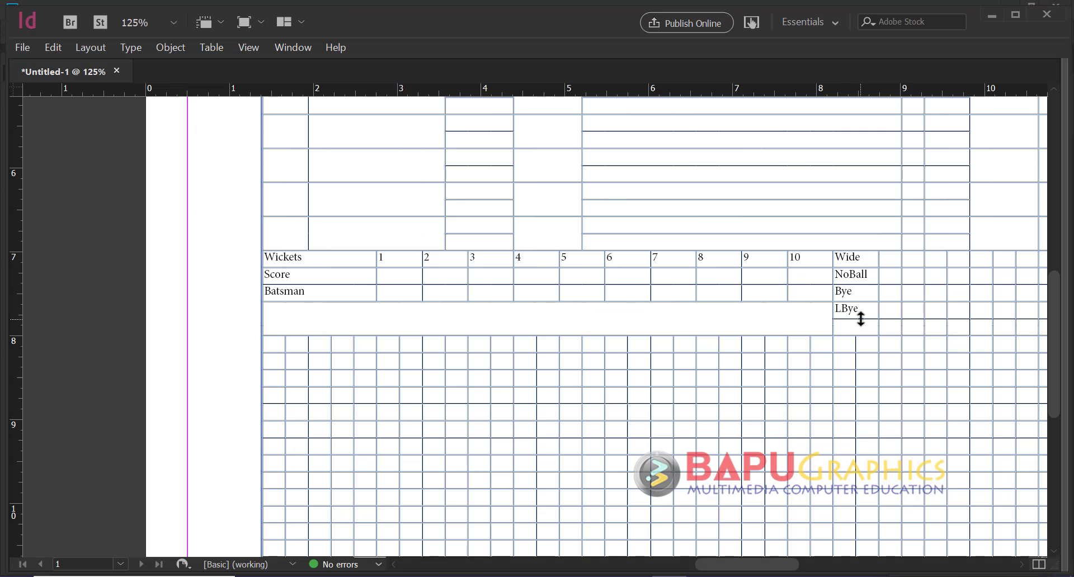
pyautogui.click(863, 325)
pyautogui.write('Pen')
# Examine the extras, totals and Bowler sections of the Photoshop scorecard, from Wide across to Total runs, and return to InDesign
pyautogui.hotkey('alt', 'Tab')
pyautogui.scroll(2, 652, 347)
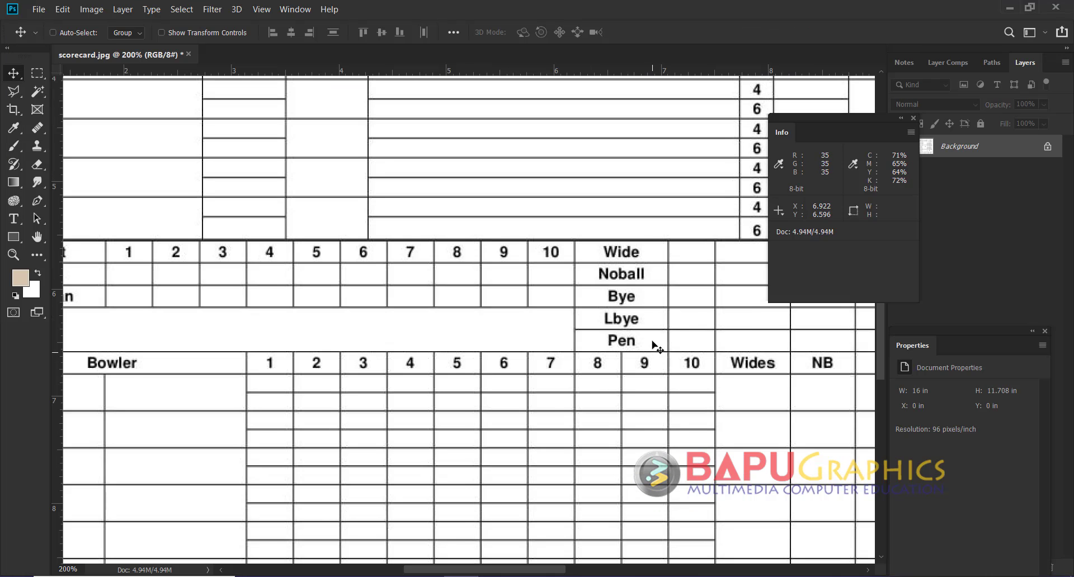
pyautogui.press('space')
pyautogui.scroll(1, 411, 331)
pyautogui.hscroll(1, 411, 336)
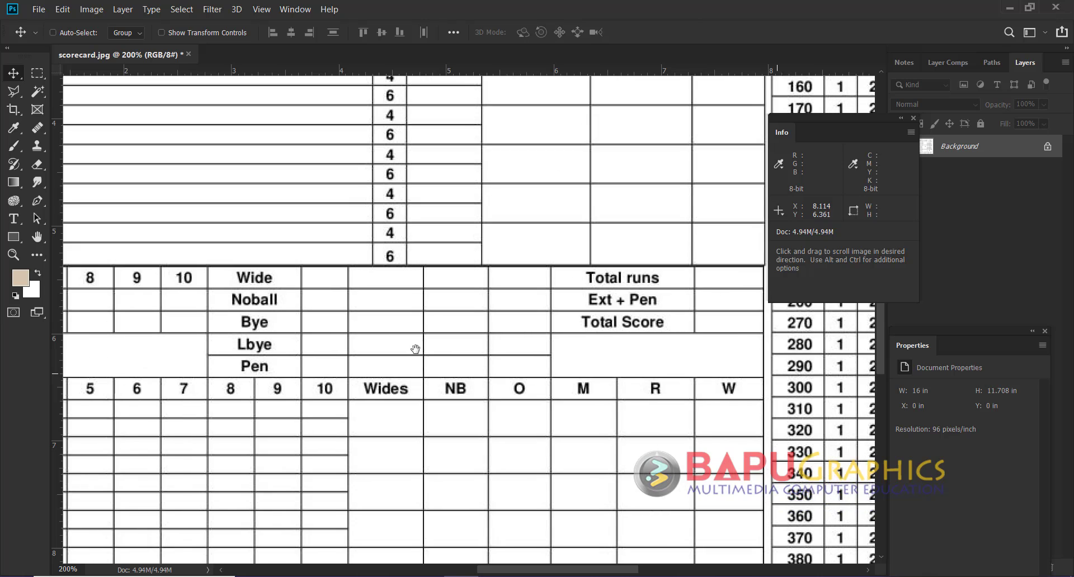
pyautogui.hscroll(3, 554, 375)
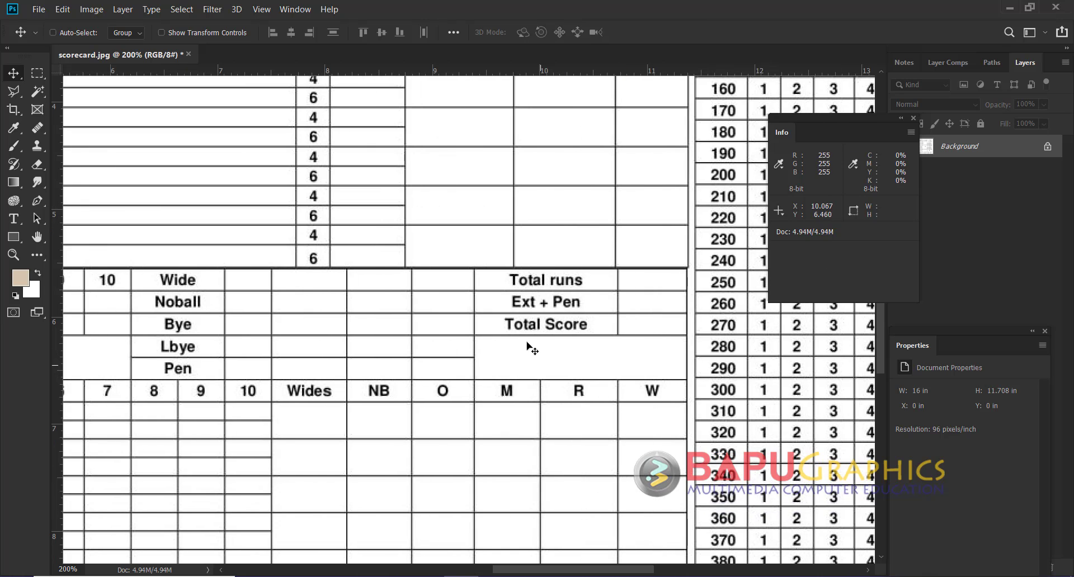
pyautogui.moveTo(278, 372); pyautogui.dragTo(389, 353)
pyautogui.moveTo(269, 401); pyautogui.dragTo(607, 403)
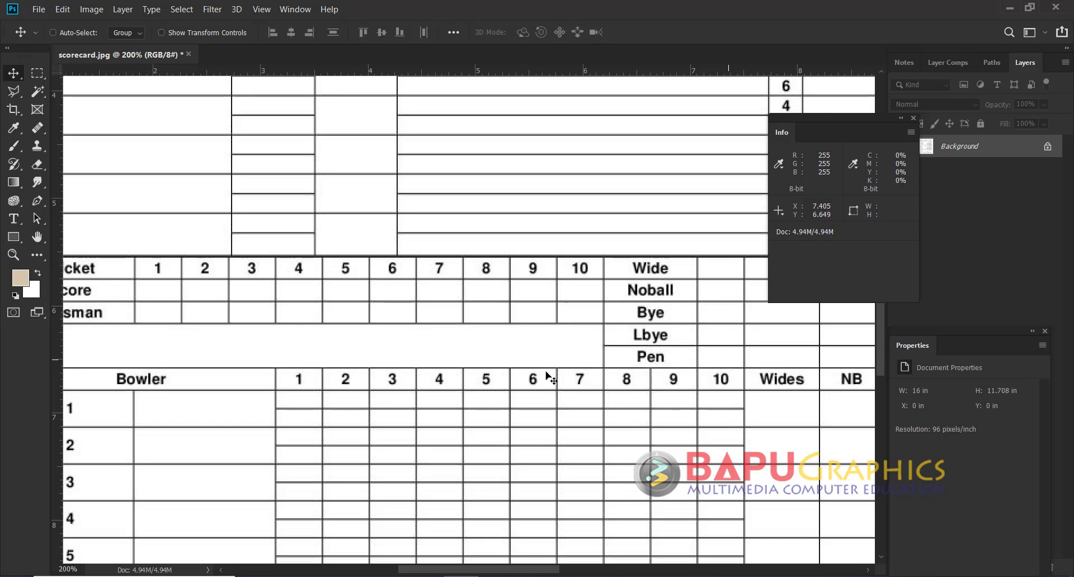
pyautogui.click(670, 575)
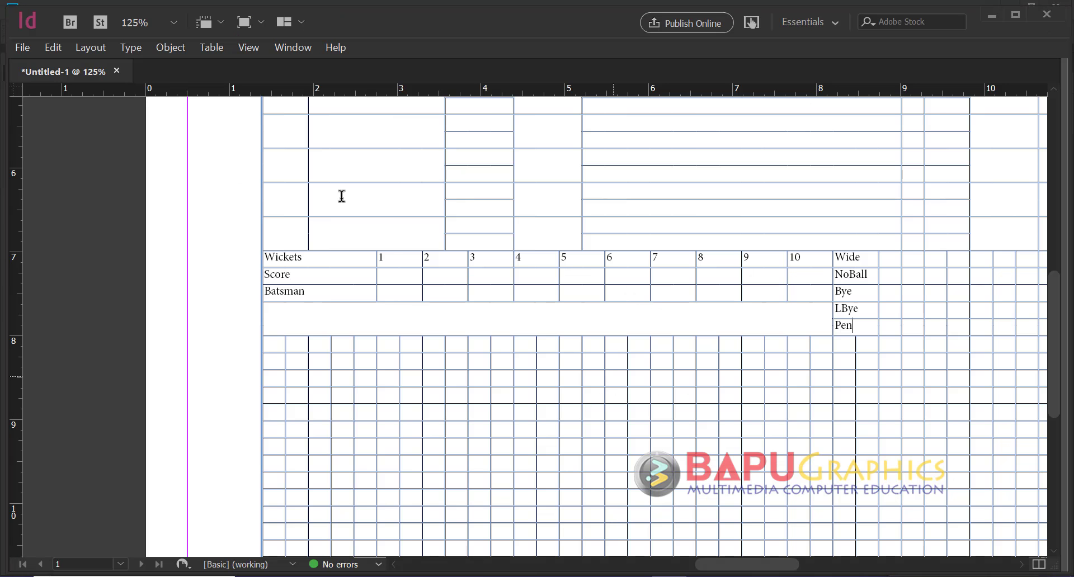
# Copy the numbered cells 1 to 10 from the Wickets row into the row below Pen, starting at the tenth column
pyautogui.moveTo(448, 262); pyautogui.dragTo(796, 261)
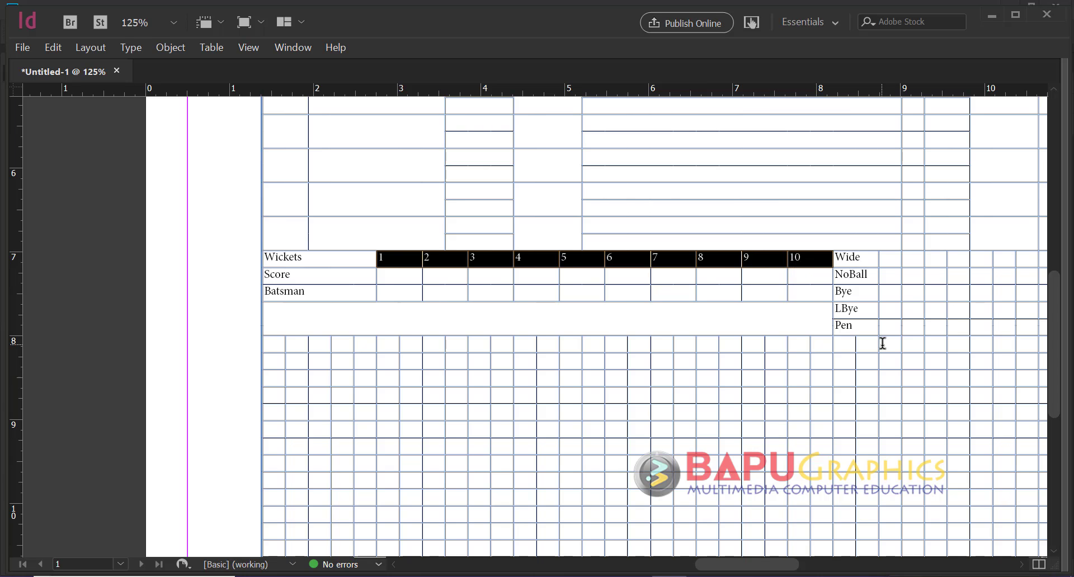
pyautogui.hotkey('alt', 'Tab')
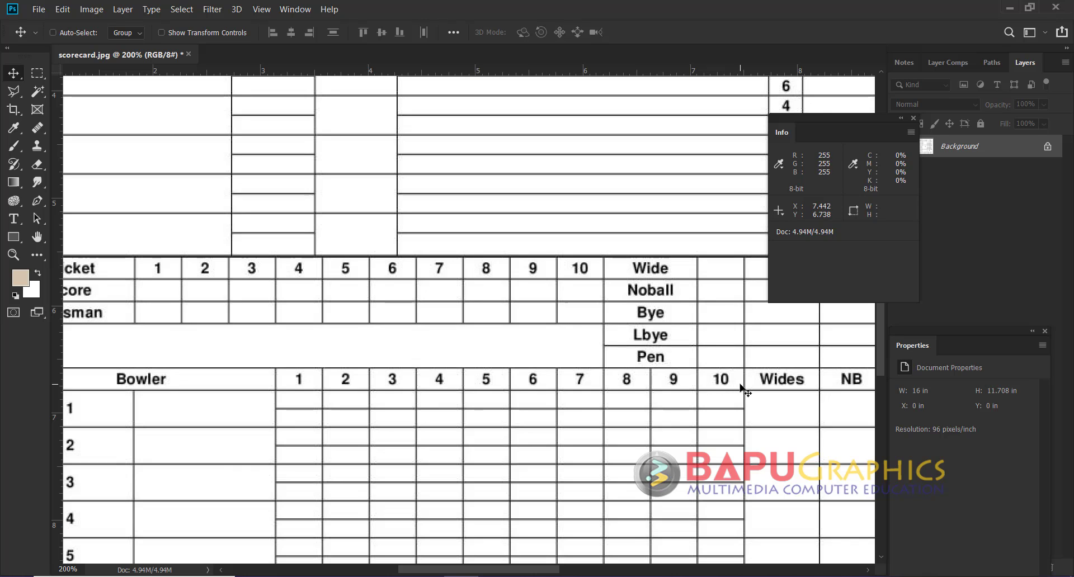
pyautogui.hotkey('alt', 'Tab')
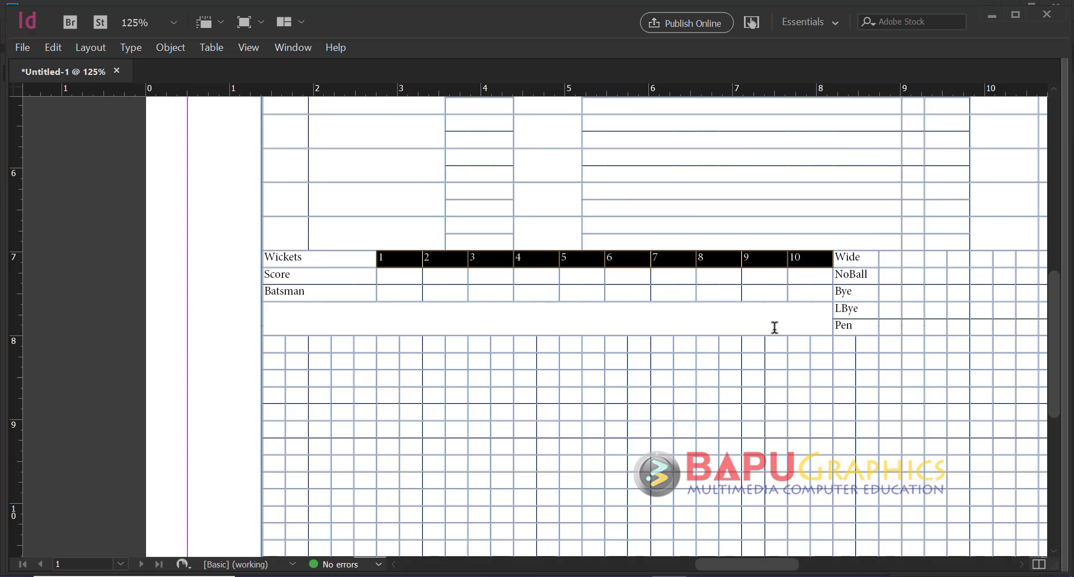
pyautogui.moveTo(905, 344); pyautogui.dragTo(484, 349)
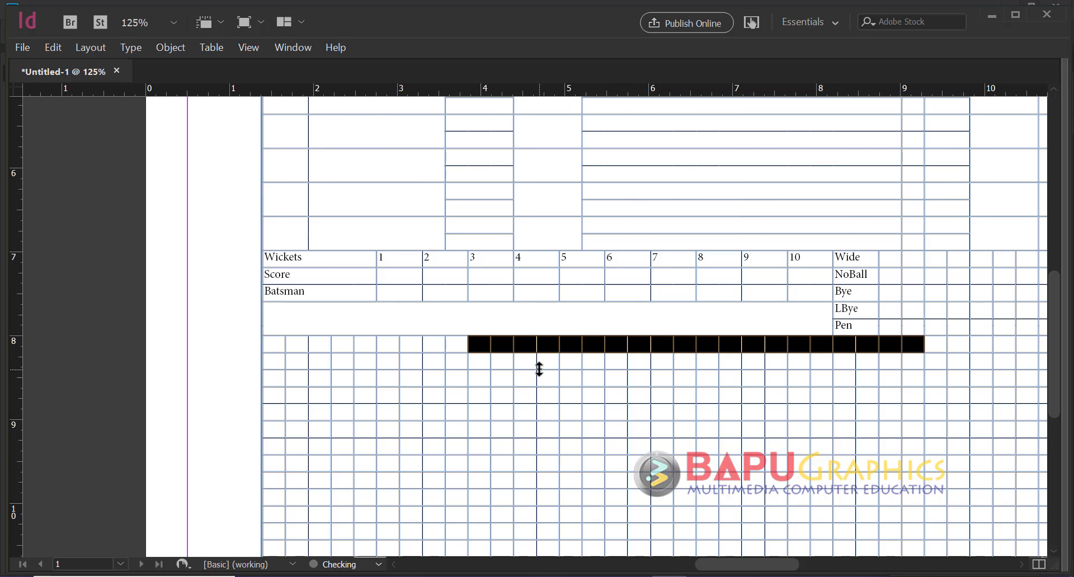
pyautogui.hotkey('ctrl', 'v')
pyautogui.click(818, 440)
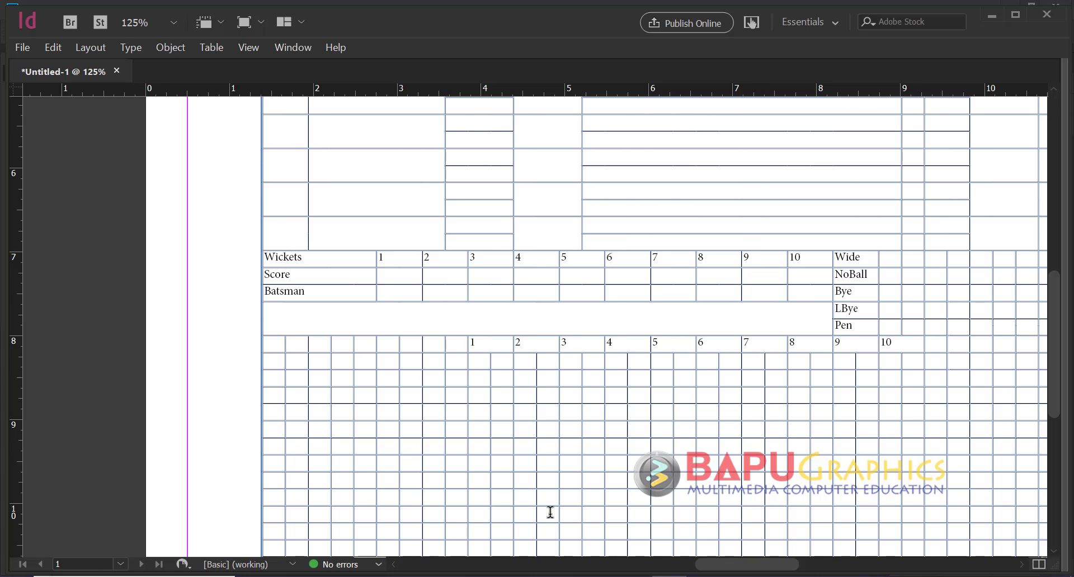
# Check the Bowler heading in the Photoshop scorecard and merge the nine cells before the copied 1 in InDesign
pyautogui.hotkey('alt', 'Tab')
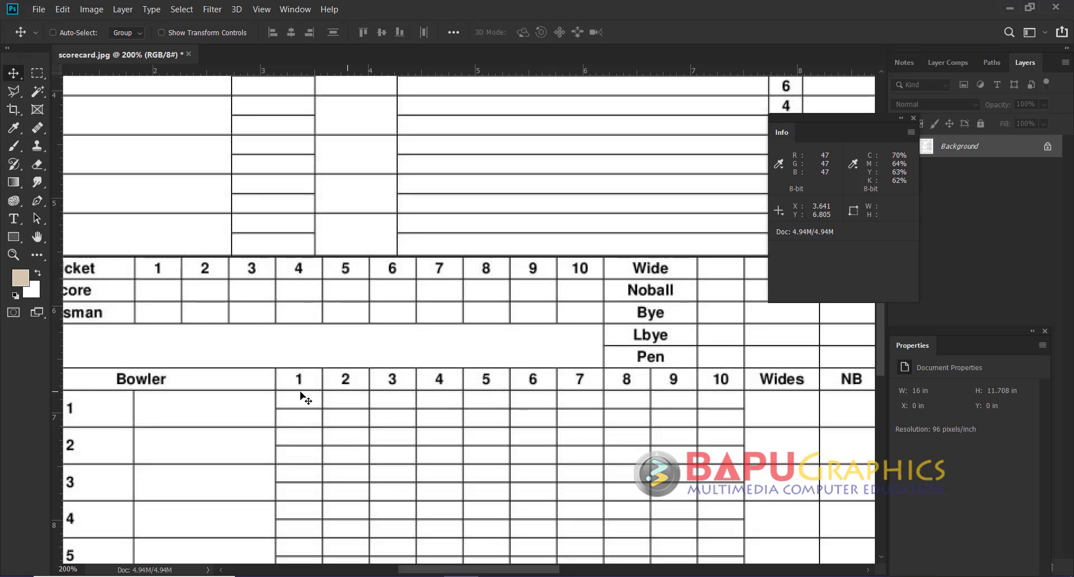
pyautogui.moveTo(378, 399); pyautogui.dragTo(565, 364)
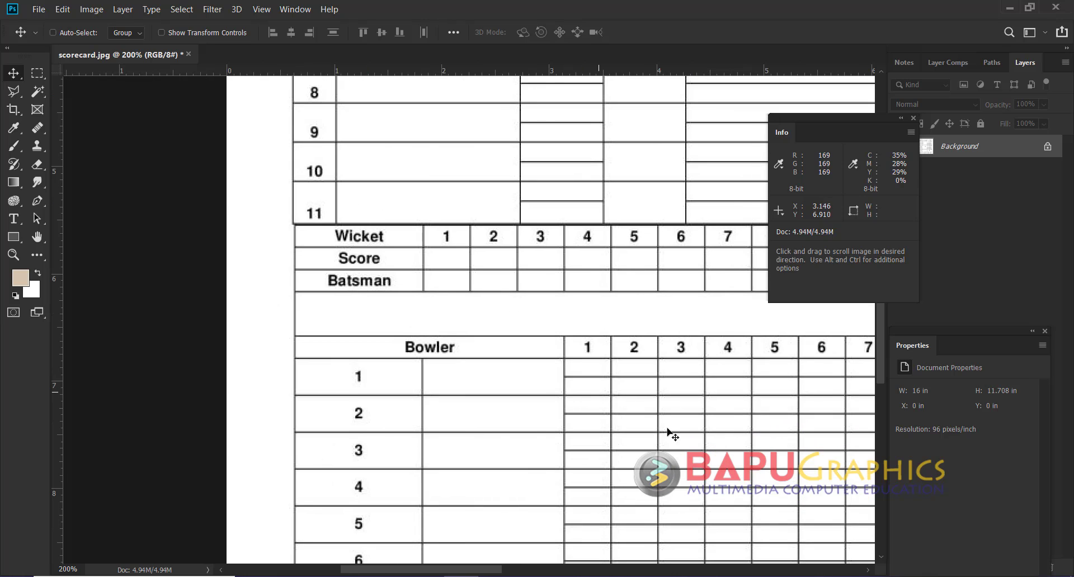
pyautogui.hotkey('alt', 'Tab')
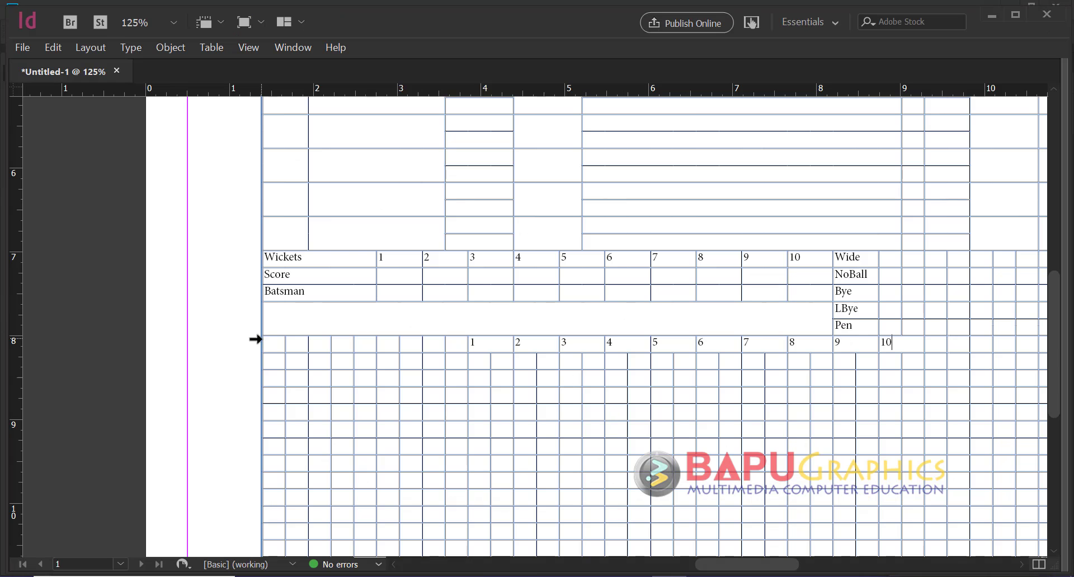
pyautogui.moveTo(274, 342); pyautogui.dragTo(453, 348)
pyautogui.rightClick(453, 349)
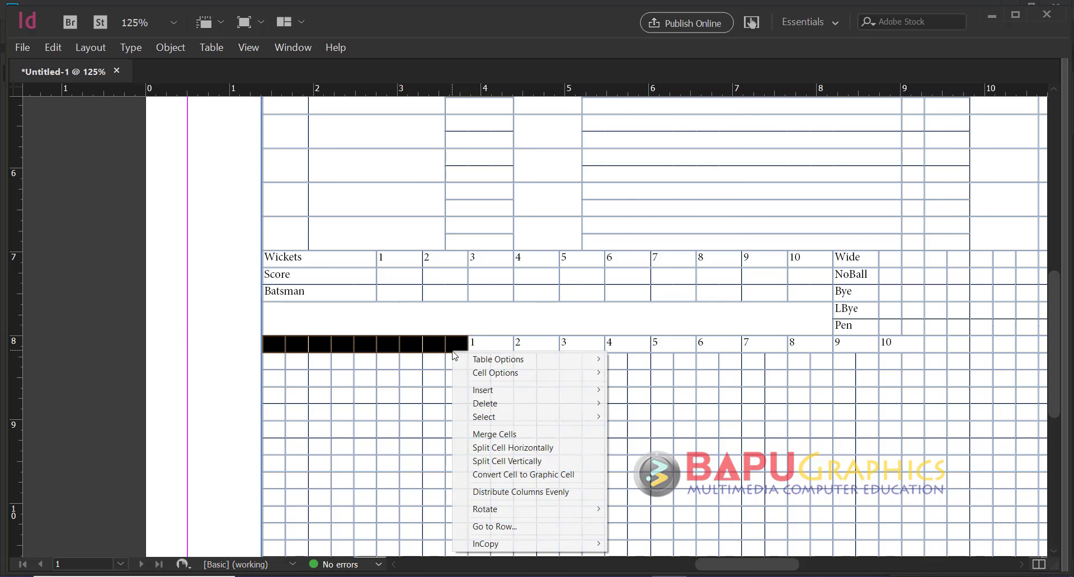
pyautogui.click(544, 434)
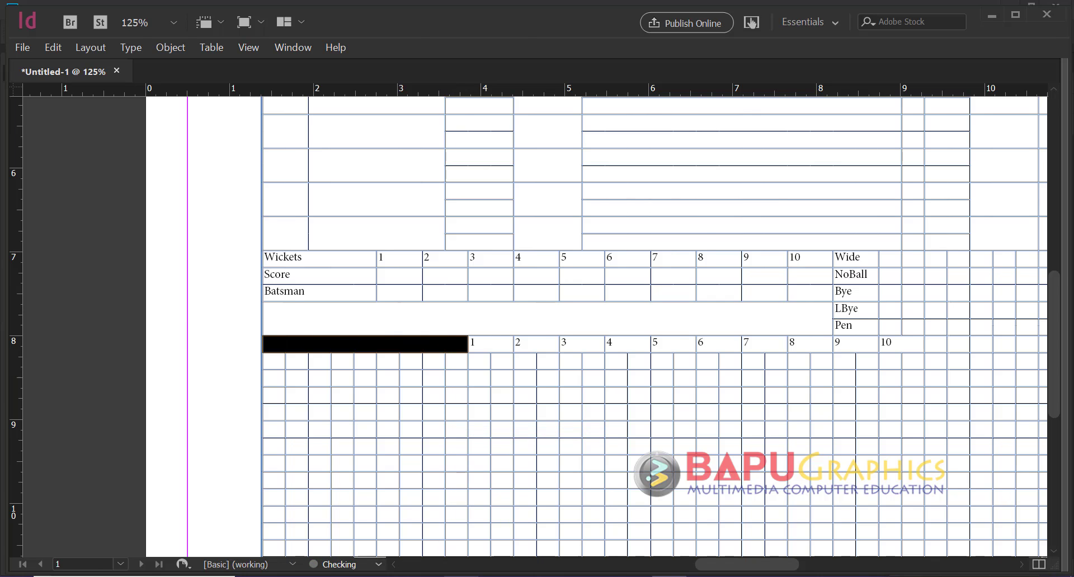
# Try to merge the nine-column, two-row block below the merged bowling header cell, and compare it with the Photoshop scorecard
pyautogui.hotkey('alt', 'Tab')
pyautogui.scroll(-5, 487, 426)
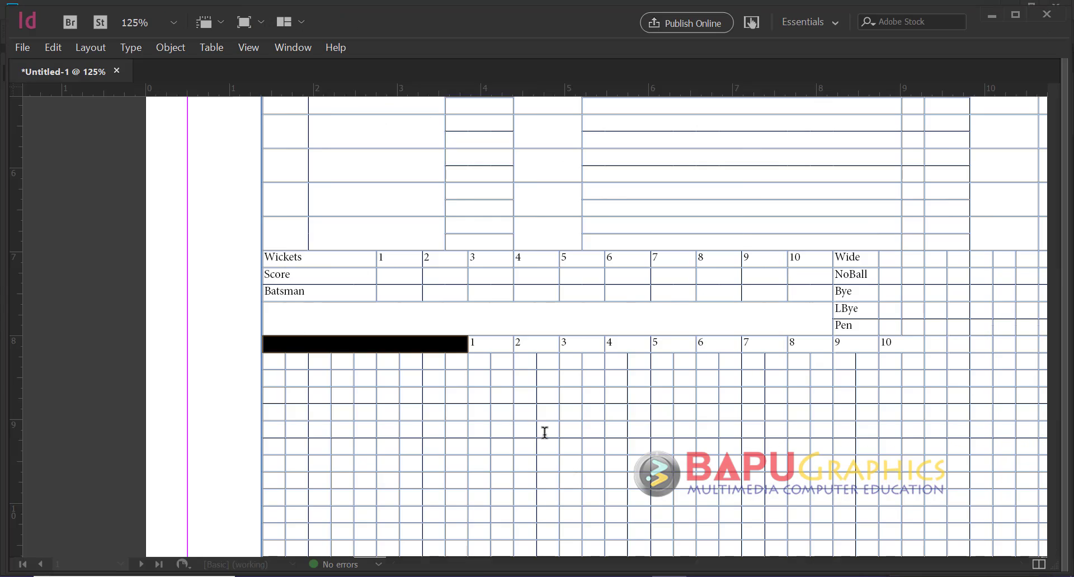
pyautogui.click(704, 575)
pyautogui.scroll(-3, 304, 390)
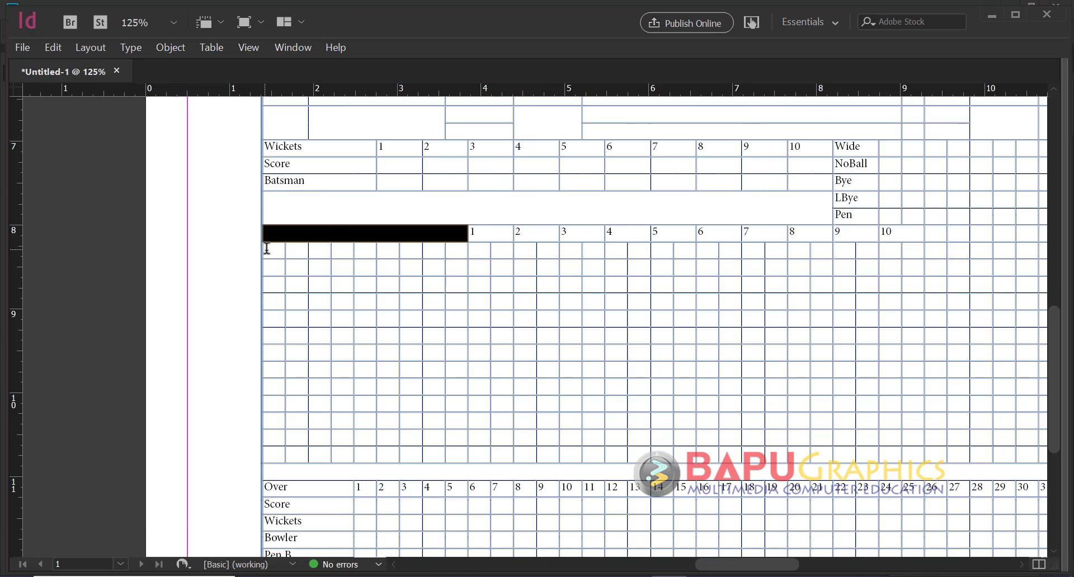
pyautogui.moveTo(273, 249); pyautogui.dragTo(454, 269)
pyautogui.rightClick(455, 269)
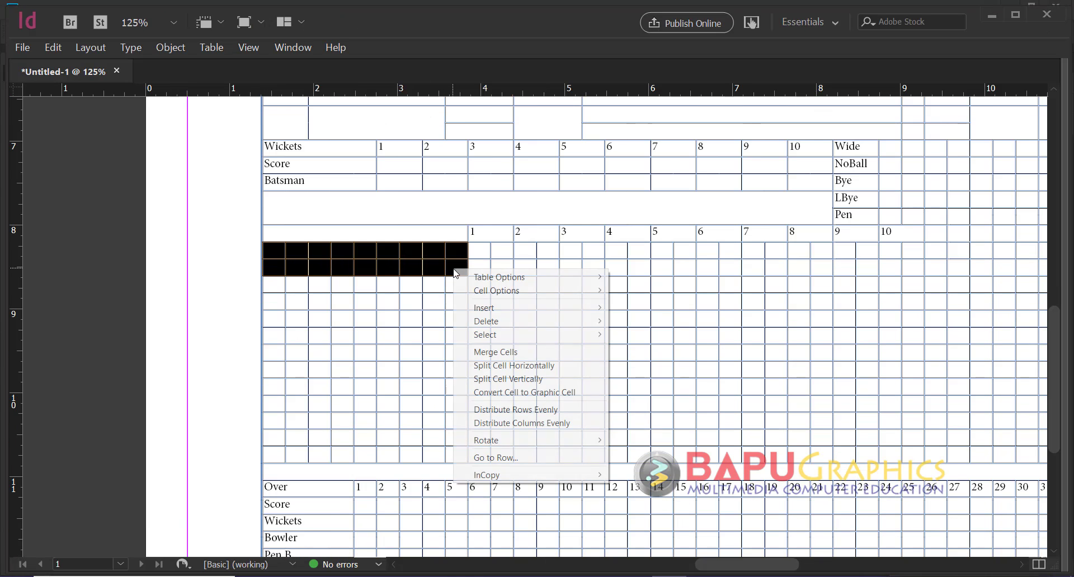
pyautogui.click(557, 353)
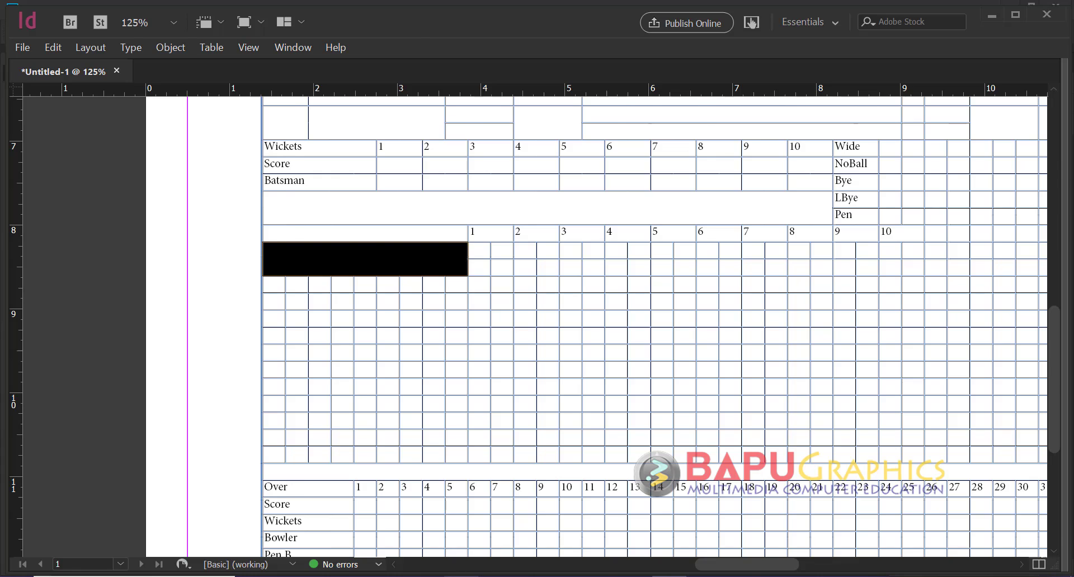
pyautogui.click(461, 575)
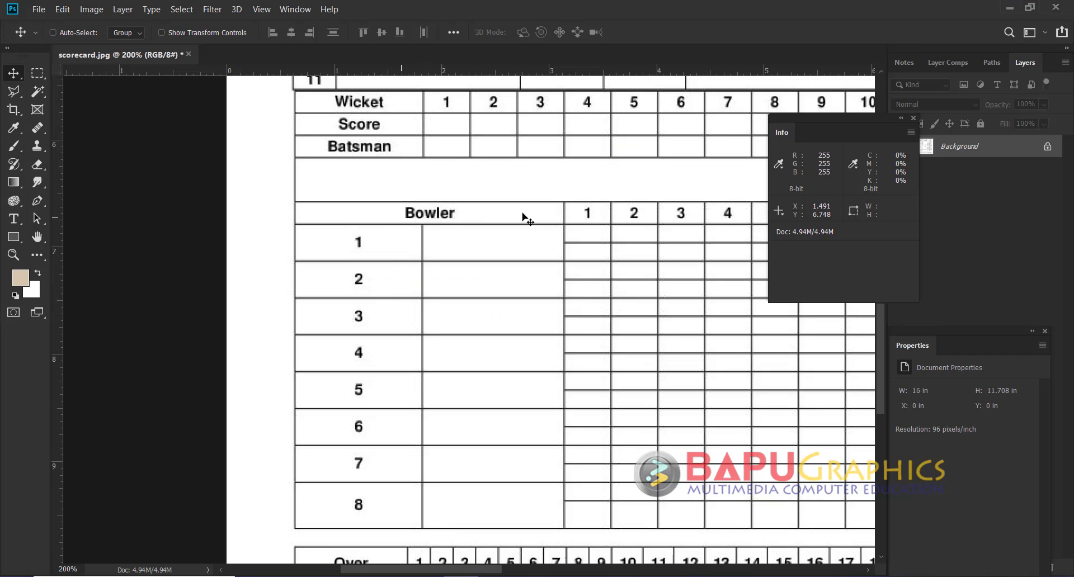
pyautogui.click(708, 575)
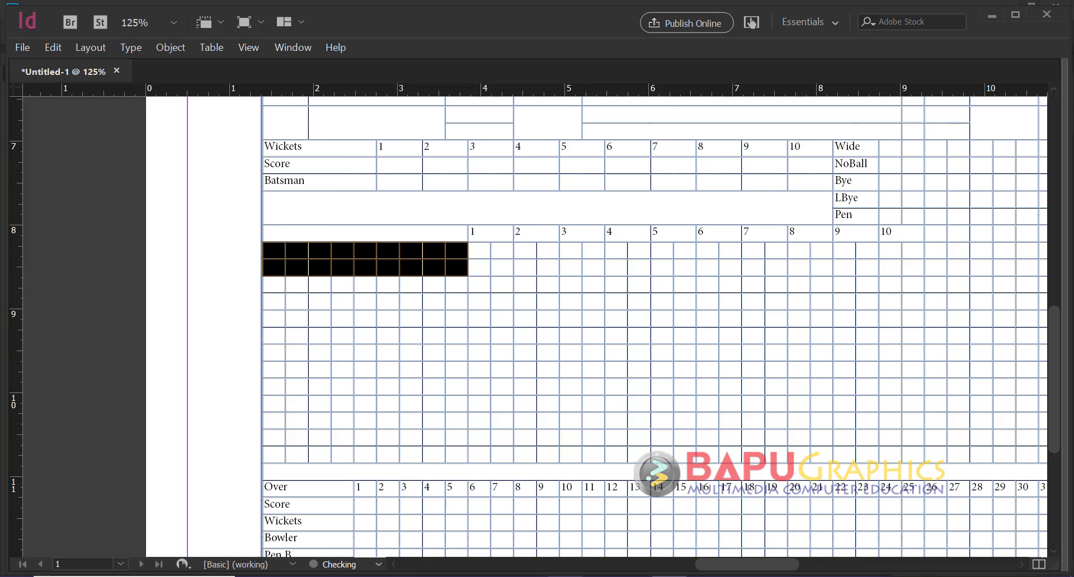
# Following the Photoshop bowler grid, merge the first four columns across the two rows below the bowling header, and likewise the next five columns
pyautogui.click(461, 575)
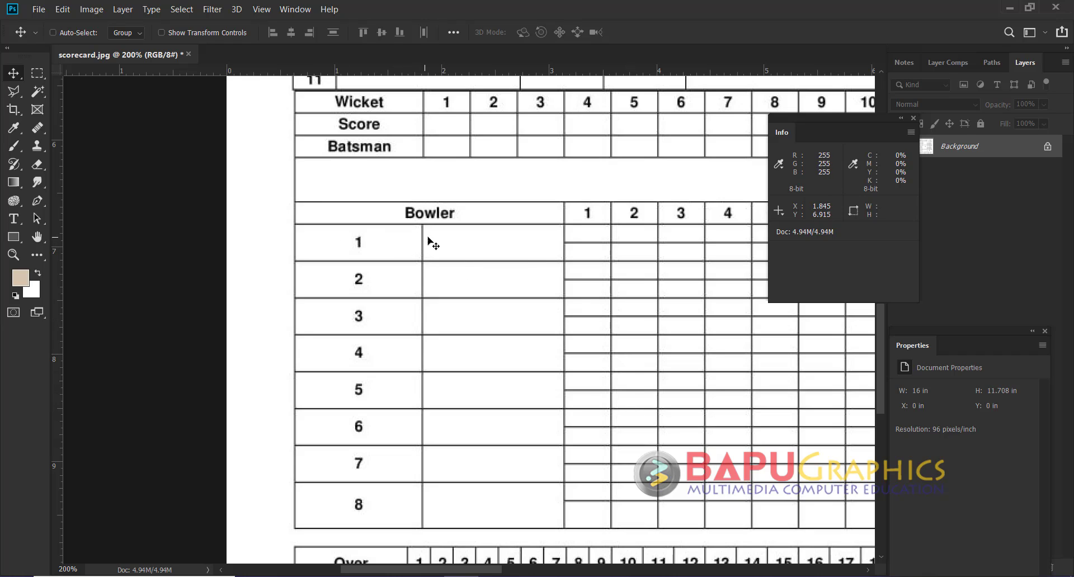
pyautogui.hotkey('alt', 'Tab')
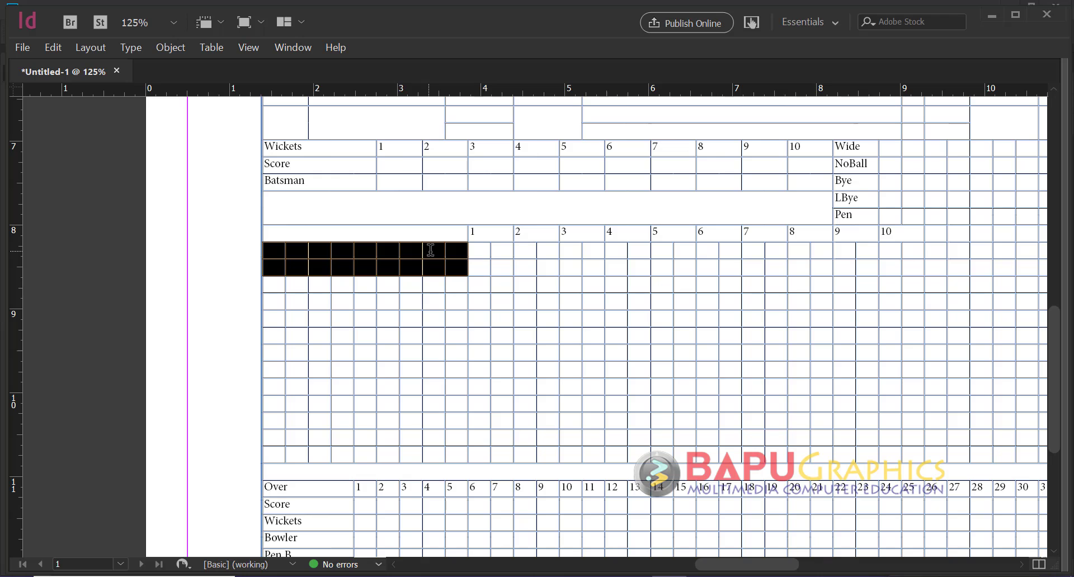
pyautogui.moveTo(272, 252); pyautogui.dragTo(341, 263)
pyautogui.rightClick(341, 263)
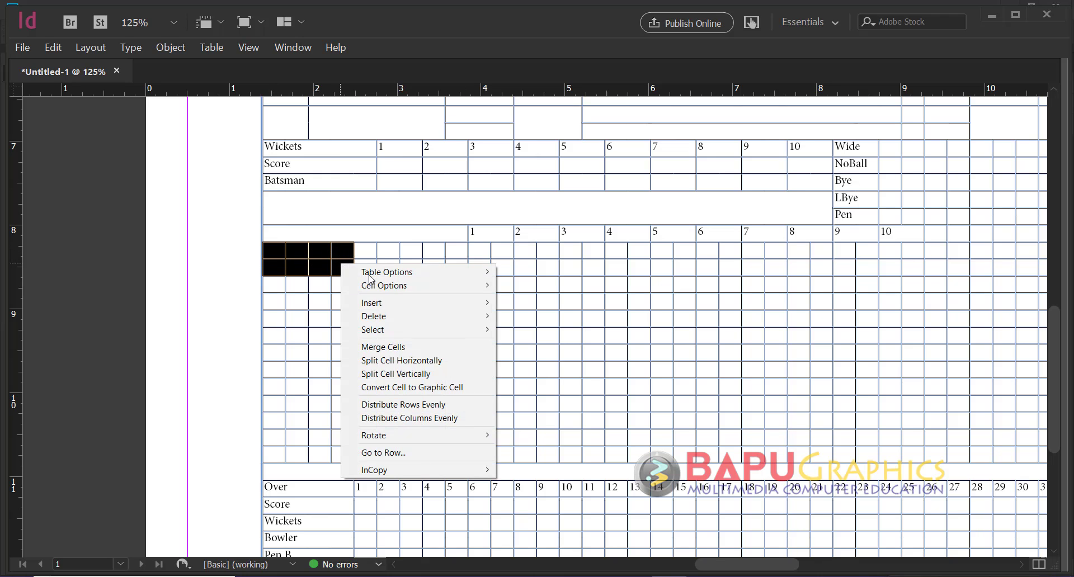
pyautogui.click(395, 348)
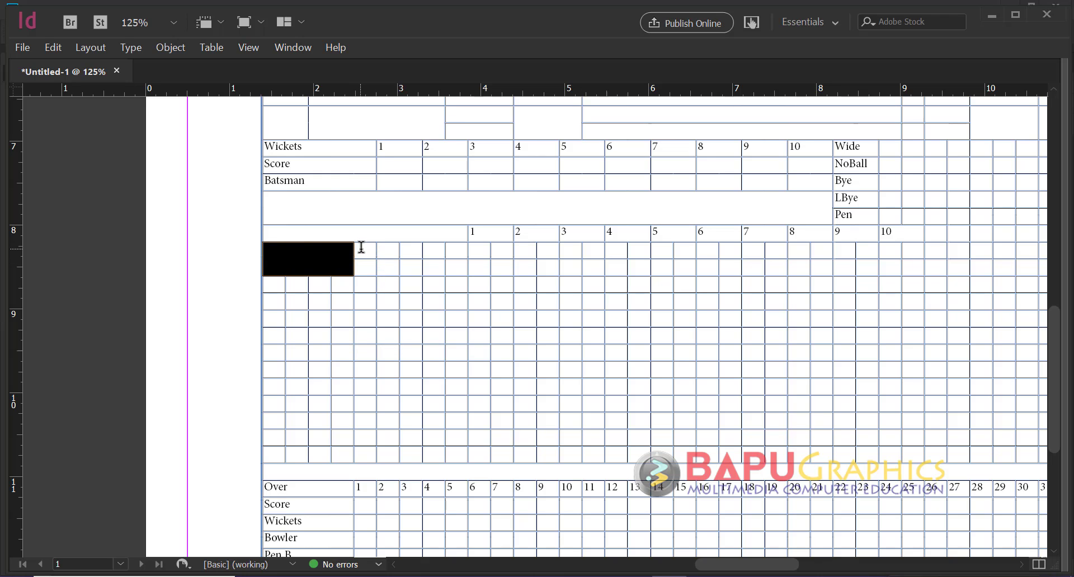
pyautogui.moveTo(361, 247); pyautogui.dragTo(456, 267)
pyautogui.rightClick(456, 272)
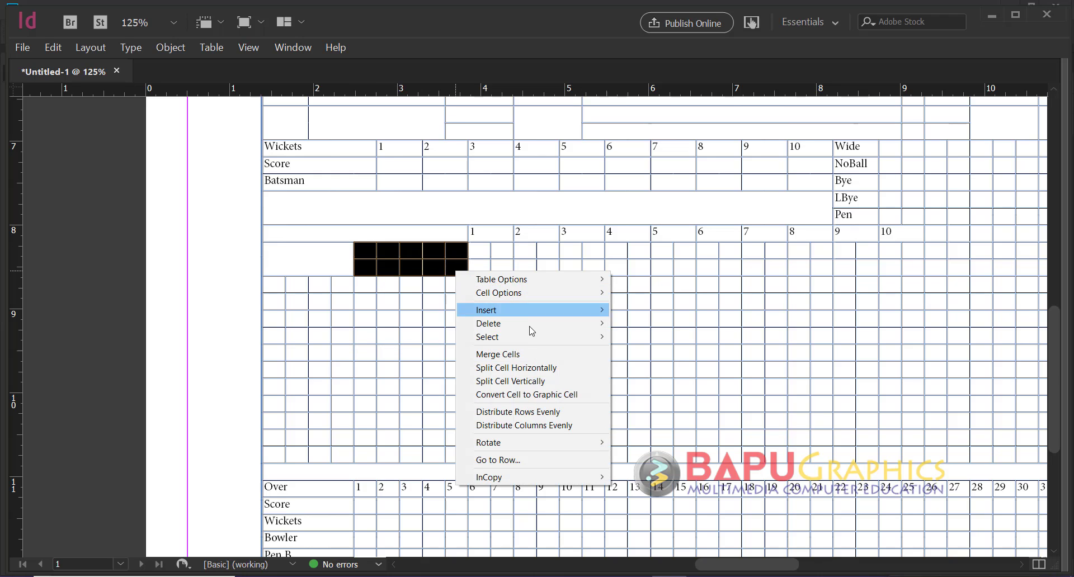
pyautogui.click(528, 355)
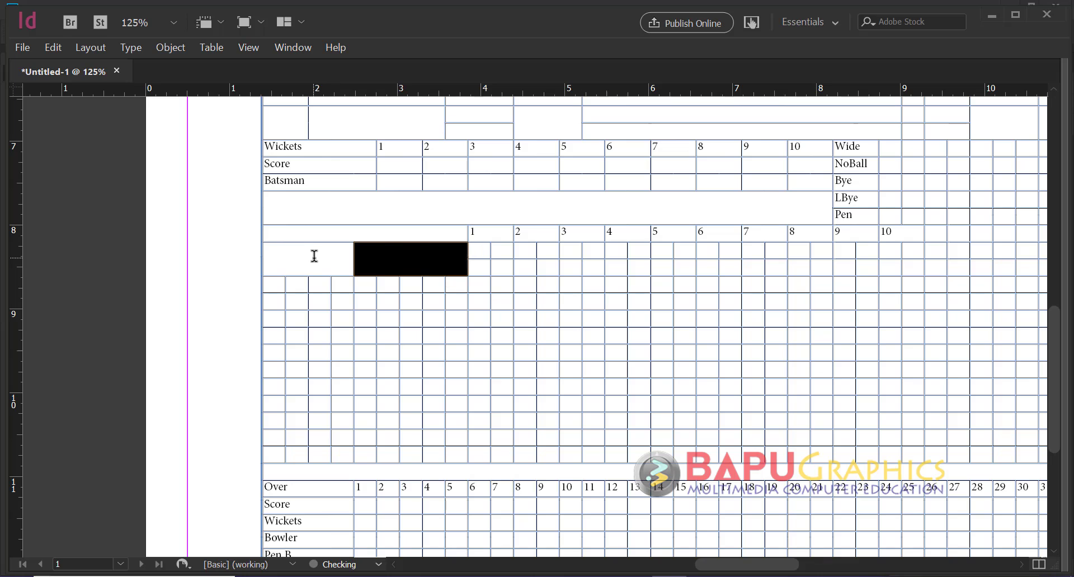
# Copy the merged cell pair down the bowling section to form six two-row bowler entries
pyautogui.moveTo(315, 256); pyautogui.dragTo(391, 262)
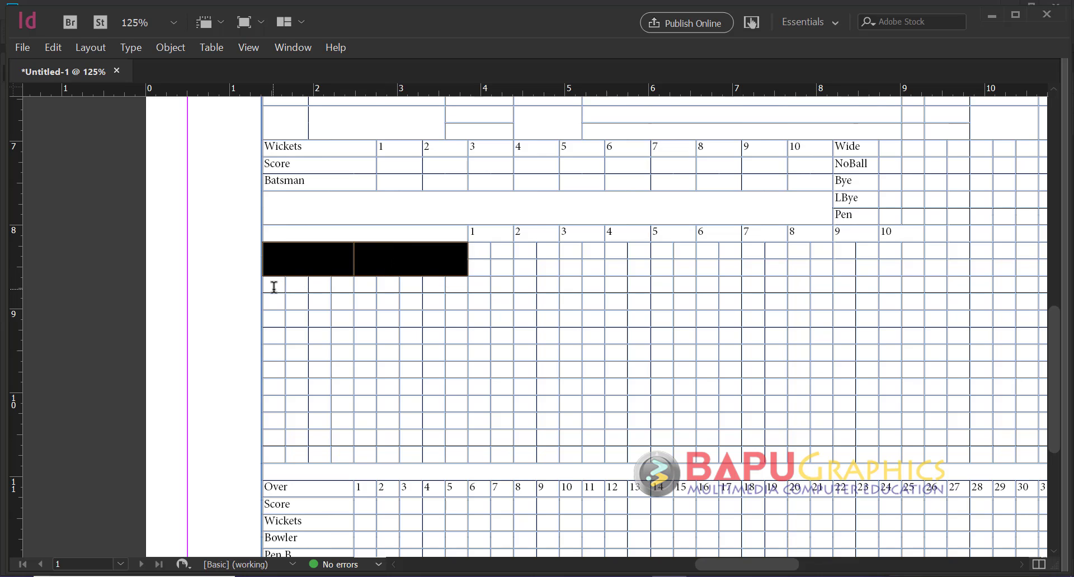
pyautogui.moveTo(274, 287); pyautogui.dragTo(459, 451)
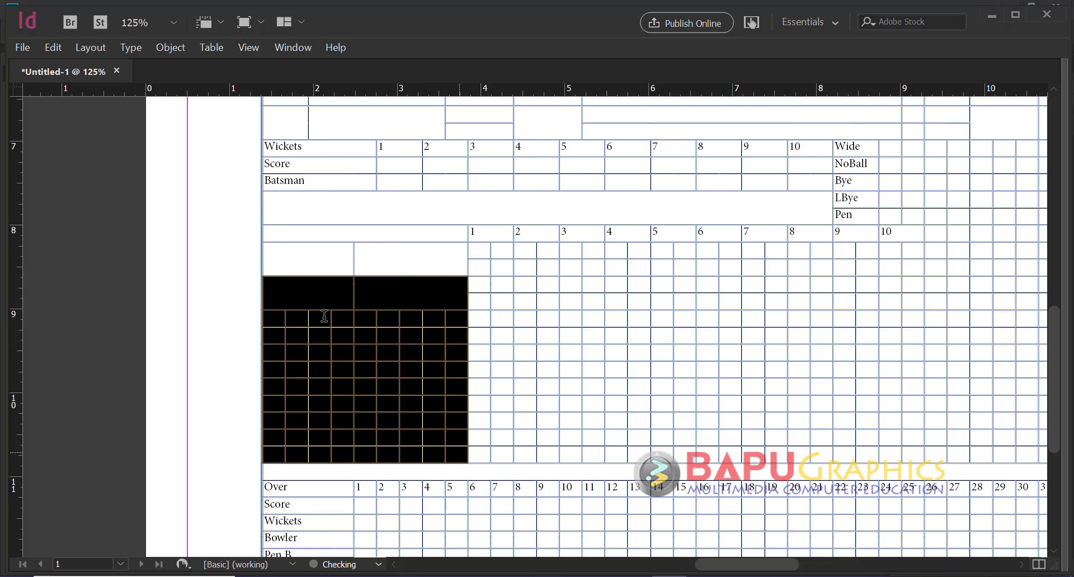
pyautogui.click(316, 294)
pyautogui.moveTo(306, 258); pyautogui.dragTo(417, 293)
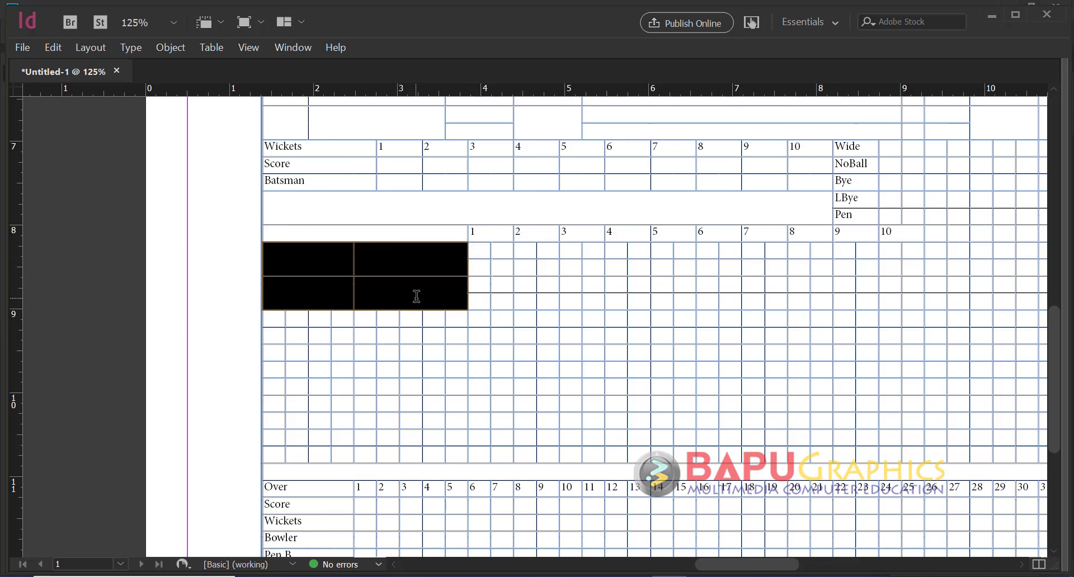
pyautogui.moveTo(273, 321); pyautogui.dragTo(457, 447)
pyautogui.hotkey('ctrl', 'z')
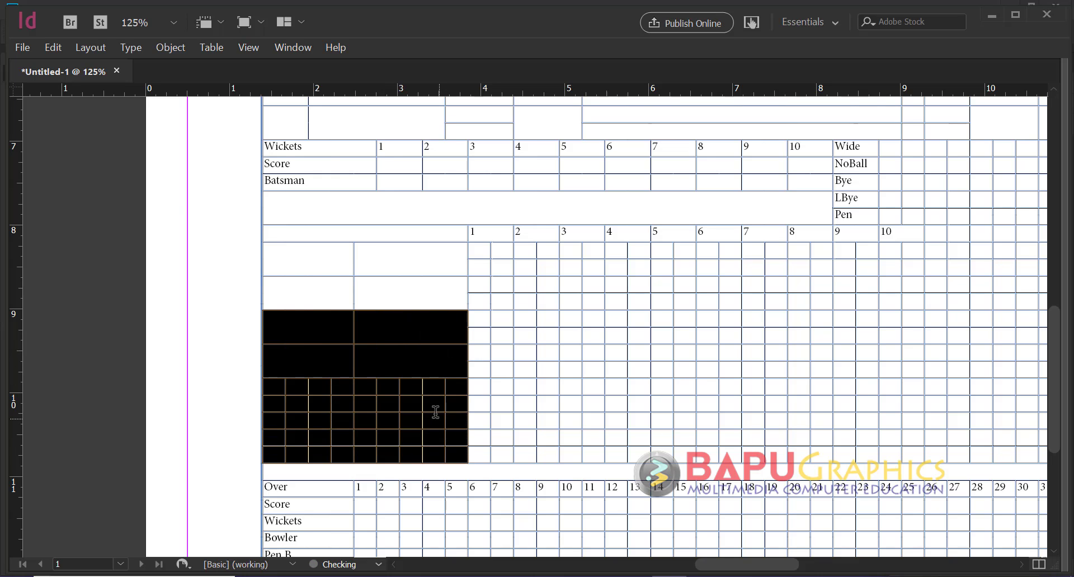
pyautogui.moveTo(276, 386); pyautogui.dragTo(448, 424)
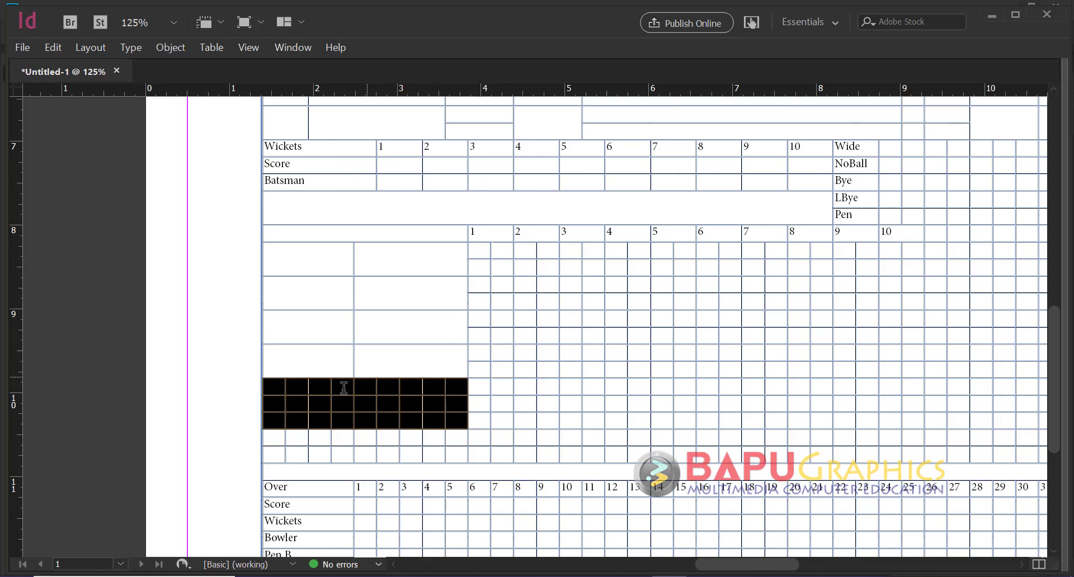
pyautogui.moveTo(272, 385); pyautogui.dragTo(450, 439)
pyautogui.hotkey('ctrl', 'v')
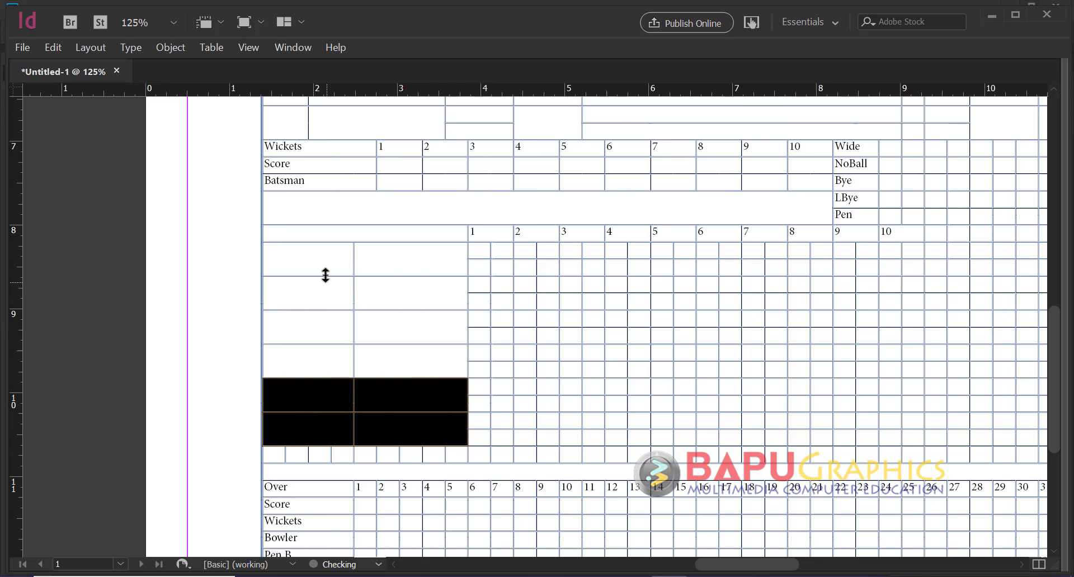
pyautogui.click(321, 266)
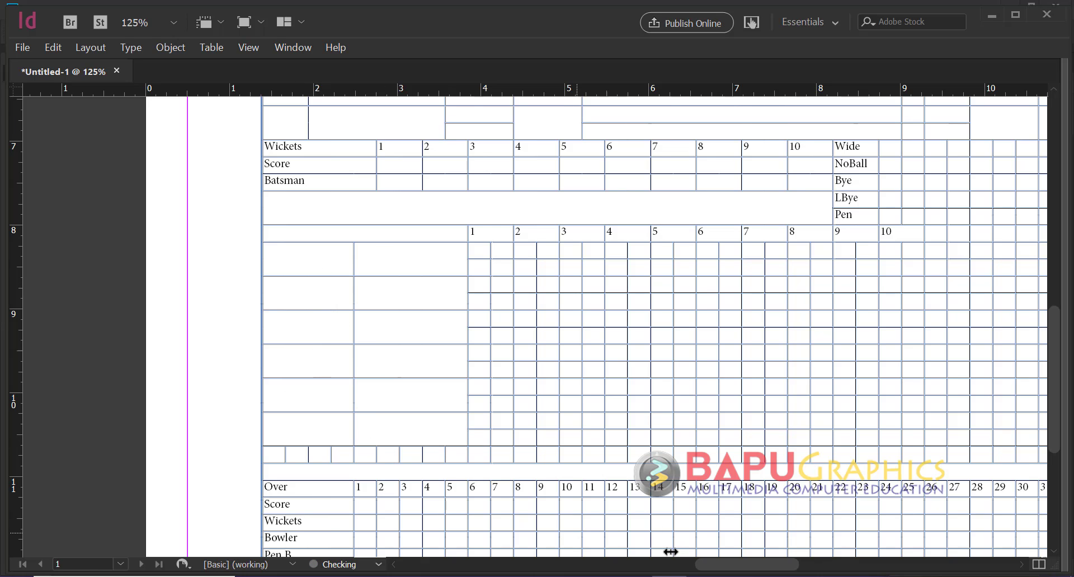
# Compare the bowler rows in the InDesign table with the Bowler section of the Photoshop scorecard
pyautogui.scroll(-3, 587, 497)
pyautogui.scroll(3, 627, 510)
pyautogui.hotkey('alt', 'Tab')
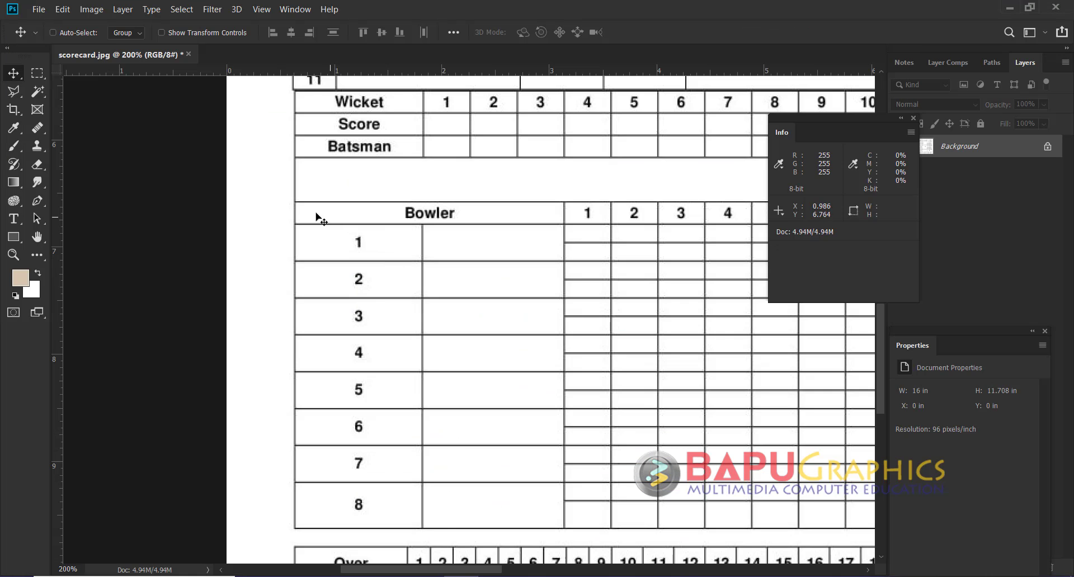
pyautogui.scroll(1, 547, 340)
pyautogui.scroll(-1, 548, 341)
pyautogui.hotkey('alt', 'Tab')
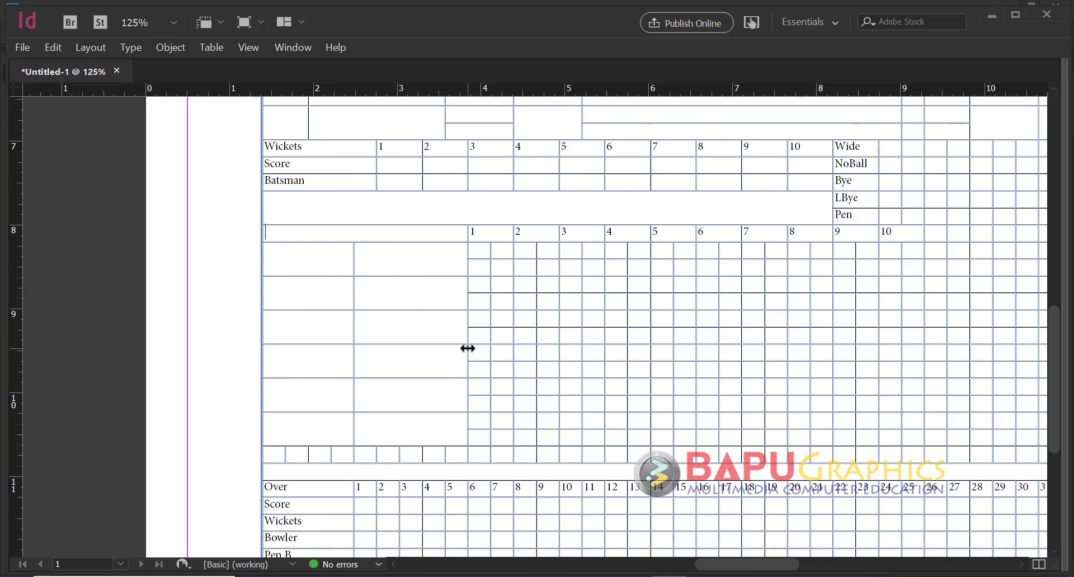
pyautogui.hotkey('alt', 'Tab')
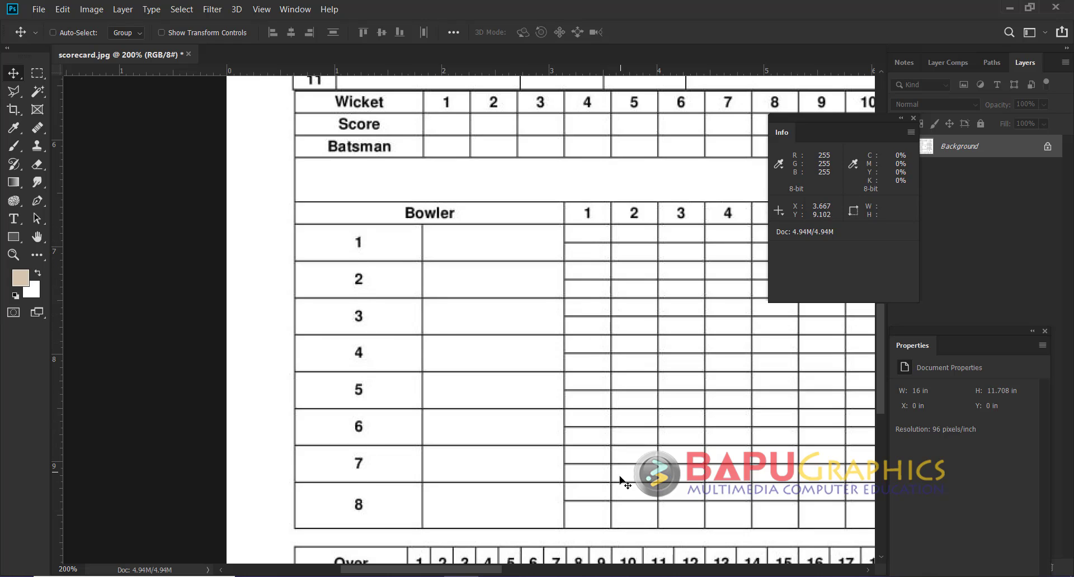
pyautogui.hotkey('alt', 'Tab')
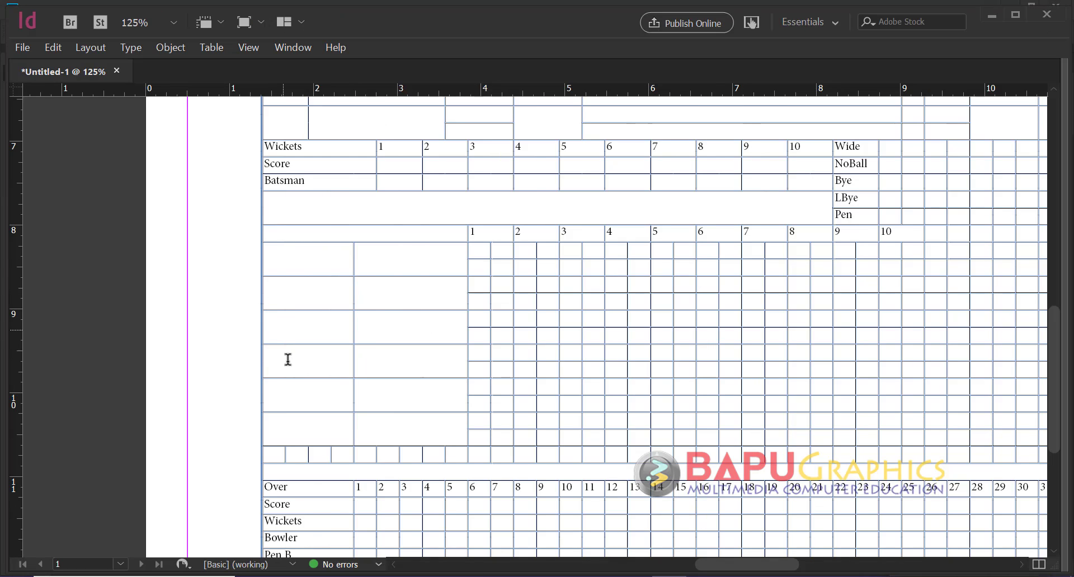
# In the single row below the six bowler entries, merge the first four cells into one and the next five cells into another
pyautogui.click(290, 434)
pyautogui.scroll(-3, 381, 419)
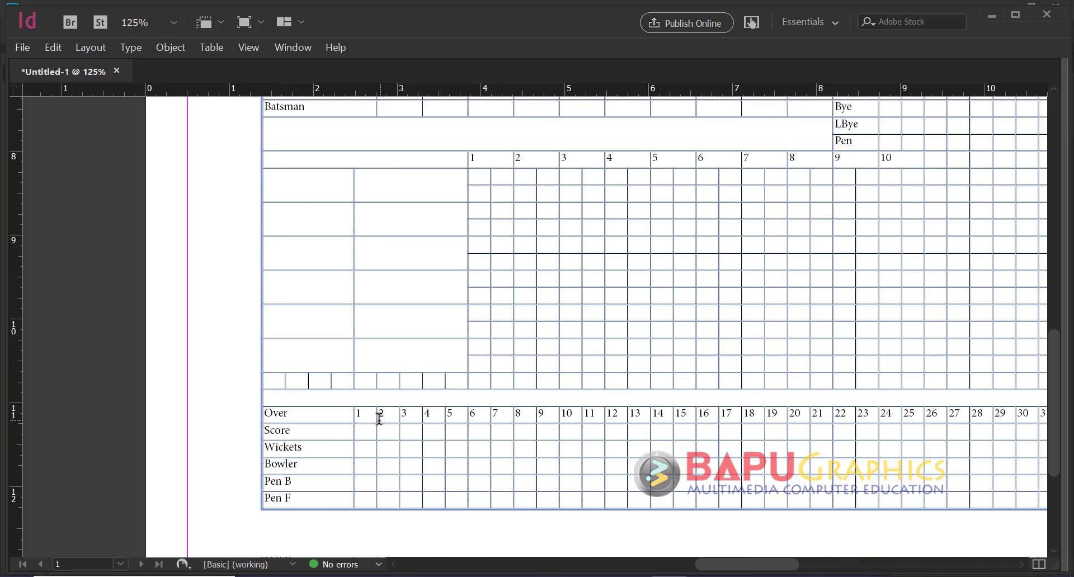
pyautogui.moveTo(274, 380); pyautogui.dragTo(337, 384)
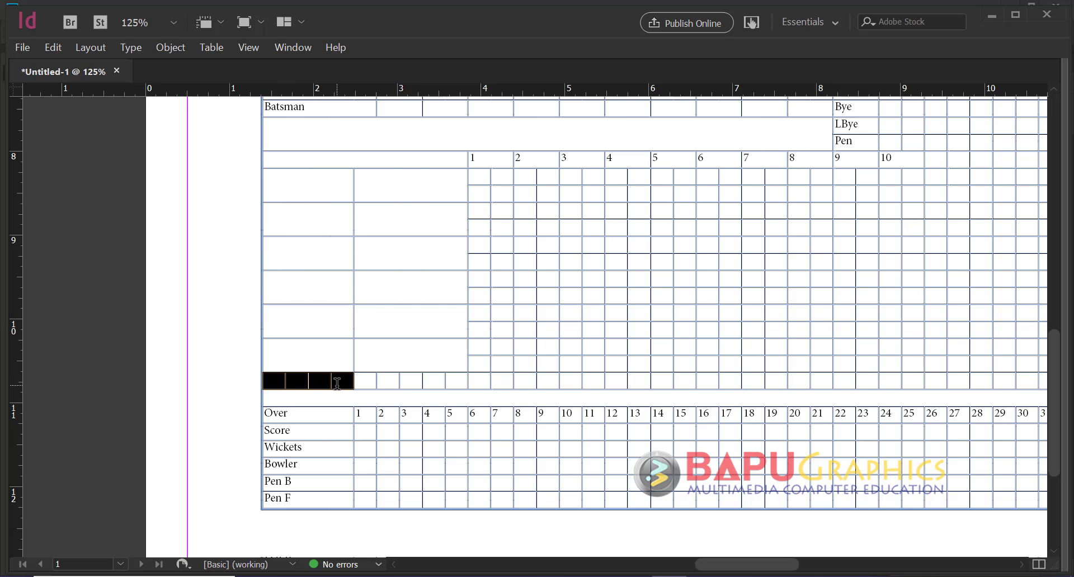
pyautogui.rightClick(337, 384)
pyautogui.click(411, 267)
pyautogui.moveTo(361, 379); pyautogui.dragTo(451, 384)
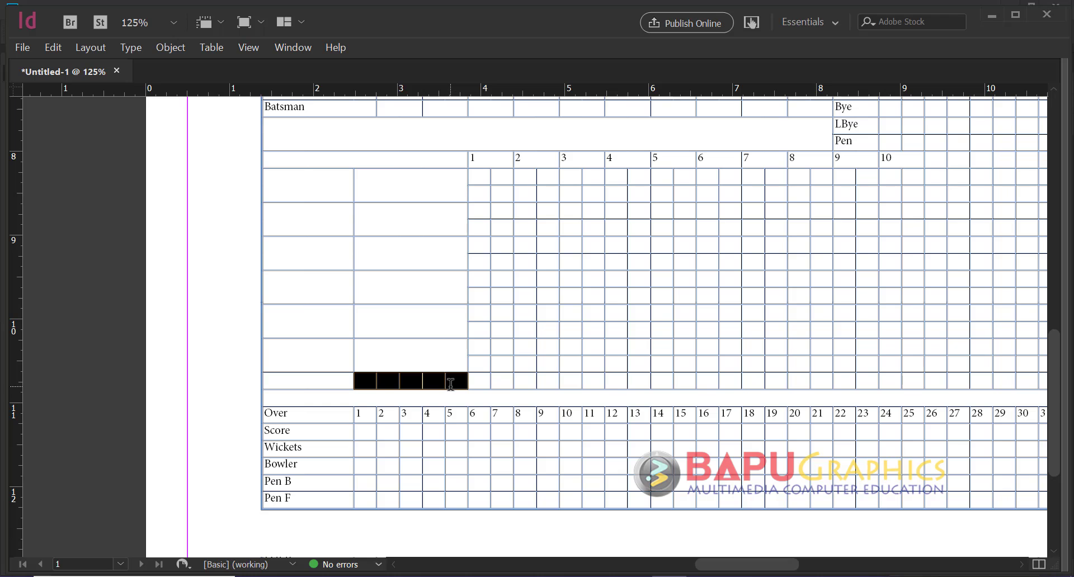
pyautogui.rightClick(450, 384)
pyautogui.click(506, 267)
pyautogui.moveTo(288, 180); pyautogui.dragTo(395, 376)
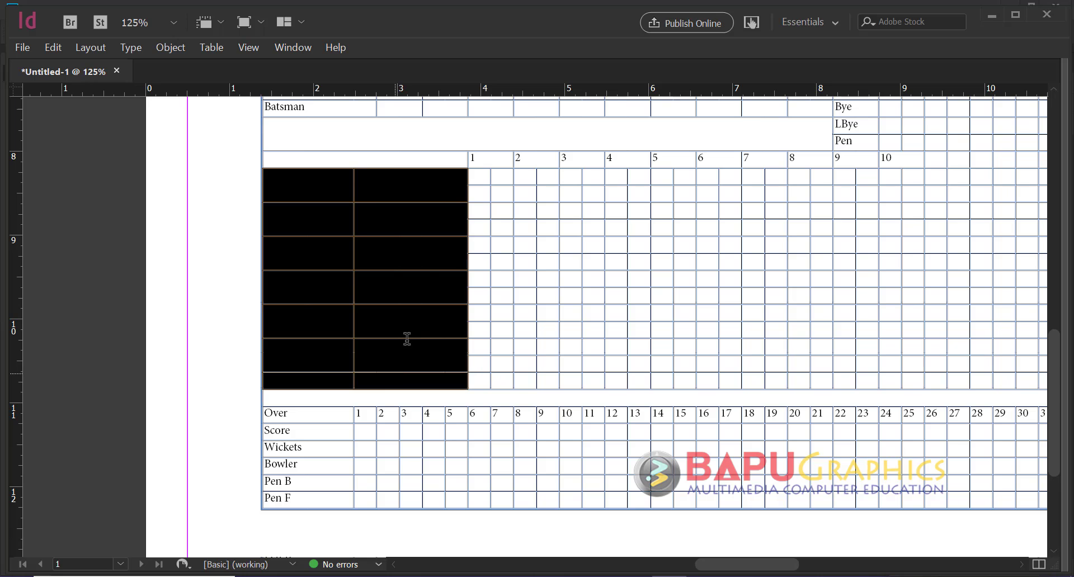
pyautogui.click(416, 251)
# Scale the whole table down slightly inside its text frame to free room for an extra row
pyautogui.scroll(2, 419, 258)
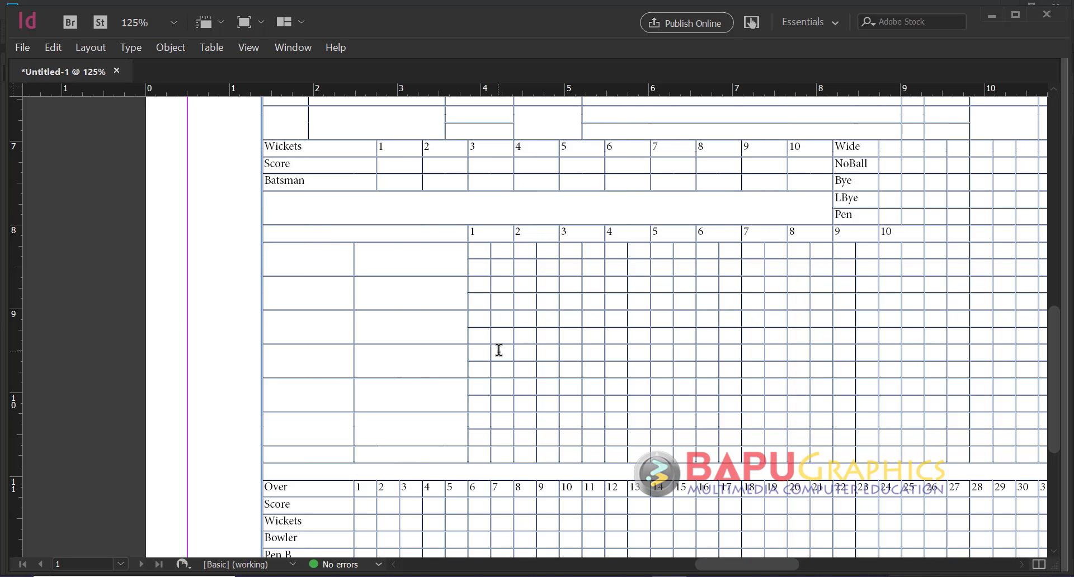
pyautogui.scroll(14, 499, 350)
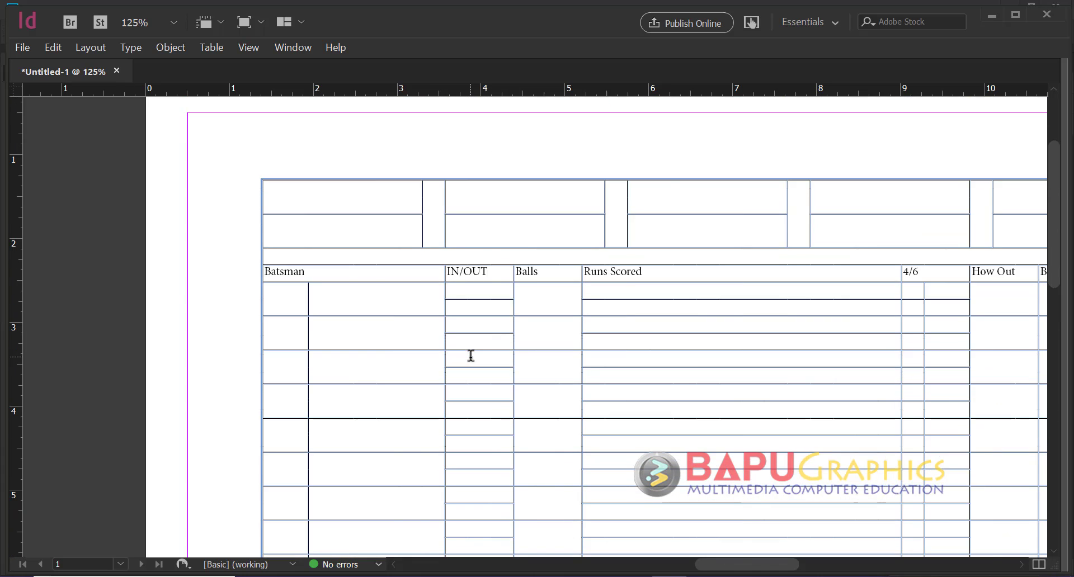
pyautogui.scroll(-19, 471, 356)
pyautogui.scroll(4, 469, 357)
pyautogui.scroll(-2, 469, 357)
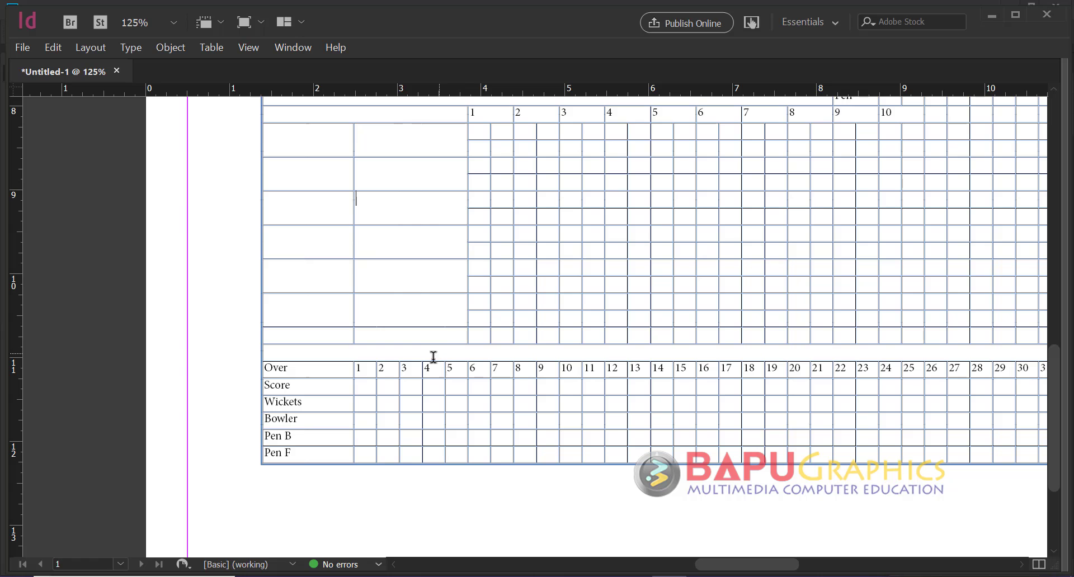
pyautogui.moveTo(756, 563); pyautogui.dragTo(805, 549)
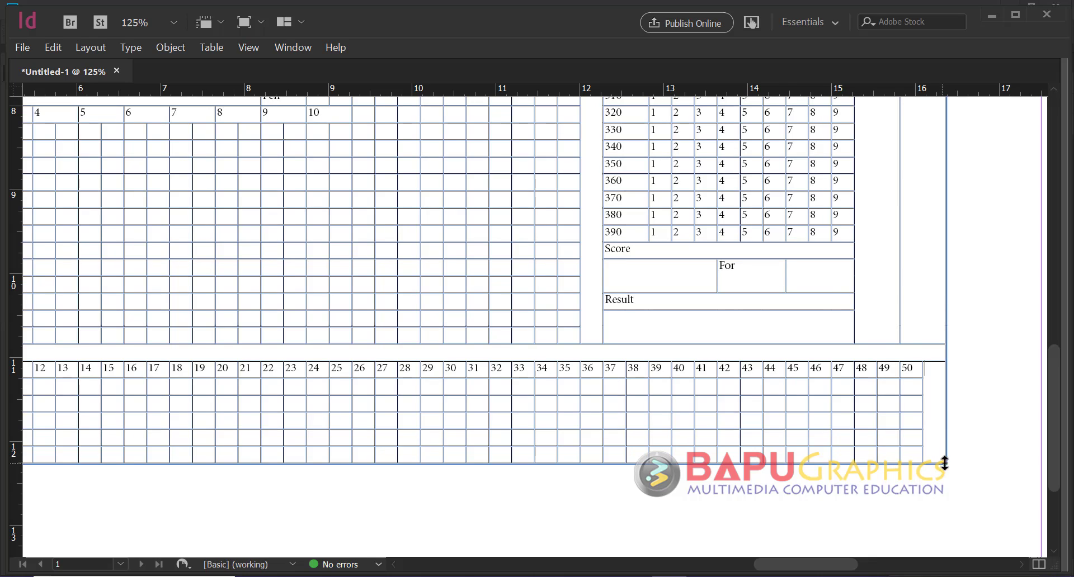
pyautogui.moveTo(947, 465); pyautogui.dragTo(794, 464)
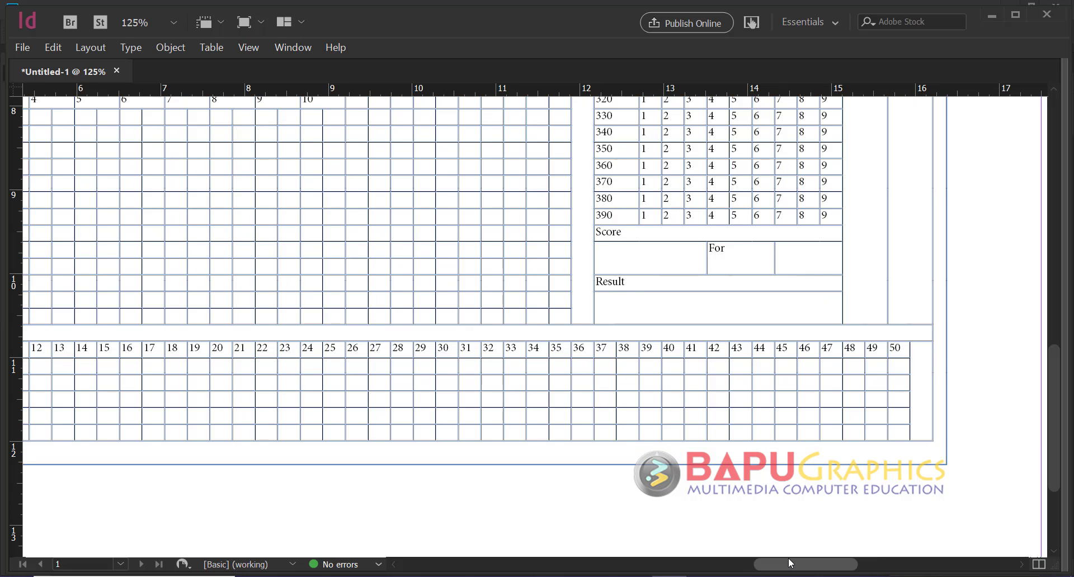
# Insert one row above the last row of the bowling section
pyautogui.moveTo(792, 565); pyautogui.dragTo(717, 566)
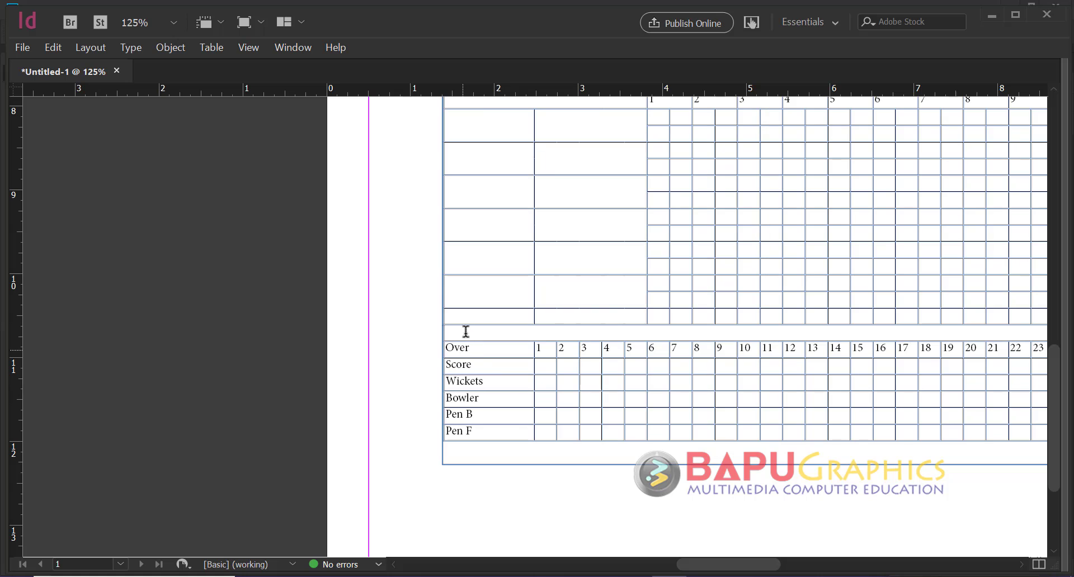
pyautogui.click(436, 317)
pyautogui.rightClick(441, 317)
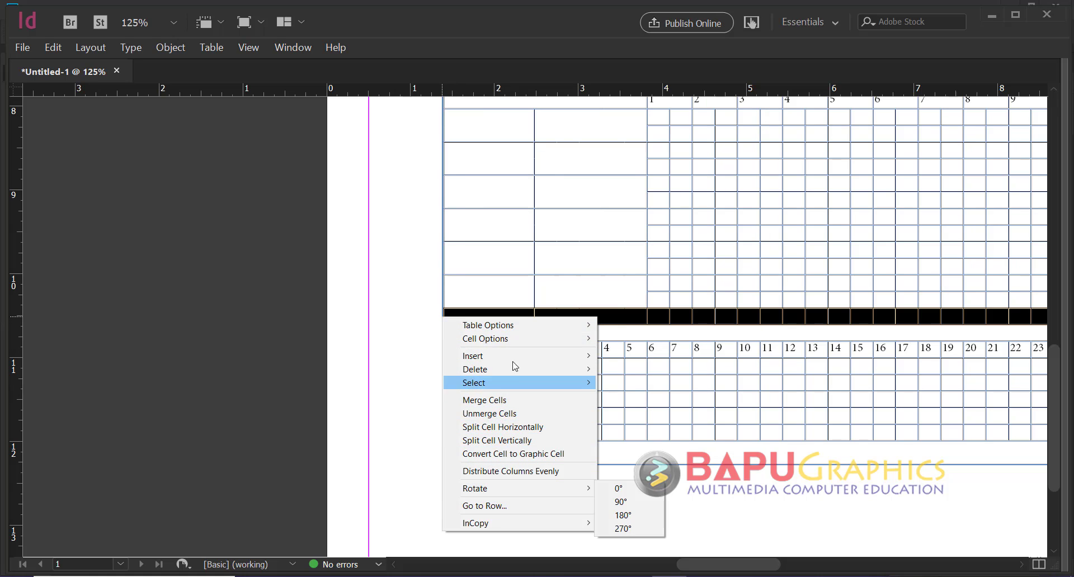
pyautogui.moveTo(517, 358)
pyautogui.click(624, 356)
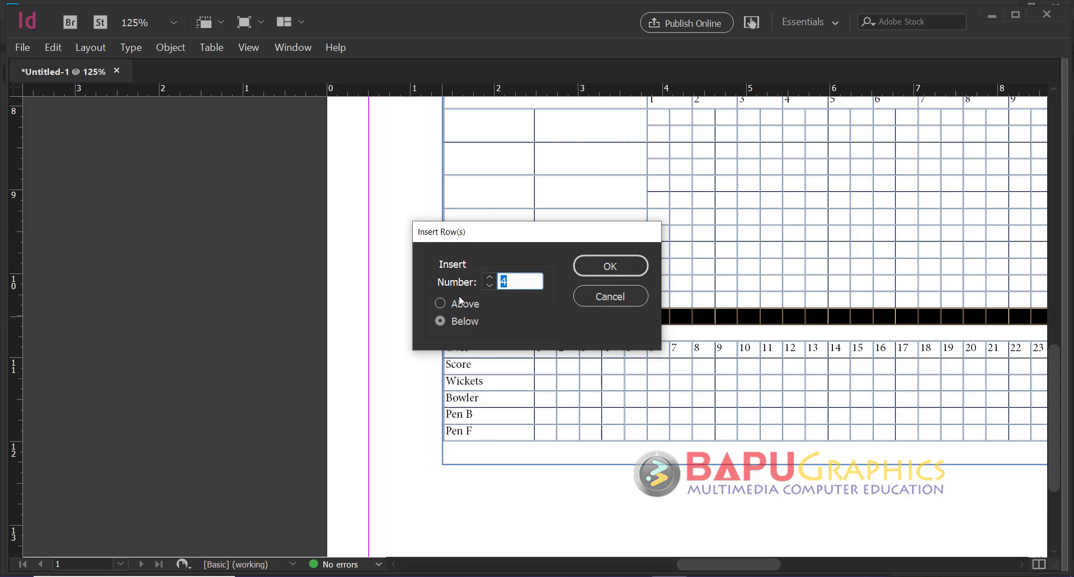
pyautogui.click(439, 303)
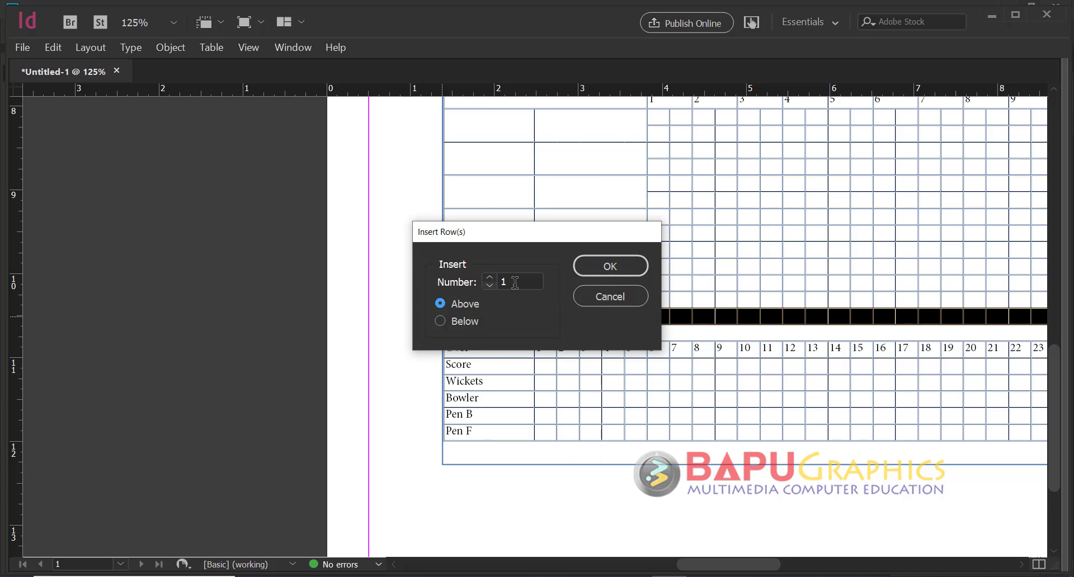
pyautogui.click(592, 263)
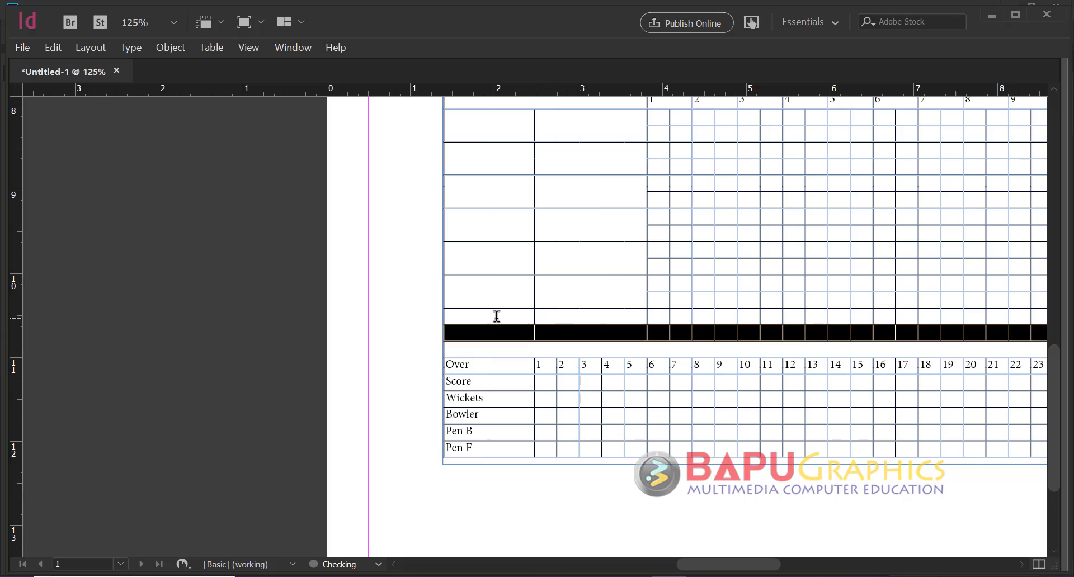
# Join the last two bowling rows in both wide columns to form a seventh two-row bowler entry
pyautogui.click(496, 316)
pyautogui.moveTo(512, 312); pyautogui.dragTo(567, 327)
pyautogui.hotkey('ctrl', 'z')
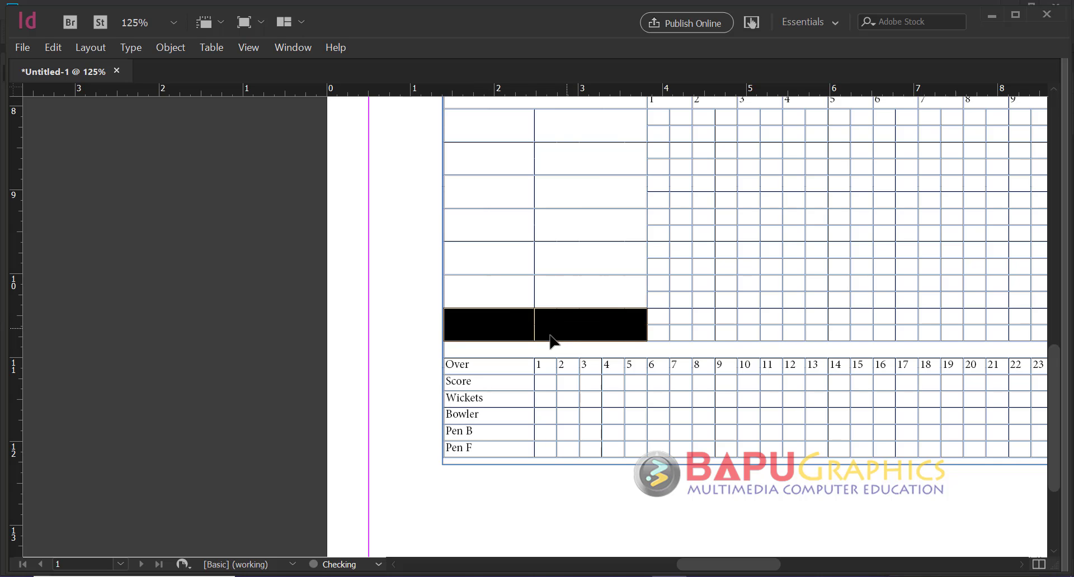
pyautogui.click(513, 312)
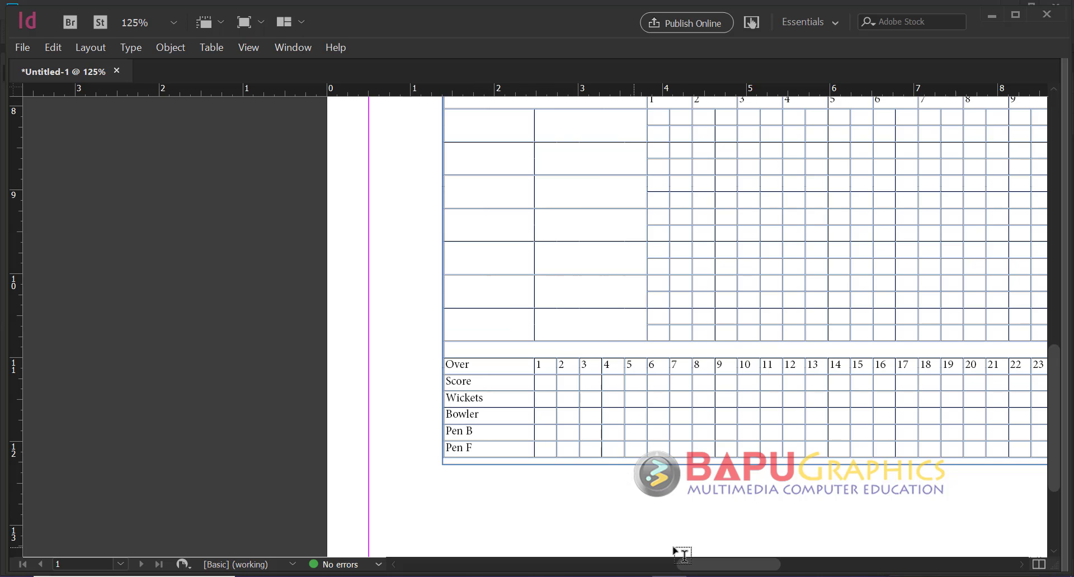
# Scale the whole table up slightly so it fills its text frame
pyautogui.moveTo(699, 564); pyautogui.dragTo(777, 565)
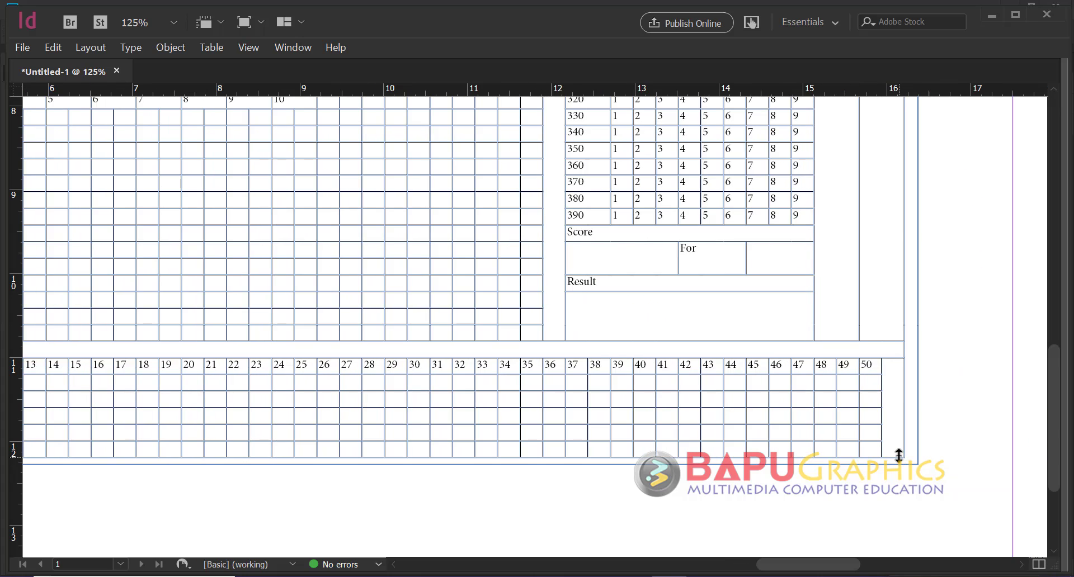
pyautogui.moveTo(904, 458); pyautogui.dragTo(913, 462)
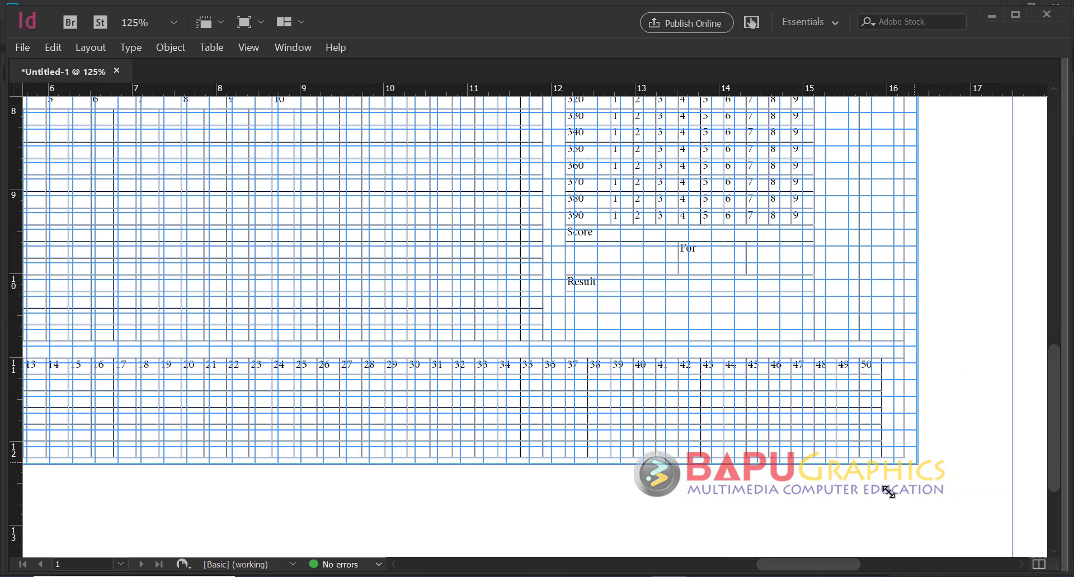
pyautogui.moveTo(771, 454); pyautogui.dragTo(771, 453)
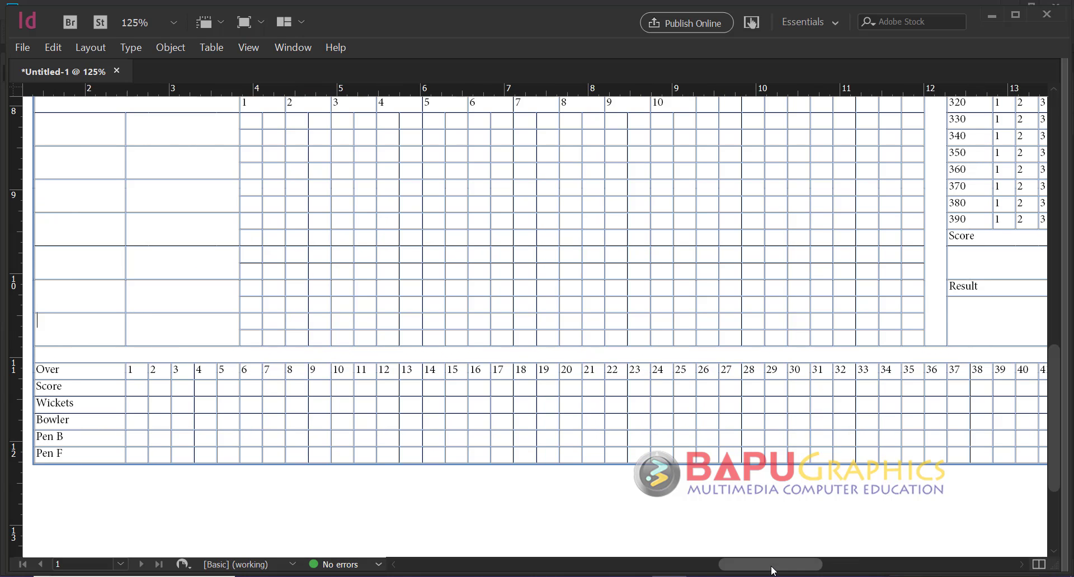
# Number the seven bowler entries 1 to 7 down the first column of the bowling section
pyautogui.moveTo(756, 565); pyautogui.dragTo(718, 565)
pyautogui.scroll(3, 605, 350)
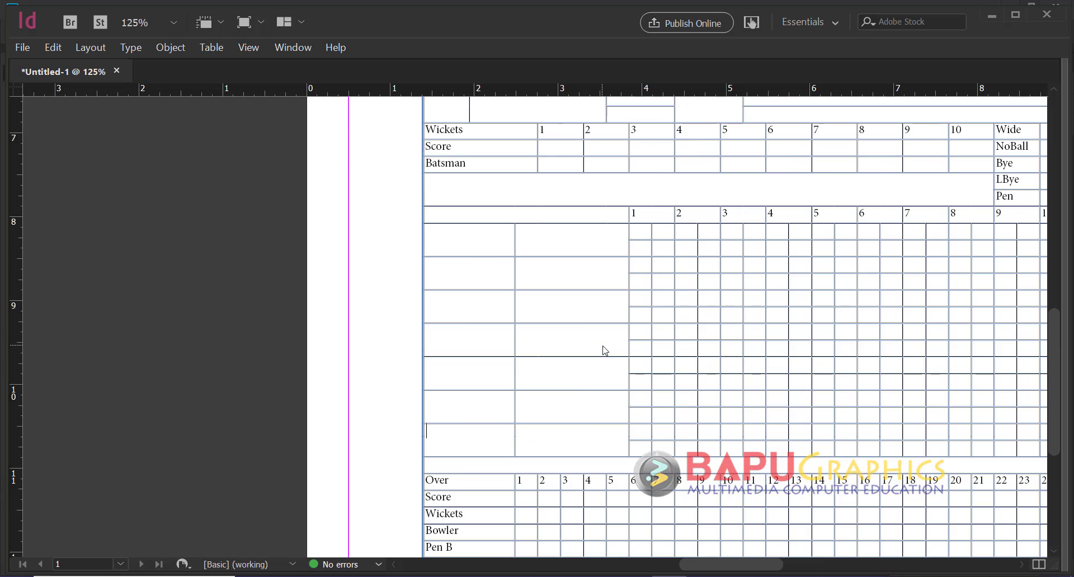
pyautogui.click(470, 246)
pyautogui.write('1')
pyautogui.press('Down')
pyautogui.write('2')
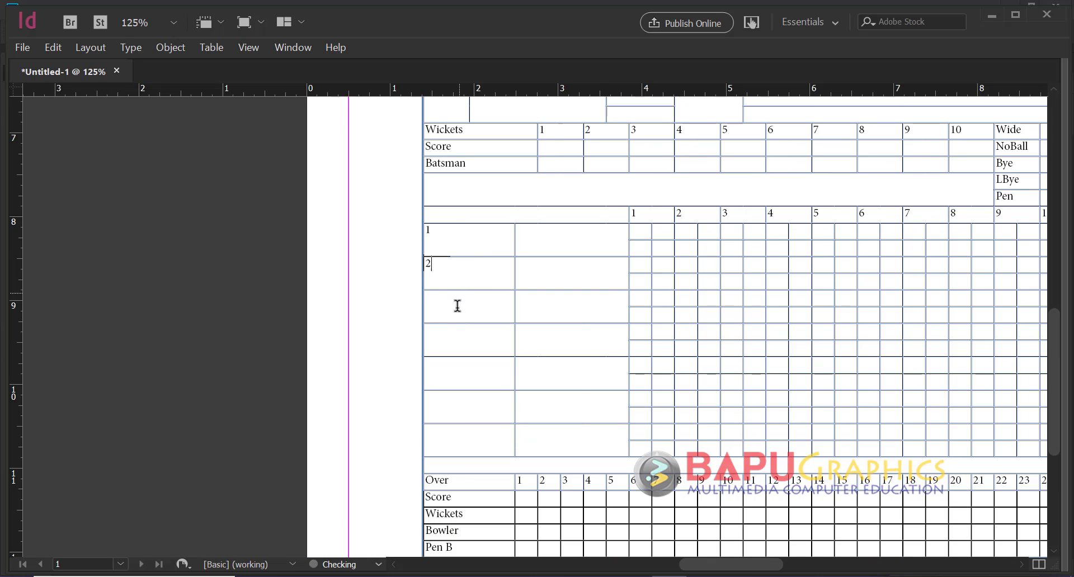
pyautogui.press('Down')
pyautogui.write('3')
pyautogui.press('Down')
pyautogui.write('4')
pyautogui.press('Down')
pyautogui.write('5')
pyautogui.press('Down')
pyautogui.write('6')
pyautogui.click(452, 438)
pyautogui.write('7')
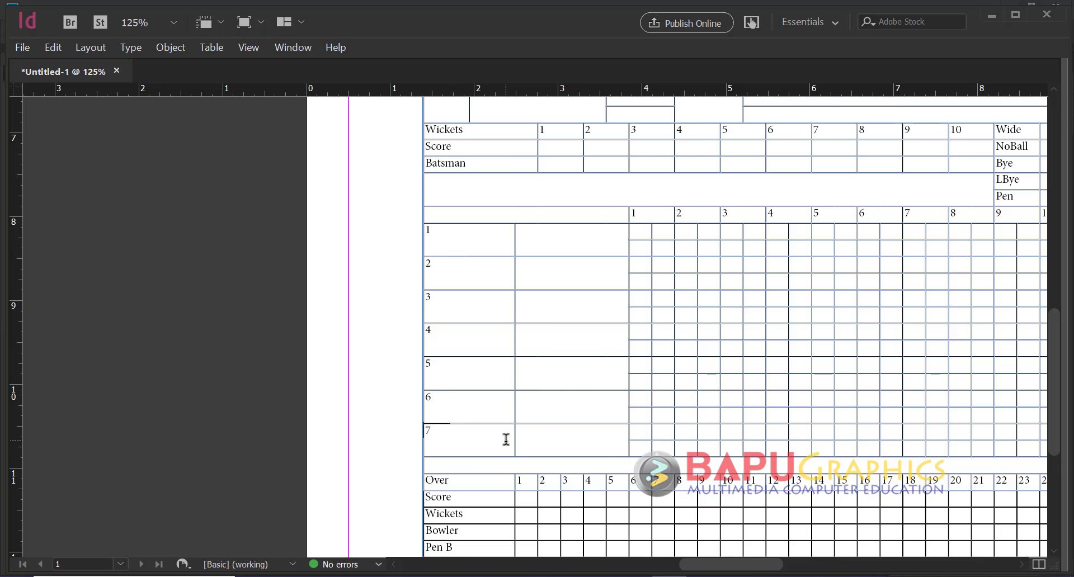
# Switch to Photoshop and compare the number of bowler entries on scorecard.jpg with the table, then return to InDesign
pyautogui.scroll(-3, 506, 438)
pyautogui.hscroll(5, 506, 440)
pyautogui.scroll(2, 151, 390)
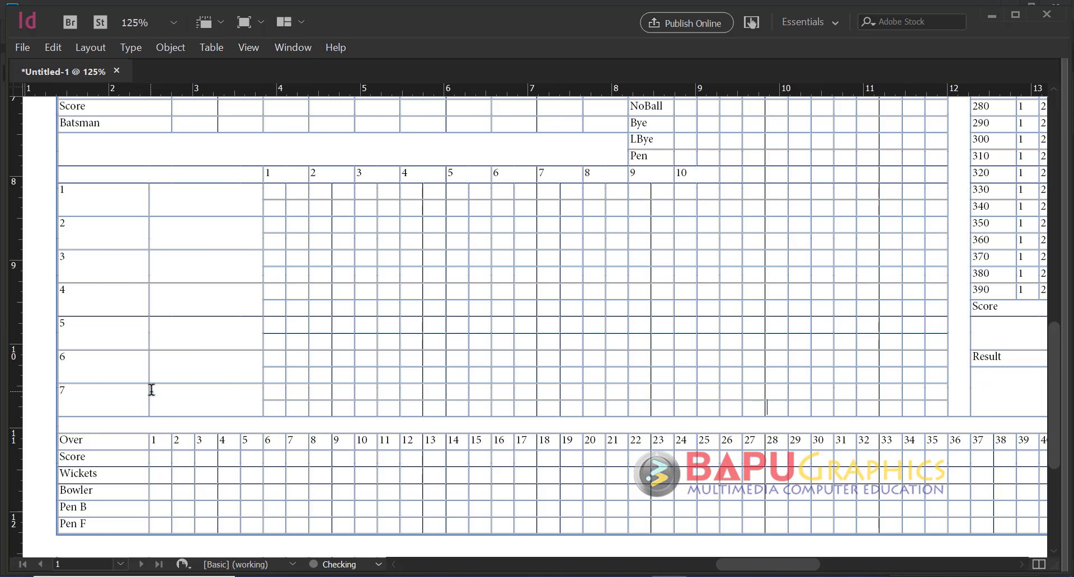
pyautogui.moveTo(83, 195); pyautogui.dragTo(123, 400)
pyautogui.click(118, 402)
pyautogui.hotkey('alt', 'Tab')
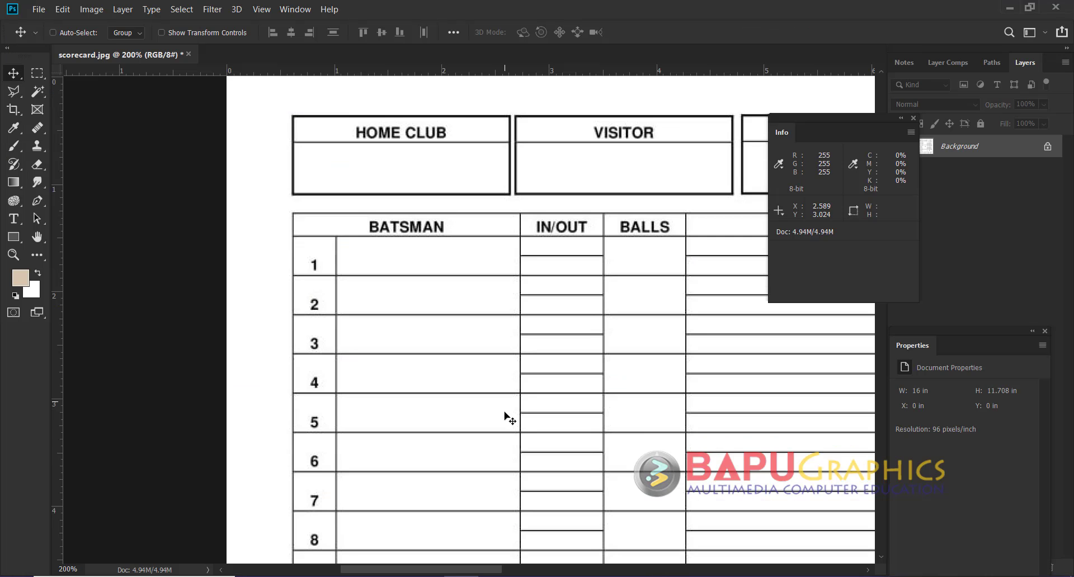
pyautogui.scroll(-5, 505, 415)
pyautogui.scroll(-8, 505, 415)
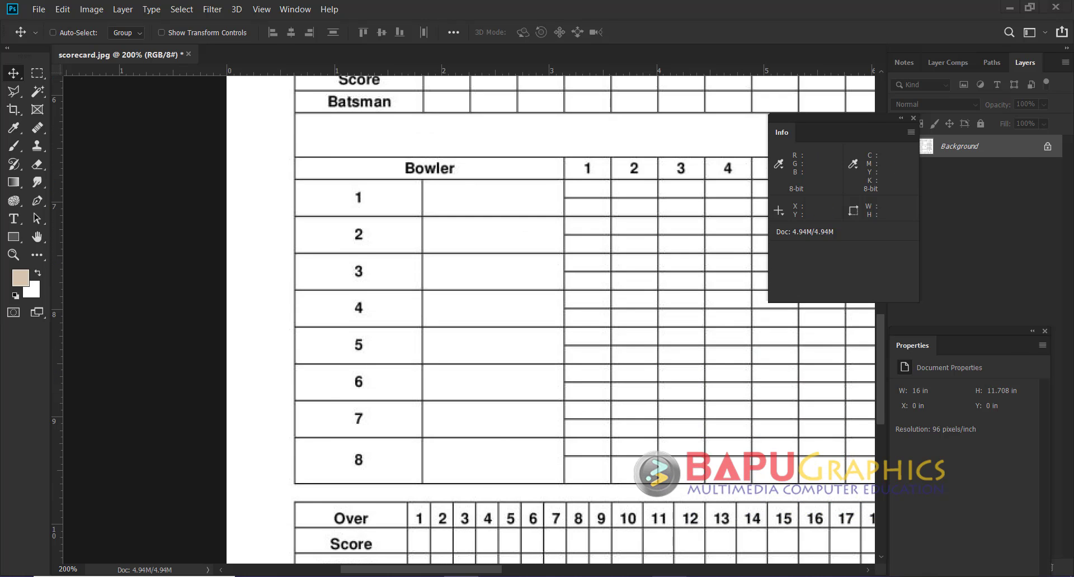
pyautogui.hotkey('alt', 'Tab')
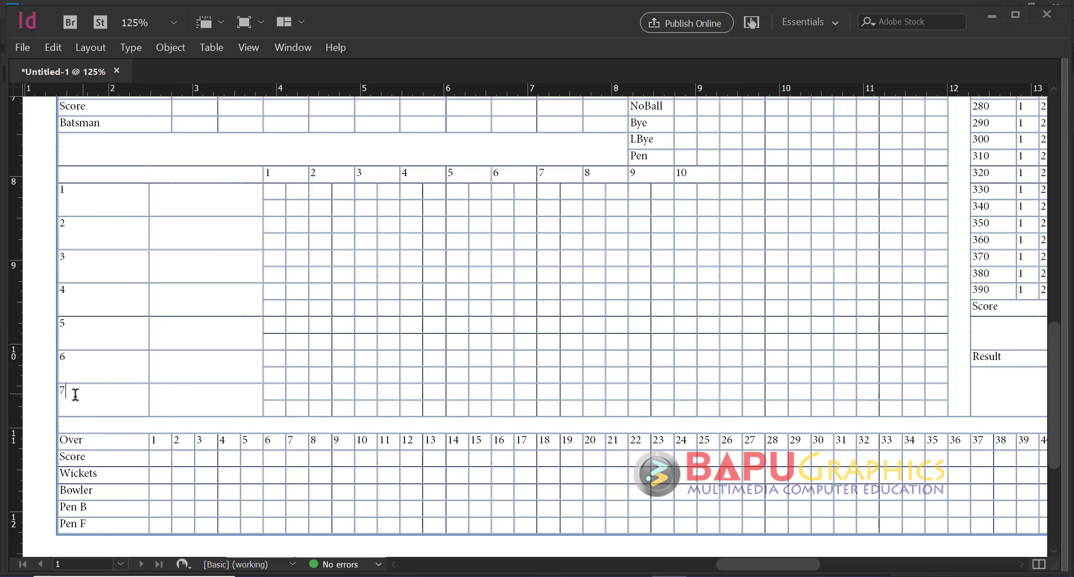
# Try to insert one row above the lowest row of bowler entry 7, and undo the insertion
pyautogui.click(50, 404)
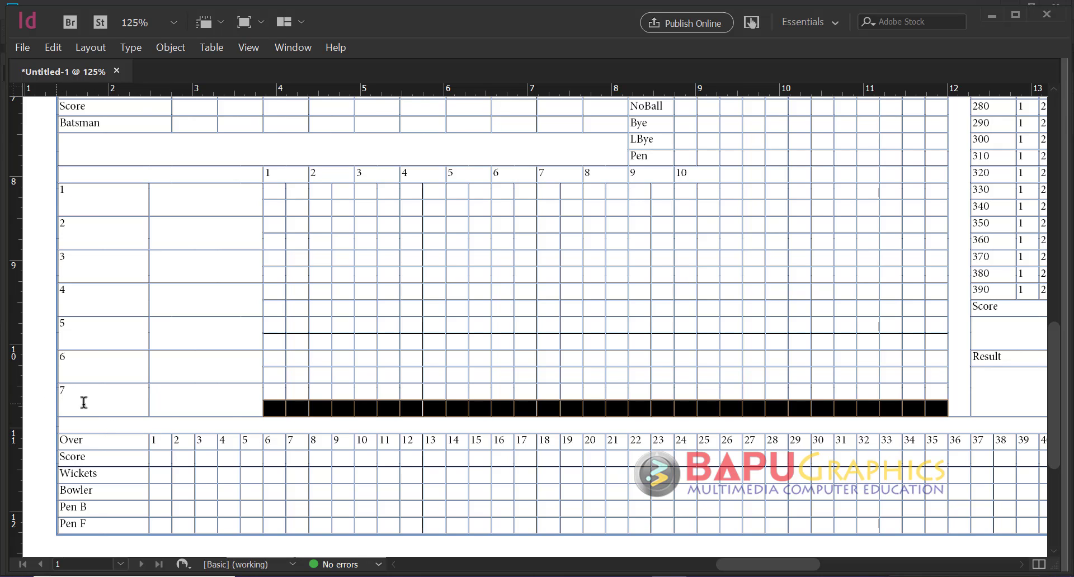
pyautogui.rightClick(50, 411)
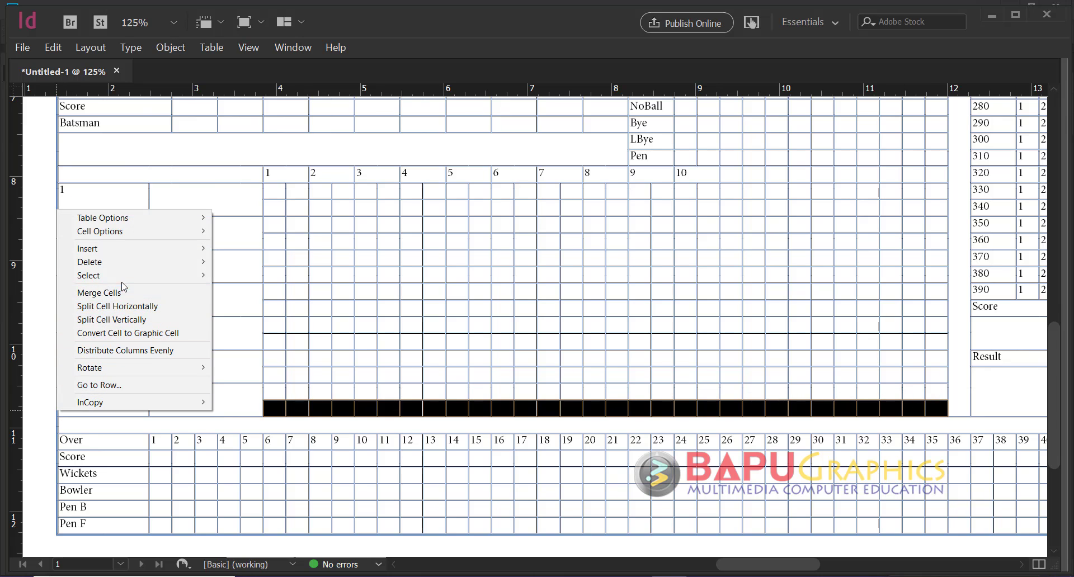
pyautogui.moveTo(126, 255)
pyautogui.click(235, 248)
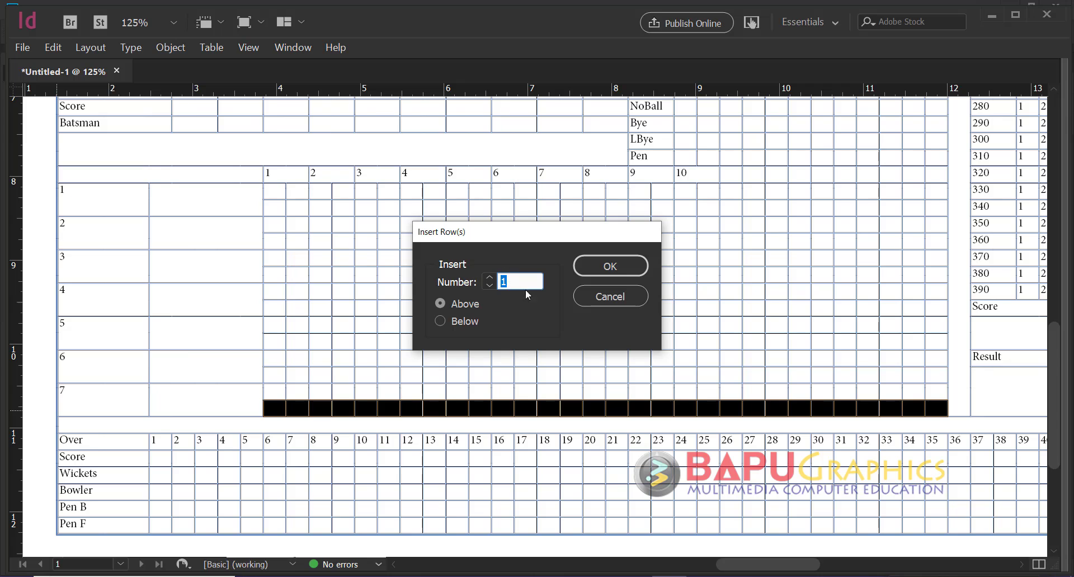
pyautogui.click(606, 266)
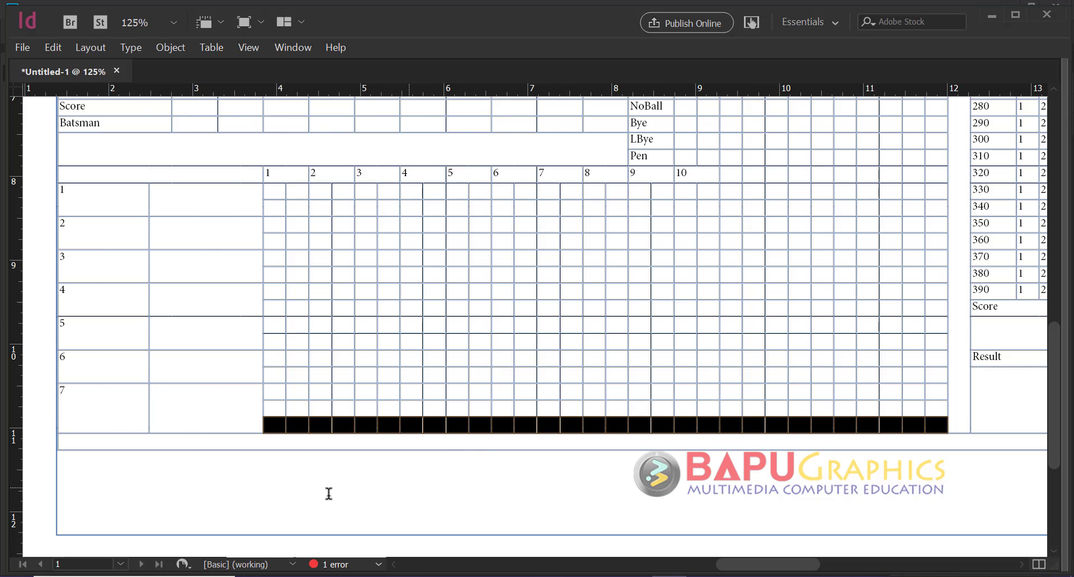
pyautogui.moveTo(765, 570); pyautogui.dragTo(811, 567)
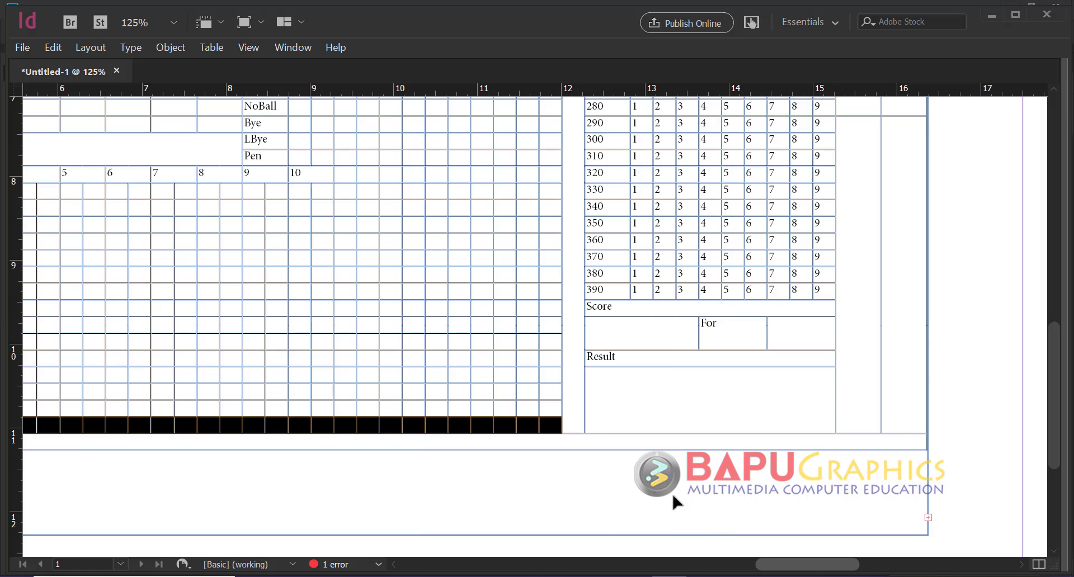
pyautogui.hotkey('ctrl', 'z')
# Scale the whole table down inside its text frame, proportionally, to leave empty space below the Pen F row
pyautogui.scroll(-2, 897, 446)
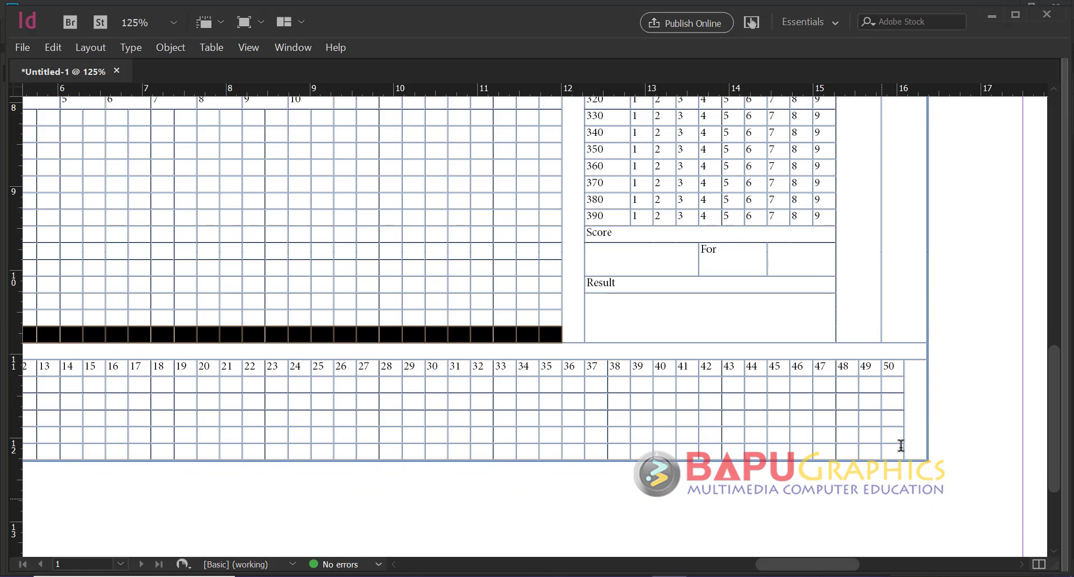
pyautogui.click(916, 433)
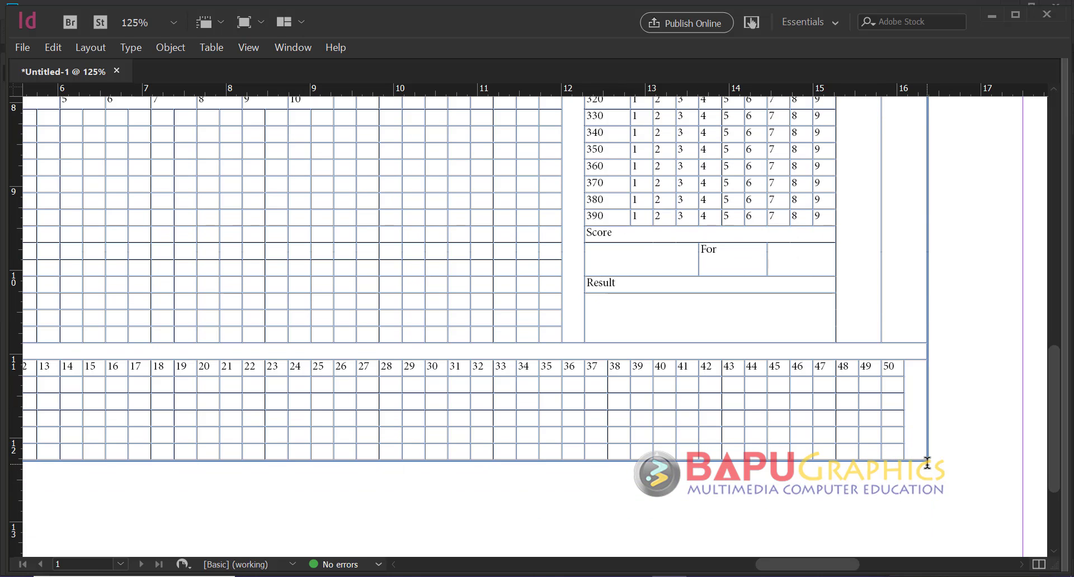
pyautogui.moveTo(929, 459); pyautogui.dragTo(891, 386)
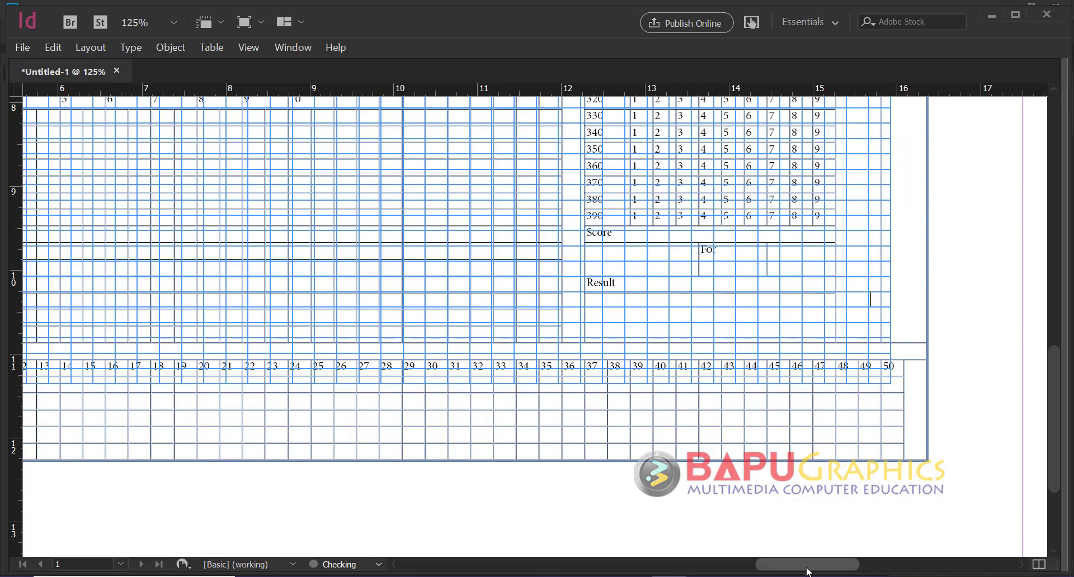
pyautogui.moveTo(813, 566); pyautogui.dragTo(743, 567)
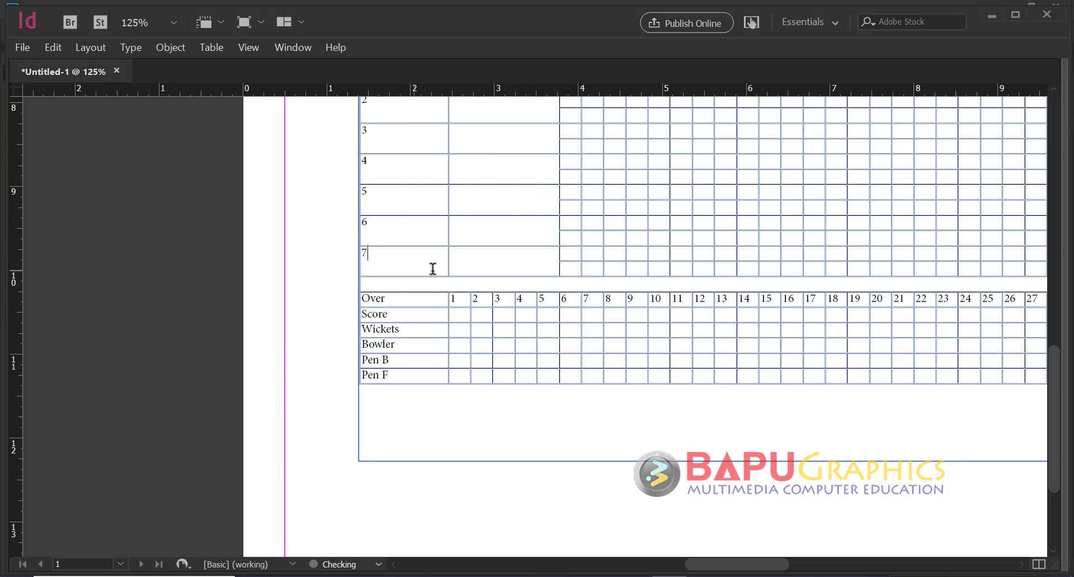
# Insert two rows below the upper row of bowler entry 7
pyautogui.moveTo(433, 269); pyautogui.dragTo(480, 269)
pyautogui.click(374, 267)
pyautogui.rightClick(362, 273)
pyautogui.click(454, 213)
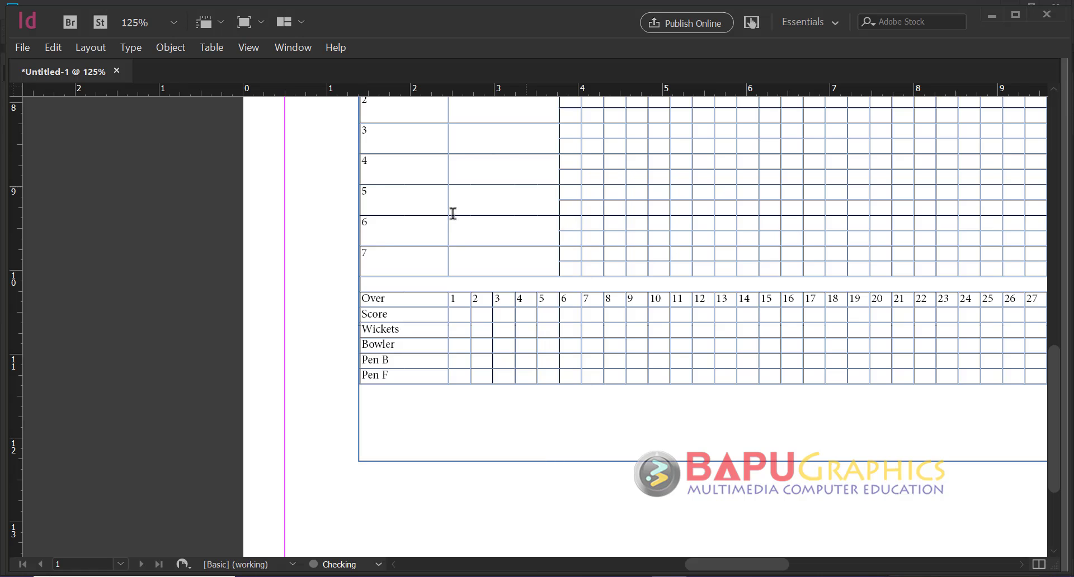
pyautogui.click(354, 259)
pyautogui.rightClick(353, 259)
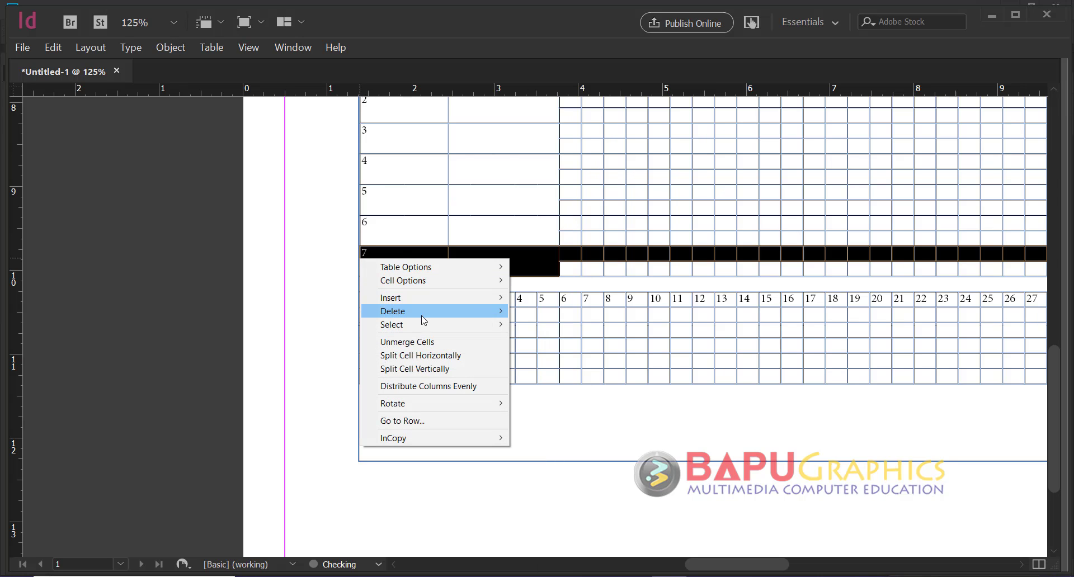
pyautogui.moveTo(425, 296)
pyautogui.click(537, 296)
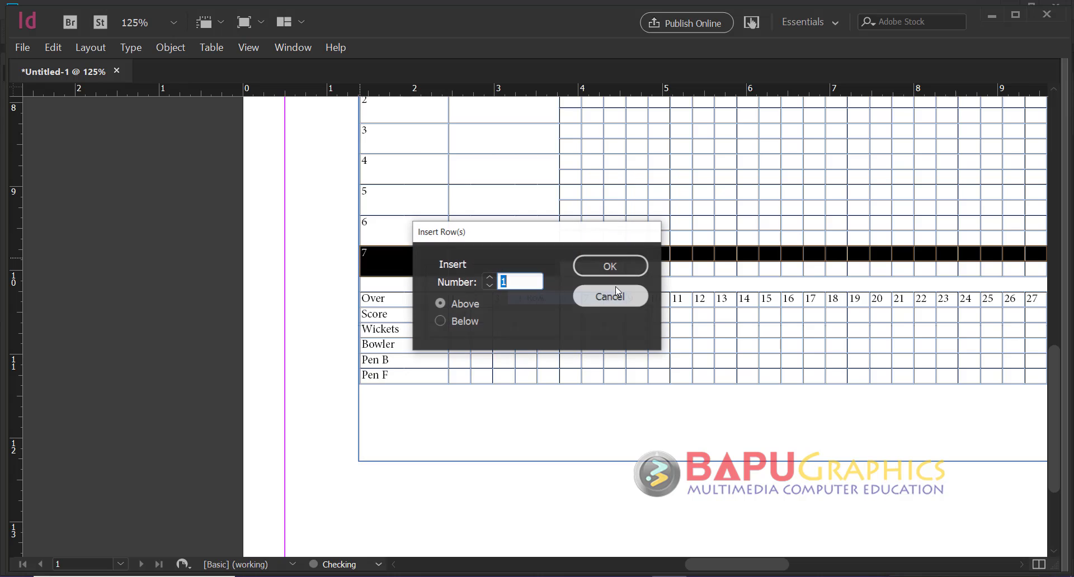
pyautogui.click(468, 321)
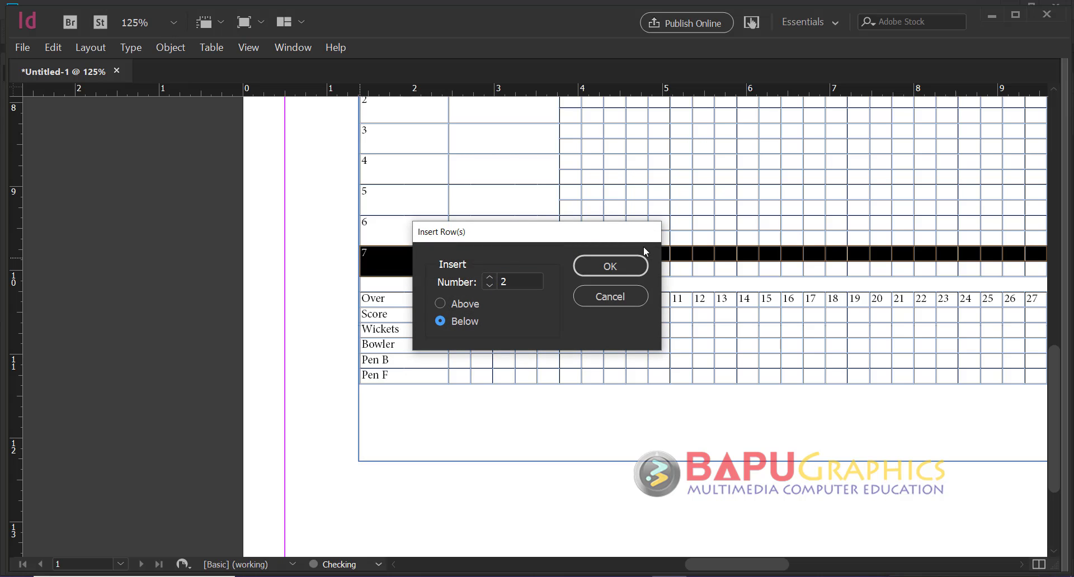
pyautogui.click(642, 260)
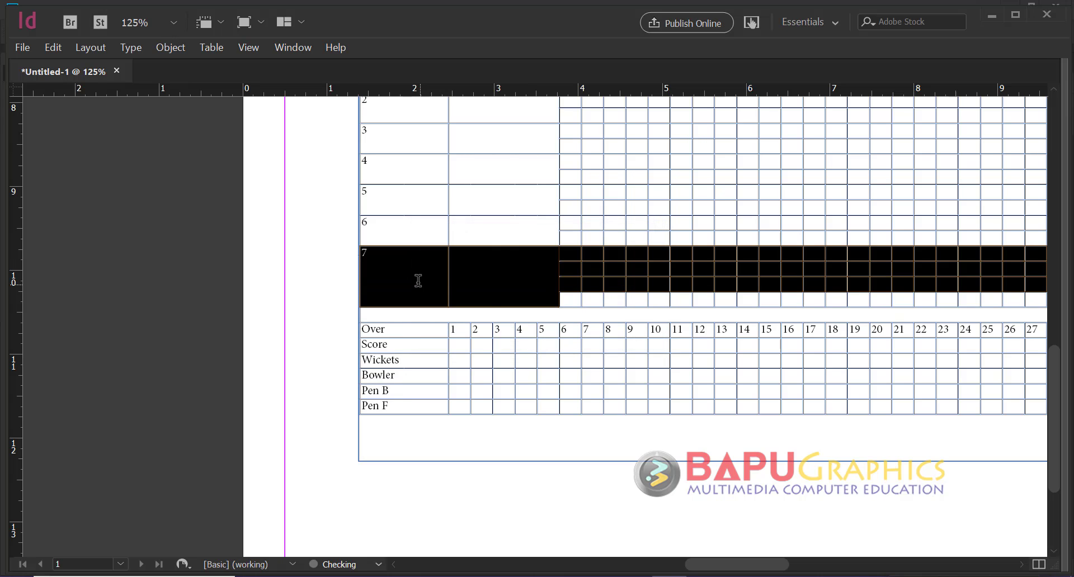
# Split the two merged cells of bowler entry 7 horizontally and number the new lower entry 8
pyautogui.click(406, 298)
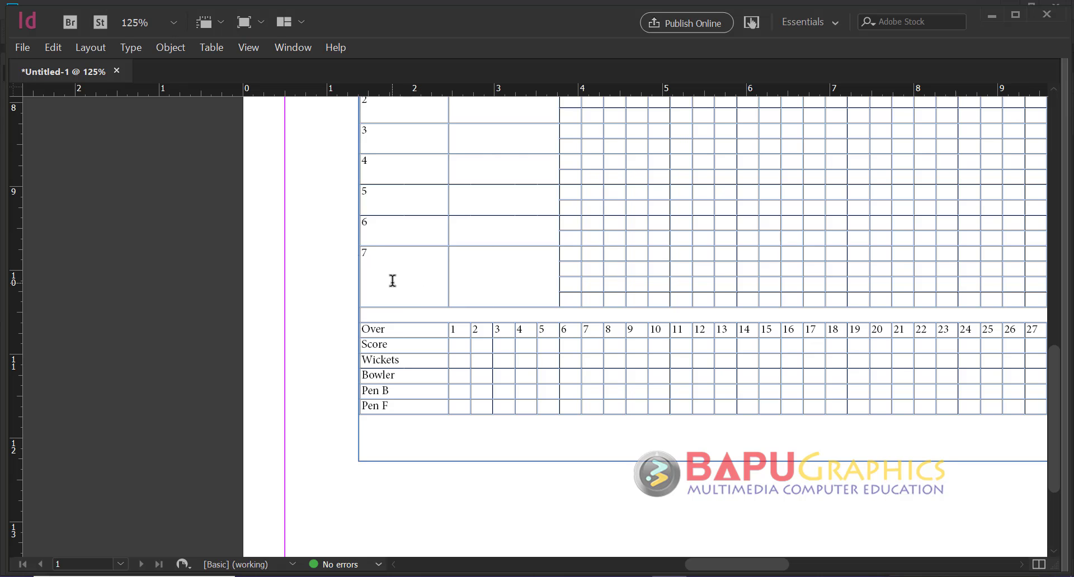
pyautogui.moveTo(418, 283); pyautogui.dragTo(492, 294)
pyautogui.rightClick(497, 292)
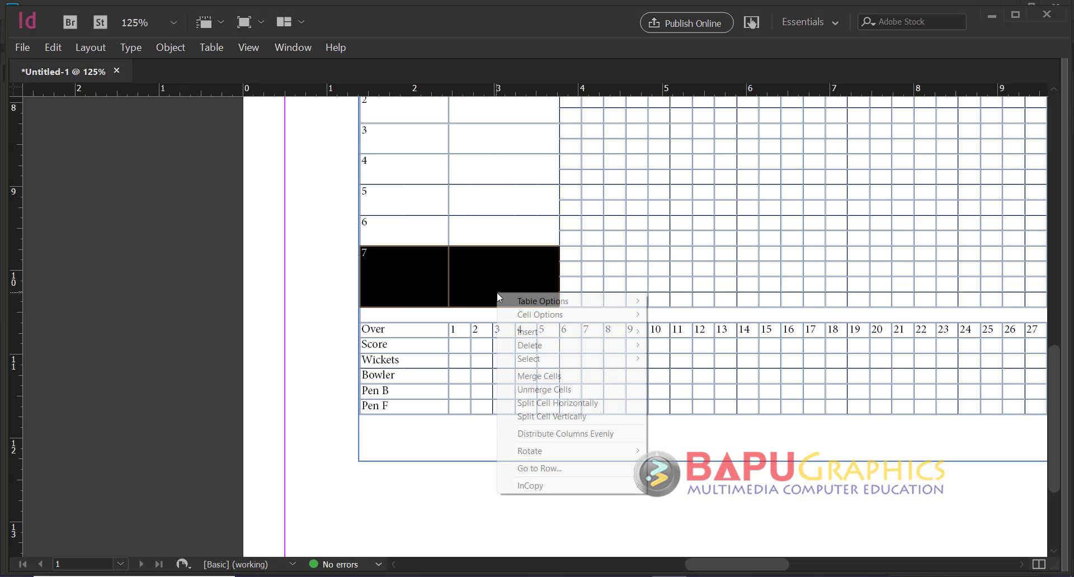
pyautogui.click(557, 403)
pyautogui.click(406, 296)
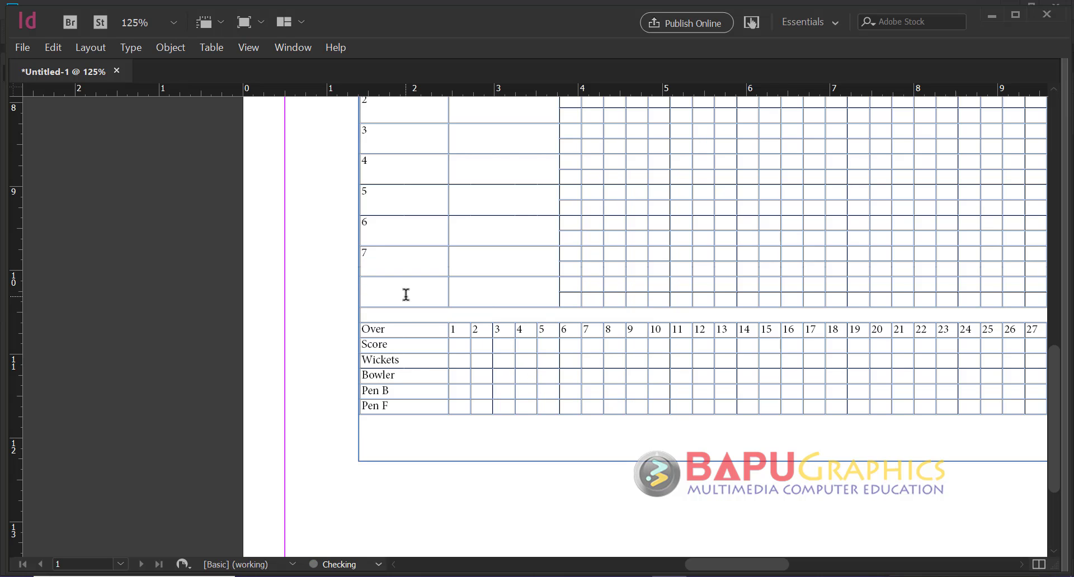
pyautogui.write('8')
# Scale the whole table up proportionally from its lower-right corner to fill the text frame
pyautogui.moveTo(673, 379); pyautogui.dragTo(305, 338)
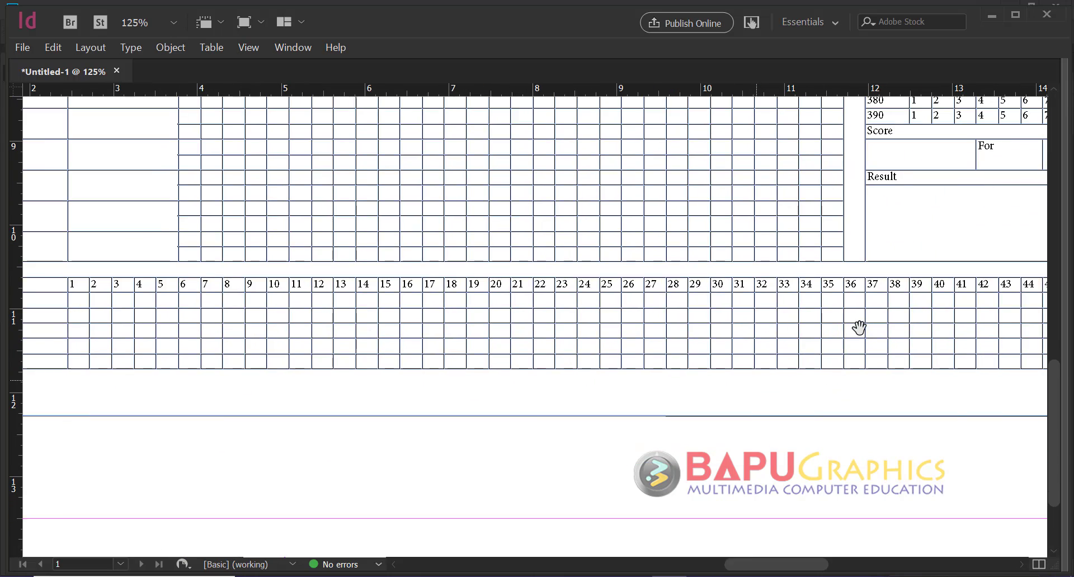
pyautogui.moveTo(858, 326); pyautogui.dragTo(455, 335)
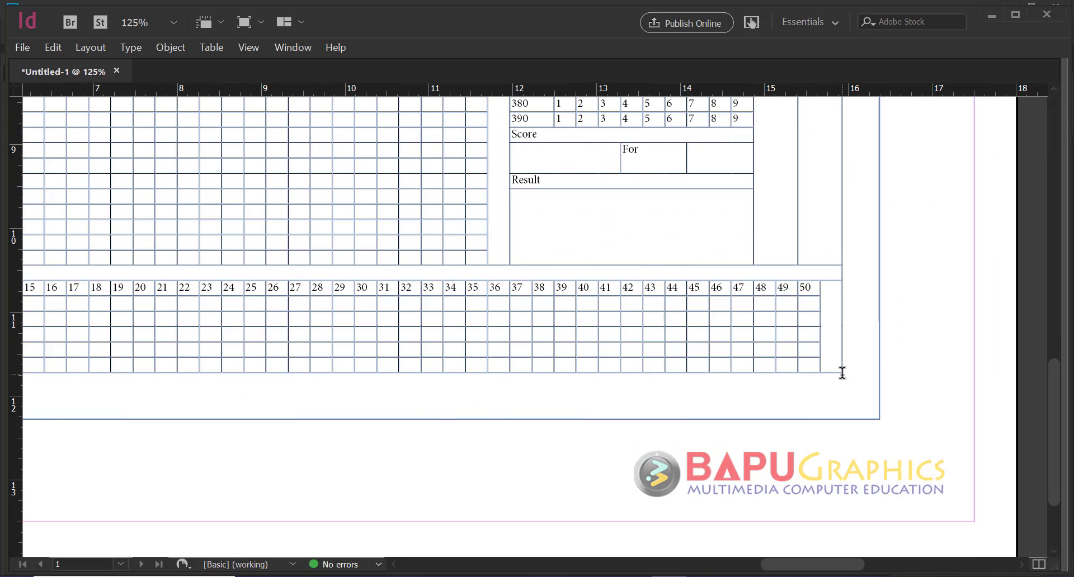
pyautogui.moveTo(847, 386); pyautogui.dragTo(880, 420)
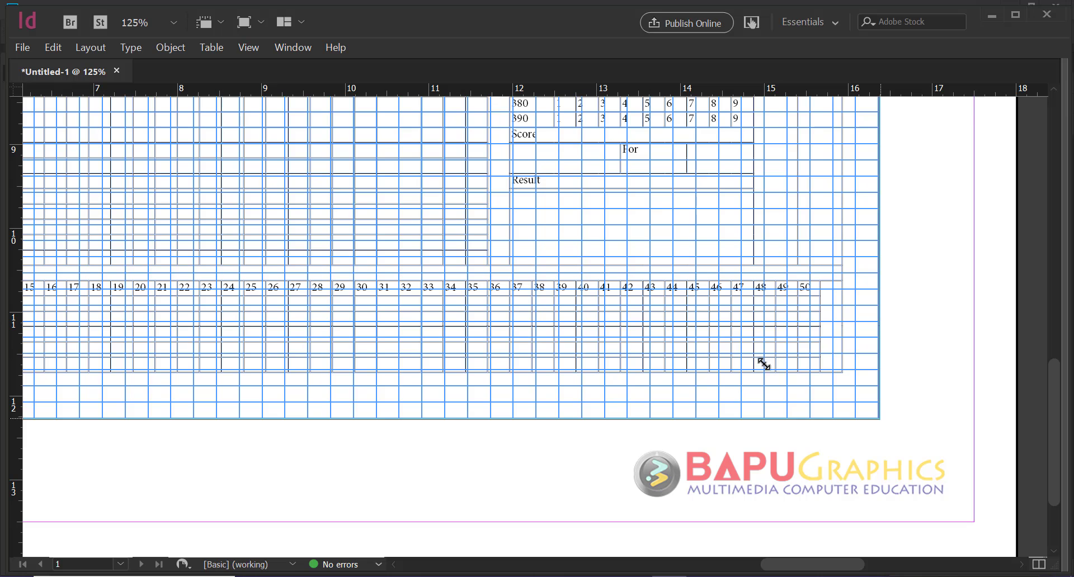
# Look over the enlarged table, from the batting rows and bowler entries to the over-by-over rows
pyautogui.hscroll(-5, 720, 376)
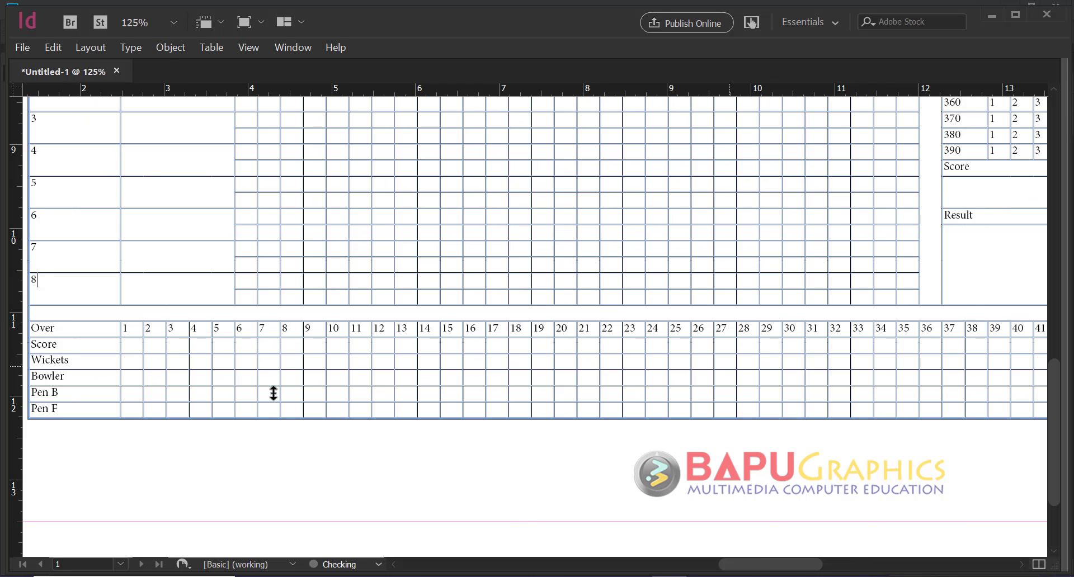
pyautogui.scroll(3, 434, 371)
pyautogui.hscroll(-4, 434, 371)
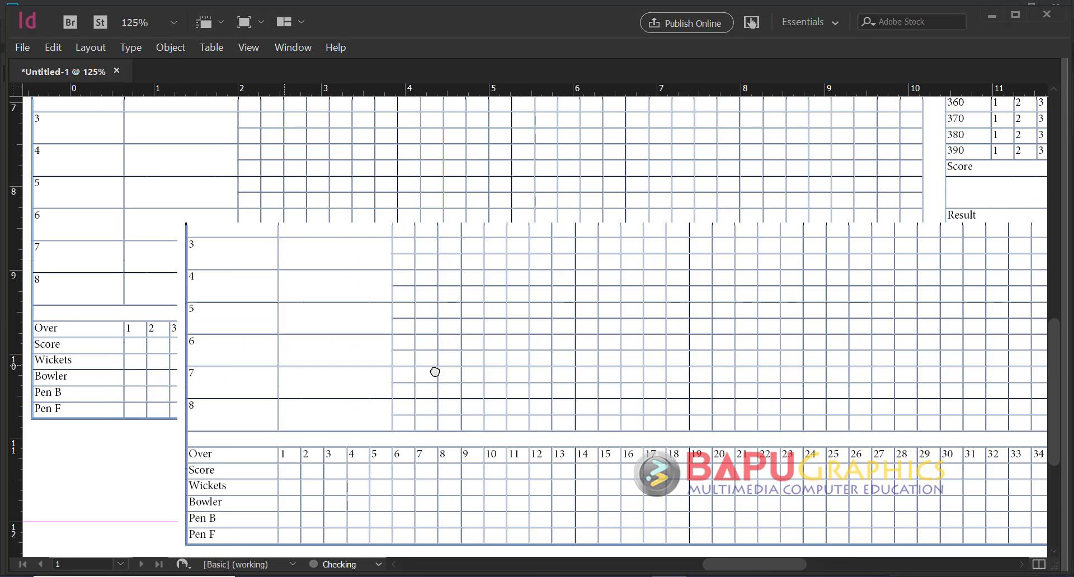
pyautogui.moveTo(432, 203); pyautogui.dragTo(421, 426)
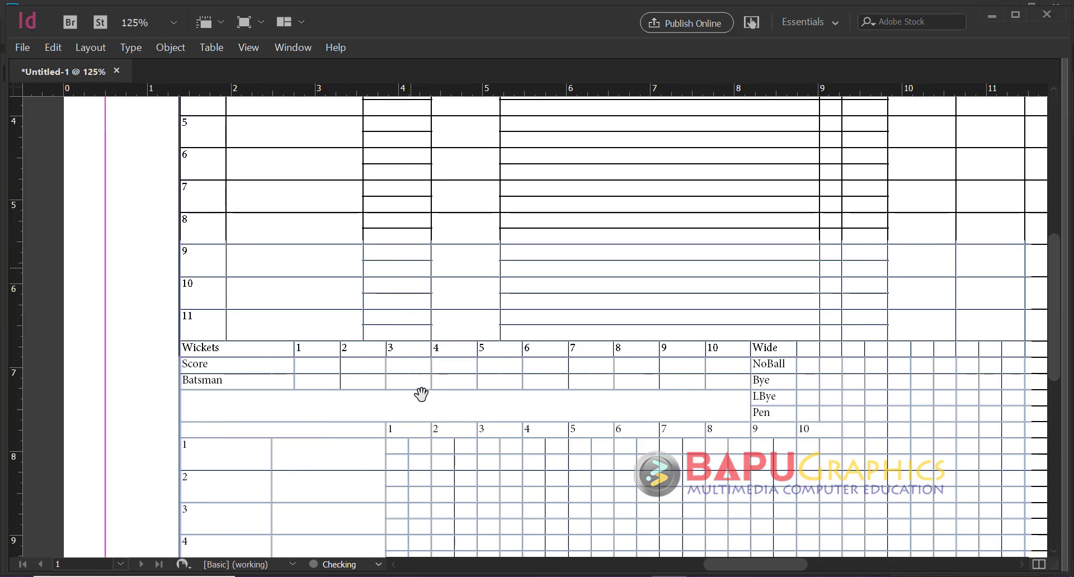
pyautogui.moveTo(421, 390); pyautogui.dragTo(424, 239)
pyautogui.keyDown('alt'); pyautogui.click(438, 358); pyautogui.keyUp('alt')
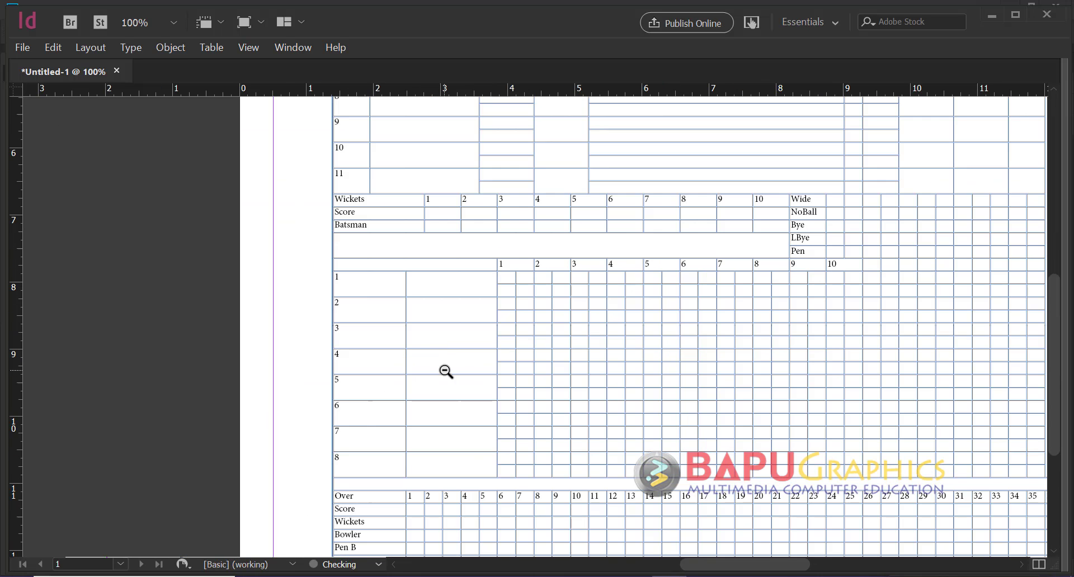
pyautogui.keyDown('alt'); pyautogui.click(446, 371); pyautogui.keyUp('alt')
pyautogui.scroll(1, 334, 401)
pyautogui.hscroll(6, 334, 400)
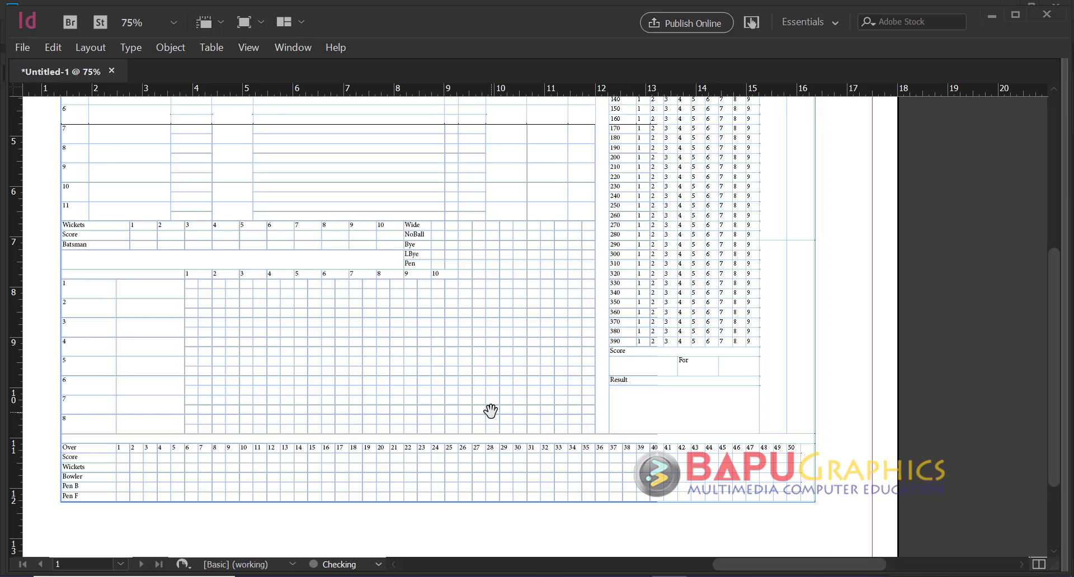
pyautogui.moveTo(493, 413); pyautogui.dragTo(485, 412)
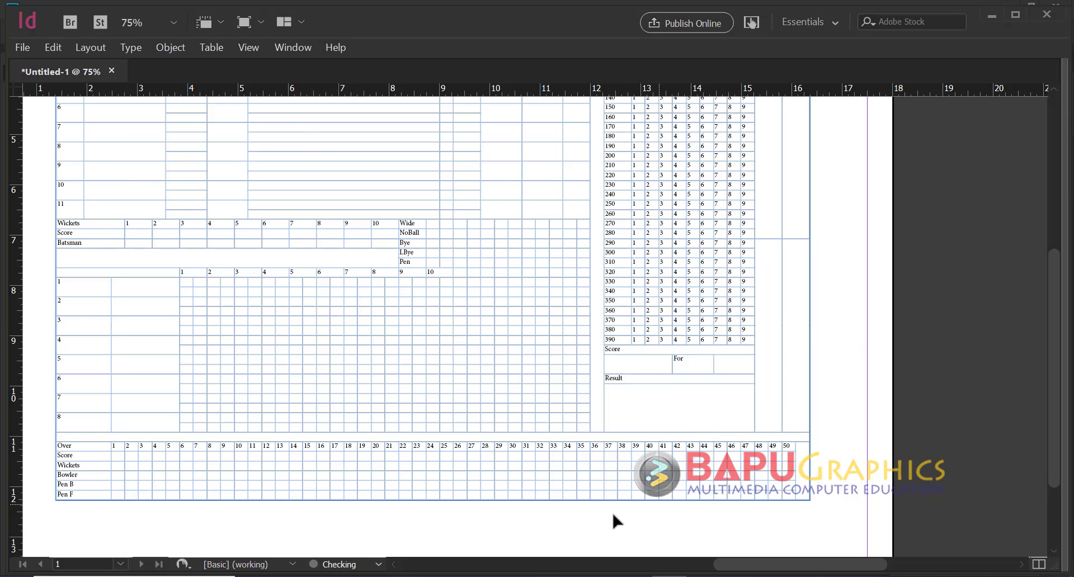
# Check the bowling section of scorecard.jpg in Photoshop, then return to InDesign and enter the heading Bowler above the bowler entries
pyautogui.click(465, 576)
pyautogui.scroll(-7, 450, 455)
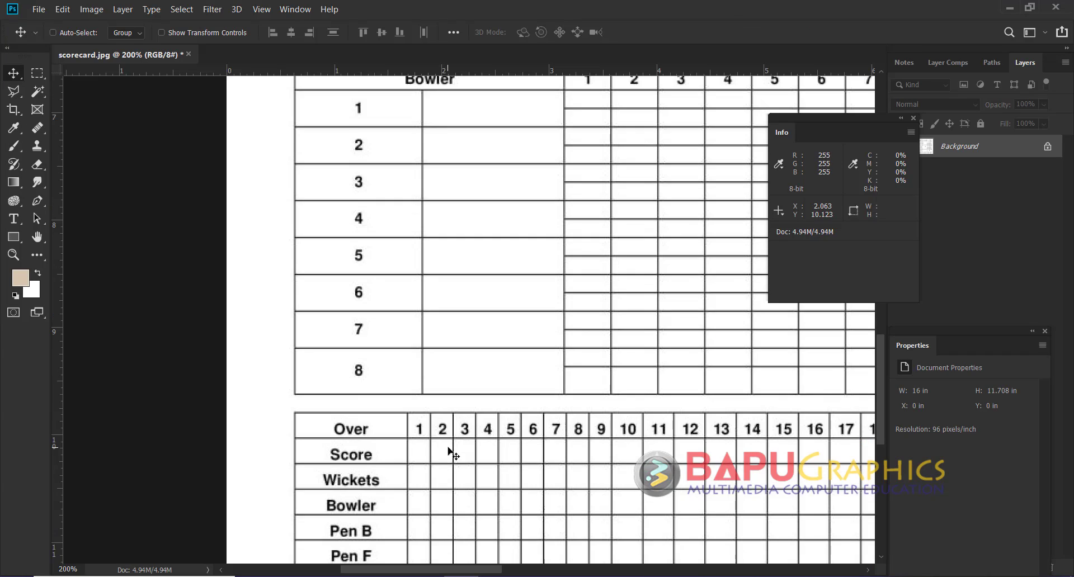
pyautogui.scroll(6, 453, 459)
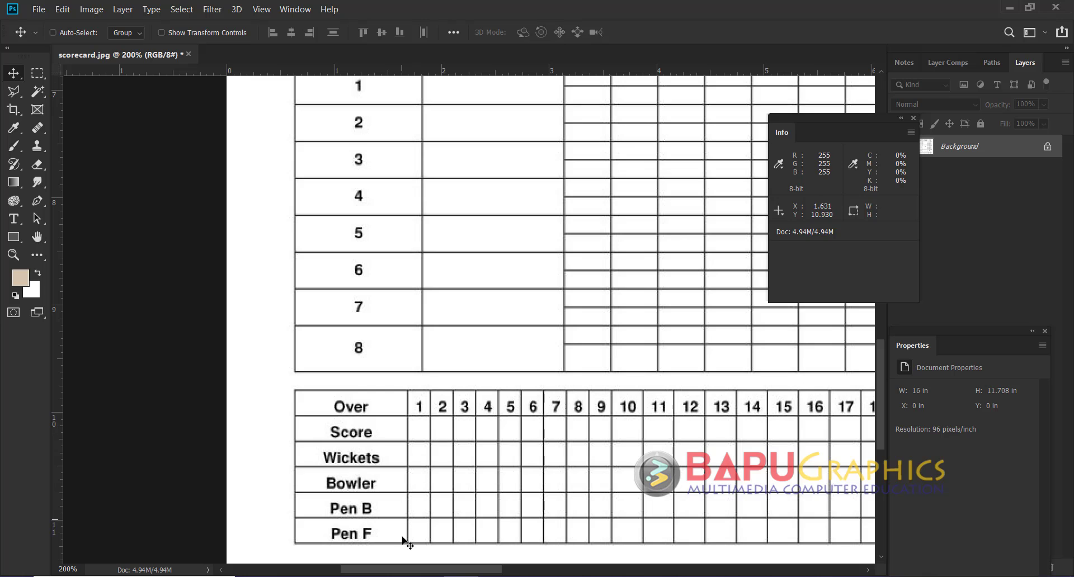
pyautogui.scroll(9, 476, 403)
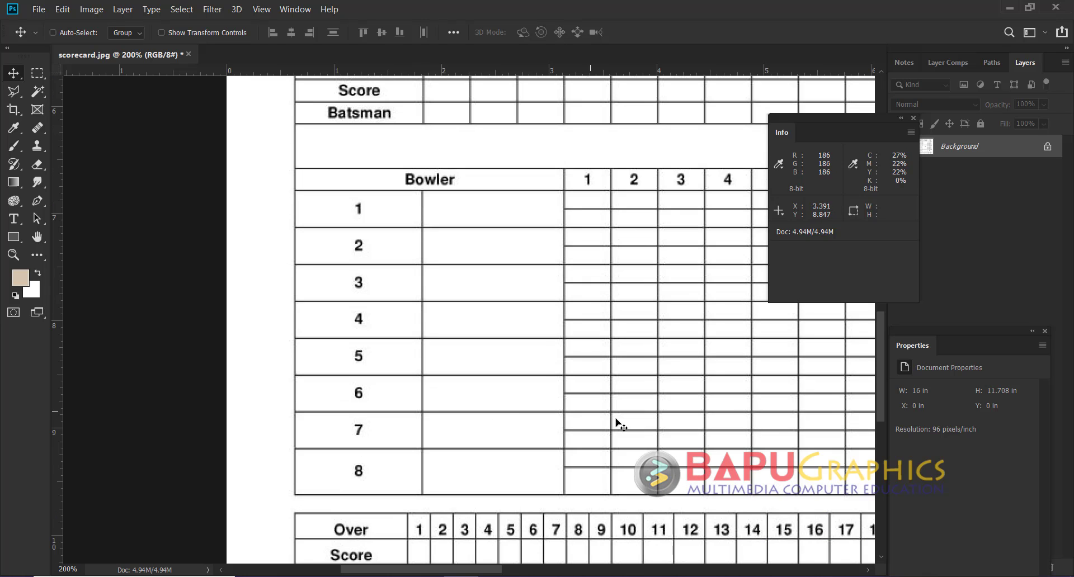
pyautogui.hotkey('alt', 'Tab')
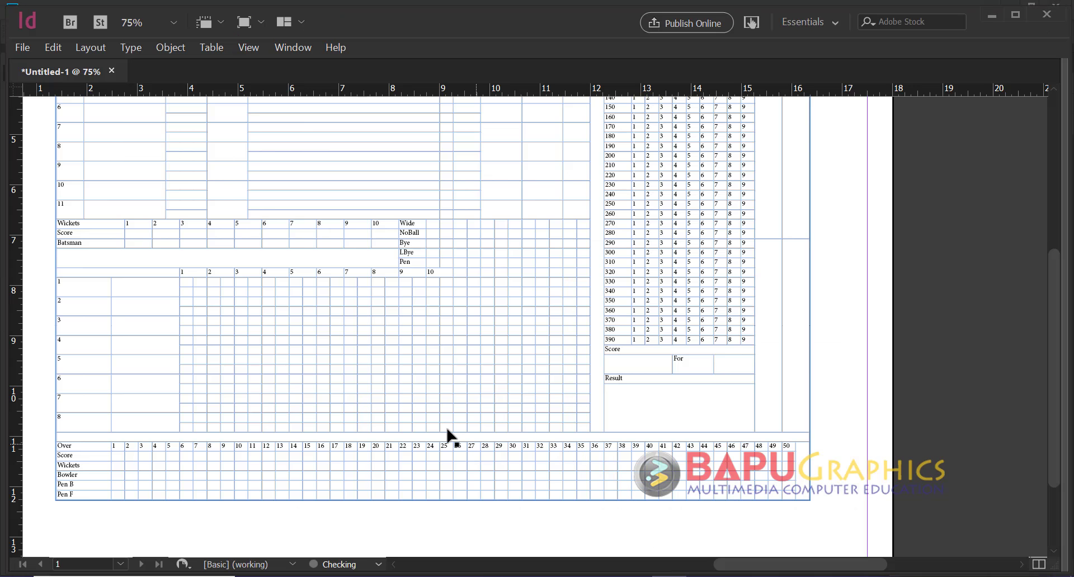
pyautogui.click(147, 272)
pyautogui.write('Bowler')
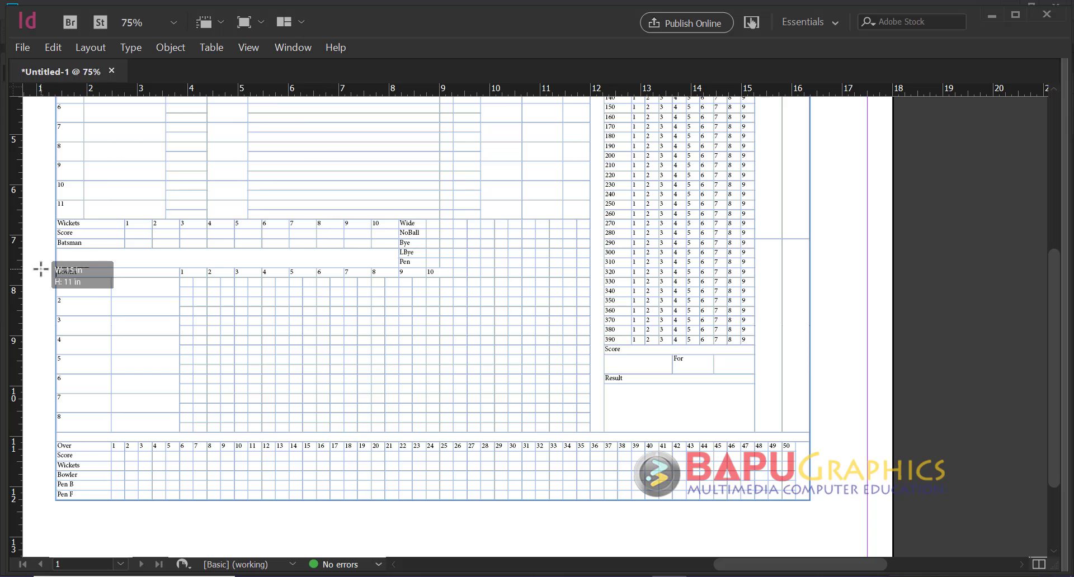
# Switch to Photoshop to examine the columns after 10 in the bowling section of scorecard.jpg, then return to the matching cells in InDesign
pyautogui.moveTo(134, 287); pyautogui.dragTo(238, 331)
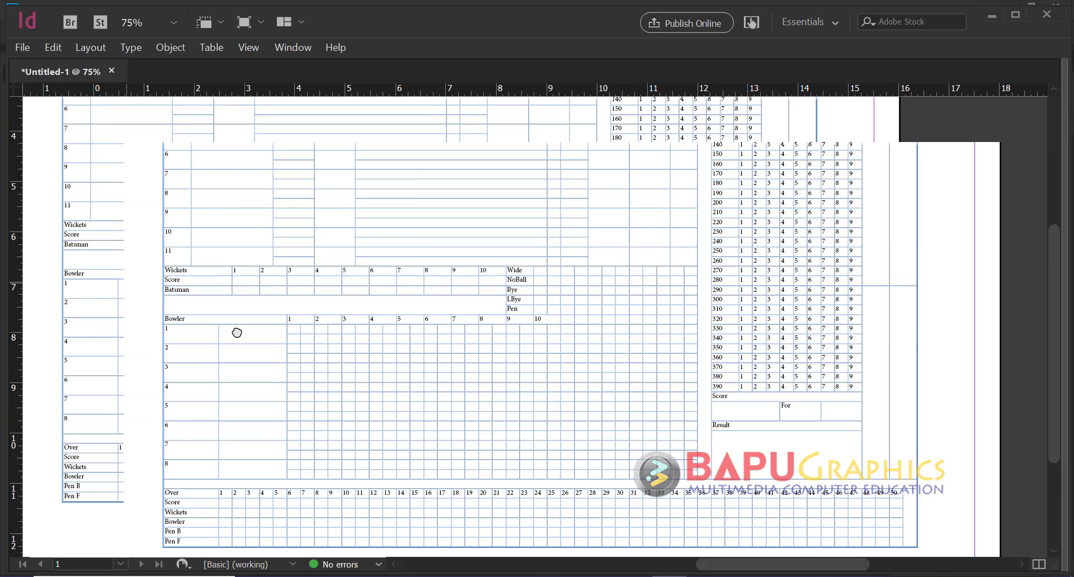
pyautogui.scroll(-2, 336, 352)
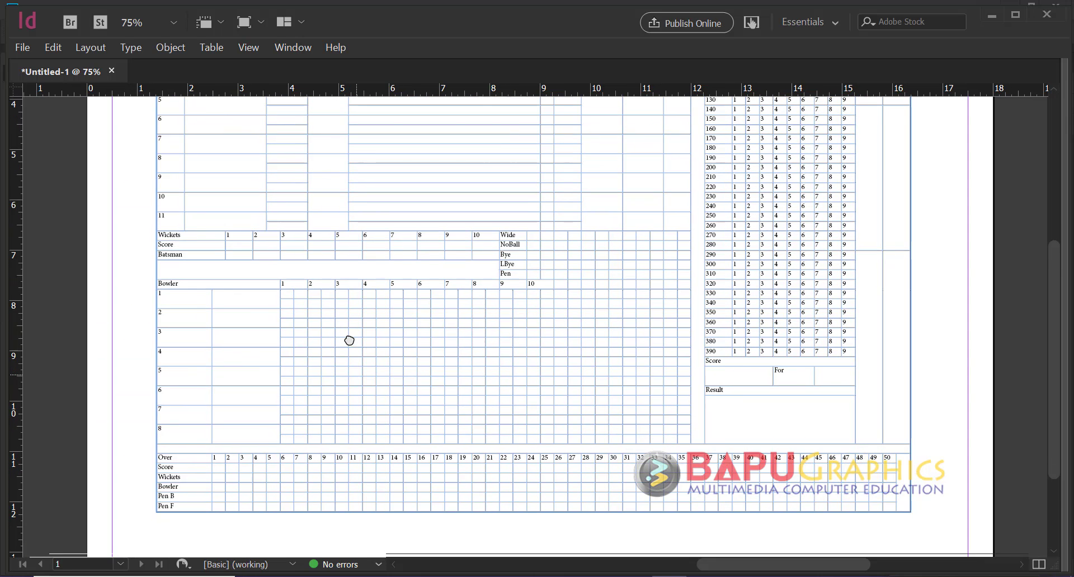
pyautogui.moveTo(532, 345); pyautogui.dragTo(494, 317)
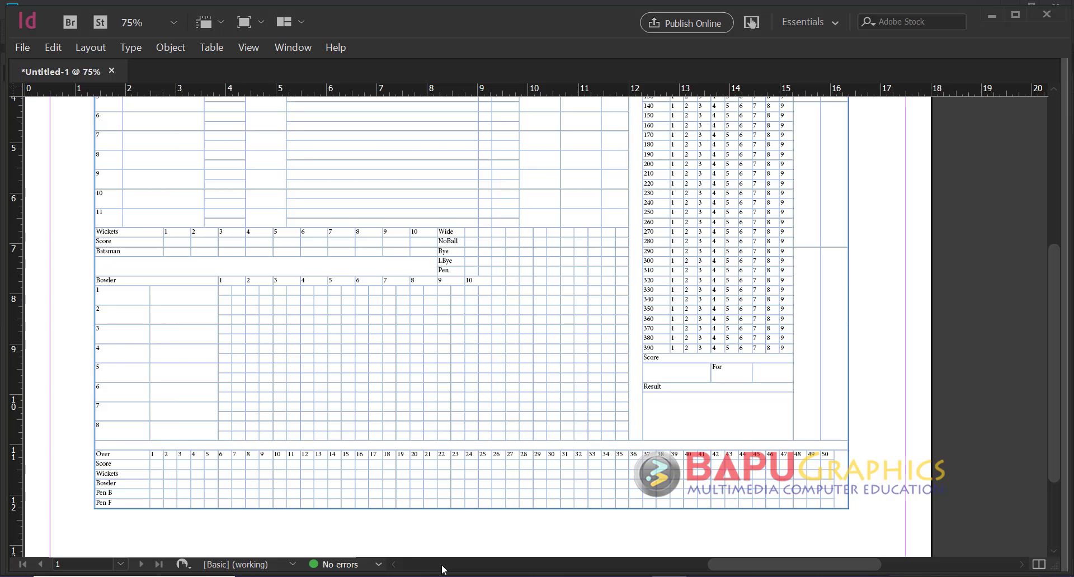
pyautogui.click(459, 568)
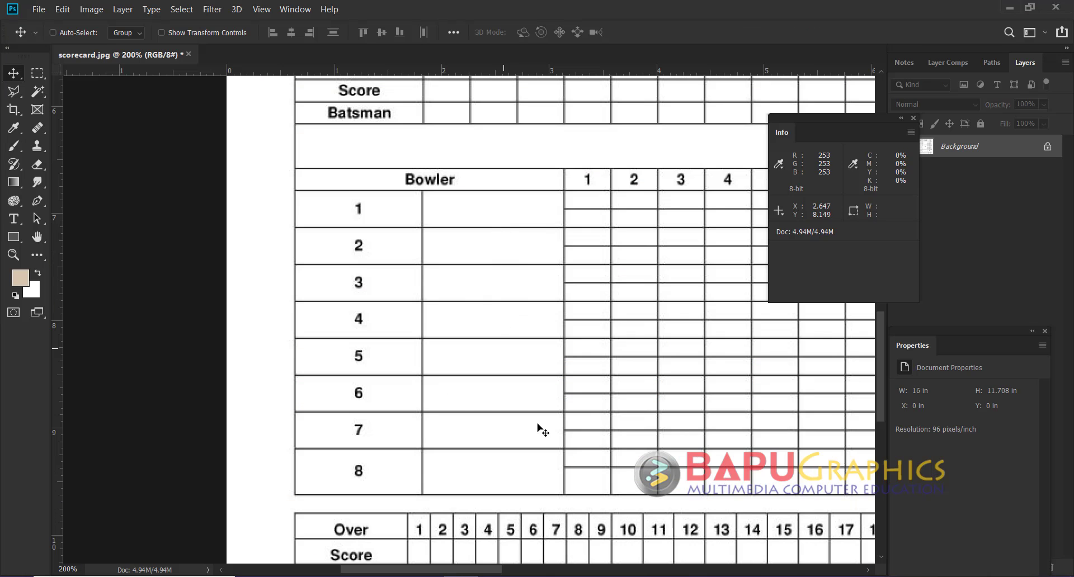
pyautogui.click(668, 576)
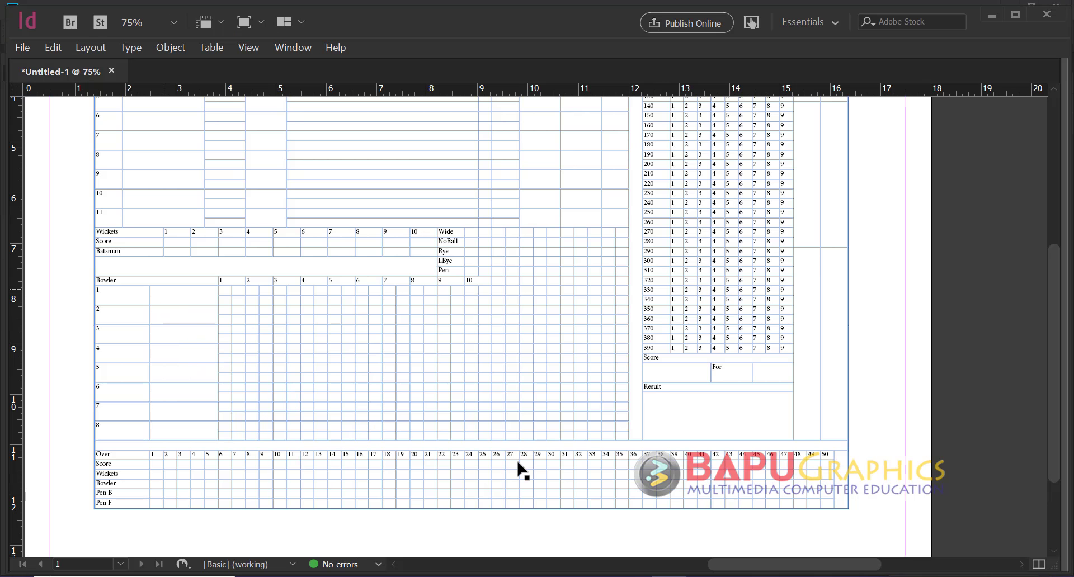
pyautogui.click(460, 575)
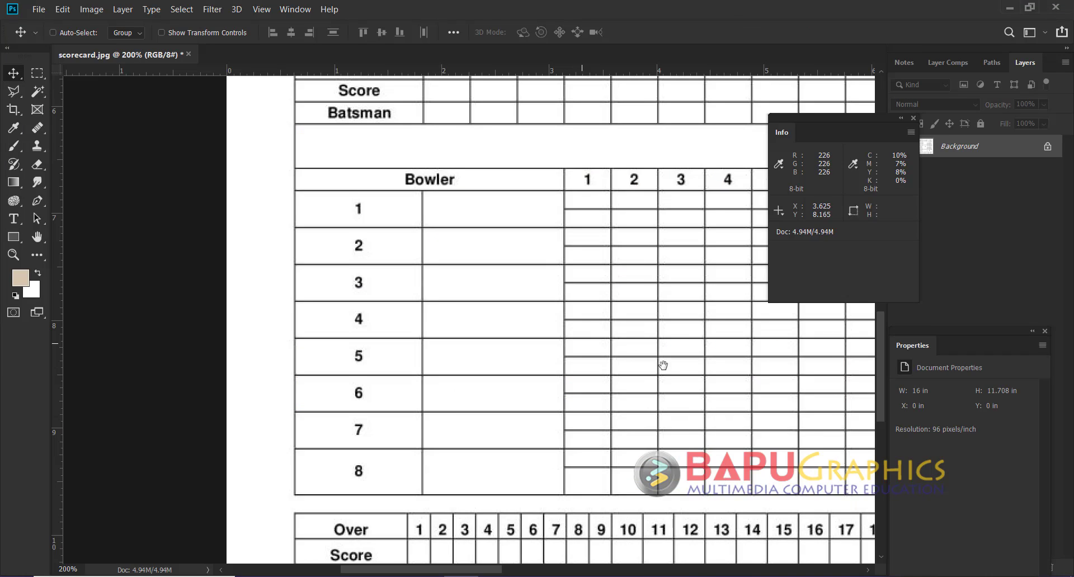
pyautogui.moveTo(662, 367); pyautogui.dragTo(295, 376)
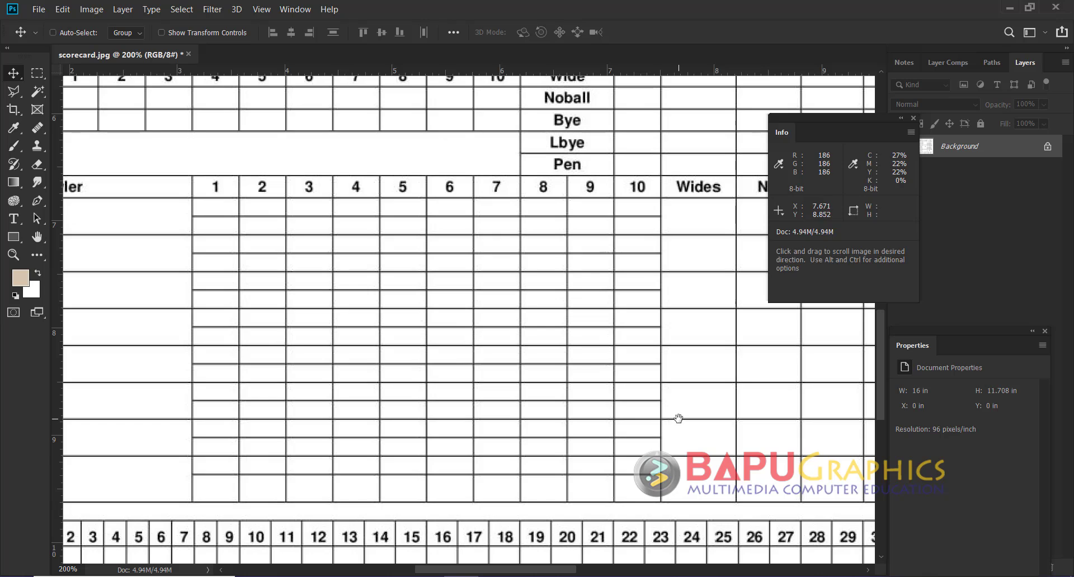
pyautogui.moveTo(679, 421); pyautogui.dragTo(261, 418)
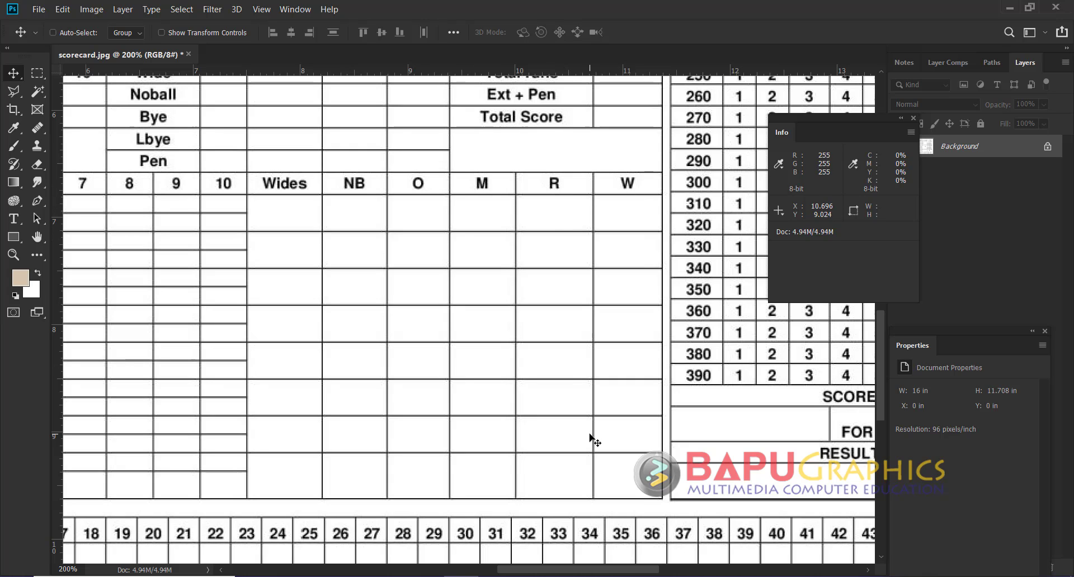
pyautogui.hotkey('alt', 'Tab')
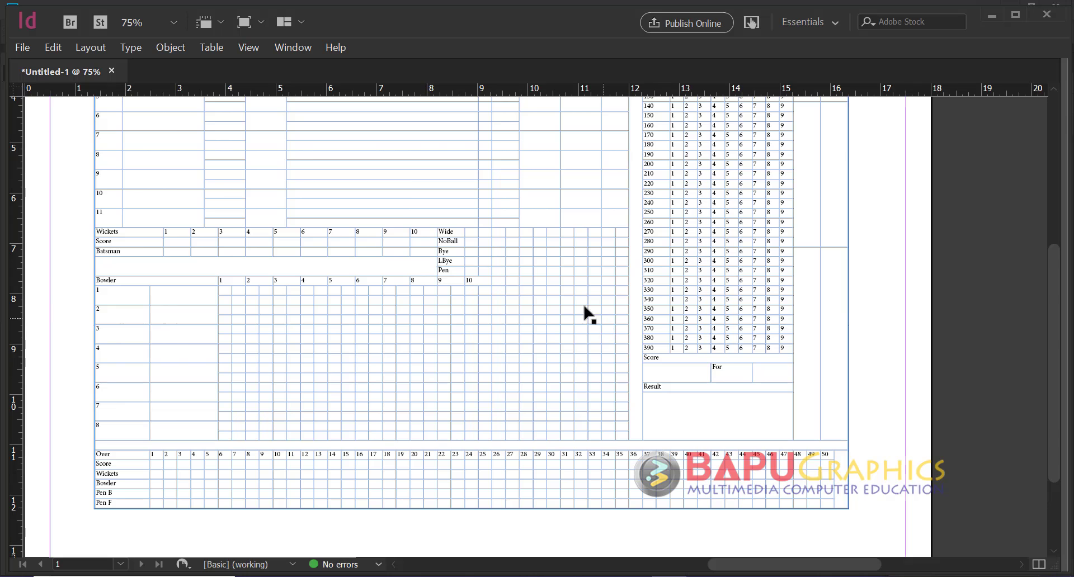
pyautogui.keyDown('ctrl'); pyautogui.click(530, 257); pyautogui.keyUp('ctrl')
pyautogui.keyDown('ctrl'); pyautogui.click(526, 318); pyautogui.keyUp('ctrl')
pyautogui.keyDown('ctrl'); pyautogui.click(492, 347); pyautogui.keyUp('ctrl')
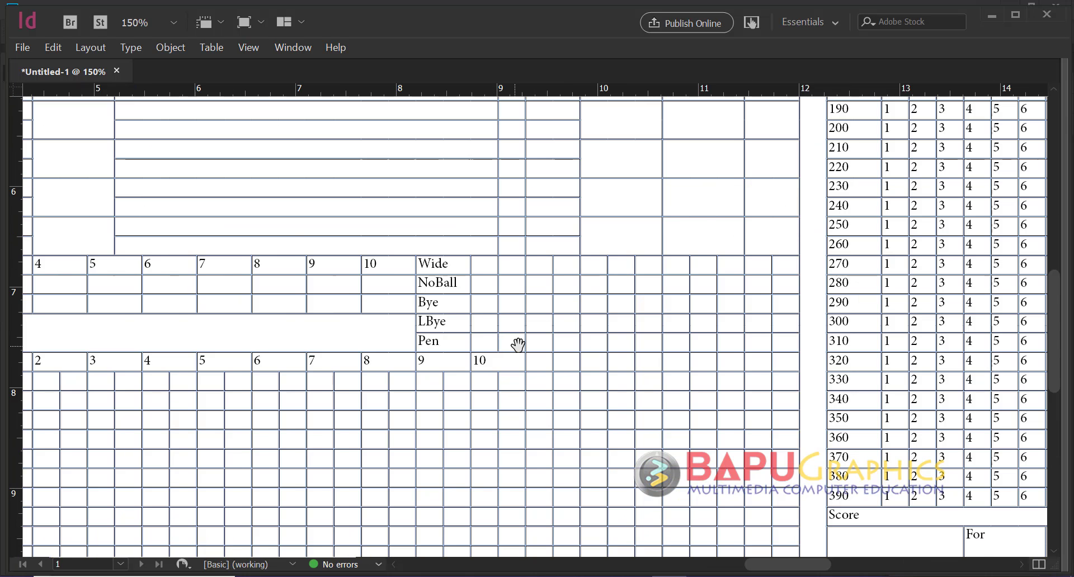
# Consult the bowling headings in the Photoshop reference scorecard, and merge the two cells after 10 in the InDesign table's lower header row
pyautogui.moveTo(518, 346); pyautogui.dragTo(415, 348)
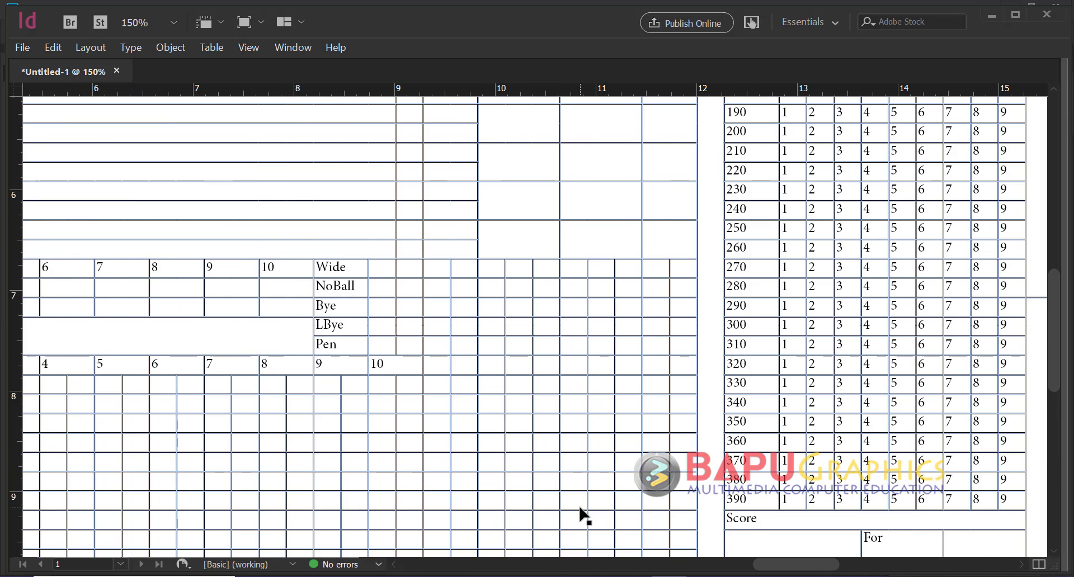
pyautogui.hotkey('alt', 'Tab')
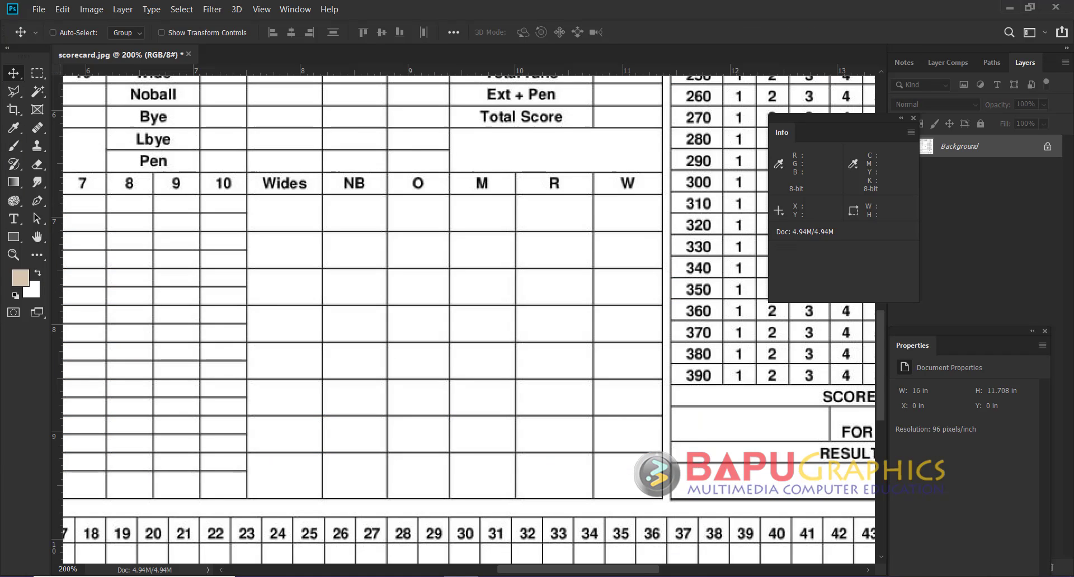
pyautogui.scroll(3, 388, 288)
pyautogui.hscroll(-3, 388, 287)
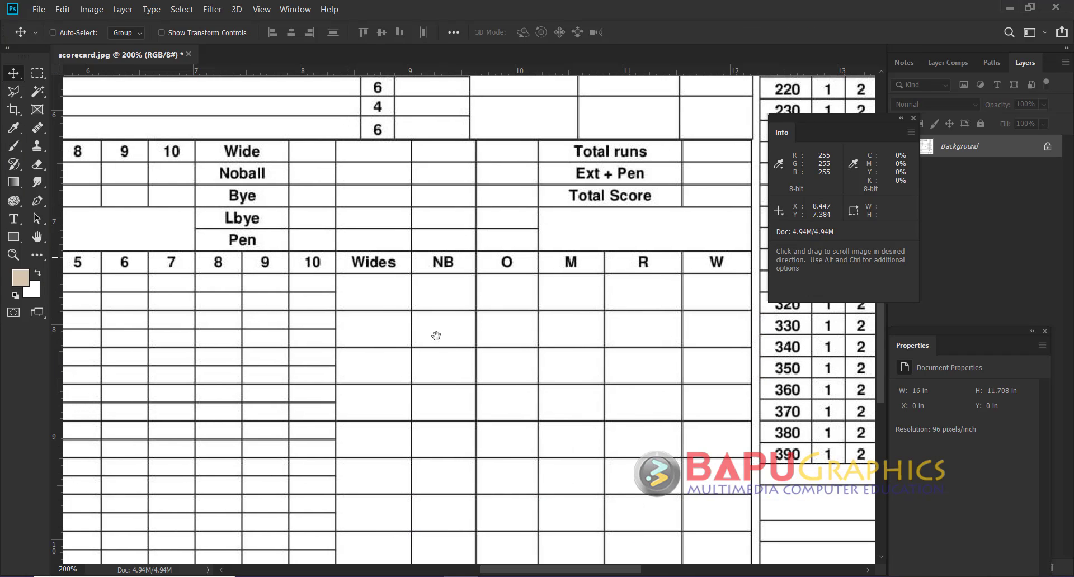
pyautogui.scroll(-2, 307, 336)
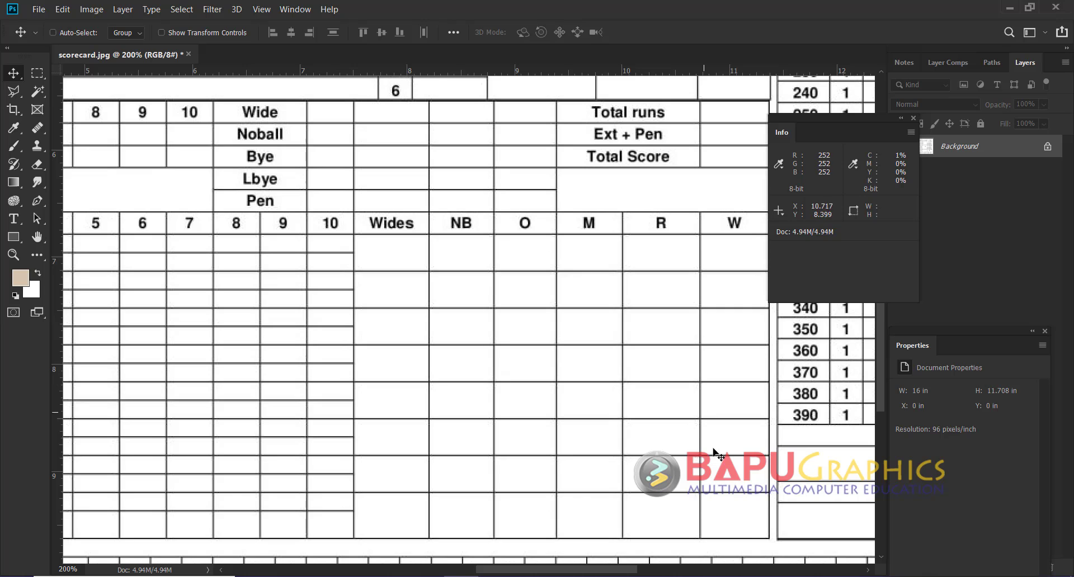
pyautogui.hotkey('alt', 'Tab')
pyautogui.moveTo(412, 422); pyautogui.dragTo(439, 354)
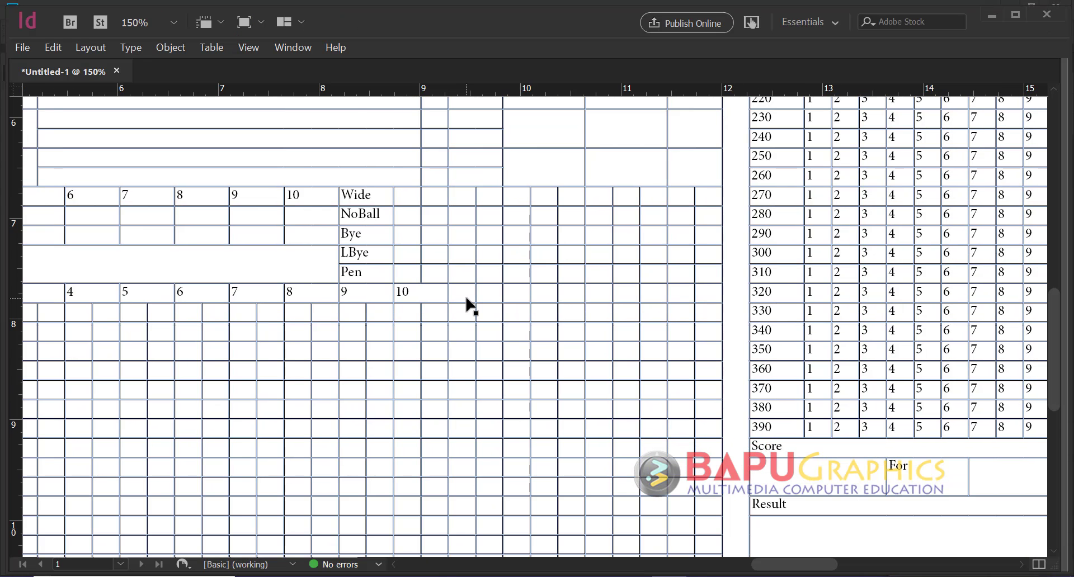
pyautogui.moveTo(461, 292); pyautogui.dragTo(487, 293)
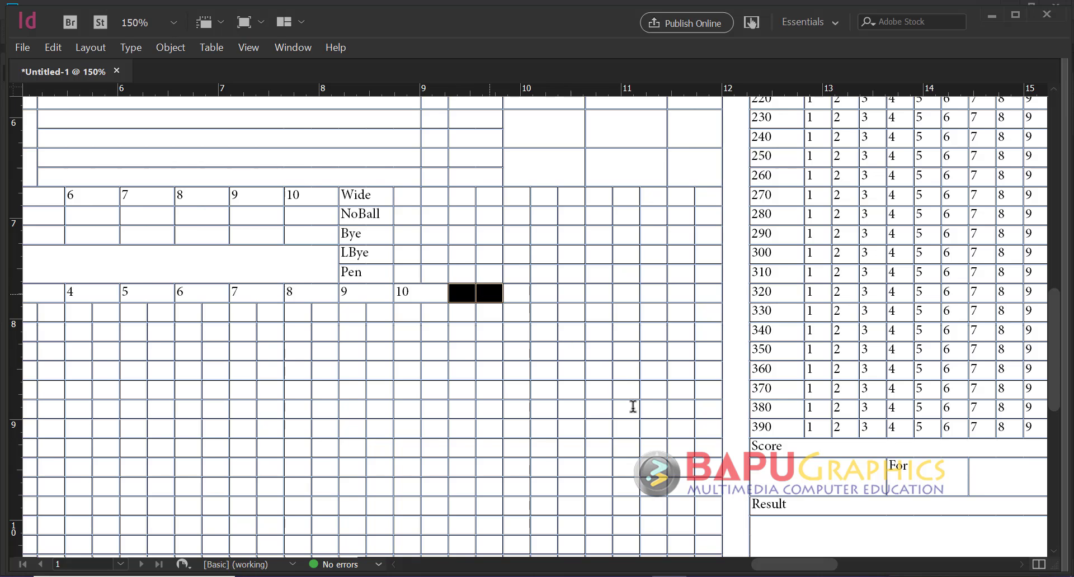
pyautogui.click(478, 573)
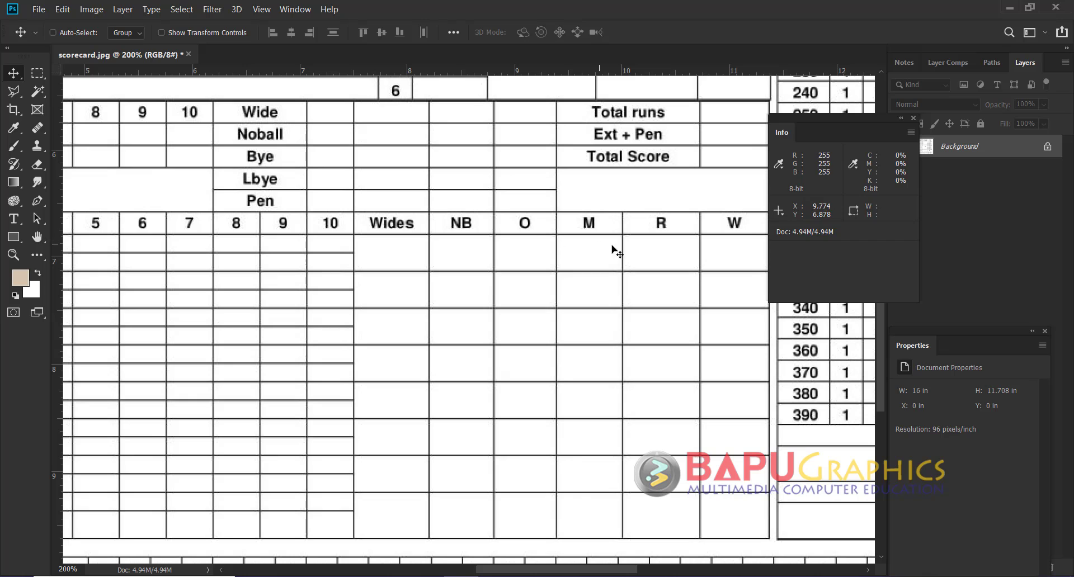
pyautogui.click(667, 576)
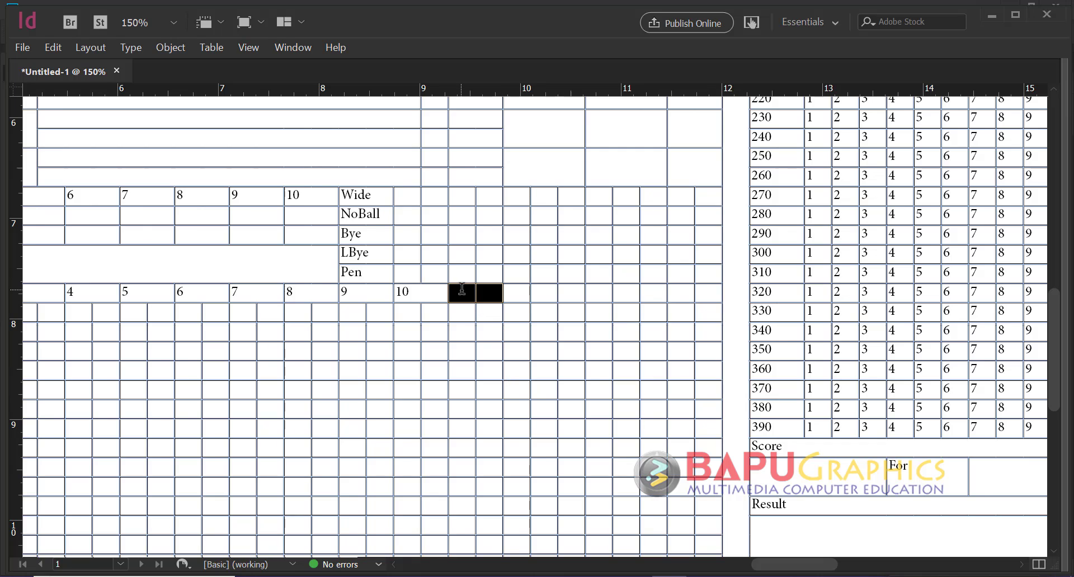
pyautogui.moveTo(461, 290); pyautogui.dragTo(489, 296)
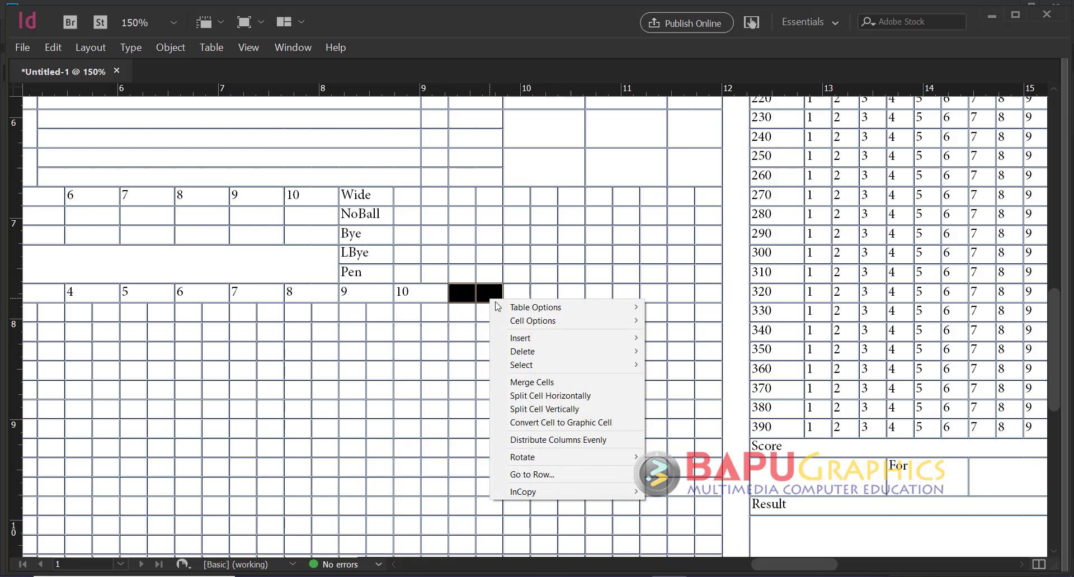
pyautogui.click(522, 384)
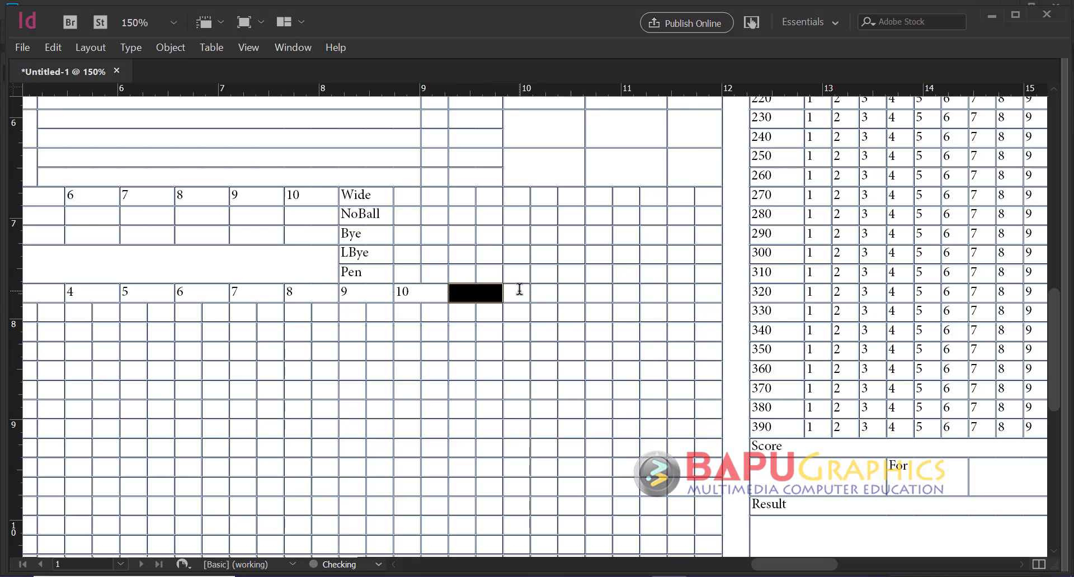
# Merge the next three pairs of empty cells in the bowling header row, each pair into one heading cell
pyautogui.moveTo(520, 290); pyautogui.dragTo(540, 291)
pyautogui.rightClick(539, 291)
pyautogui.click(587, 378)
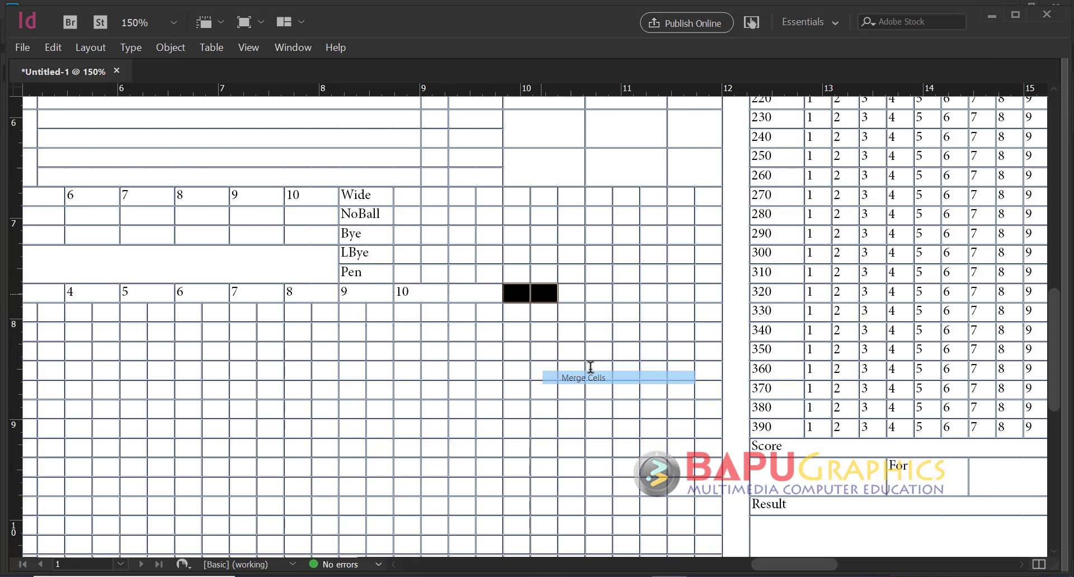
pyautogui.moveTo(573, 289); pyautogui.dragTo(659, 295)
pyautogui.rightClick(598, 291)
pyautogui.click(632, 376)
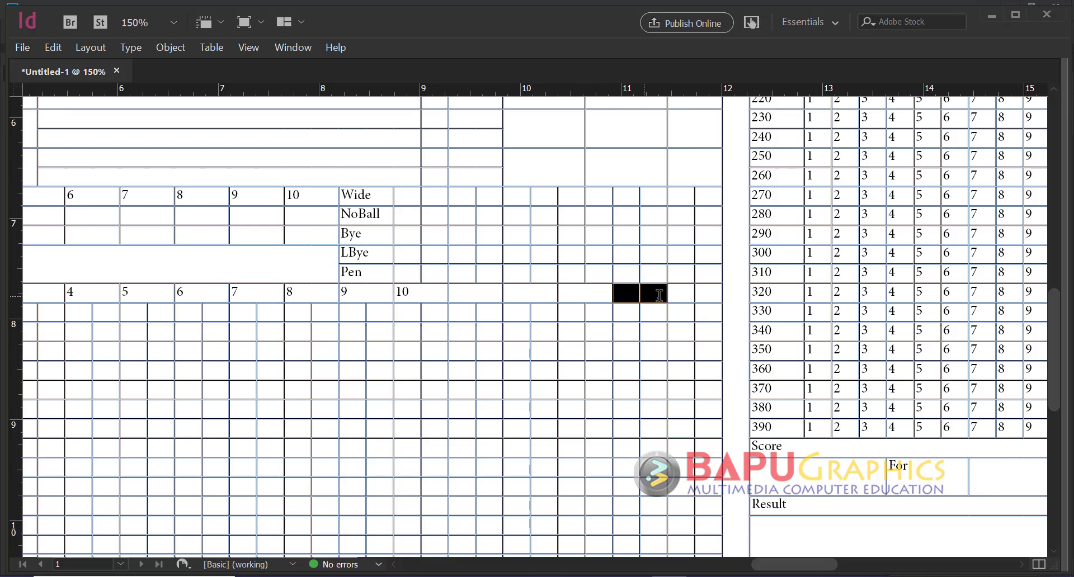
pyautogui.rightClick(659, 295)
pyautogui.click(696, 381)
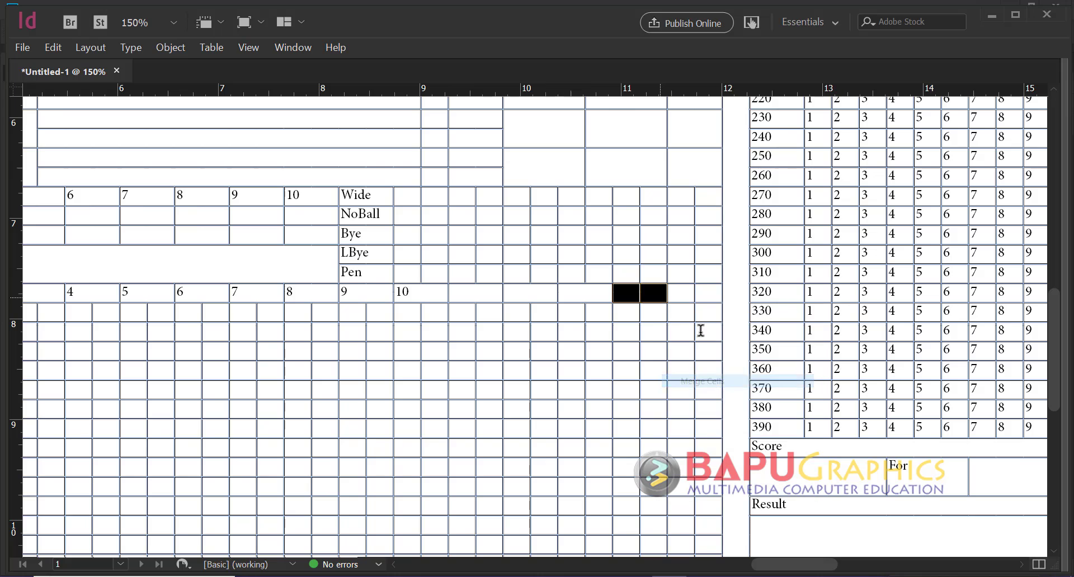
pyautogui.moveTo(681, 297); pyautogui.dragTo(706, 296)
pyautogui.rightClick(703, 300)
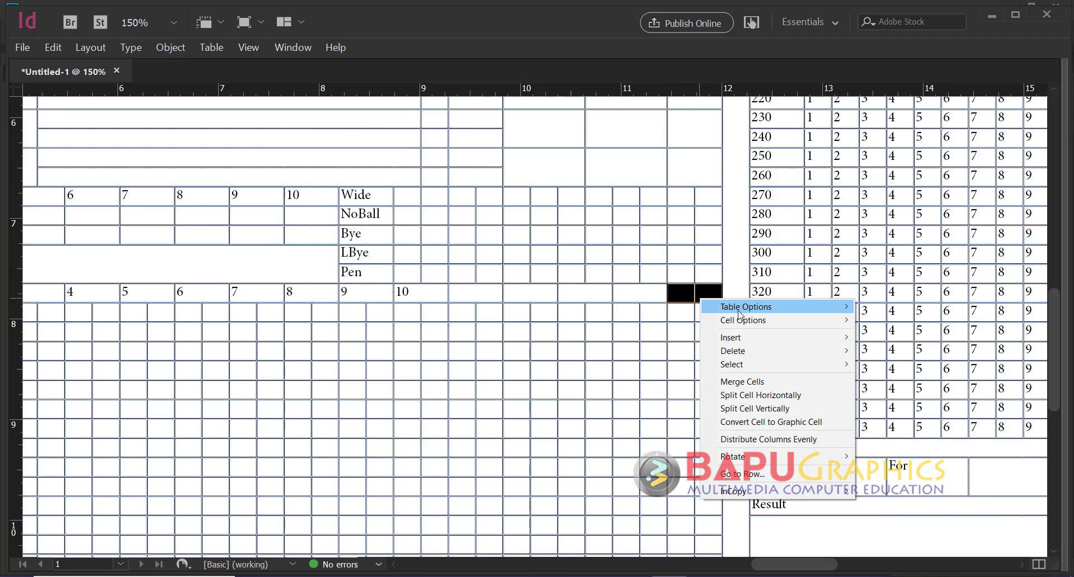
pyautogui.click(687, 295)
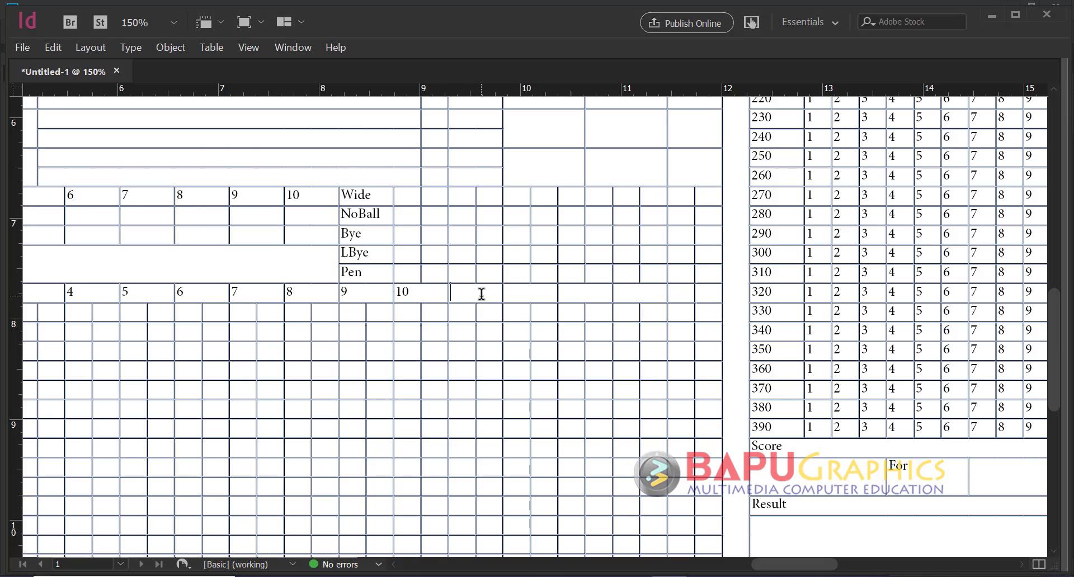
# Enter the headings Wides and NB in the two merged cells after 10, matching the Photoshop reference scorecard
pyautogui.write('WNo b')
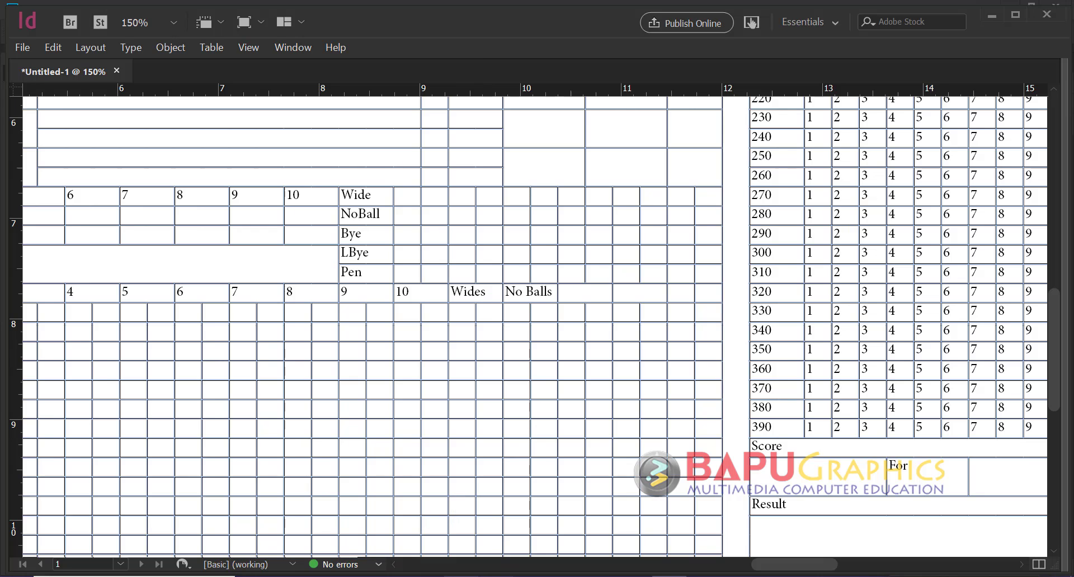
pyautogui.hotkey('alt', 'Tab')
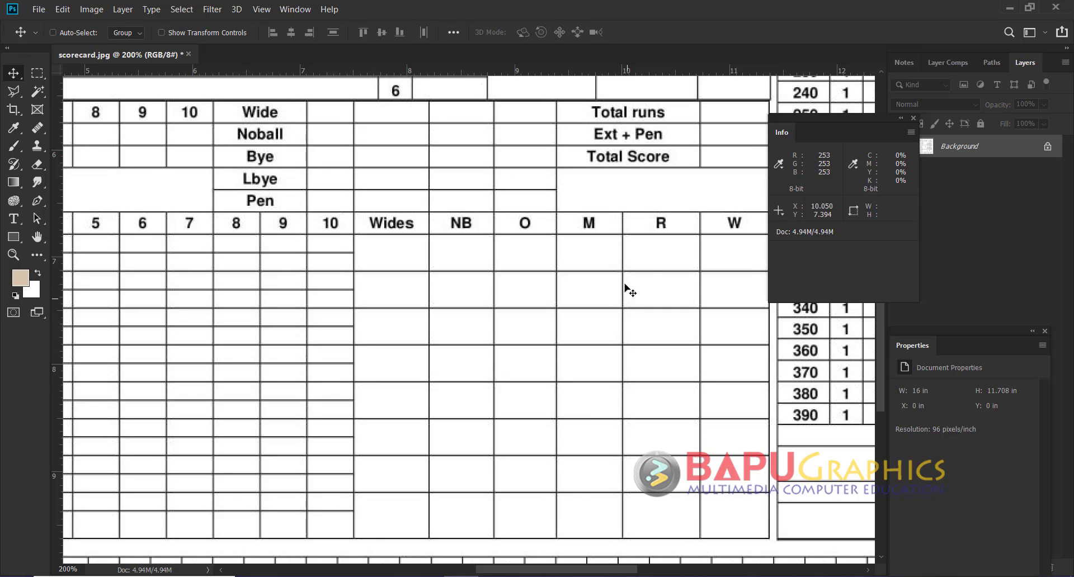
pyautogui.hotkey('alt', 'Tab')
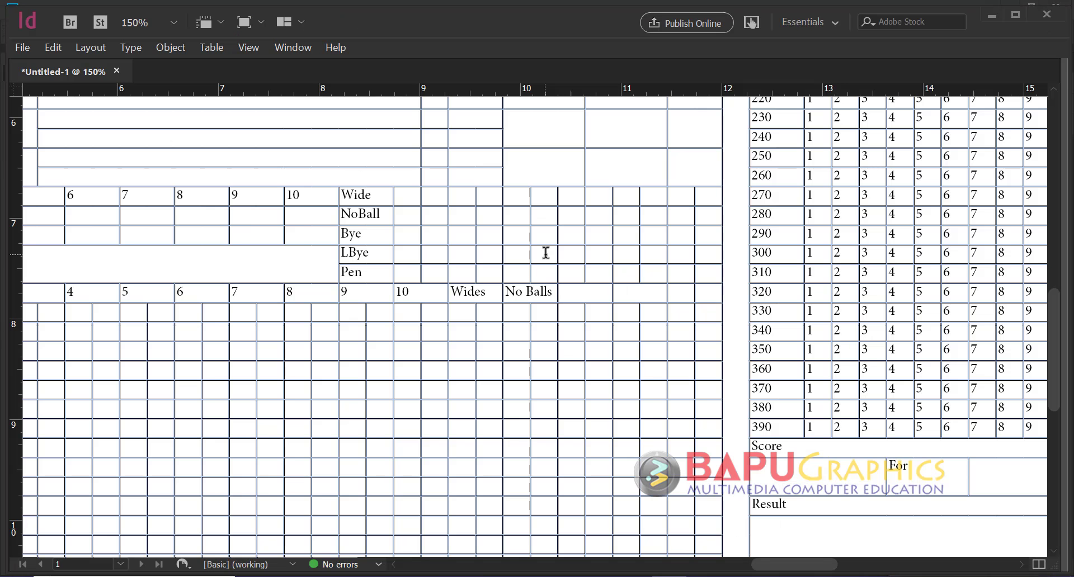
pyautogui.moveTo(512, 293); pyautogui.dragTo(551, 290)
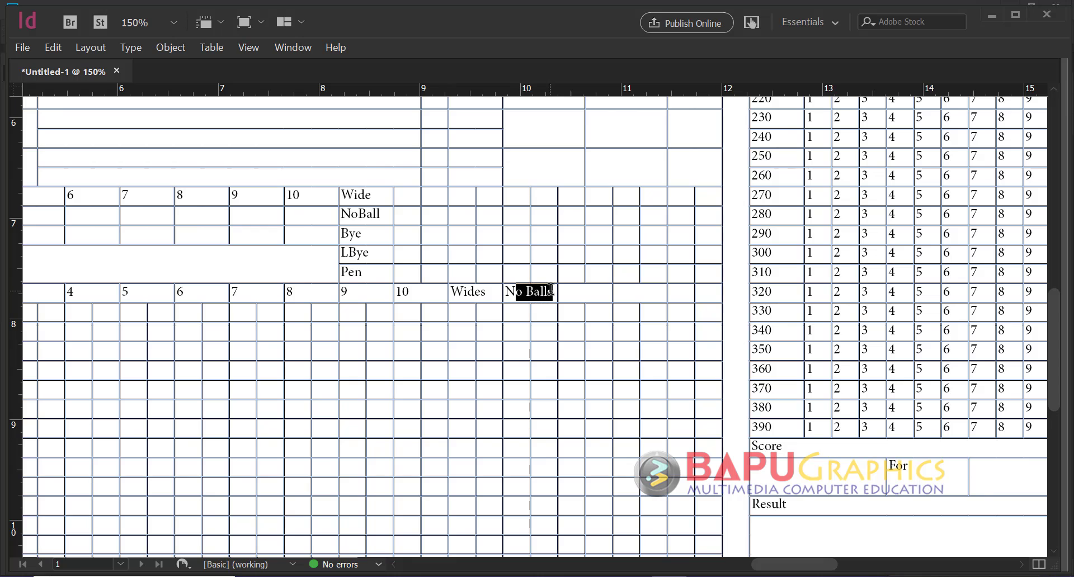
pyautogui.write('B')
# Enter the headings O, M, R and W in the remaining cells of the bowling header row
pyautogui.click(580, 292)
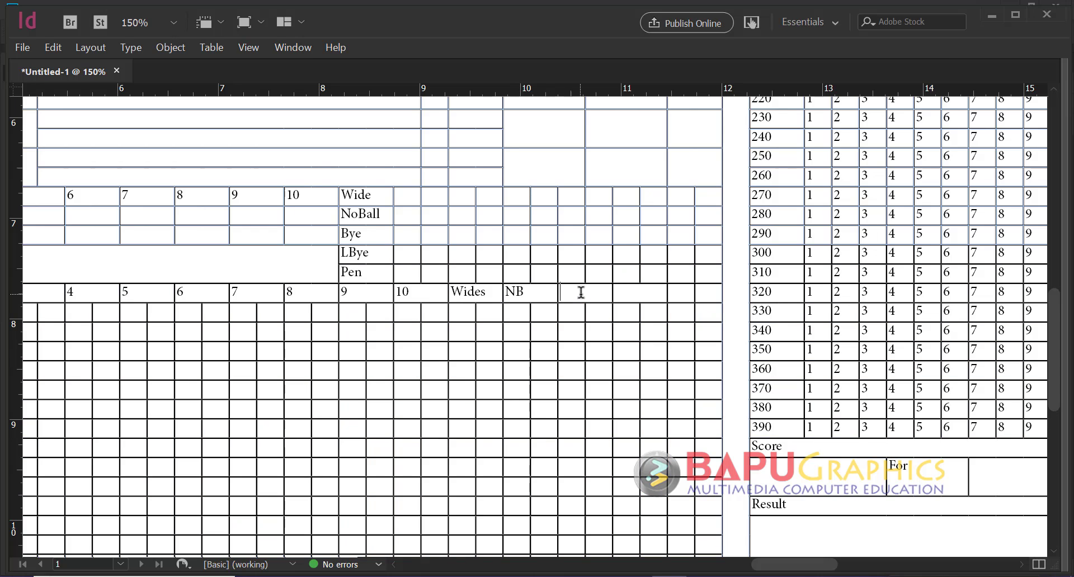
pyautogui.write('O ')
pyautogui.write('M ')
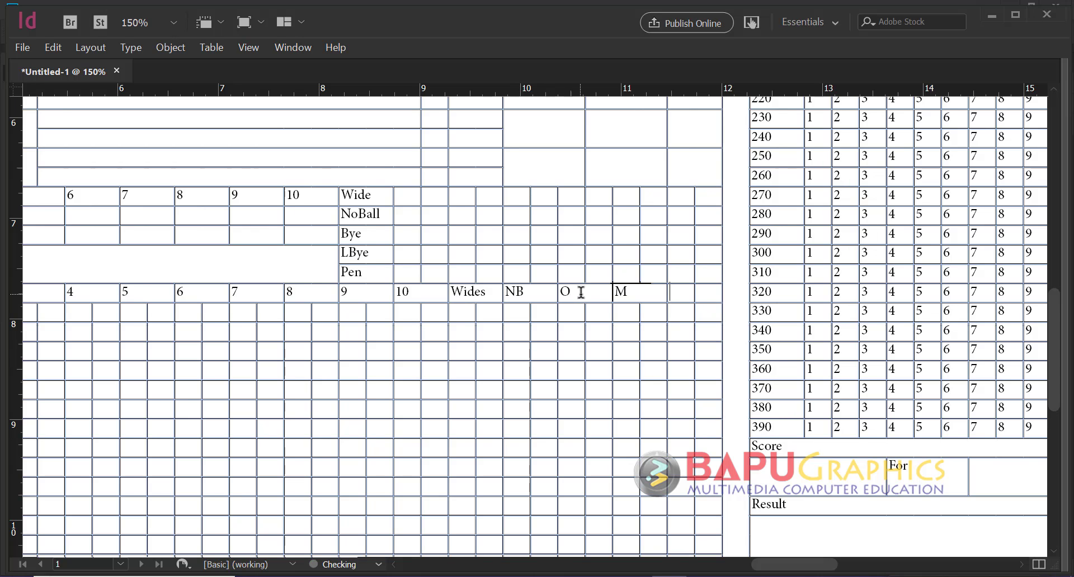
pyautogui.write('R')
pyautogui.press('Tab')
pyautogui.write('W')
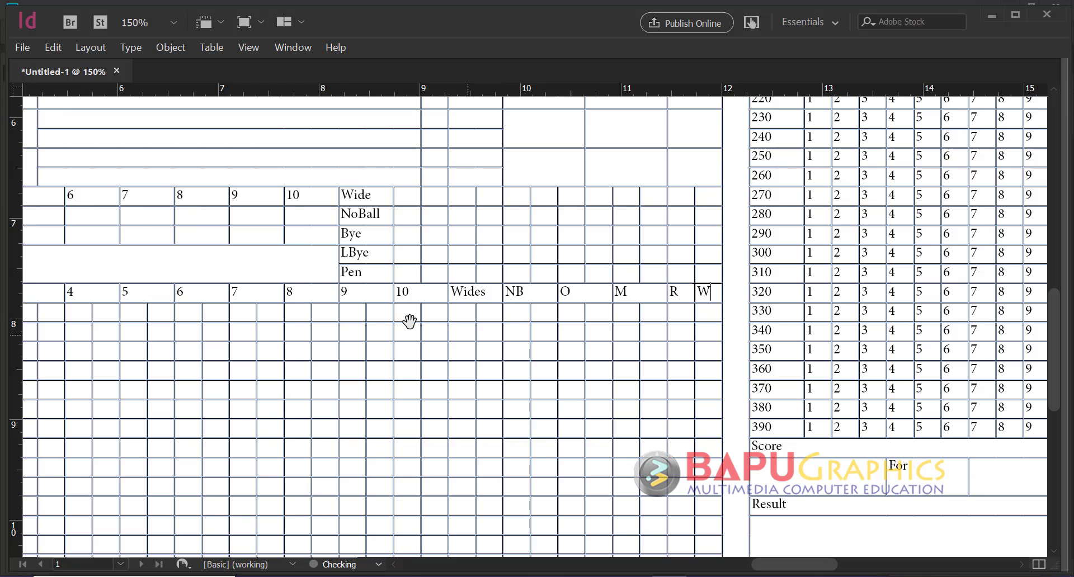
# Check the bowling grid in the Photoshop reference, and merge the cell pairs in the first two InDesign rows under heading 1
pyautogui.moveTo(410, 321); pyautogui.dragTo(607, 318)
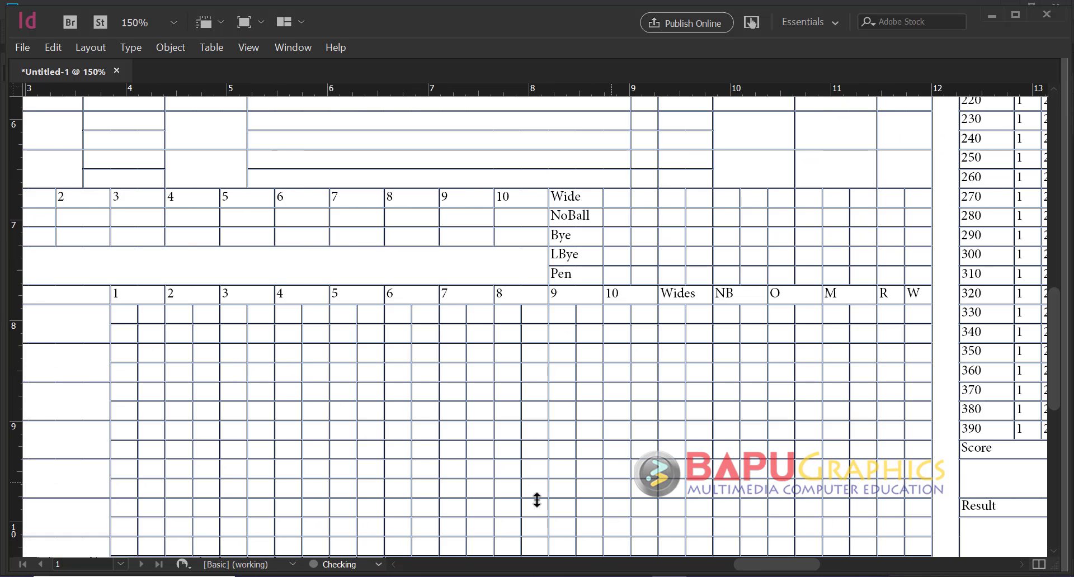
pyautogui.hotkey('alt', 'Tab')
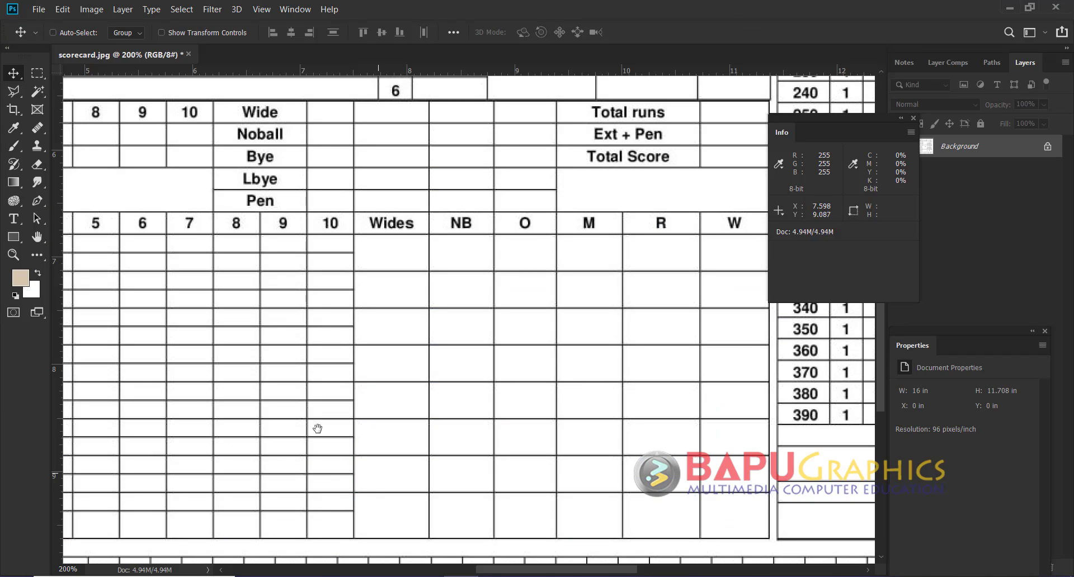
pyautogui.moveTo(313, 429); pyautogui.dragTo(569, 414)
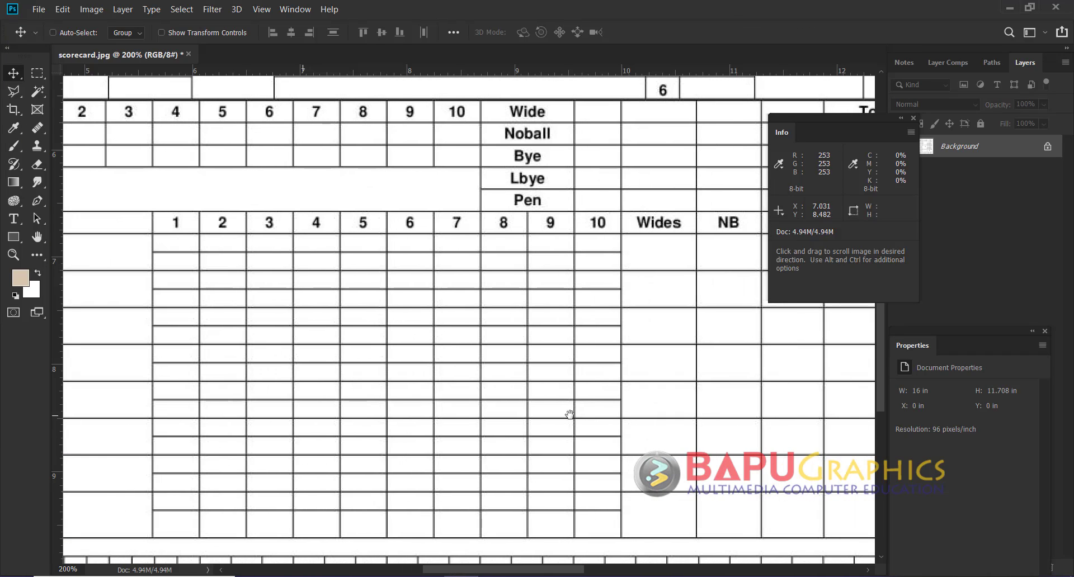
pyautogui.hotkey('alt', 'Tab')
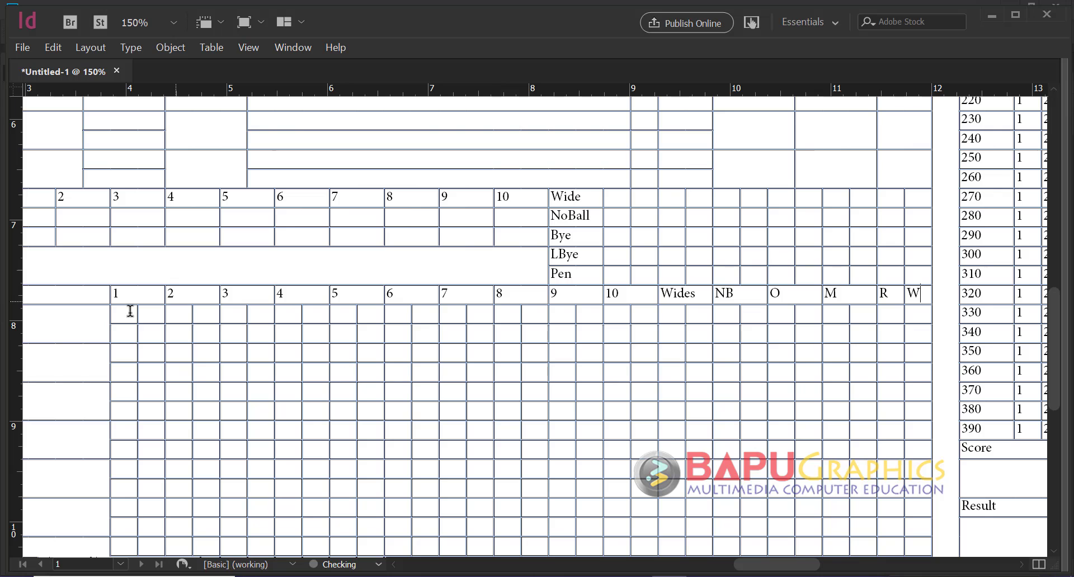
pyautogui.moveTo(125, 313); pyautogui.dragTo(153, 314)
pyautogui.rightClick(153, 316)
pyautogui.click(208, 398)
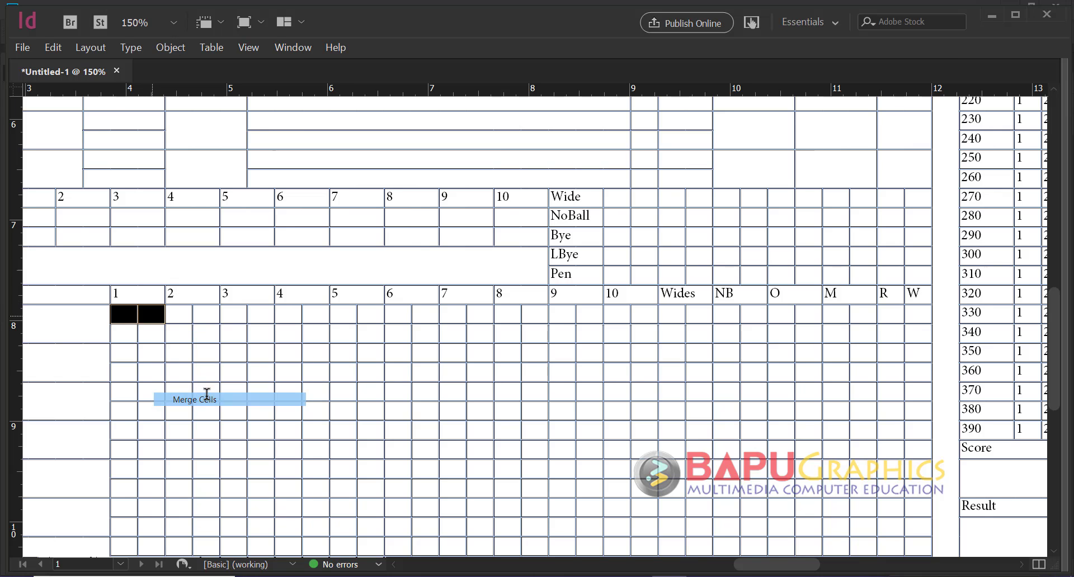
pyautogui.click(140, 334)
pyautogui.moveTo(139, 334); pyautogui.dragTo(151, 334)
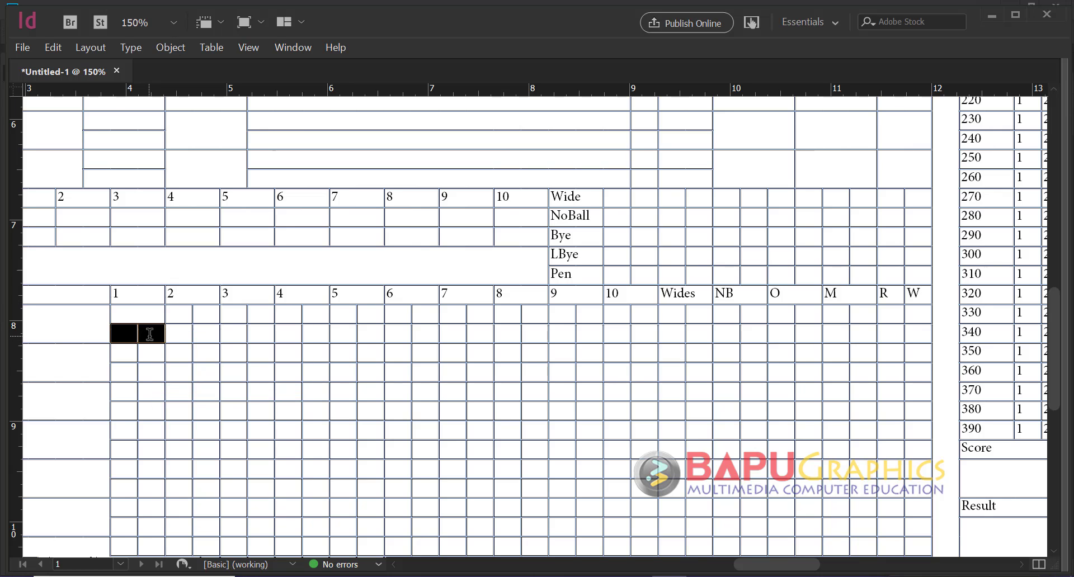
pyautogui.rightClick(151, 334)
pyautogui.click(199, 432)
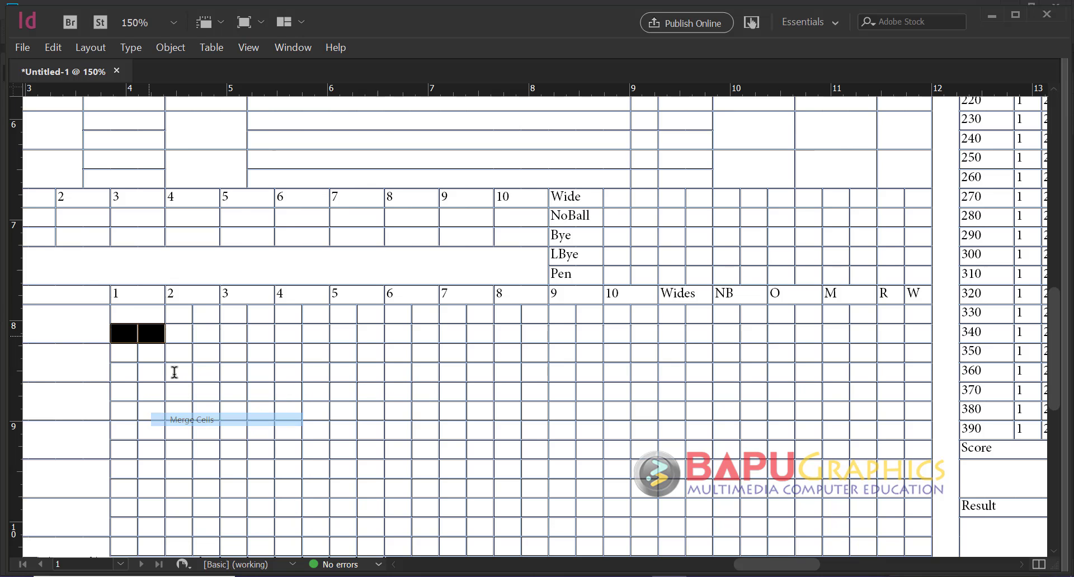
# Merge the remaining cell pairs under heading 1 row by row, down to the bottom of the bowling grid
pyautogui.moveTo(116, 315); pyautogui.dragTo(159, 450)
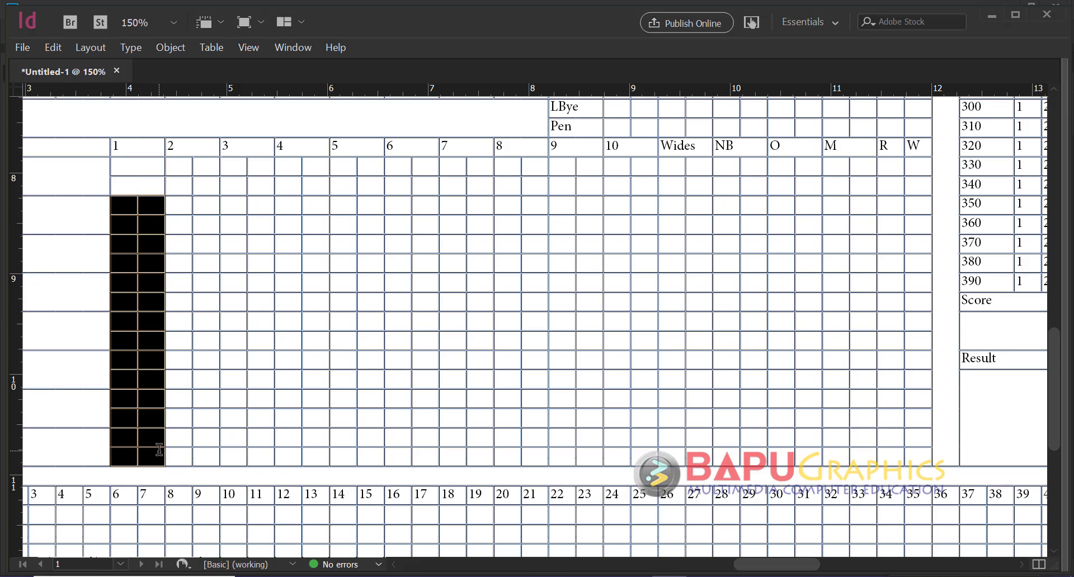
pyautogui.hotkey('ctrl', 'z')
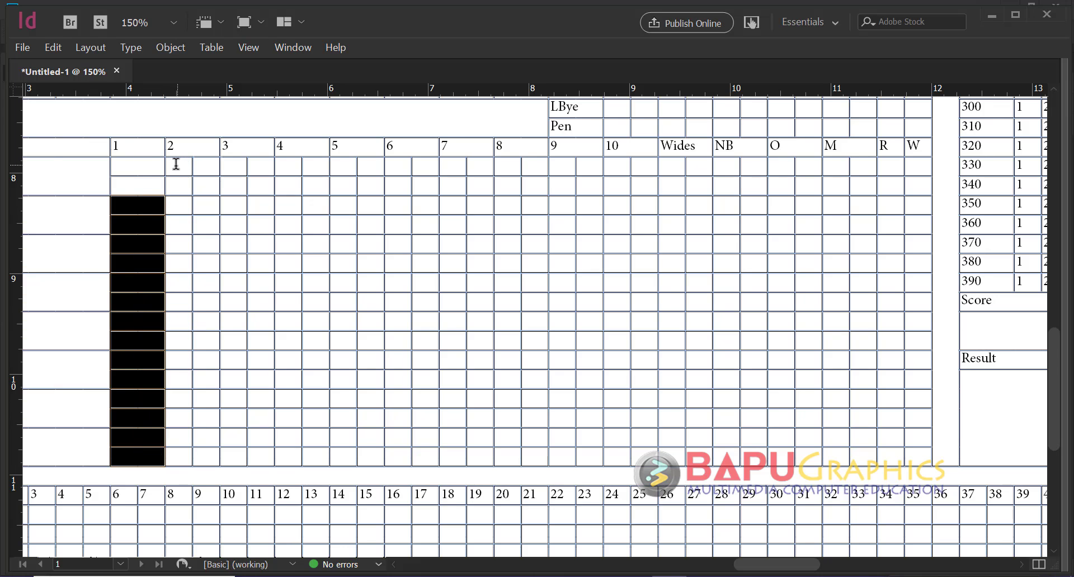
pyautogui.moveTo(145, 167); pyautogui.dragTo(157, 453)
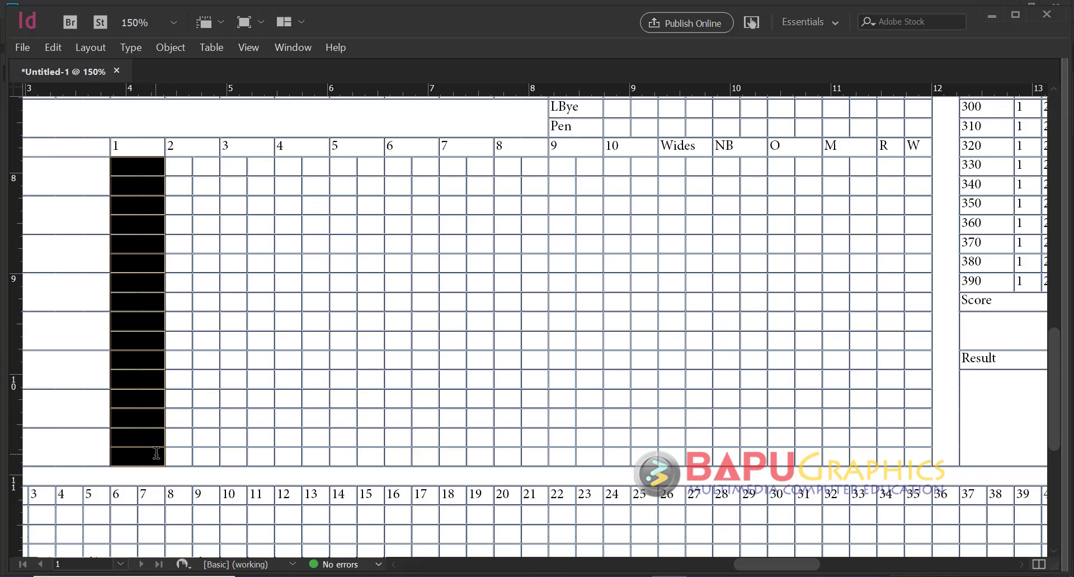
# Repeat column 1's merged cell layout down the whole bowling grid under headings 2 to 8
pyautogui.moveTo(179, 162); pyautogui.dragTo(199, 228)
pyautogui.hotkey('ctrl', 'alt', 'm')
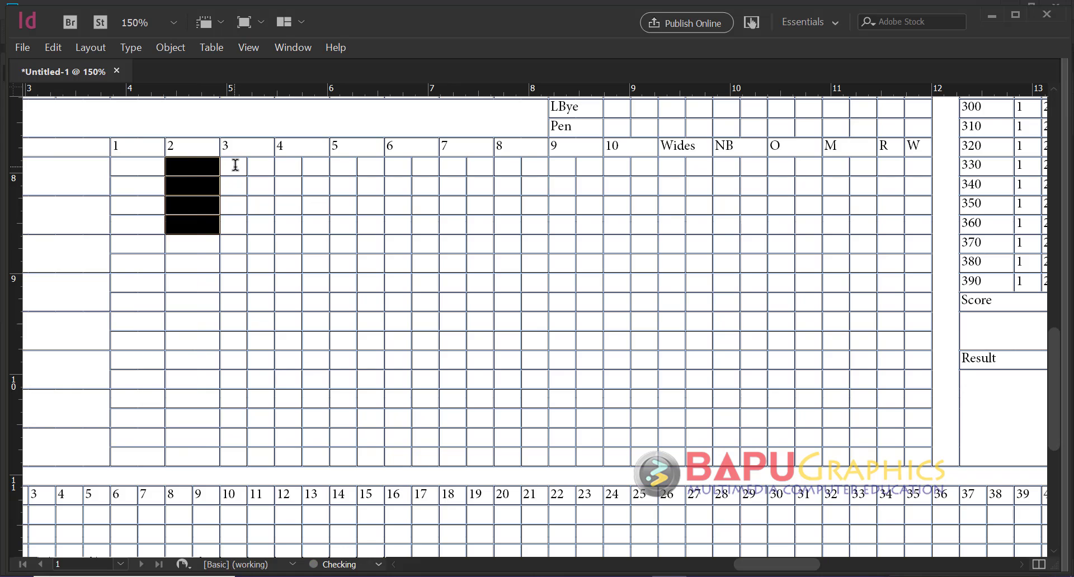
pyautogui.moveTo(235, 165); pyautogui.dragTo(267, 199)
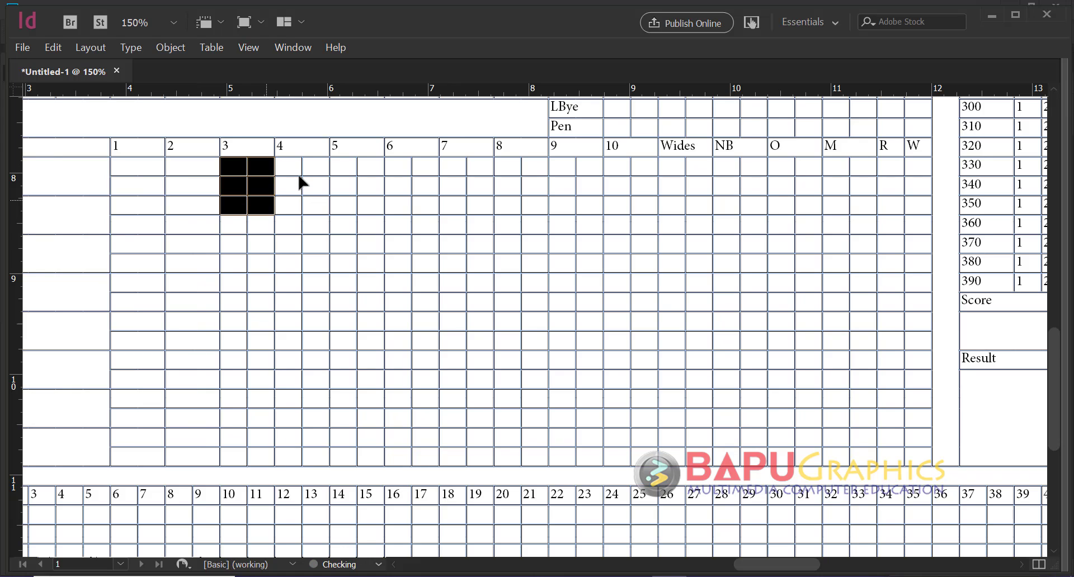
pyautogui.moveTo(287, 163); pyautogui.dragTo(855, 187)
# Repeat the merged cell layout in all bowling rows under headings 9, 10, Wides, NB, O and M
pyautogui.click(562, 166)
pyautogui.click(617, 167)
pyautogui.click(675, 167)
pyautogui.click(722, 166)
pyautogui.click(776, 165)
pyautogui.click(831, 165)
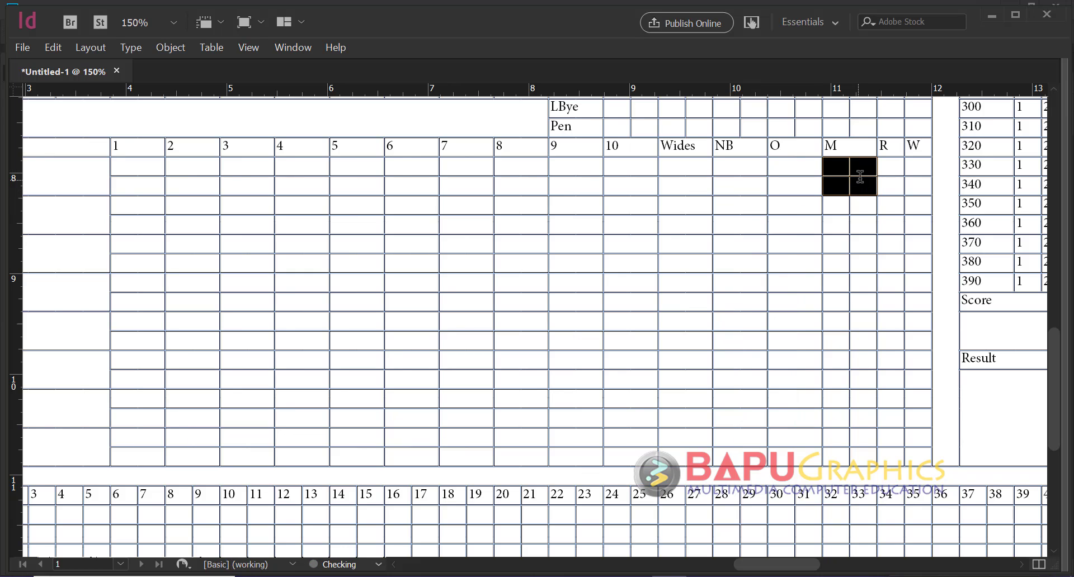
pyautogui.hotkey('ctrl', 'alt', 'm')
# Try merging the cells under R and W into vertical pairs, one per bowler, down to the last row
pyautogui.moveTo(893, 167); pyautogui.dragTo(889, 190)
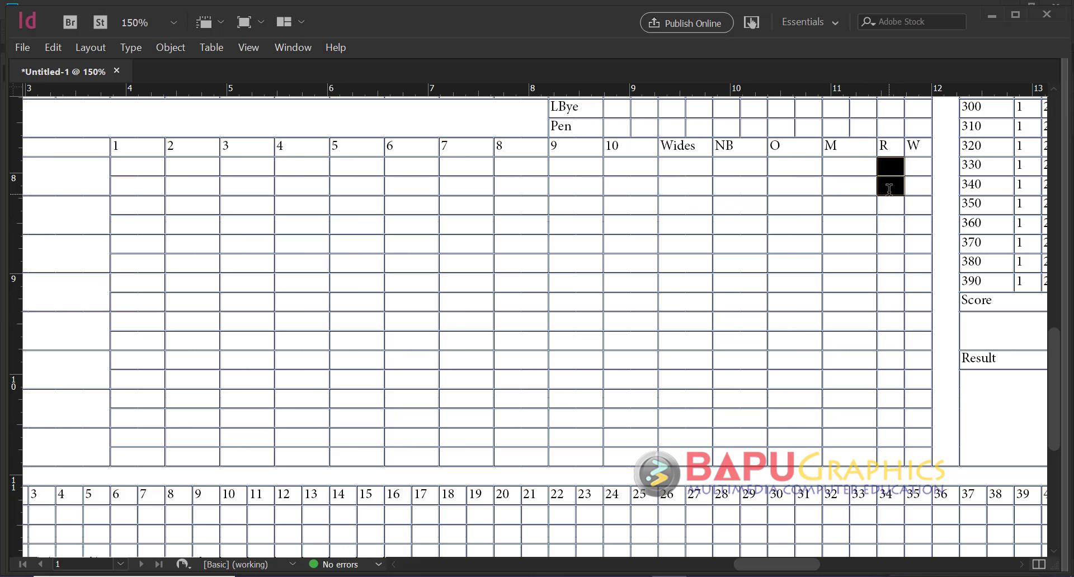
pyautogui.rightClick(889, 189)
pyautogui.click(917, 277)
pyautogui.hotkey('ctrl', "'")
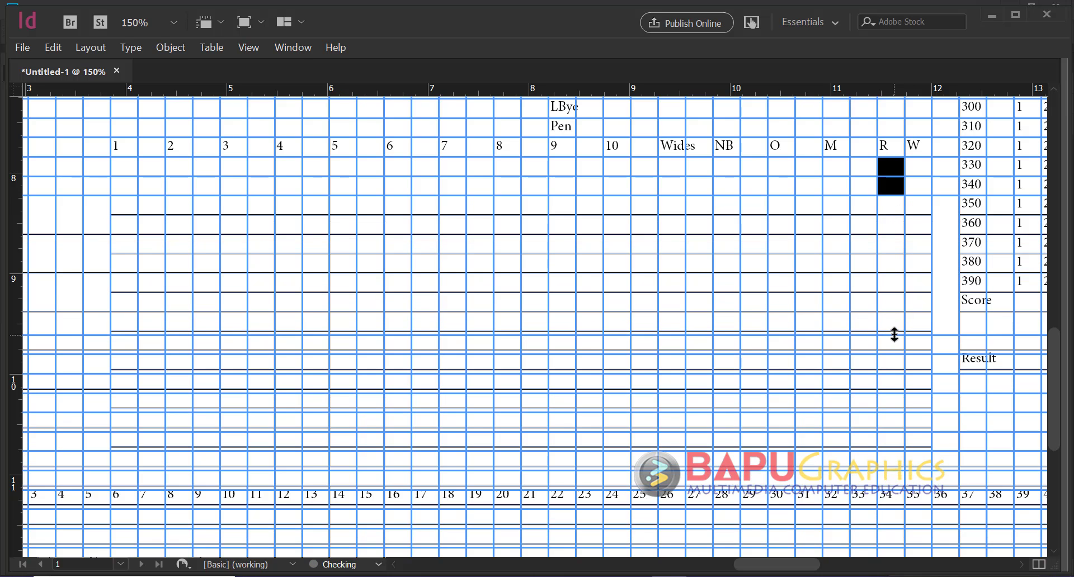
pyautogui.hotkey('ctrl', "'")
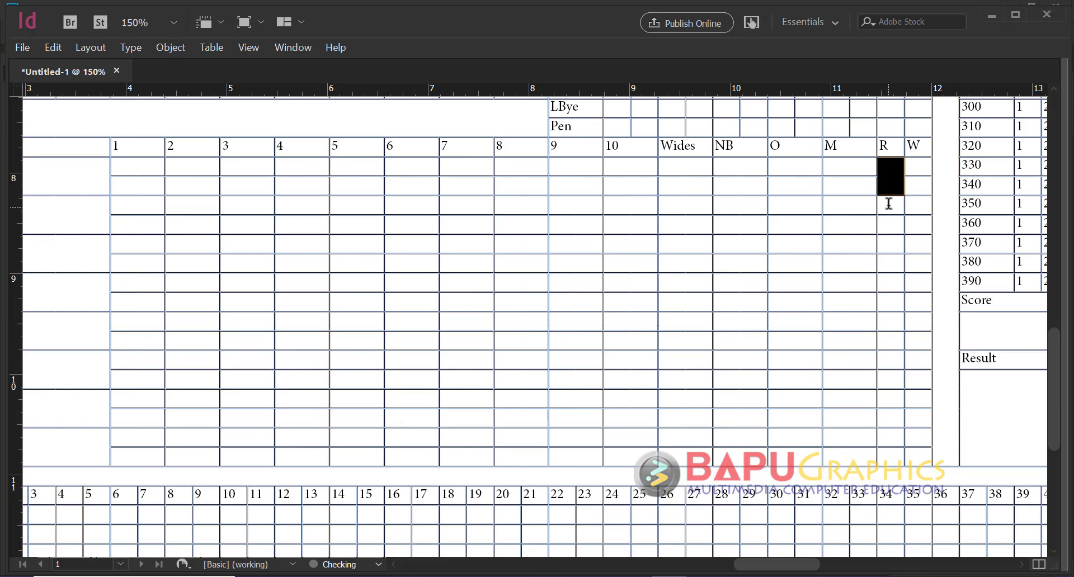
pyautogui.moveTo(889, 204); pyautogui.dragTo(893, 447)
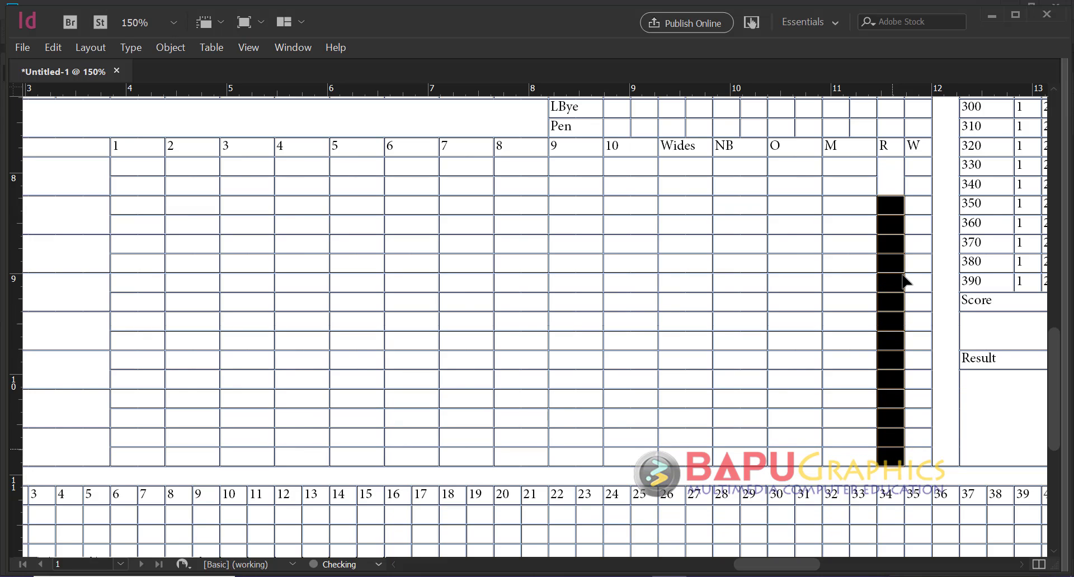
pyautogui.moveTo(915, 166); pyautogui.dragTo(918, 447)
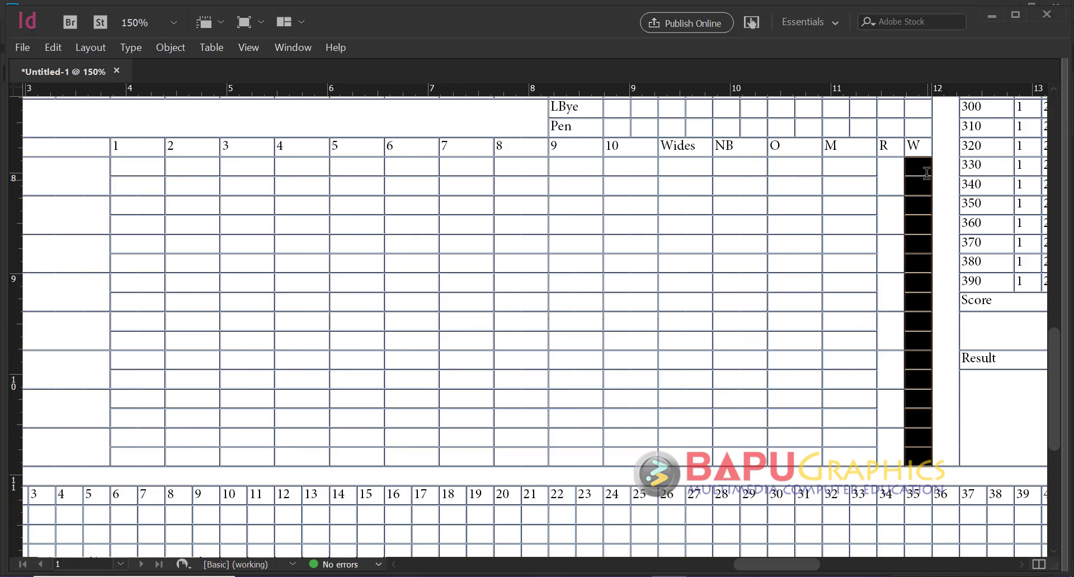
# Undo the vertical cell merges under the R and W headings
pyautogui.click(886, 188)
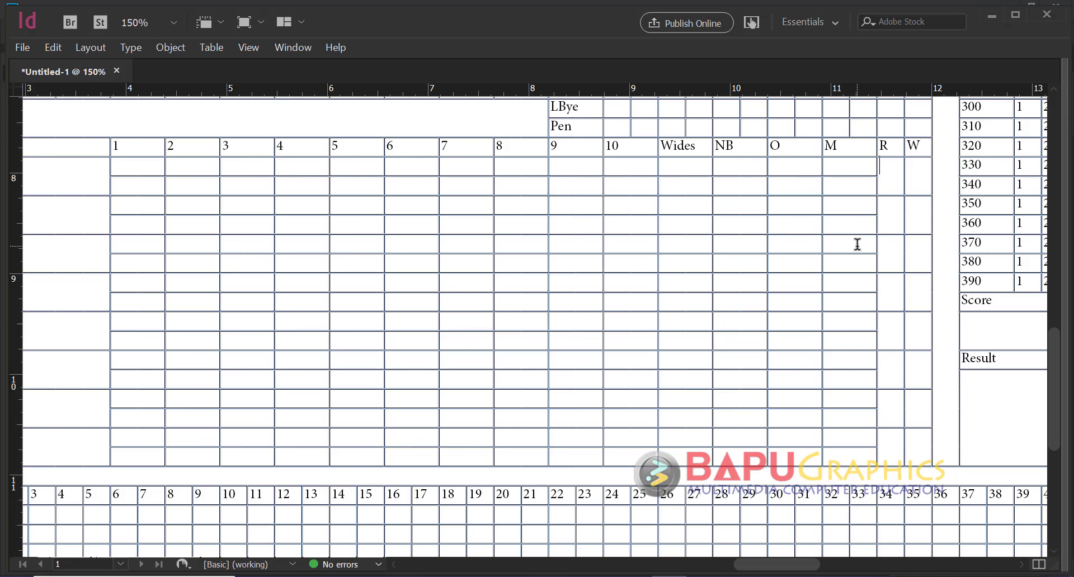
pyautogui.press('Escape')
pyautogui.click(796, 183)
pyautogui.moveTo(677, 151); pyautogui.dragTo(894, 315)
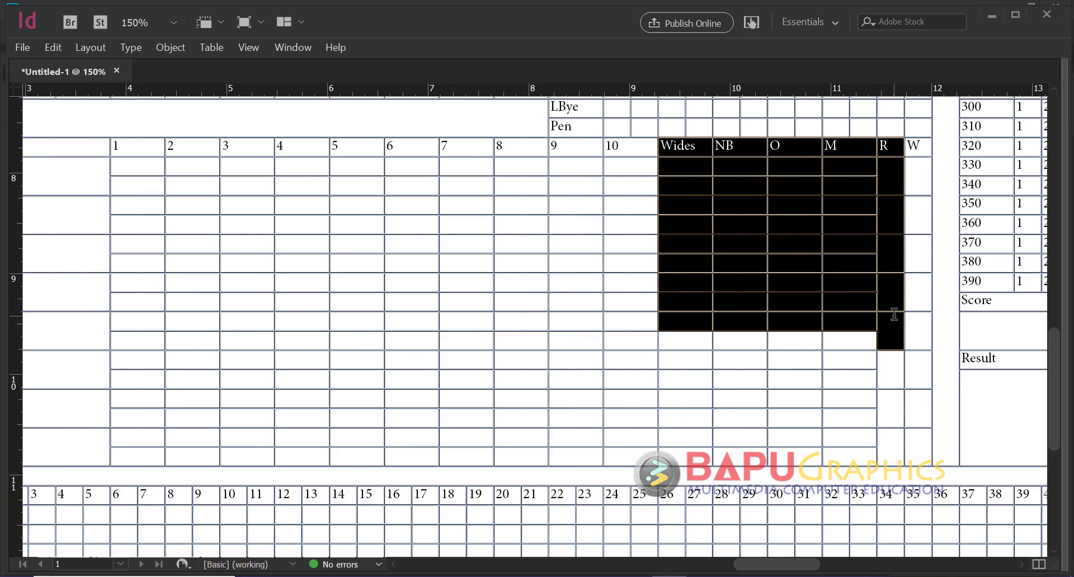
pyautogui.click(893, 442)
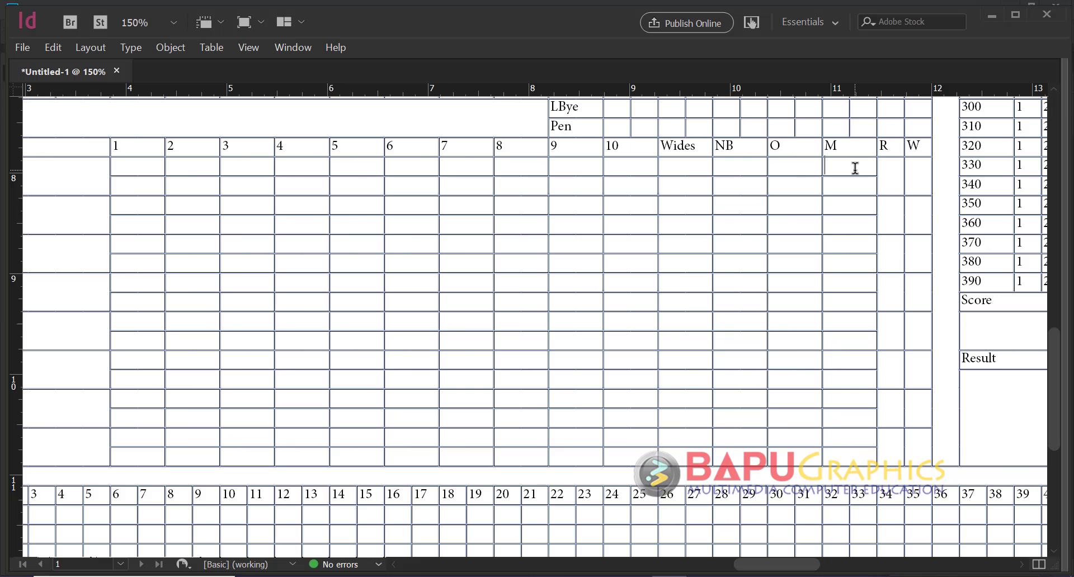
pyautogui.hotkey('ctrl', 'z')
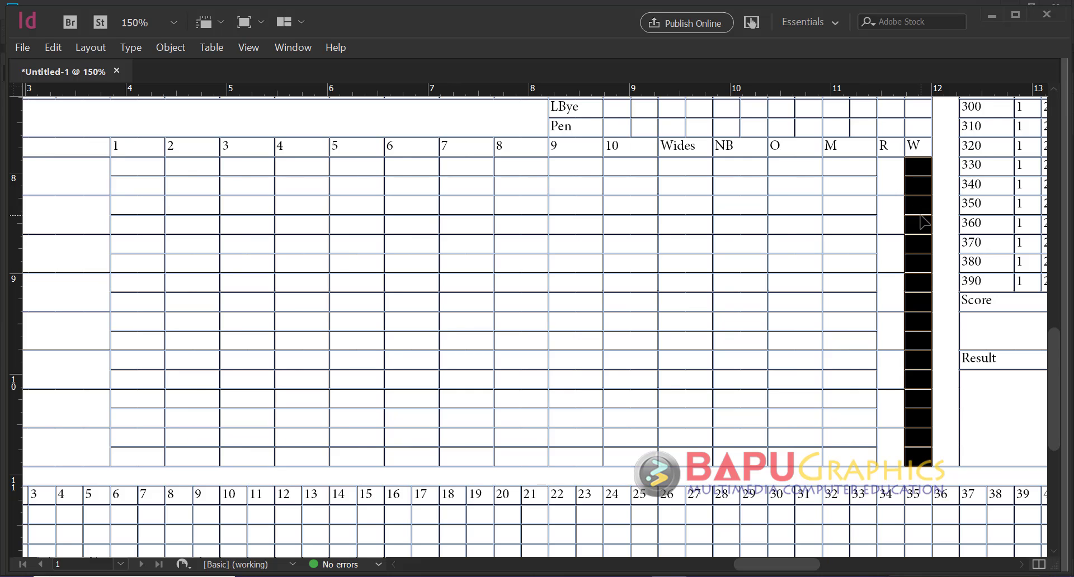
pyautogui.hotkey('ctrl', 'z')
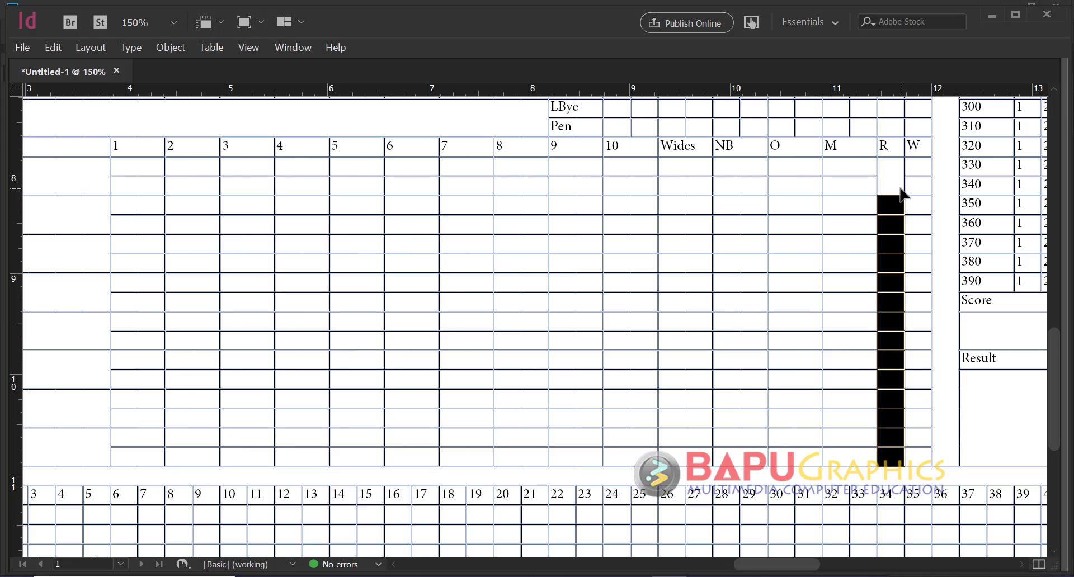
pyautogui.hotkey('ctrl', 'z')
pyautogui.moveTo(894, 167); pyautogui.dragTo(893, 180)
pyautogui.click(894, 186)
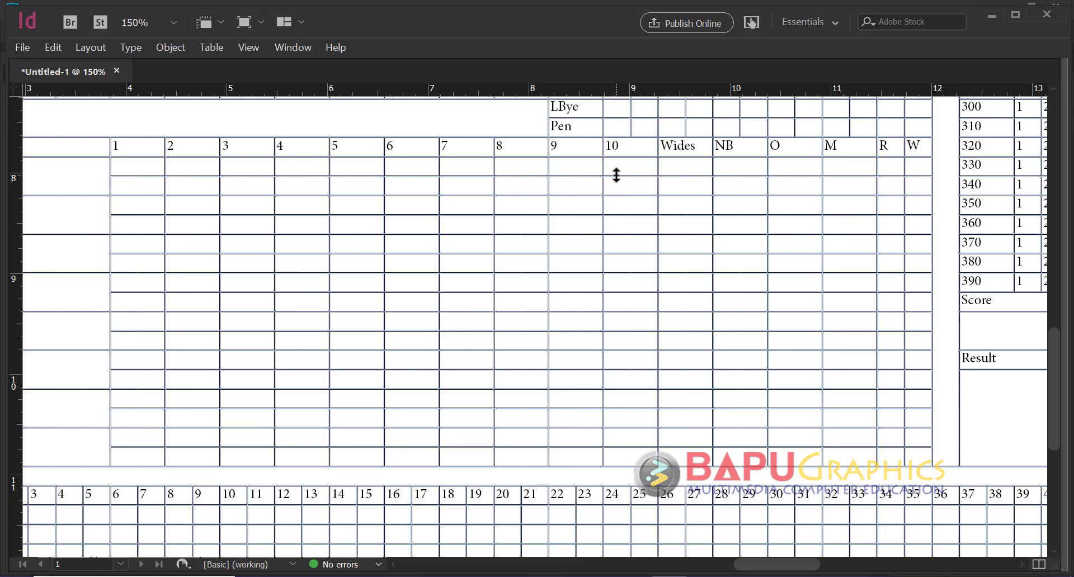
# Try to distribute the bowling columns from Wides to W evenly across all rows
pyautogui.moveTo(671, 147); pyautogui.dragTo(922, 452)
pyautogui.rightClick(918, 365)
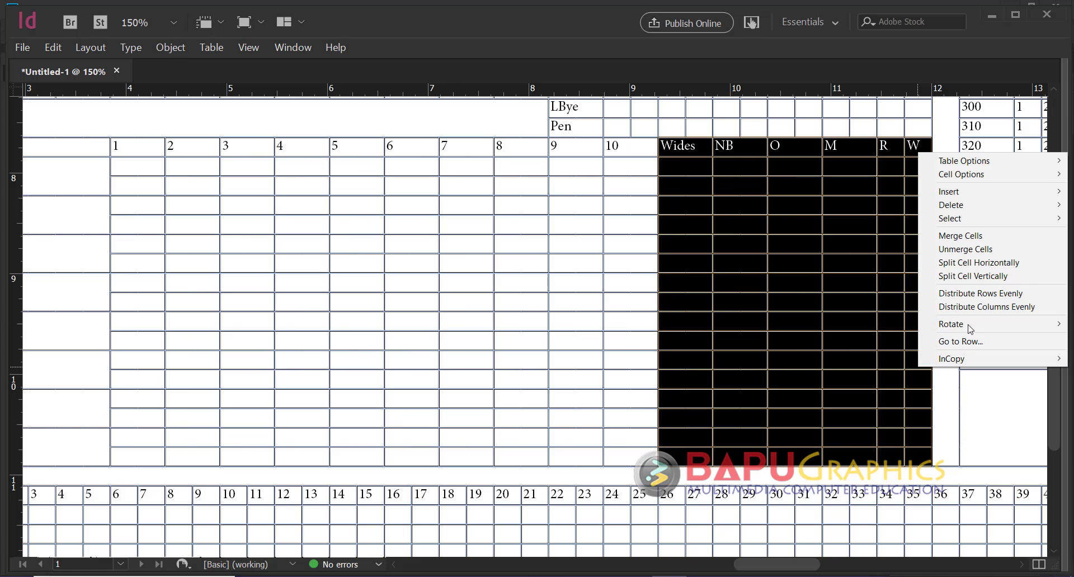
pyautogui.click(971, 307)
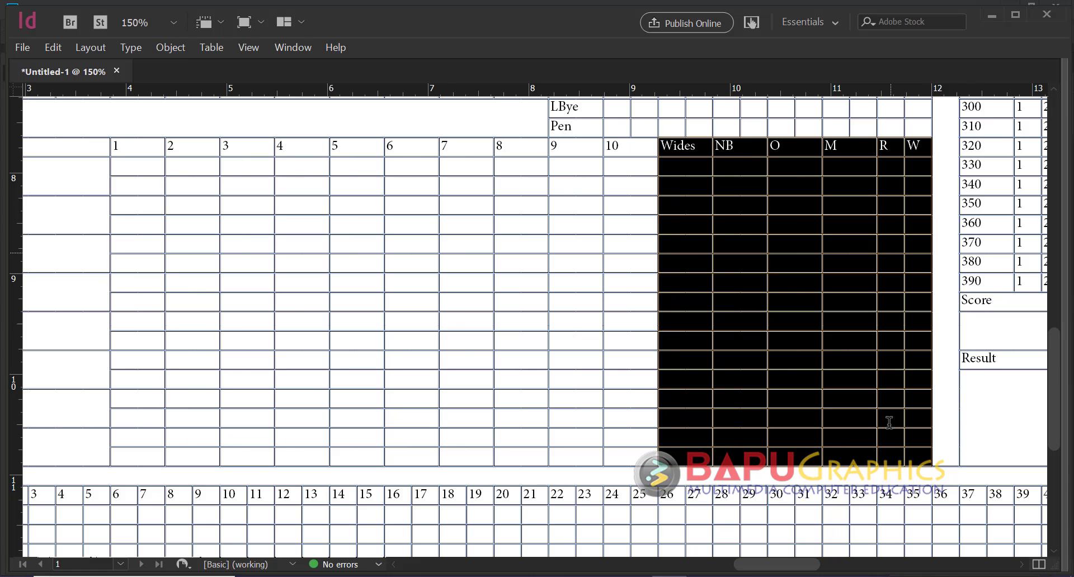
pyautogui.click(691, 163)
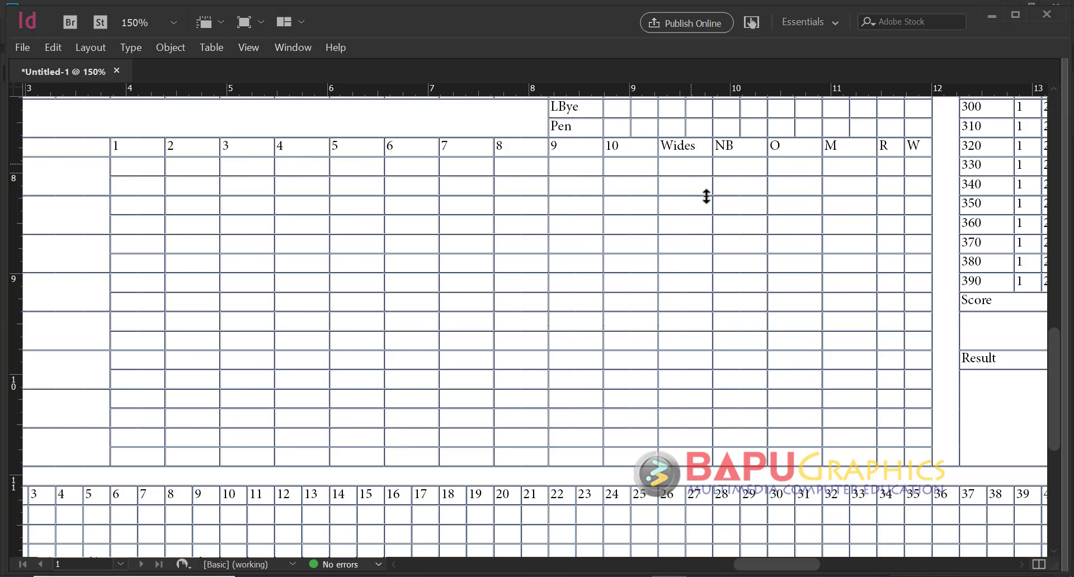
pyautogui.press('Escape')
# Review the InDesign bowling grid and compare it with the whole scorecard in the Photoshop reference, including the 4/6 column
pyautogui.click(635, 456)
pyautogui.scroll(4, 321, 420)
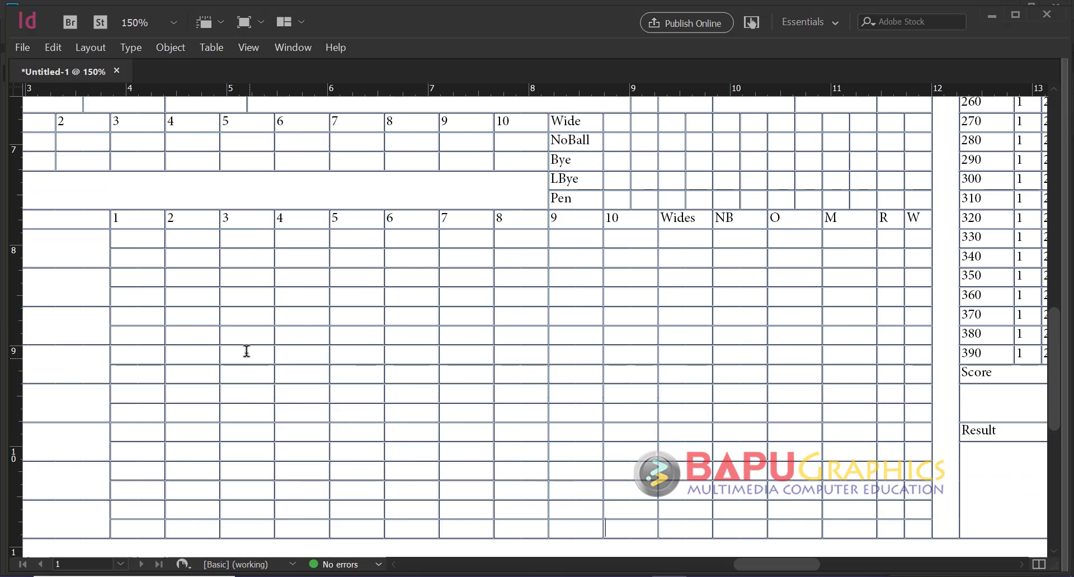
pyautogui.moveTo(247, 352); pyautogui.dragTo(532, 307)
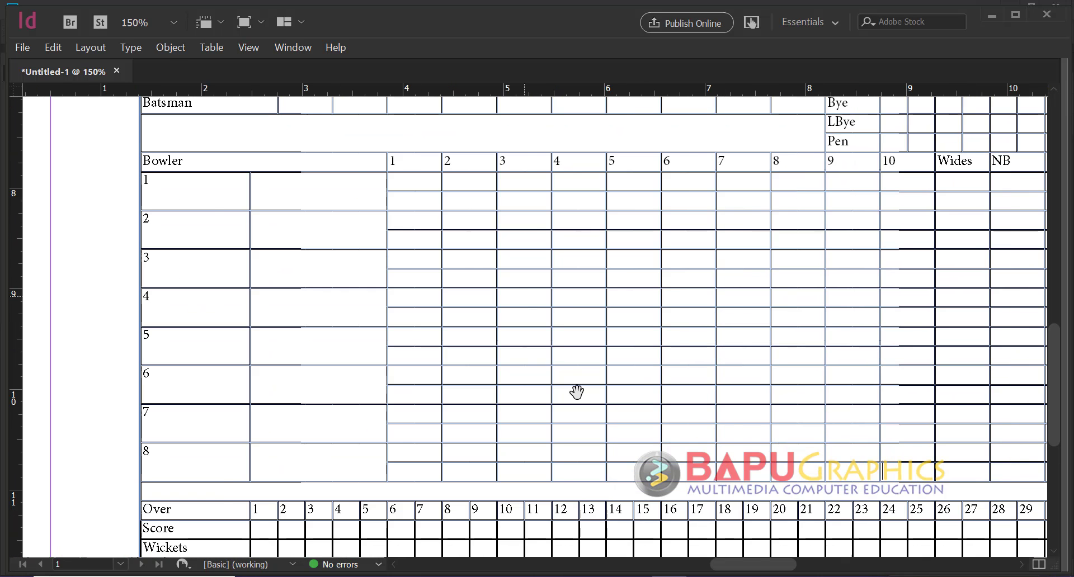
pyautogui.moveTo(576, 393); pyautogui.dragTo(489, 367)
pyautogui.moveTo(233, 316); pyautogui.dragTo(304, 307)
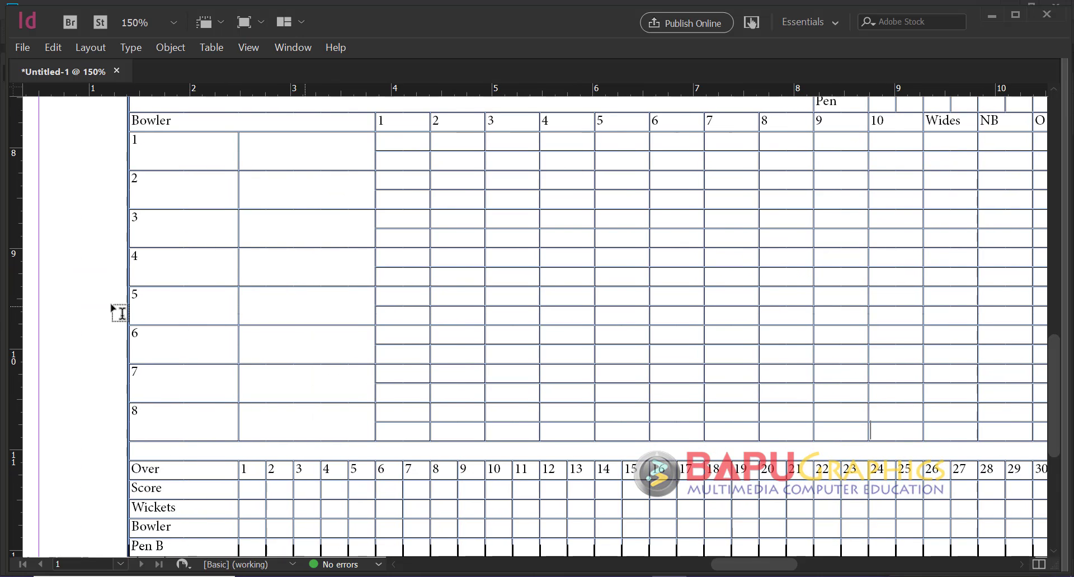
pyautogui.keyDown('ctrl'); pyautogui.keyDown('alt'); pyautogui.click(424, 302); pyautogui.keyUp('alt'); pyautogui.keyUp('ctrl')
pyautogui.moveTo(547, 333); pyautogui.dragTo(332, 311)
pyautogui.moveTo(465, 331); pyautogui.dragTo(400, 345)
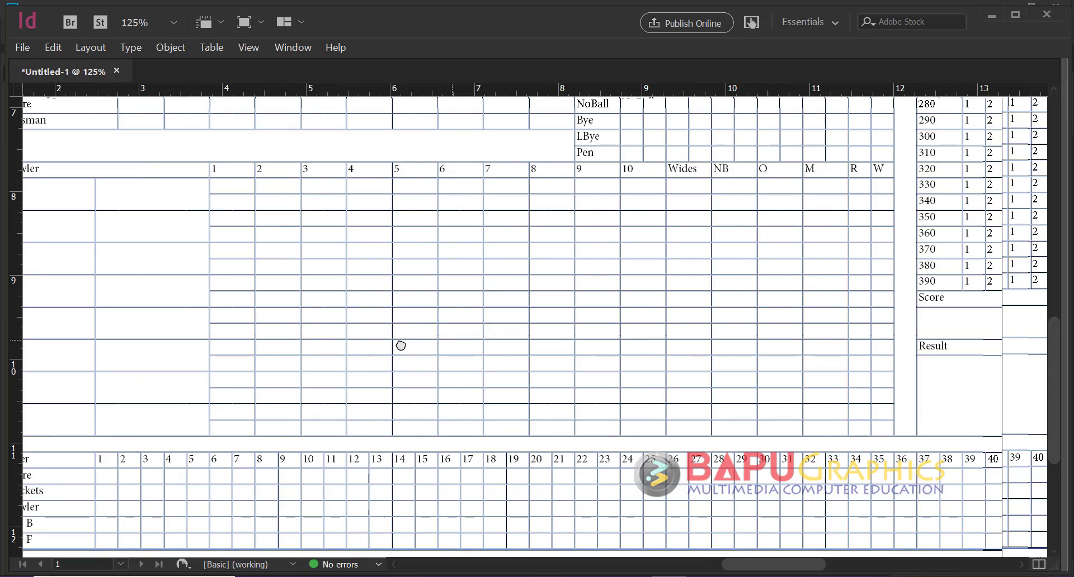
pyautogui.keyDown('ctrl'); pyautogui.keyDown('alt'); pyautogui.click(437, 319); pyautogui.keyUp('alt'); pyautogui.keyUp('ctrl')
pyautogui.moveTo(486, 337); pyautogui.dragTo(379, 344)
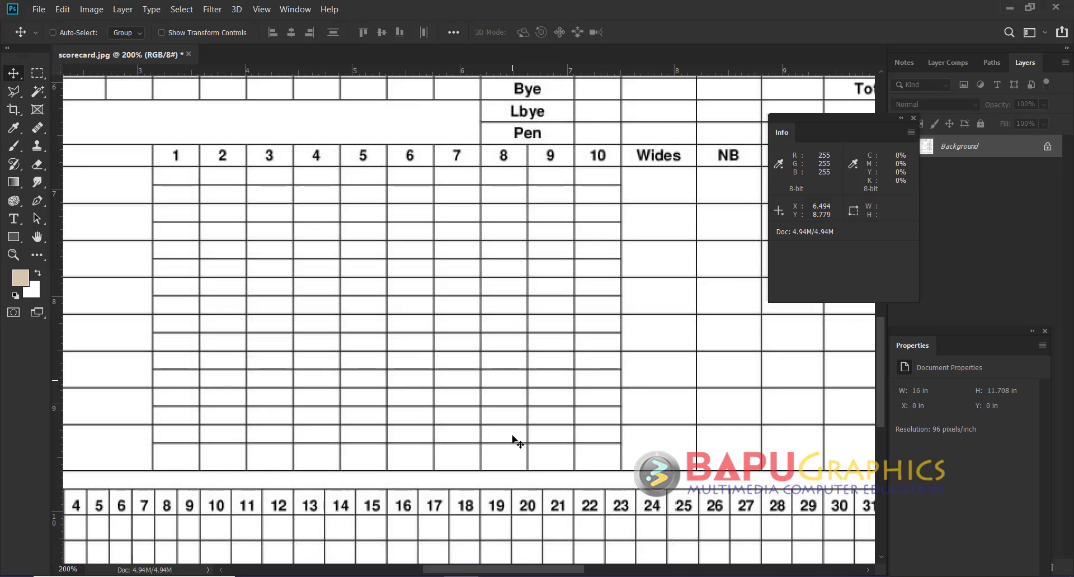
pyautogui.hotkey('ctrl', '-')
pyautogui.hotkey('ctrl', '-')
pyautogui.hotkey('ctrl', '-')
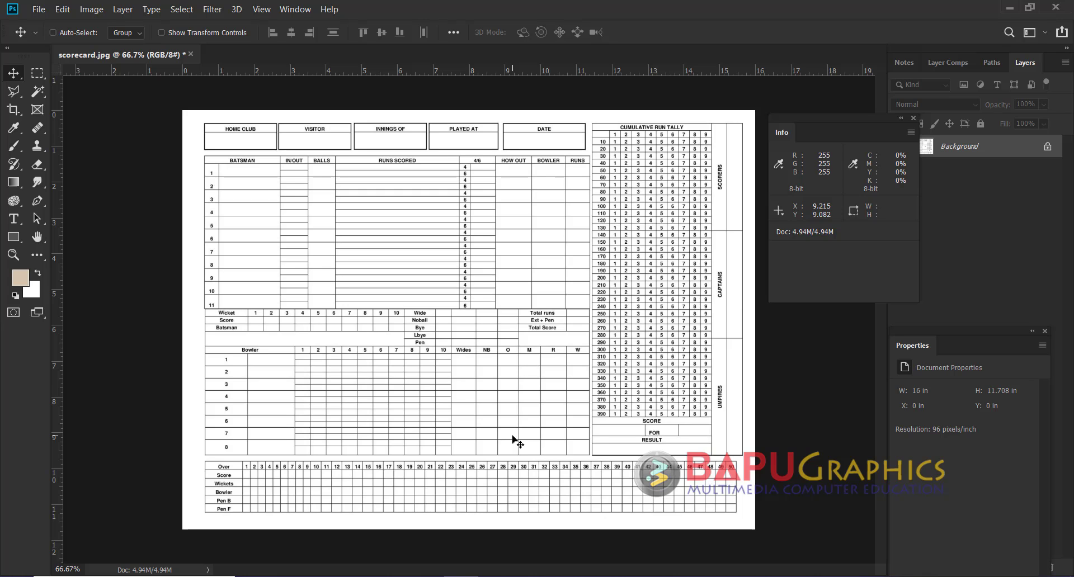
pyautogui.keyDown('ctrl'); pyautogui.click(466, 312); pyautogui.keyUp('ctrl')
pyautogui.moveTo(471, 224); pyautogui.dragTo(470, 252)
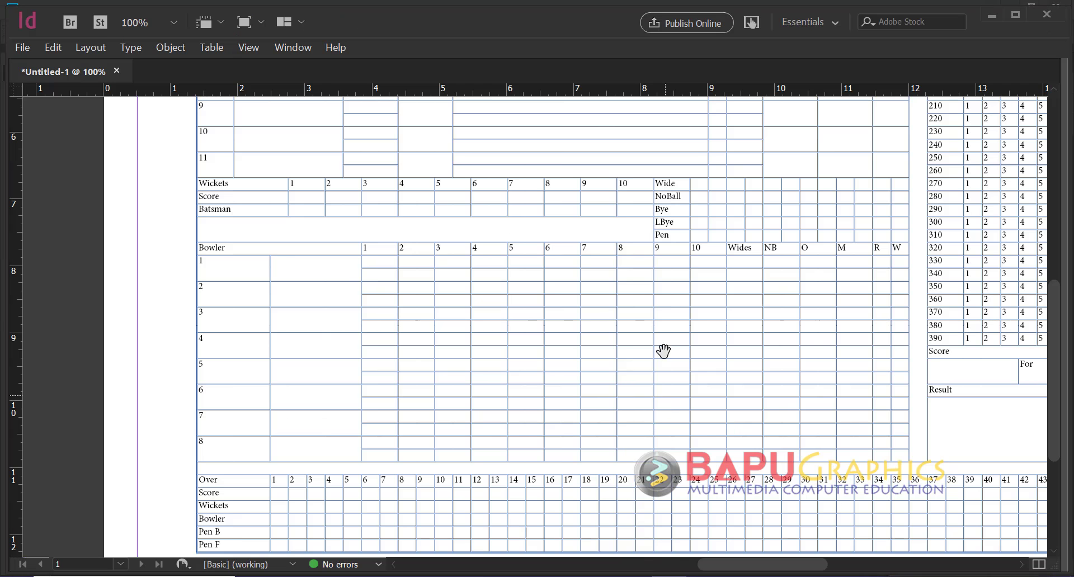
# In the InDesign table, enter 4 and 6 in batsman 1's two stacked cells under the 4/6 heading
pyautogui.scroll(5, 666, 336)
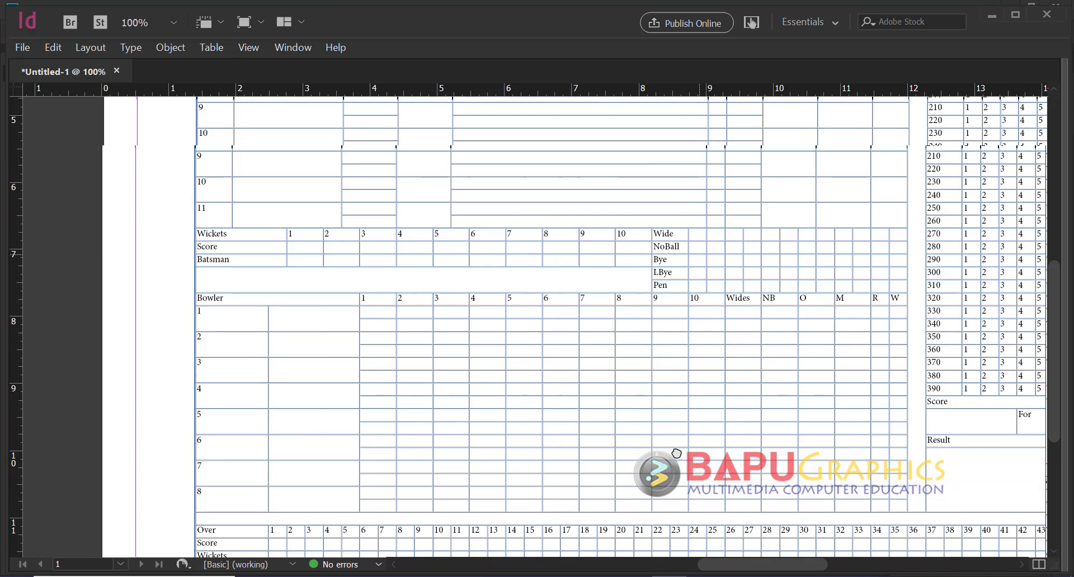
pyautogui.moveTo(682, 287); pyautogui.dragTo(614, 312)
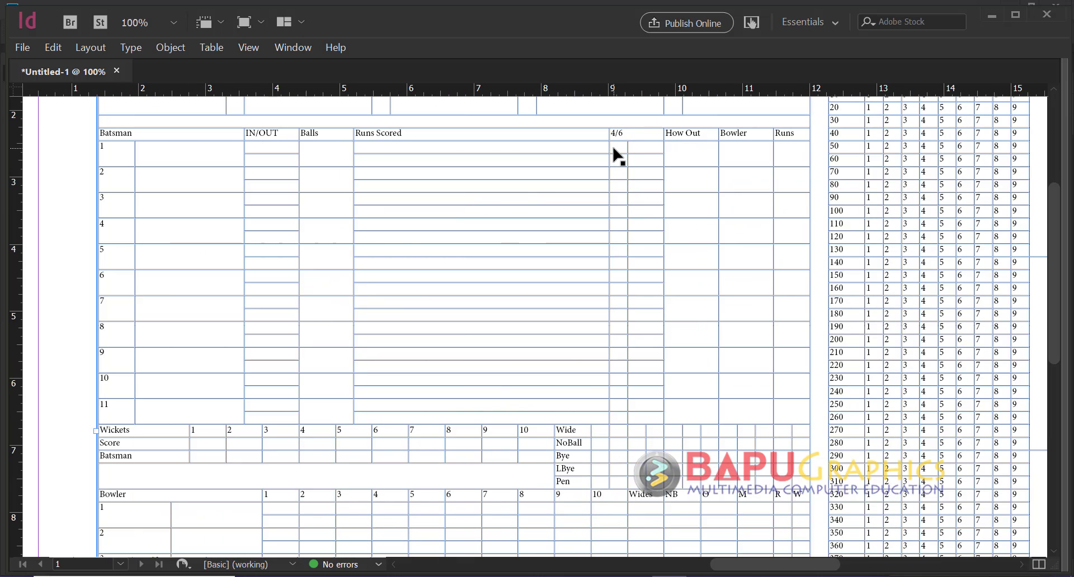
pyautogui.write('4')
pyautogui.press('Down')
pyautogui.write('6')
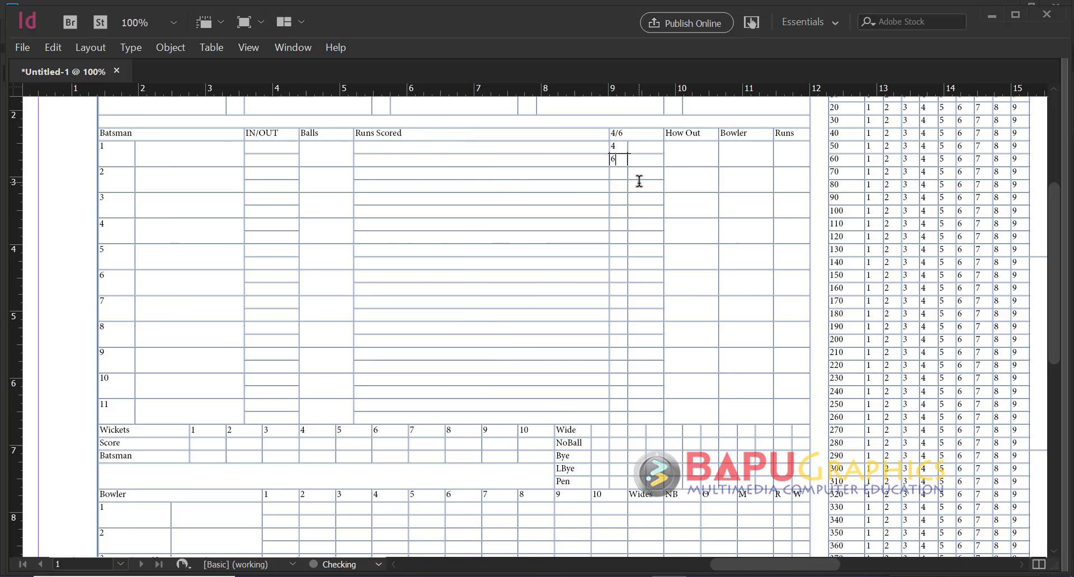
pyautogui.press('Down')
# Repeat the 4 and 6 pair down the 4/6 column for batsmen 2 to 11
pyautogui.moveTo(614, 147); pyautogui.dragTo(627, 412)
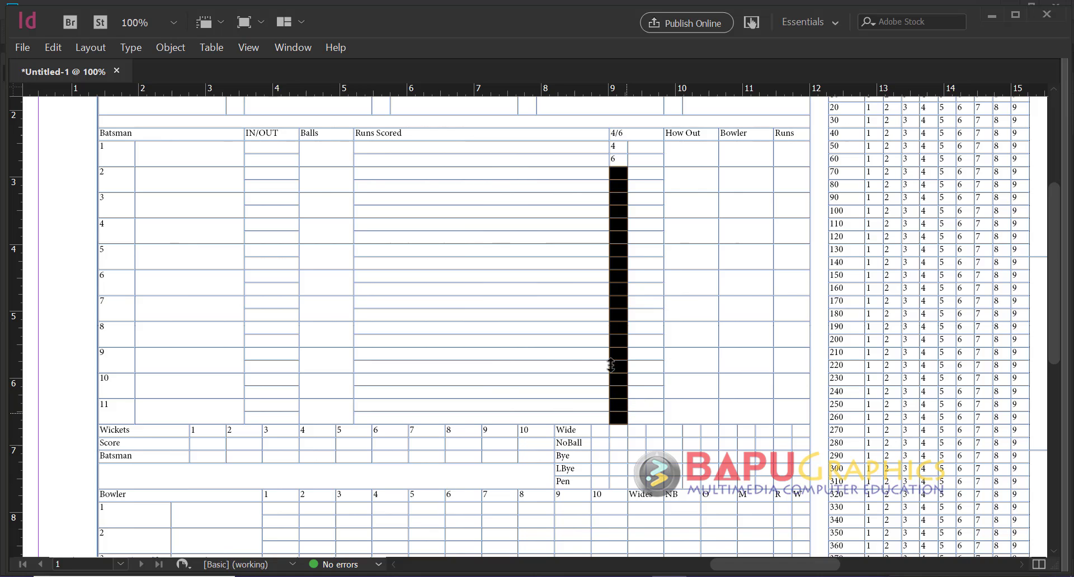
pyautogui.click(649, 171)
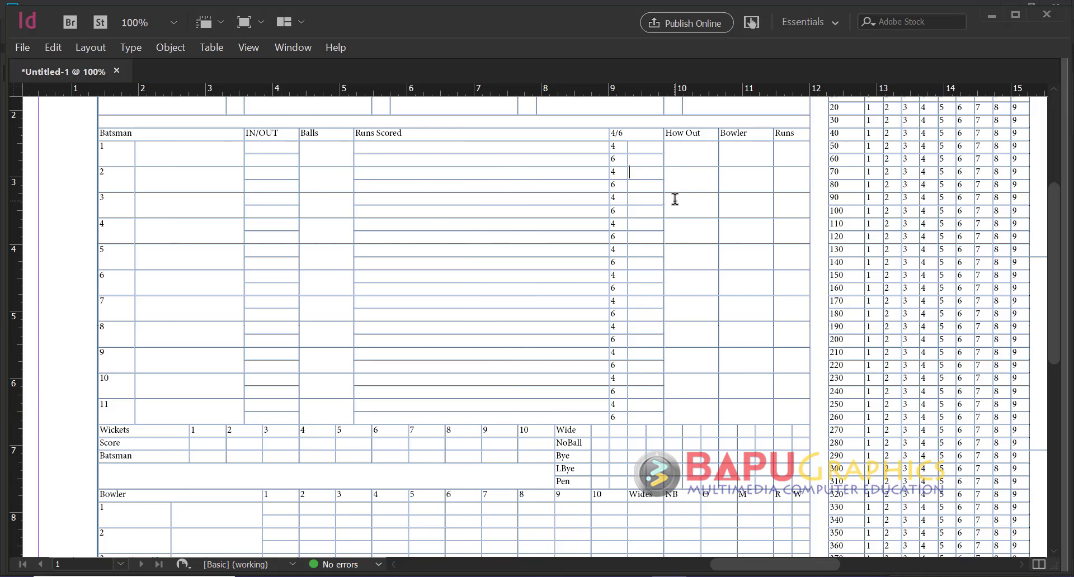
pyautogui.press('Escape')
pyautogui.click(684, 176)
# Compare the InDesign cells beside Wide, NoBall, Bye, LBye and Pen with the extras and totals block in the Photoshop reference
pyautogui.hotkey('alt', 'Tab')
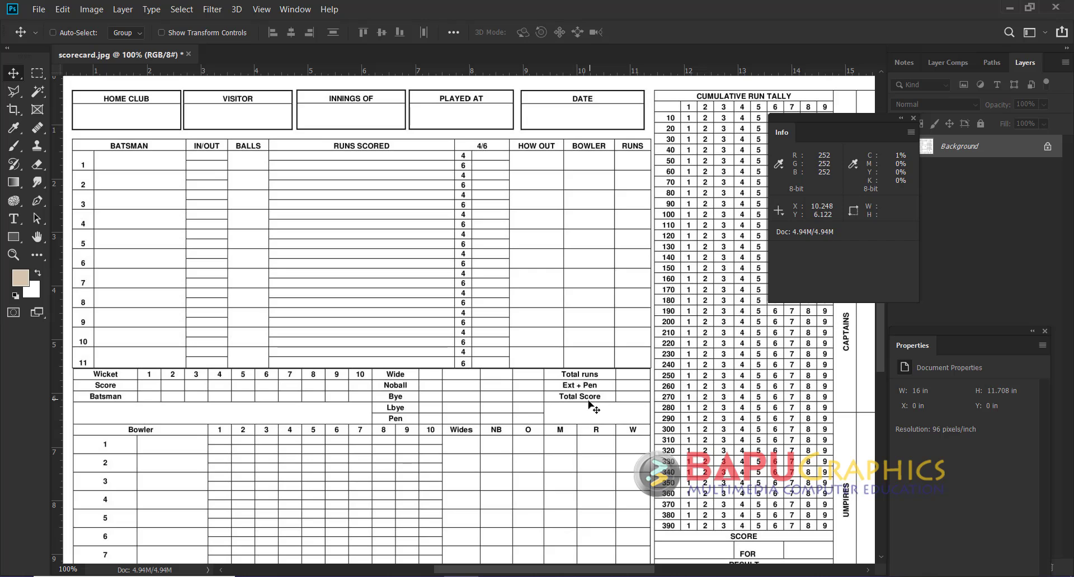
pyautogui.hotkey('alt', 'Tab')
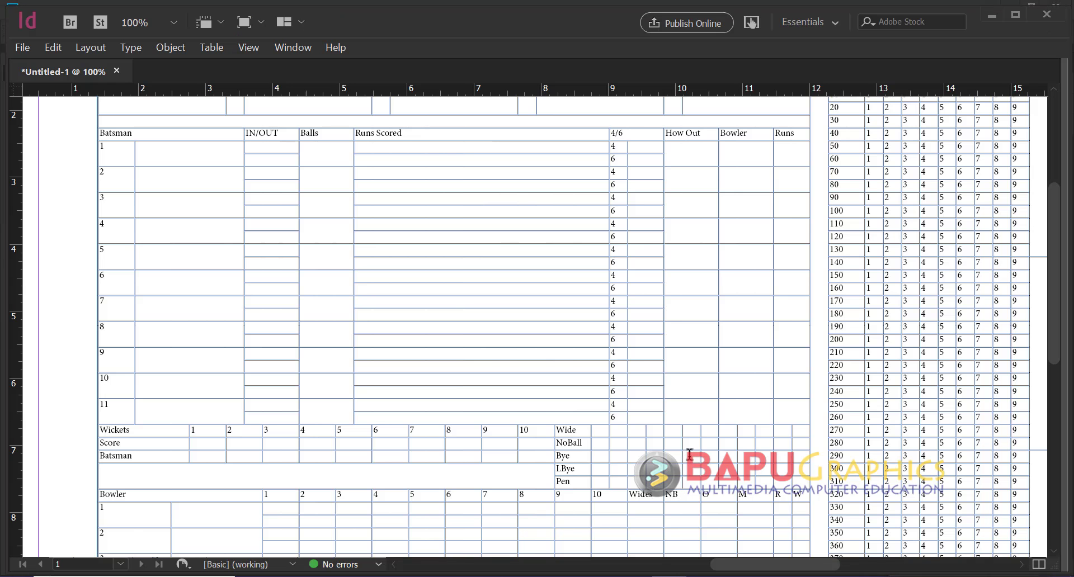
pyautogui.scroll(-5, 680, 435)
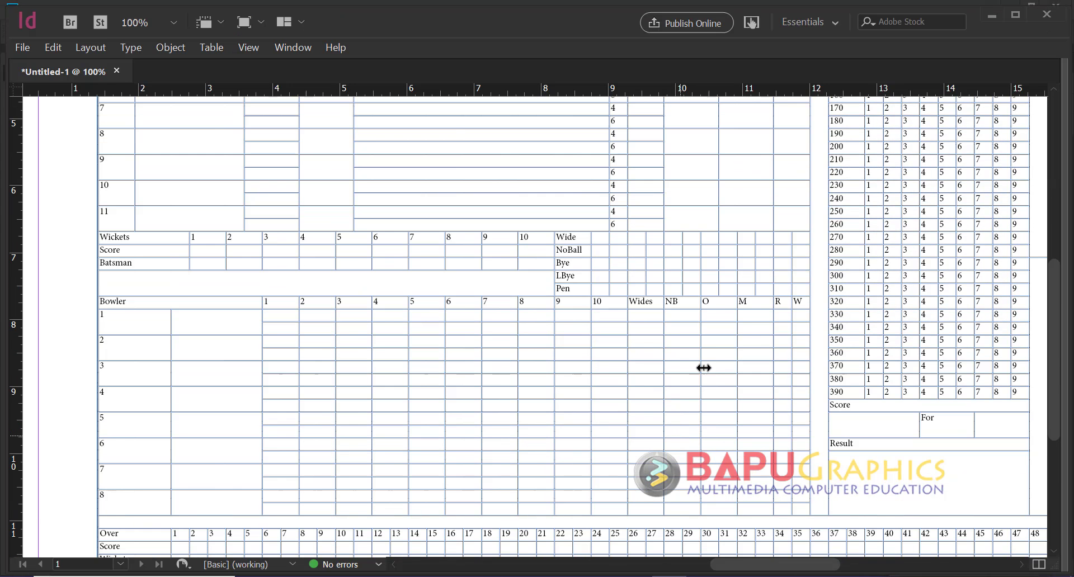
pyautogui.moveTo(752, 331); pyautogui.dragTo(600, 353)
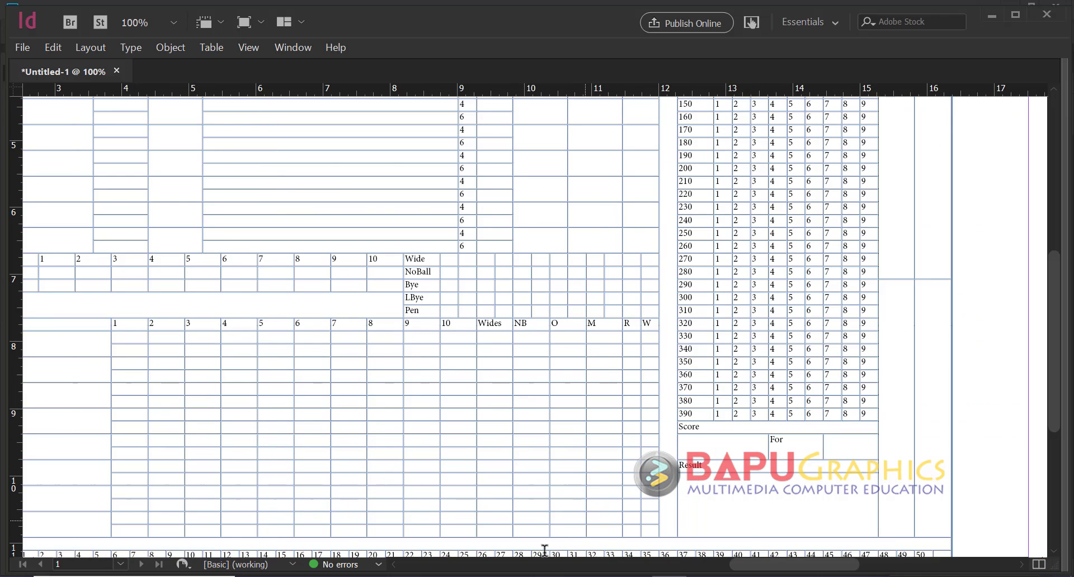
pyautogui.hotkey('alt', 'Tab')
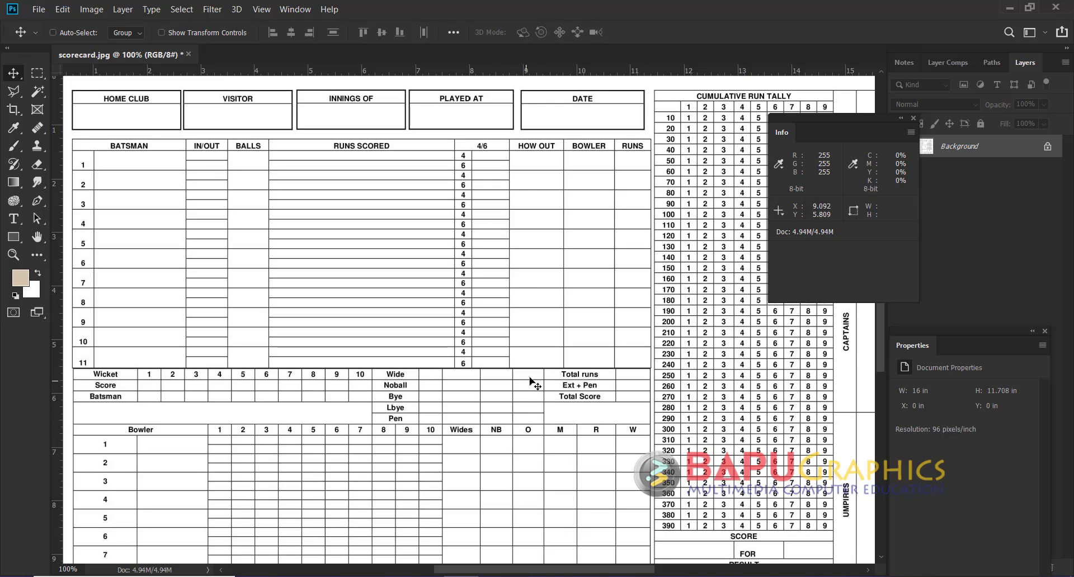
pyautogui.hotkey('alt', 'Tab')
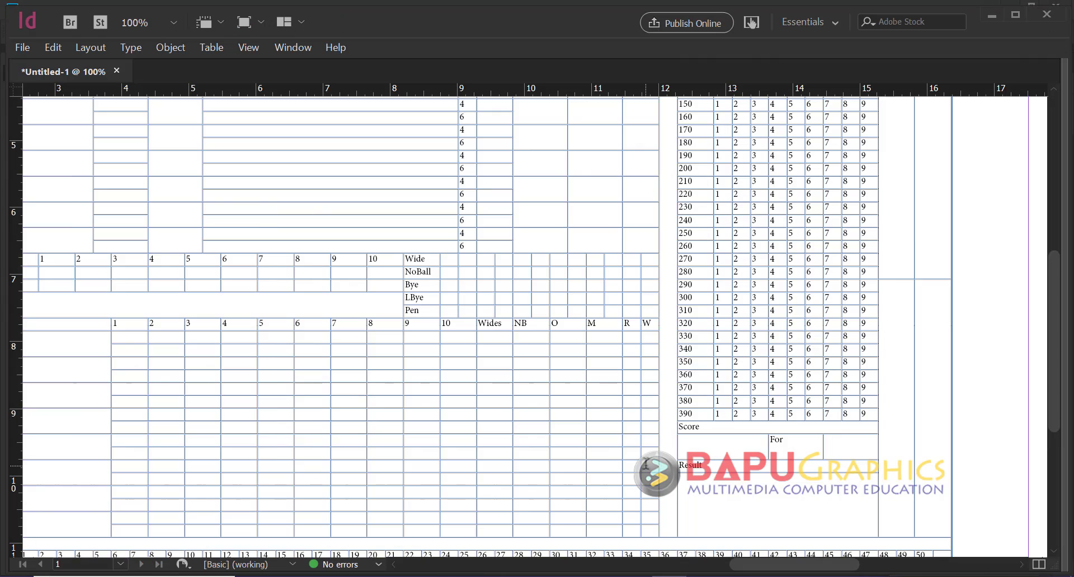
pyautogui.moveTo(447, 314); pyautogui.dragTo(474, 313)
pyautogui.rightClick(467, 317)
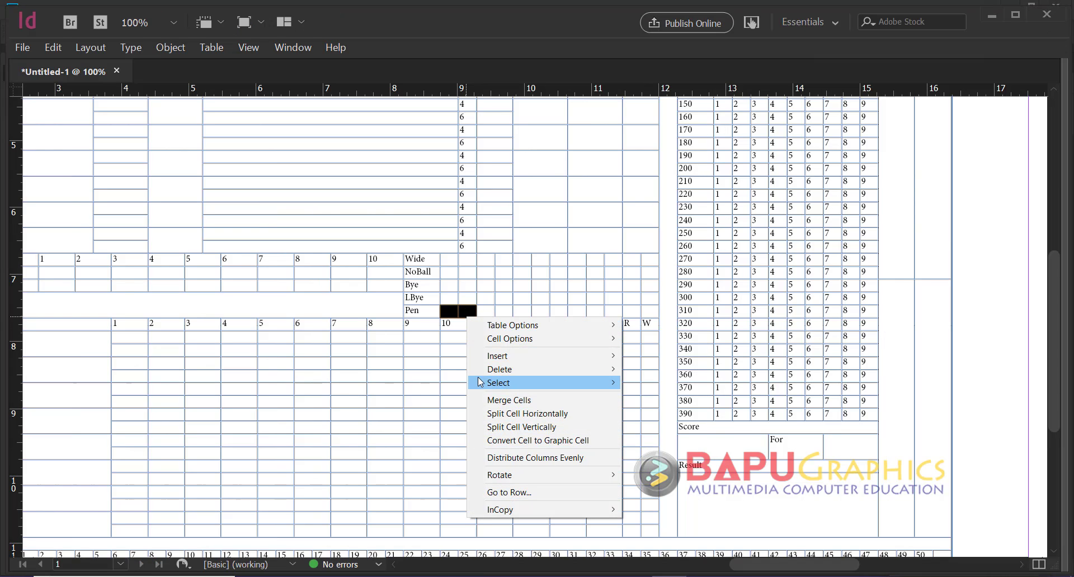
pyautogui.click(447, 344)
pyautogui.moveTo(453, 333); pyautogui.dragTo(475, 386)
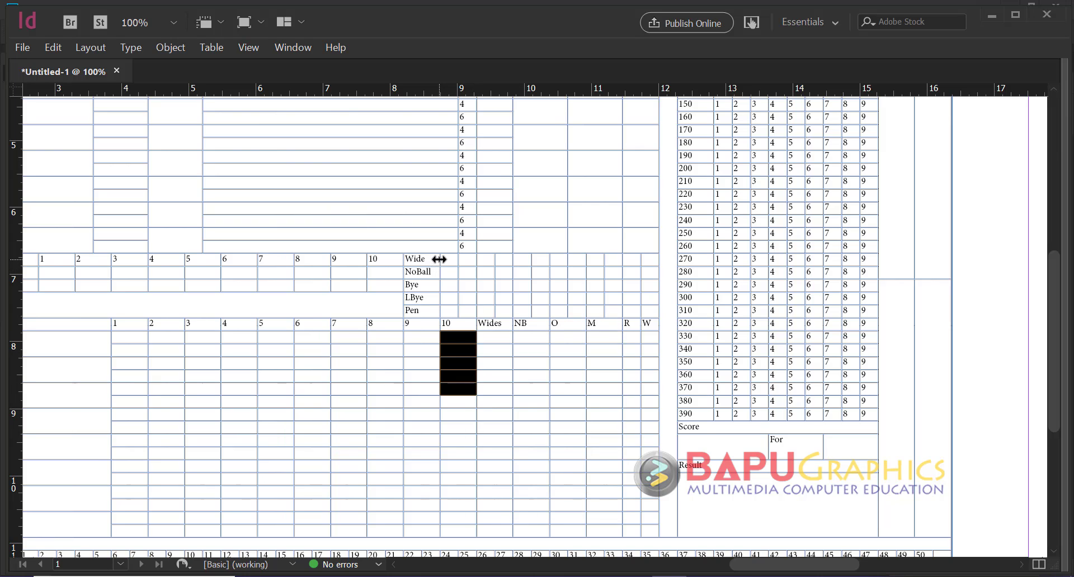
# Merge the narrow cells beside Wide, NoBall, Bye, LBye and Pen in pairs within each row, making four wider columns
pyautogui.moveTo(445, 259); pyautogui.dragTo(474, 312)
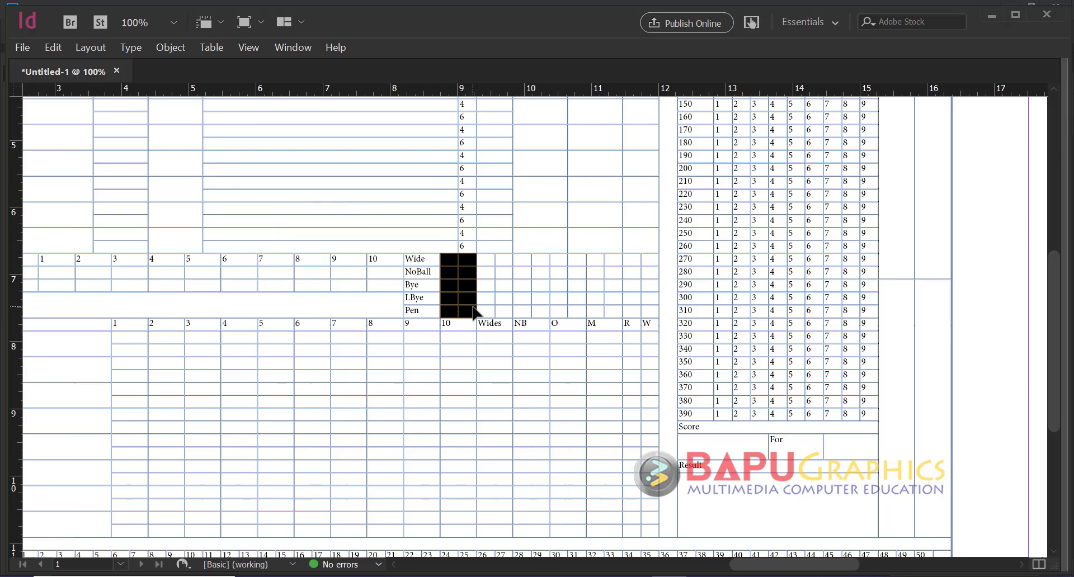
pyautogui.hotkey('ctrl', 'alt', 'm')
pyautogui.moveTo(492, 259); pyautogui.dragTo(541, 272)
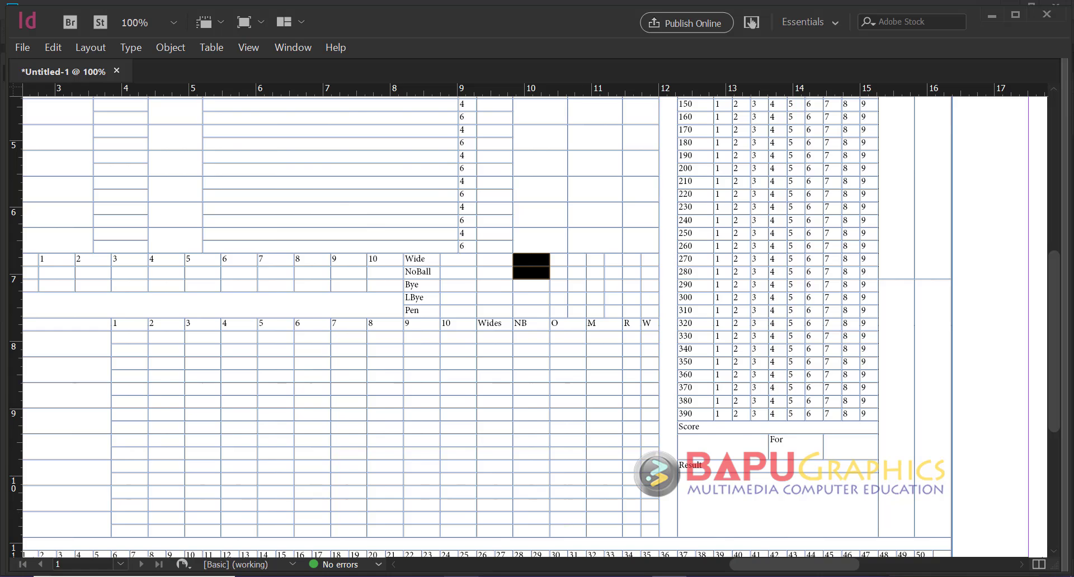
pyautogui.hotkey('alt', 'Tab')
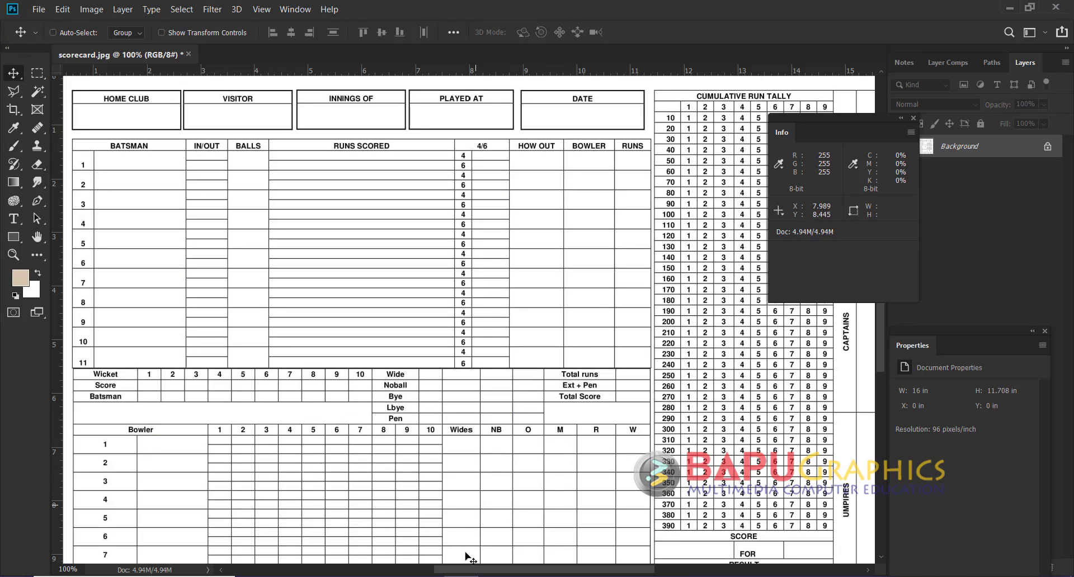
pyautogui.hotkey('alt', 'Tab')
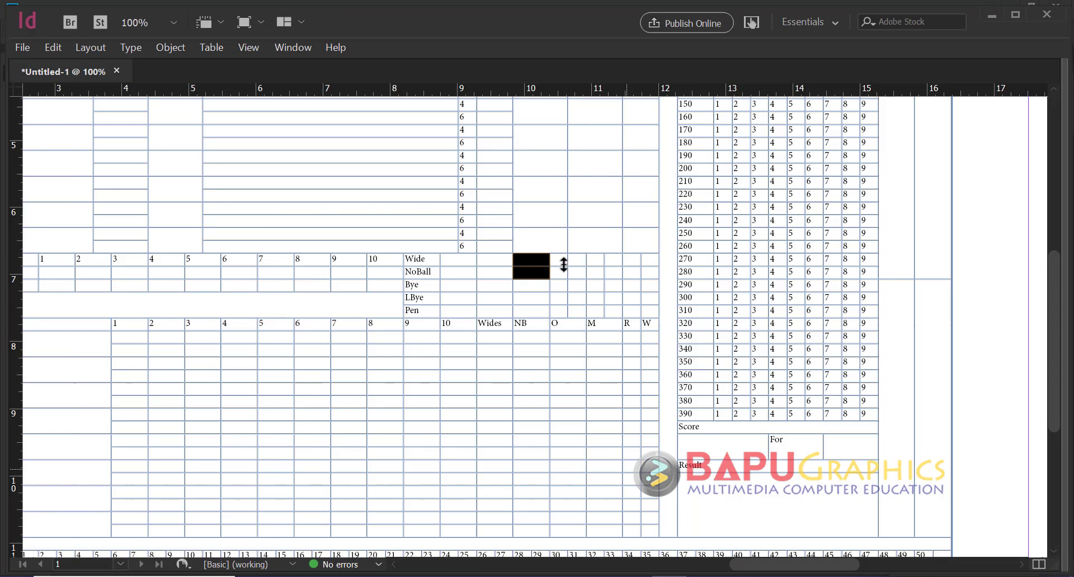
pyautogui.moveTo(560, 260); pyautogui.dragTo(570, 284)
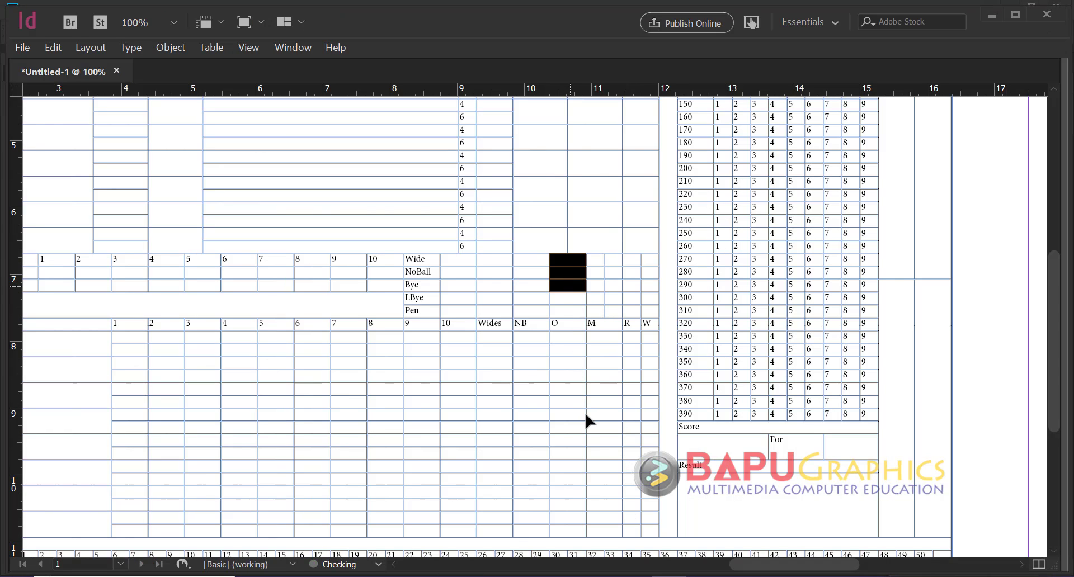
# Check the totals block in the Photoshop reference and widen the label cell above O by merging its neighbour in the Wide, NoBall and Bye rows
pyautogui.hotkey('alt', 'Tab')
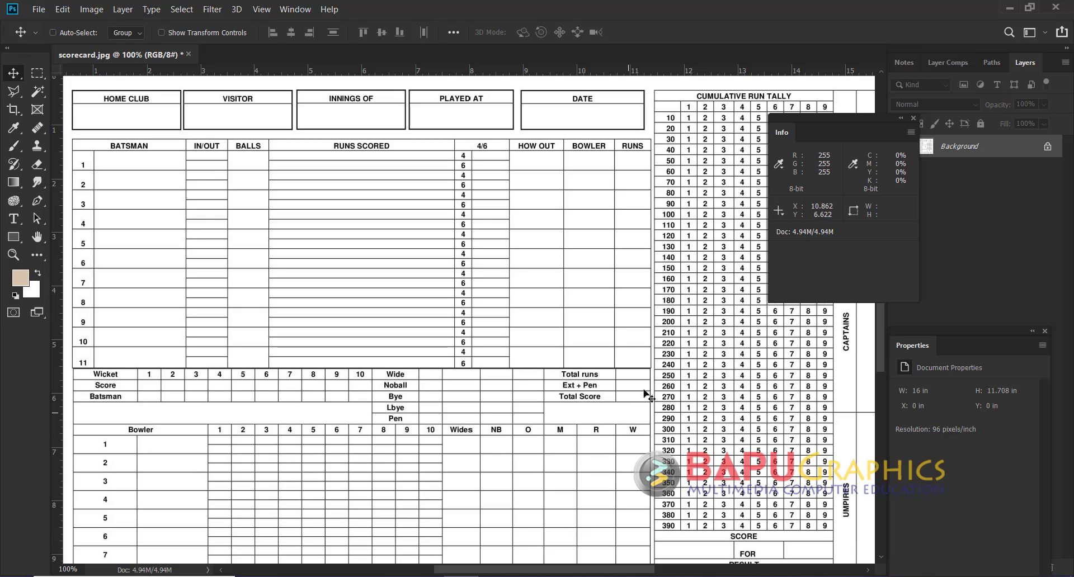
pyautogui.hotkey('alt', 'Tab')
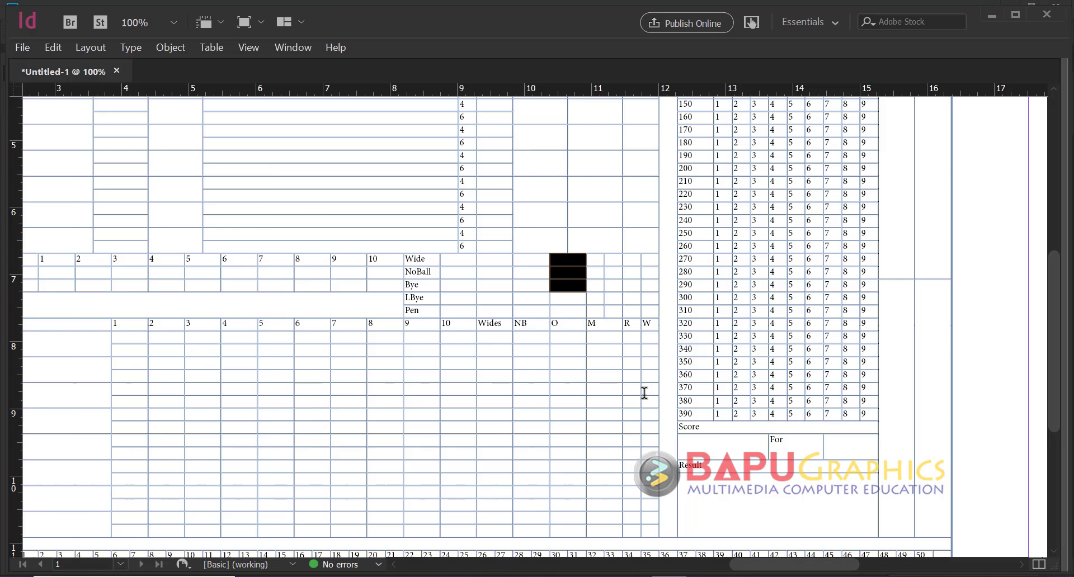
pyautogui.click(574, 260)
pyautogui.moveTo(574, 259); pyautogui.dragTo(601, 264)
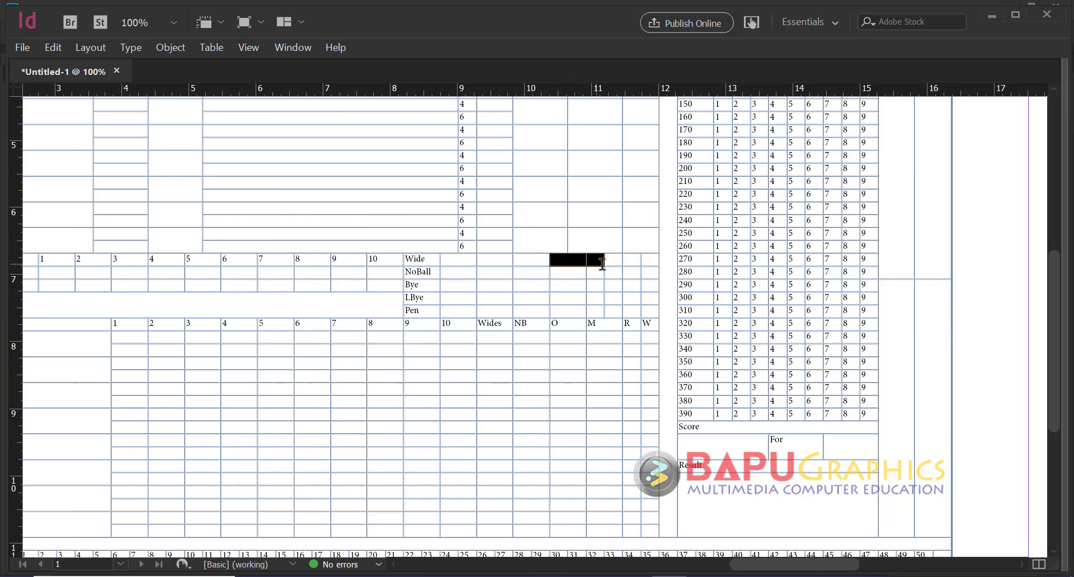
pyautogui.rightClick(598, 259)
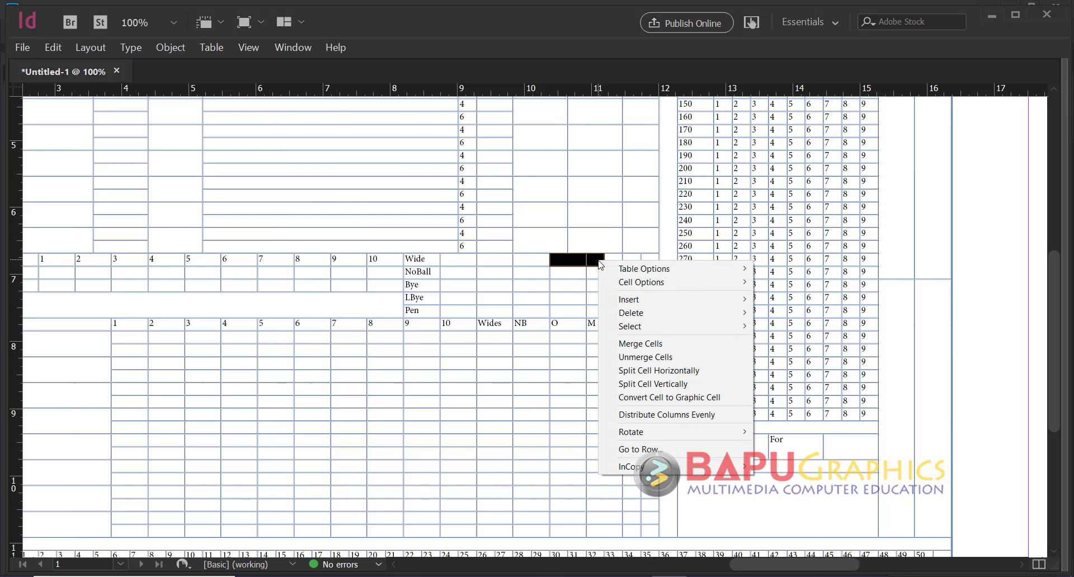
pyautogui.click(630, 342)
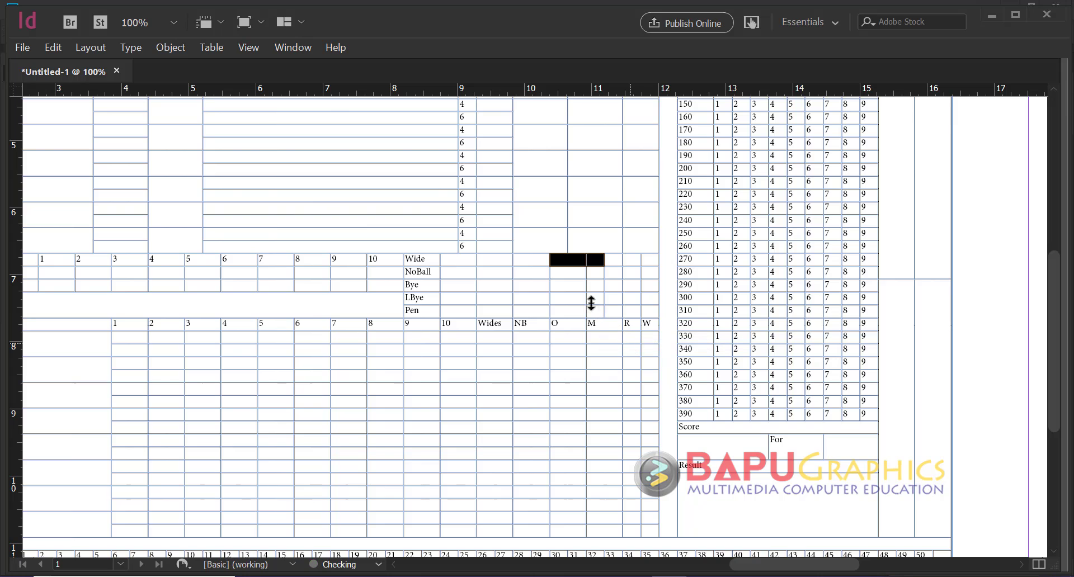
pyautogui.moveTo(569, 273); pyautogui.dragTo(599, 275)
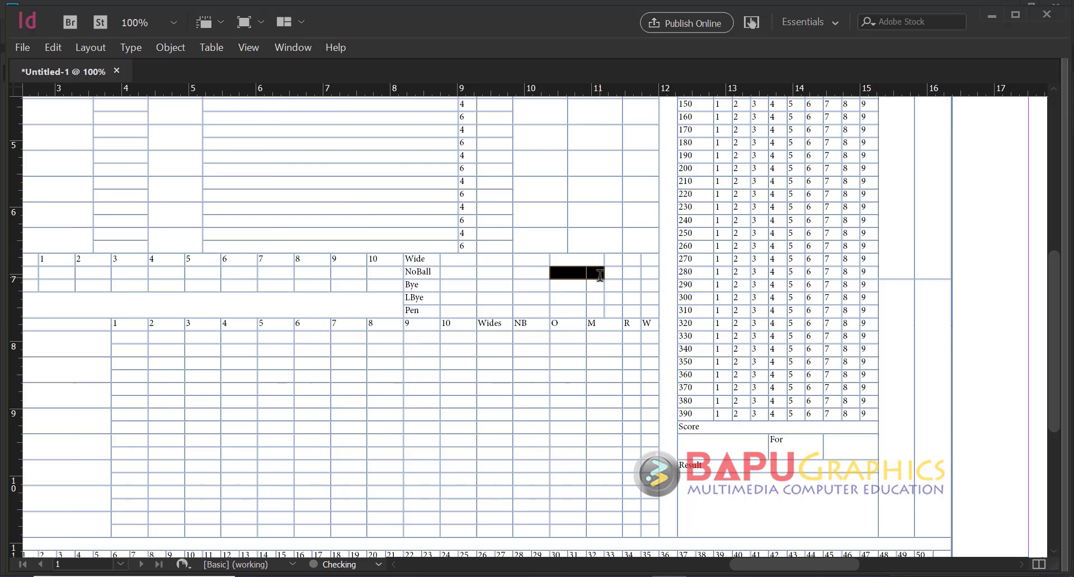
pyautogui.rightClick(599, 274)
pyautogui.click(627, 361)
pyautogui.moveTo(569, 286); pyautogui.dragTo(599, 286)
pyautogui.rightClick(599, 287)
pyautogui.click(624, 363)
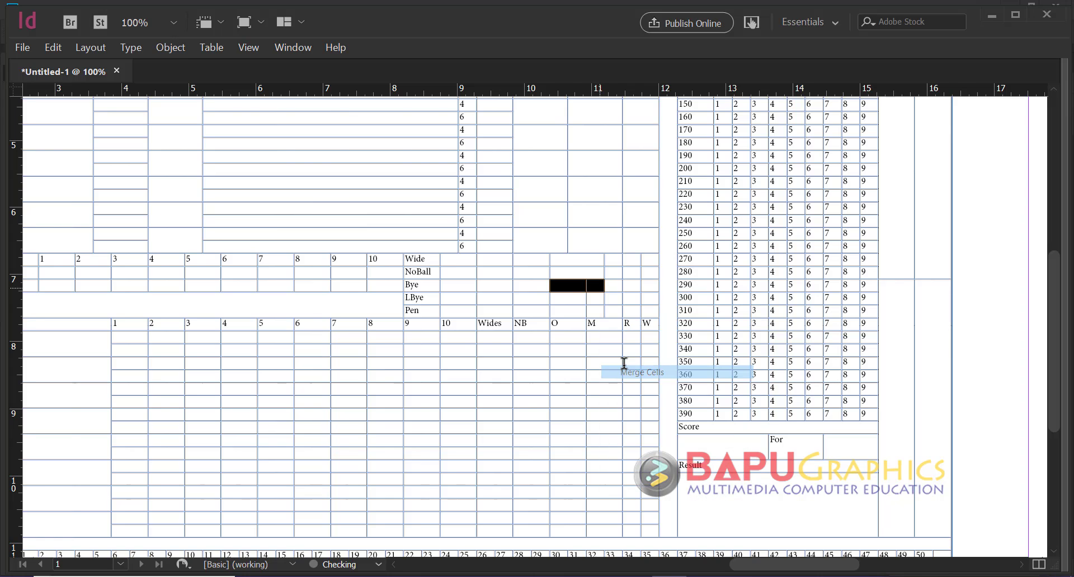
# Merge the cells above the O column with the adjacent narrow cell in the LBye and Pen rows, keeping each row separate
pyautogui.moveTo(568, 299); pyautogui.dragTo(597, 299)
pyautogui.rightClick(596, 301)
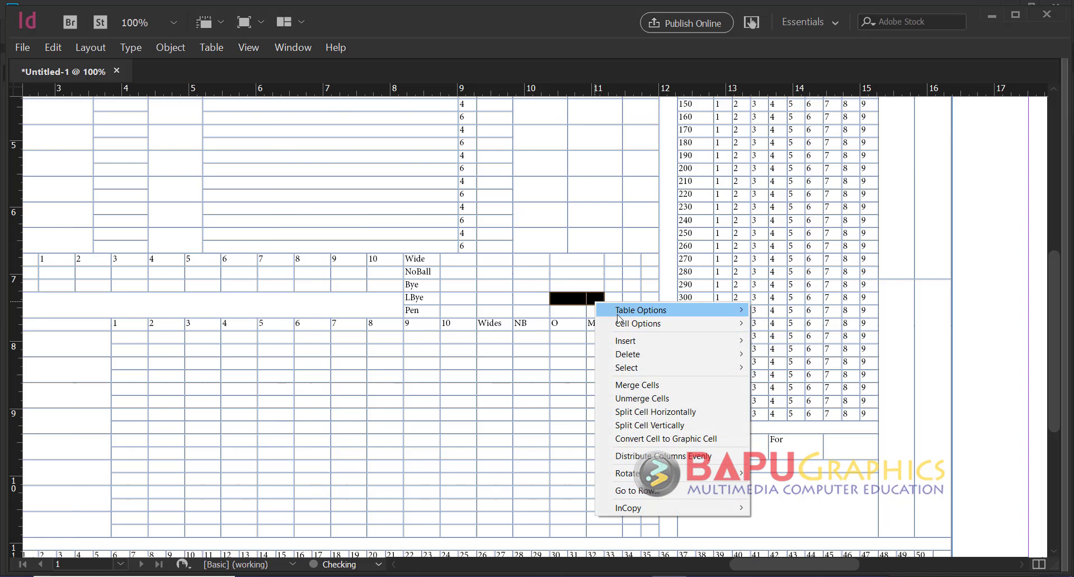
pyautogui.click(627, 384)
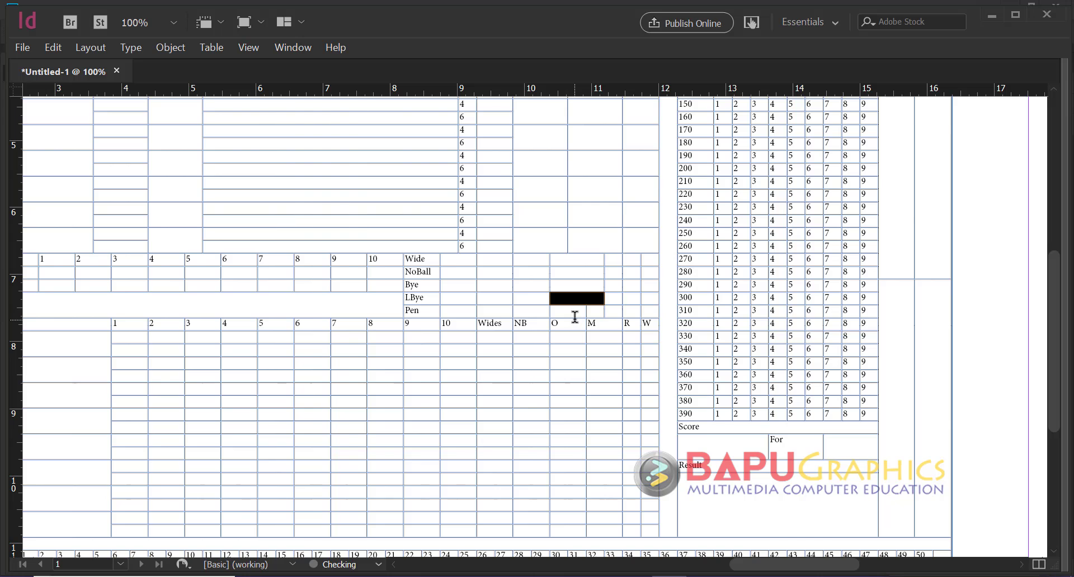
pyautogui.hotkey('ctrl', "'")
pyautogui.hotkey('ctrl', "'")
pyautogui.click(599, 307)
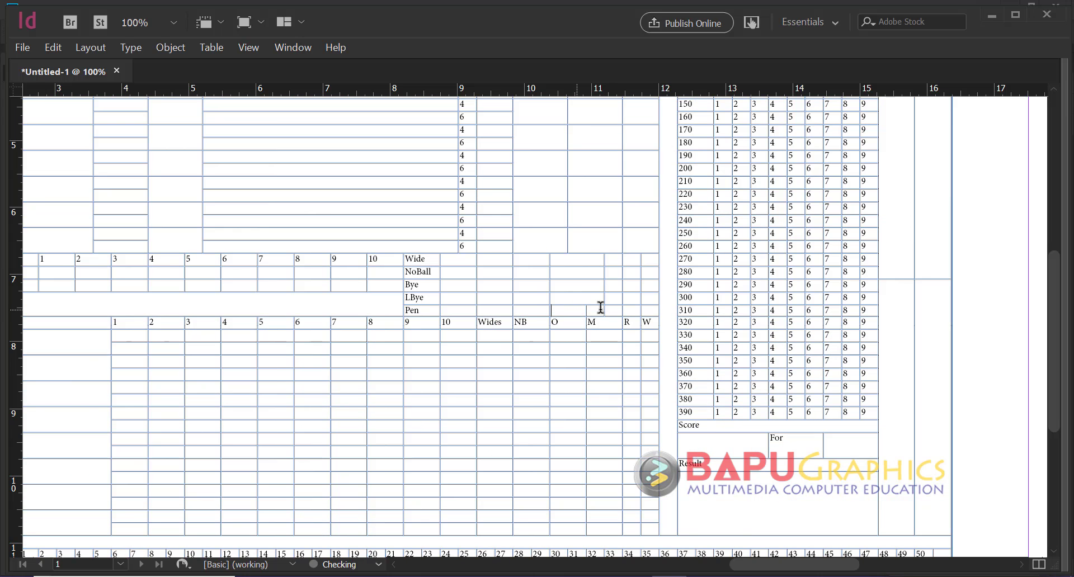
pyautogui.moveTo(599, 309); pyautogui.dragTo(559, 311)
pyautogui.rightClick(605, 312)
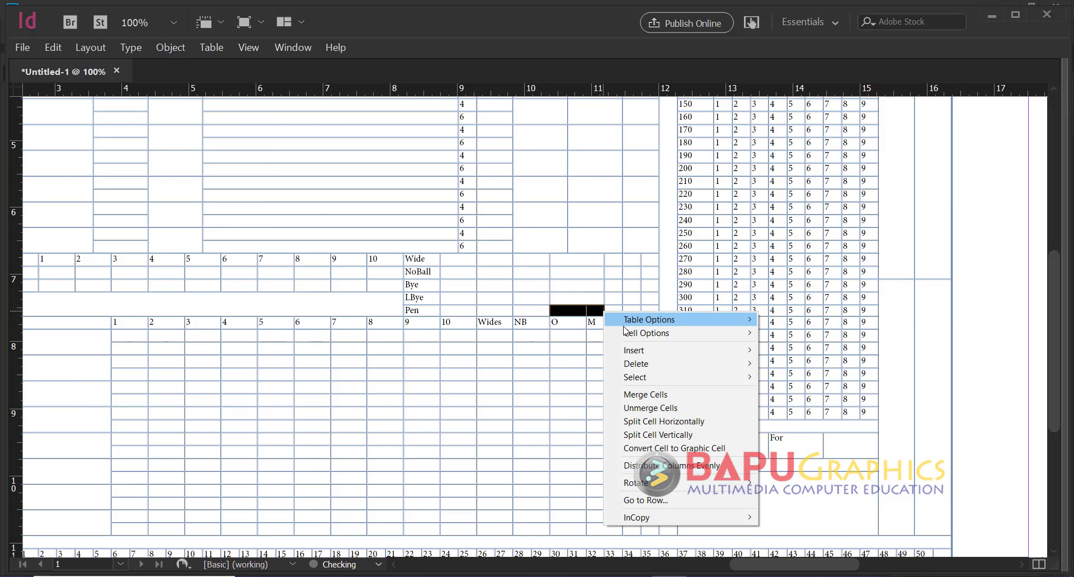
pyautogui.click(638, 408)
pyautogui.rightClick(600, 315)
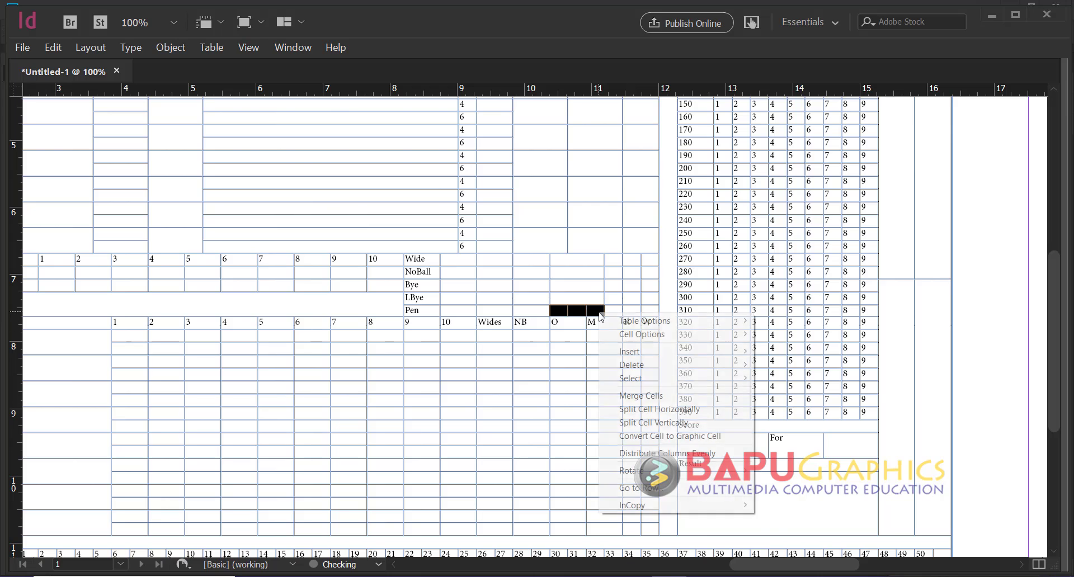
pyautogui.click(657, 400)
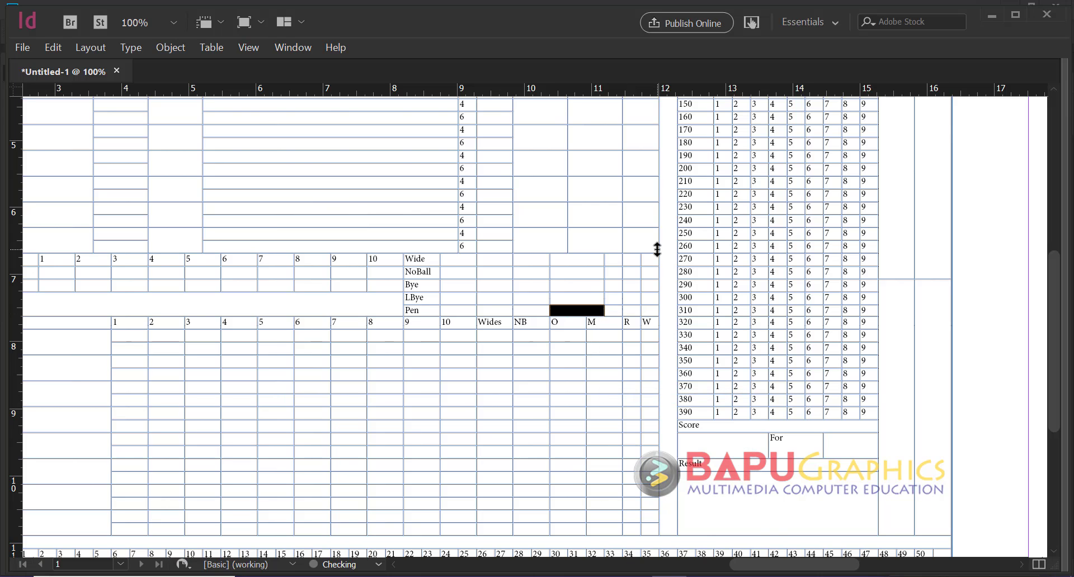
# Following the Photoshop reference, enter Total Runs, Ext + Pen and Total Score in the widened cells of the Wide, NoBall and Bye rows
pyautogui.click(608, 255)
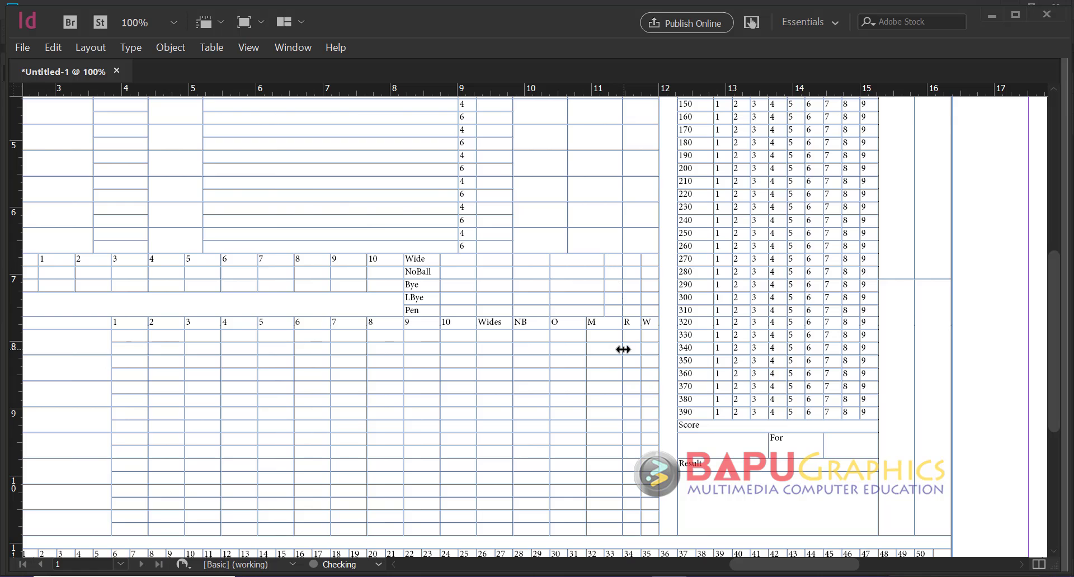
pyautogui.hotkey('alt', 'Tab')
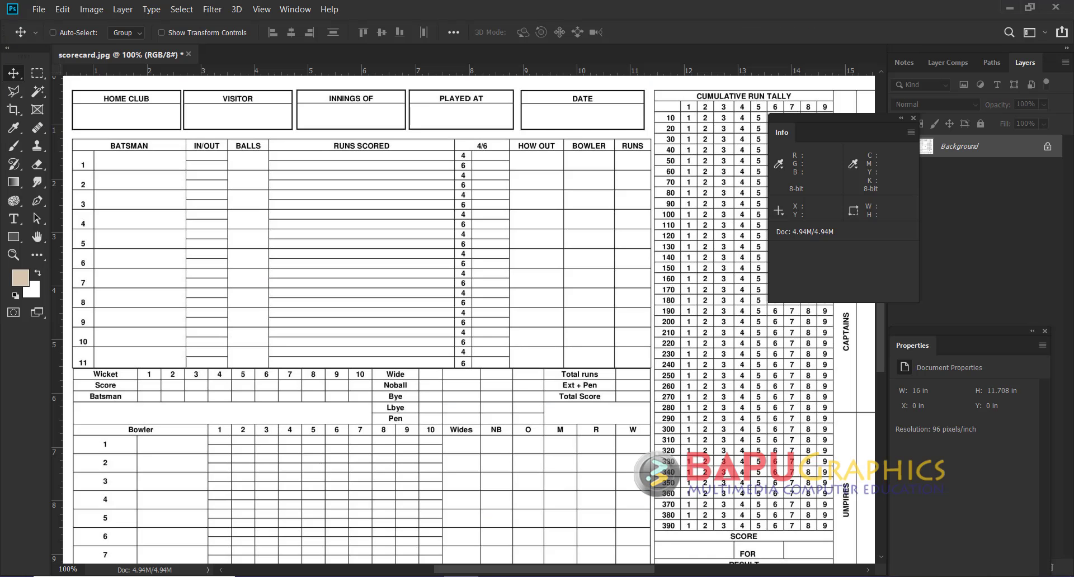
pyautogui.hotkey('alt', 'Tab')
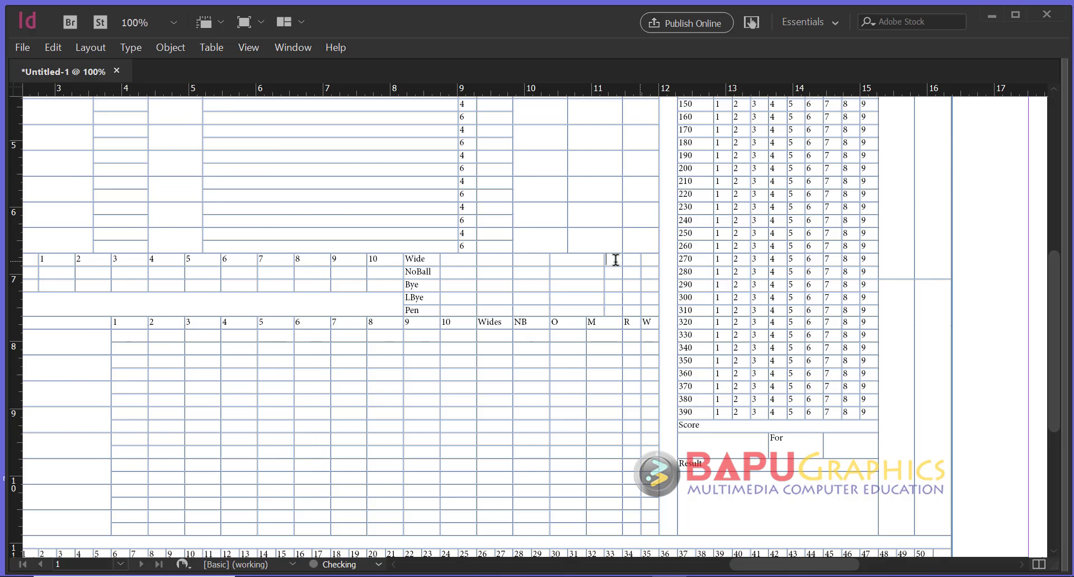
pyautogui.click(589, 261)
pyautogui.write('Total Runs')
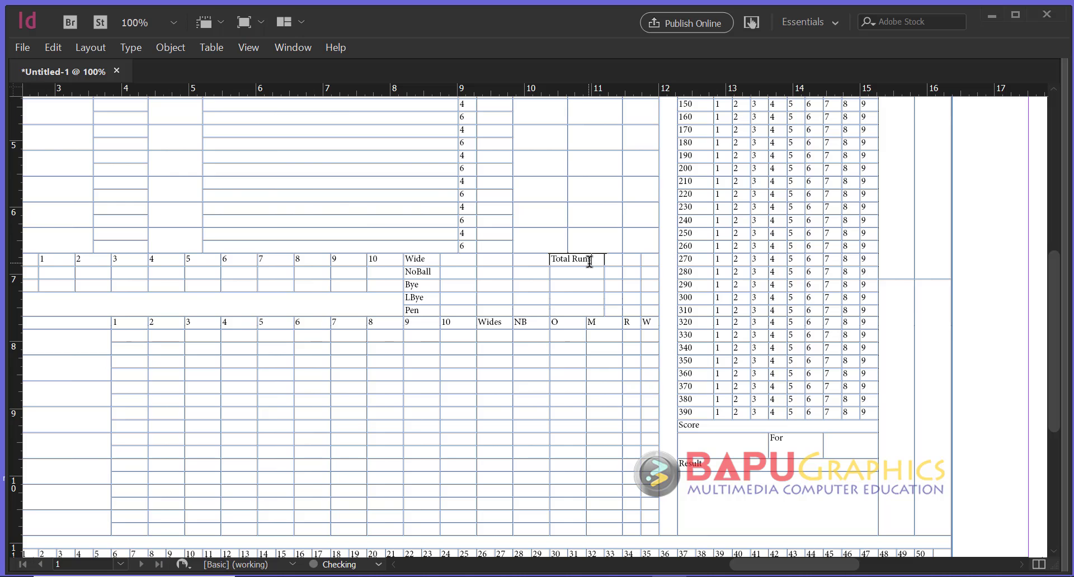
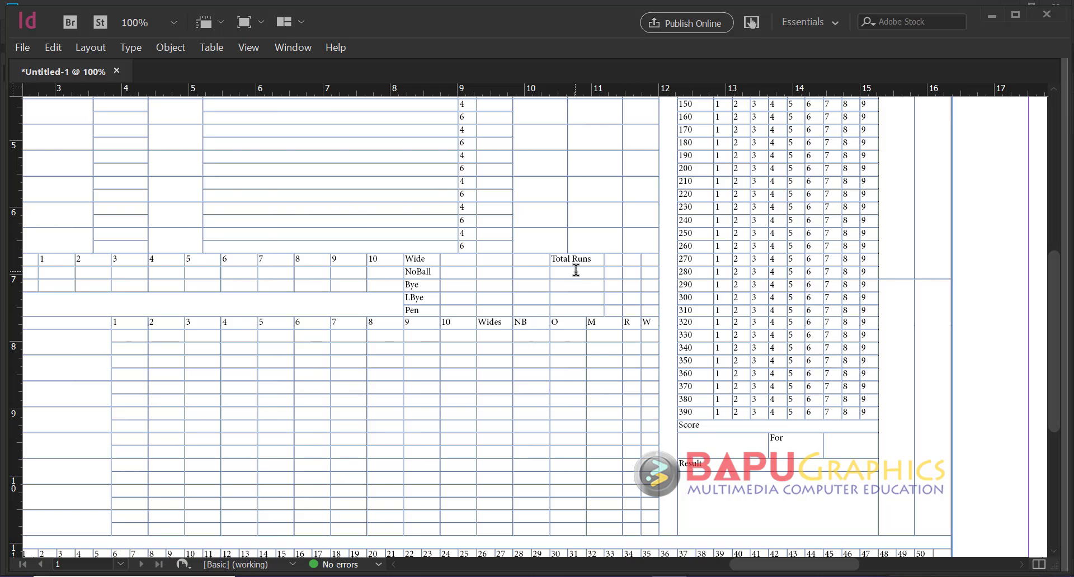
pyautogui.click(577, 271)
pyautogui.write('Ext + Pen')
pyautogui.press('Down')
pyautogui.write('Total')
pyautogui.hotkey('alt', 'Tab')
pyautogui.hotkey('alt', 'Tab')
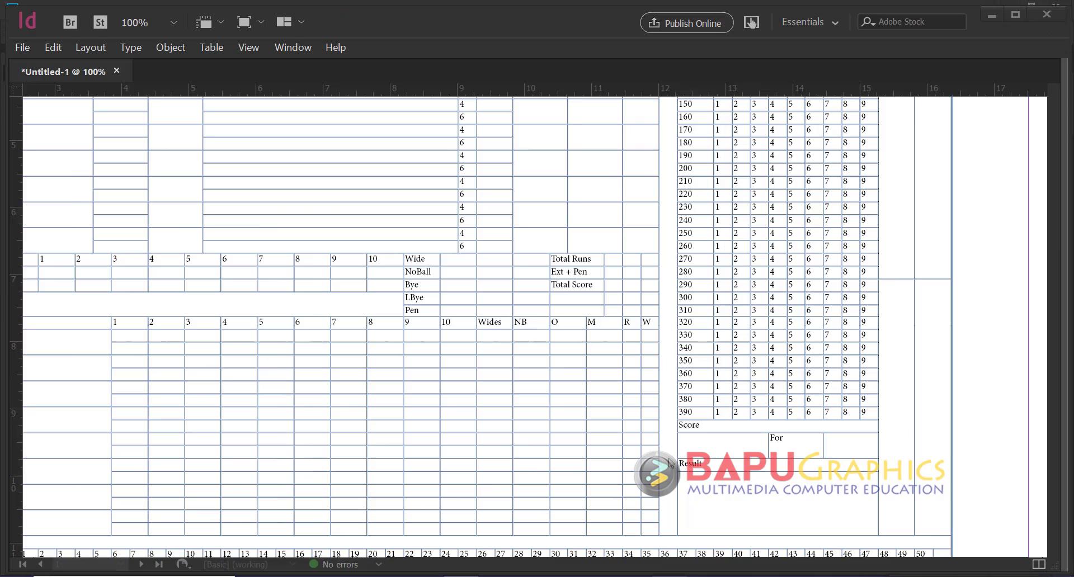
# Merge the three narrow cells beside Total Runs, Ext + Pen and Total Score into one value cell per row
pyautogui.moveTo(608, 260); pyautogui.dragTo(644, 260)
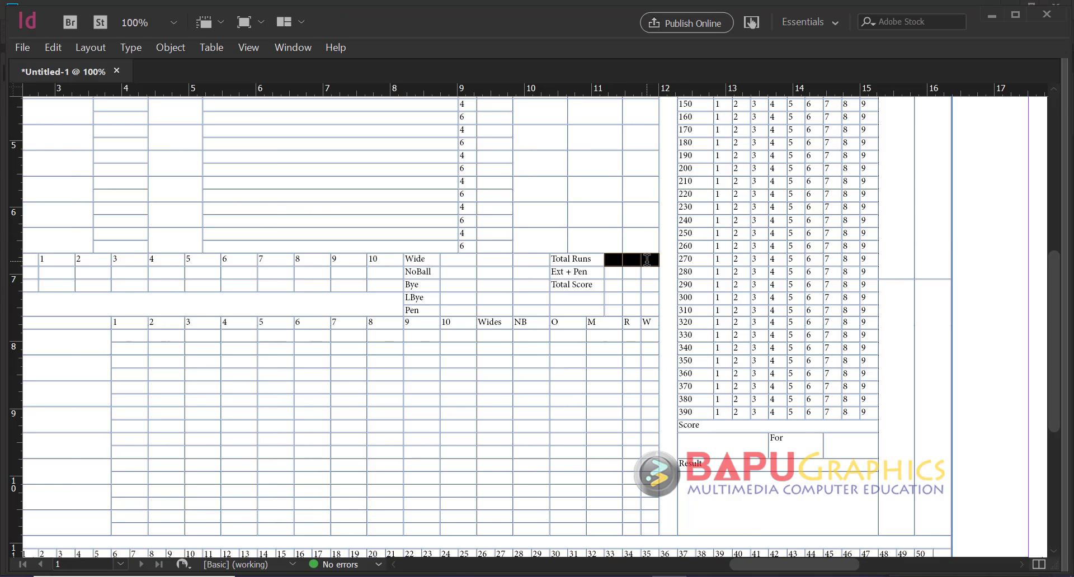
pyautogui.rightClick(646, 260)
pyautogui.click(668, 345)
pyautogui.moveTo(611, 273); pyautogui.dragTo(652, 285)
pyautogui.rightClick(648, 273)
pyautogui.click(689, 356)
pyautogui.rightClick(652, 285)
pyautogui.click(688, 368)
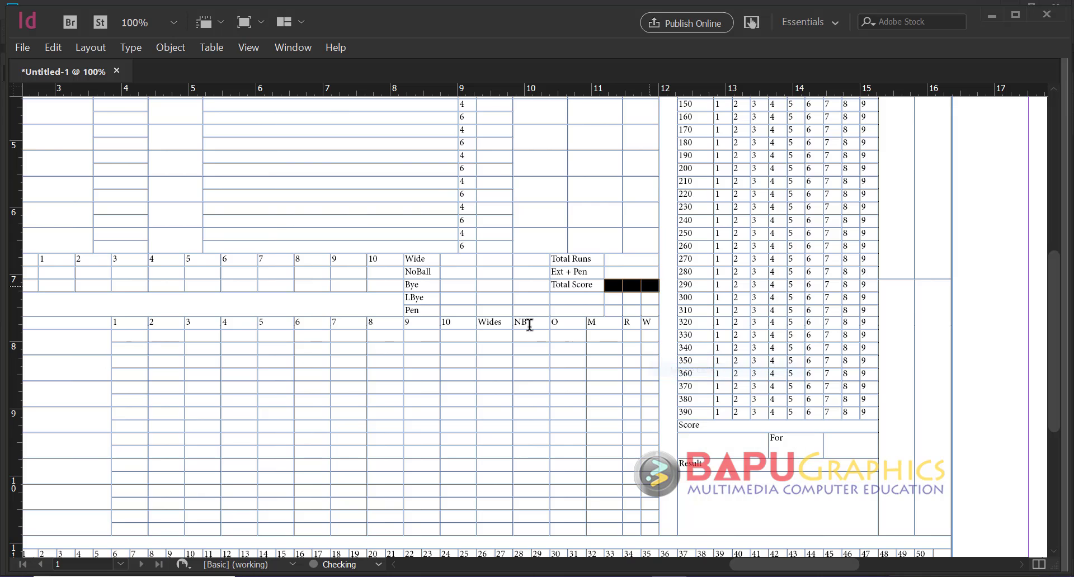
# Check the Photoshop reference and merge all the cells below Total Score in the LBye and Pen rows into one empty block
pyautogui.hotkey('alt', 'Tab')
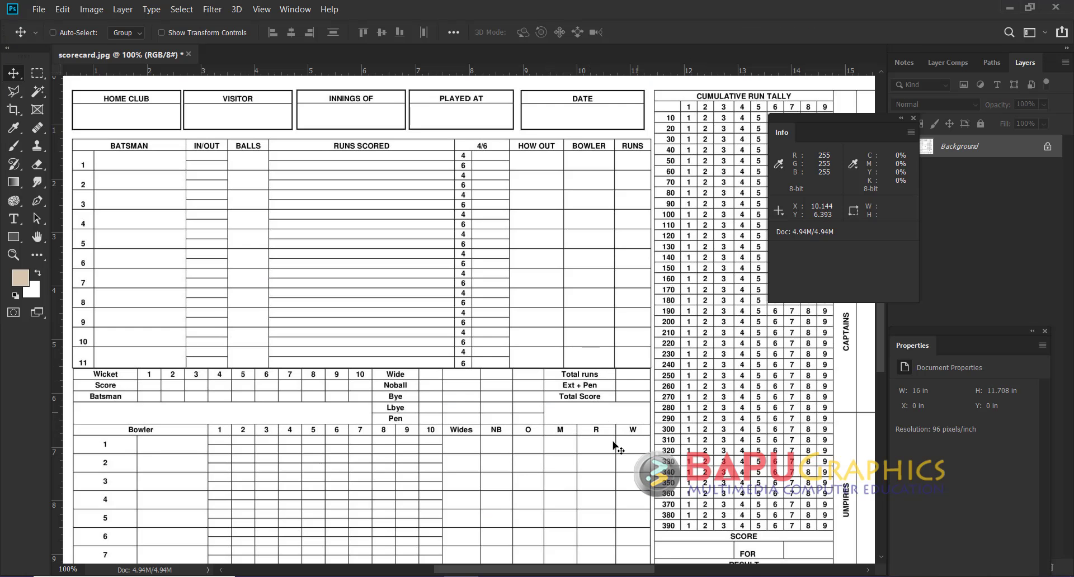
pyautogui.hotkey('alt', 'Tab')
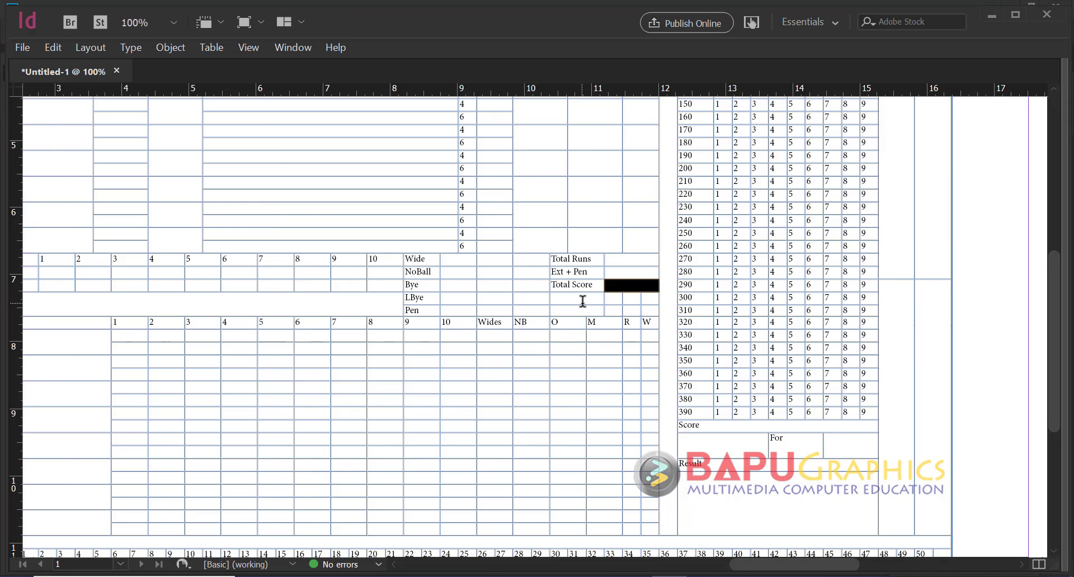
pyautogui.moveTo(582, 301); pyautogui.dragTo(645, 305)
pyautogui.rightClick(646, 306)
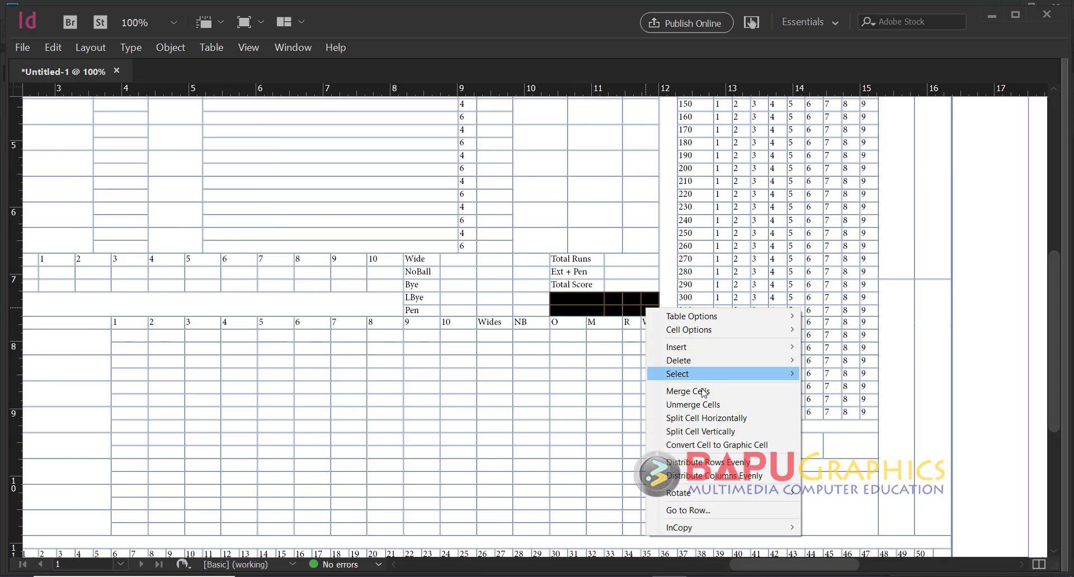
pyautogui.click(674, 390)
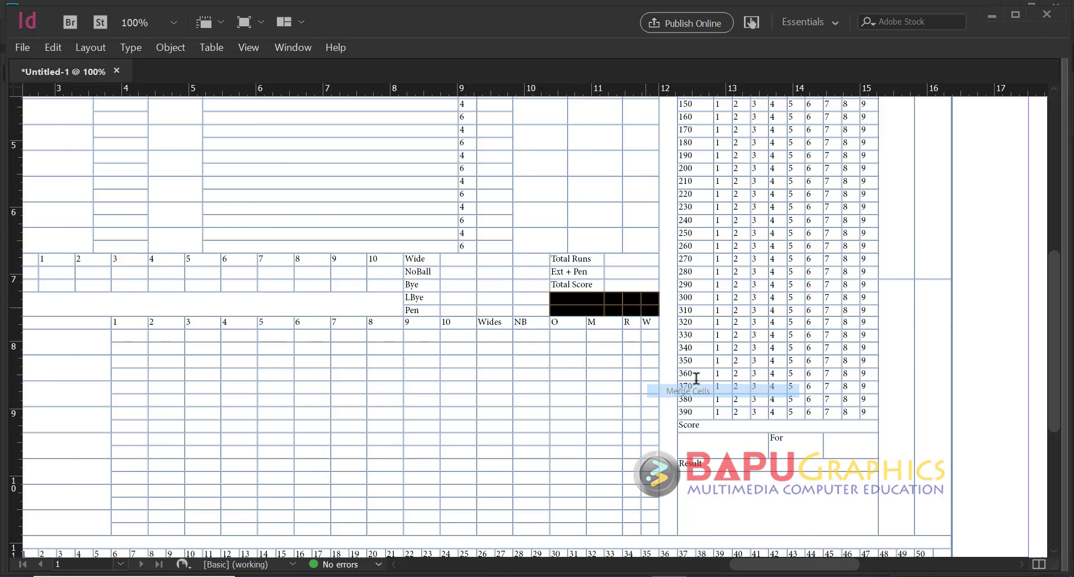
pyautogui.click(693, 308)
pyautogui.press('Escape')
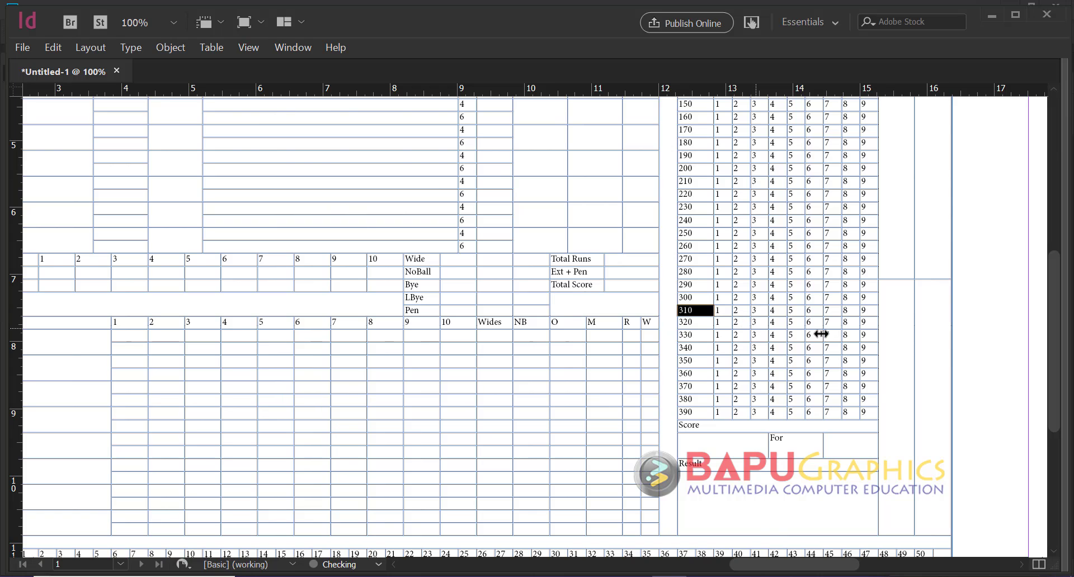
pyautogui.click(971, 356)
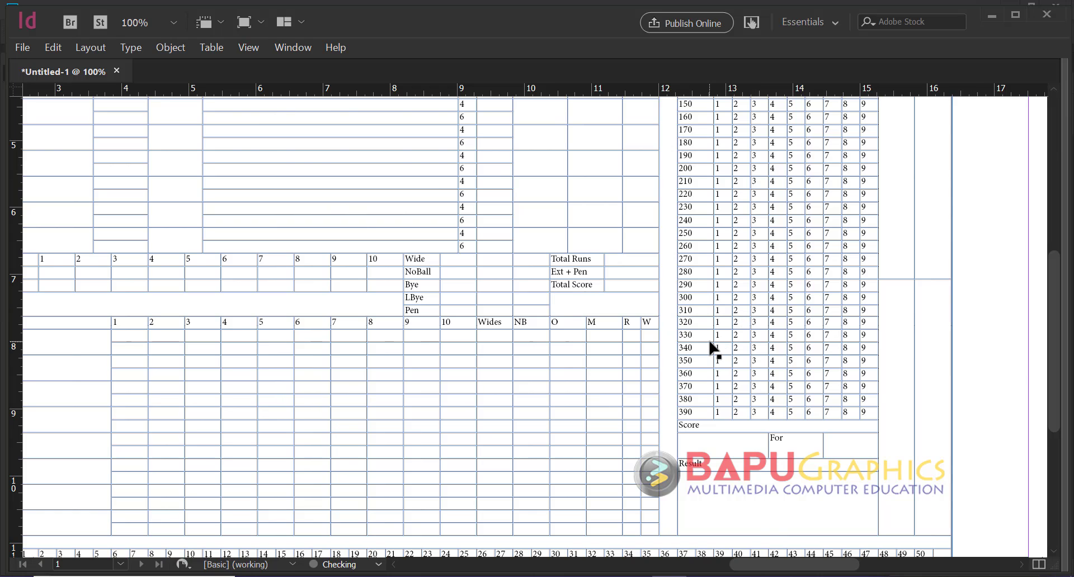
# Zoom out to 50% and review the whole scorecard table on the page
pyautogui.keyDown('alt'); pyautogui.click(680, 307); pyautogui.keyUp('alt')
pyautogui.keyDown('alt'); pyautogui.click(594, 317); pyautogui.keyUp('alt')
pyautogui.hscroll(-5, 562, 315)
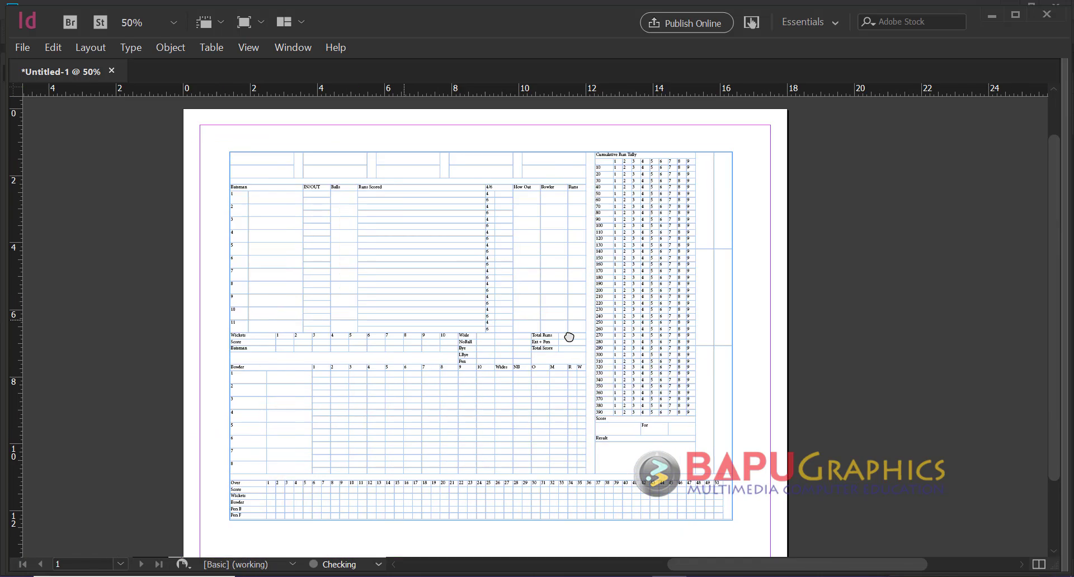
pyautogui.moveTo(582, 304); pyautogui.dragTo(542, 290)
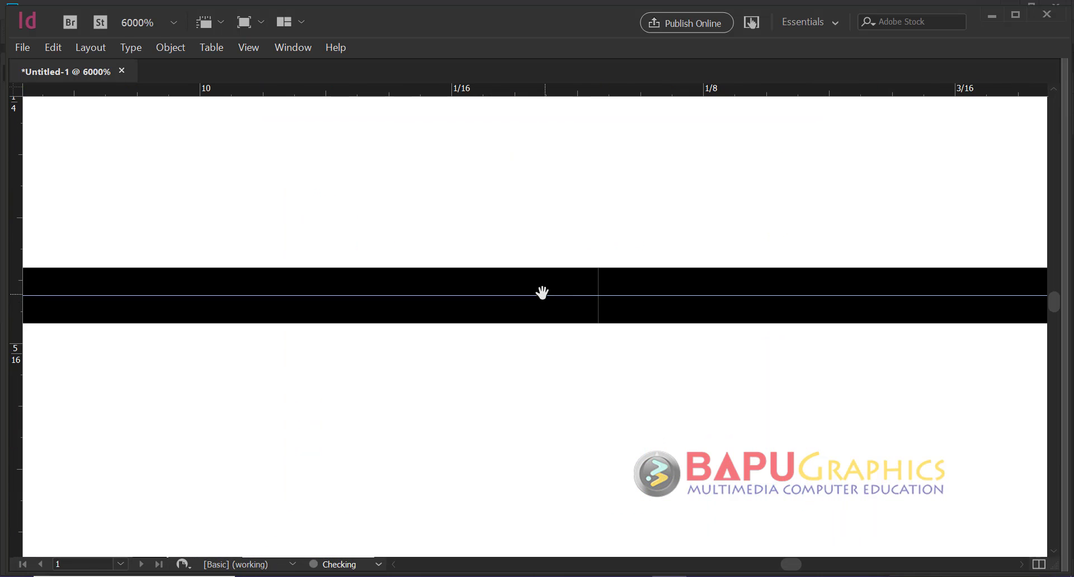
pyautogui.keyDown('alt'); pyautogui.click(635, 285); pyautogui.keyUp('alt')
pyautogui.keyDown('alt'); pyautogui.click(632, 280); pyautogui.keyUp('alt')
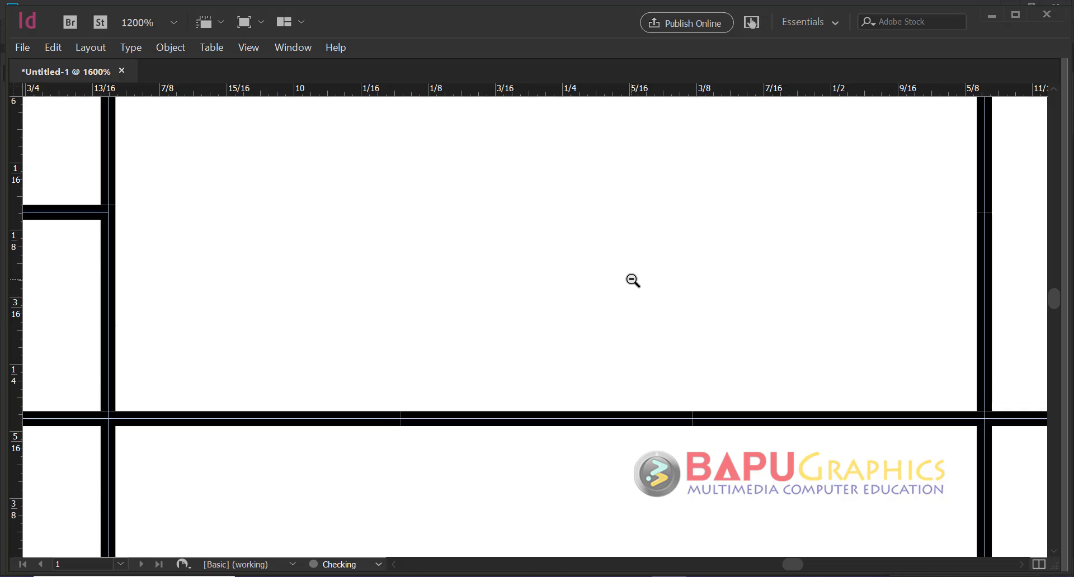
pyautogui.keyDown('alt'); pyautogui.click(570, 306); pyautogui.keyUp('alt')
pyautogui.keyDown('alt'); pyautogui.click(451, 302); pyautogui.keyUp('alt')
pyautogui.keyDown('alt'); pyautogui.click(437, 301); pyautogui.keyUp('alt')
pyautogui.keyDown('alt'); pyautogui.click(437, 301); pyautogui.keyUp('alt')
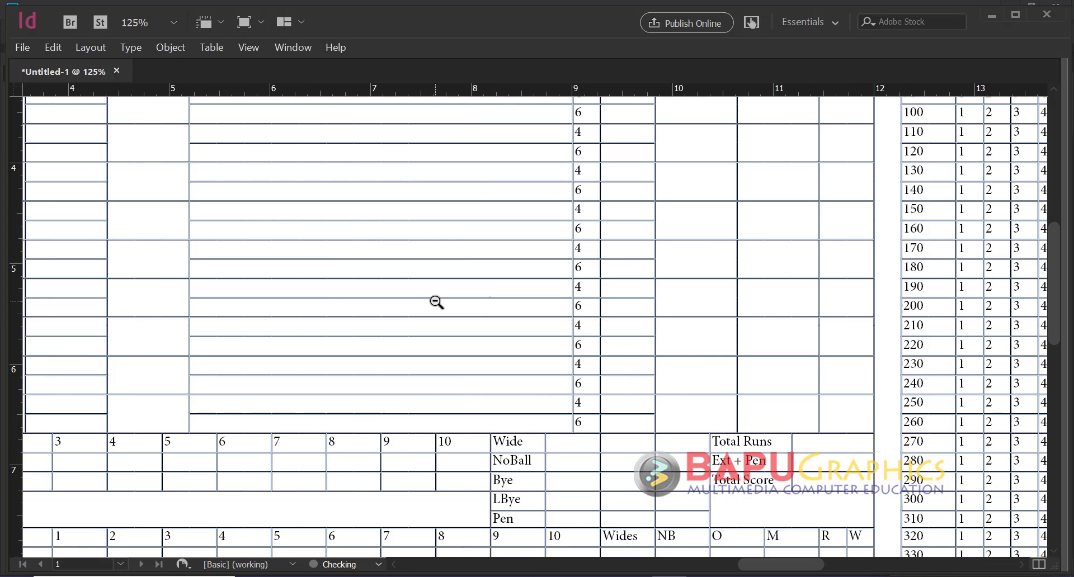
# Following the Photoshop reference, enter Home Club, Visitons, Innings Of, Played At and Date in the five header boxes above the Batsman section
pyautogui.keyDown('alt'); pyautogui.click(437, 301); pyautogui.keyUp('alt')
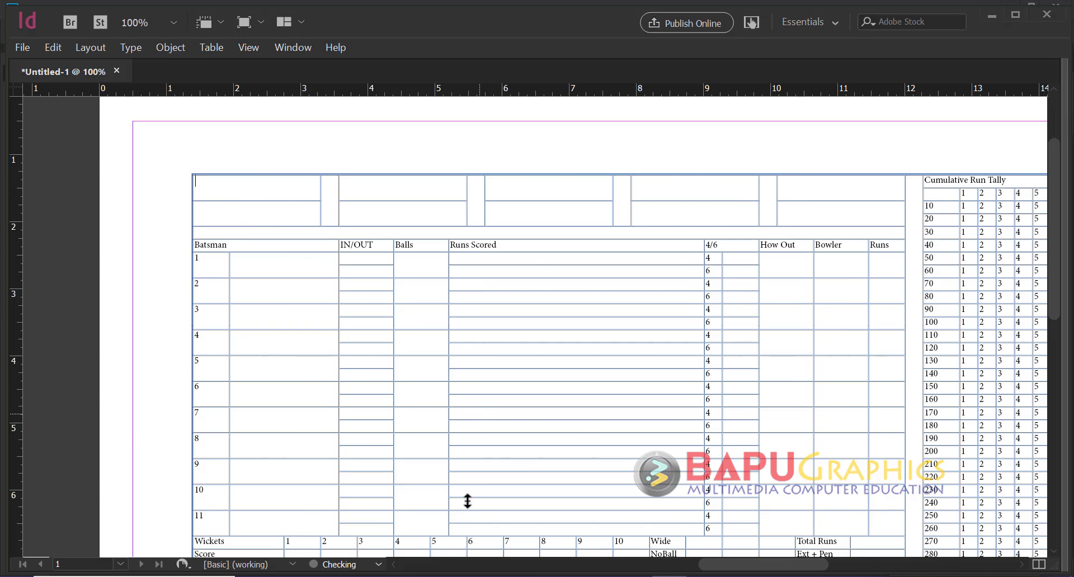
pyautogui.hotkey('alt', 'Tab')
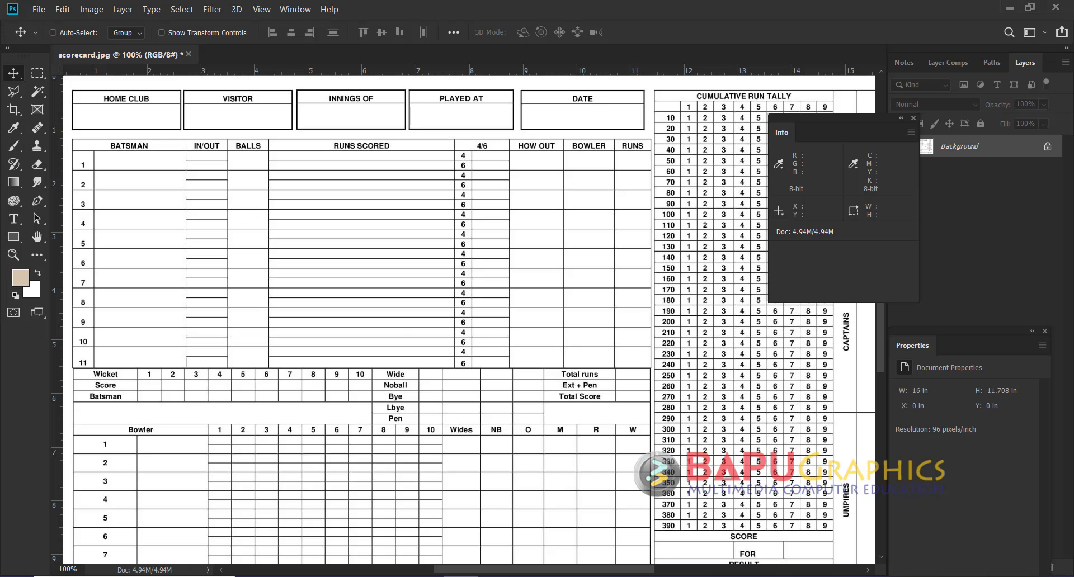
pyautogui.hotkey('alt', 'Tab')
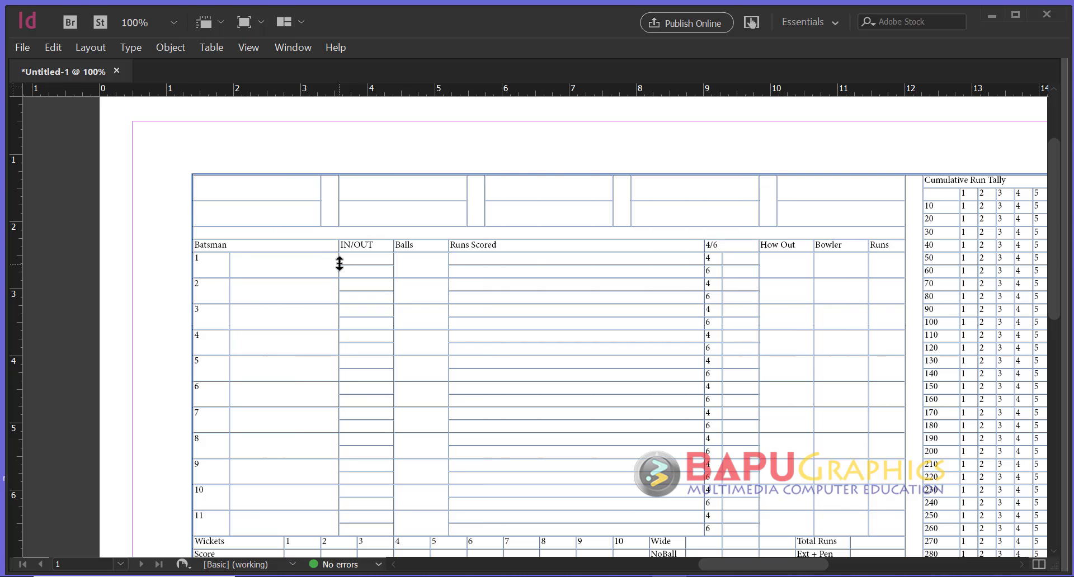
pyautogui.write('Home')
pyautogui.write('Visitons')
pyautogui.press('Tab')
pyautogui.press('Tab')
pyautogui.write('Inni')
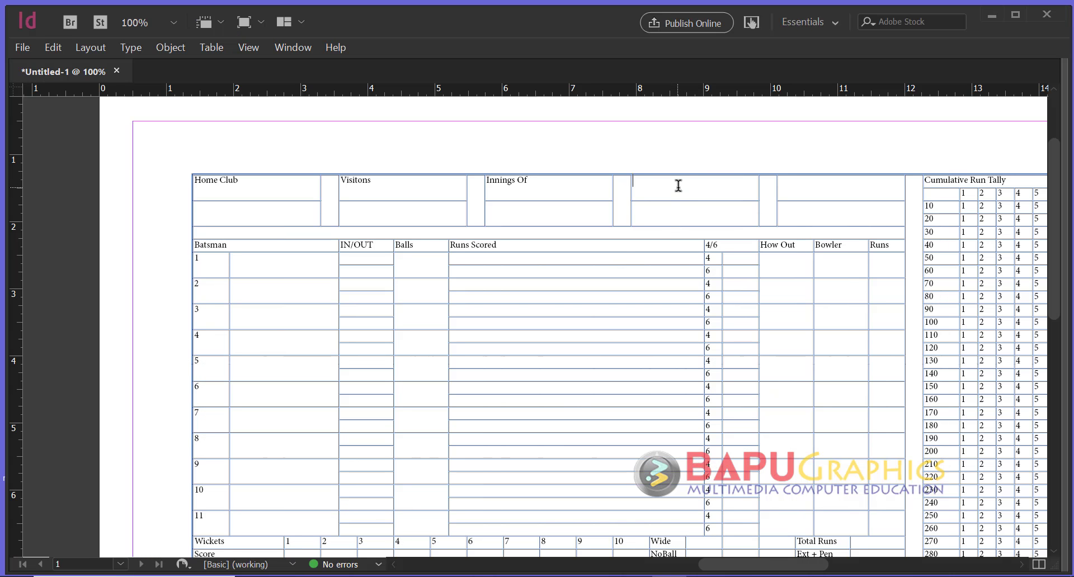
pyautogui.write('Played At')
pyautogui.press('Tab')
pyautogui.write('D')
pyautogui.click(522, 145)
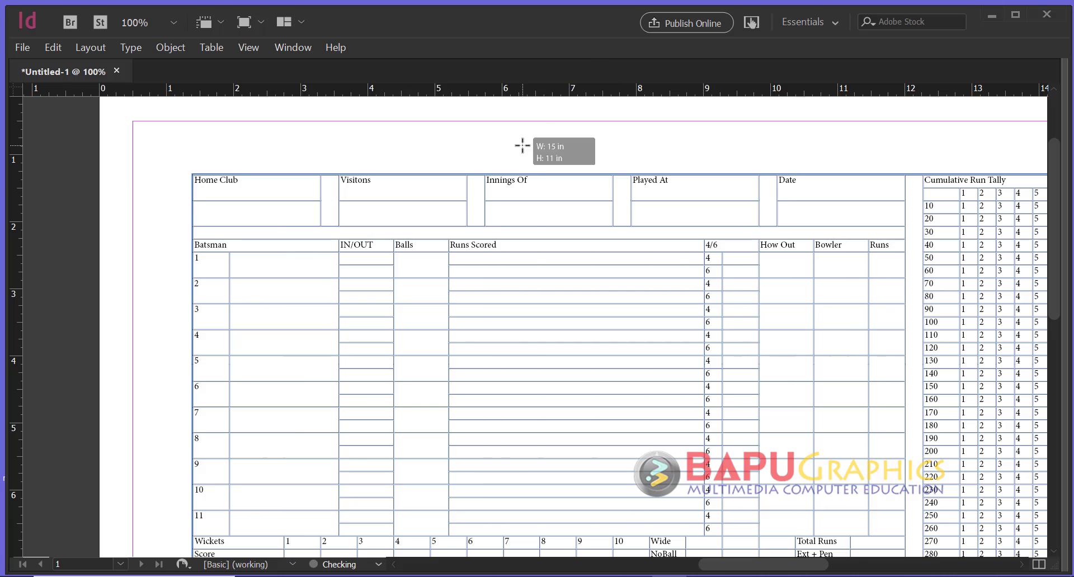
# Select the entire scorecard table with the Type tool
pyautogui.keyDown('ctrl'); pyautogui.keyDown('alt'); pyautogui.click(621, 241); pyautogui.keyUp('alt'); pyautogui.keyUp('ctrl')
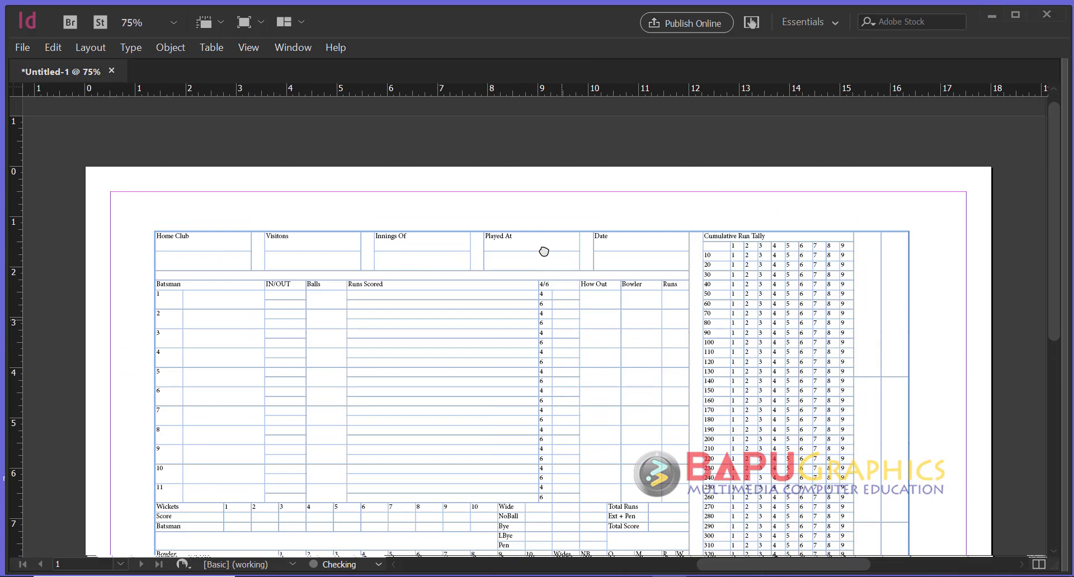
pyautogui.scroll(-3, 541, 250)
pyautogui.click(178, 152)
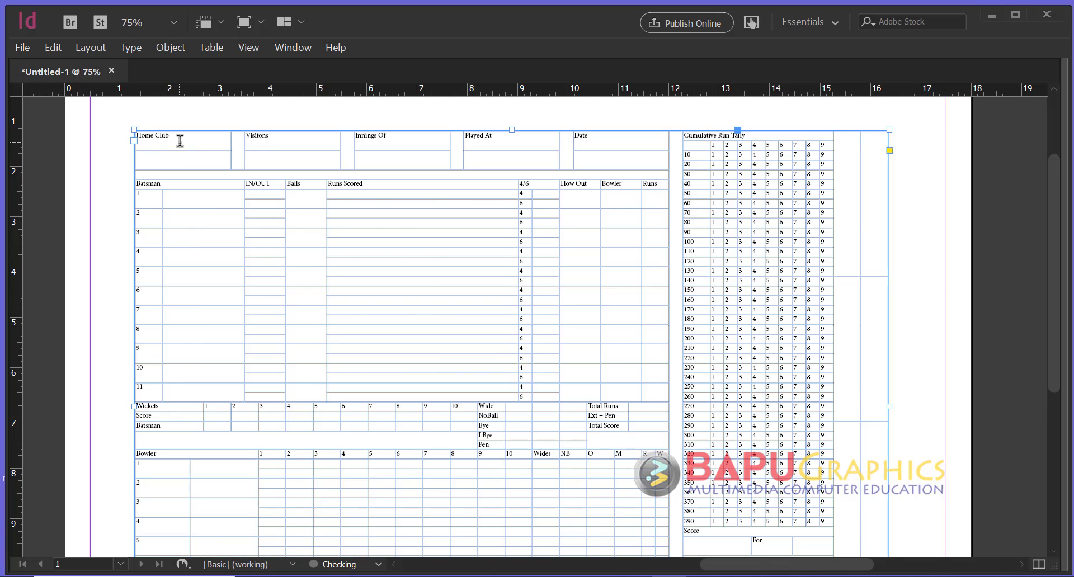
pyautogui.click(178, 152)
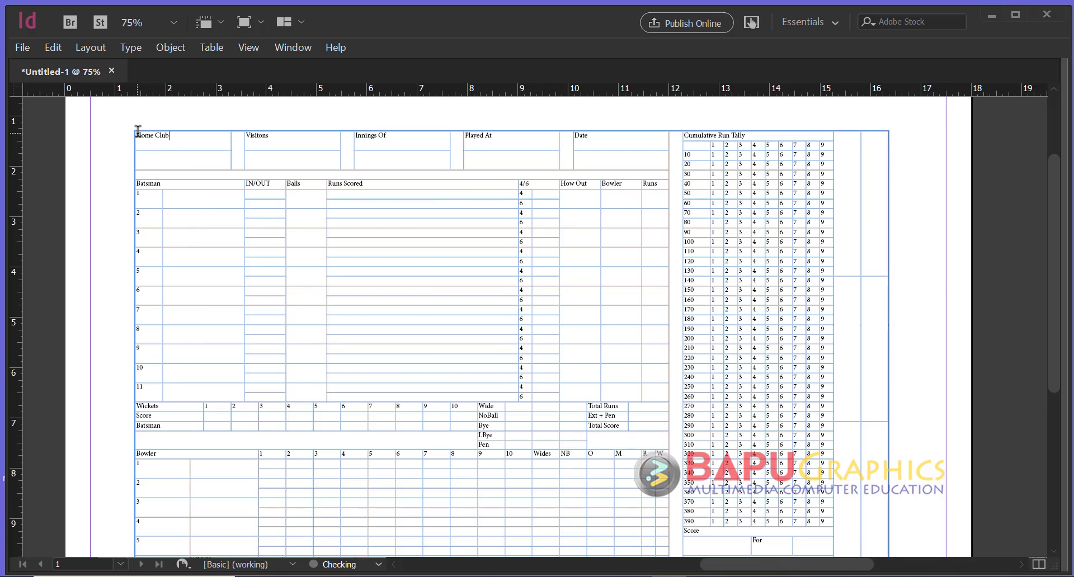
pyautogui.click(137, 128)
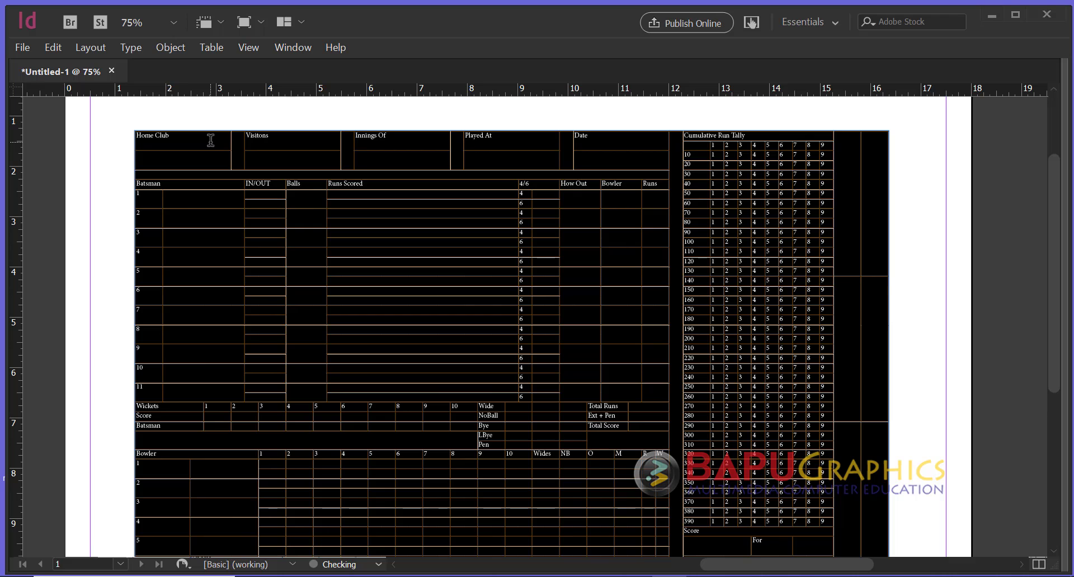
pyautogui.click(293, 48)
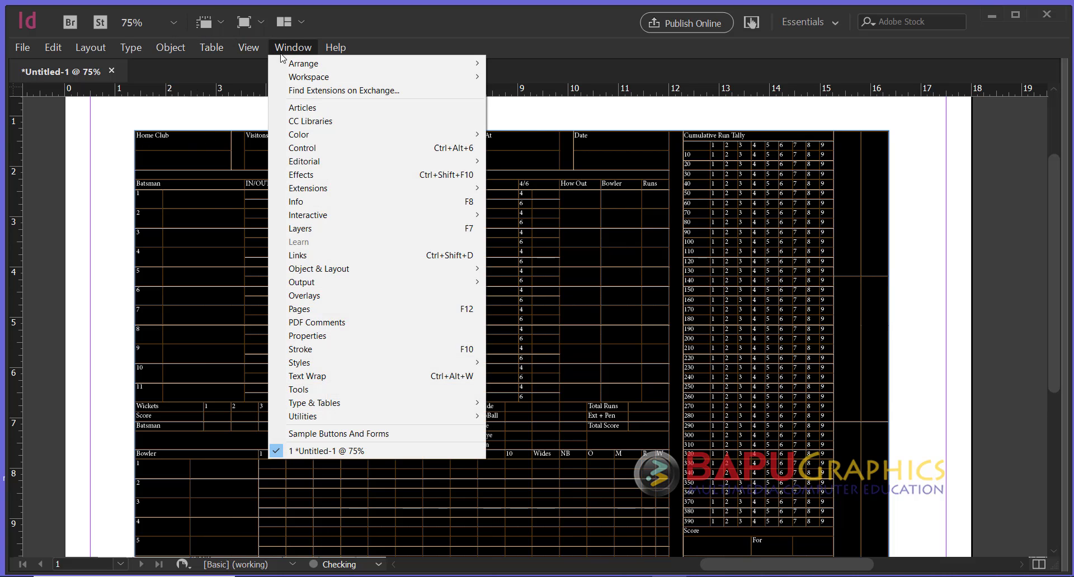
pyautogui.click(362, 352)
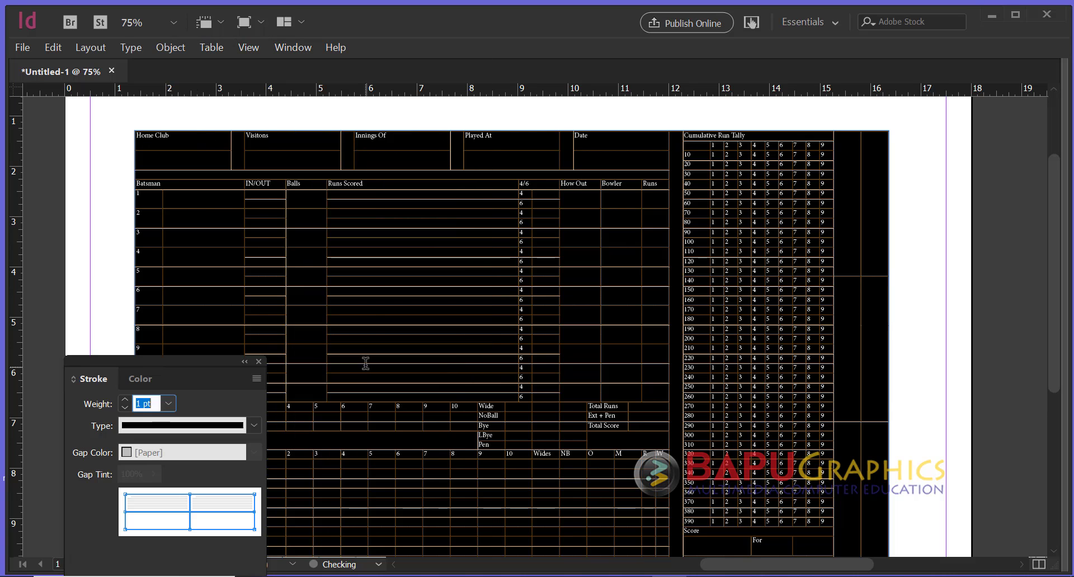
pyautogui.click(259, 361)
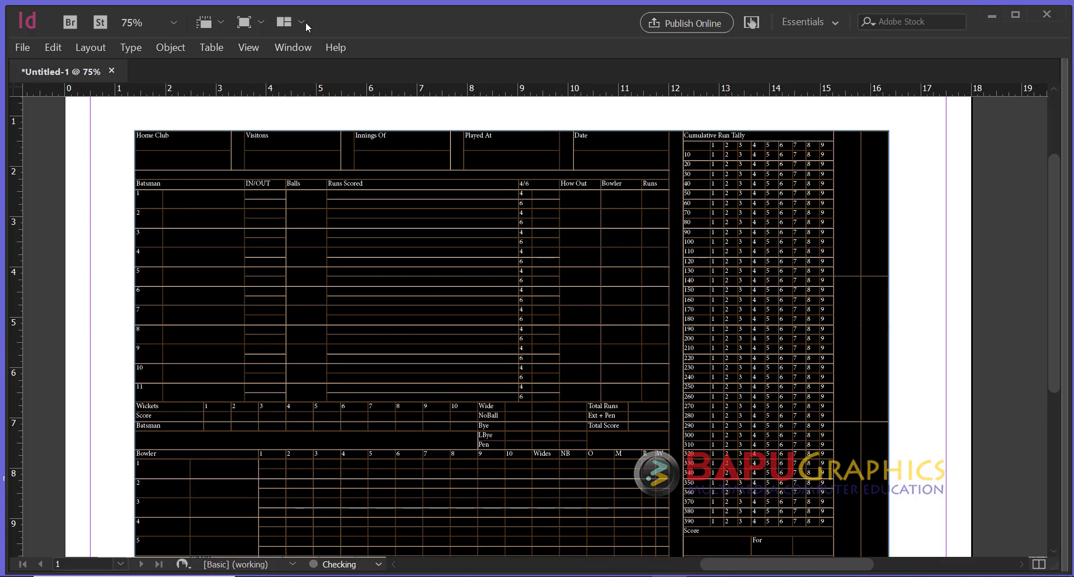
# Edit Paragraph Style 1 to use Center alignment so the table text is centered horizontally, and deselect the table
pyautogui.click(290, 54)
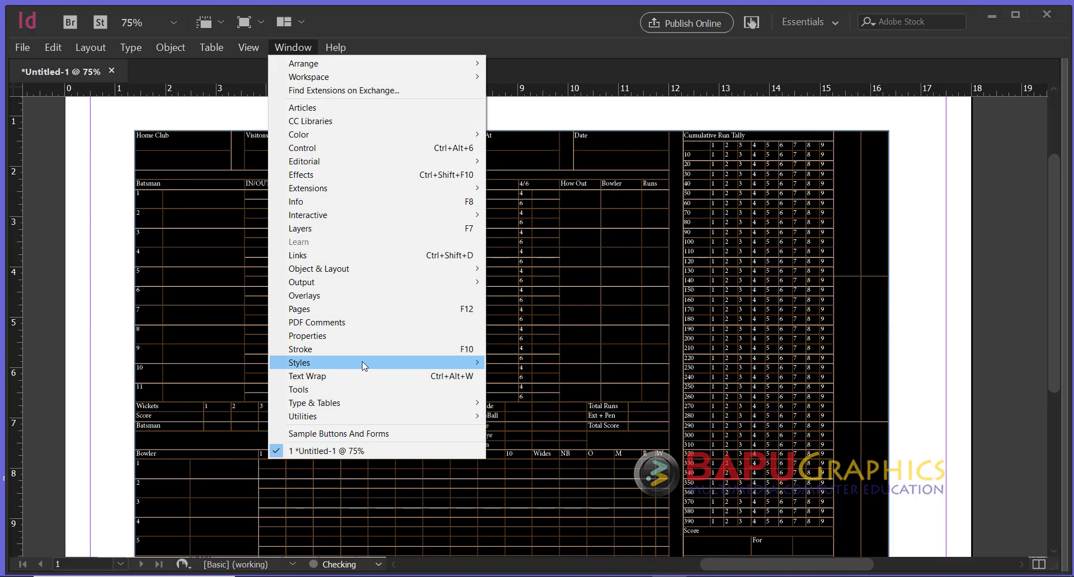
pyautogui.moveTo(362, 362)
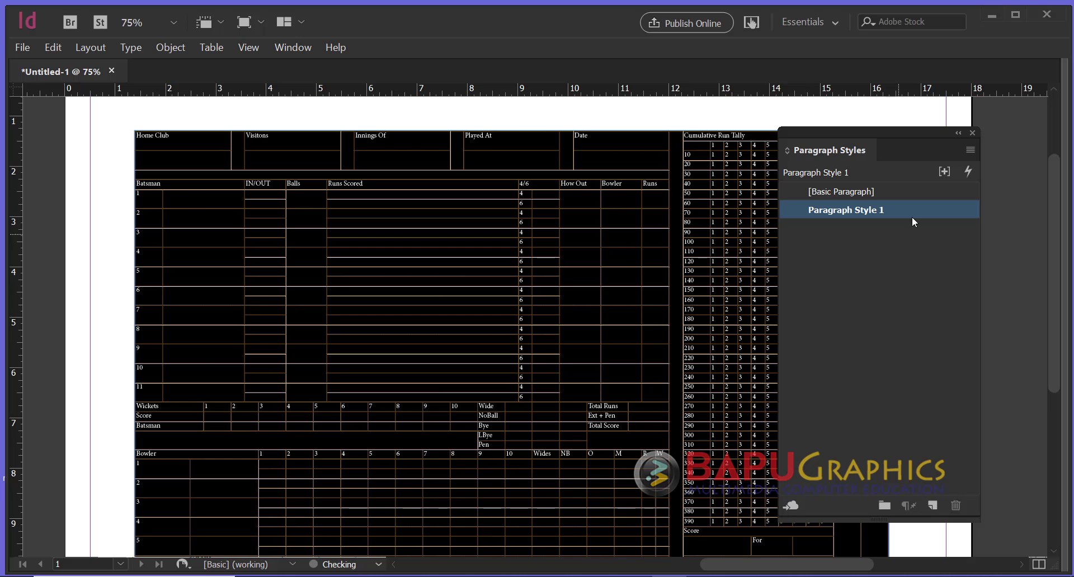
pyautogui.doubleClick(925, 210)
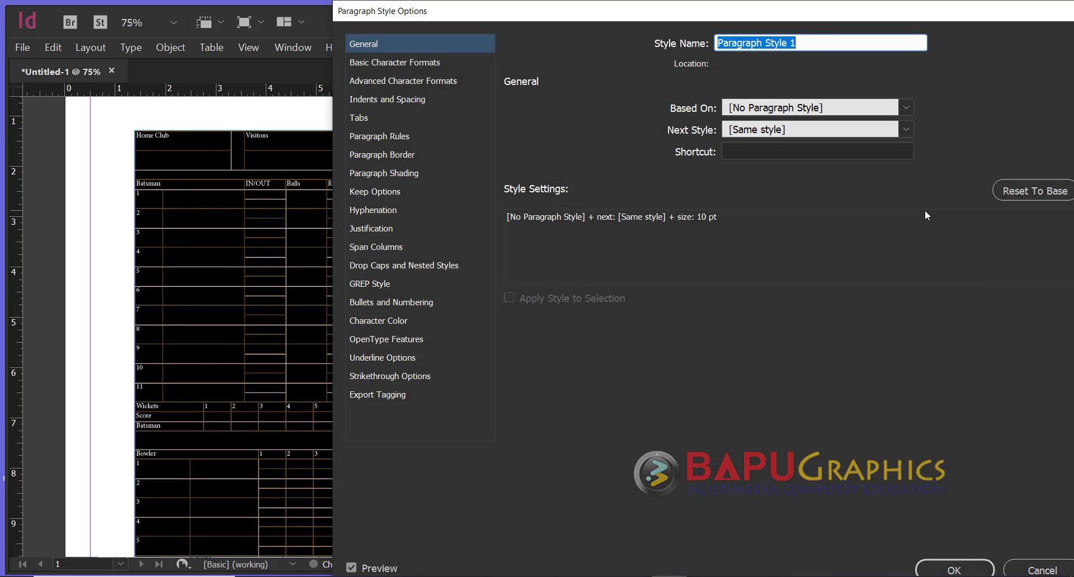
pyautogui.click(400, 99)
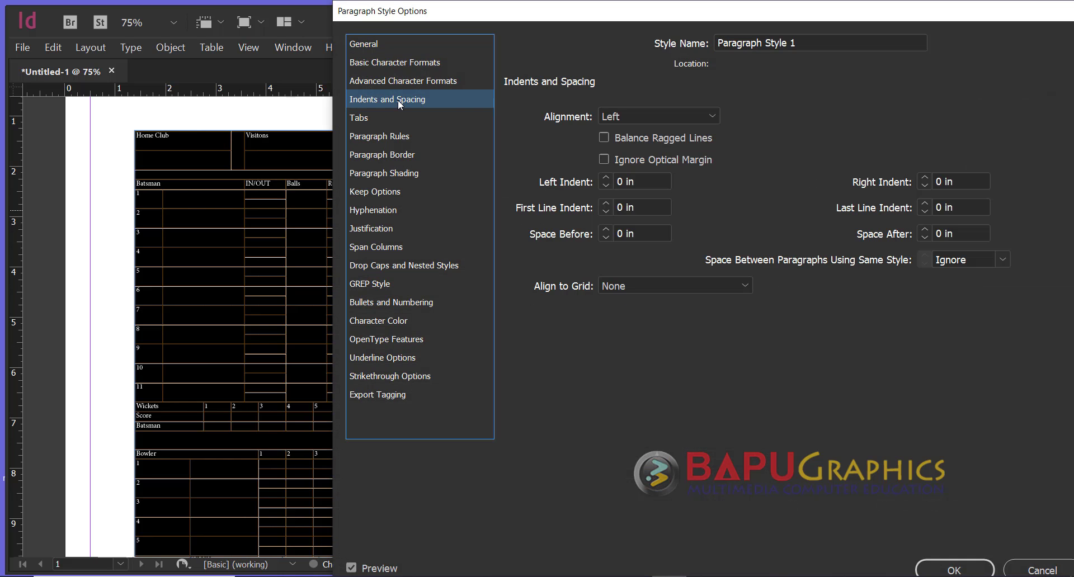
pyautogui.click(680, 116)
pyautogui.click(675, 134)
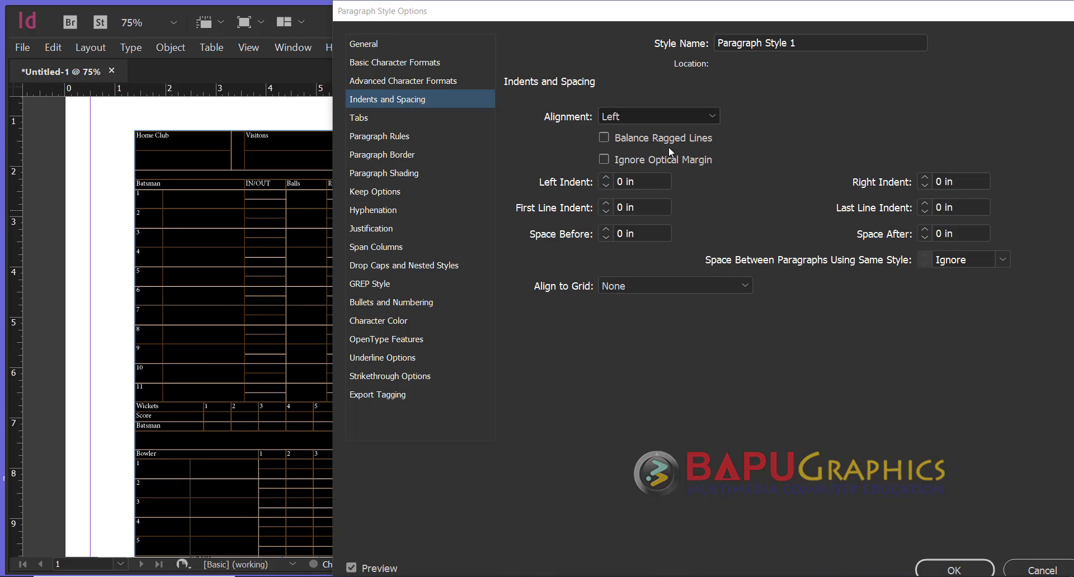
pyautogui.click(956, 568)
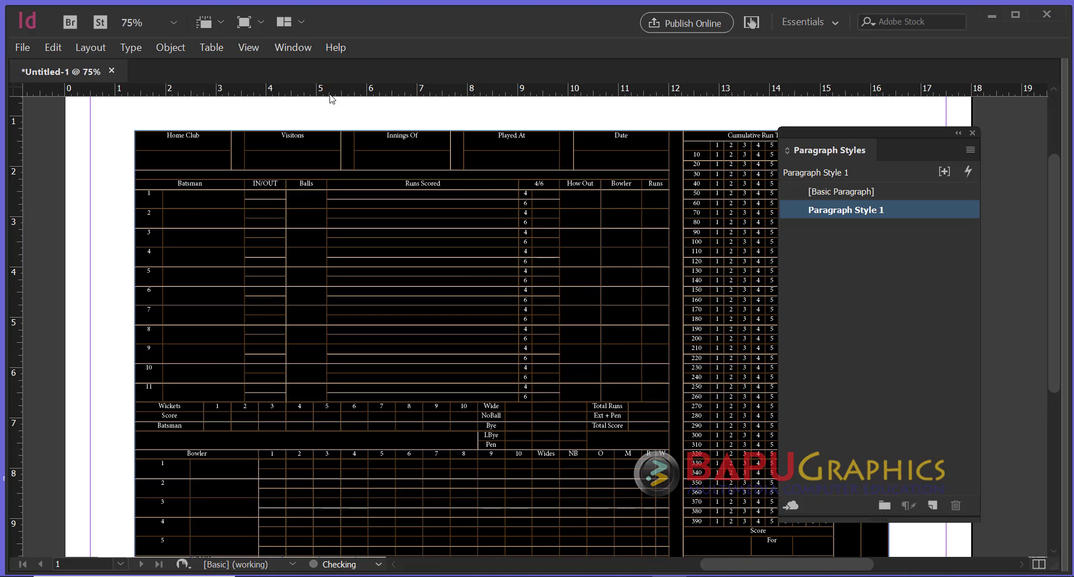
pyautogui.click(278, 103)
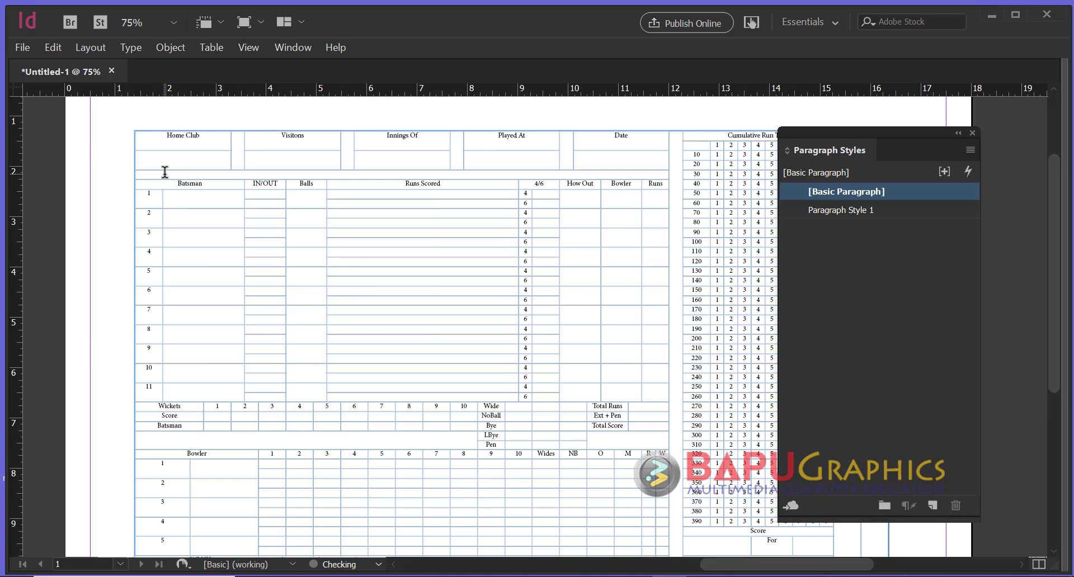
pyautogui.click(97, 137)
# Maximize the InDesign window and show the Control bar and the Tools palette
pyautogui.click(295, 47)
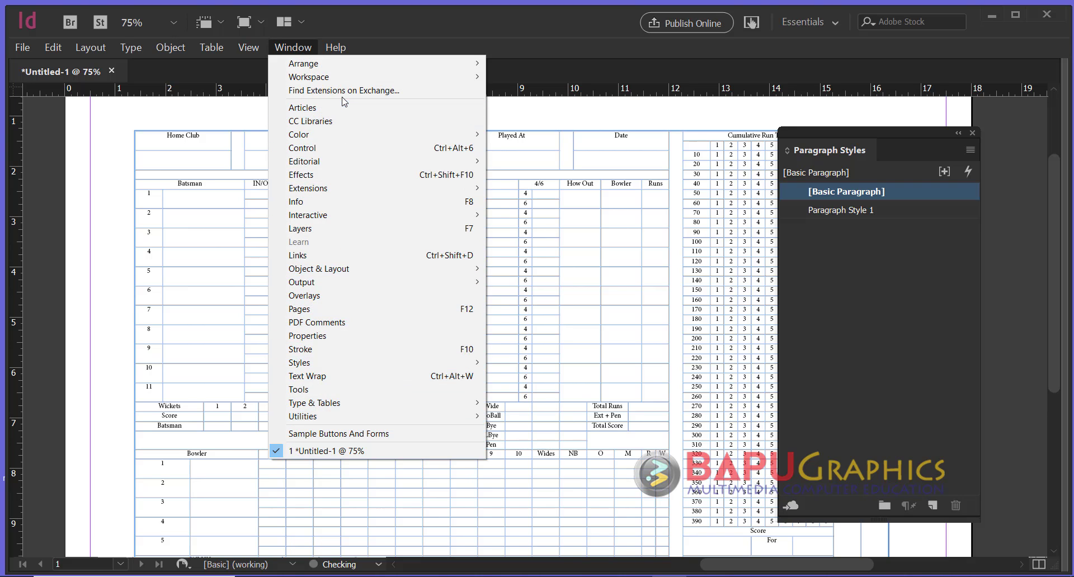
pyautogui.click(687, 111)
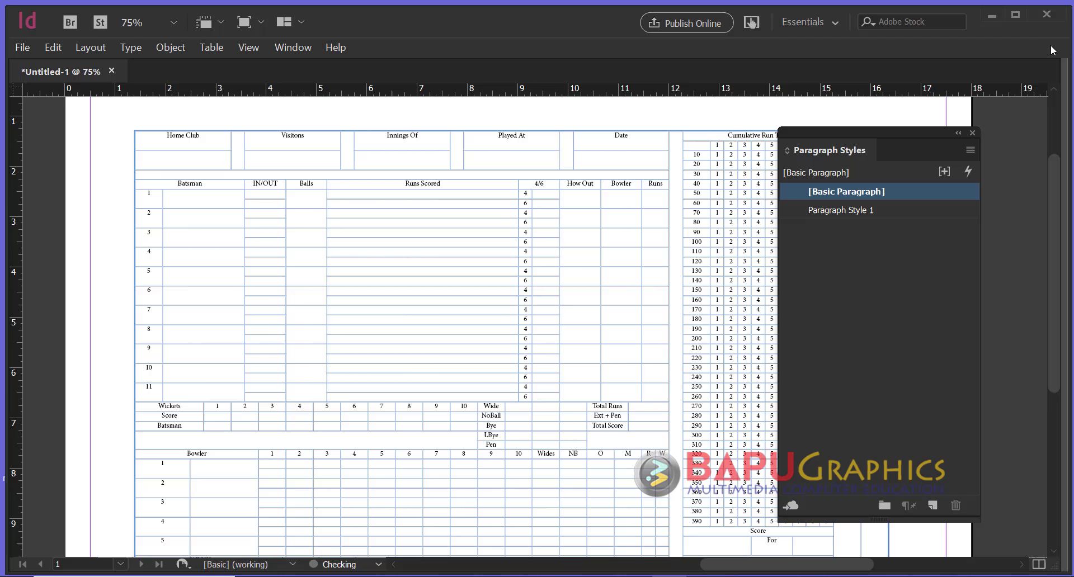
pyautogui.click(1022, 15)
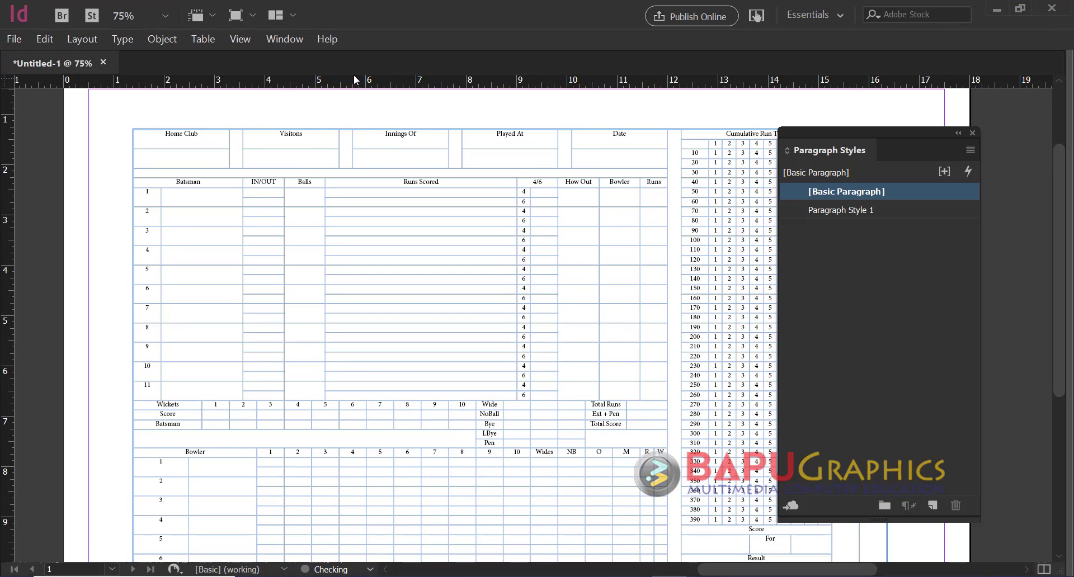
pyautogui.click(292, 40)
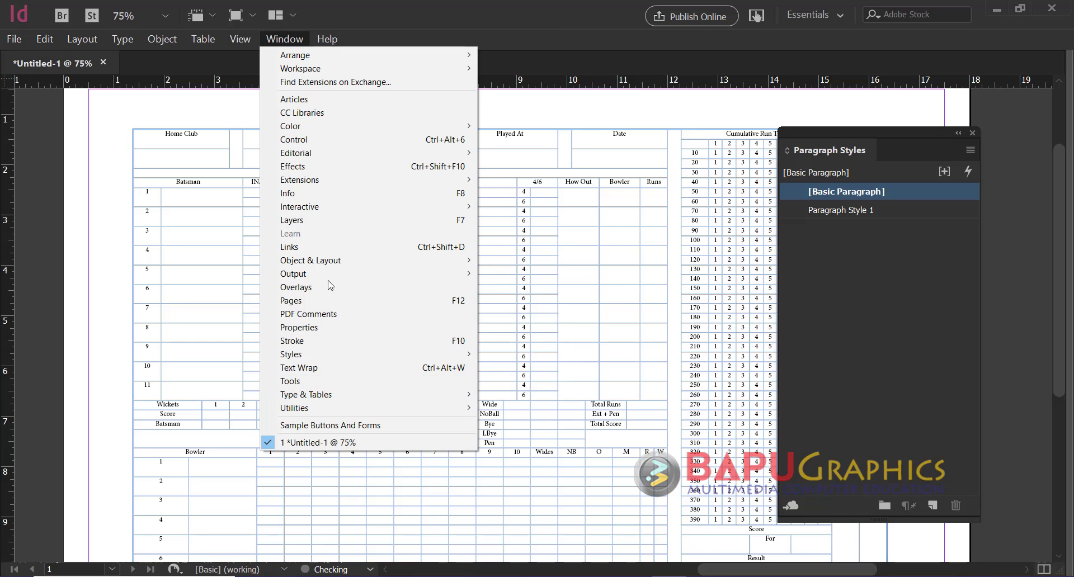
pyautogui.click(323, 139)
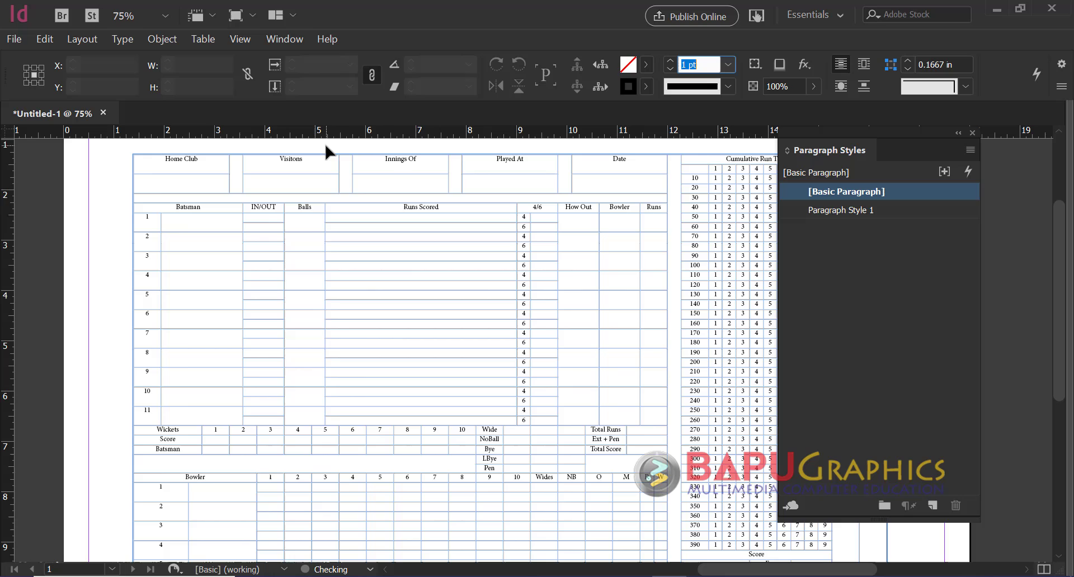
pyautogui.click(284, 39)
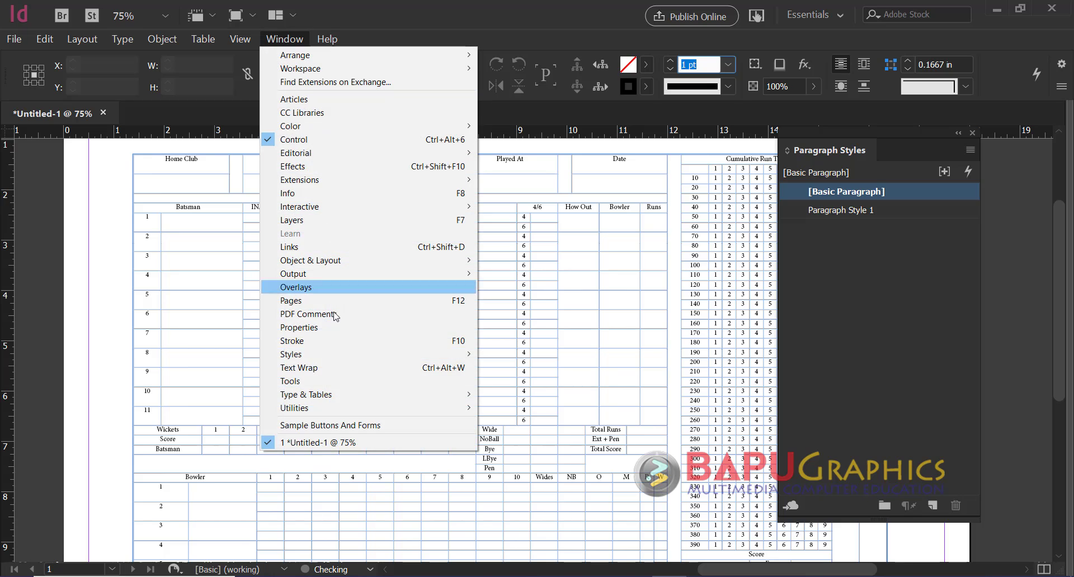
pyautogui.click(308, 385)
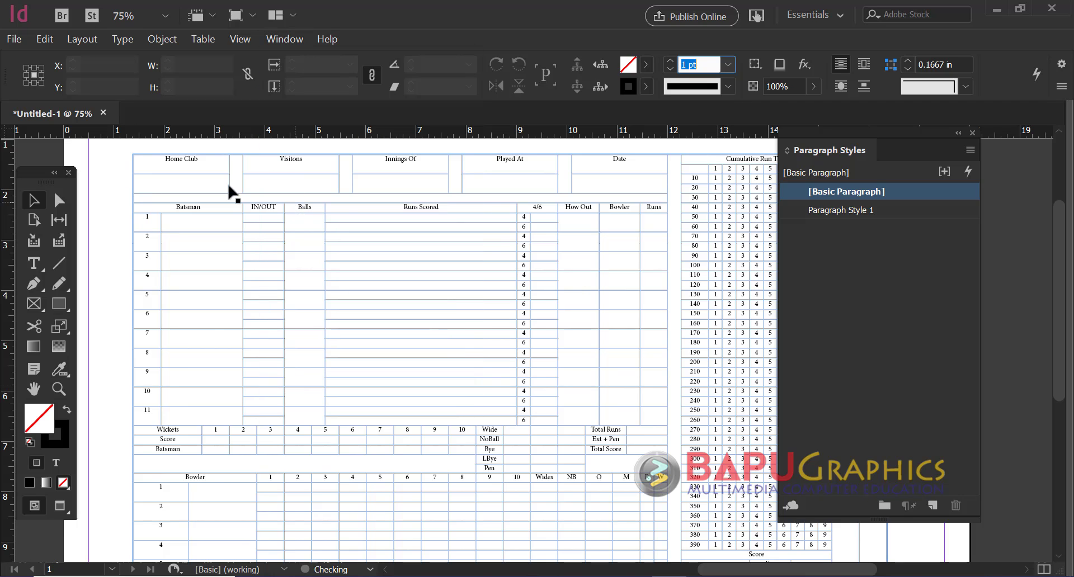
# Select the whole table and center the text vertically in all its cells
pyautogui.press('t')
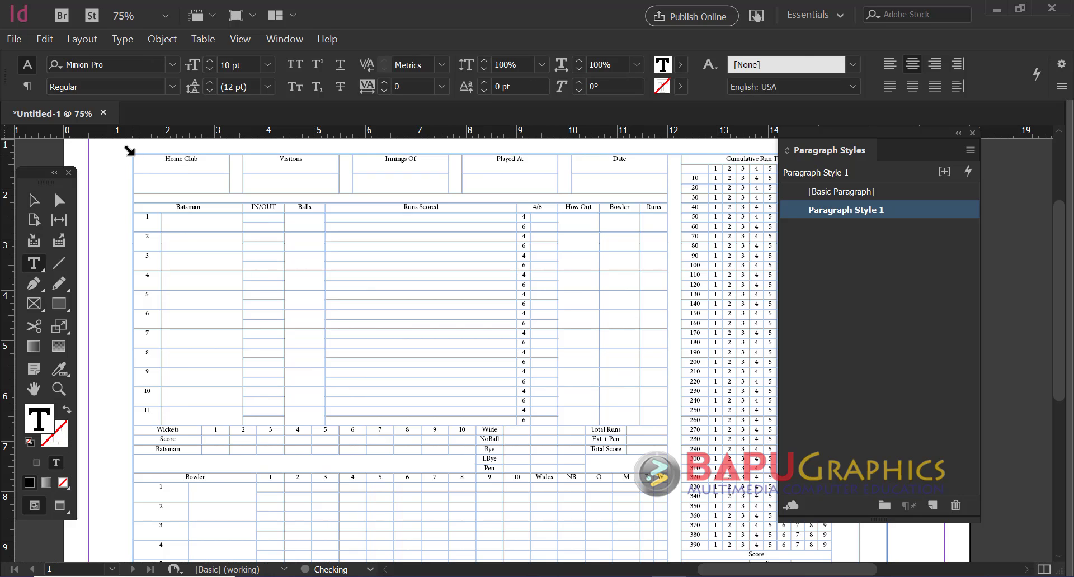
pyautogui.click(130, 151)
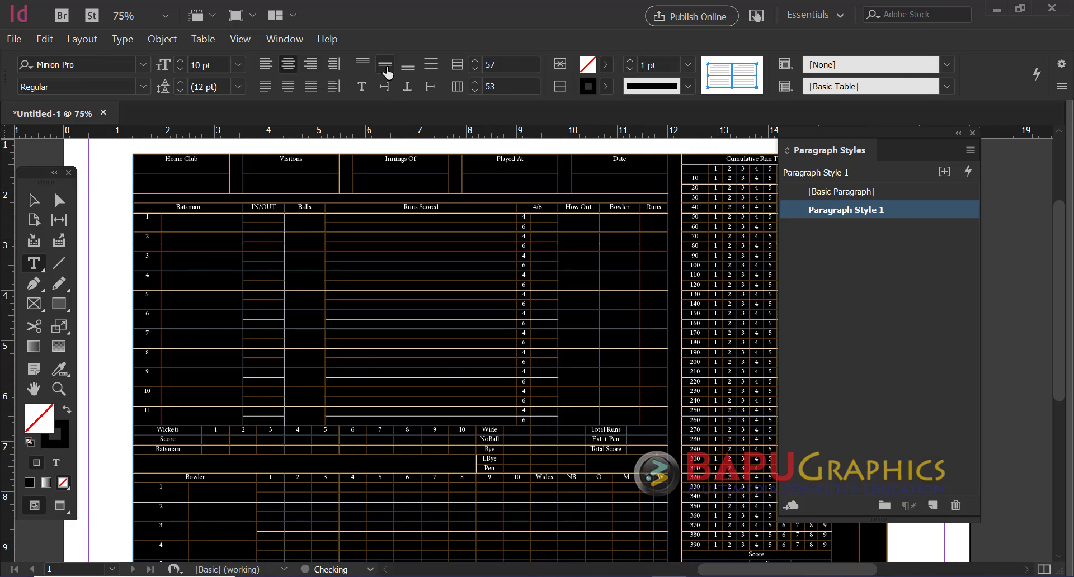
pyautogui.click(386, 67)
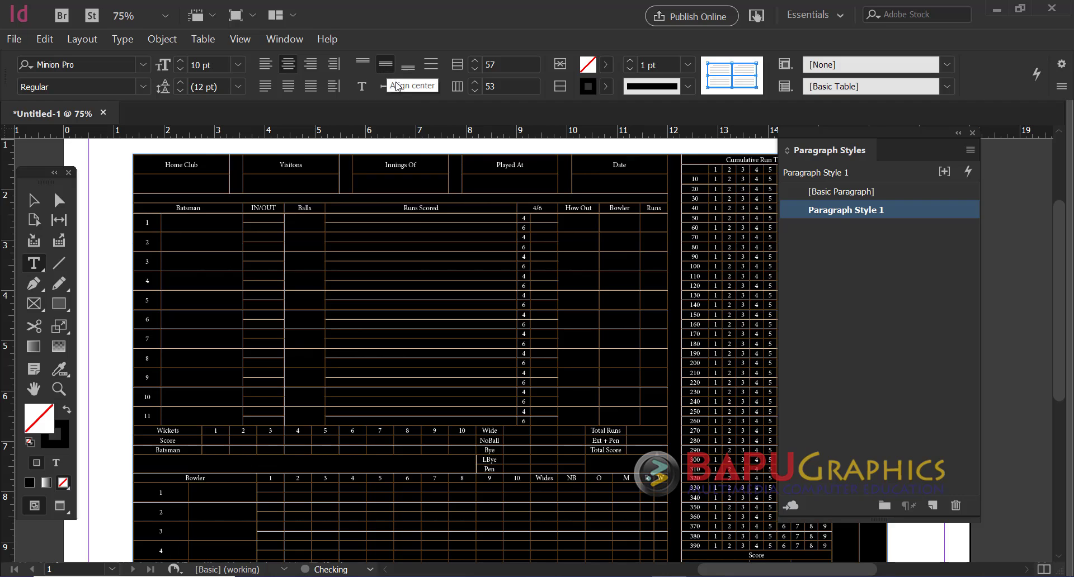
pyautogui.click(41, 201)
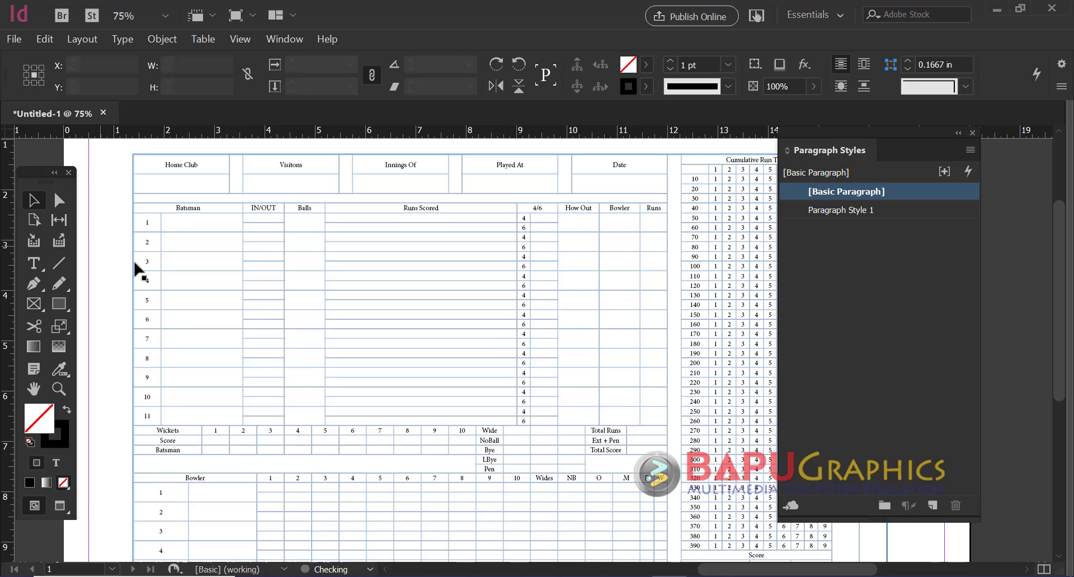
# Switch the page to Preview screen mode and hide all open panels
pyautogui.click(60, 506)
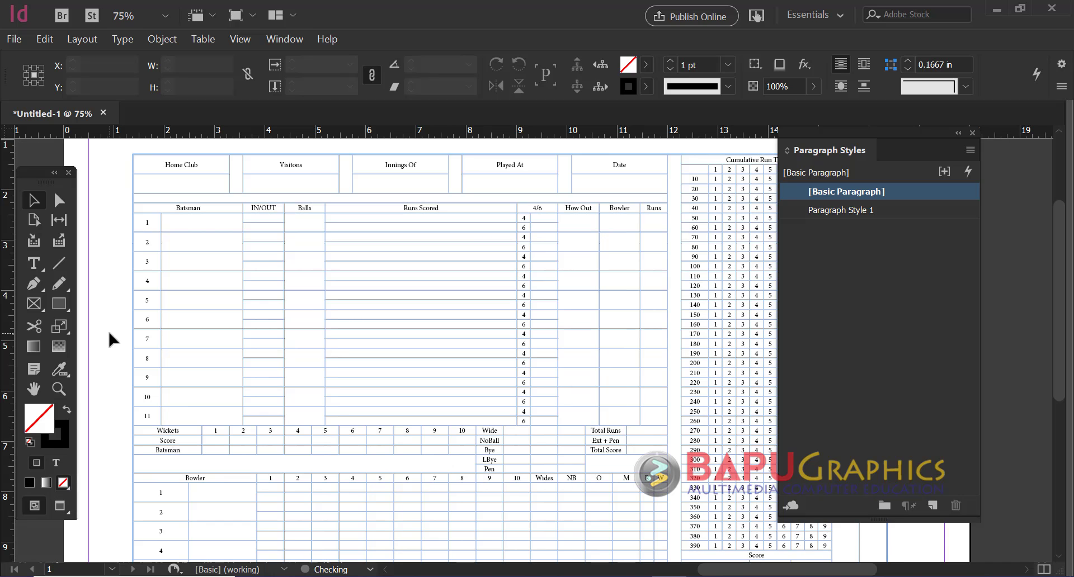
pyautogui.hotkey('shift', 'Tab')
pyautogui.press('Tab')
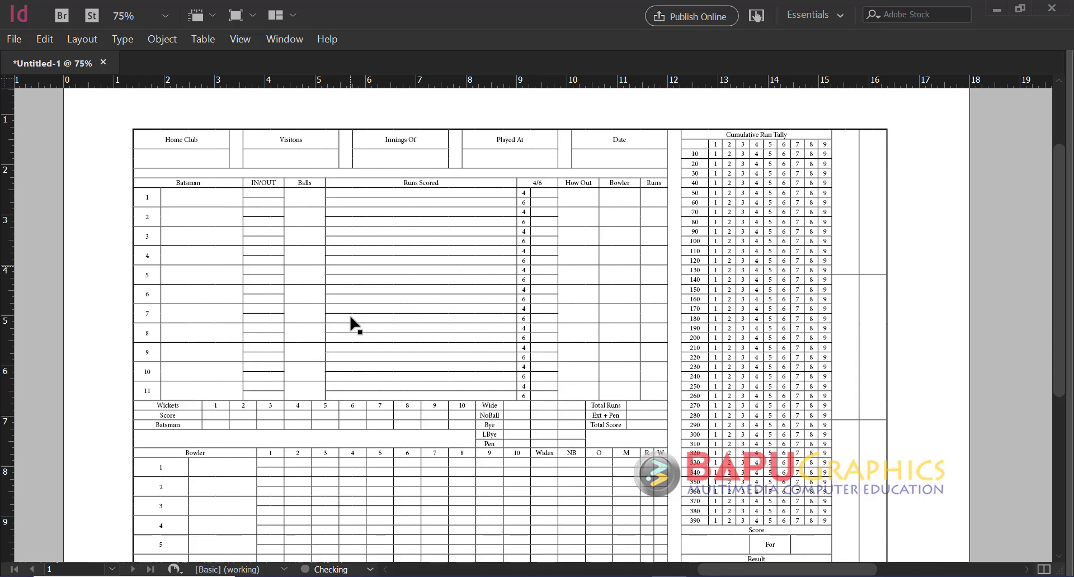
# Set the top and bottom cell strokes of the spacer cell between Home Club and Visitons to 0 pt
pyautogui.hotkey('ctrl', '=')
pyautogui.moveTo(554, 225); pyautogui.dragTo(537, 244)
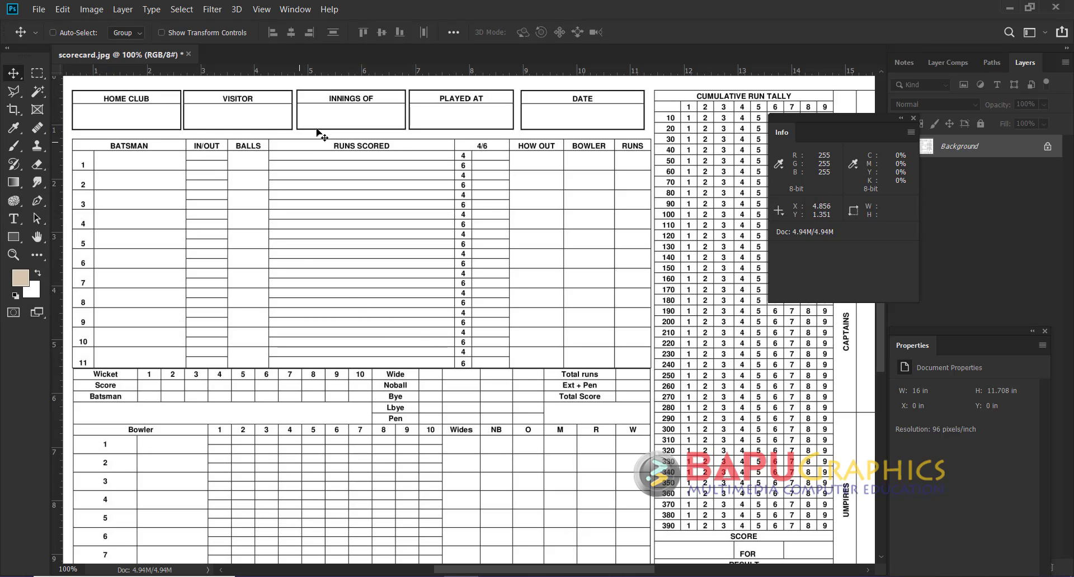
pyautogui.hotkey('alt', 'Tab')
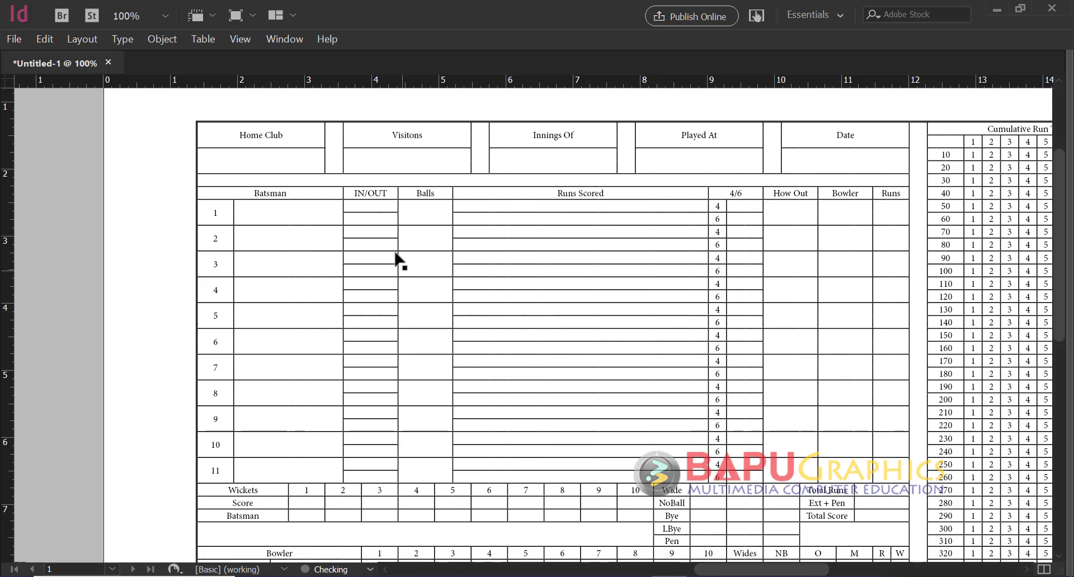
pyautogui.click(331, 153)
pyautogui.doubleClick(331, 153)
pyautogui.moveTo(331, 153); pyautogui.dragTo(333, 161)
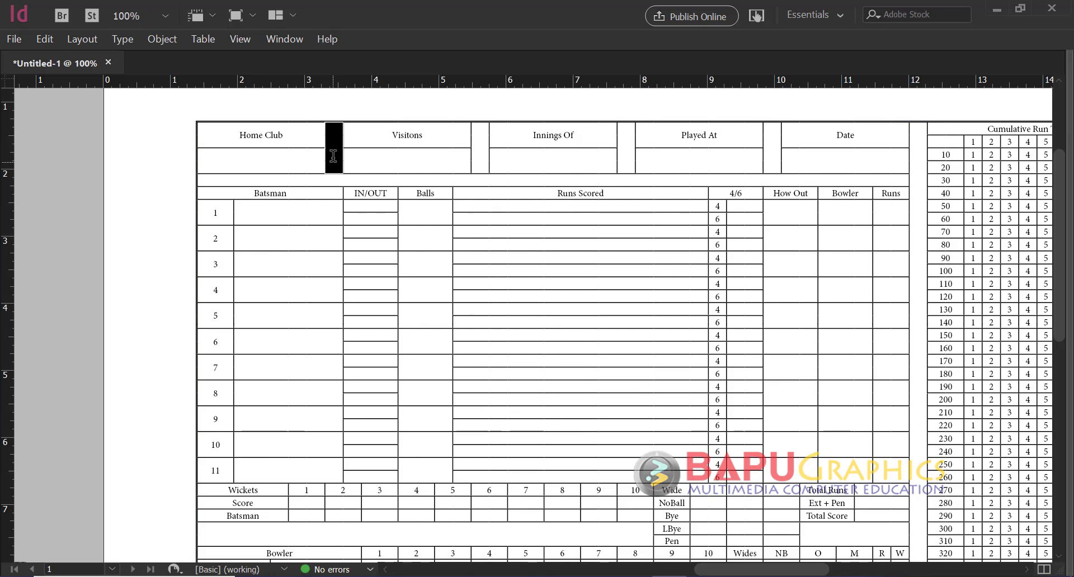
pyautogui.click(192, 40)
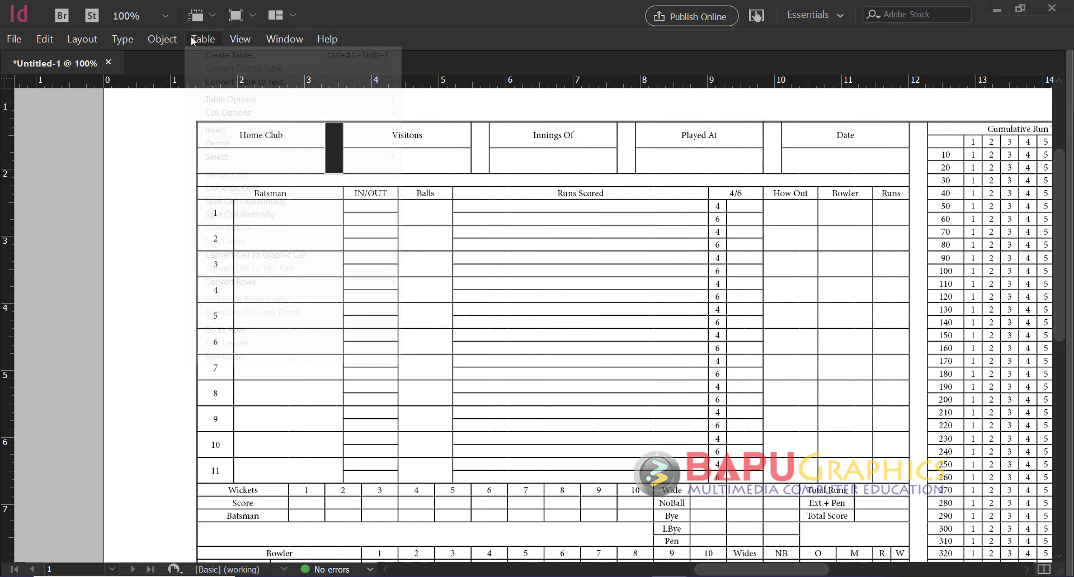
pyautogui.moveTo(386, 113)
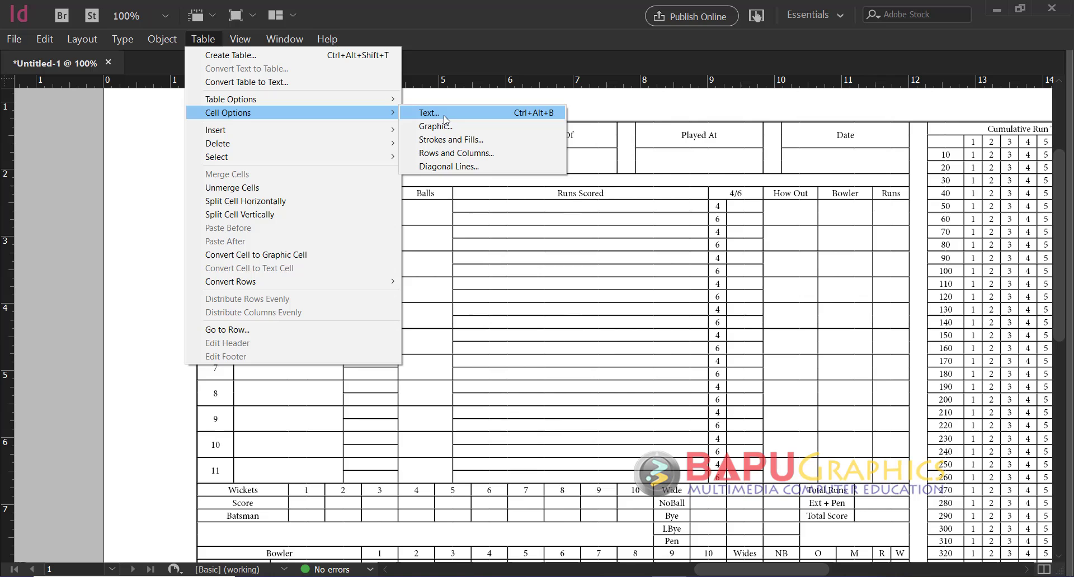
pyautogui.click(473, 140)
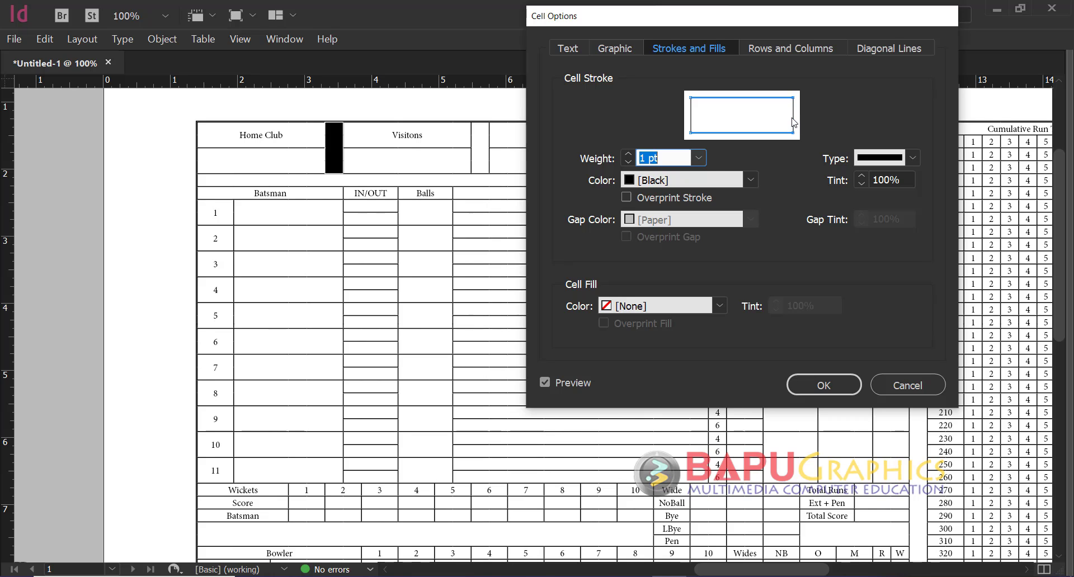
pyautogui.click(699, 158)
pyautogui.click(688, 175)
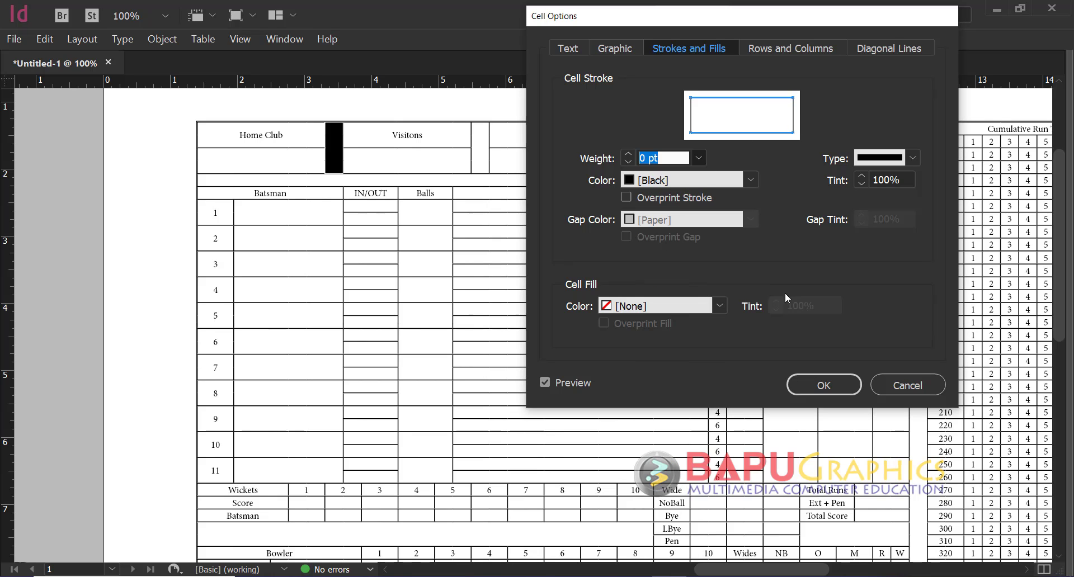
pyautogui.click(824, 384)
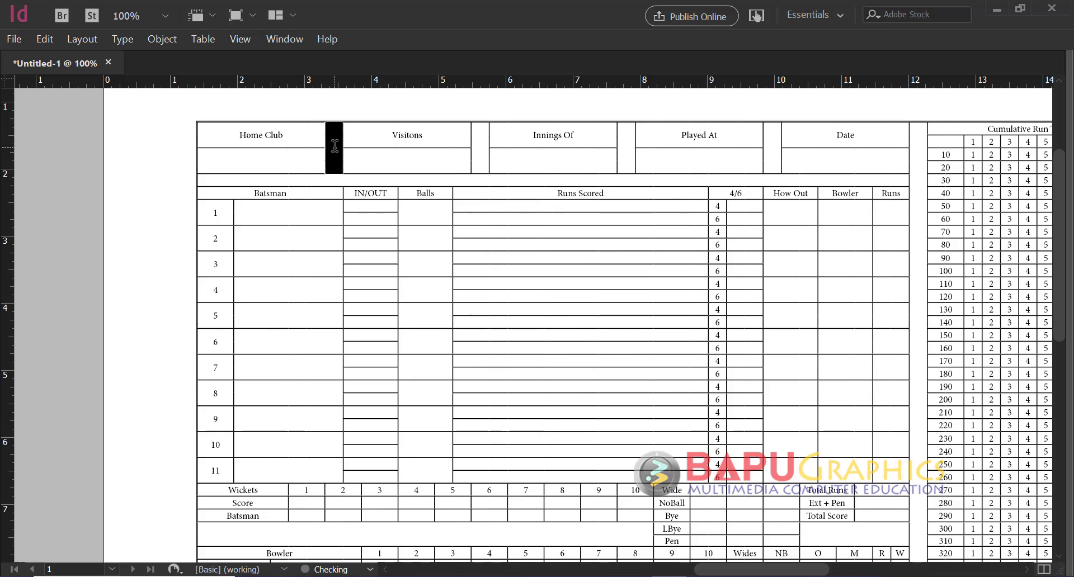
# Remove the top and bottom strokes from the remaining spacer cells between the Visitons, Innings Of, Played At and Date boxes
pyautogui.click(477, 145)
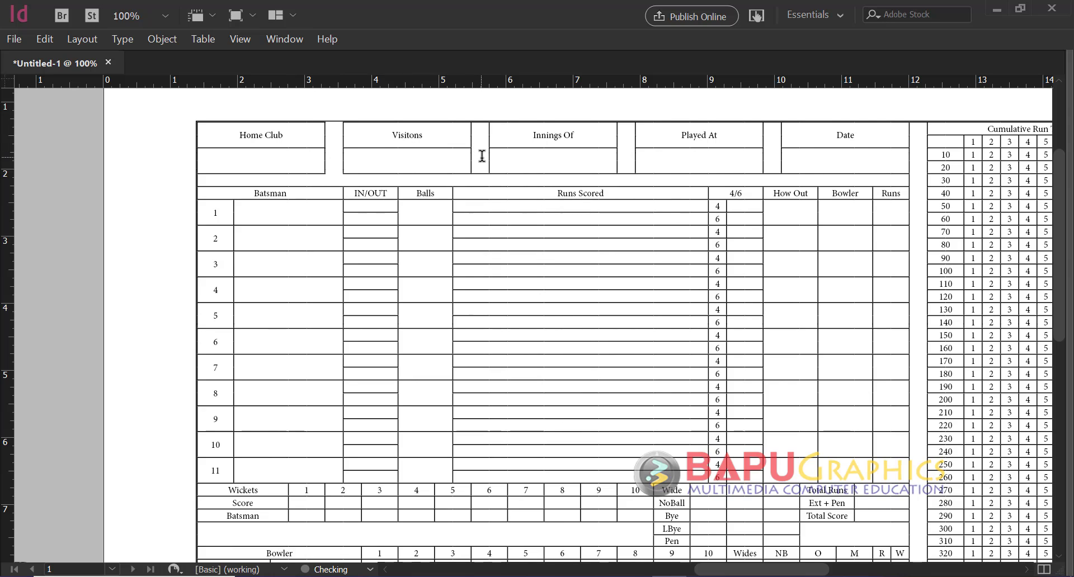
pyautogui.press('Escape')
pyautogui.click(625, 149)
pyautogui.press('Escape')
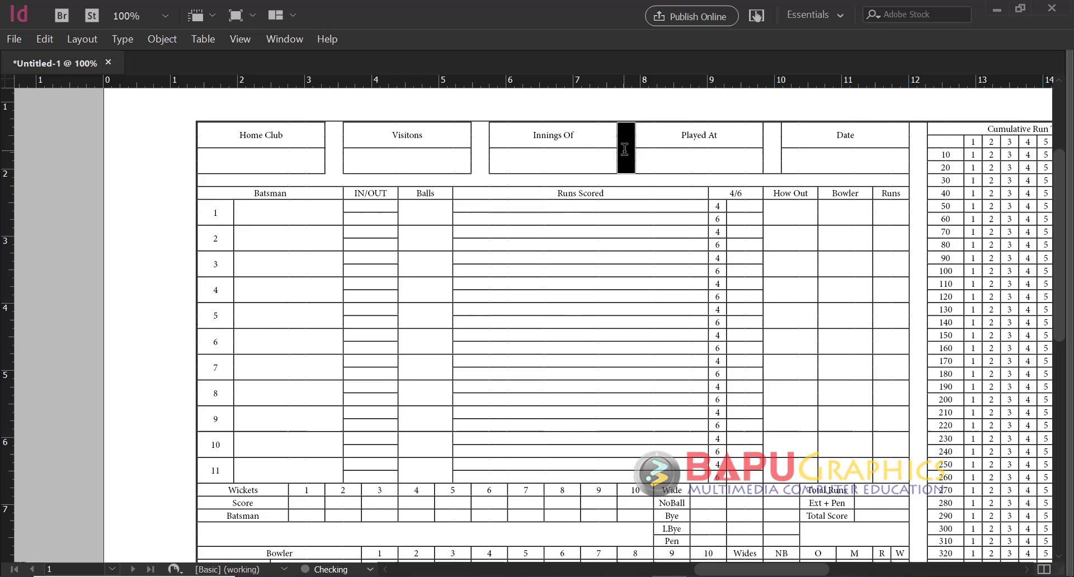
pyautogui.click(770, 148)
pyautogui.press('Escape')
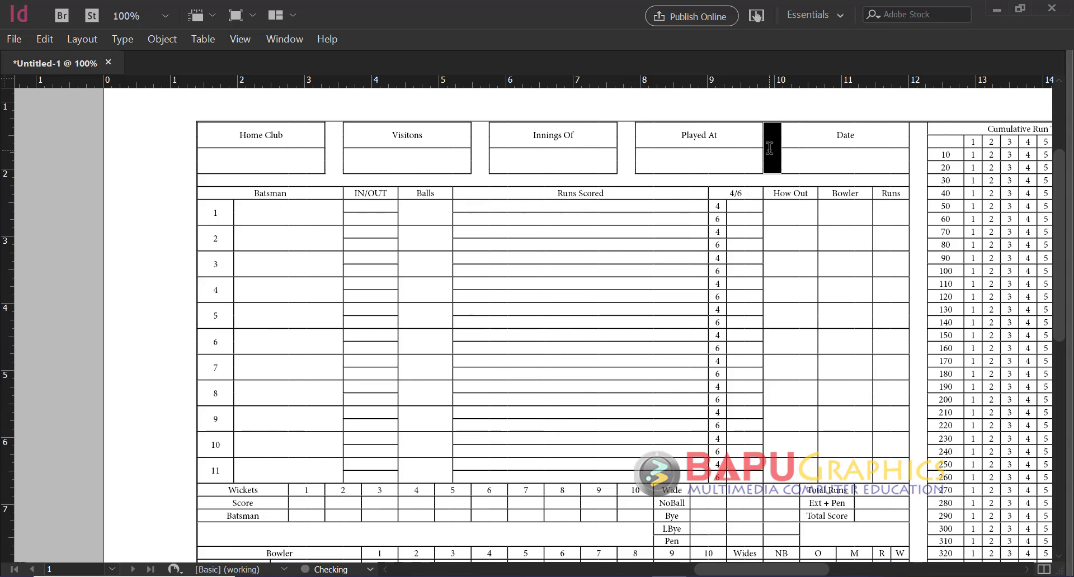
pyautogui.click(913, 154)
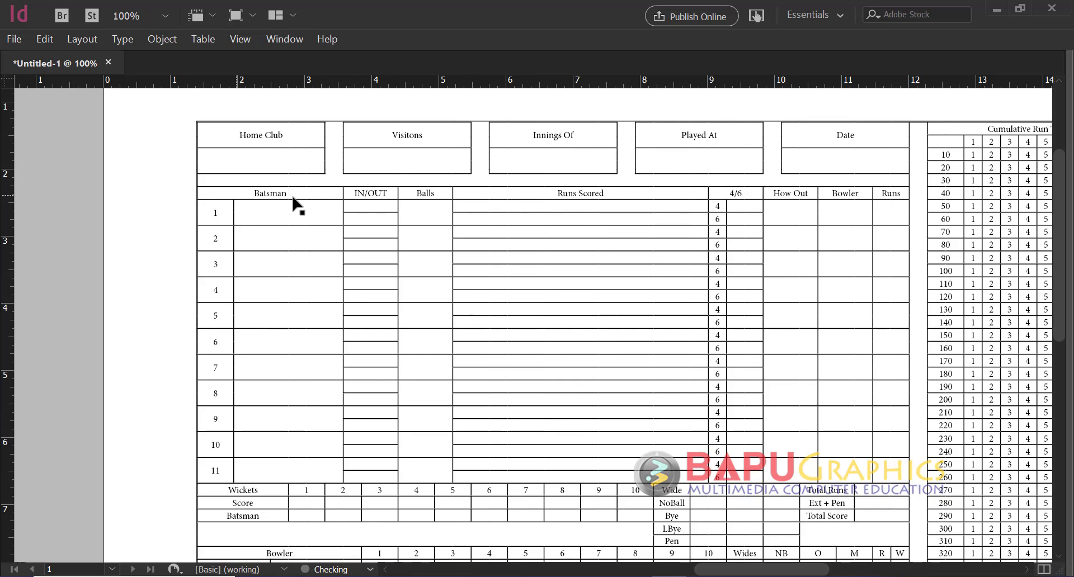
# Set the border weight of the whole scorecard table to 0 pt in the table setup
pyautogui.hotkey('ctrl', 'space')
pyautogui.click(367, 200)
pyautogui.click(471, 354)
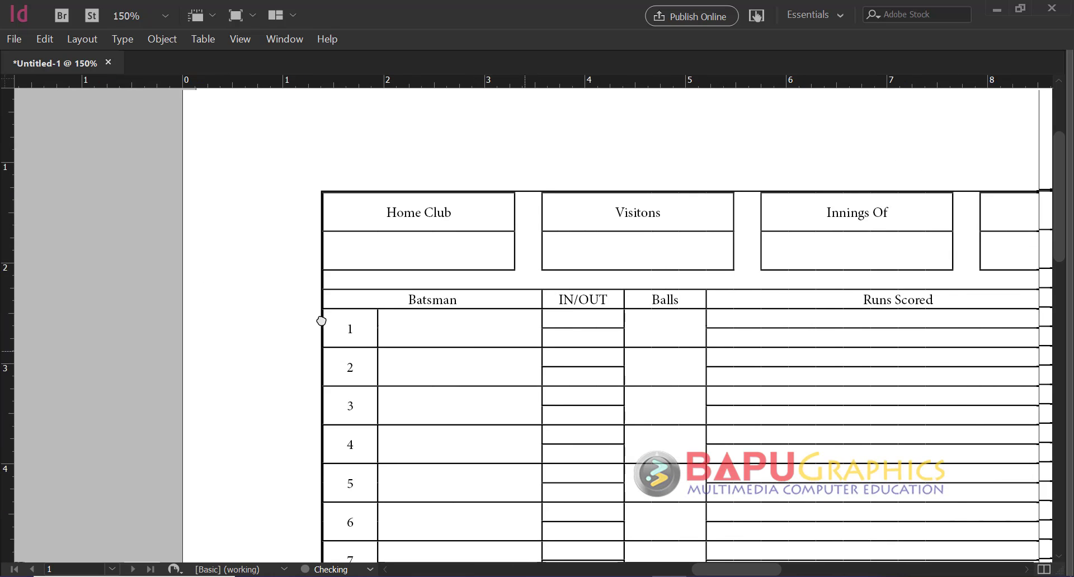
pyautogui.moveTo(507, 356); pyautogui.dragTo(319, 319)
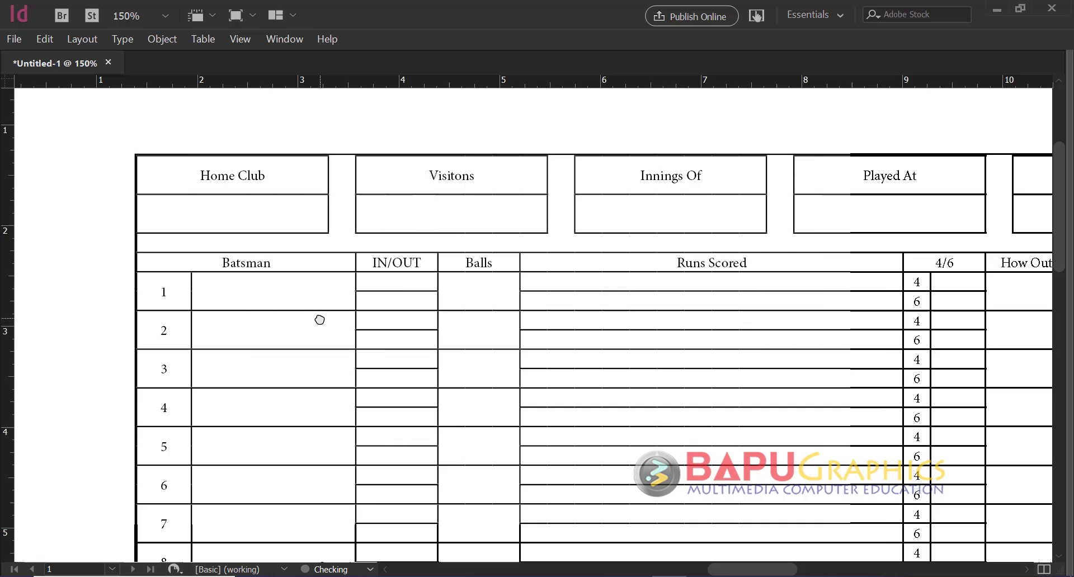
pyautogui.click(201, 41)
pyautogui.click(153, 176)
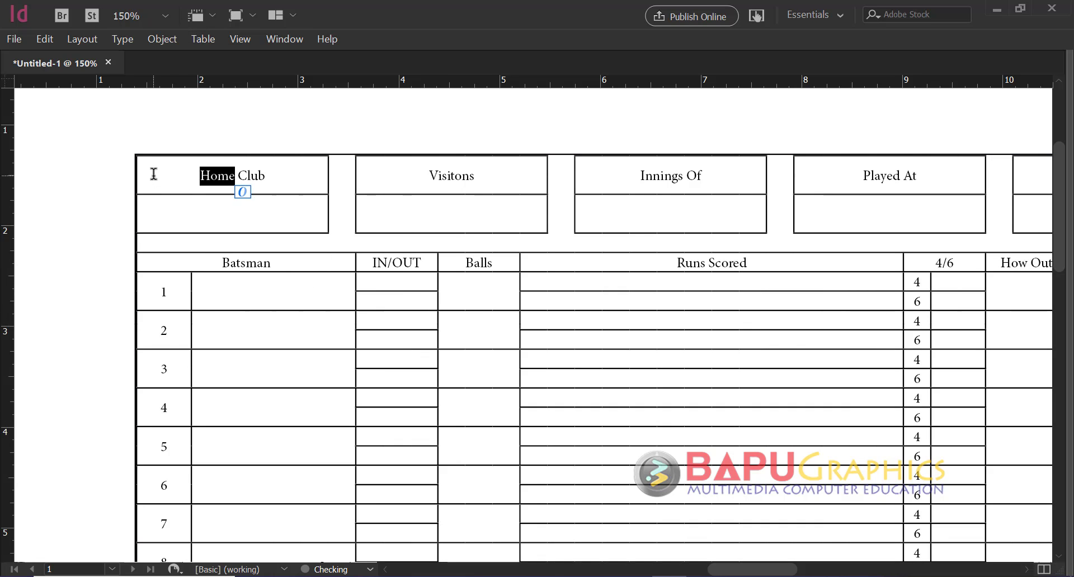
pyautogui.click(172, 172)
pyautogui.click(210, 38)
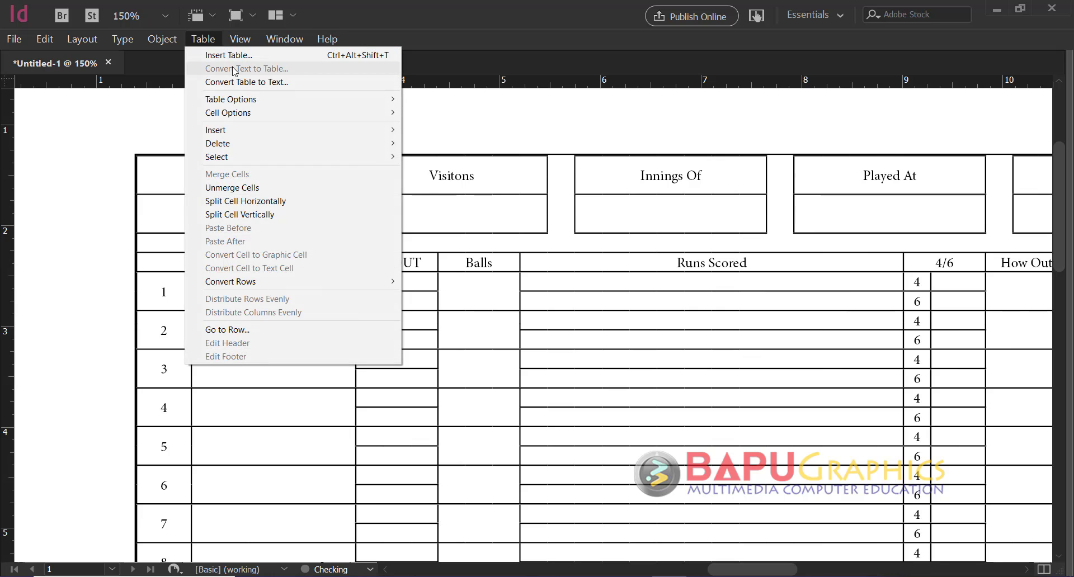
pyautogui.moveTo(253, 103)
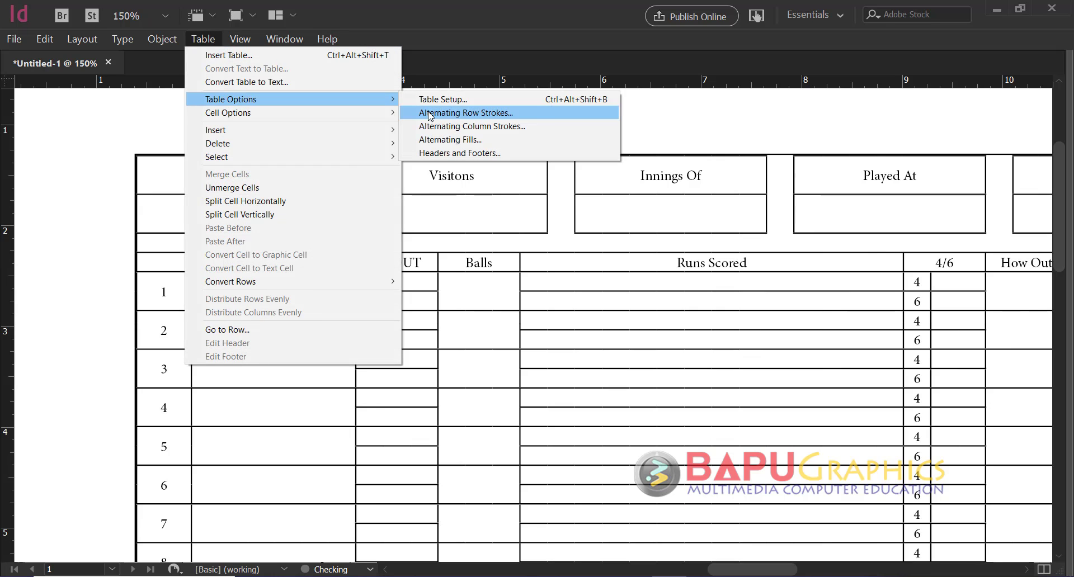
pyautogui.click(458, 101)
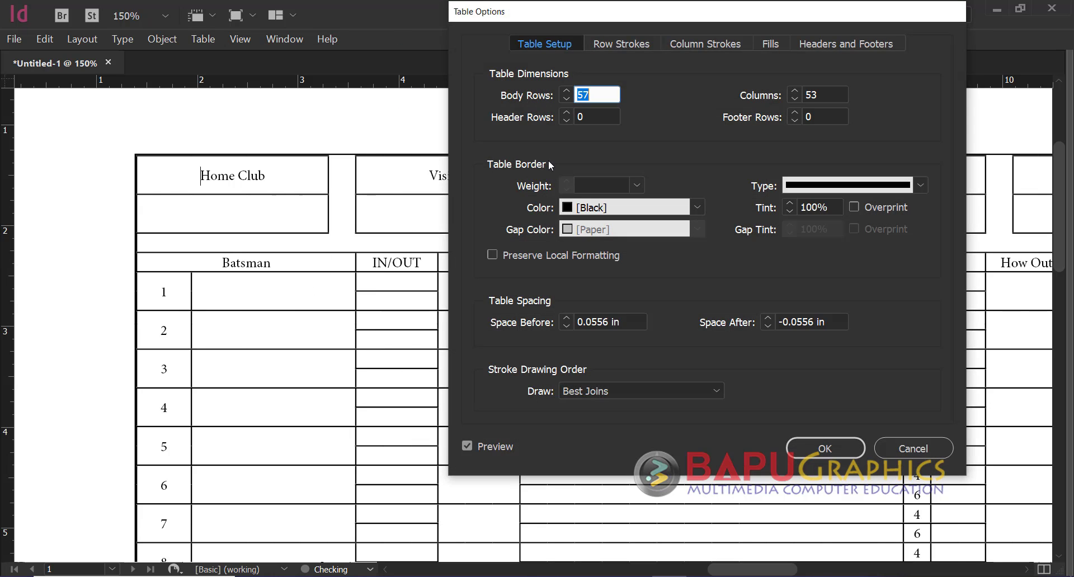
pyautogui.click(636, 184)
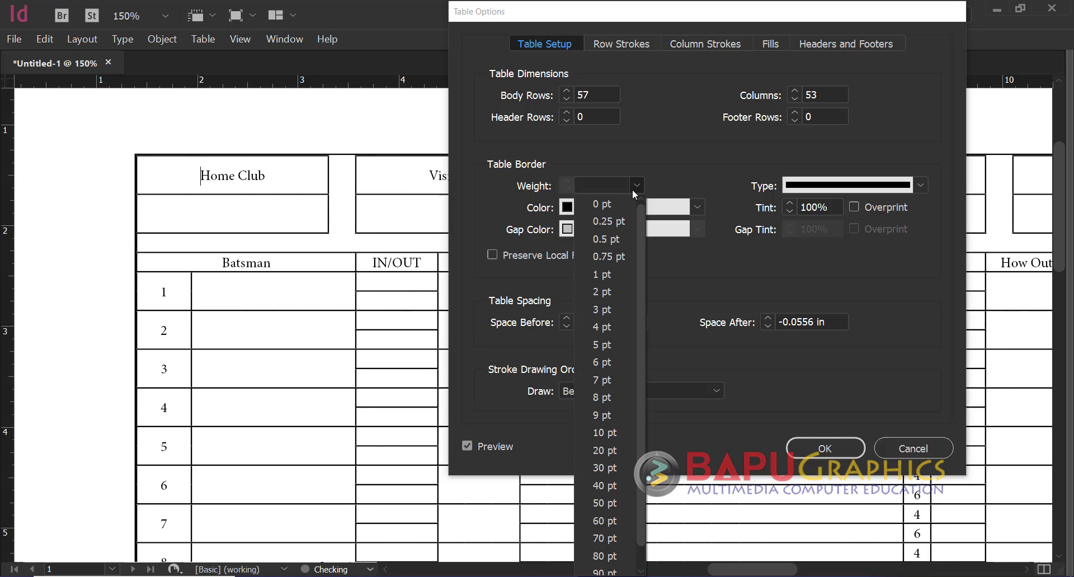
pyautogui.click(637, 206)
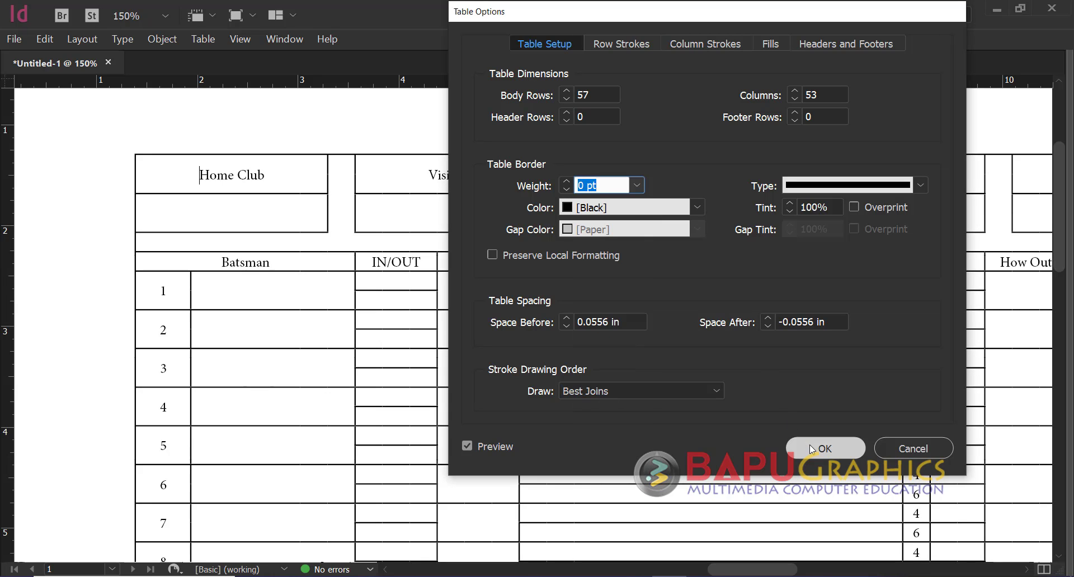
pyautogui.click(638, 184)
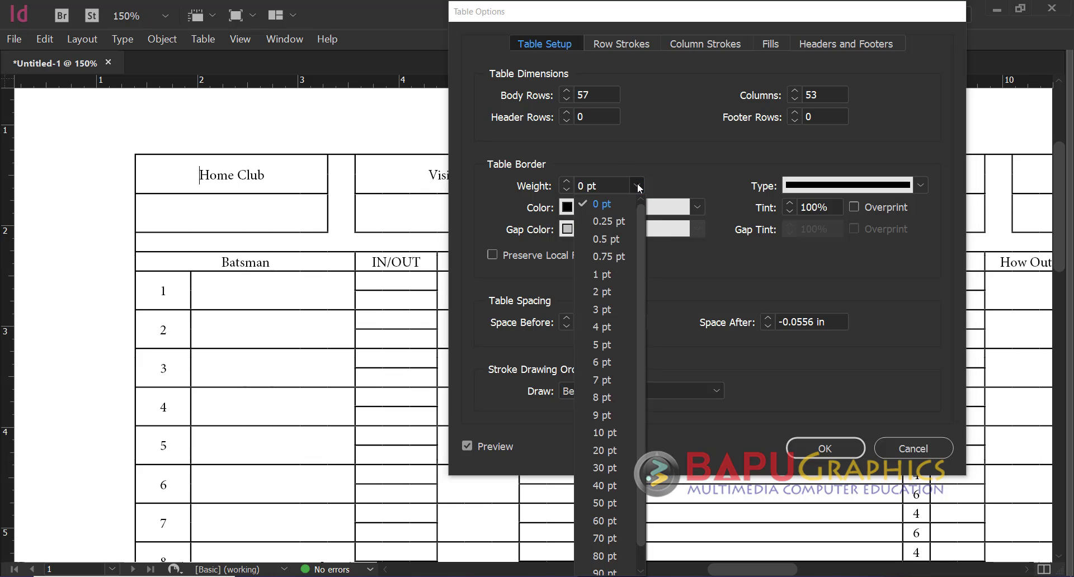
pyautogui.click(617, 206)
pyautogui.click(825, 448)
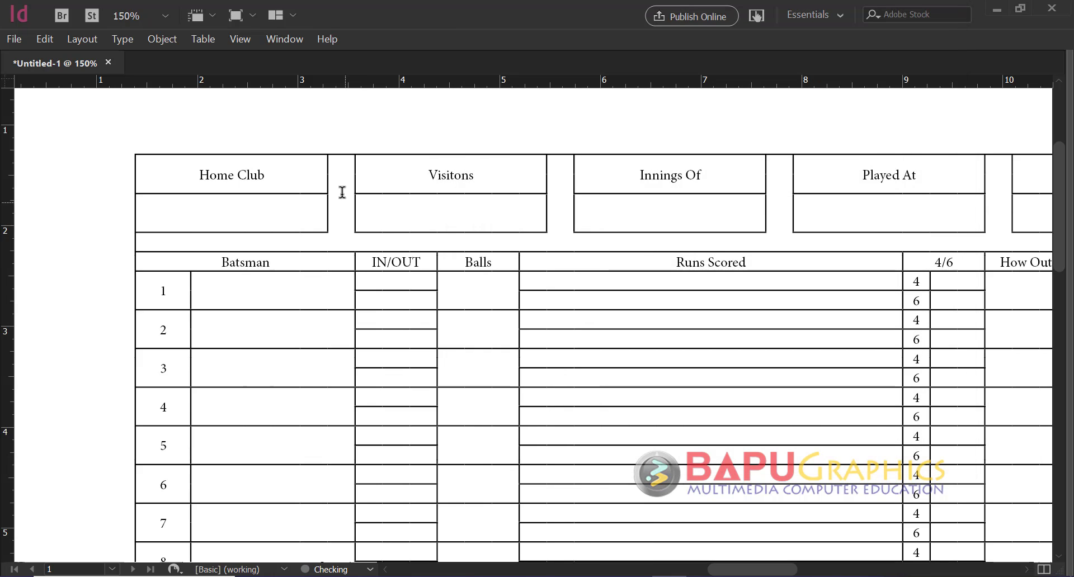
# Set only the top stroke of the spacer cell between Home Club and Visitons to 0 pt
pyautogui.moveTo(353, 187); pyautogui.dragTo(353, 189)
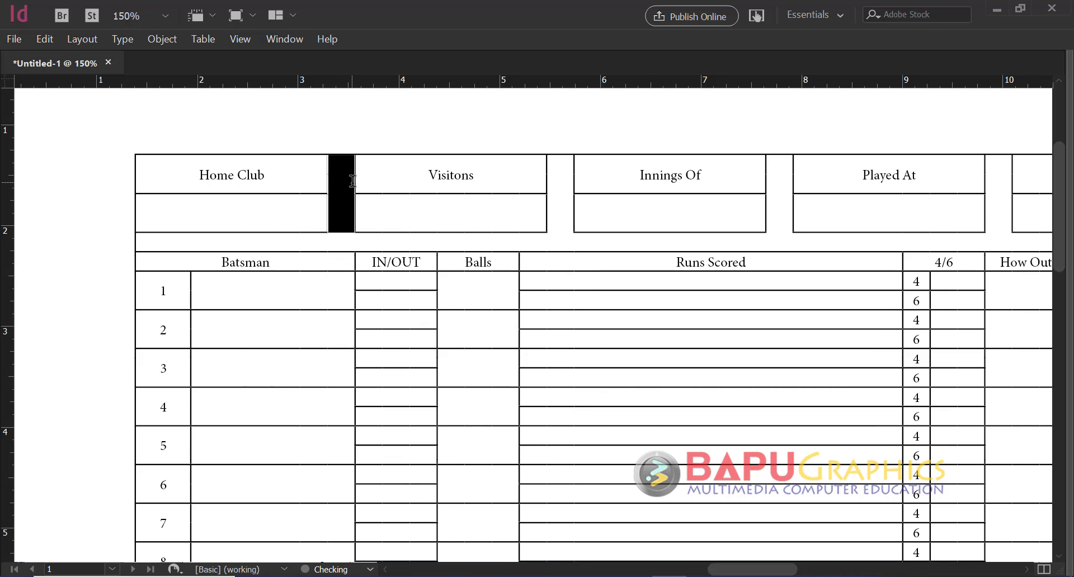
pyautogui.click(343, 183)
pyautogui.press('Escape')
pyautogui.click(201, 38)
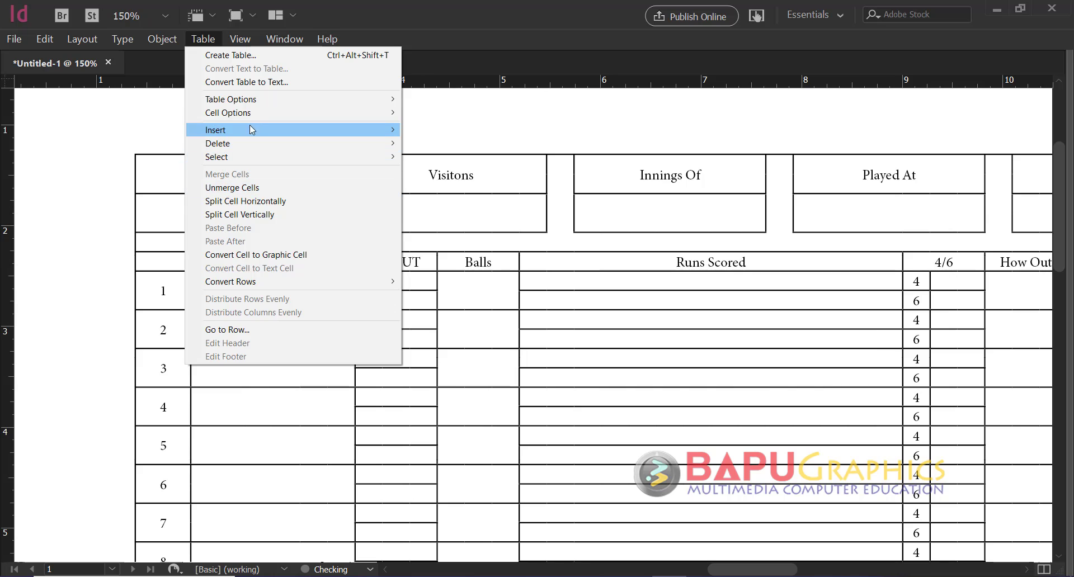
pyautogui.moveTo(311, 112)
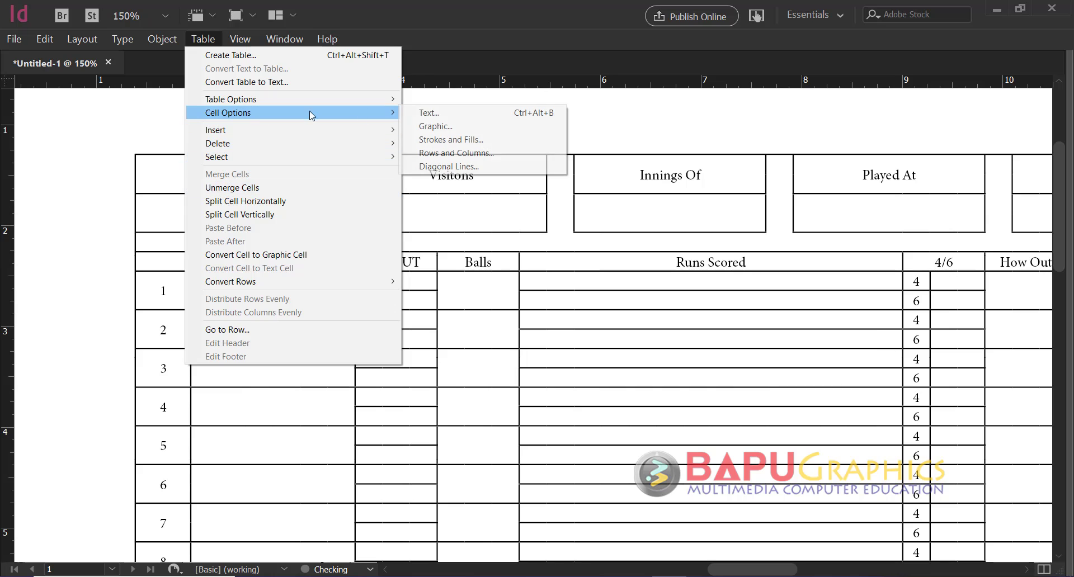
pyautogui.click(456, 140)
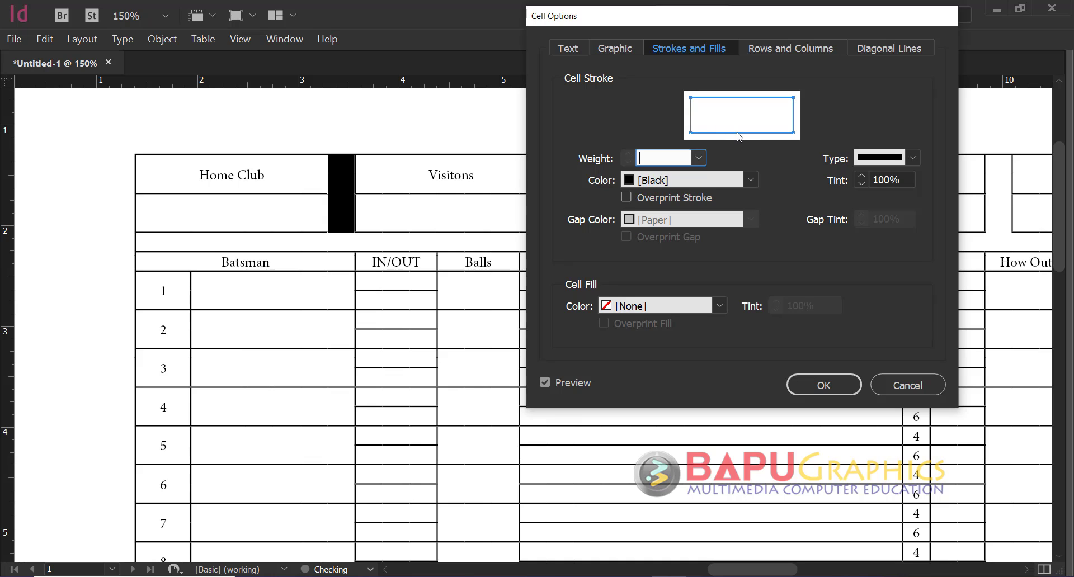
pyautogui.click(793, 125)
pyautogui.click(698, 158)
pyautogui.click(677, 176)
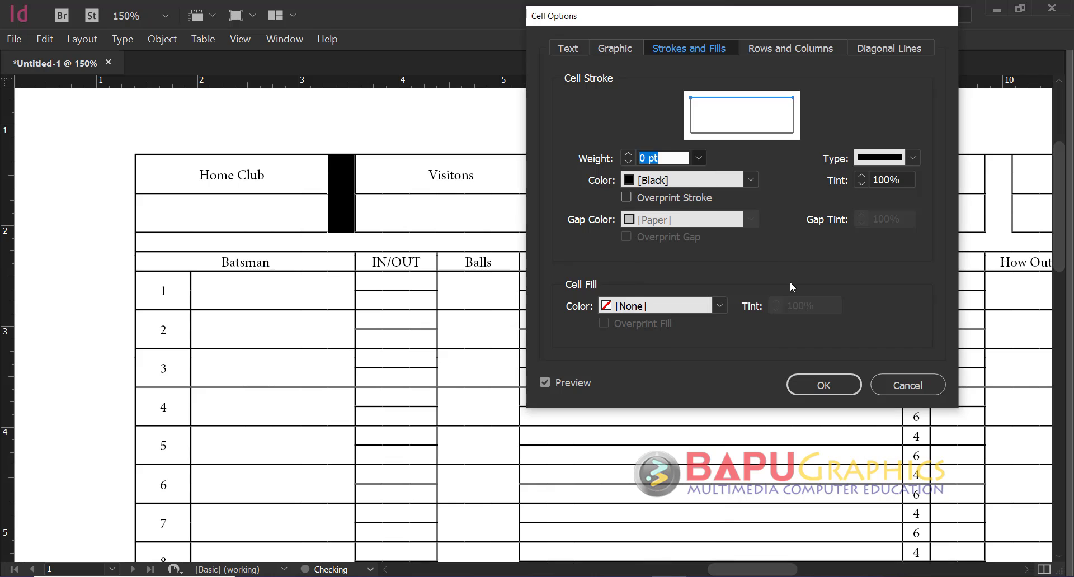
pyautogui.click(807, 386)
pyautogui.click(380, 124)
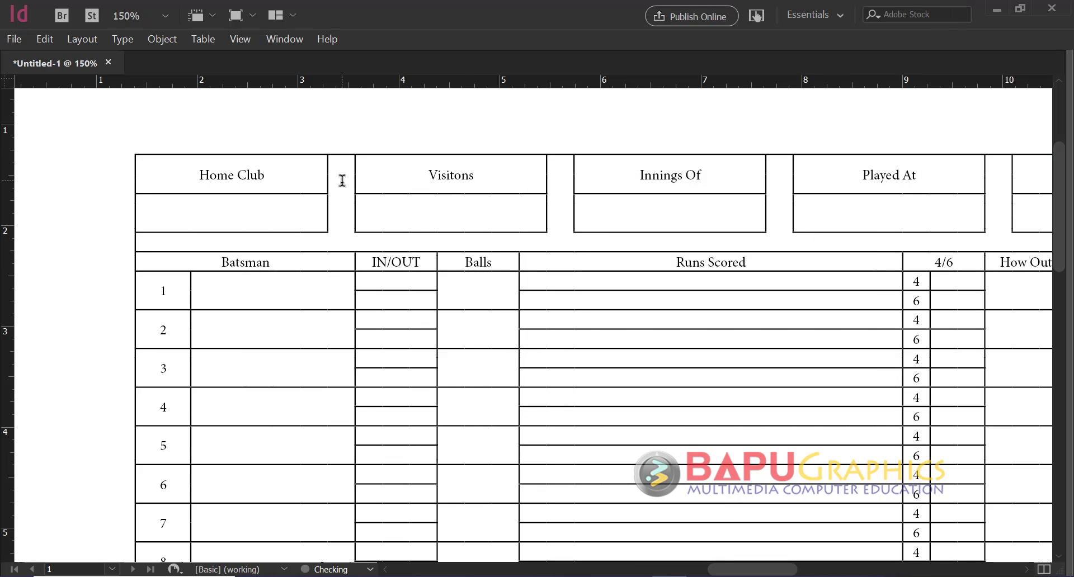
pyautogui.moveTo(343, 178); pyautogui.dragTo(342, 180)
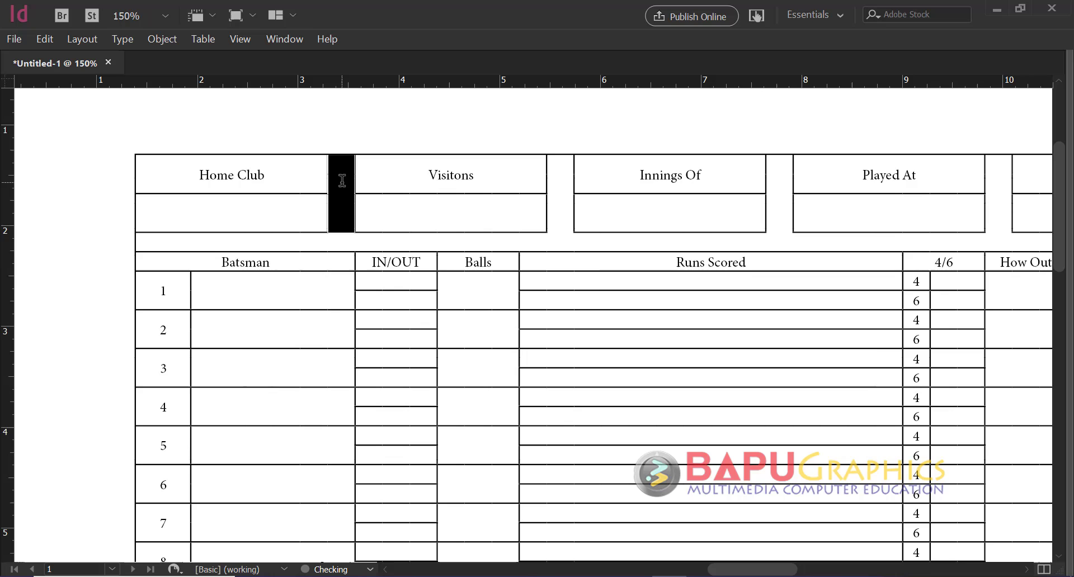
pyautogui.click(130, 151)
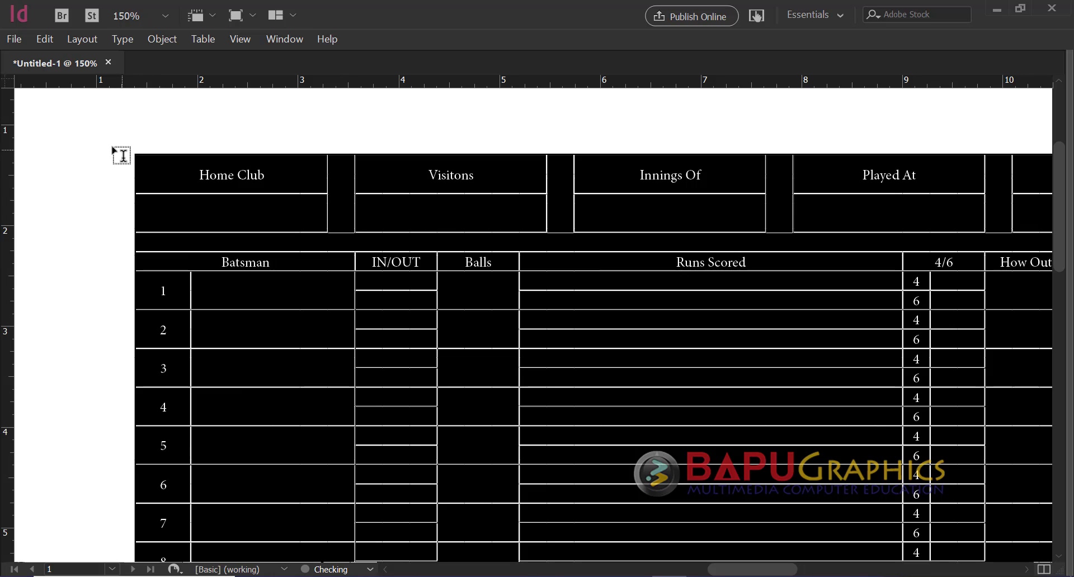
pyautogui.click(118, 155)
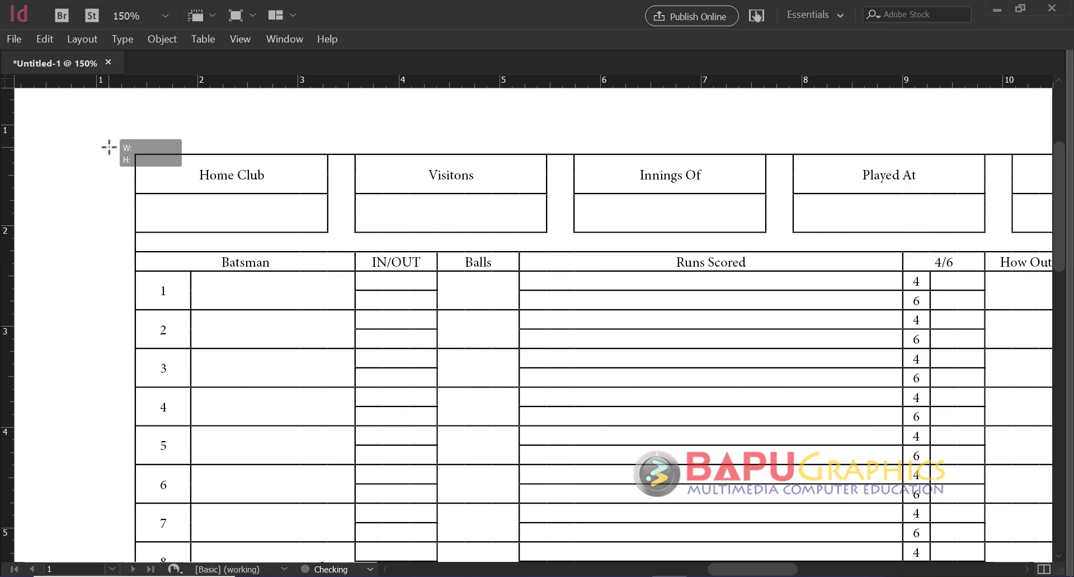
pyautogui.moveTo(111, 148); pyautogui.dragTo(109, 147)
# Show the hidden panels and check the text colour options for the spacer cell between Home Club and Visitons
pyautogui.press('Tab')
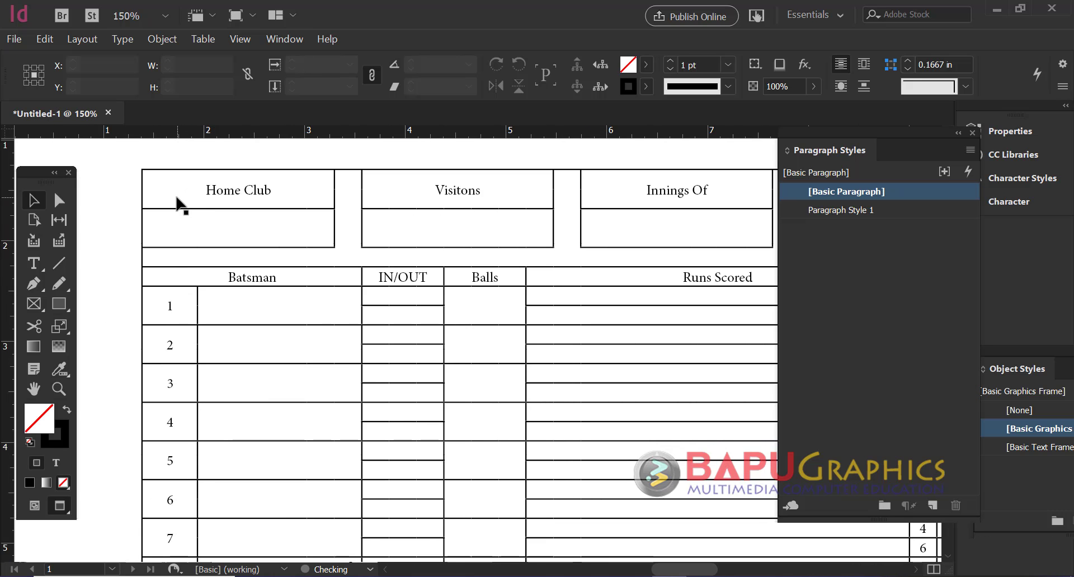
pyautogui.doubleClick(161, 180)
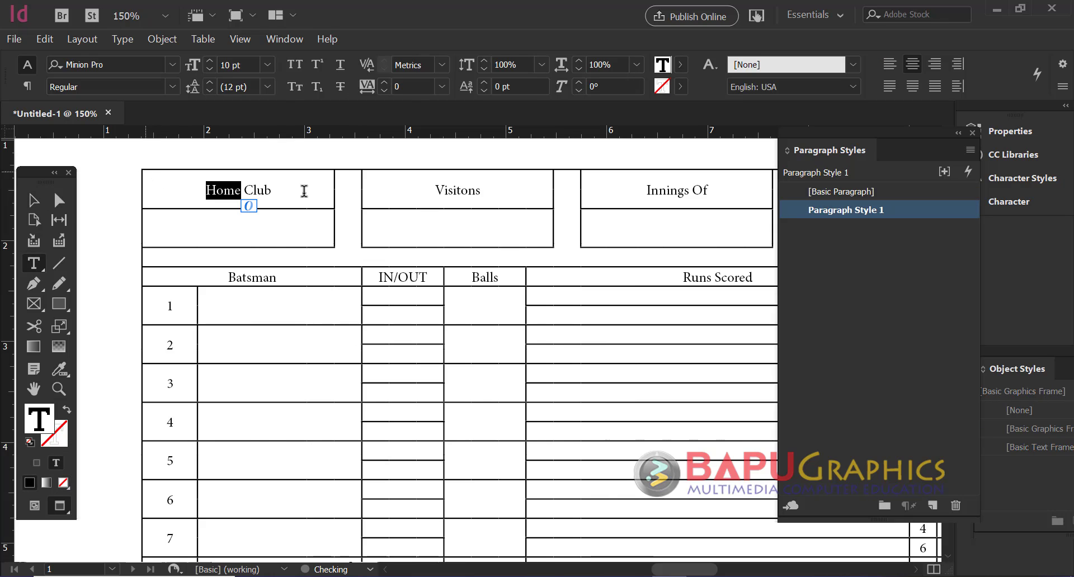
pyautogui.click(355, 195)
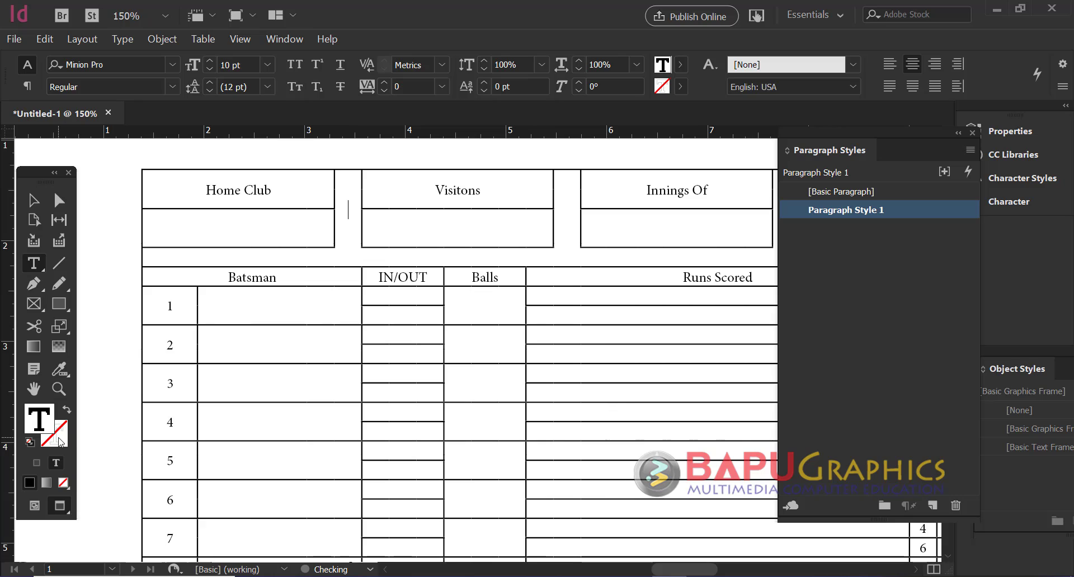
pyautogui.click(212, 261)
pyautogui.click(681, 65)
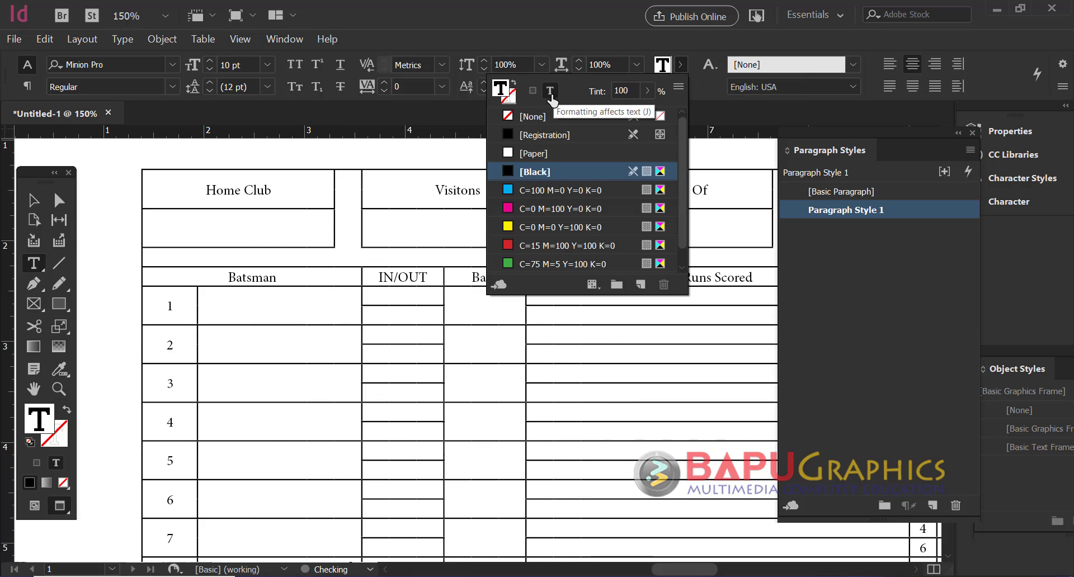
pyautogui.click(542, 98)
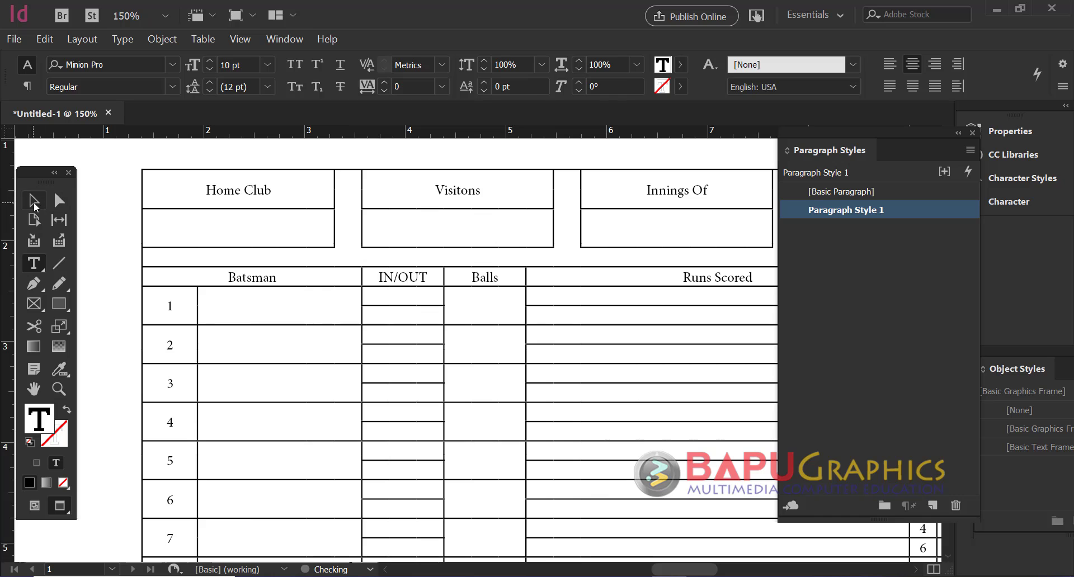
# Scale the whole scorecard table down inside its text frame, leaving a gap along the frame's right and bottom edges
pyautogui.press('Escape')
pyautogui.hotkey('ctrl', '-')
pyautogui.hotkey('ctrl', '-')
pyautogui.moveTo(602, 448); pyautogui.dragTo(476, 262)
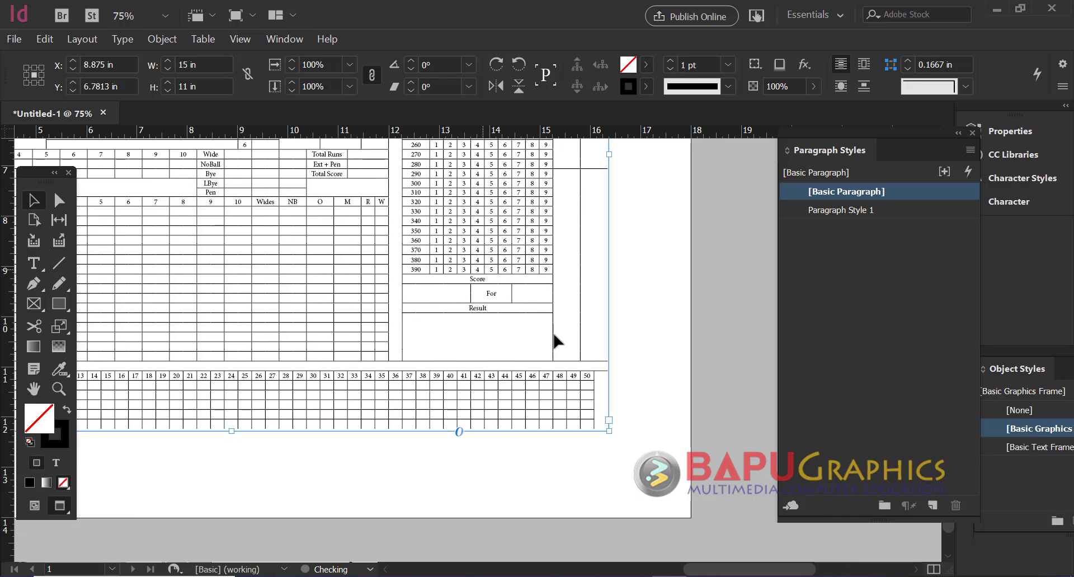
pyautogui.doubleClick(606, 421)
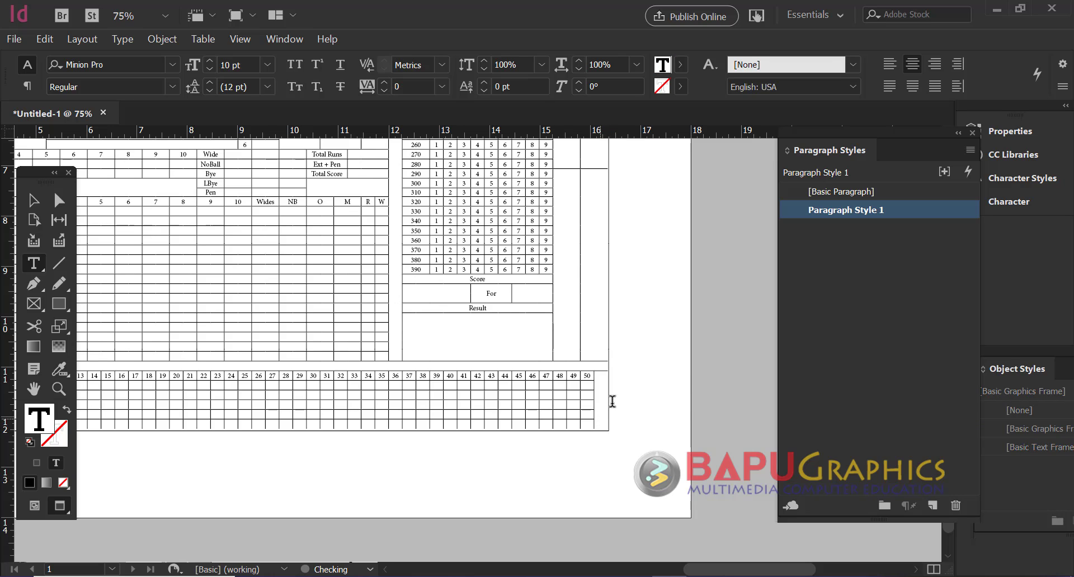
pyautogui.click(662, 391)
pyautogui.press('v')
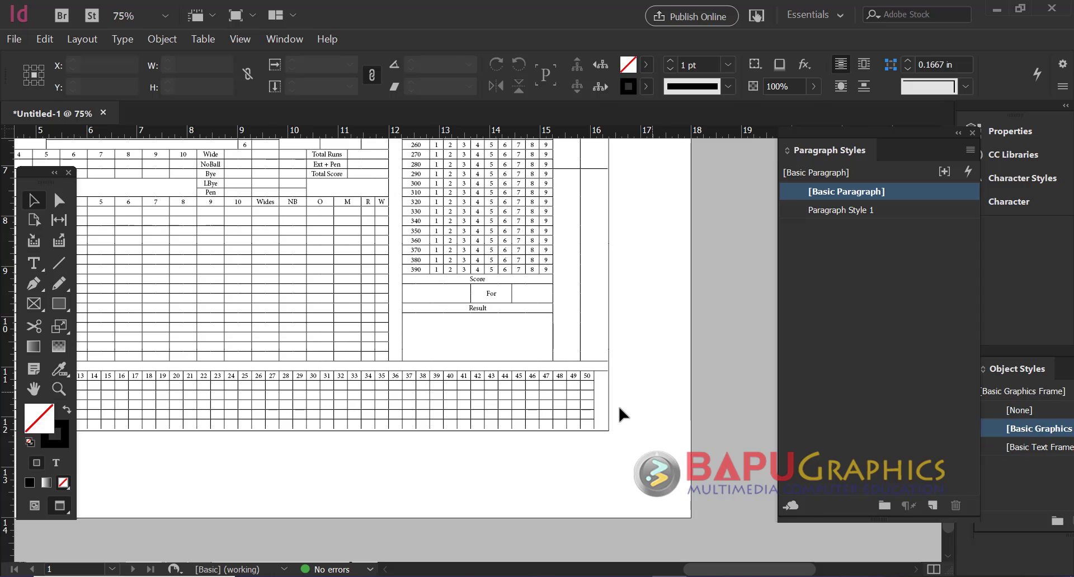
pyautogui.doubleClick(604, 421)
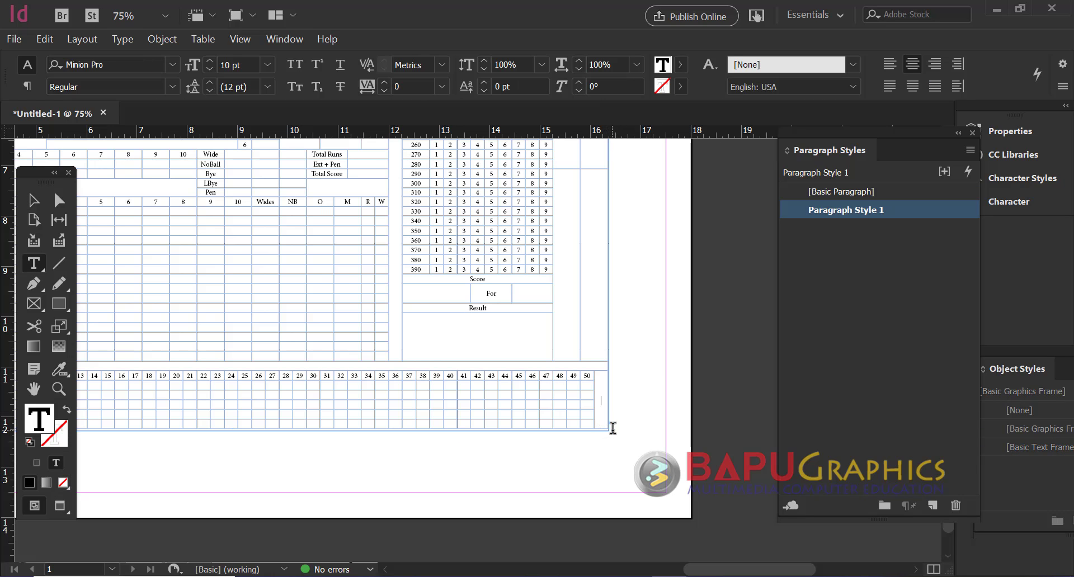
pyautogui.moveTo(607, 426); pyautogui.dragTo(595, 379)
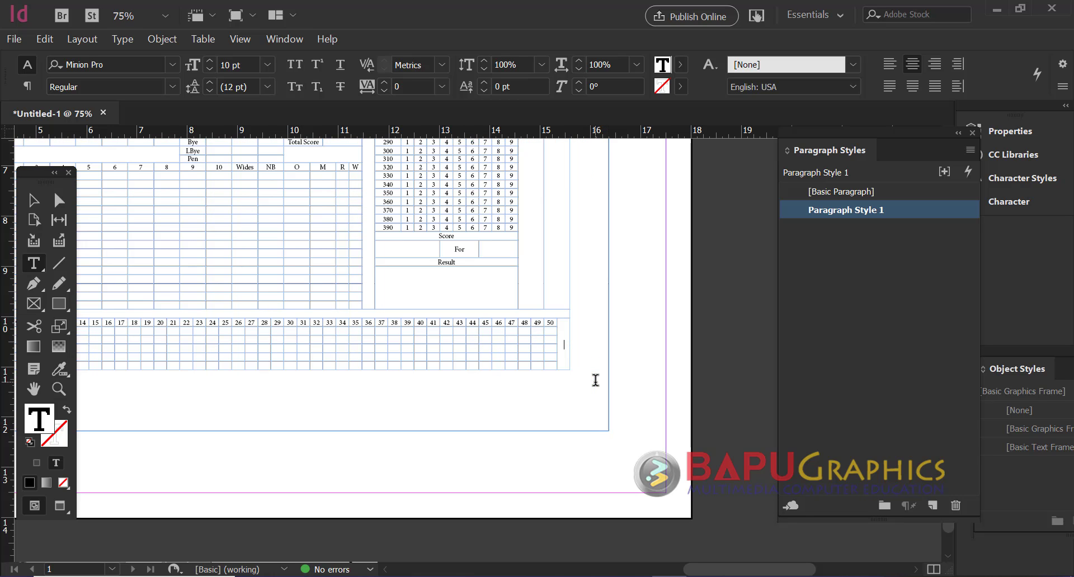
pyautogui.click(21, 210)
pyautogui.press('Escape')
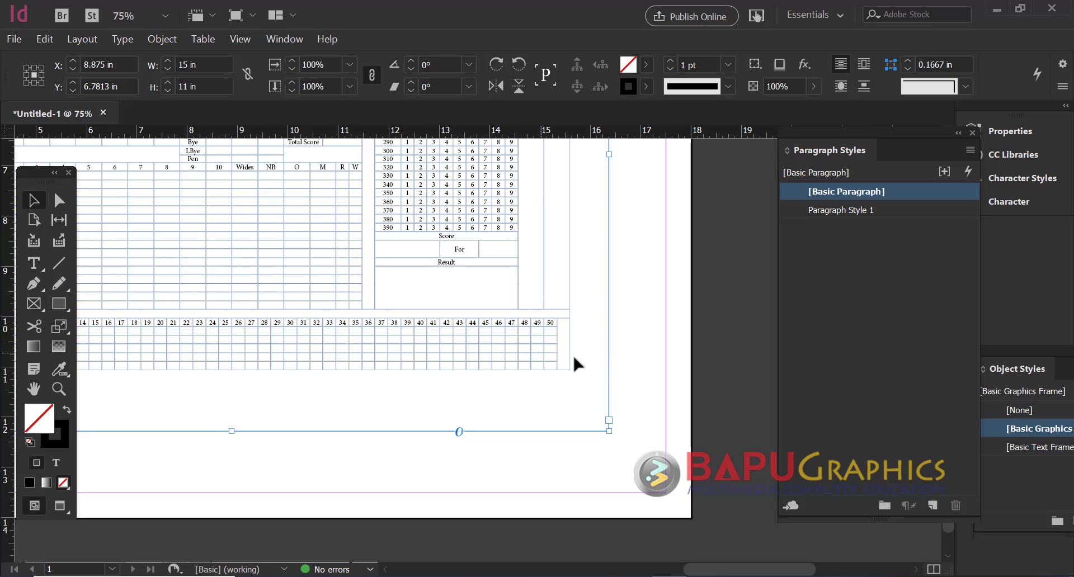
pyautogui.click(642, 339)
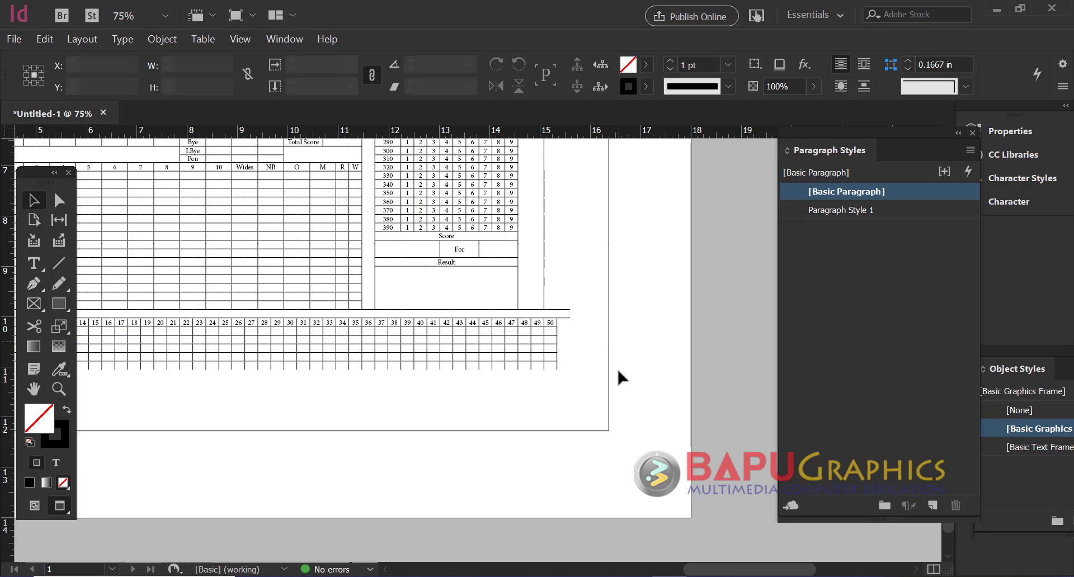
# Remove the stroke colour from the scorecard's text frame by setting it to None
pyautogui.press('t')
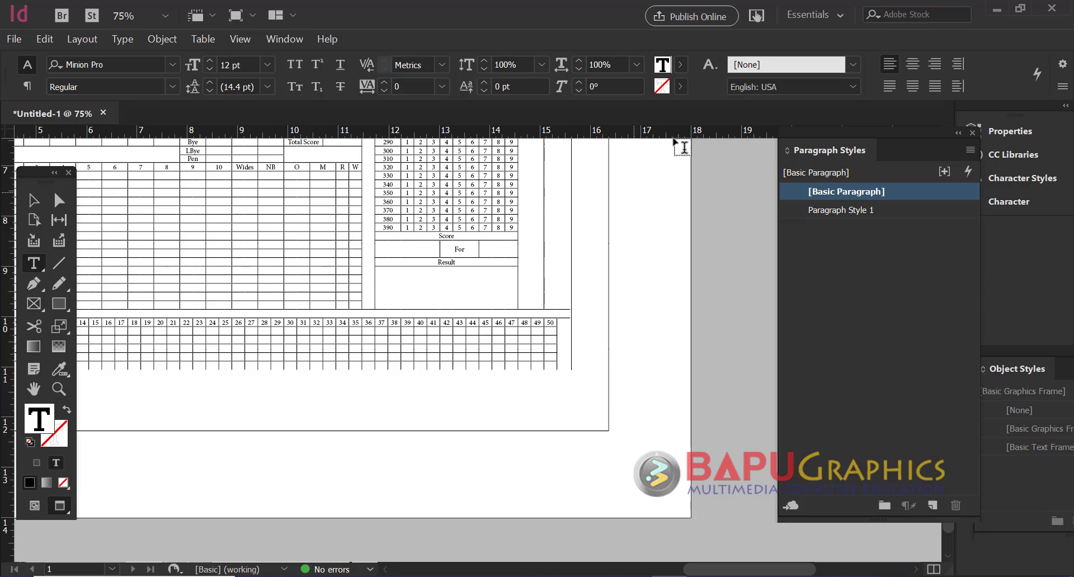
pyautogui.click(682, 69)
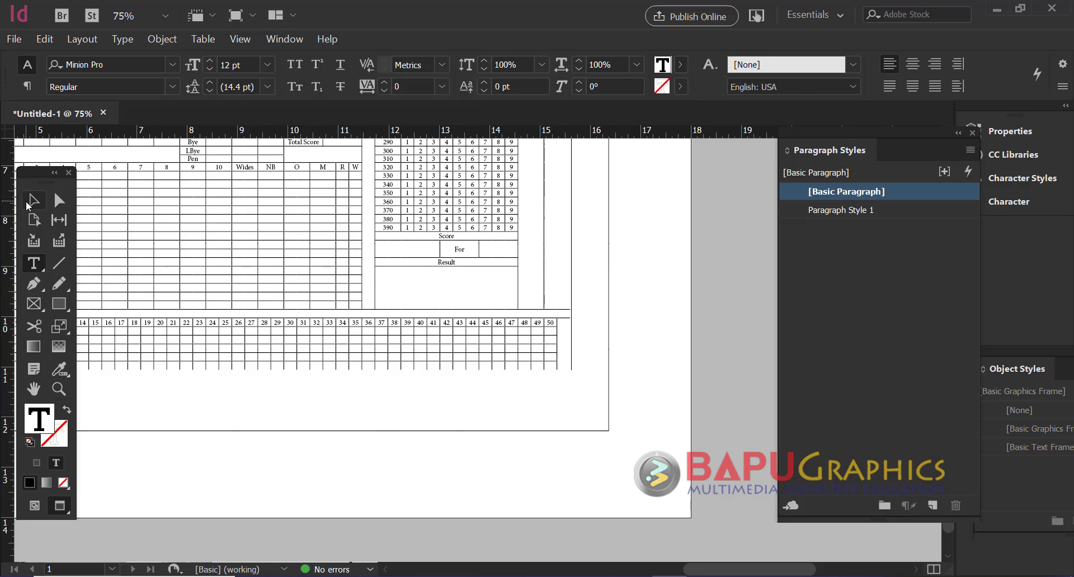
pyautogui.press('Escape')
pyautogui.moveTo(266, 338); pyautogui.dragTo(682, 310)
pyautogui.moveTo(376, 361); pyautogui.dragTo(357, 383)
pyautogui.keyDown('ctrl'); pyautogui.click(372, 375); pyautogui.keyUp('ctrl')
pyautogui.keyDown('ctrl'); pyautogui.click(427, 366); pyautogui.keyUp('ctrl')
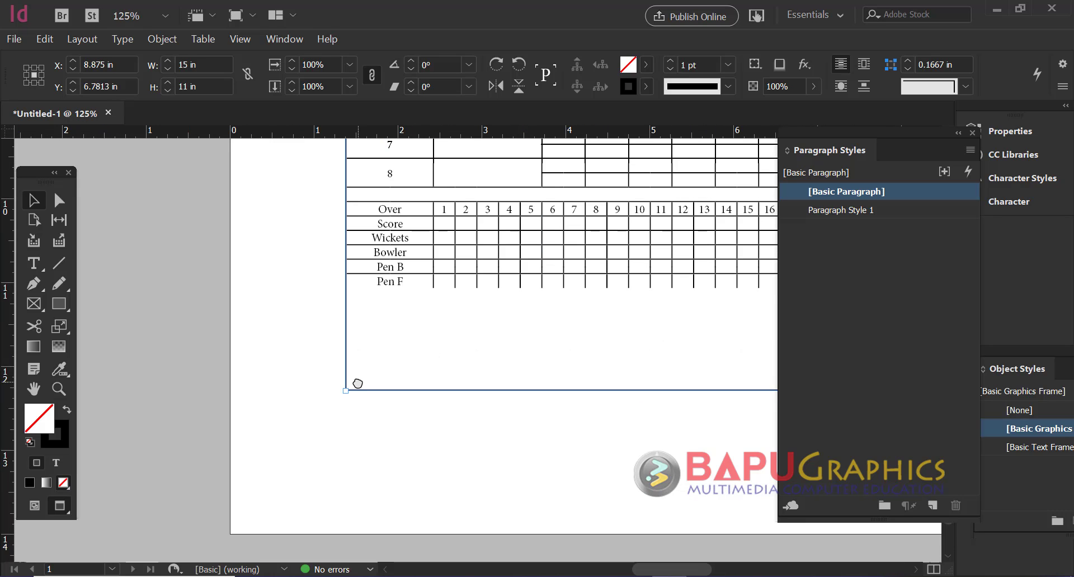
pyautogui.click(65, 444)
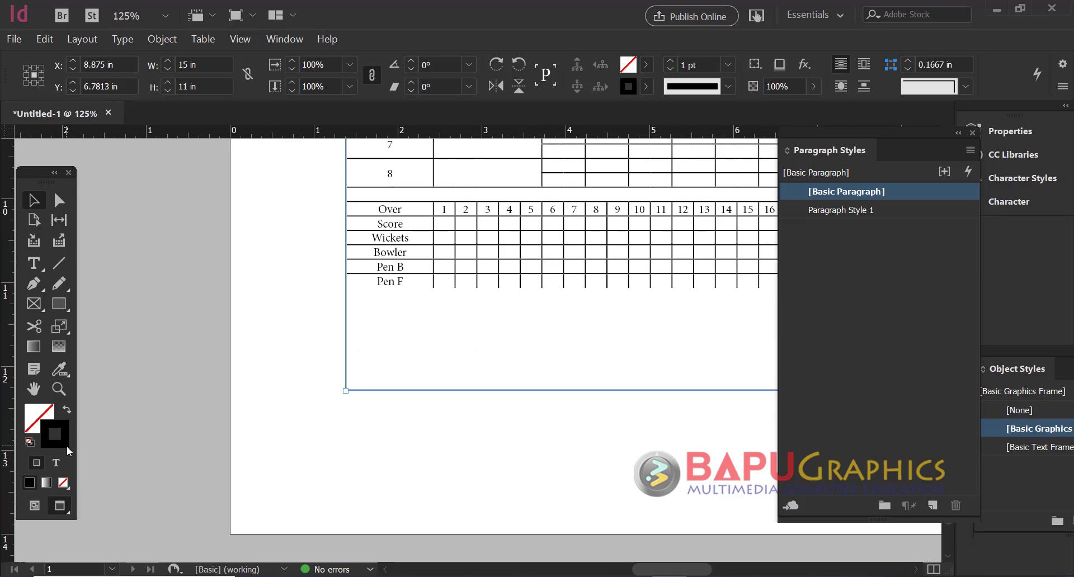
pyautogui.click(63, 483)
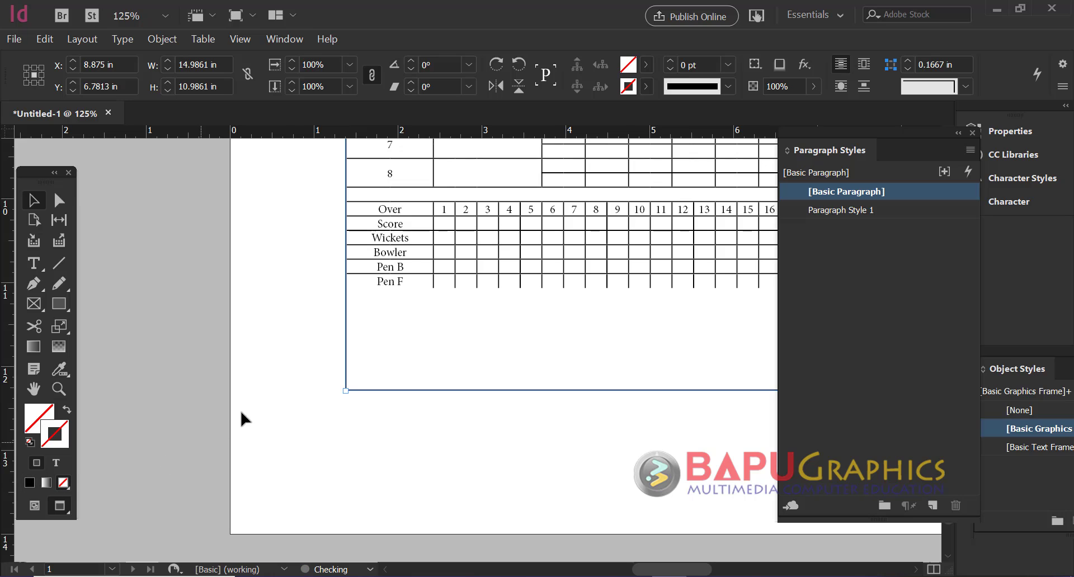
pyautogui.click(295, 375)
# Scale the scorecard table back up until it fills its text frame to the bottom-right corner
pyautogui.scroll(2, 398, 368)
pyautogui.hscroll(4, 398, 369)
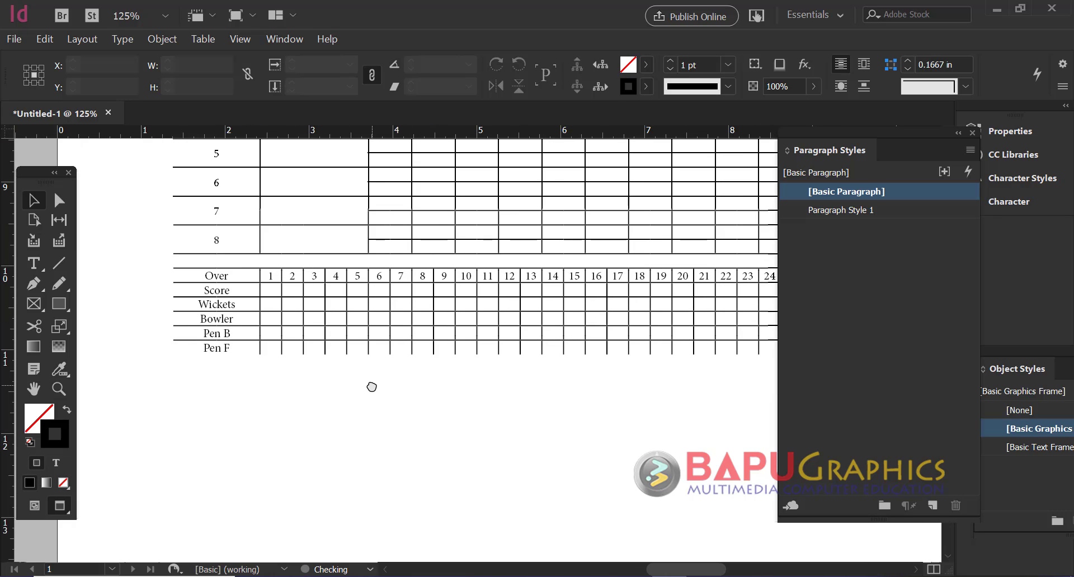
pyautogui.keyDown('ctrl'); pyautogui.keyDown('alt'); pyautogui.click(467, 268); pyautogui.keyUp('alt'); pyautogui.keyUp('ctrl')
pyautogui.keyDown('ctrl'); pyautogui.keyDown('alt'); pyautogui.click(468, 268); pyautogui.keyUp('alt'); pyautogui.keyUp('ctrl')
pyautogui.keyDown('ctrl'); pyautogui.keyDown('alt'); pyautogui.click(467, 267); pyautogui.keyUp('alt'); pyautogui.keyUp('ctrl')
pyautogui.moveTo(516, 247); pyautogui.dragTo(347, 200)
pyautogui.press('w')
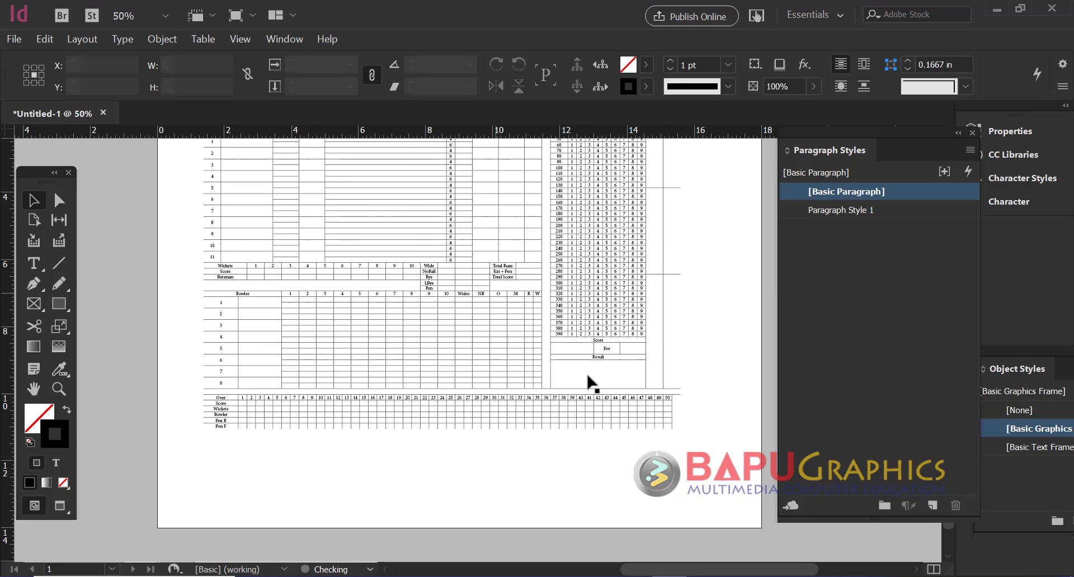
pyautogui.doubleClick(668, 390)
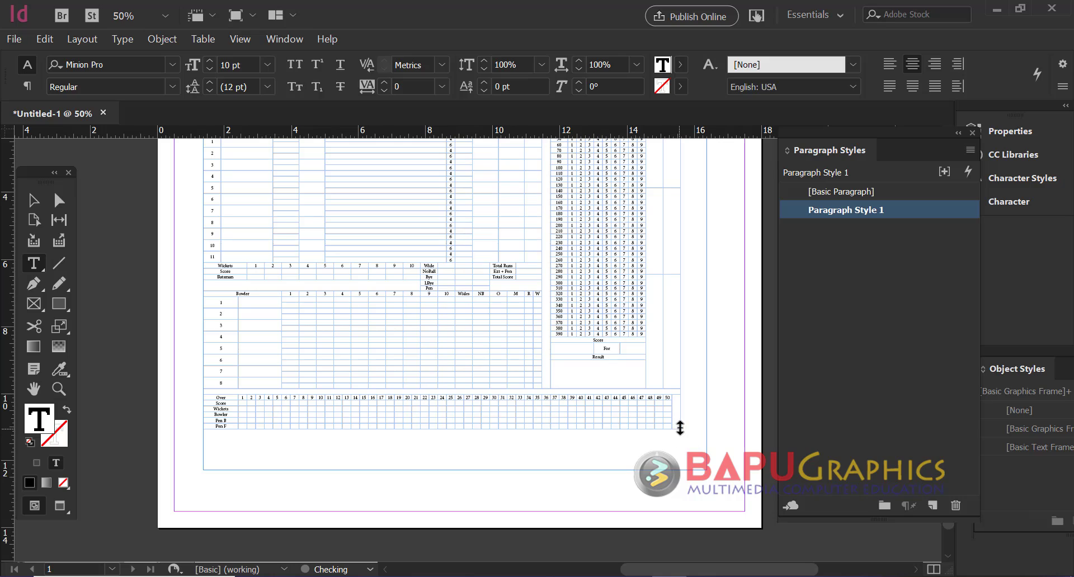
pyautogui.moveTo(681, 428); pyautogui.dragTo(704, 470)
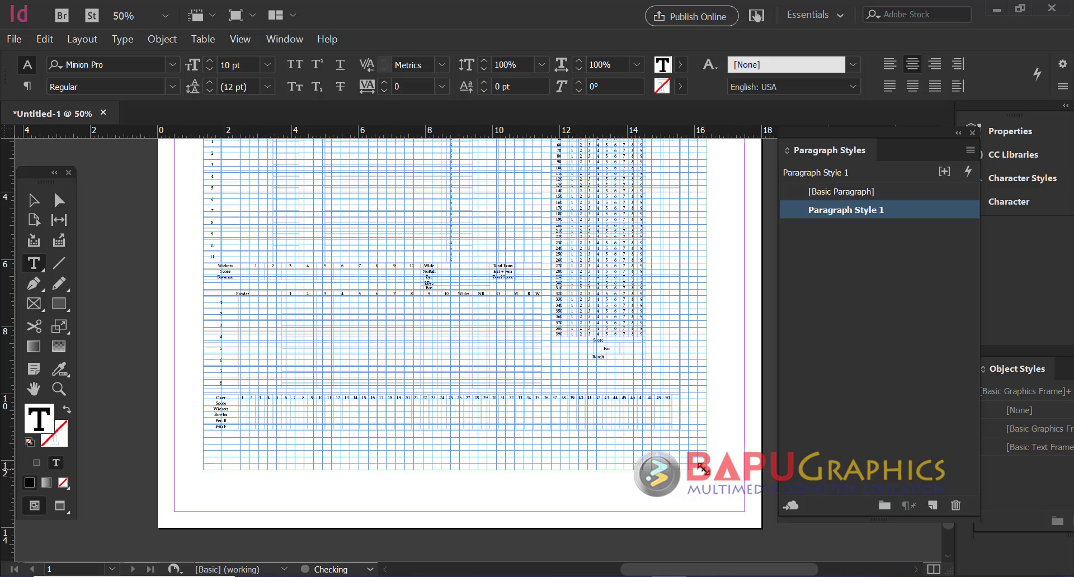
pyautogui.click(38, 203)
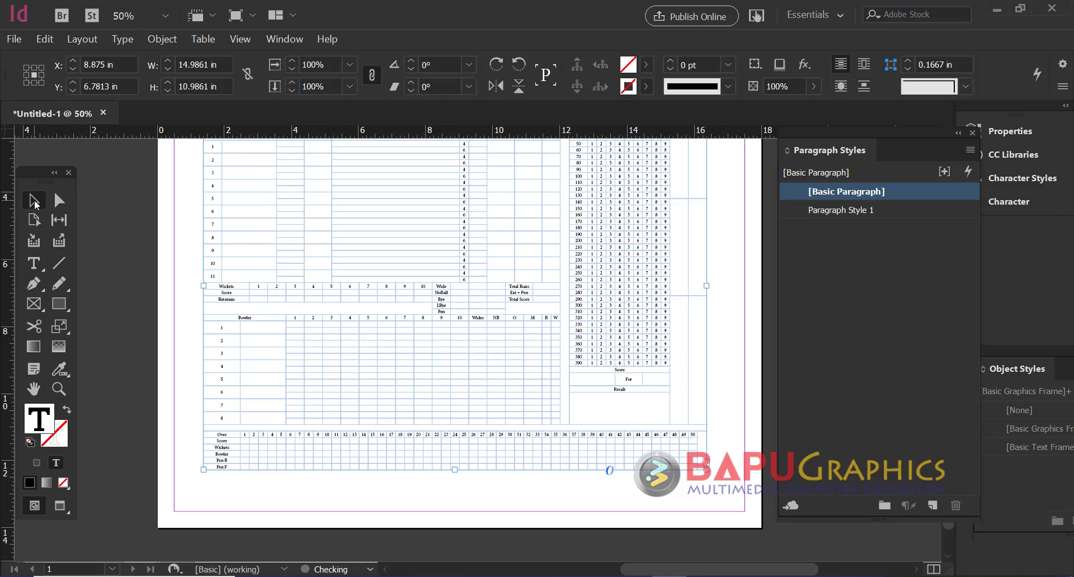
pyautogui.click(295, 267)
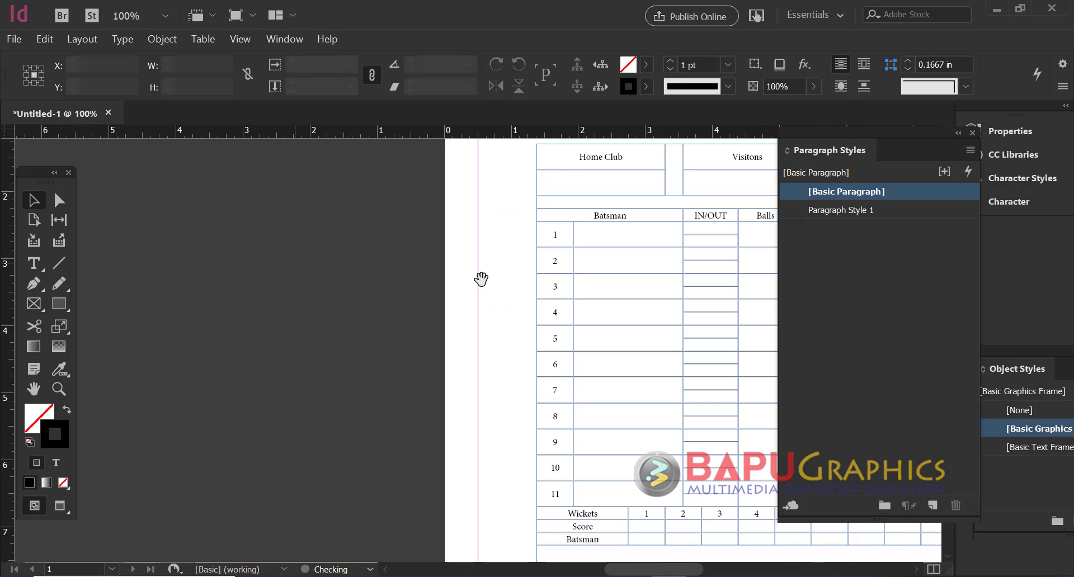
# Set the border weight of the whole scorecard table to 1 pt in the table setup
pyautogui.moveTo(480, 279); pyautogui.dragTo(302, 336)
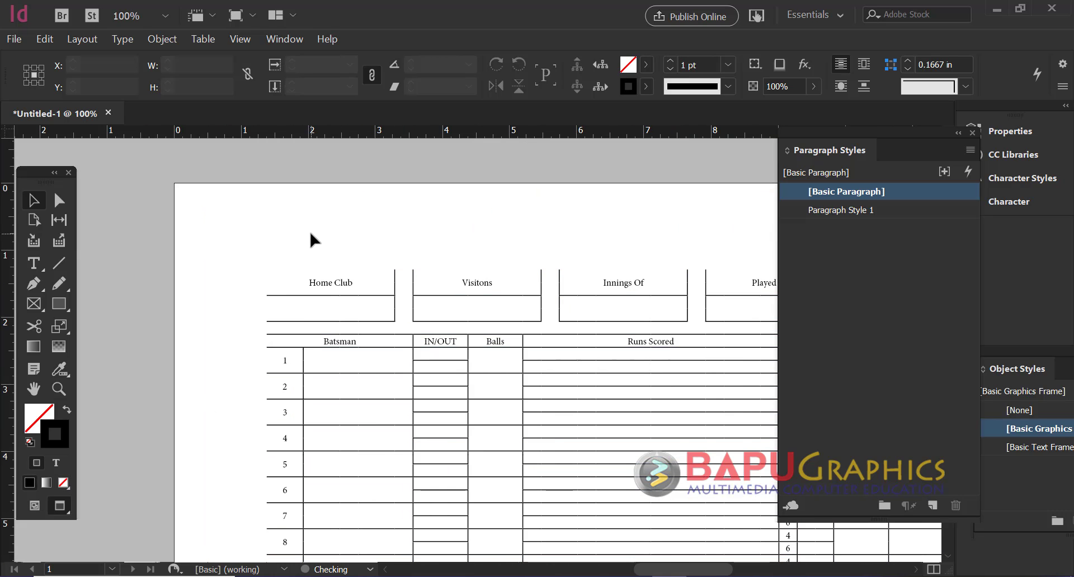
pyautogui.moveTo(257, 287); pyautogui.dragTo(230, 195)
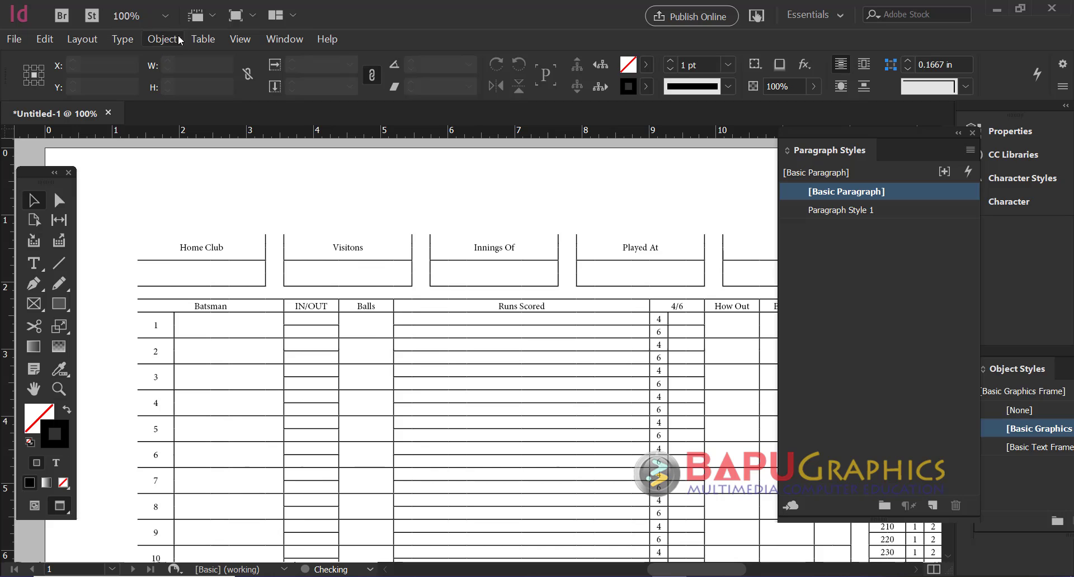
pyautogui.click(202, 39)
pyautogui.moveTo(232, 100)
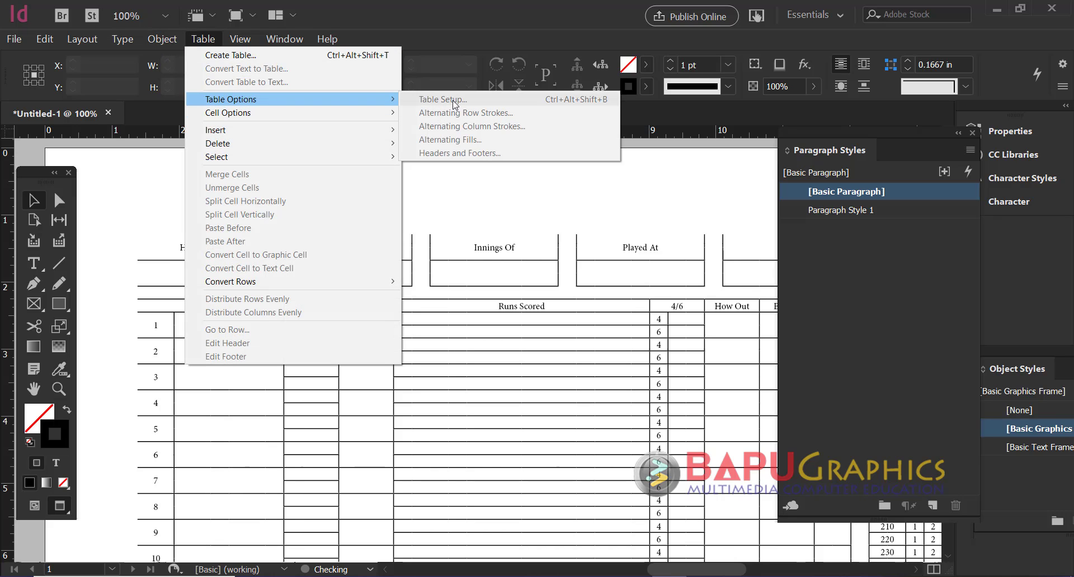
pyautogui.click(163, 280)
pyautogui.doubleClick(160, 270)
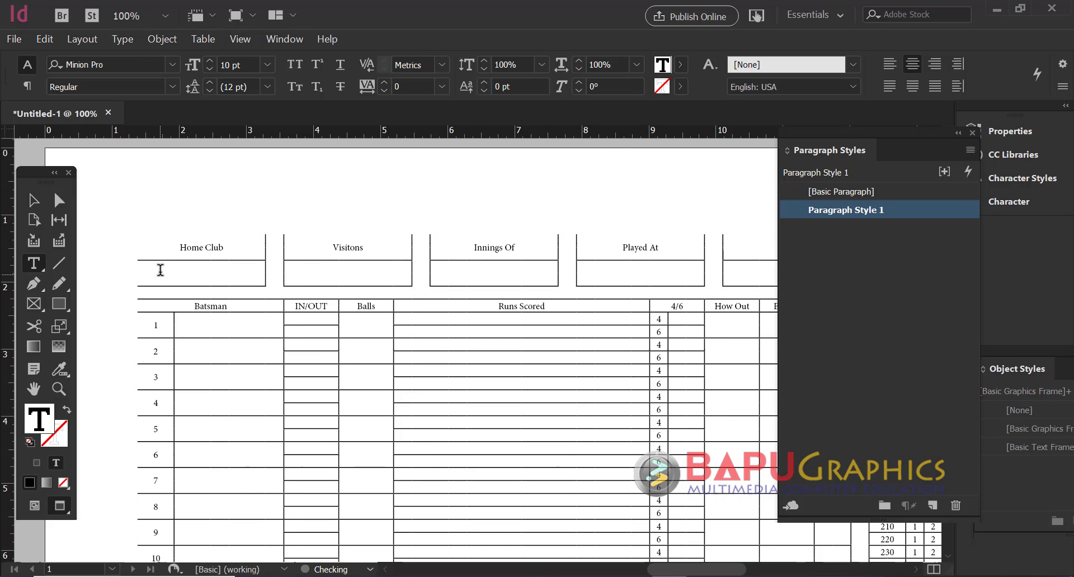
pyautogui.click(203, 38)
pyautogui.moveTo(256, 101)
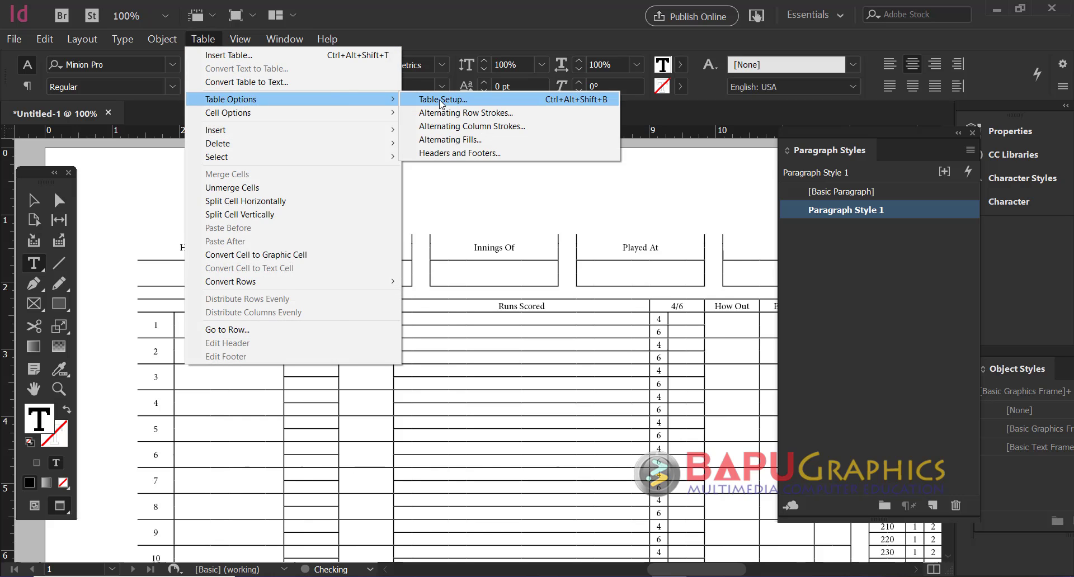
pyautogui.click(441, 100)
pyautogui.click(635, 185)
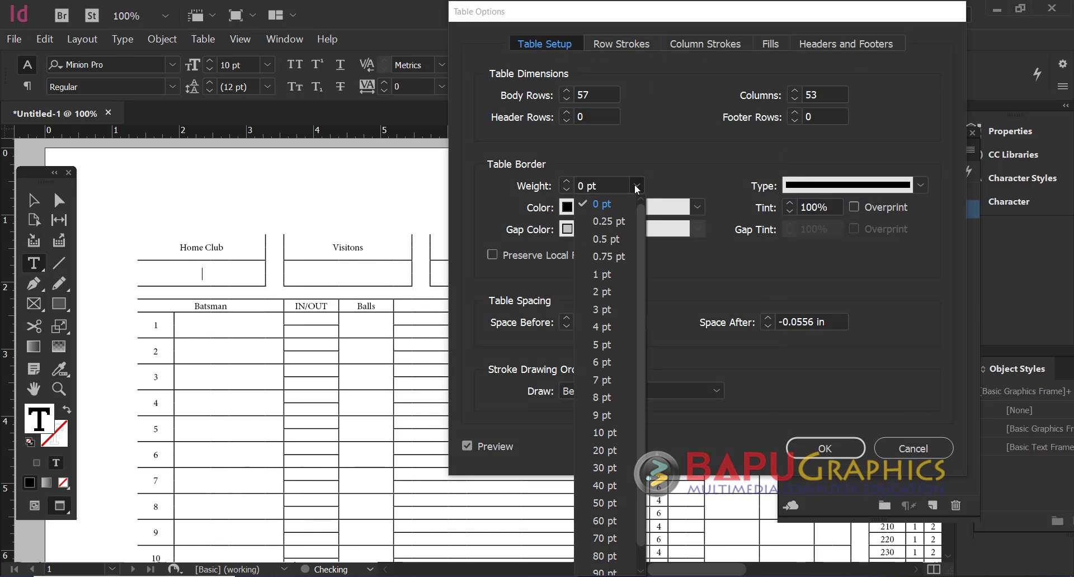
pyautogui.click(609, 274)
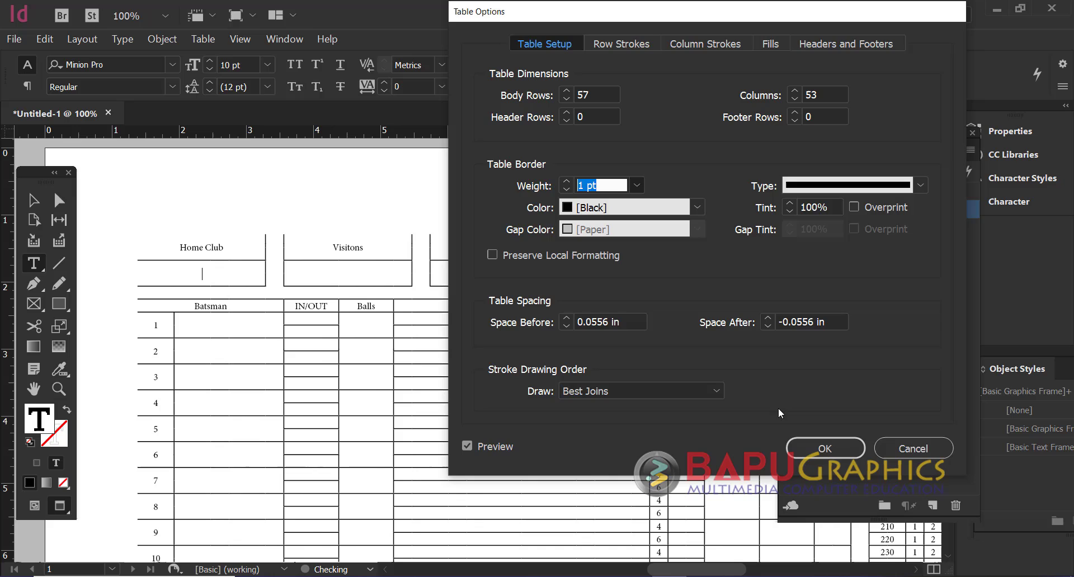
pyautogui.click(800, 448)
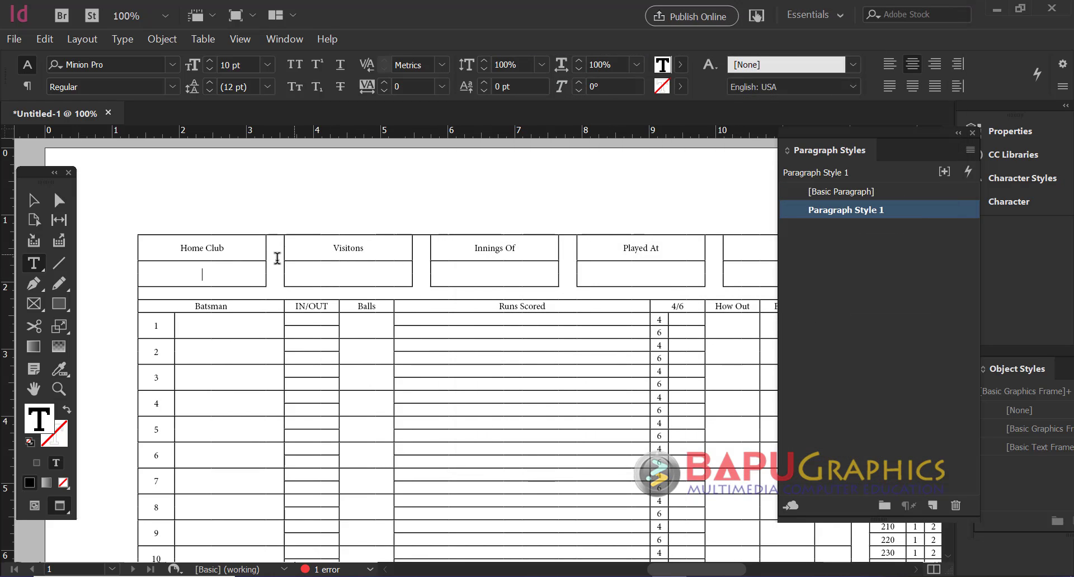
# Remove the top stroke from the spacer cell between Home Club and Visitons by setting its weight to 0 pt
pyautogui.moveTo(274, 259); pyautogui.dragTo(274, 271)
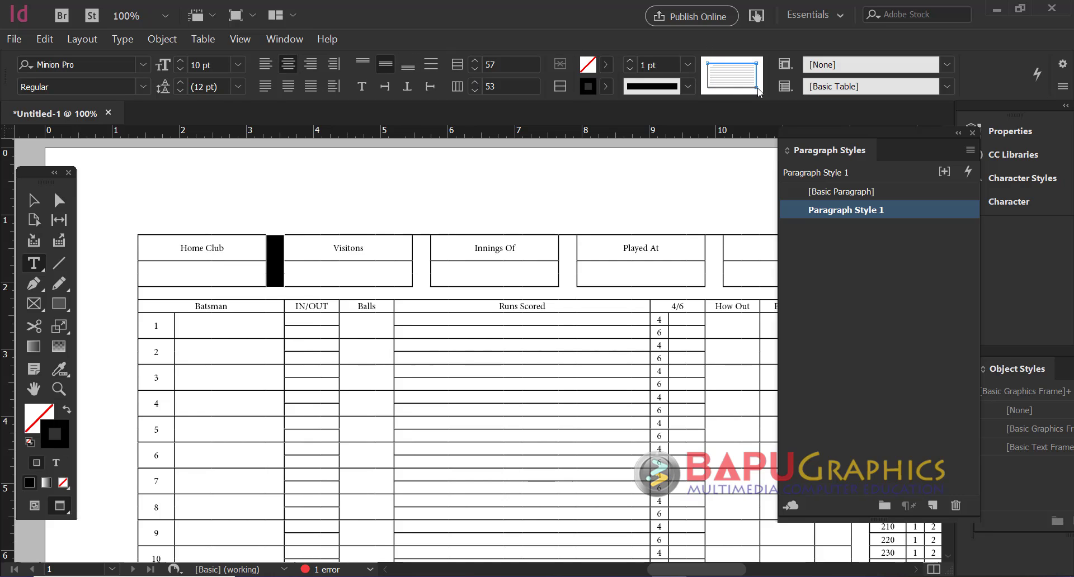
pyautogui.click(688, 65)
pyautogui.click(660, 154)
# Remove the top strokes from the spacer cells between Visitons, Innings Of, Played At and Date by setting their weight to 0 pt
pyautogui.click(427, 255)
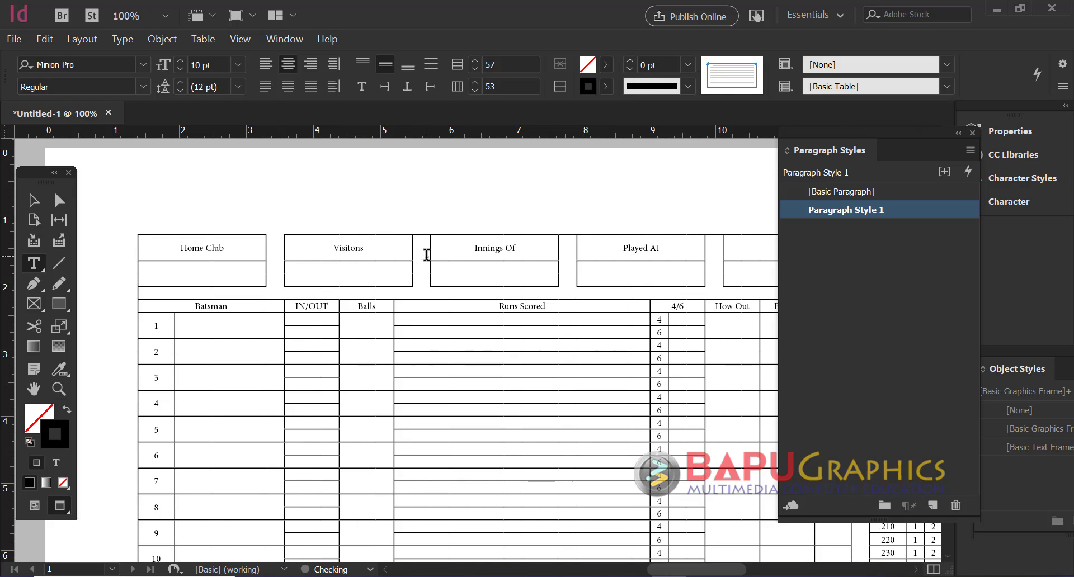
pyautogui.press('Escape')
pyautogui.click(571, 265)
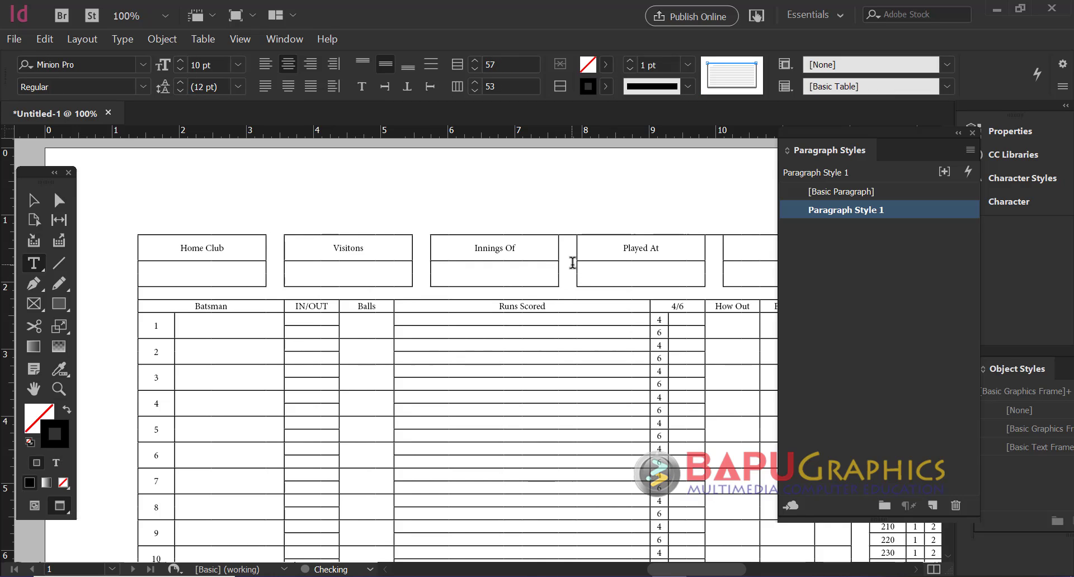
pyautogui.press('Escape')
pyautogui.click(709, 262)
pyautogui.press('Escape')
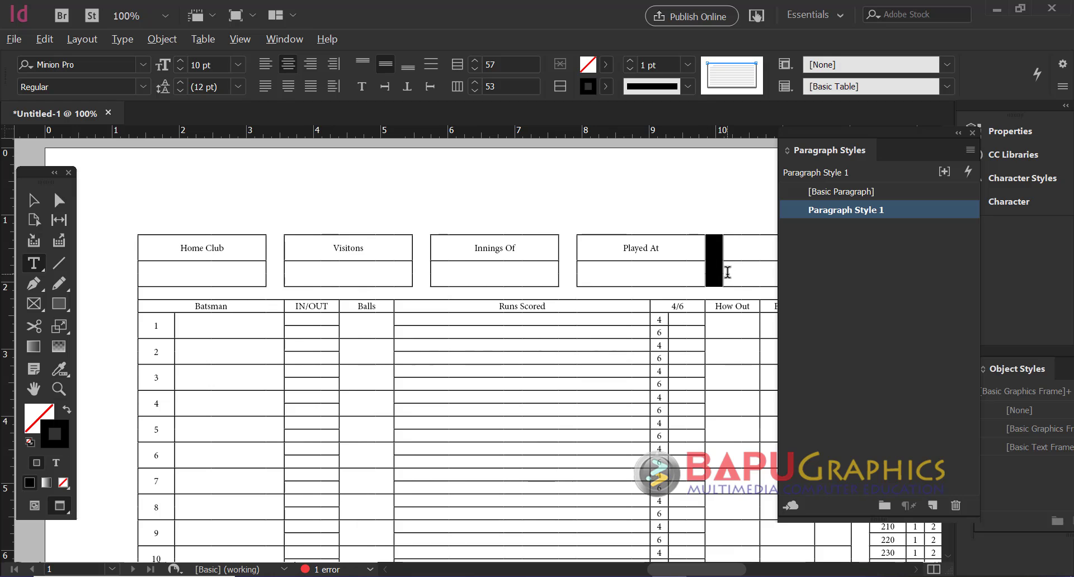
pyautogui.click(711, 369)
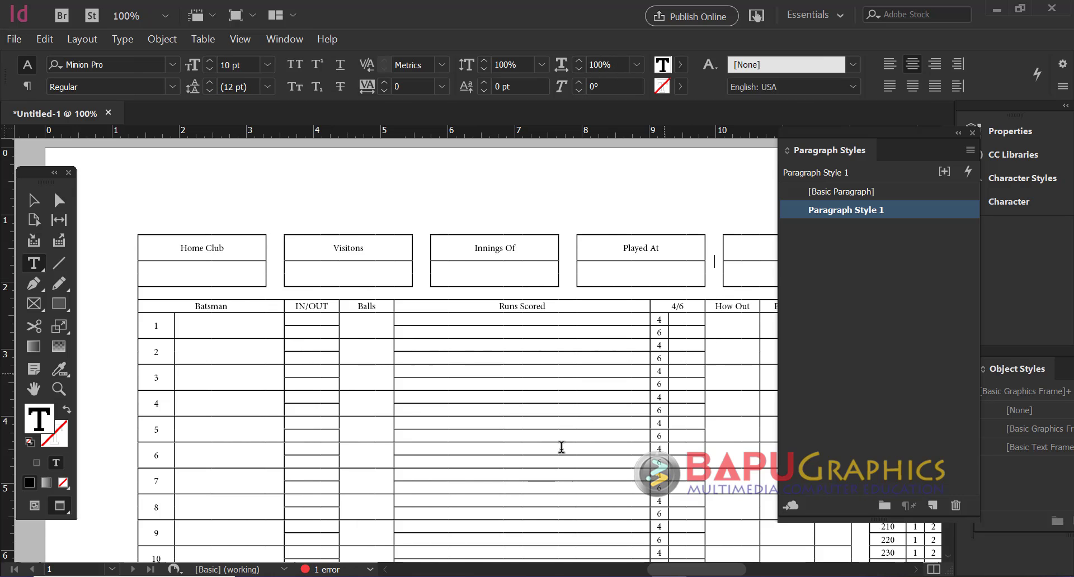
# Remove the top stroke from the tall spacer column between the Date box and the Cumulative Run Tally by setting its weight to 0 pt
pyautogui.moveTo(674, 569); pyautogui.dragTo(708, 569)
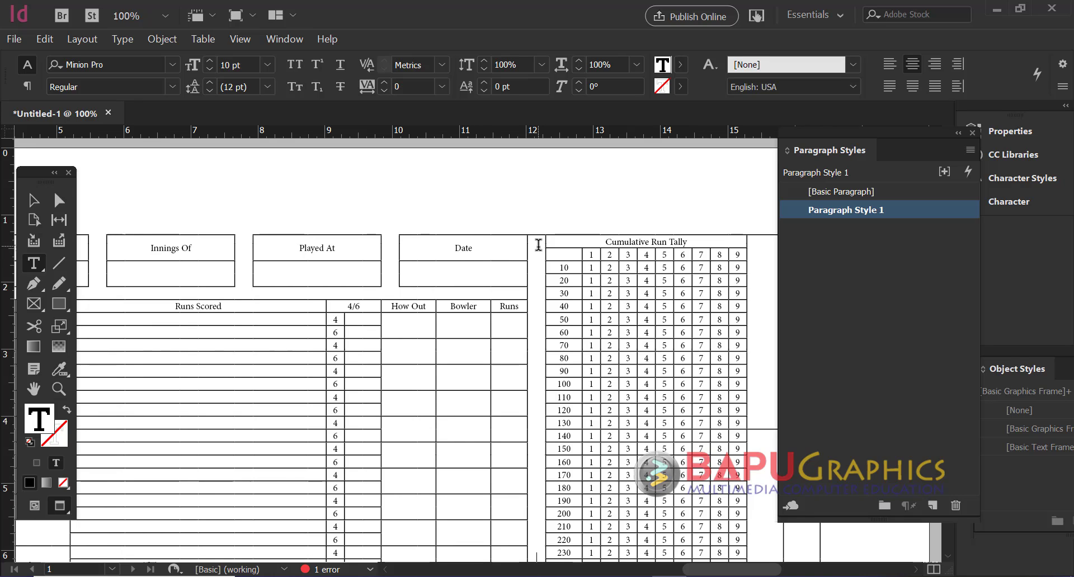
pyautogui.click(538, 269)
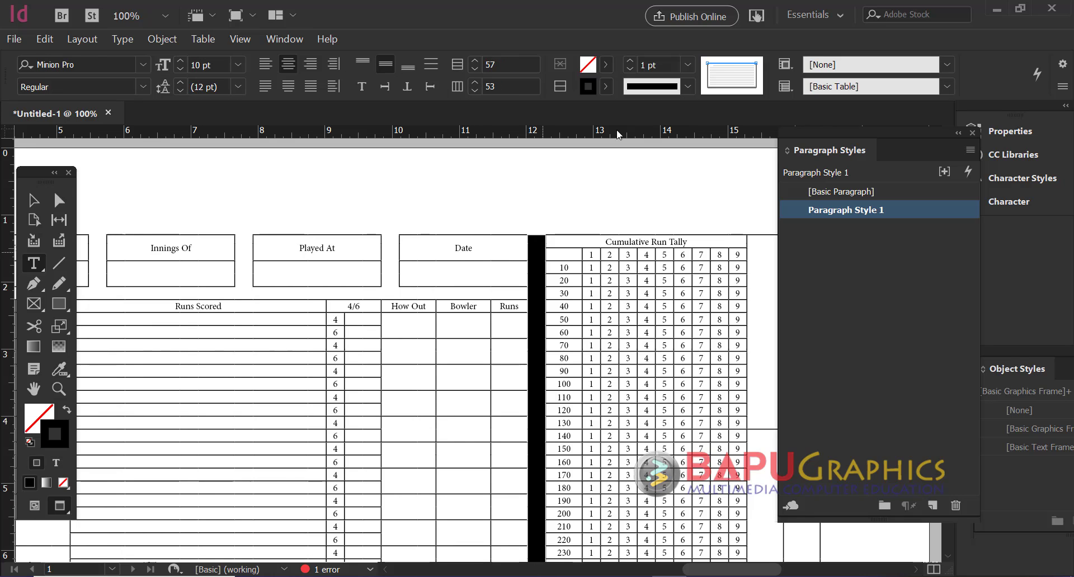
pyautogui.click(688, 66)
pyautogui.click(671, 83)
pyautogui.click(35, 201)
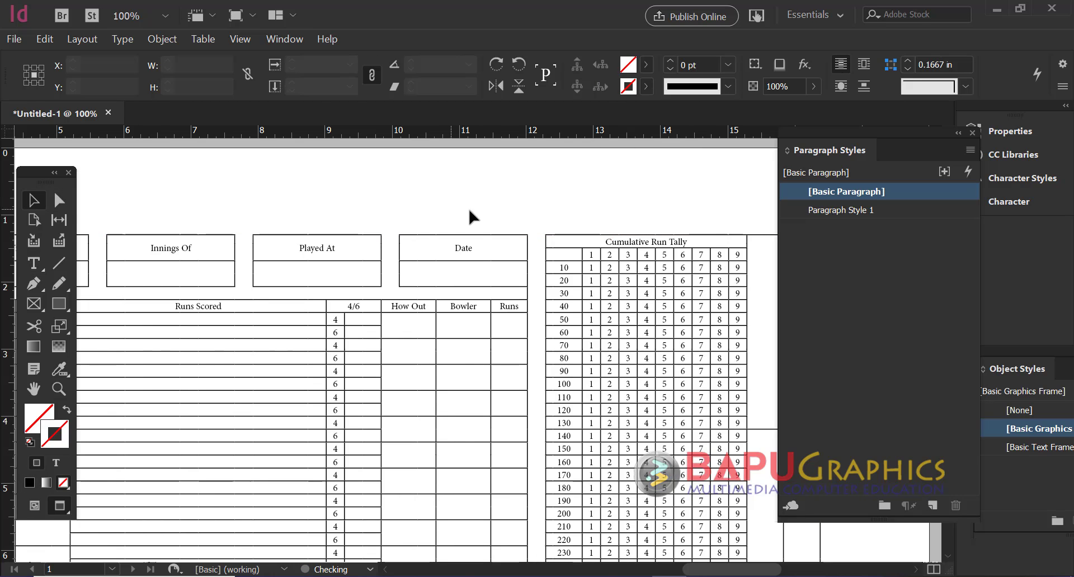
# Remove the left and right strokes from the spacer row between the header boxes and the Batsman row by setting their weight to 0 pt
pyautogui.keyDown('ctrl'); pyautogui.keyDown('alt'); pyautogui.click(543, 266); pyautogui.keyUp('alt'); pyautogui.keyUp('ctrl')
pyautogui.moveTo(453, 336); pyautogui.dragTo(498, 259)
pyautogui.hotkey('ctrl', '1')
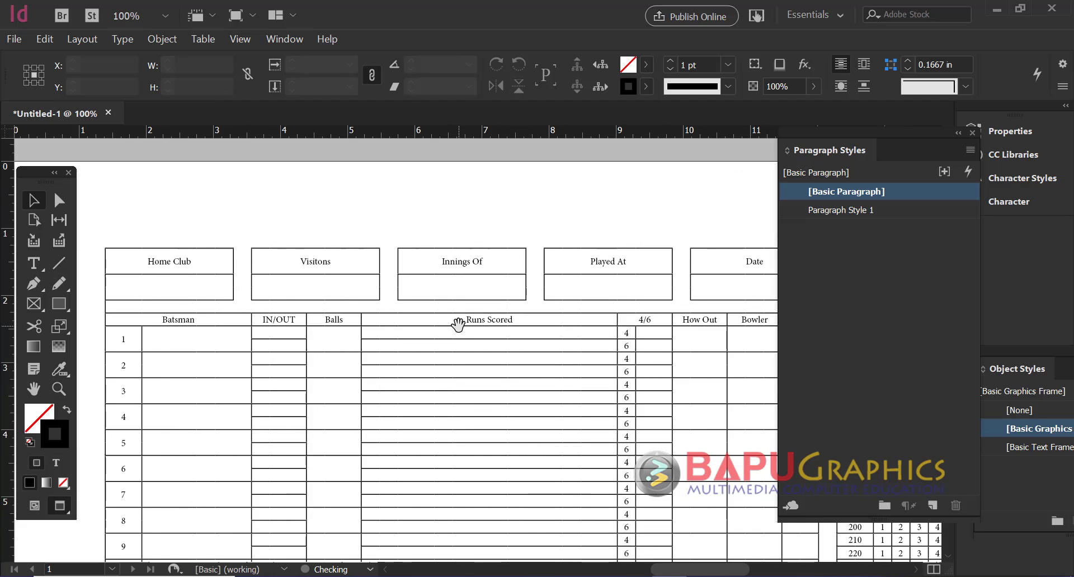
pyautogui.press('Tab')
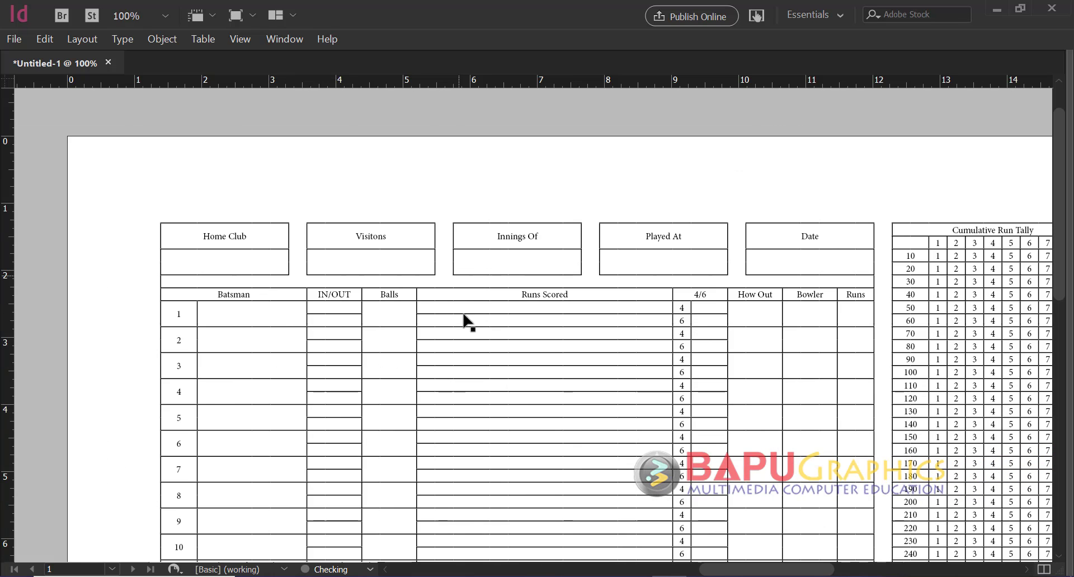
pyautogui.click(526, 287)
pyautogui.press('Escape')
pyautogui.click(203, 39)
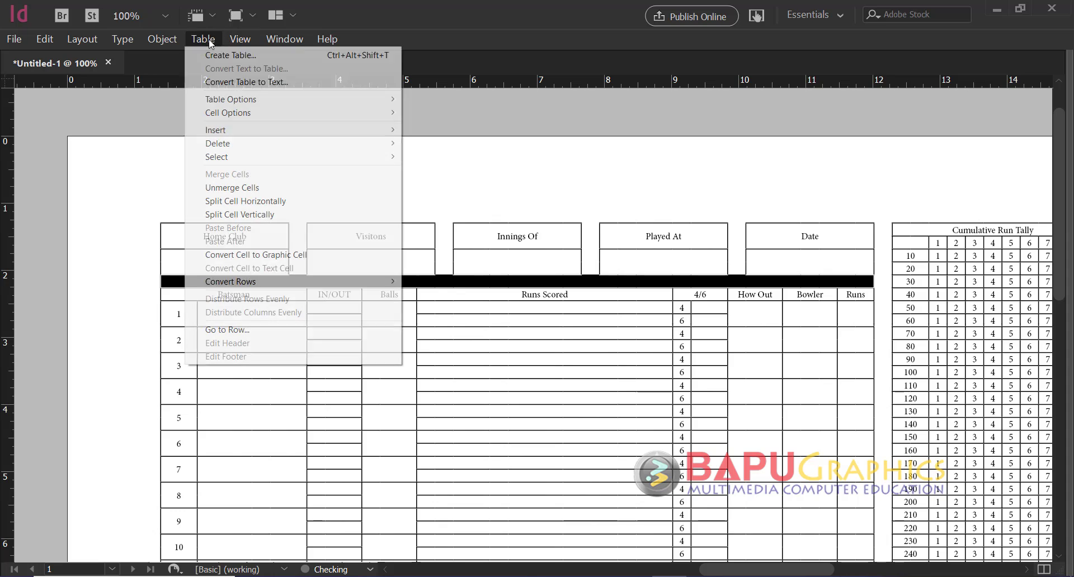
pyautogui.moveTo(274, 114)
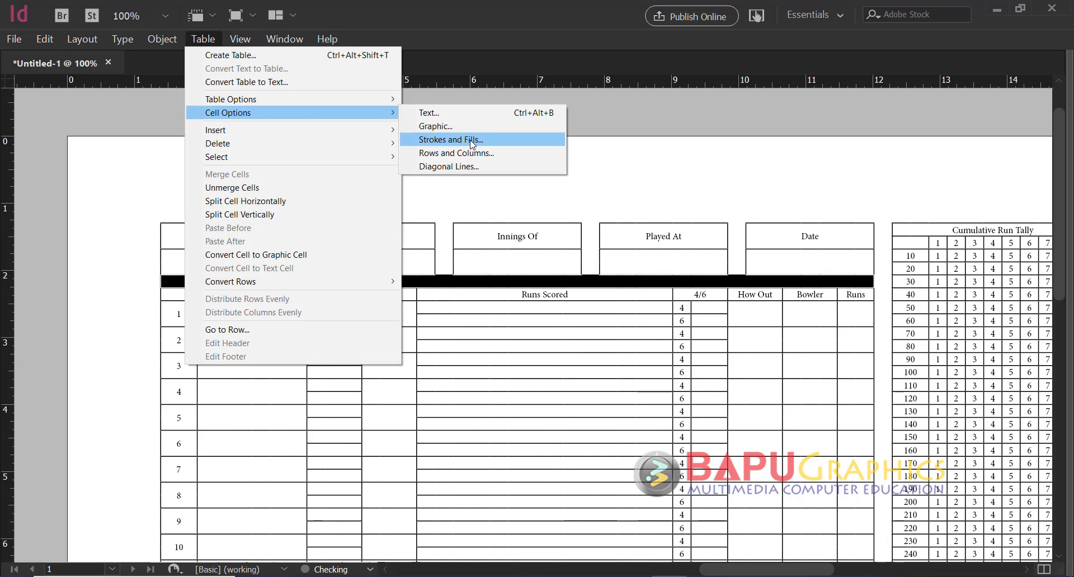
pyautogui.click(450, 140)
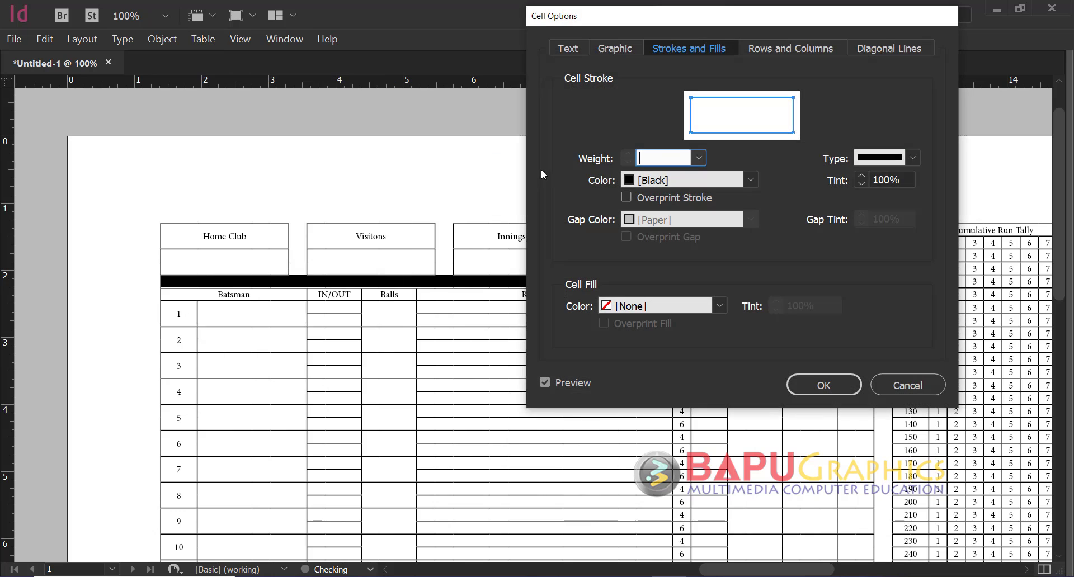
pyautogui.click(729, 105)
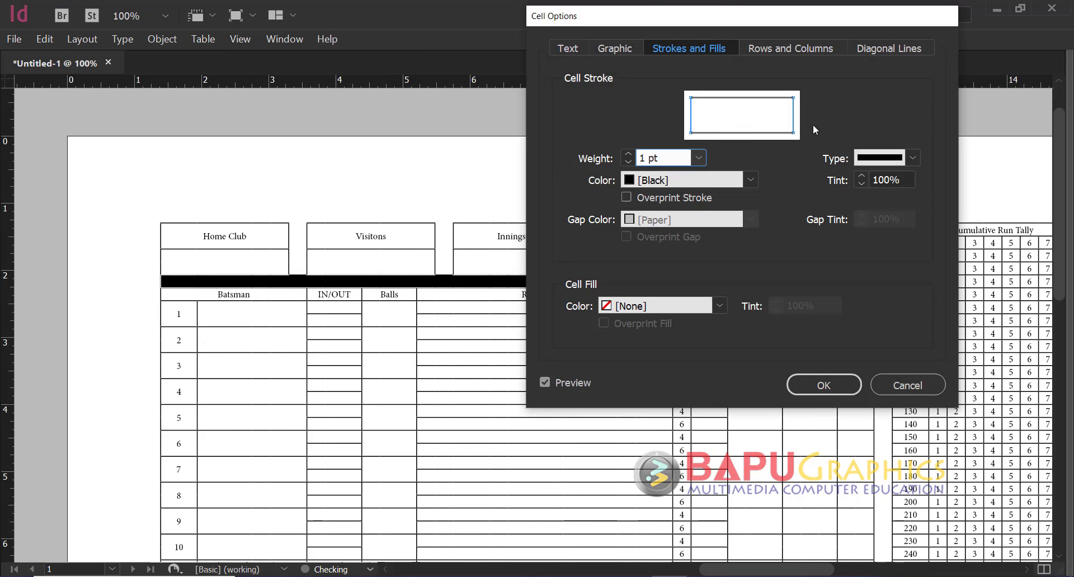
pyautogui.click(699, 158)
pyautogui.click(664, 254)
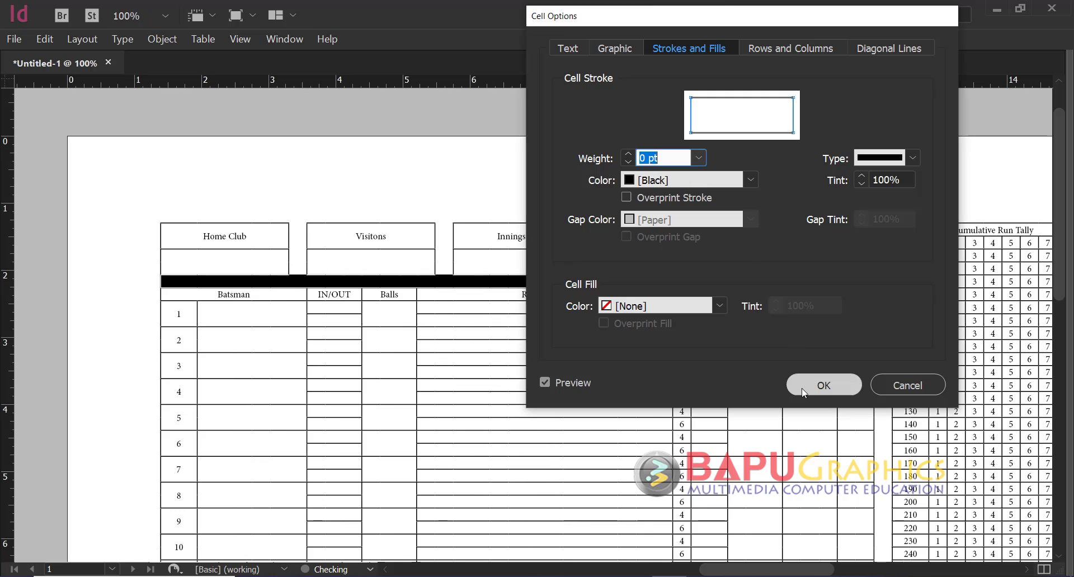
pyautogui.click(824, 384)
pyautogui.moveTo(395, 233); pyautogui.dragTo(473, 170)
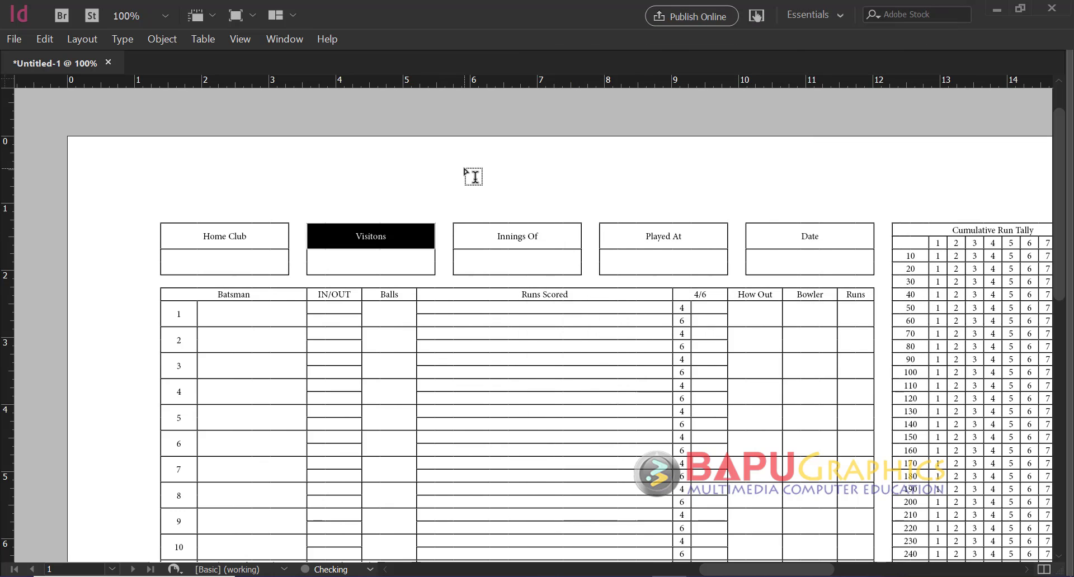
pyautogui.click(466, 171)
# Compare the lower part of the scorecard with the Over, Score and Wickets grid in the scorecard.jpg reference in Photoshop, and return to InDesign
pyautogui.moveTo(511, 314); pyautogui.dragTo(470, 218)
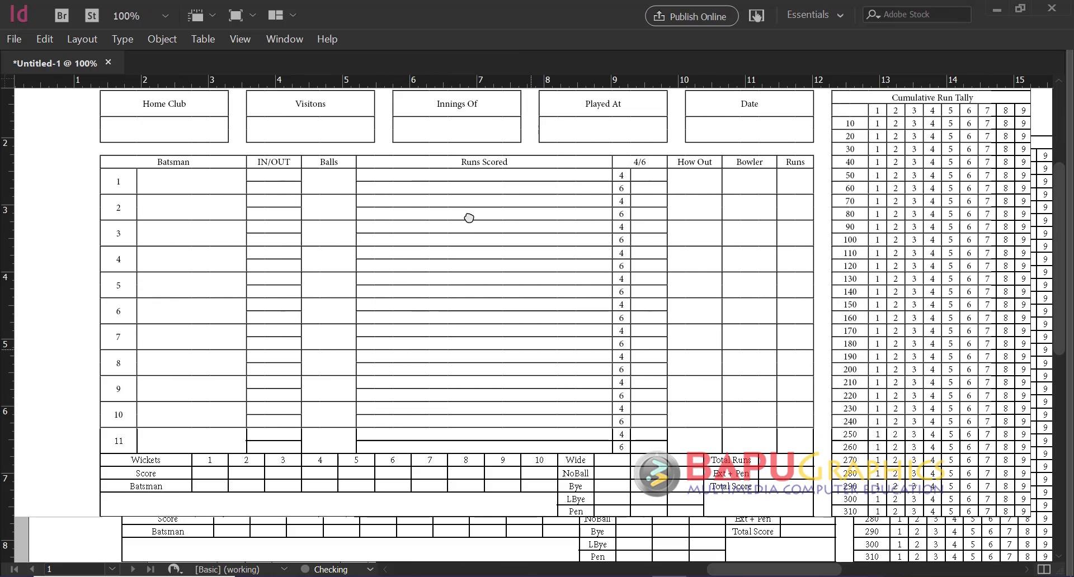
pyautogui.hotkey('ctrl', '-')
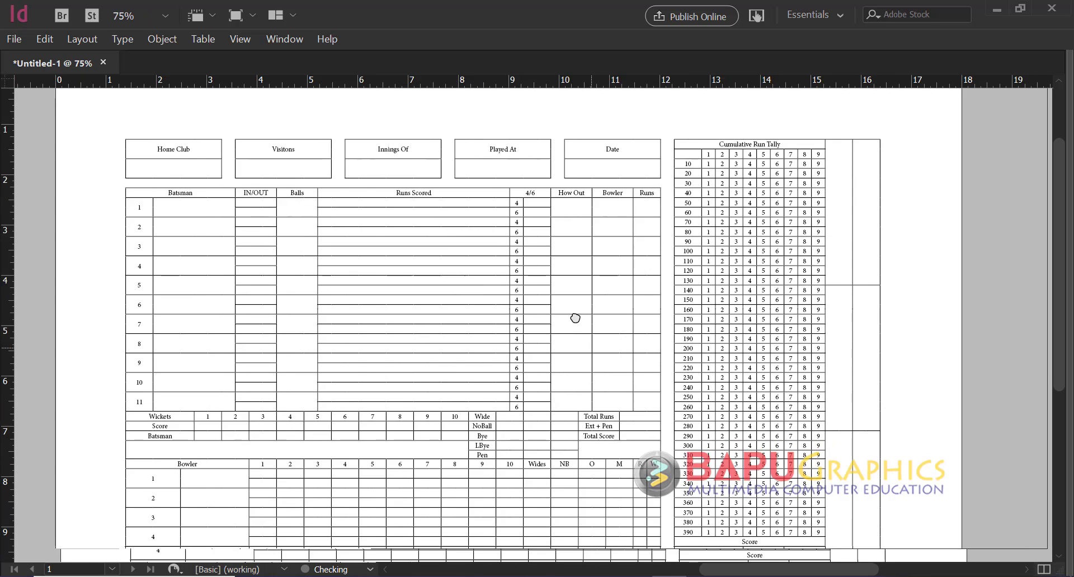
pyautogui.moveTo(530, 383); pyautogui.dragTo(595, 270)
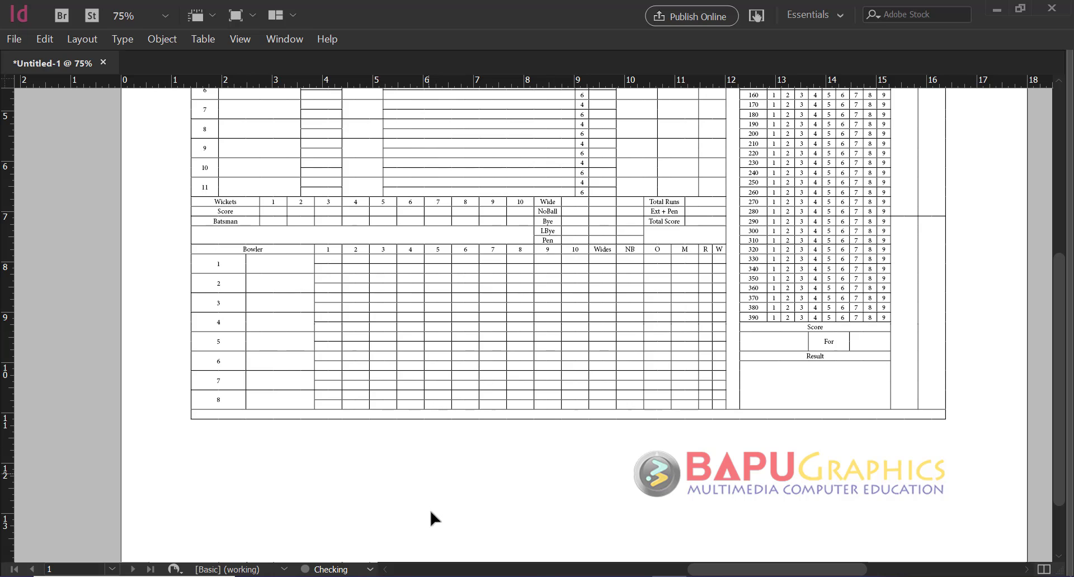
pyautogui.hotkey('alt', 'Tab')
pyautogui.scroll(2, 402, 362)
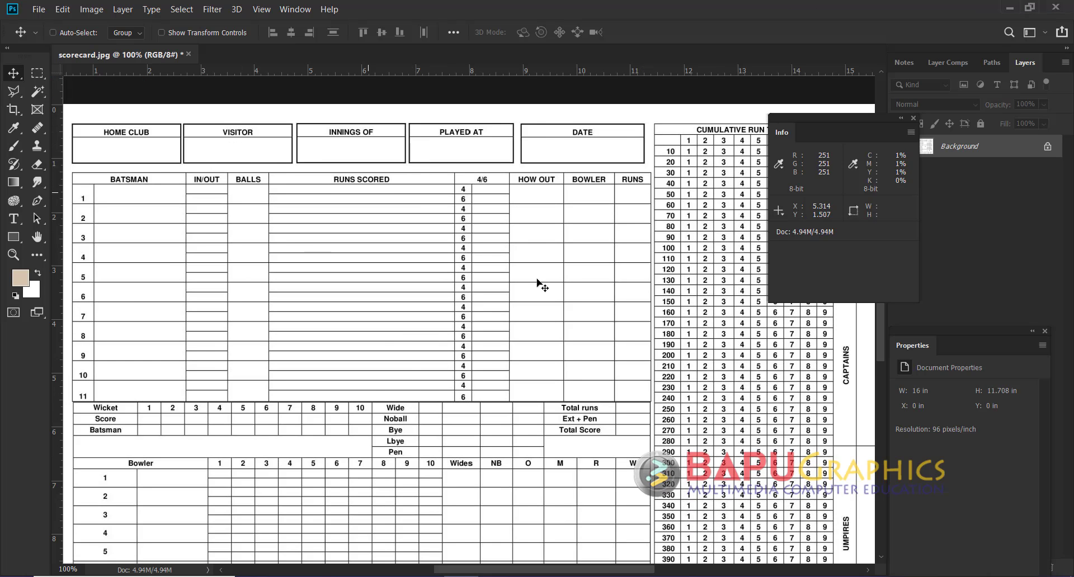
pyautogui.moveTo(589, 465); pyautogui.dragTo(596, 323)
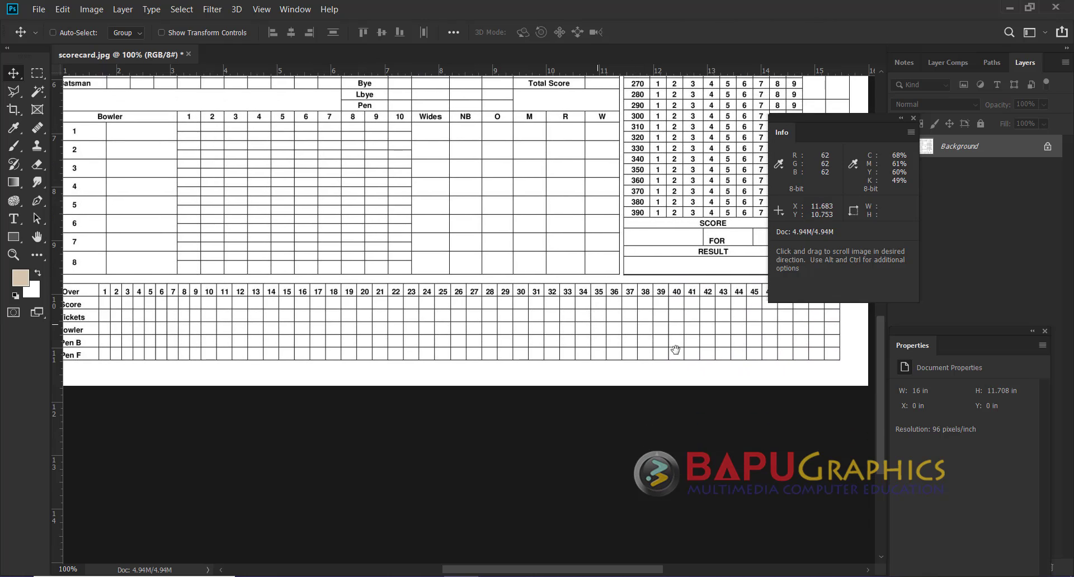
pyautogui.moveTo(675, 350); pyautogui.dragTo(465, 367)
pyautogui.moveTo(651, 302); pyautogui.dragTo(739, 336)
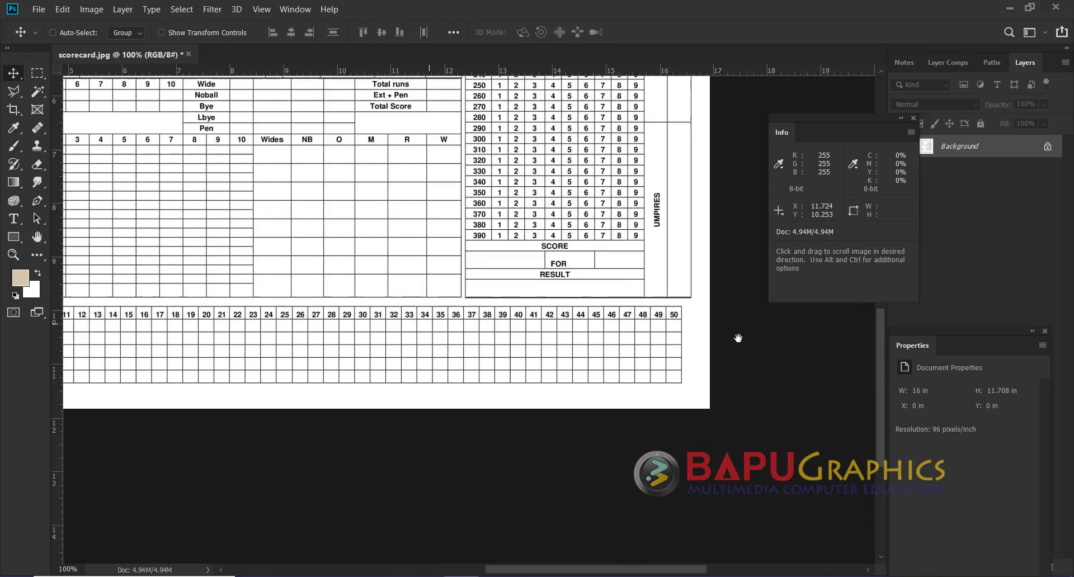
pyautogui.hotkey('alt', 'Tab')
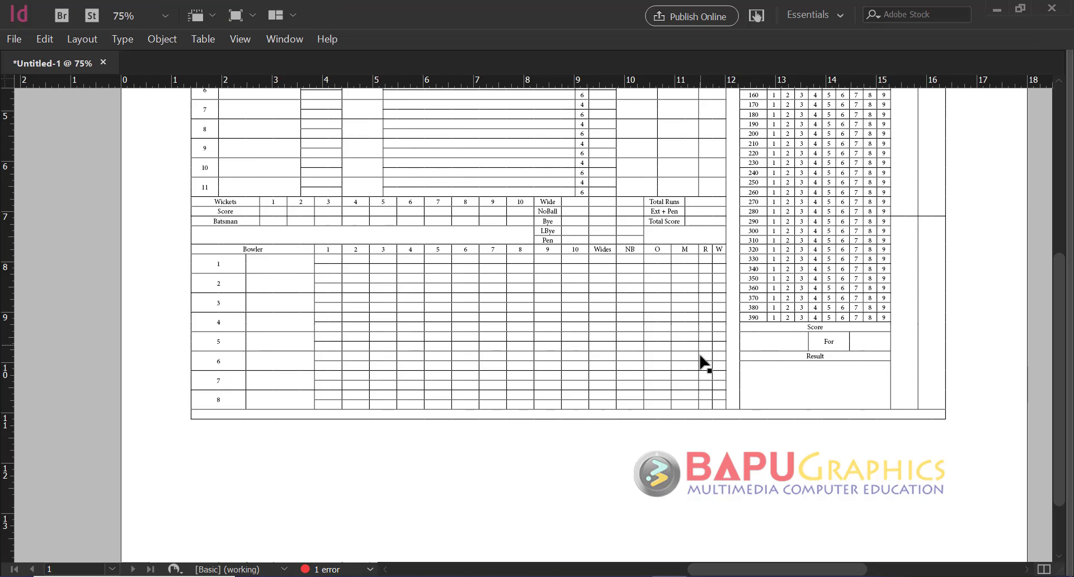
# Try to extend the scorecard's text frame downward to a height of about 11.71 in
pyautogui.moveTo(712, 350); pyautogui.dragTo(658, 476)
pyautogui.moveTo(664, 259); pyautogui.dragTo(668, 207)
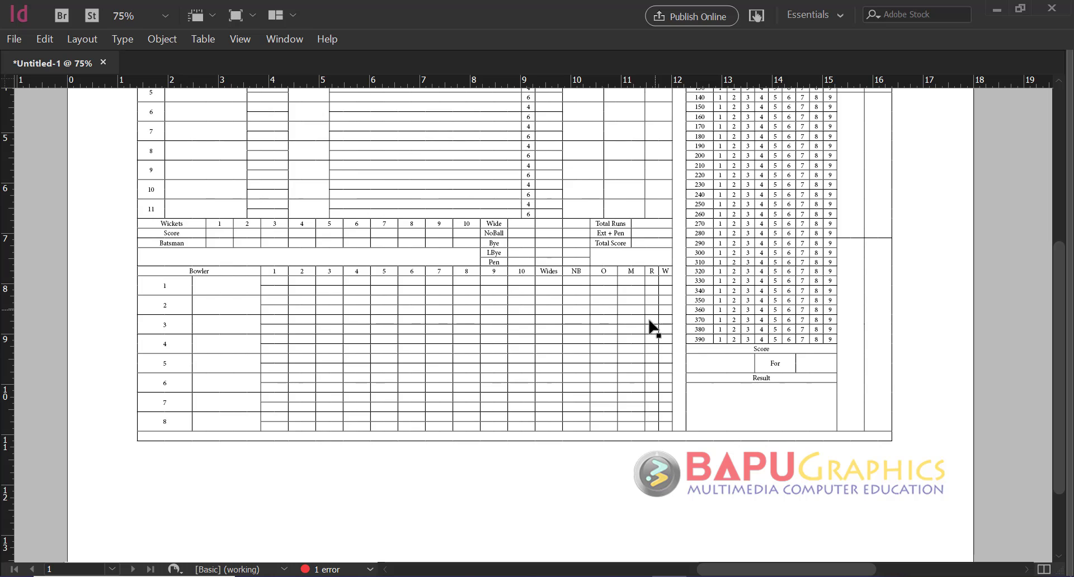
pyautogui.click(633, 334)
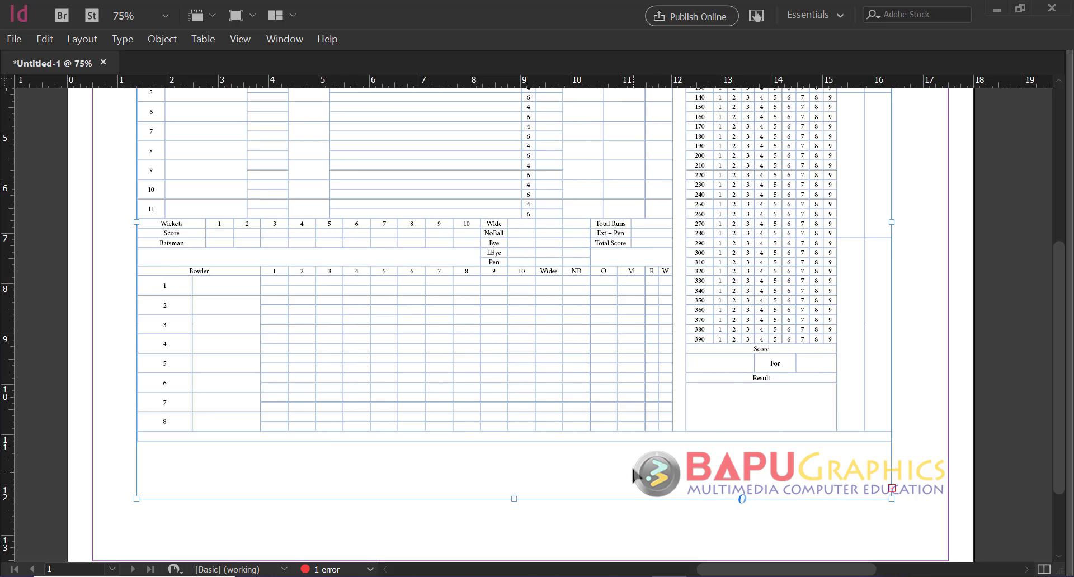
pyautogui.scroll(1, 501, 385)
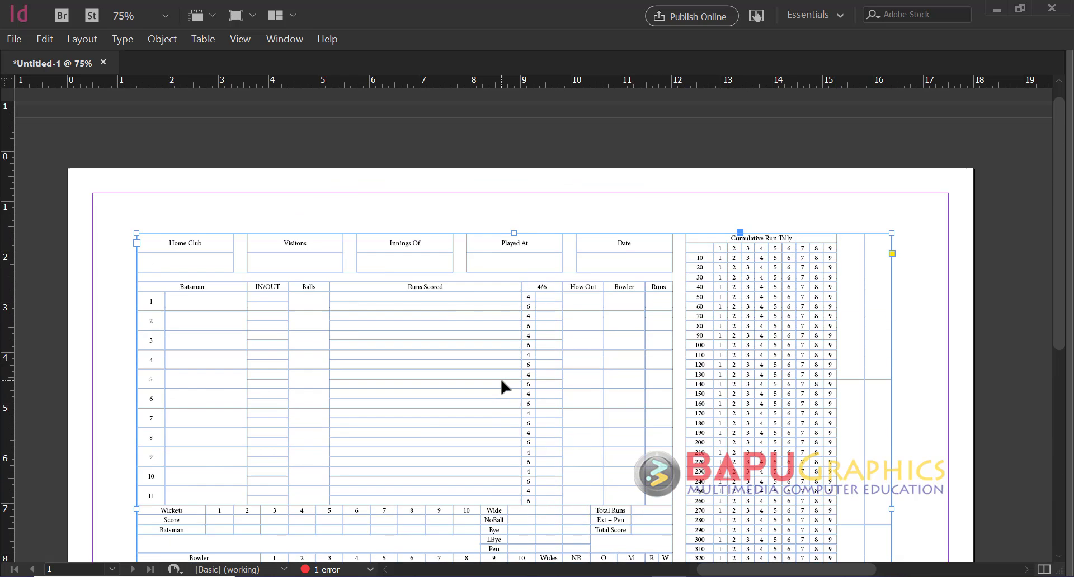
pyautogui.scroll(-3, 500, 377)
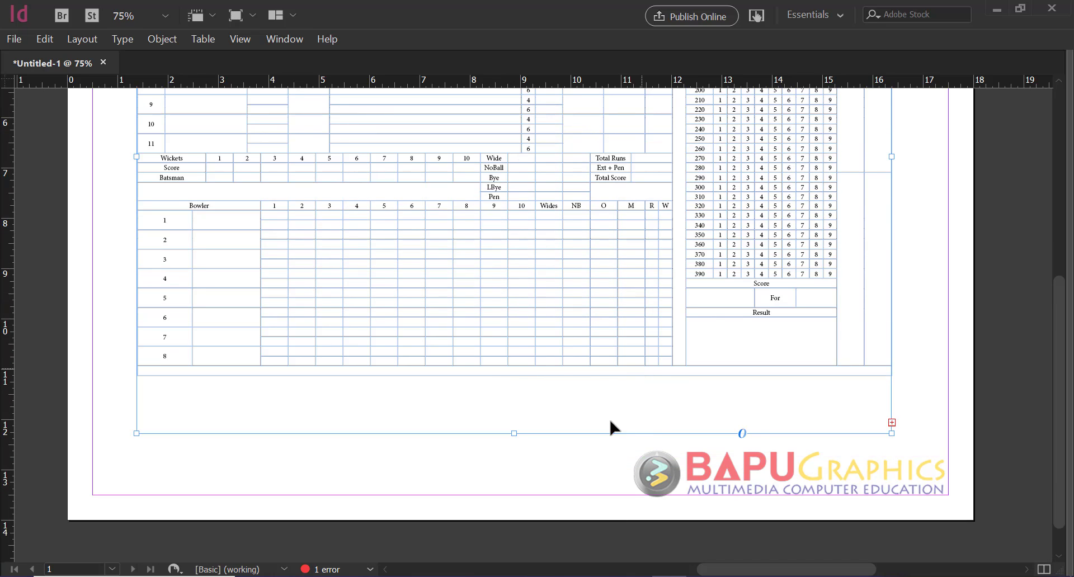
pyautogui.moveTo(513, 434); pyautogui.dragTo(513, 470)
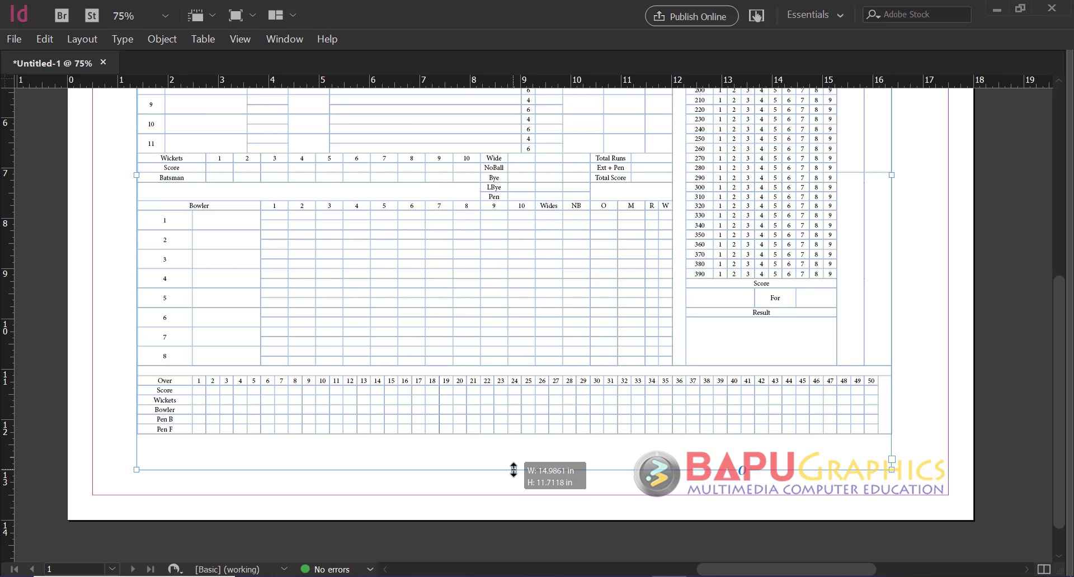
pyautogui.hotkey('ctrl', 'z')
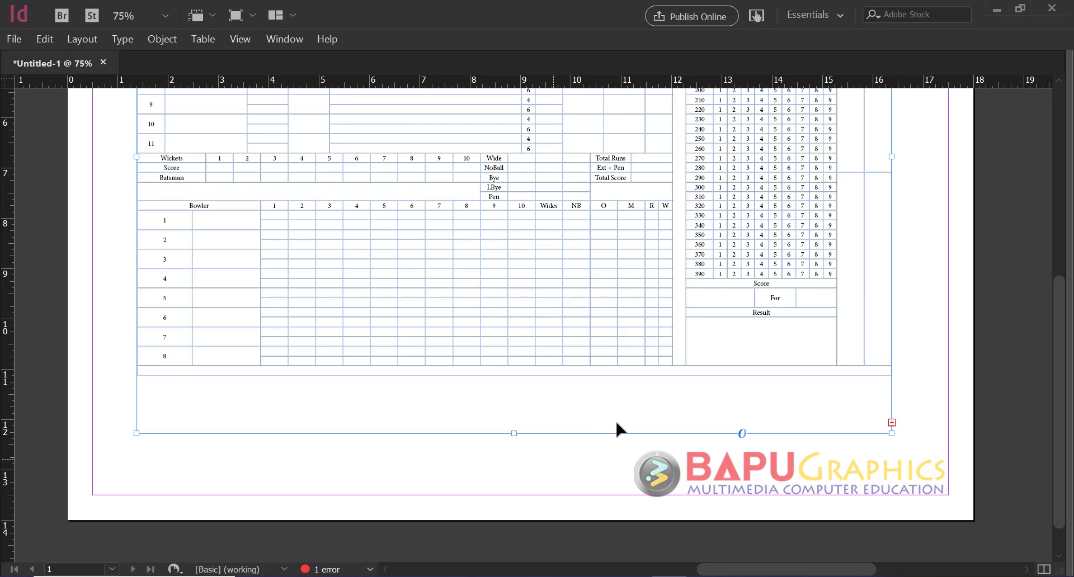
# Remove the outer border of the scorecard table so that the Over rows fit inside the text frame
pyautogui.doubleClick(226, 331)
pyautogui.scroll(6, 576, 362)
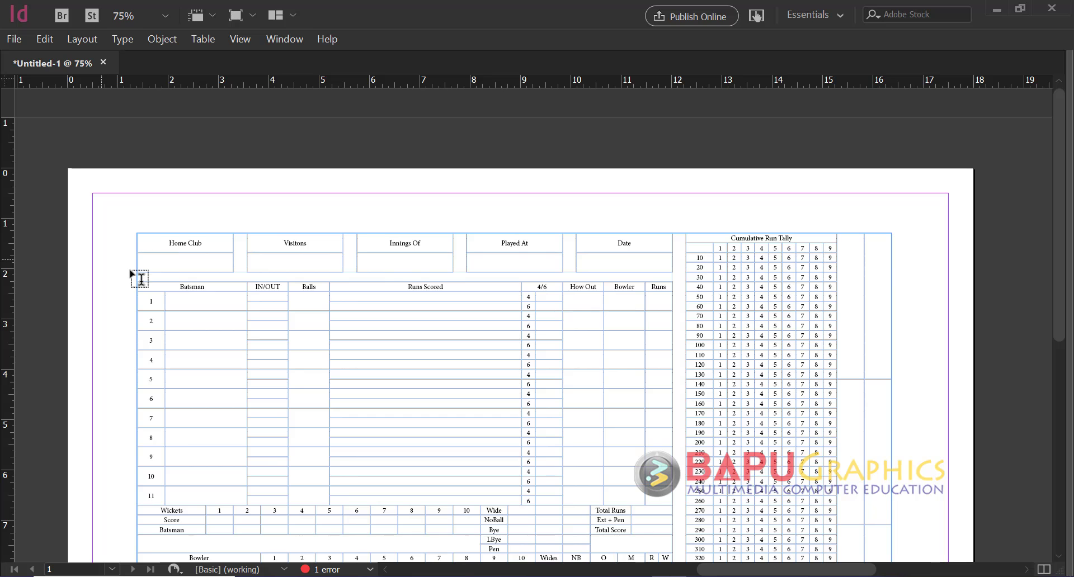
pyautogui.moveTo(381, 401); pyautogui.dragTo(423, 207)
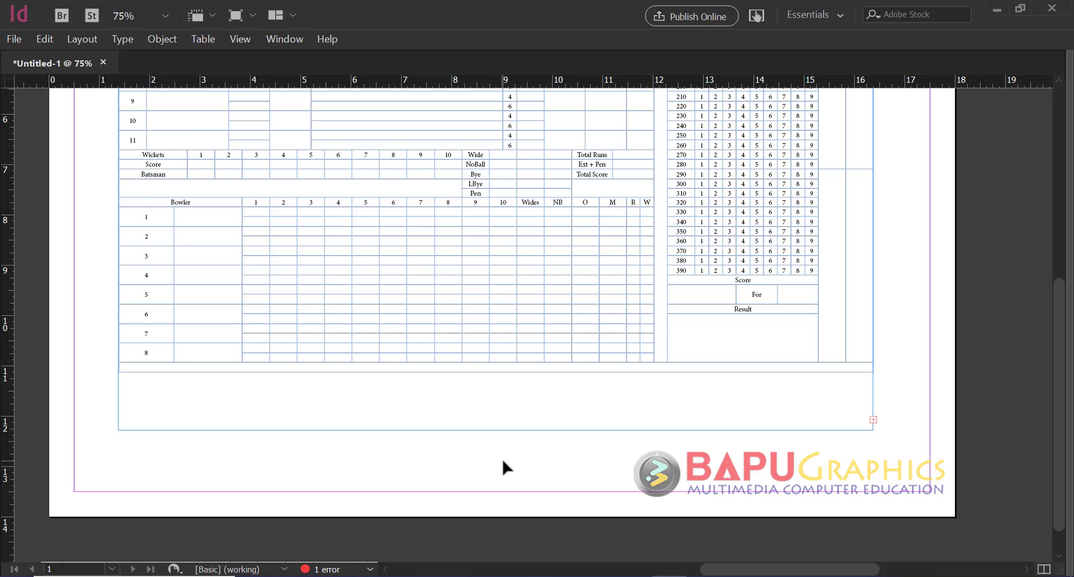
pyautogui.hotkey('ctrl', 'v')
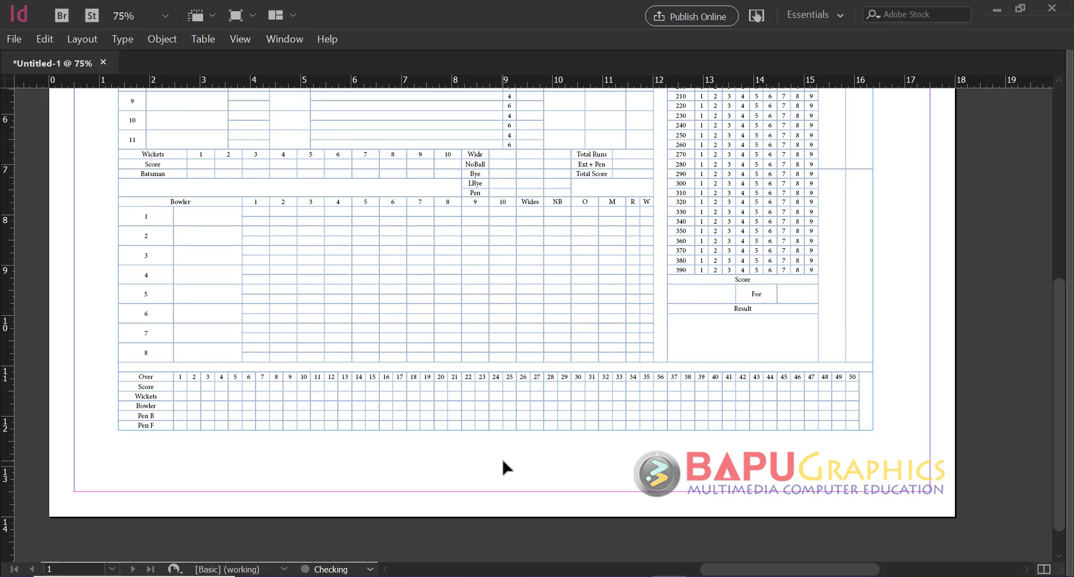
# Preview the page without guides, examine the scorecard's outer edges from header to Over grid, and show the hidden panels again
pyautogui.scroll(9, 503, 462)
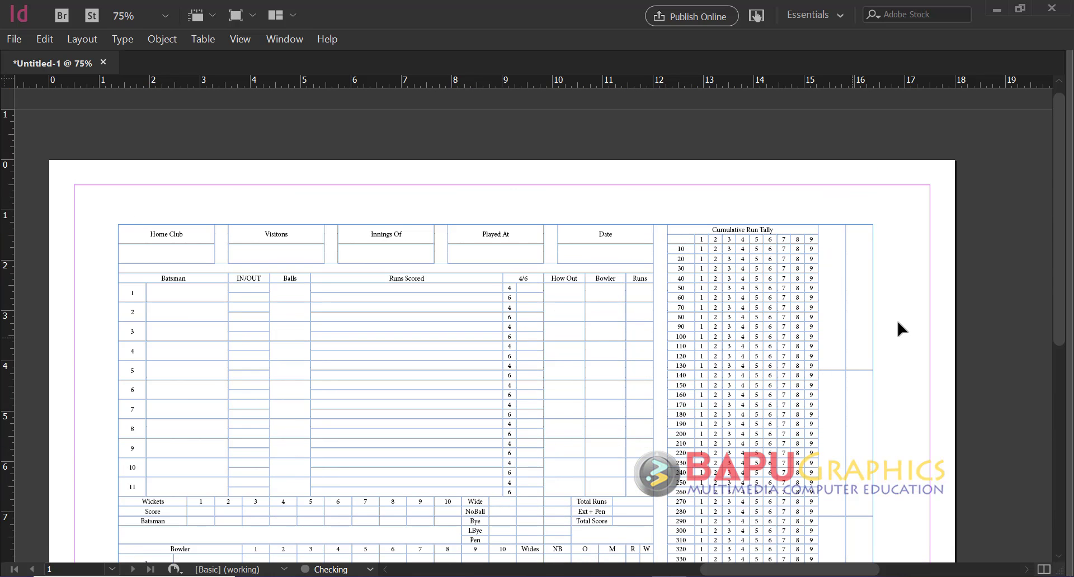
pyautogui.scroll(-7, 811, 336)
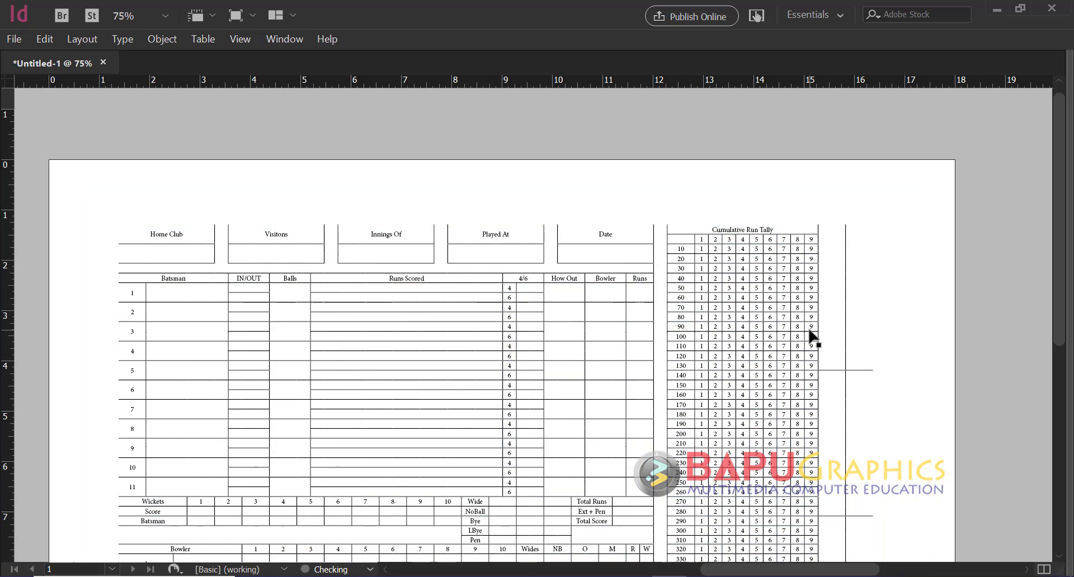
pyautogui.scroll(-3, 621, 370)
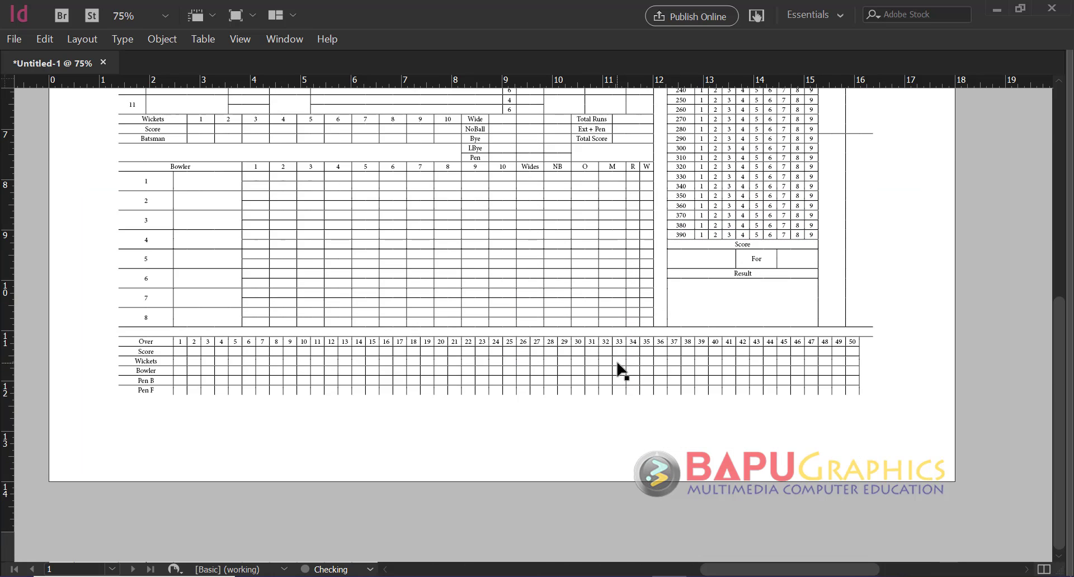
pyautogui.doubleClick(693, 303)
pyautogui.click(891, 365)
pyautogui.press('Tab')
pyautogui.moveTo(696, 400); pyautogui.dragTo(575, 384)
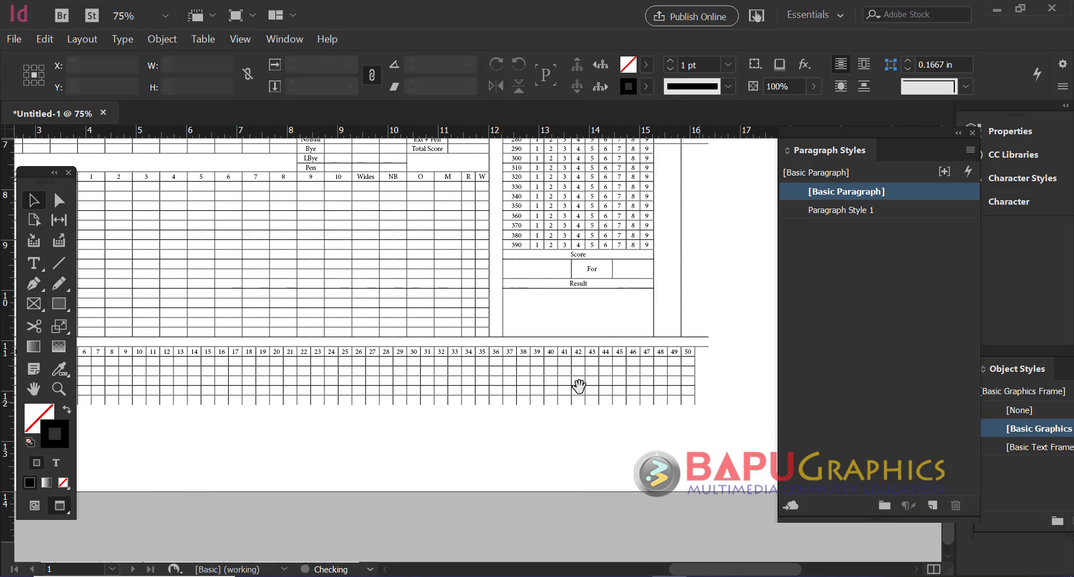
# Scale the whole scorecard table down proportionally from its lower-right corner so that it fits inside its text frame
pyautogui.press('t')
pyautogui.click(664, 302)
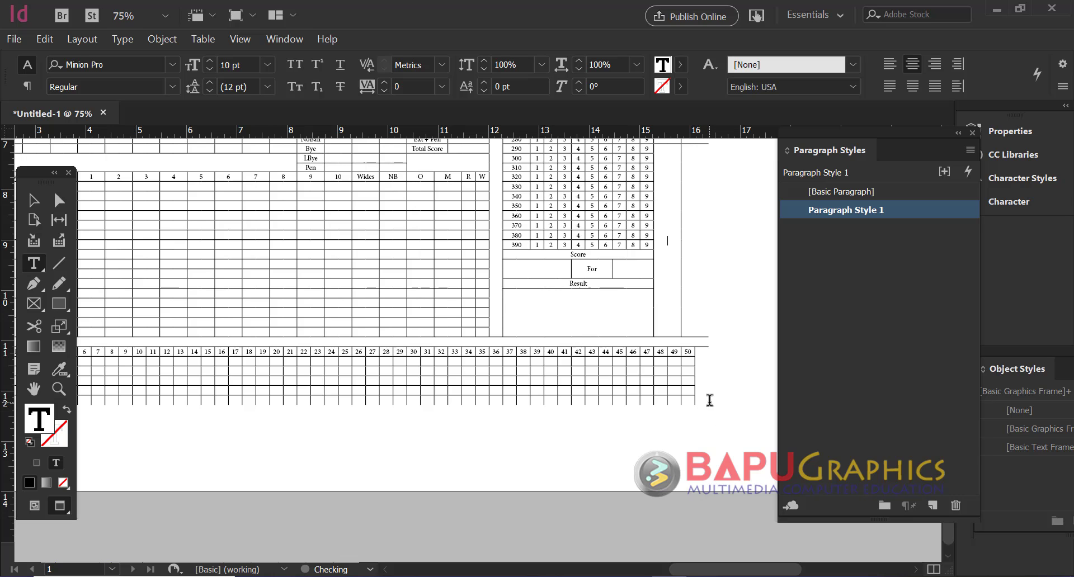
pyautogui.moveTo(709, 404); pyautogui.dragTo(674, 360)
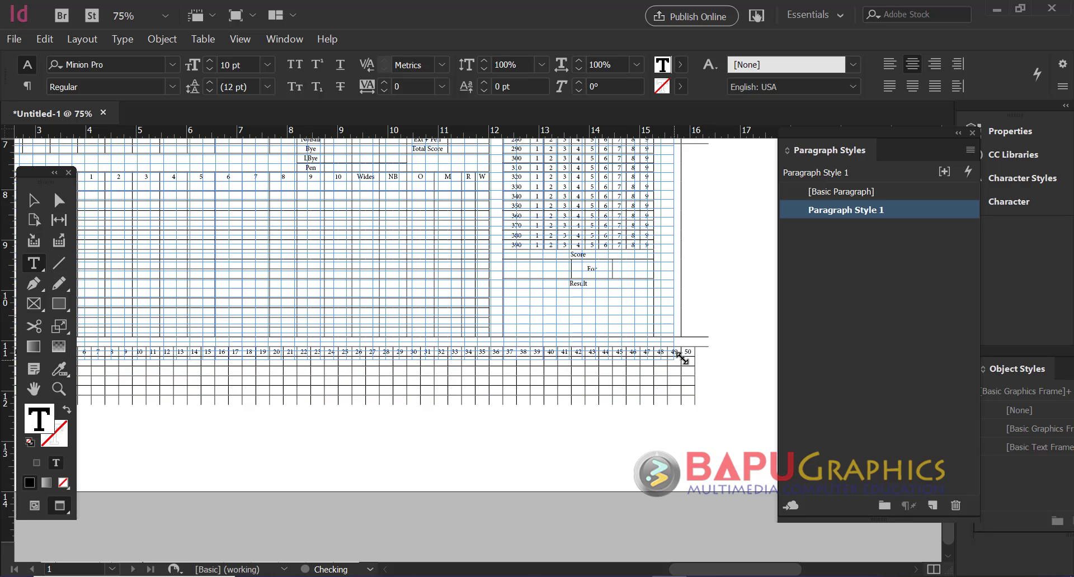
pyautogui.moveTo(739, 339); pyautogui.dragTo(748, 335)
pyautogui.press('Escape')
pyautogui.click(743, 329)
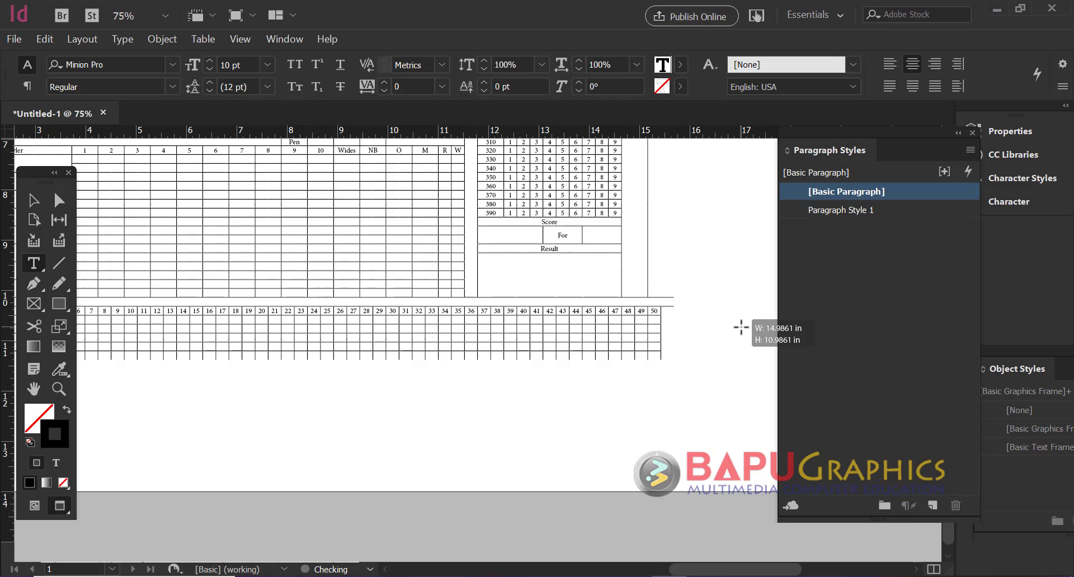
pyautogui.moveTo(385, 240); pyautogui.dragTo(659, 414)
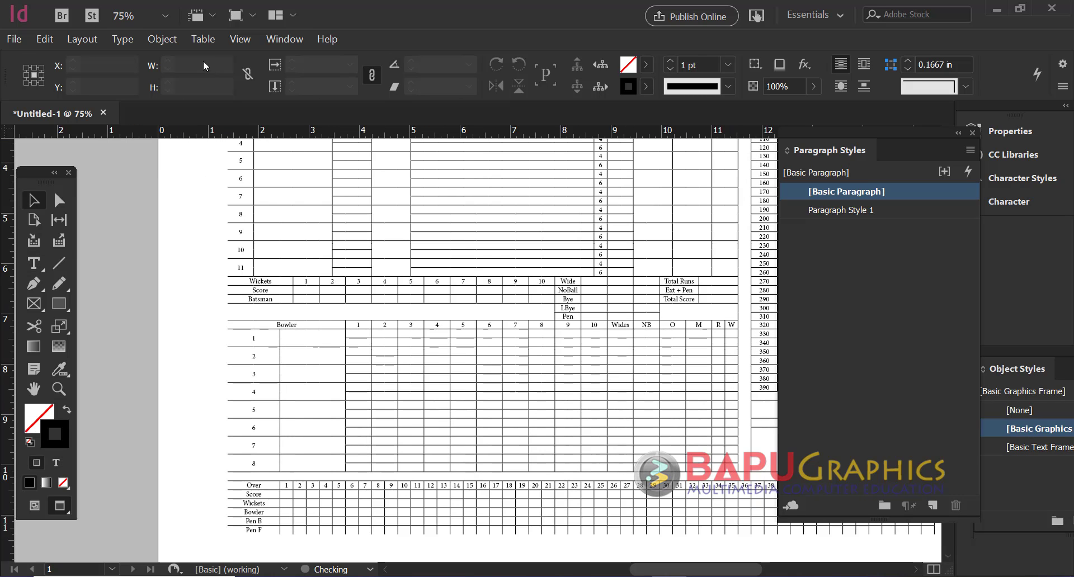
# Give the scorecard table a 1 pt outer border in its table setup
pyautogui.click(189, 38)
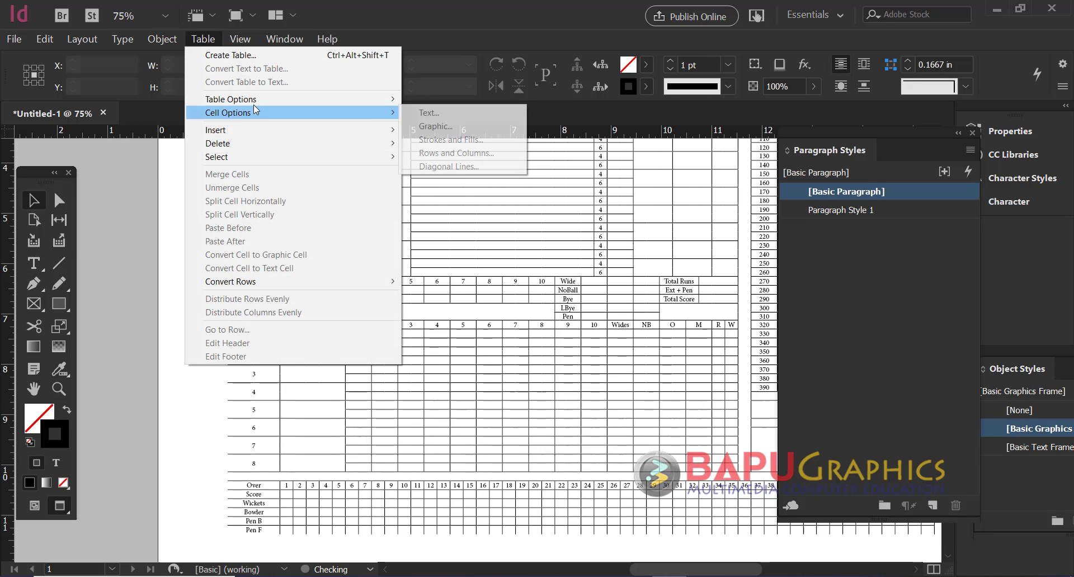
pyautogui.moveTo(322, 104)
pyautogui.click(481, 245)
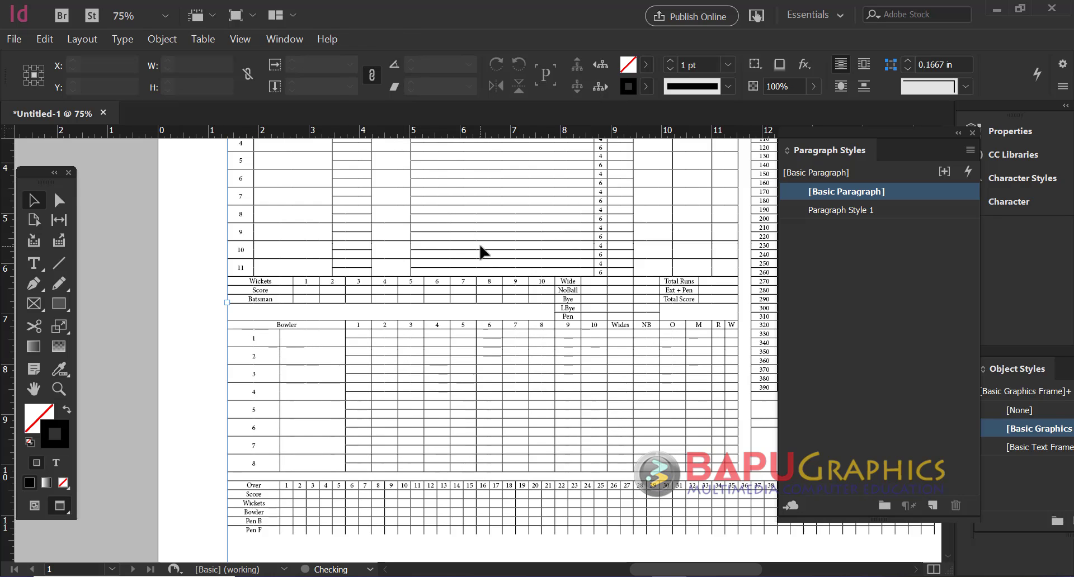
pyautogui.doubleClick(394, 164)
pyautogui.click(212, 38)
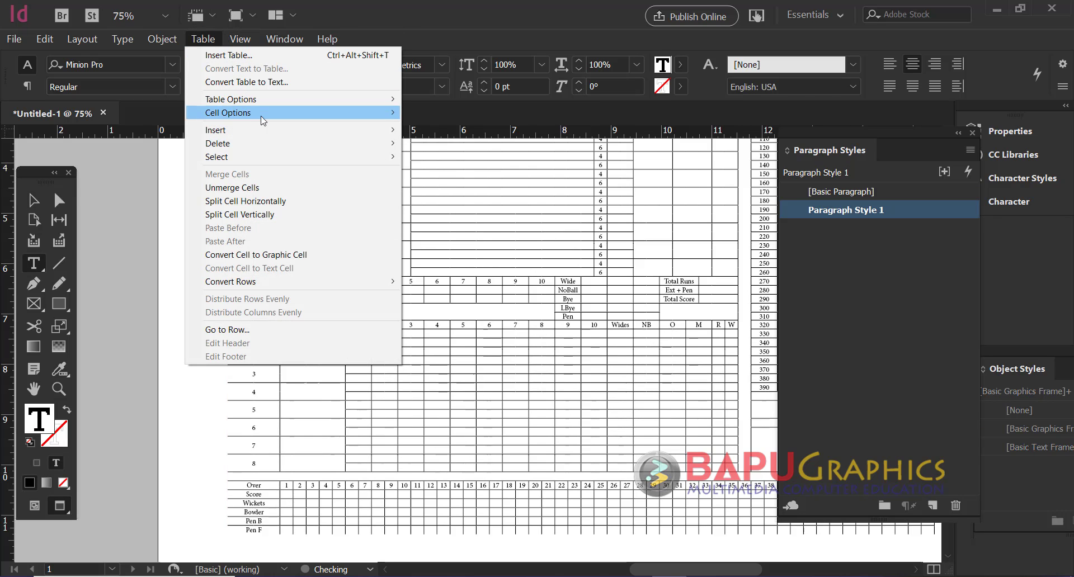
pyautogui.moveTo(260, 102)
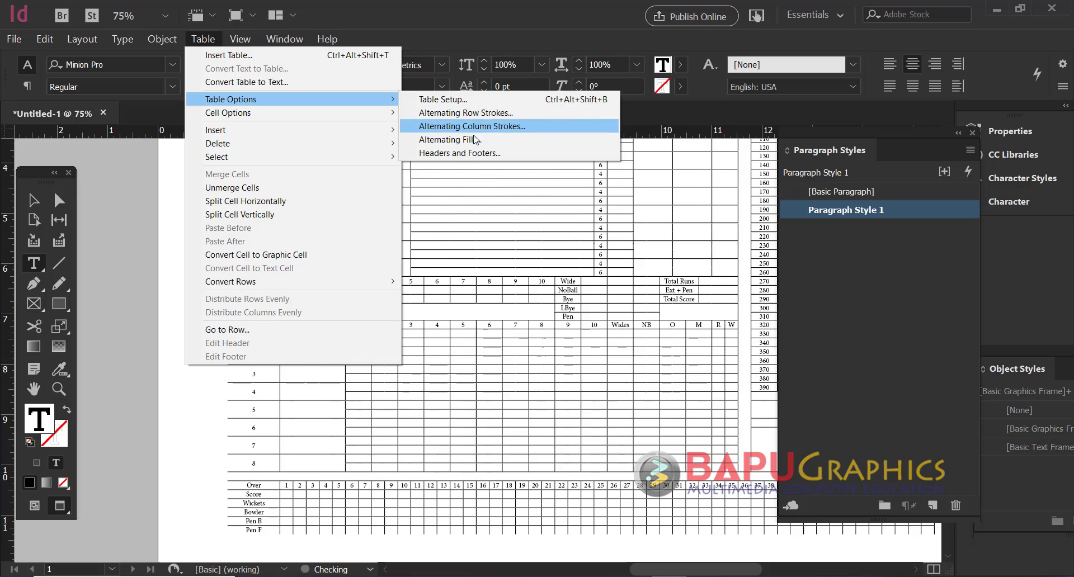
pyautogui.click(476, 99)
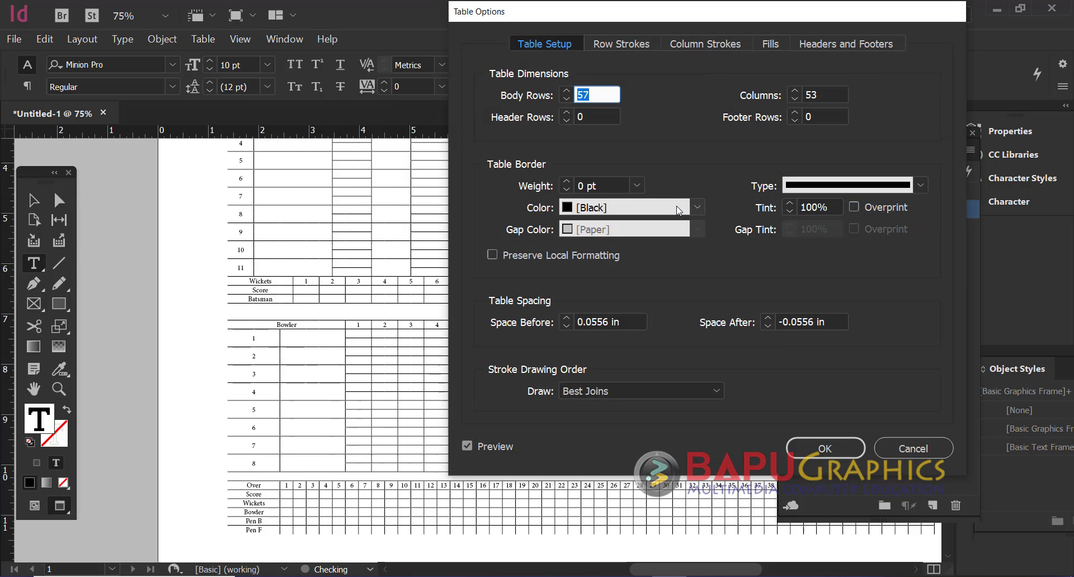
pyautogui.click(637, 186)
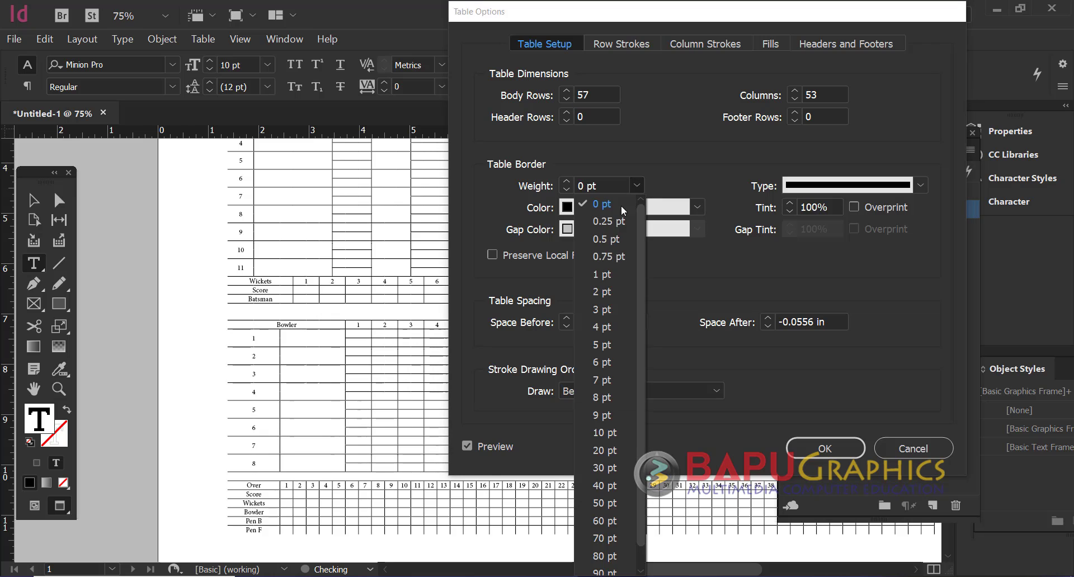
pyautogui.click(606, 274)
pyautogui.click(828, 451)
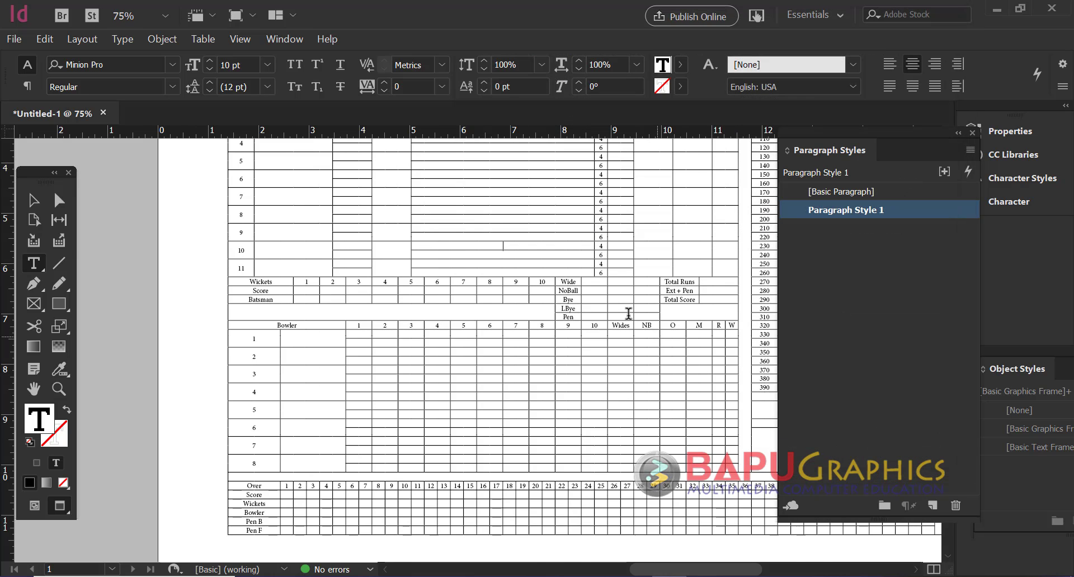
# Set the top stroke of the narrow spacer cells between the header boxes, from Home Club to Date, to 0 pt
pyautogui.scroll(3, 443, 288)
pyautogui.moveTo(325, 220); pyautogui.dragTo(326, 230)
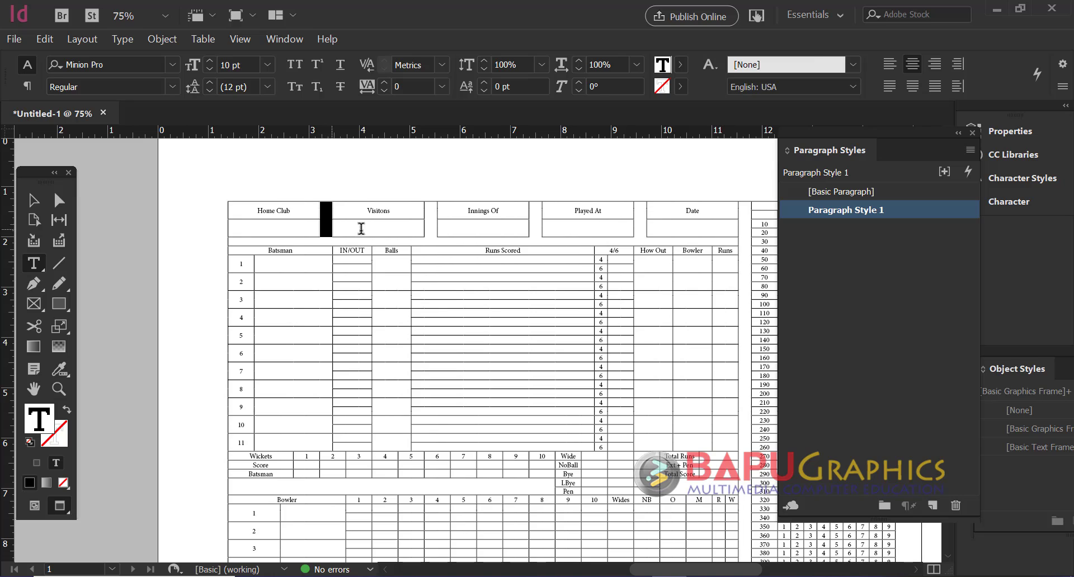
pyautogui.click(686, 65)
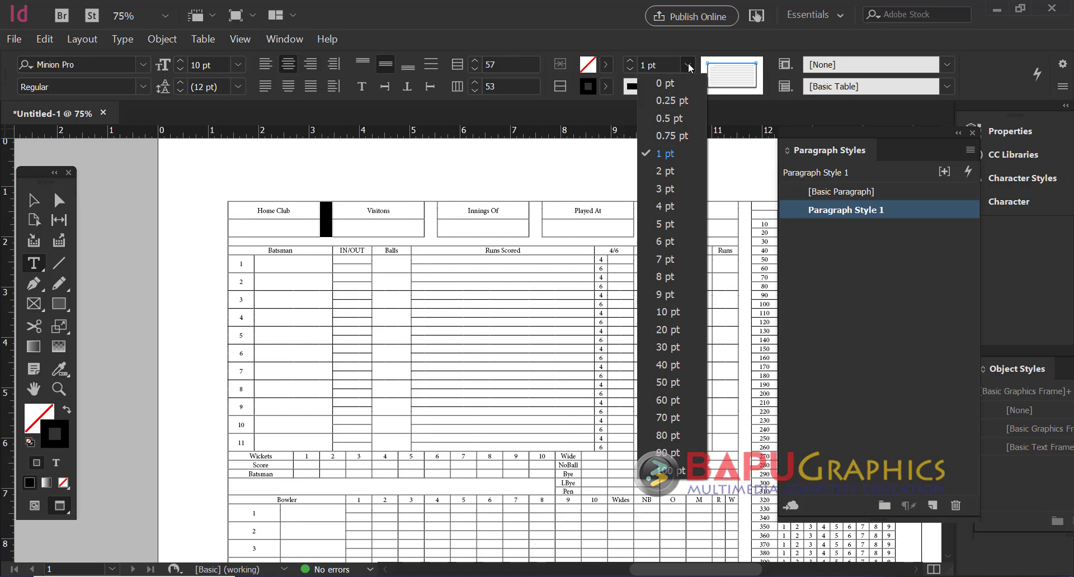
pyautogui.click(681, 84)
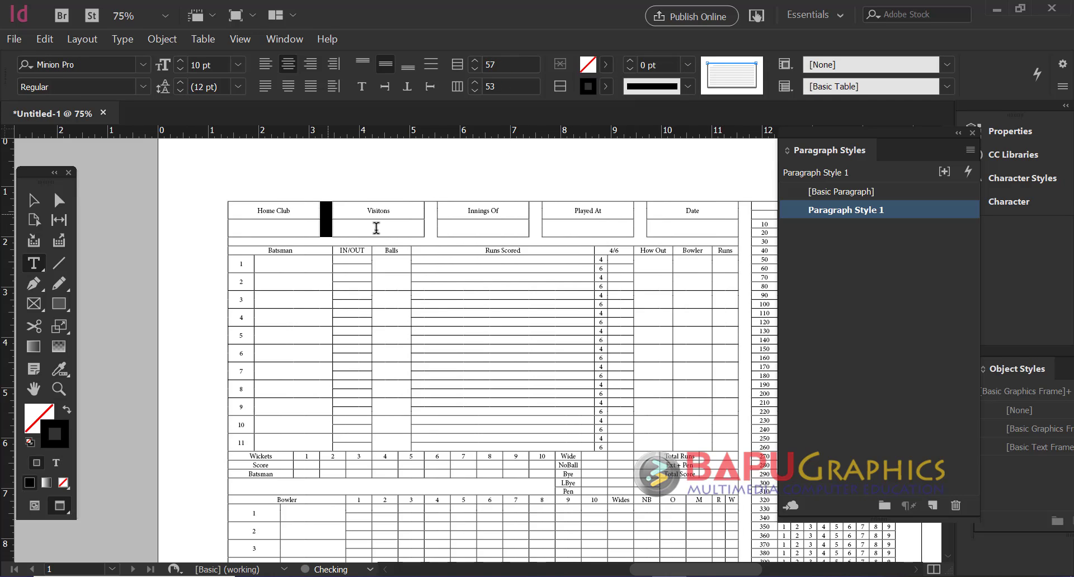
pyautogui.moveTo(435, 226); pyautogui.dragTo(434, 226)
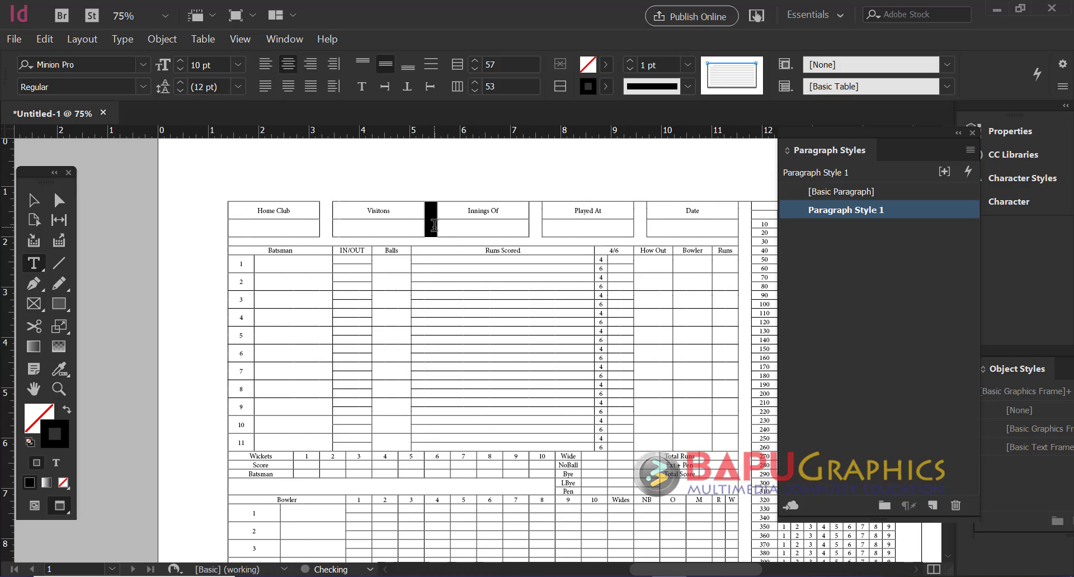
pyautogui.moveTo(535, 221); pyautogui.dragTo(540, 225)
pyautogui.click(643, 217)
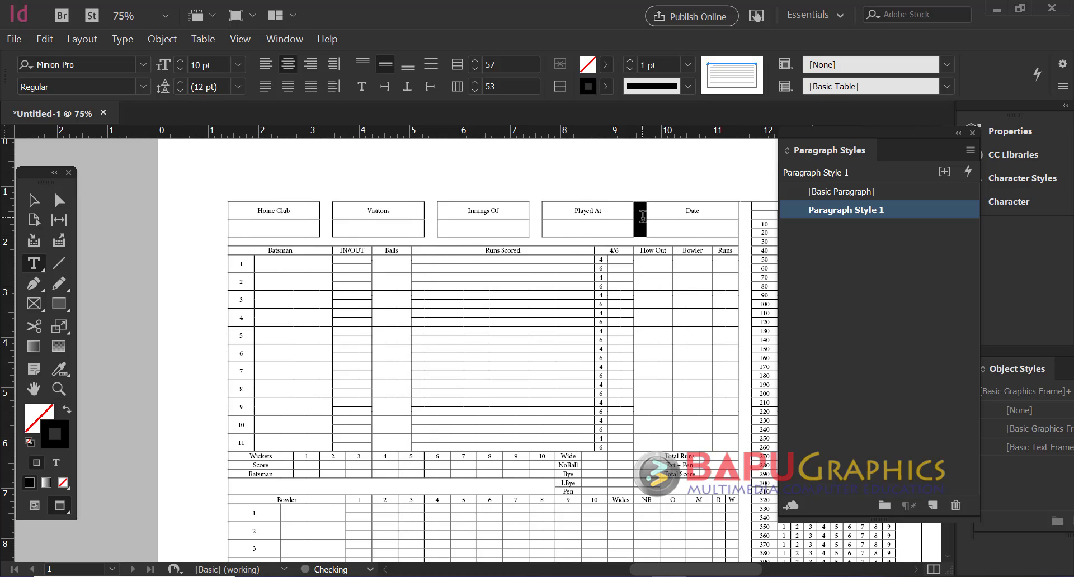
# Set the top stroke of the tall spacer column beside the Cumulative Run Tally to 0 pt
pyautogui.moveTo(745, 223); pyautogui.dragTo(776, 134)
pyautogui.click(690, 65)
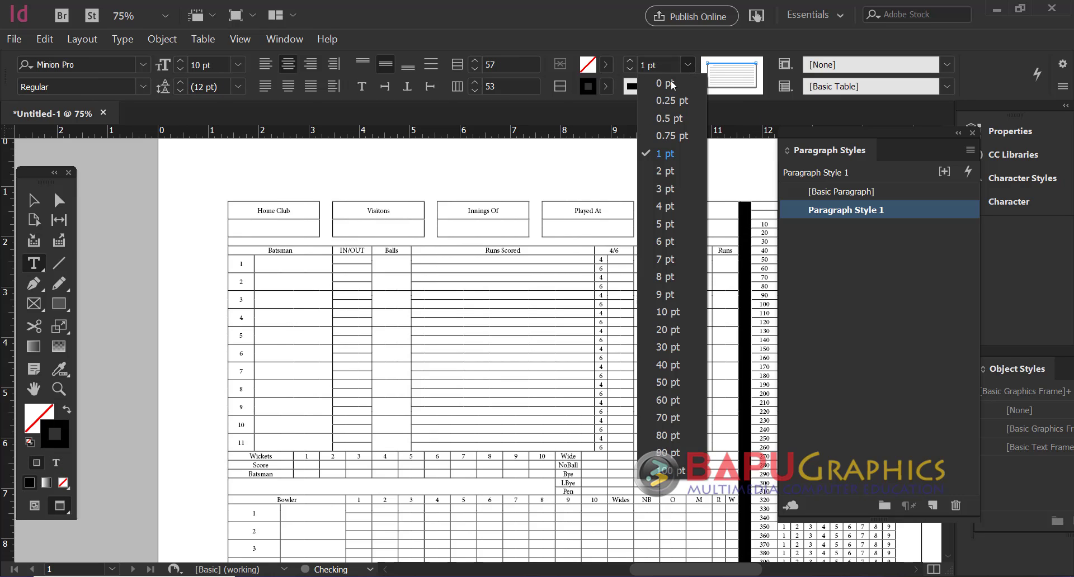
pyautogui.click(648, 83)
pyautogui.click(32, 200)
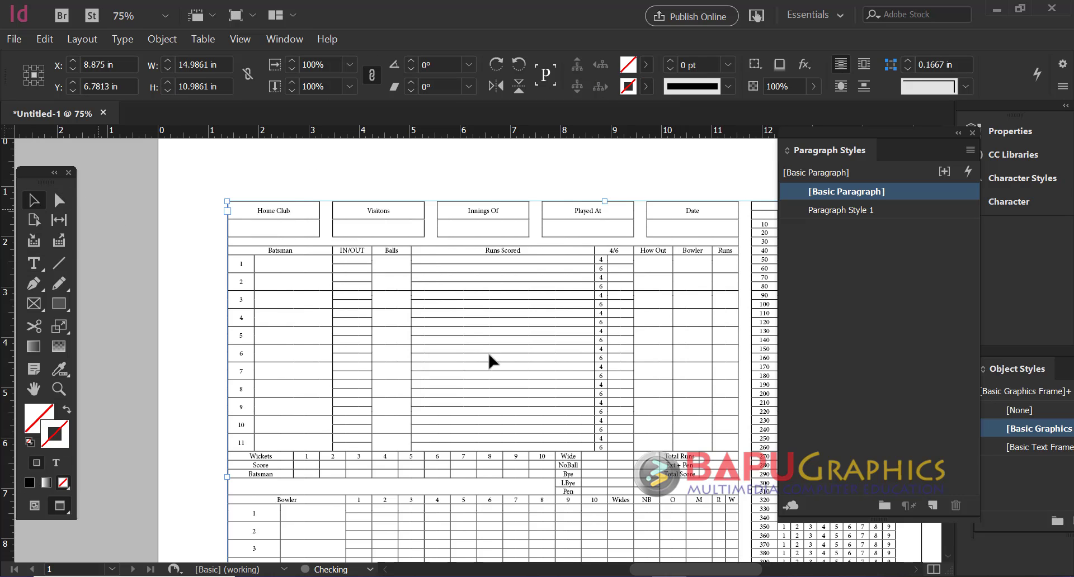
# Set the bottom end stroke of the tall spacer column between the batting and tally sections to 0 pt
pyautogui.scroll(-8, 439, 208)
pyautogui.hscroll(4, 506, 329)
pyautogui.scroll(-4, 549, 362)
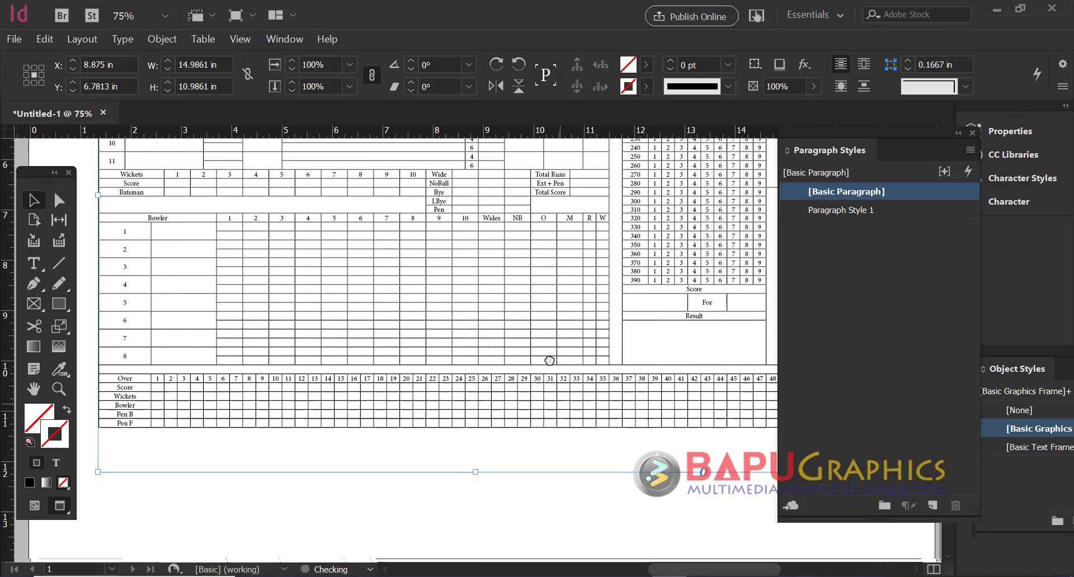
pyautogui.hscroll(2, 532, 355)
pyautogui.doubleClick(609, 317)
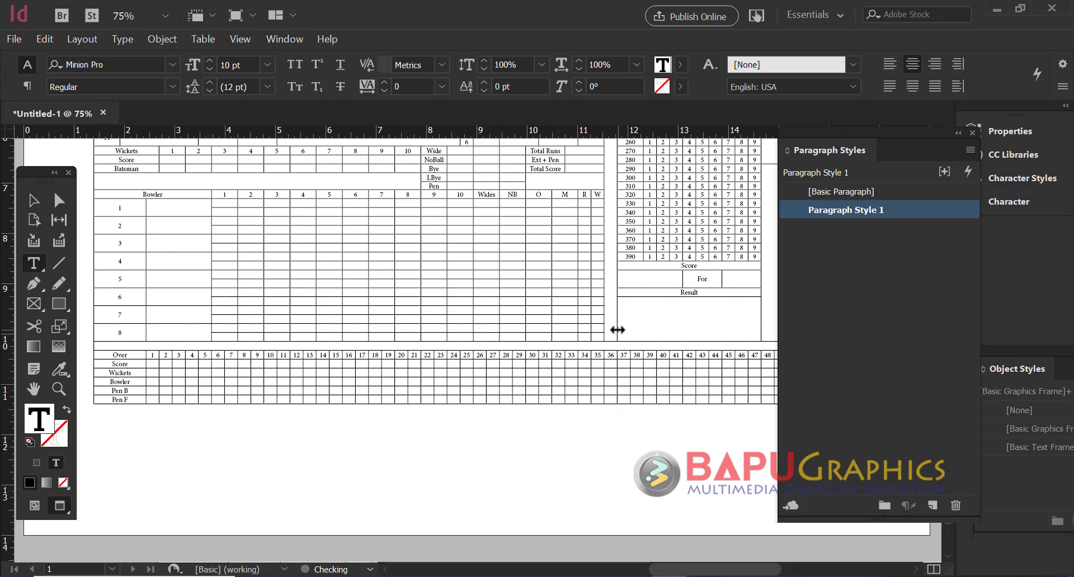
pyautogui.press('Escape')
pyautogui.scroll(8, 625, 271)
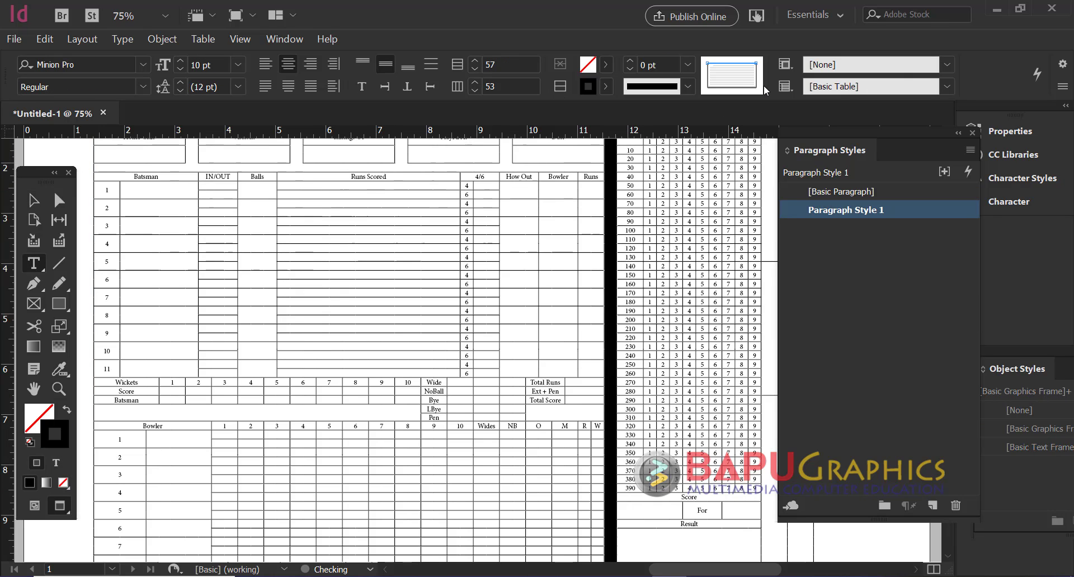
pyautogui.click(688, 64)
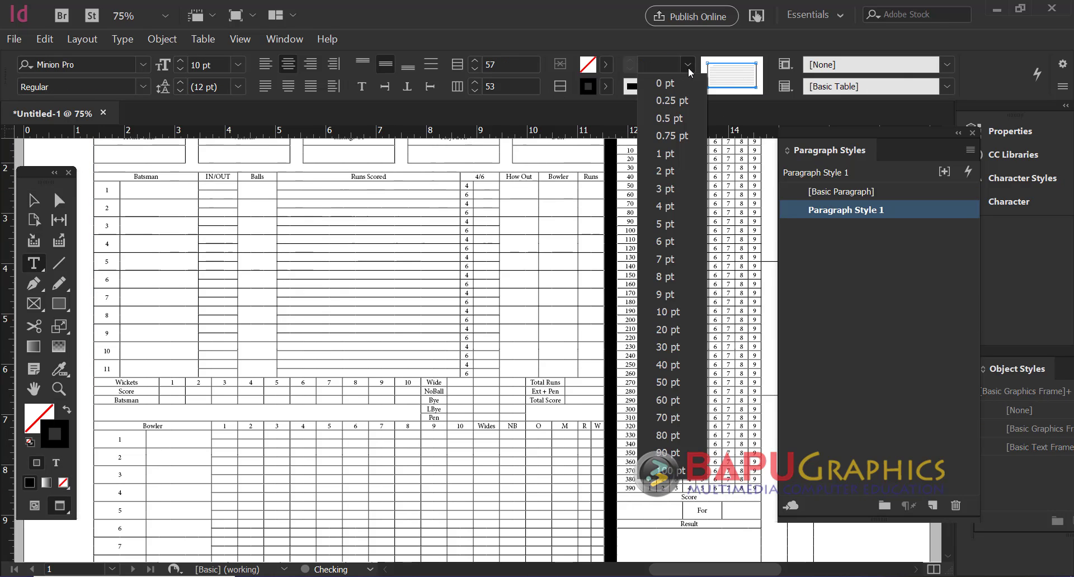
pyautogui.click(682, 77)
pyautogui.click(34, 199)
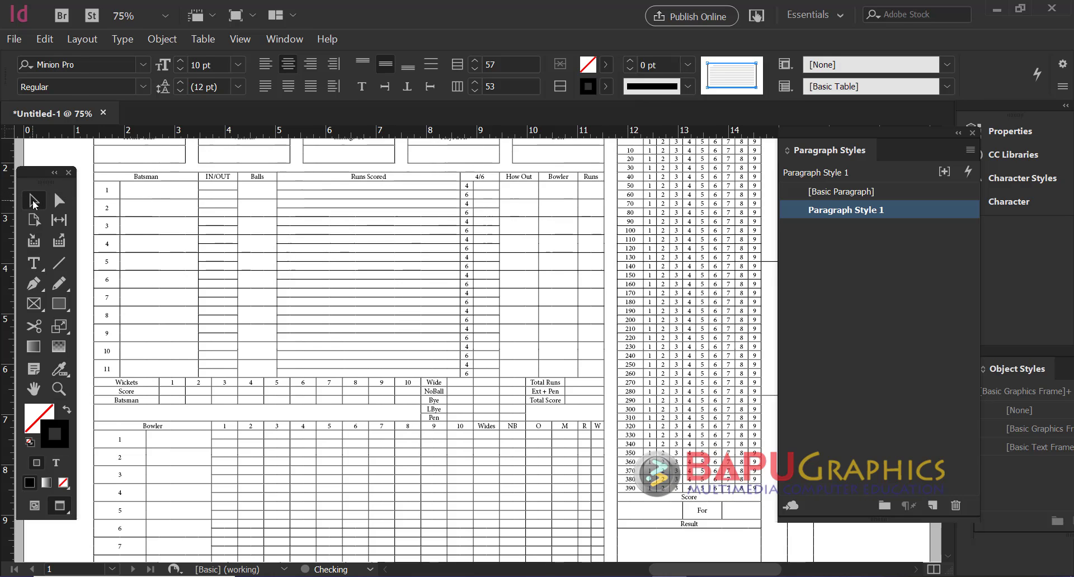
# Set the left and right end strokes of the horizontal spacer row above the Over grid to 0 pt
pyautogui.moveTo(575, 551); pyautogui.dragTo(534, 266)
pyautogui.moveTo(532, 304); pyautogui.dragTo(384, 362)
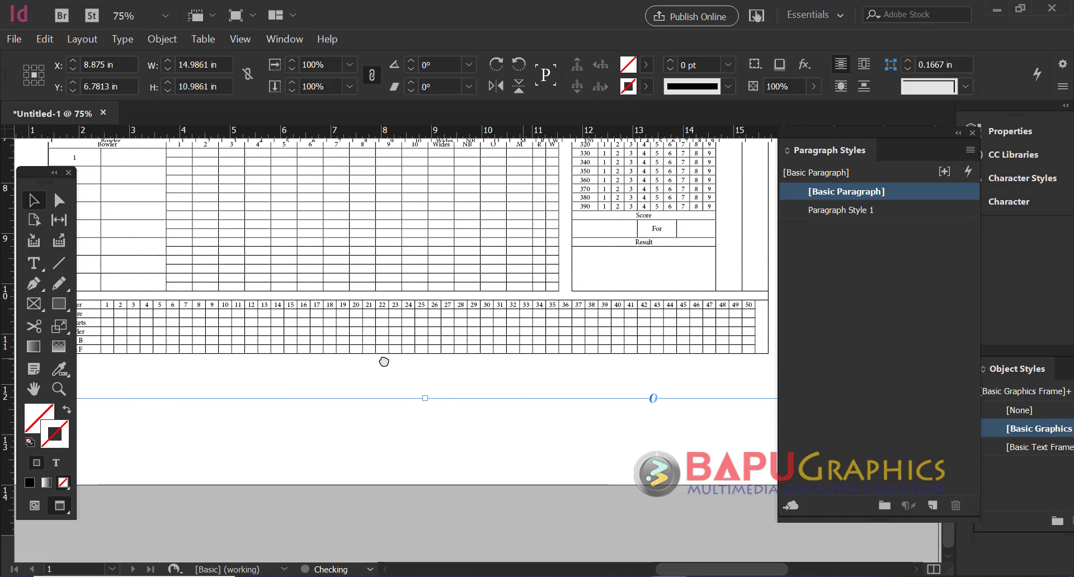
pyautogui.doubleClick(549, 294)
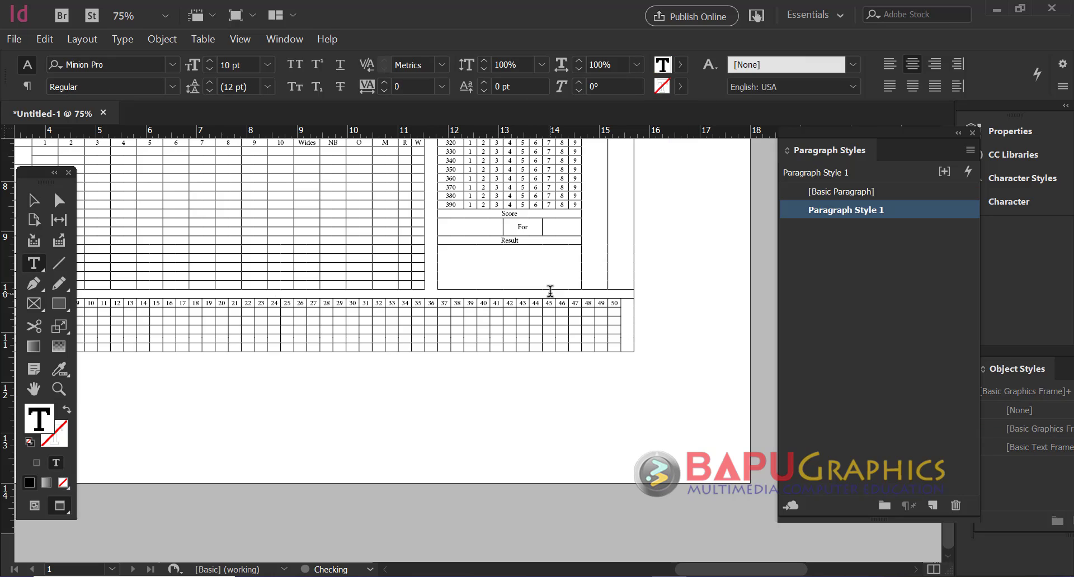
pyautogui.press('Escape')
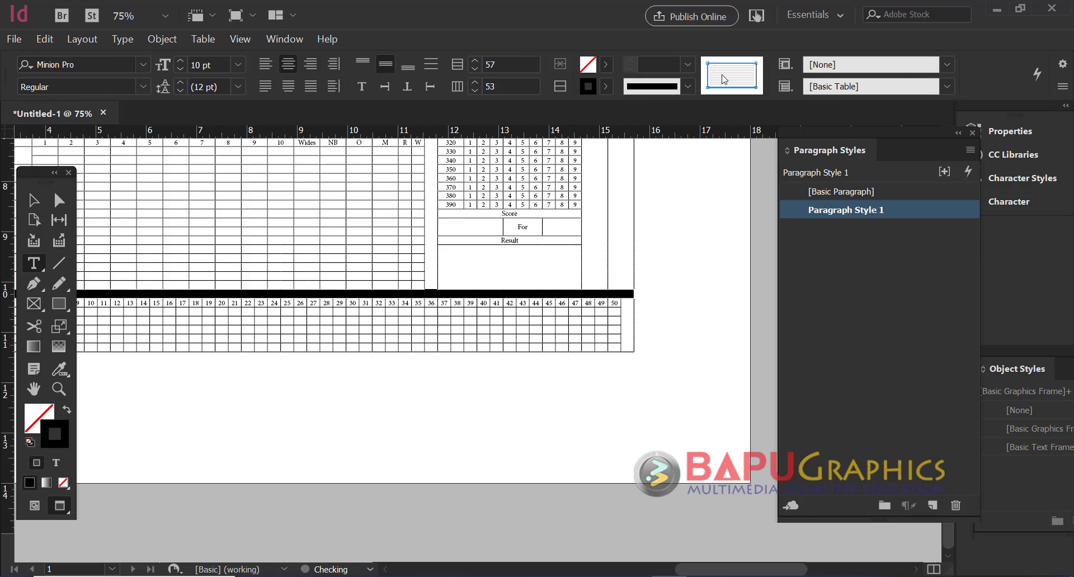
pyautogui.click(748, 69)
pyautogui.click(688, 65)
pyautogui.click(663, 85)
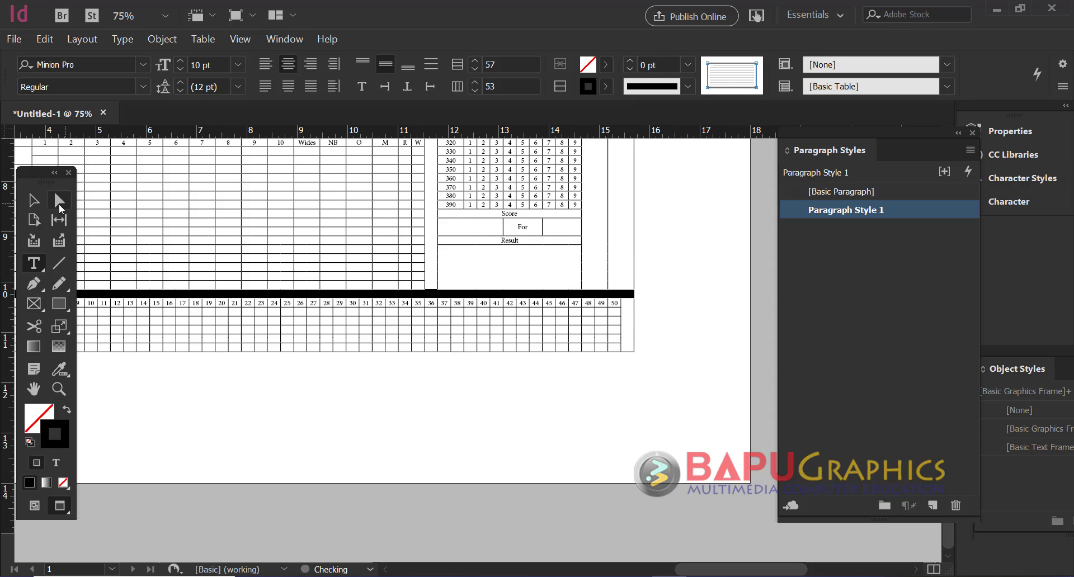
pyautogui.click(34, 200)
# Examine the whole scorecard, compare it with scorecard.jpg in Photoshop including the Captains and Umpires columns, and return to InDesign
pyautogui.click(412, 385)
pyautogui.moveTo(327, 427); pyautogui.dragTo(709, 403)
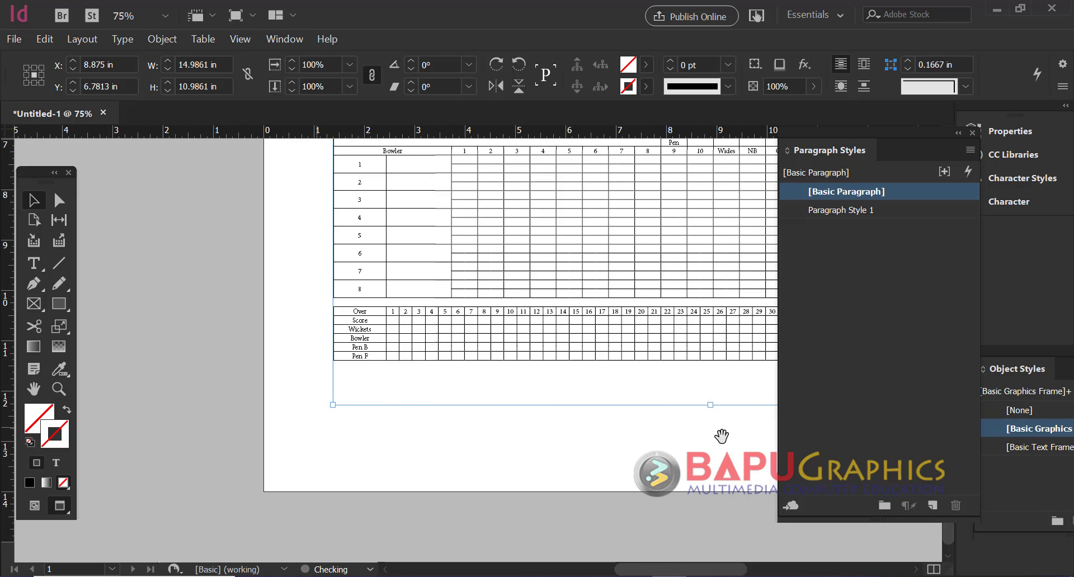
pyautogui.moveTo(621, 421); pyautogui.dragTo(539, 435)
pyautogui.click(505, 447)
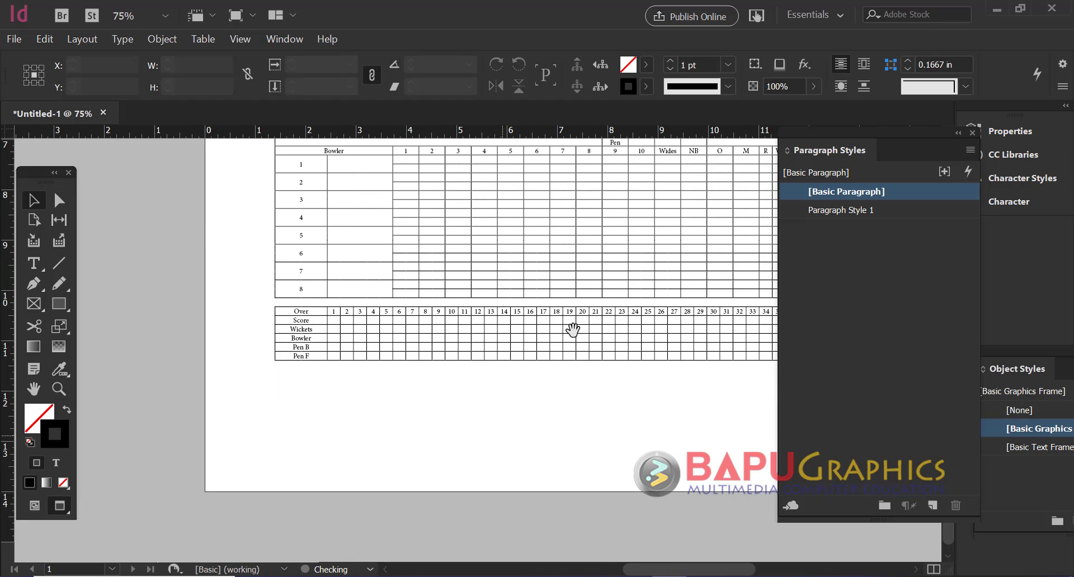
pyautogui.scroll(4, 467, 435)
pyautogui.hscroll(4, 467, 435)
pyautogui.click(497, 326)
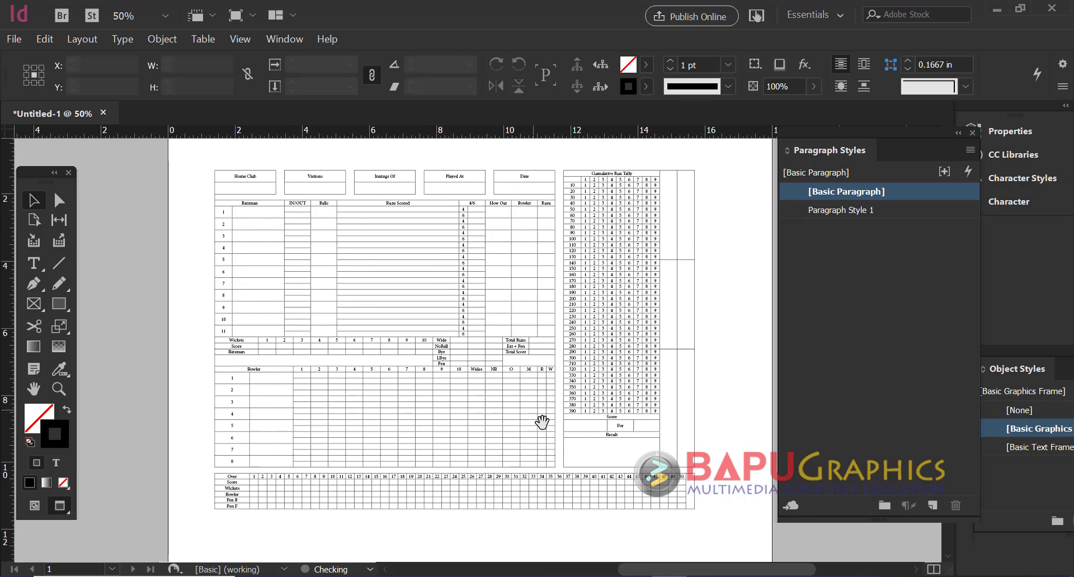
pyautogui.hotkey('alt', 'Tab')
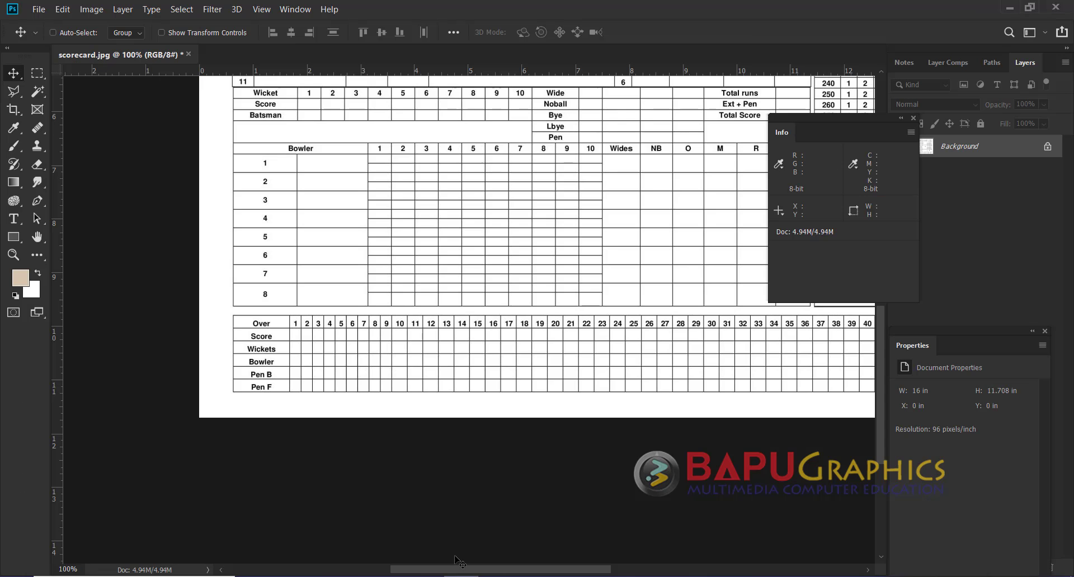
pyautogui.moveTo(515, 391)
pyautogui.mouseDown()
pyautogui.moveTo(446, 487)
pyautogui.moveTo(639, 480)
pyautogui.moveTo(681, 468)
pyautogui.mouseUp()
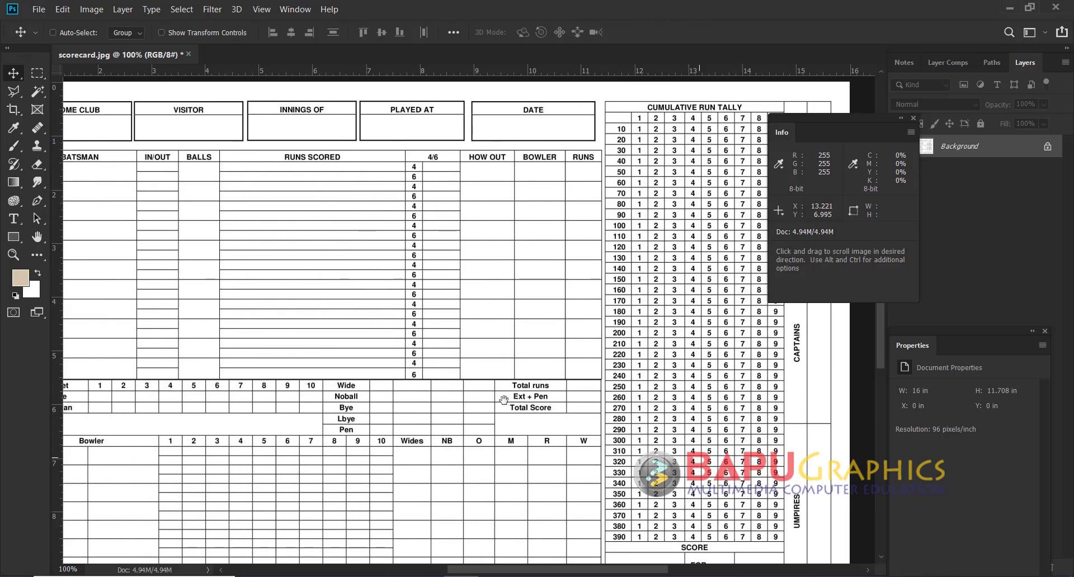
pyautogui.moveTo(504, 400)
pyautogui.mouseDown()
pyautogui.moveTo(565, 389)
pyautogui.moveTo(470, 384)
pyautogui.moveTo(487, 419)
pyautogui.moveTo(462, 425)
pyautogui.mouseUp()
pyautogui.moveTo(610, 491); pyautogui.dragTo(554, 447)
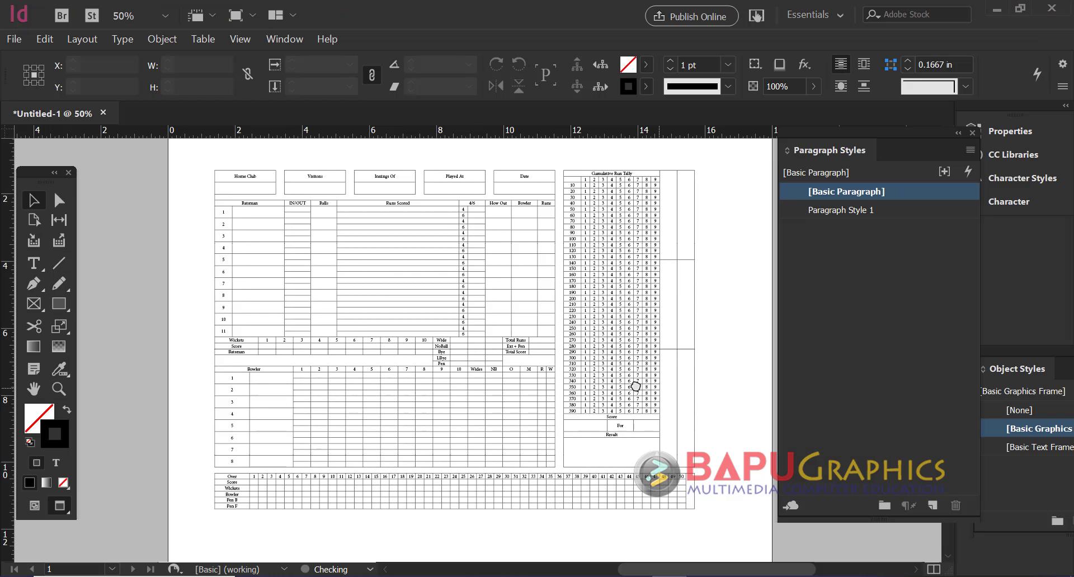
# Enter UMPIRES in the lower cell of the narrow column directly beside the Cumulative Run Tally
pyautogui.click(604, 379)
pyautogui.moveTo(578, 398); pyautogui.dragTo(489, 367)
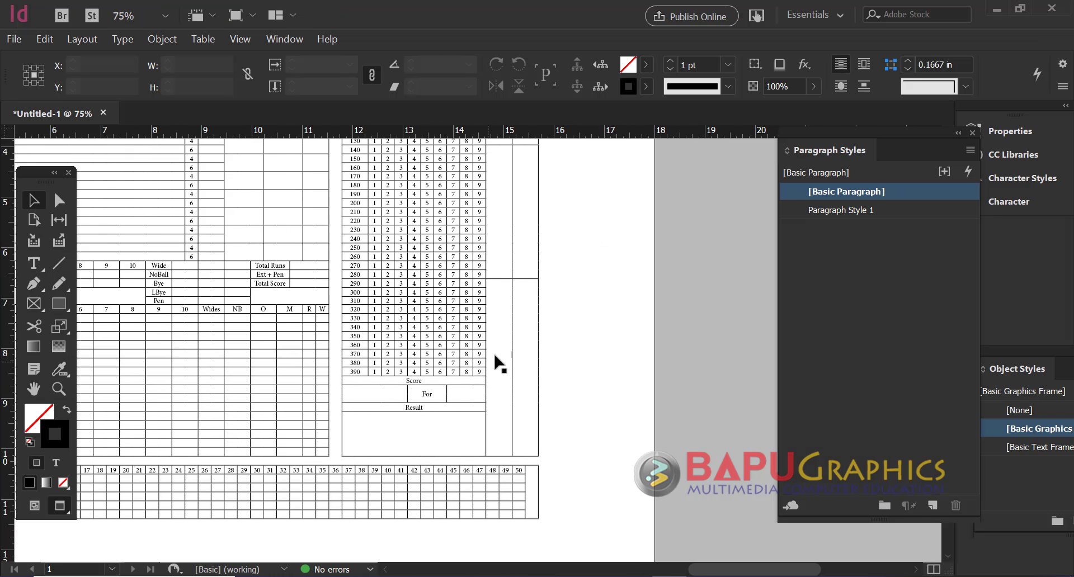
pyautogui.press('t')
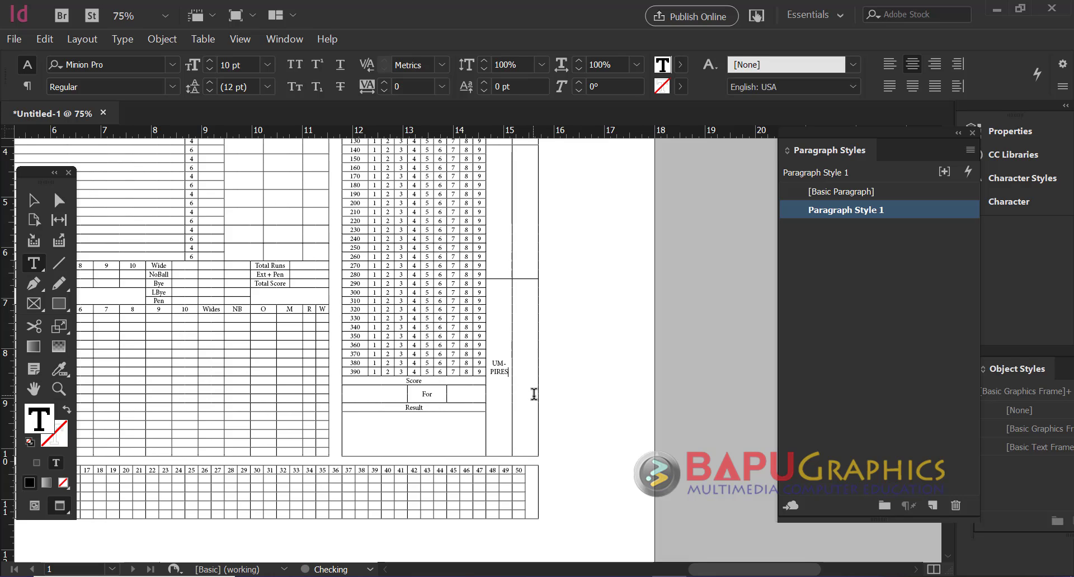
# Enter CAPTAINS in the middle cell and SCORERS in the upper cell of the narrow label column beside the Cumulative Run Tally
pyautogui.click(501, 213)
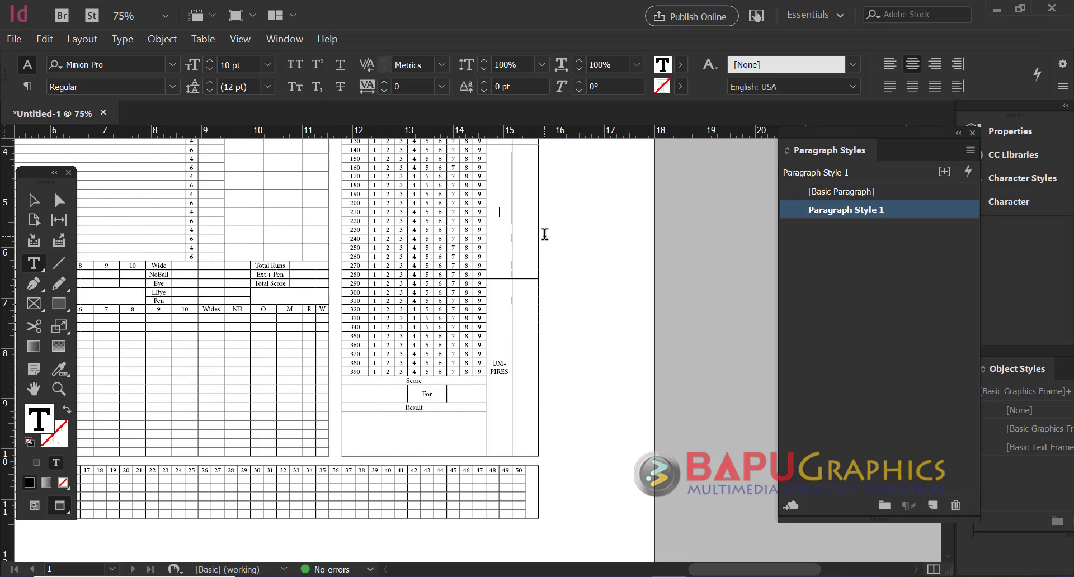
pyautogui.write('CAPTAINS')
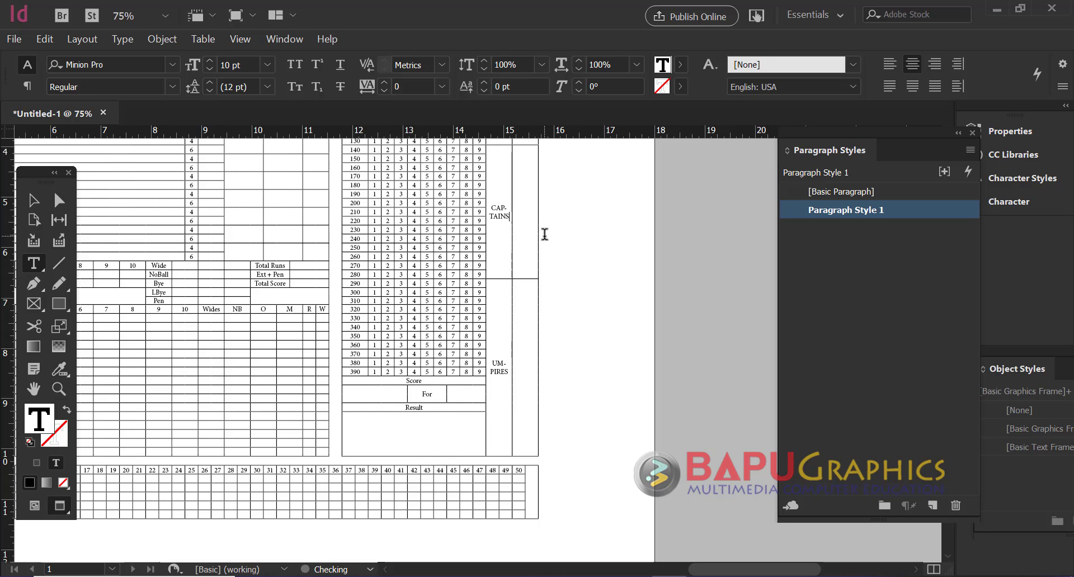
pyautogui.scroll(5, 544, 234)
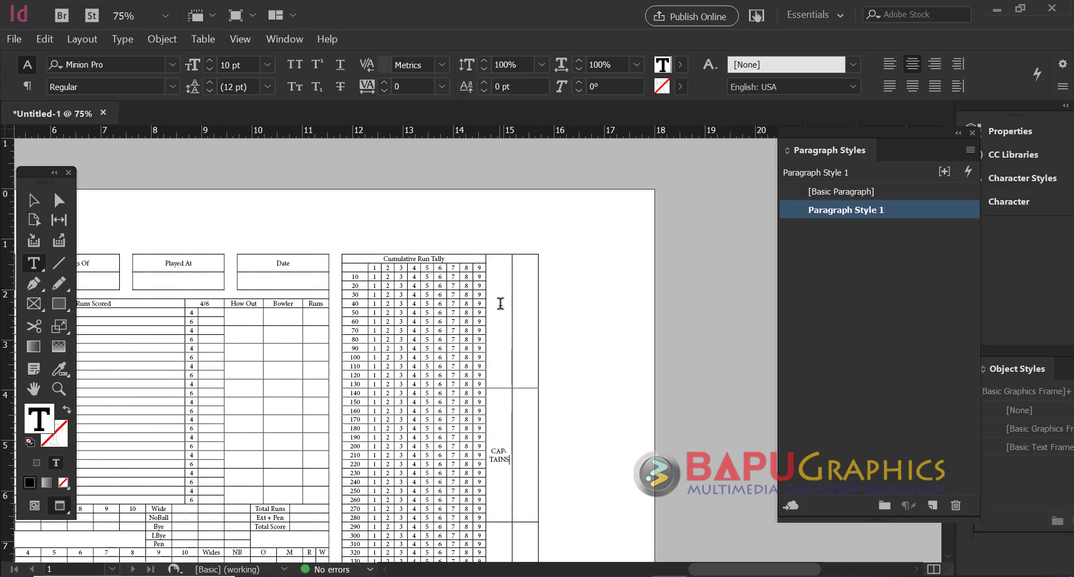
pyautogui.click(501, 304)
pyautogui.write('SCOR')
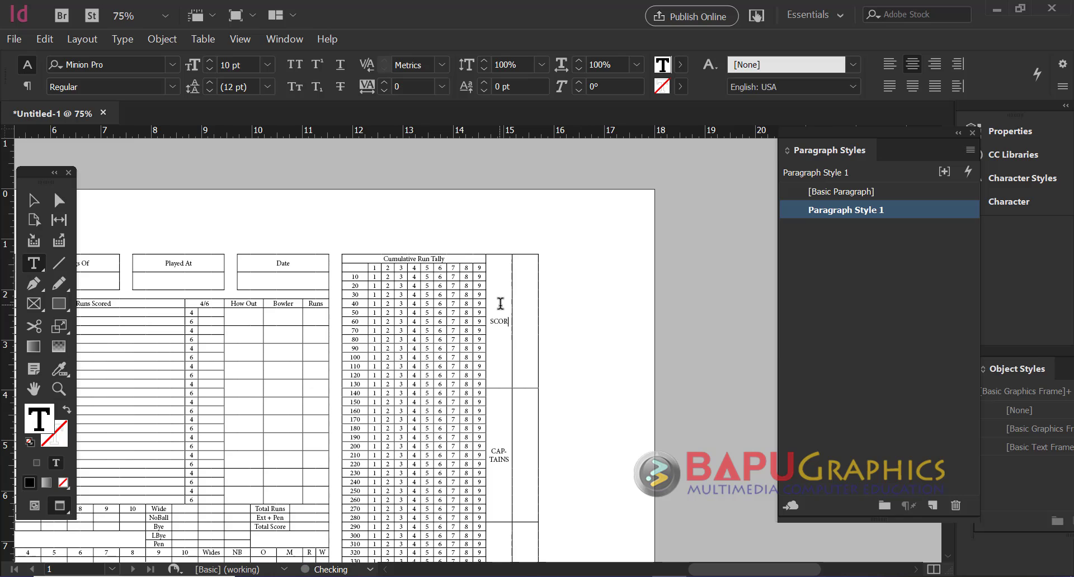
pyautogui.write('ERS')
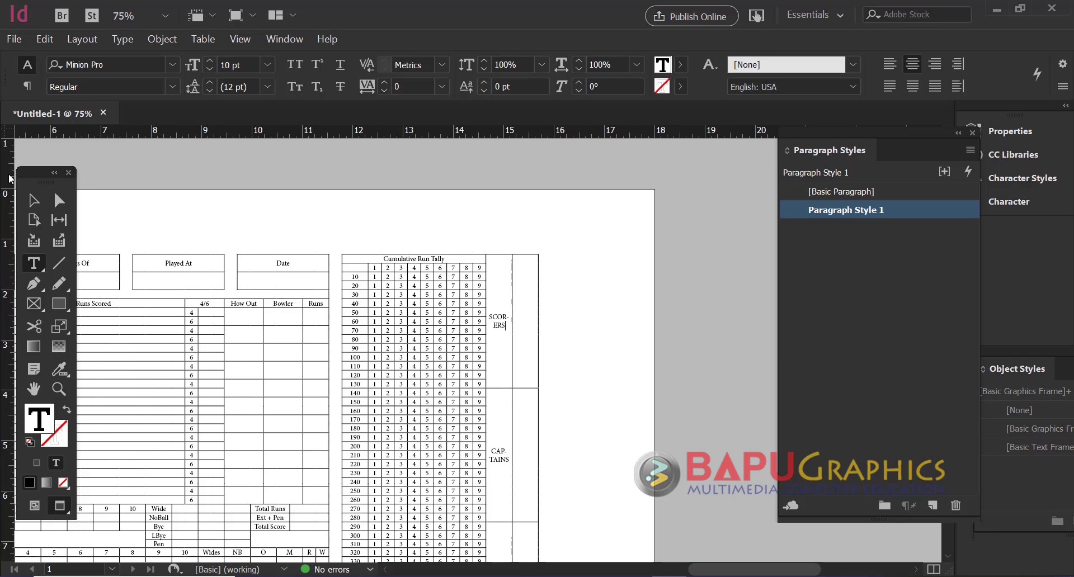
pyautogui.press('Escape')
# Rotate the text in the SCORERS, CAPTAINS and UMPIRES cells by 270° through the cell text options
pyautogui.keyDown('ctrl'); pyautogui.click(523, 348); pyautogui.keyUp('ctrl')
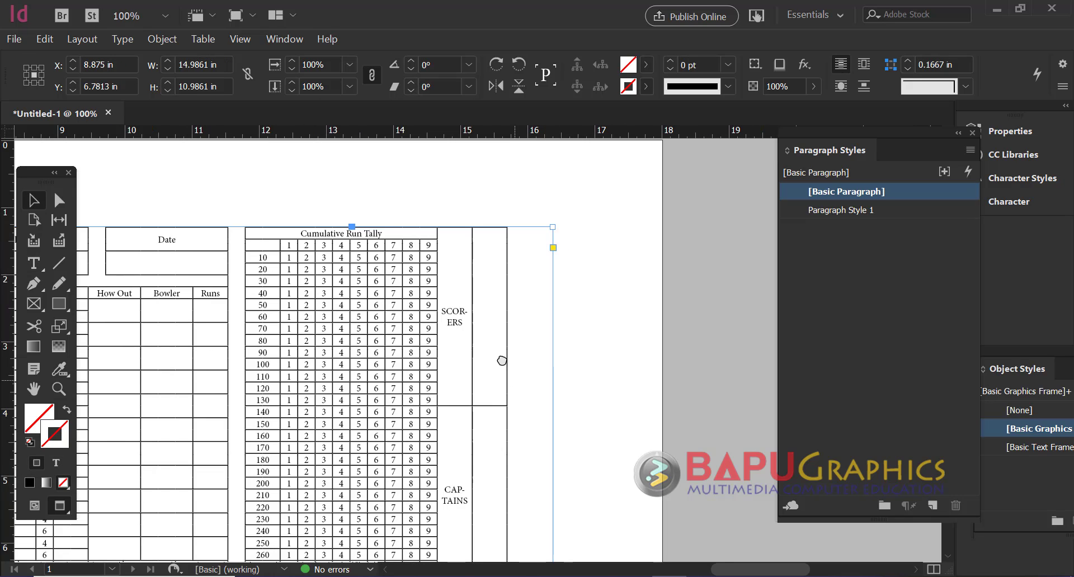
pyautogui.doubleClick(455, 316)
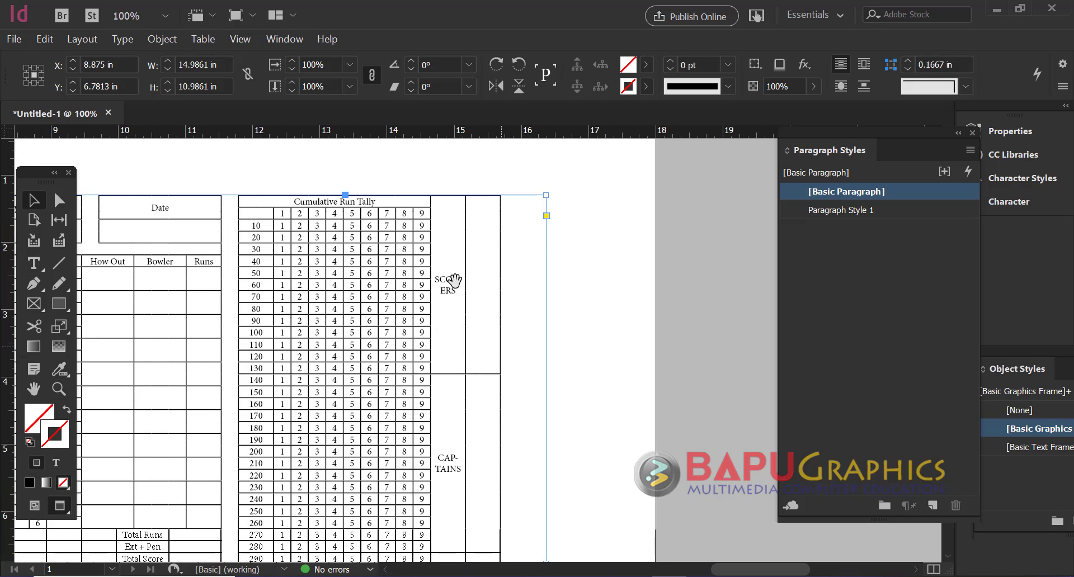
pyautogui.click(447, 193)
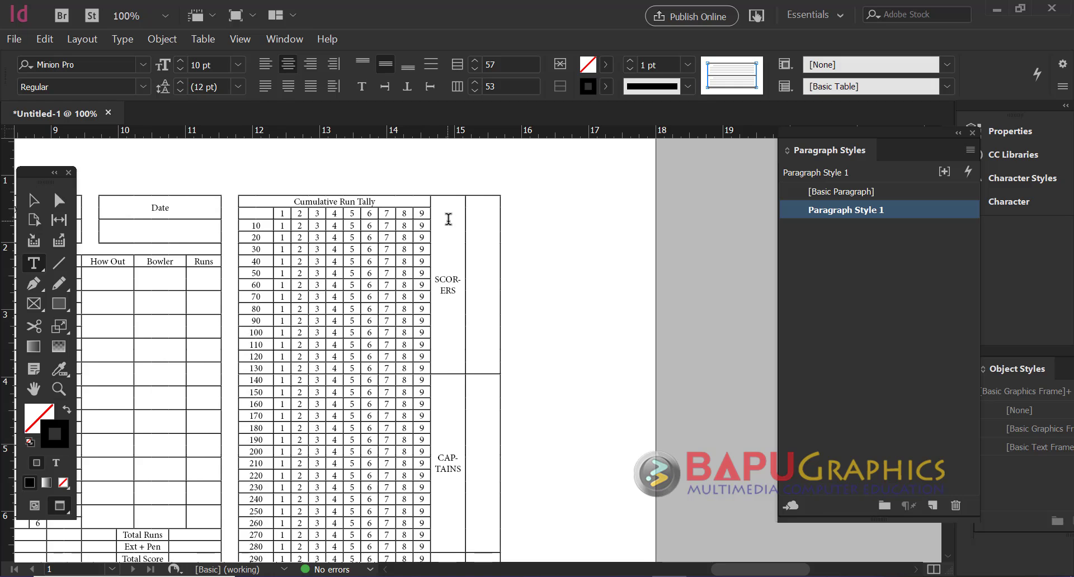
pyautogui.moveTo(448, 219); pyautogui.dragTo(440, 438)
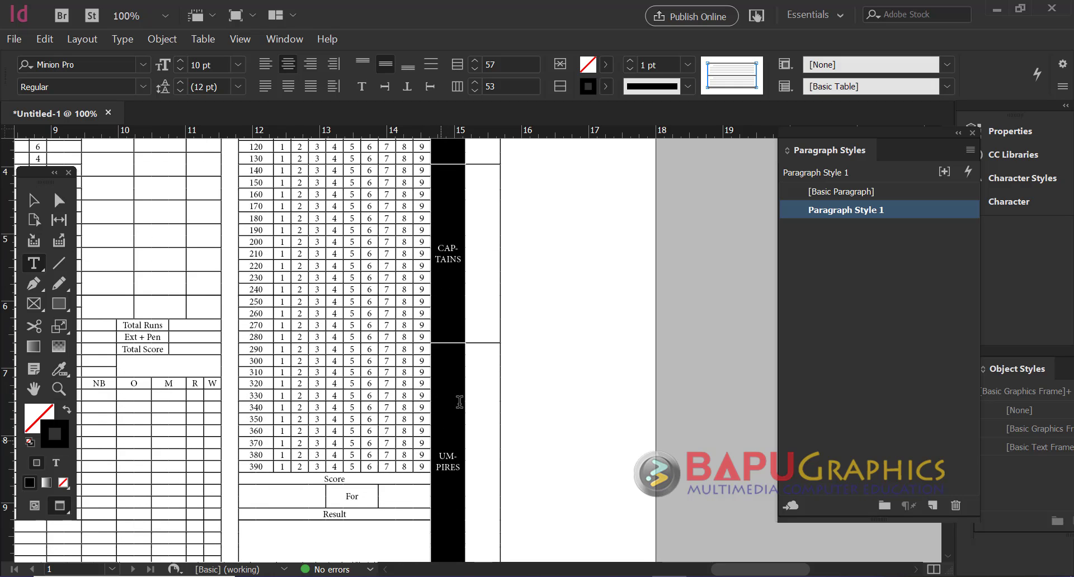
pyautogui.click(194, 38)
pyautogui.moveTo(330, 118)
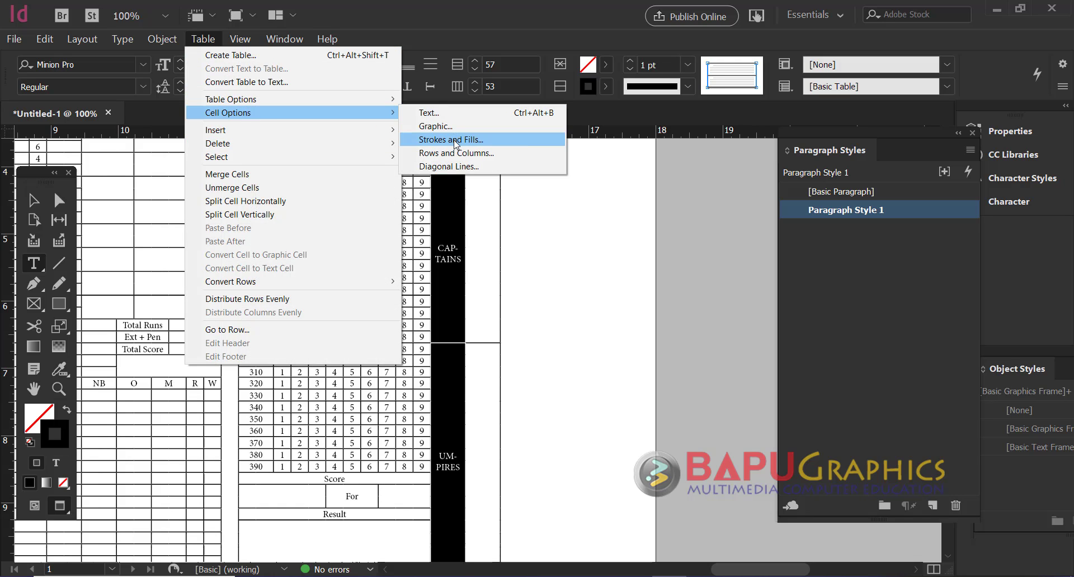
pyautogui.click(455, 112)
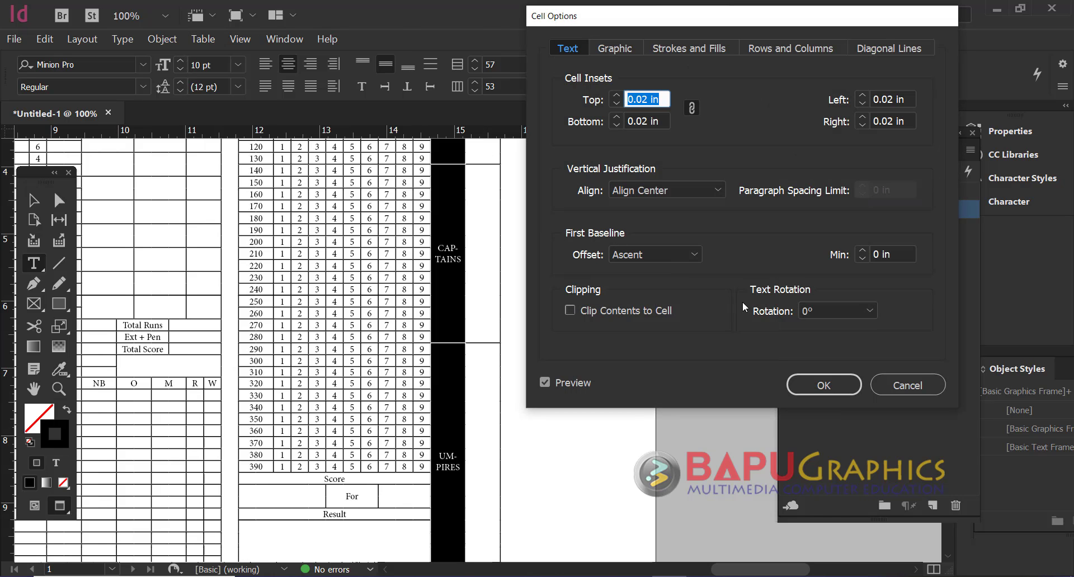
pyautogui.click(861, 309)
pyautogui.click(843, 338)
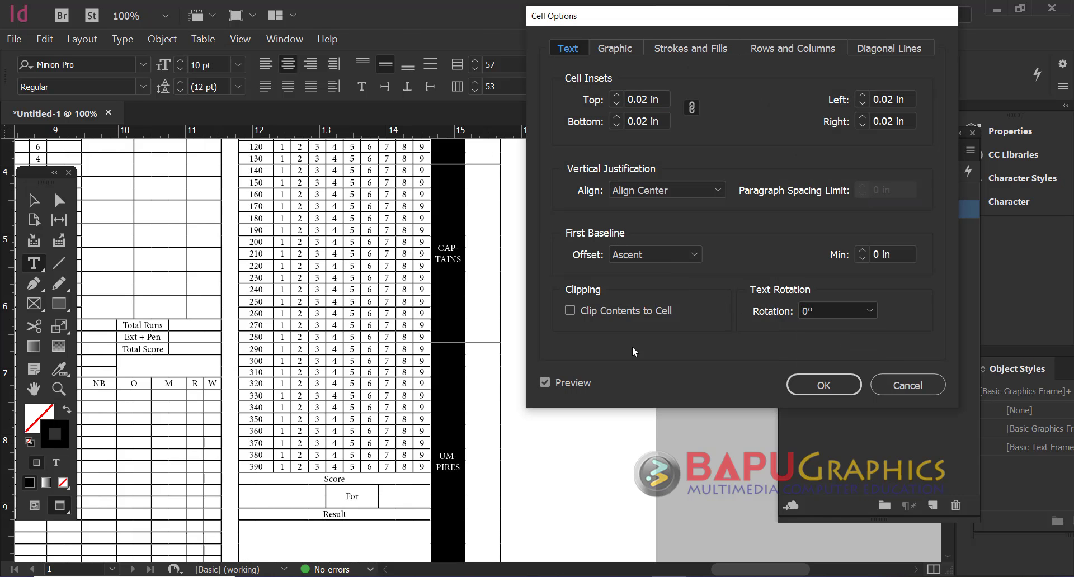
pyautogui.click(819, 307)
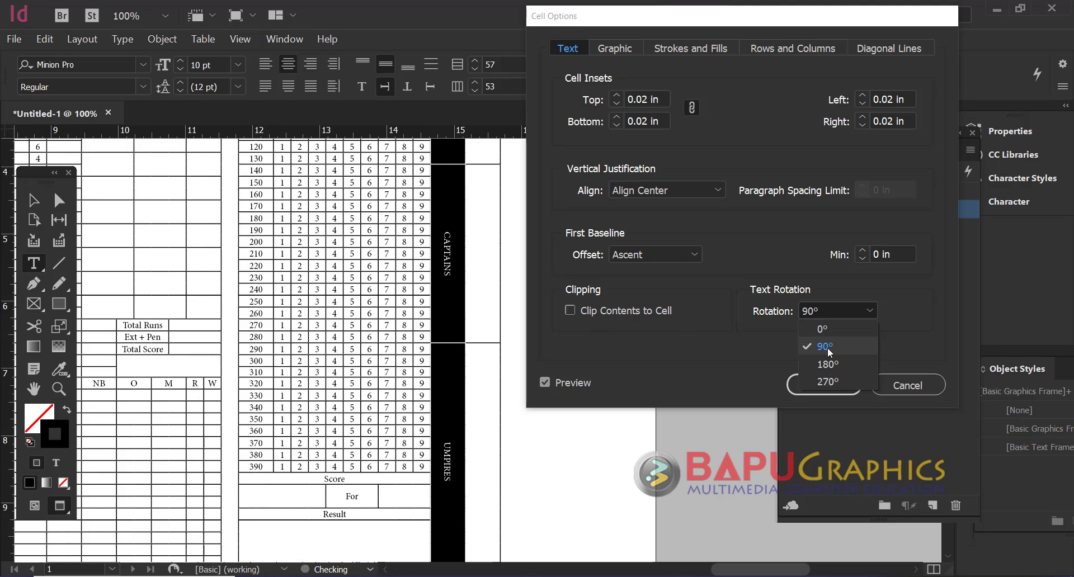
pyautogui.click(827, 373)
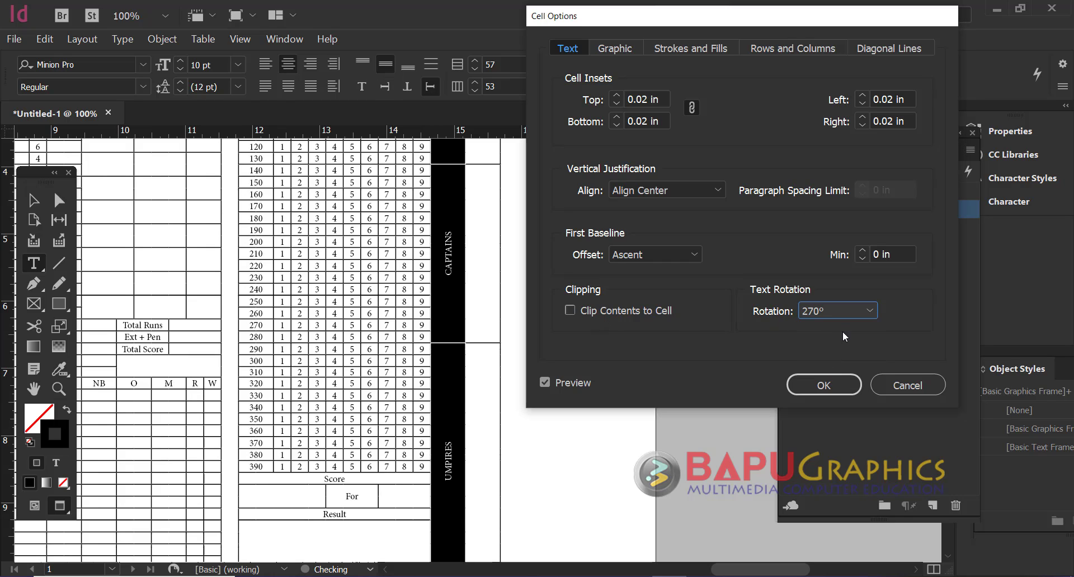
pyautogui.click(837, 375)
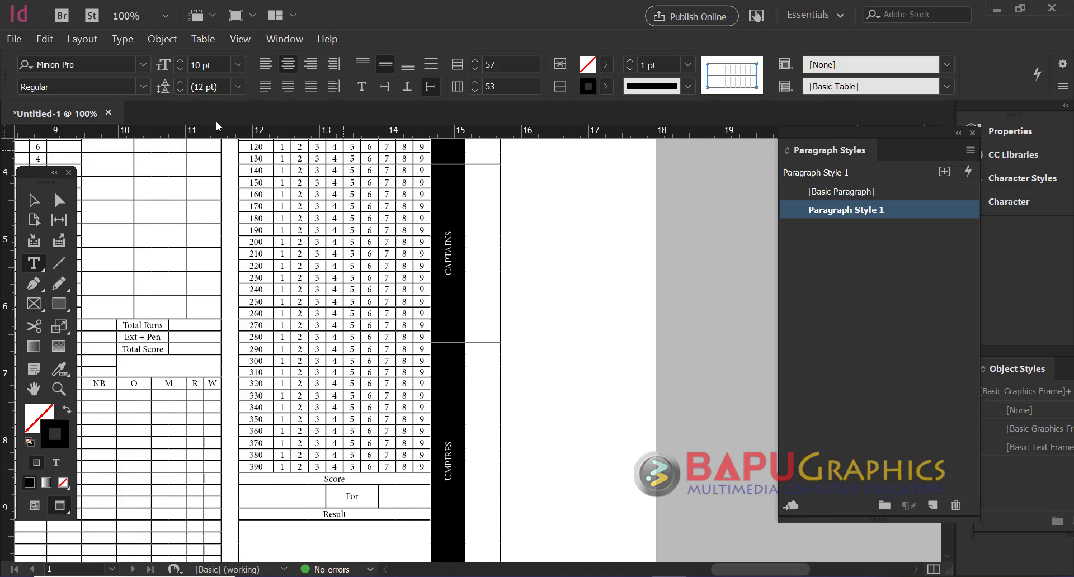
# Set the font size of the SCORERS, CAPTAINS and UMPIRES labels to 14 pt and deselect the cells
pyautogui.click(237, 65)
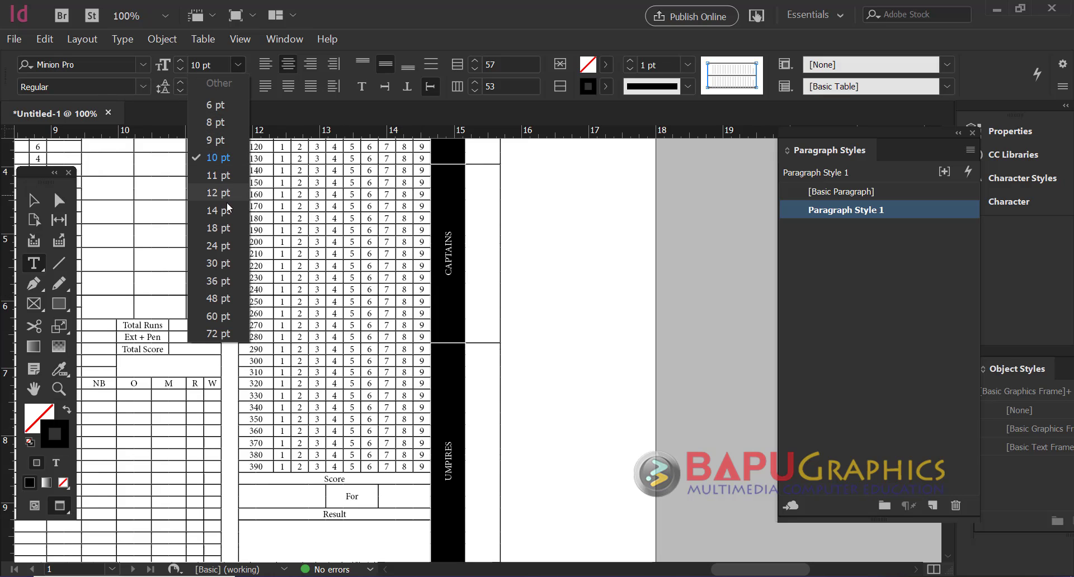
pyautogui.click(231, 229)
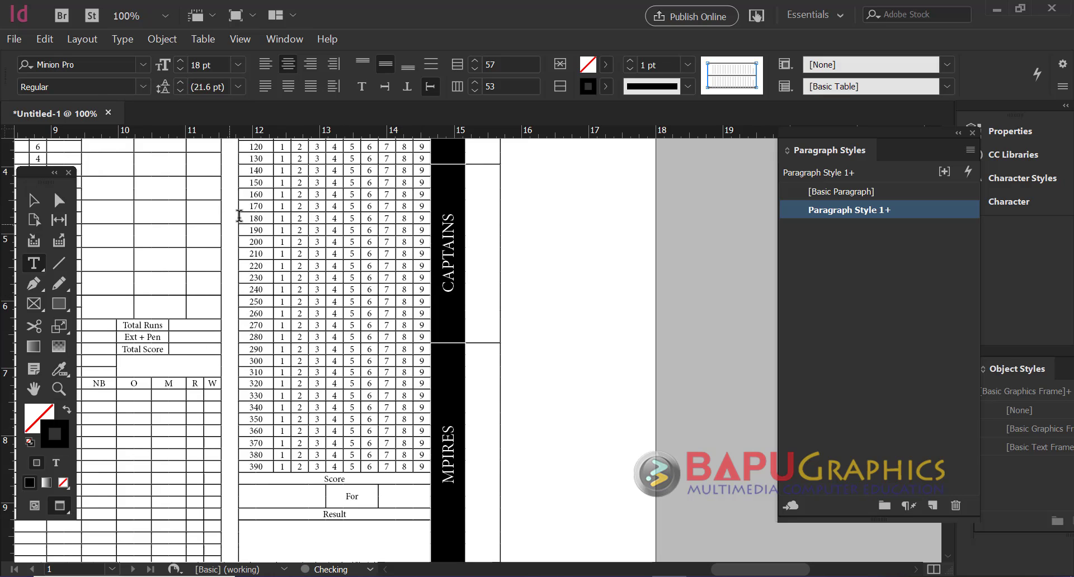
pyautogui.click(238, 68)
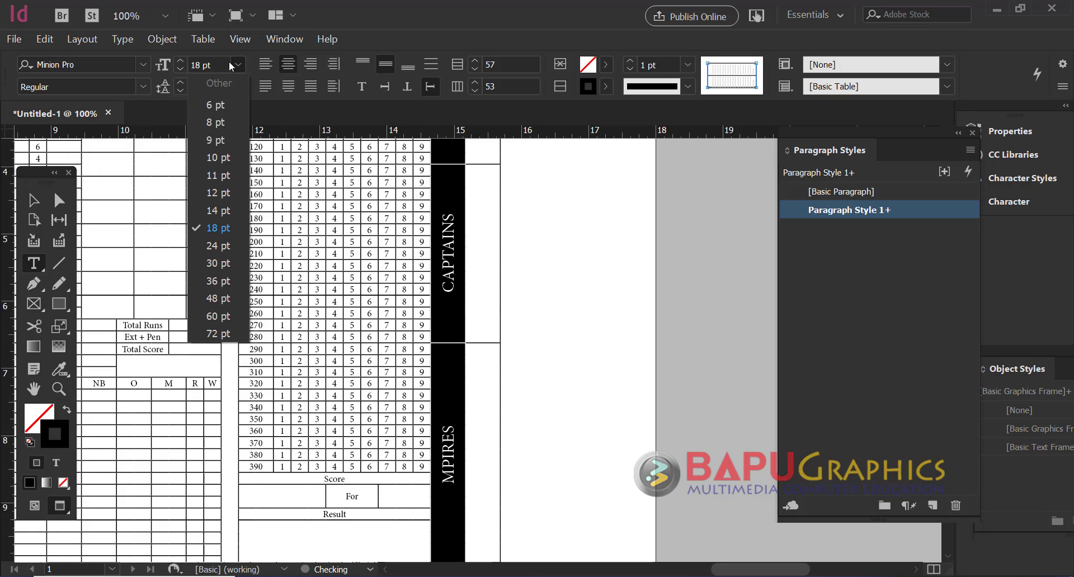
pyautogui.press('Escape')
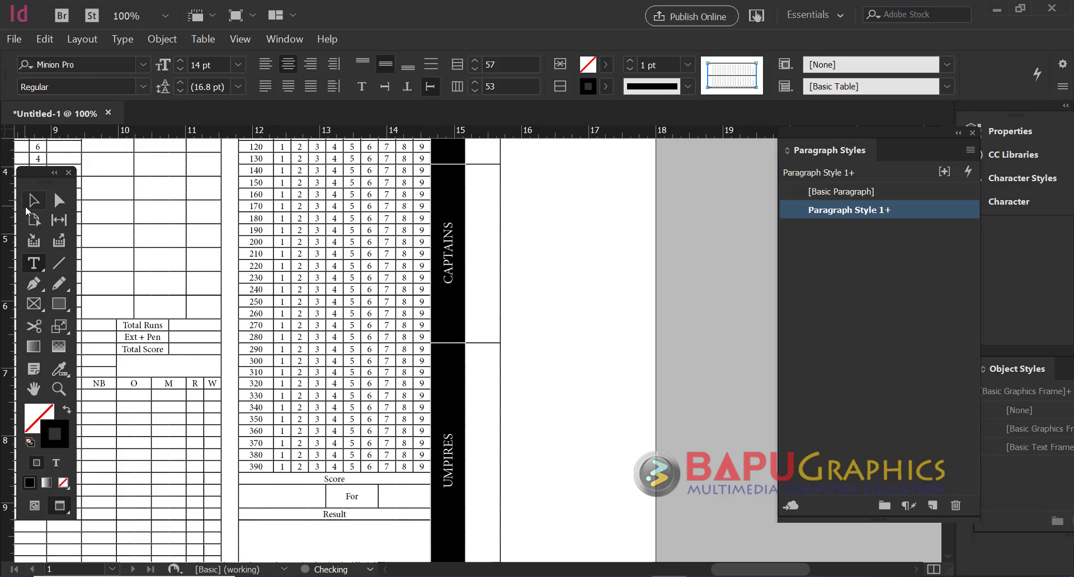
pyautogui.click(25, 206)
pyautogui.click(581, 326)
pyautogui.keyDown('ctrl'); pyautogui.keyDown('alt'); pyautogui.click(506, 314); pyautogui.keyUp('alt'); pyautogui.keyUp('ctrl')
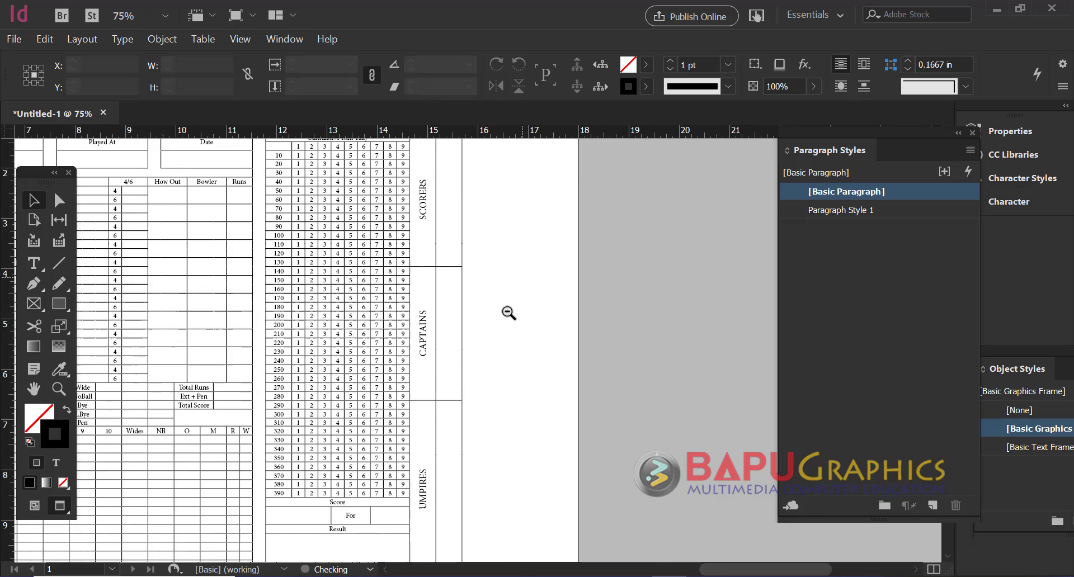
pyautogui.keyDown('ctrl'); pyautogui.keyDown('alt'); pyautogui.click(482, 328); pyautogui.keyUp('alt'); pyautogui.keyUp('ctrl')
pyautogui.moveTo(415, 392); pyautogui.dragTo(579, 316)
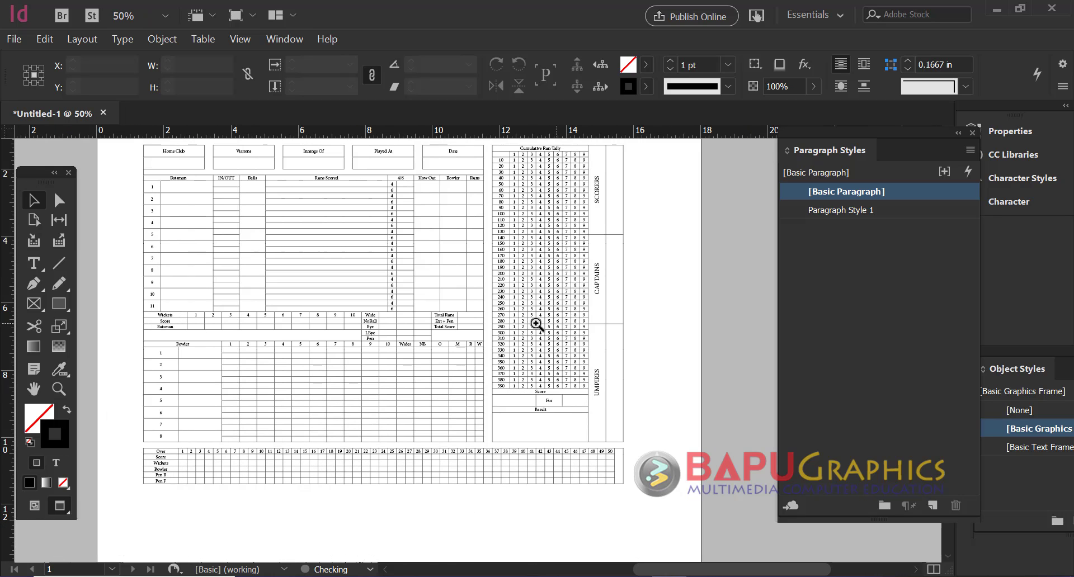
# Set the top, bottom and outer side strokes of the blank column after over 50 to 0 pt, leaving out the edge shared with the grid
pyautogui.moveTo(585, 418); pyautogui.dragTo(600, 296)
pyautogui.keyDown('ctrl'); pyautogui.click(618, 343); pyautogui.keyUp('ctrl')
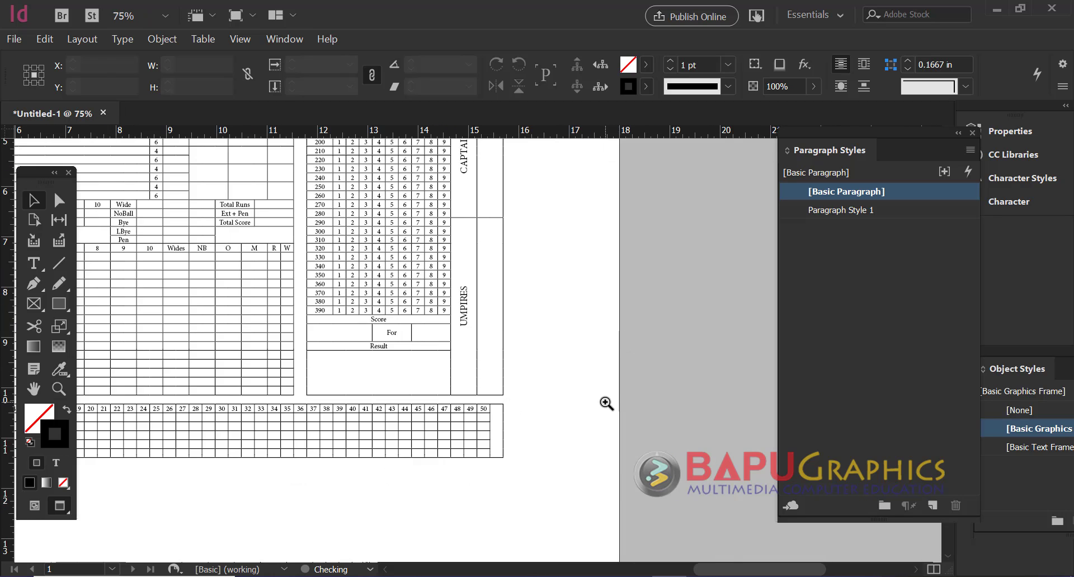
pyautogui.keyDown('ctrl'); pyautogui.click(606, 403); pyautogui.keyUp('ctrl')
pyautogui.moveTo(442, 392); pyautogui.dragTo(501, 352)
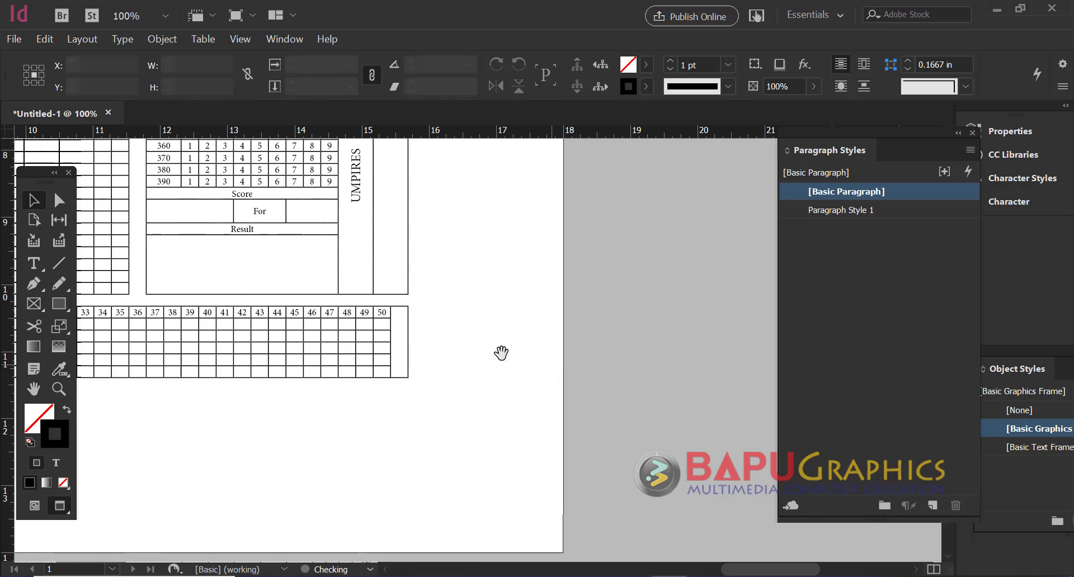
pyautogui.doubleClick(403, 329)
pyautogui.press('Escape')
pyautogui.scroll(-10, 401, 407)
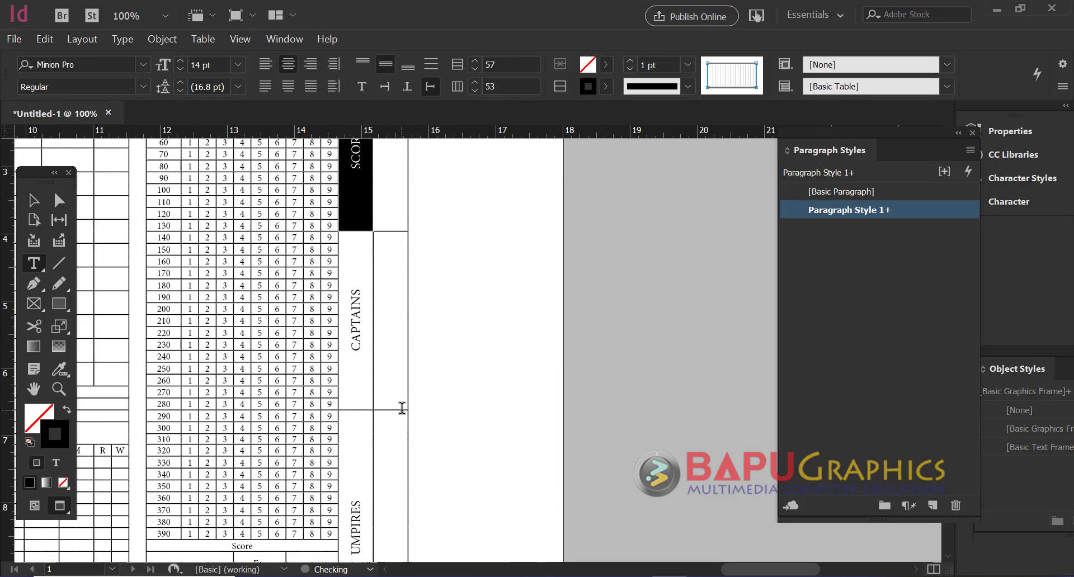
pyautogui.click(404, 346)
pyautogui.press('Escape')
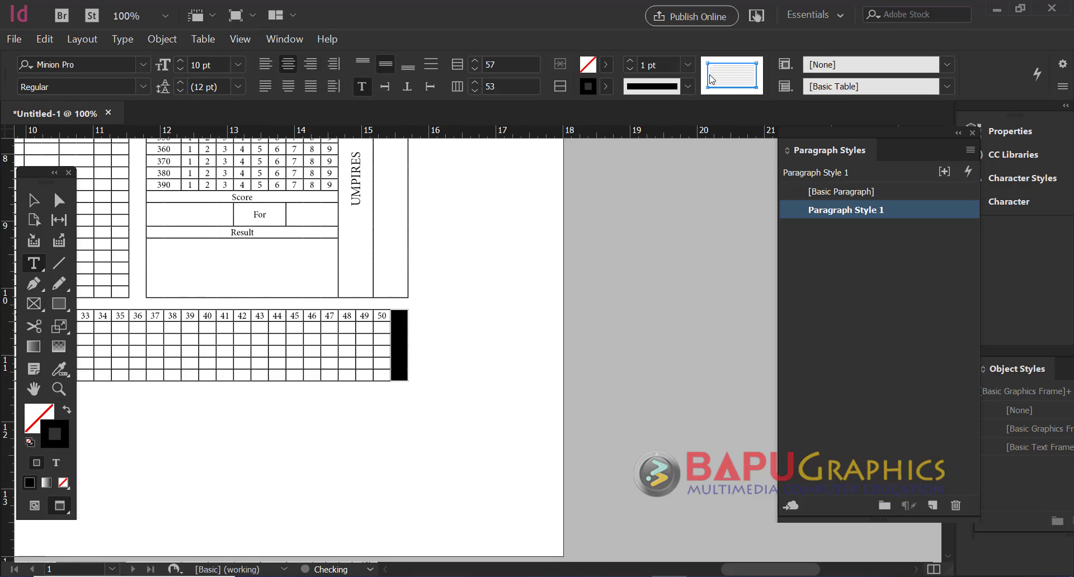
pyautogui.click(686, 64)
pyautogui.click(672, 92)
pyautogui.click(33, 199)
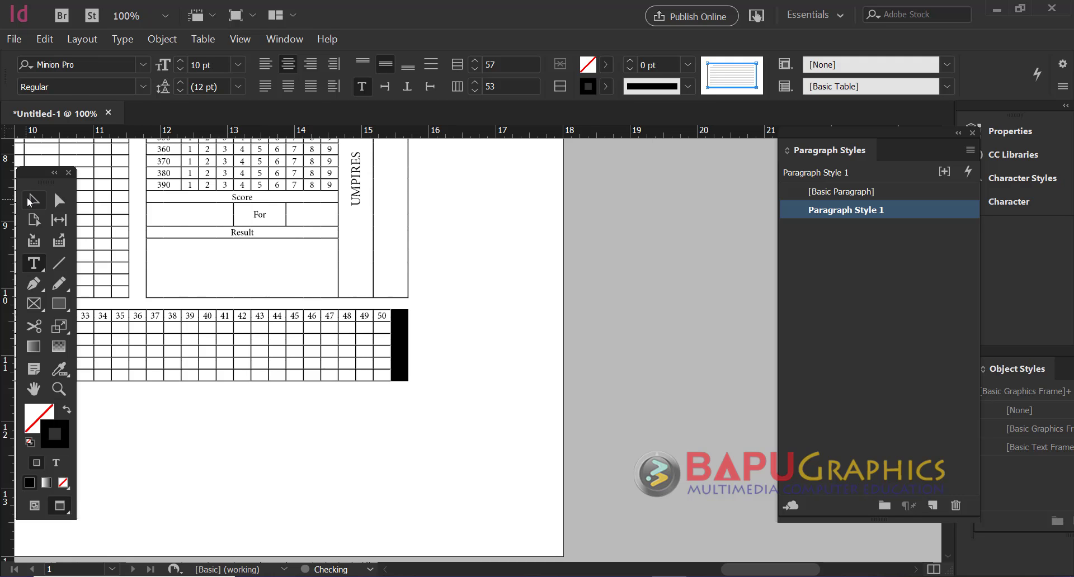
pyautogui.click(498, 308)
# Examine the whole scorecard, including the Over grid, bowling section and rotated labels, with the panels hidden
pyautogui.keyDown('ctrl'); pyautogui.keyDown('alt'); pyautogui.click(383, 357); pyautogui.keyUp('alt'); pyautogui.keyUp('ctrl')
pyautogui.moveTo(297, 378); pyautogui.dragTo(606, 391)
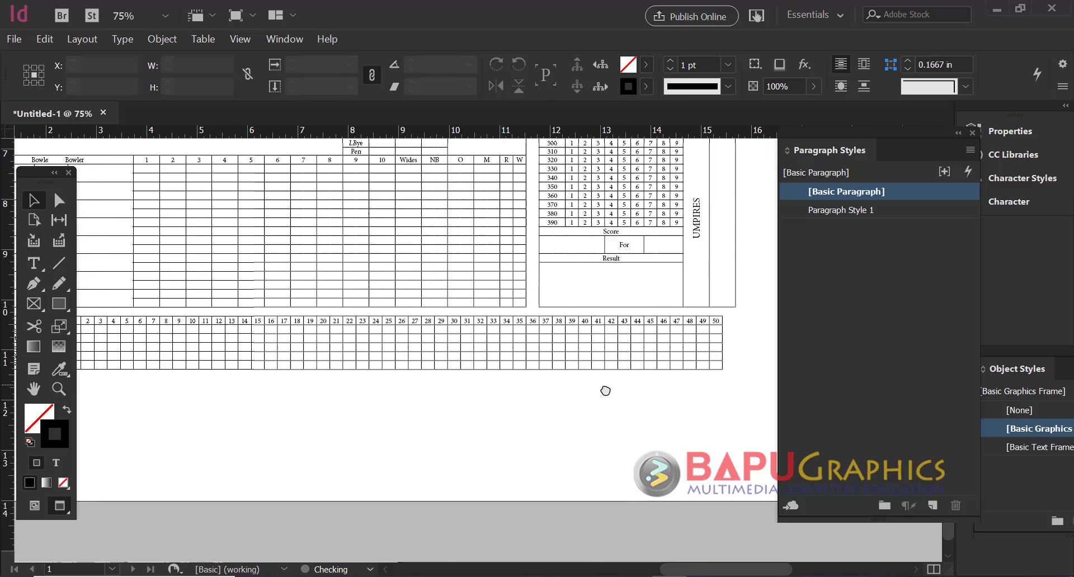
pyautogui.hscroll(-3, 338, 400)
pyautogui.scroll(4, 341, 420)
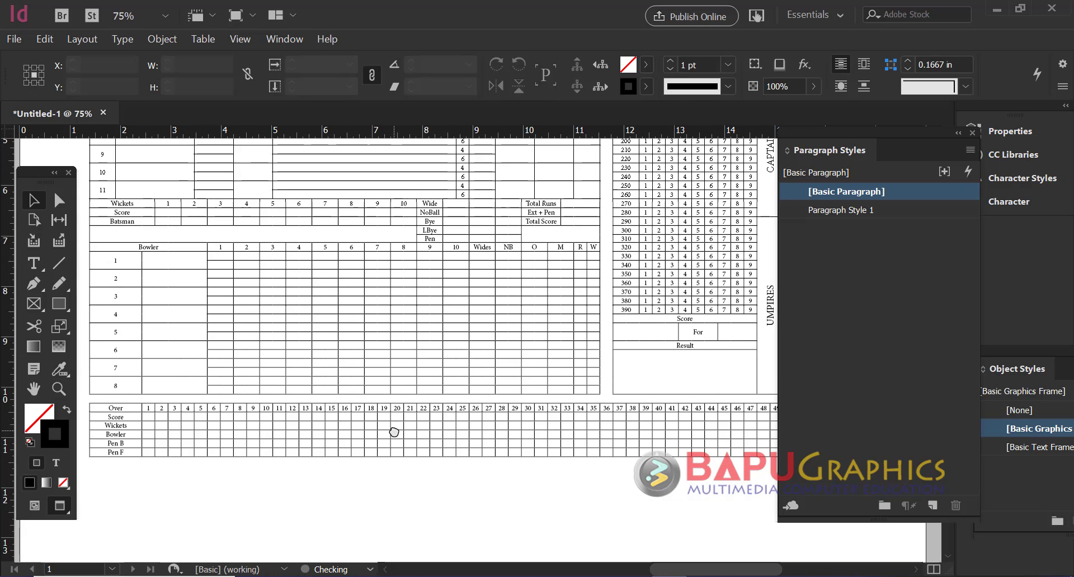
pyautogui.press('Tab')
pyautogui.keyDown('ctrl'); pyautogui.keyDown('alt'); pyautogui.click(553, 289); pyautogui.keyUp('alt'); pyautogui.keyUp('ctrl')
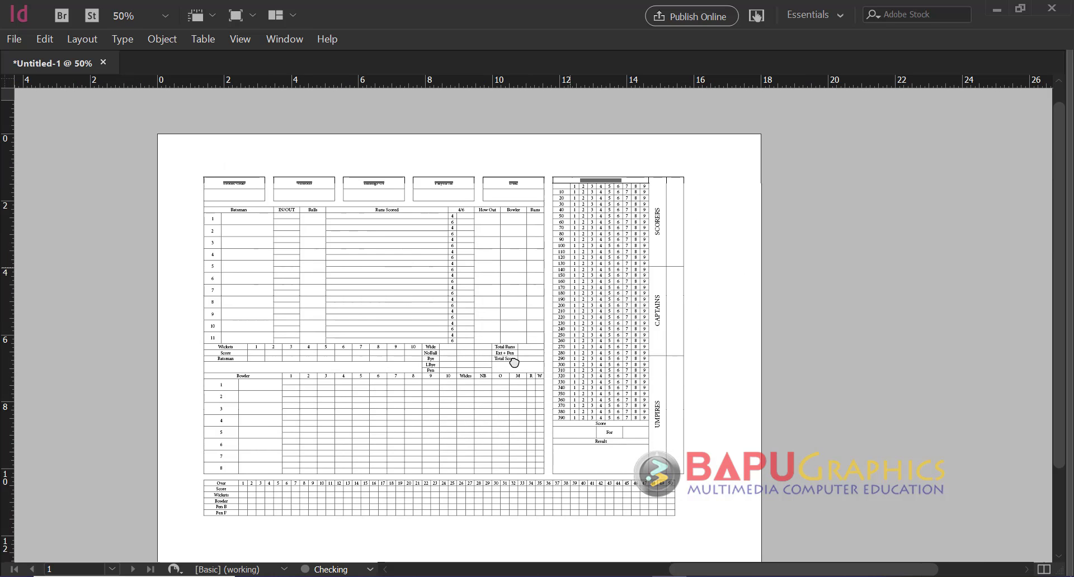
pyautogui.scroll(-1, 514, 363)
pyautogui.keyDown('ctrl'); pyautogui.click(541, 350); pyautogui.keyUp('ctrl')
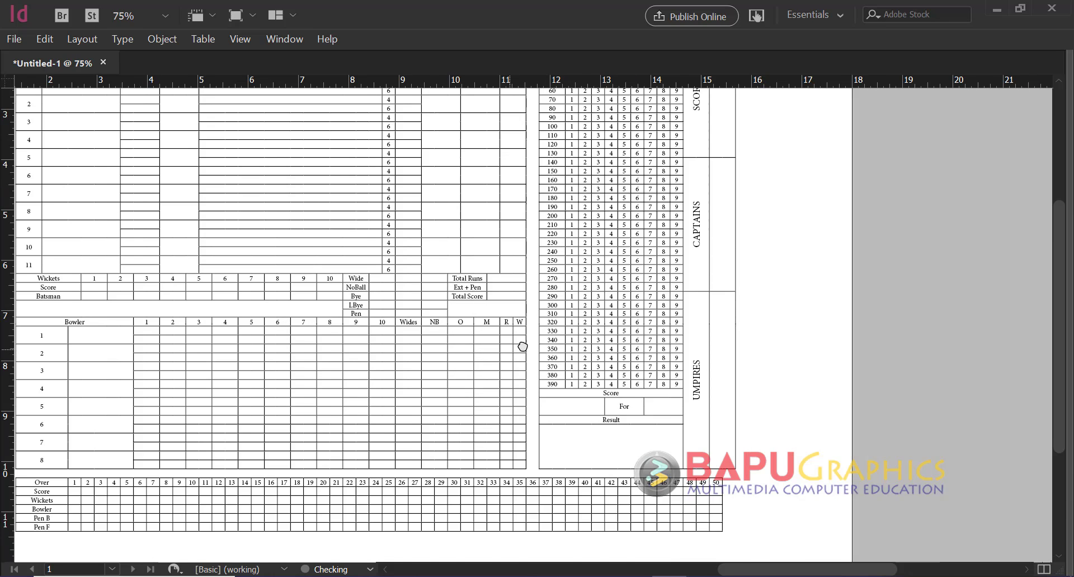
pyautogui.moveTo(523, 347); pyautogui.dragTo(657, 345)
pyautogui.keyDown('ctrl'); pyautogui.keyDown('alt'); pyautogui.click(617, 337); pyautogui.keyUp('alt'); pyautogui.keyUp('ctrl')
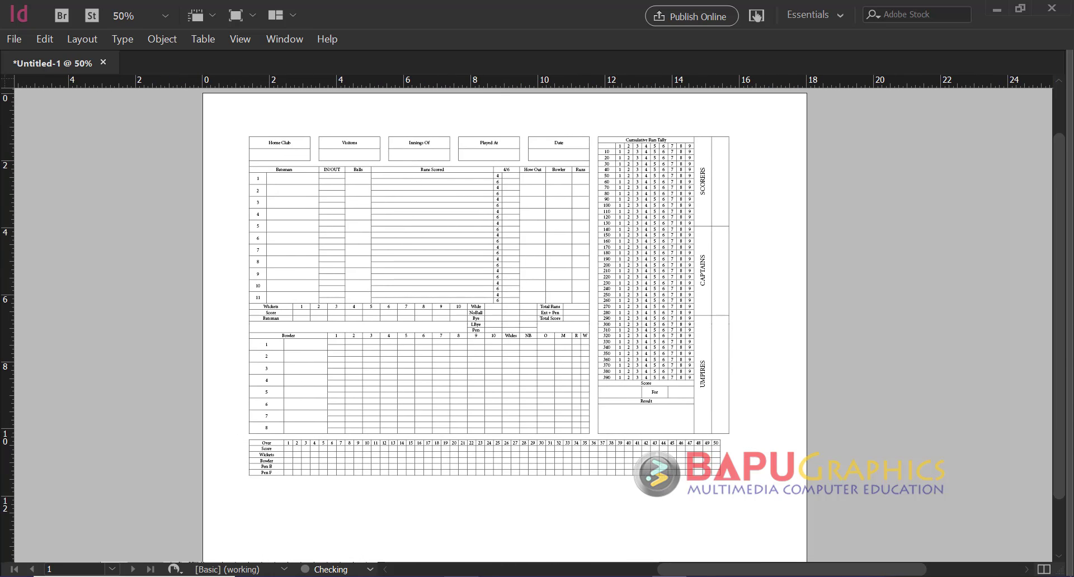
# Compare the full table layout with scorecard.jpg in Photoshop and return to the InDesign document
pyautogui.hotkey('alt', 'Tab')
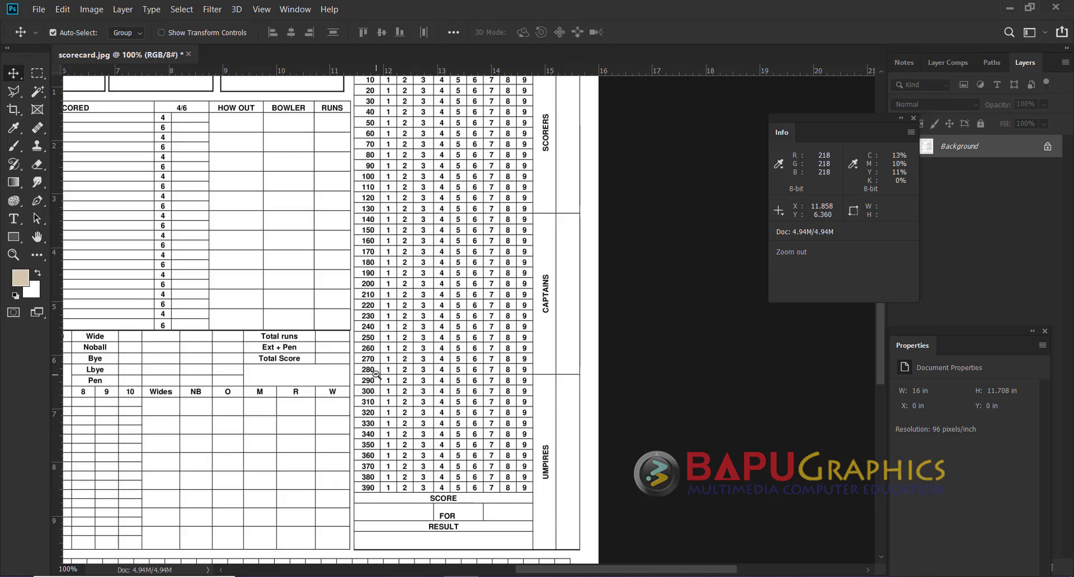
pyautogui.hotkey('ctrl', '-')
pyautogui.hotkey('ctrl', '-')
pyautogui.click(435, 354)
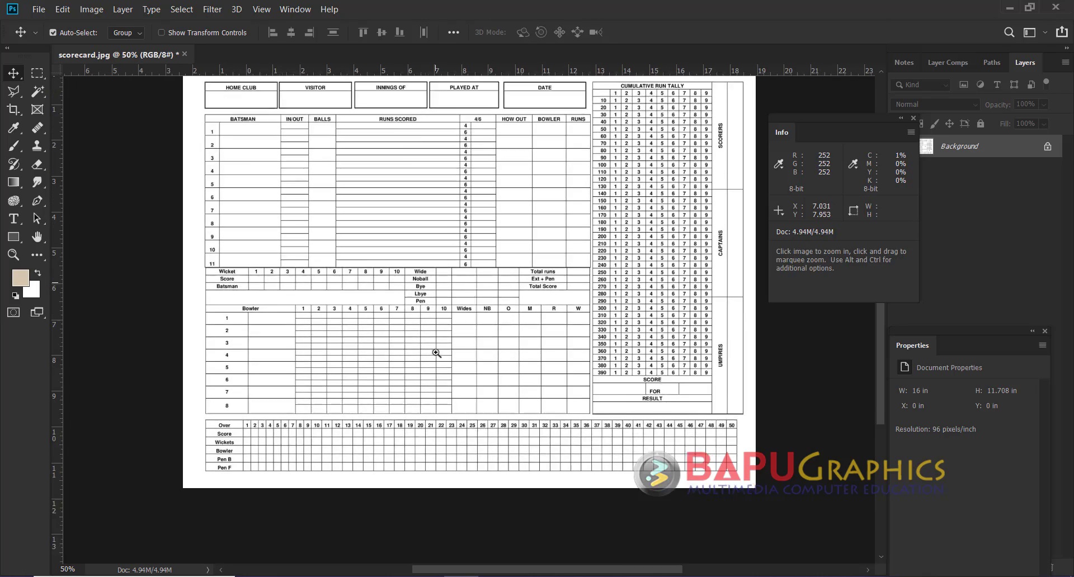
pyautogui.click(442, 355)
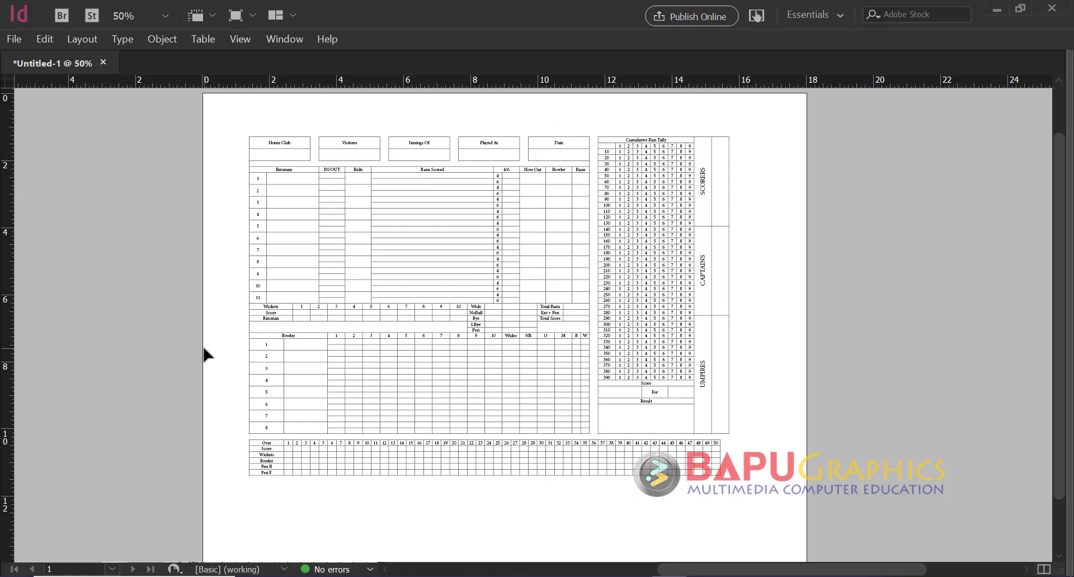
pyautogui.press('space')
pyautogui.moveTo(497, 367); pyautogui.dragTo(451, 367)
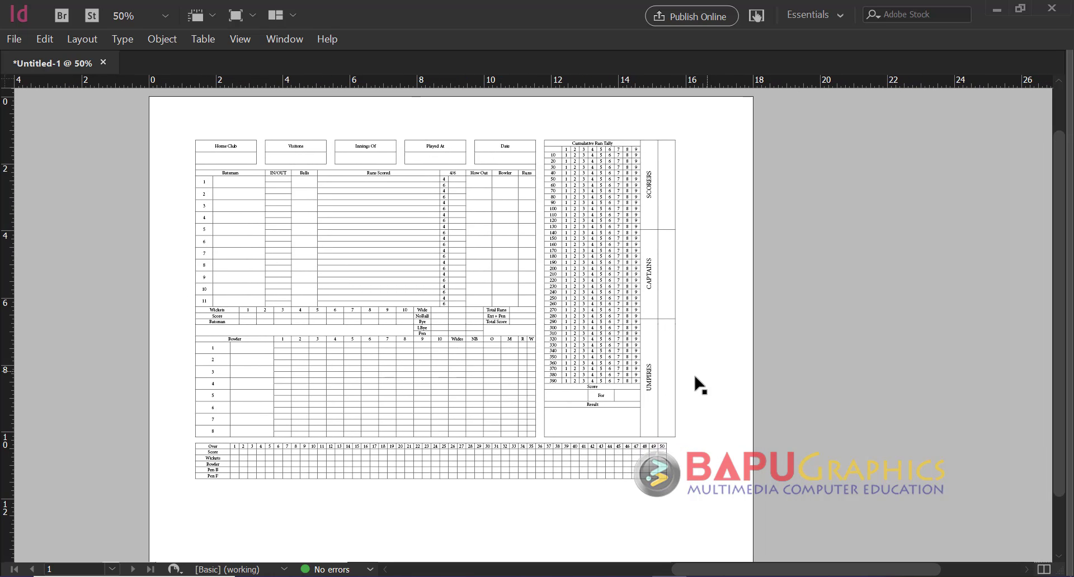
# Enlarge the whole table proportionally from its lower outer corner to fill its text frame, and check the result in Preview mode
pyautogui.press('w')
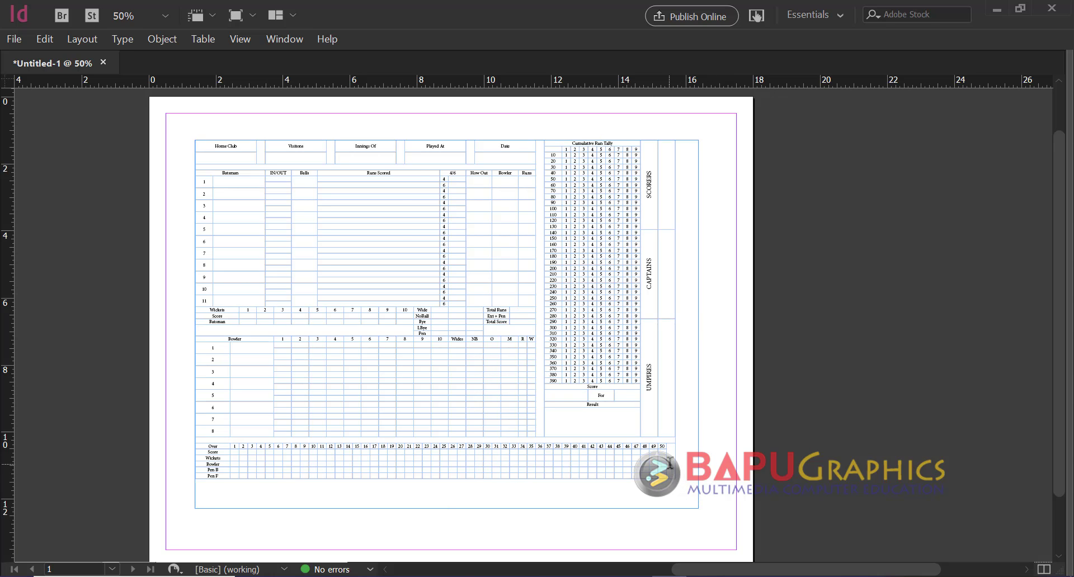
pyautogui.moveTo(675, 477); pyautogui.dragTo(696, 506)
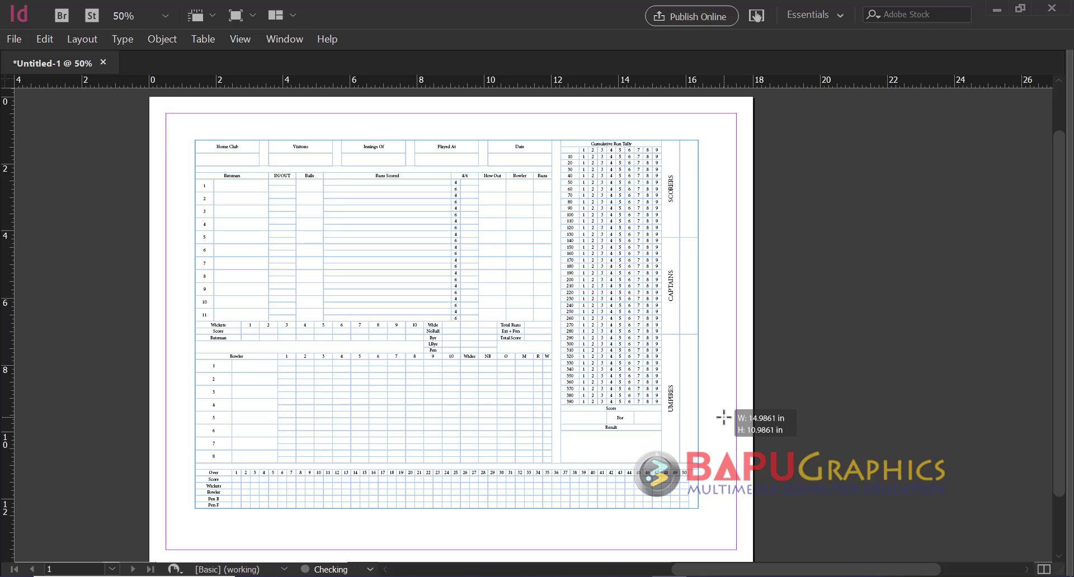
pyautogui.press('Tab')
pyautogui.press('Tab')
pyautogui.press('h')
pyautogui.press('w')
pyautogui.moveTo(571, 368); pyautogui.dragTo(779, 360)
pyautogui.keyDown('ctrl'); pyautogui.click(621, 351); pyautogui.keyUp('ctrl')
pyautogui.keyDown('ctrl'); pyautogui.keyDown('alt'); pyautogui.click(689, 318); pyautogui.keyUp('alt'); pyautogui.keyUp('ctrl')
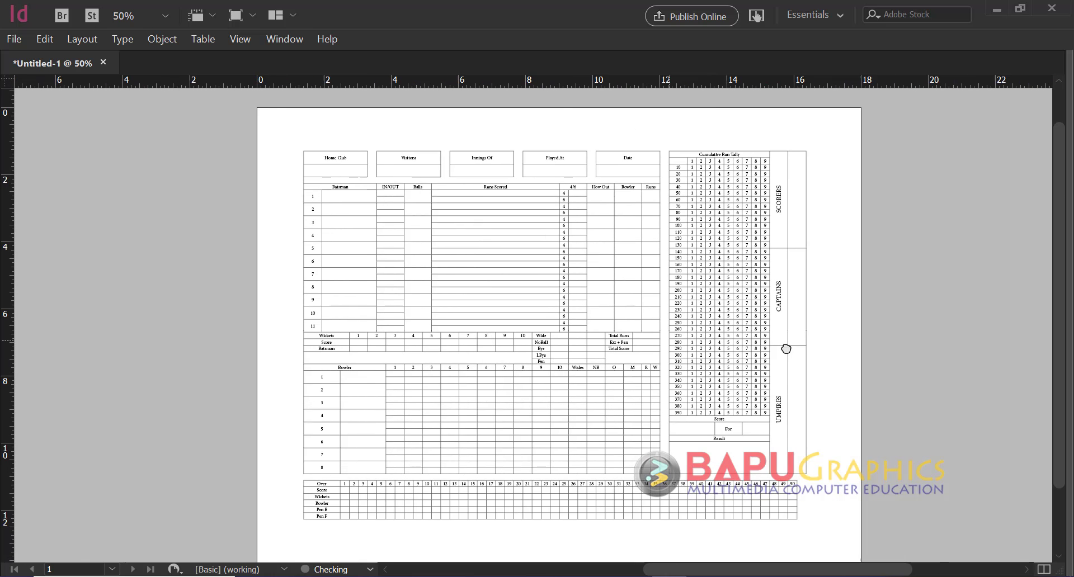